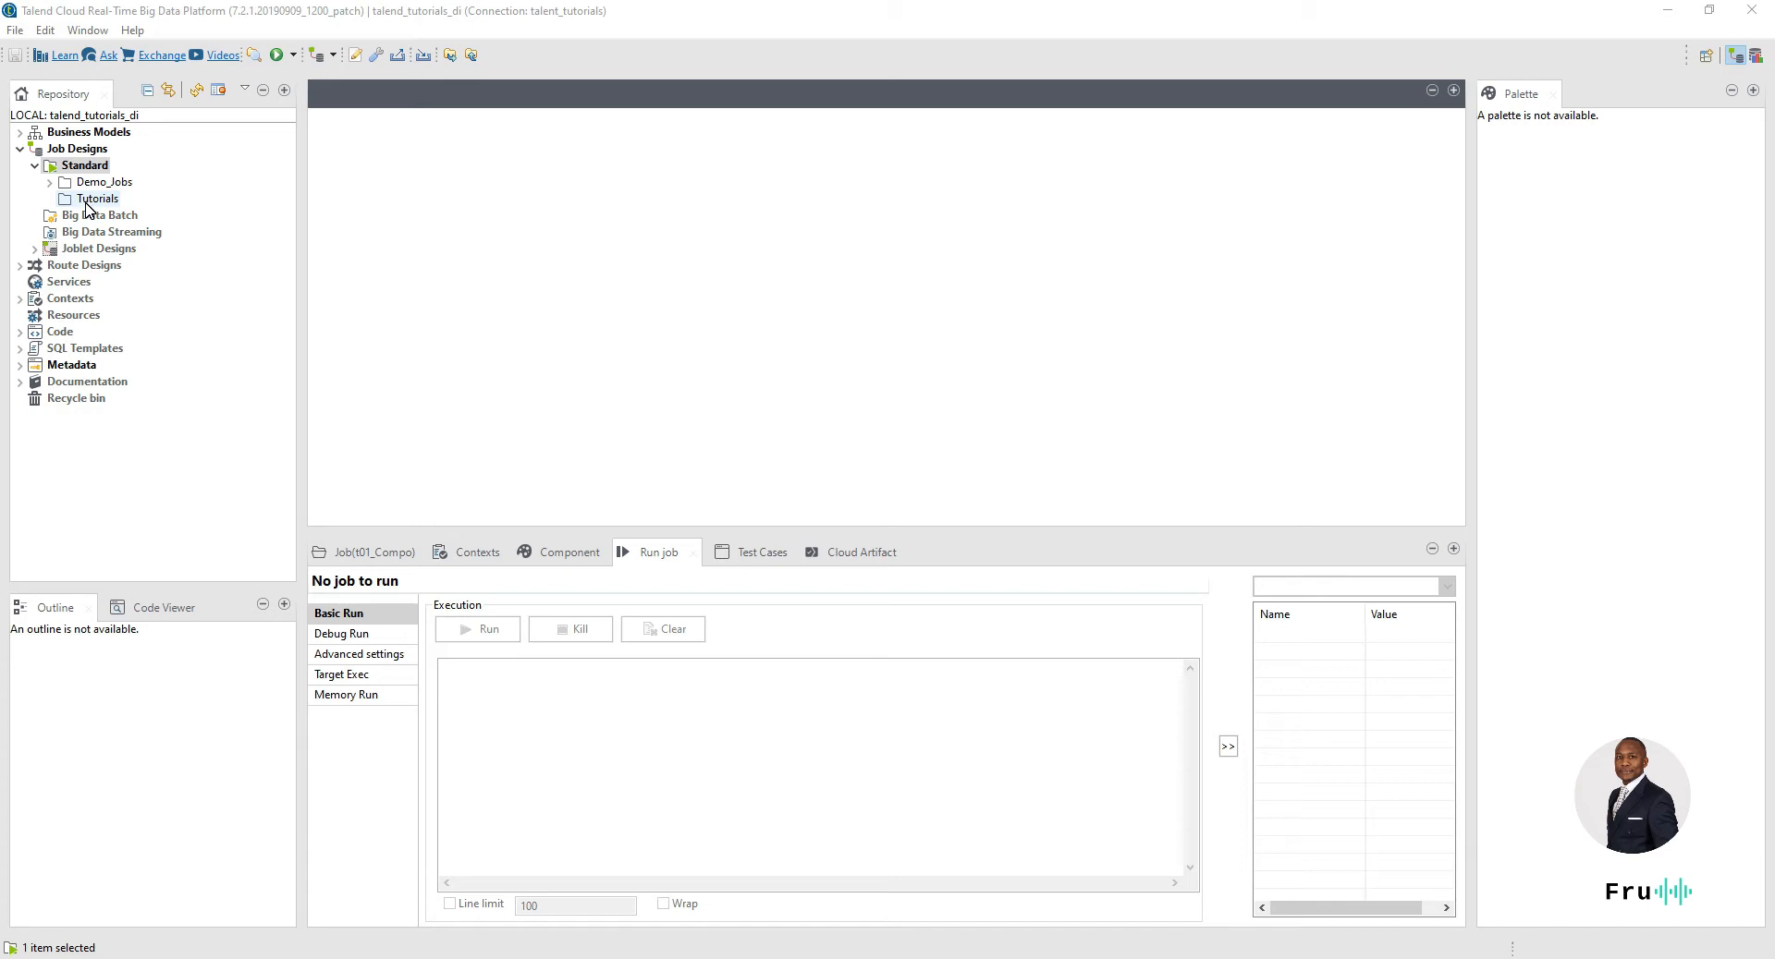
- Create a standard job named A_Create_AMC_Tables in the Tutorials folder and enlarge its design workspace
left_click(96, 205)
right_click(152, 202)
left_click(187, 212)
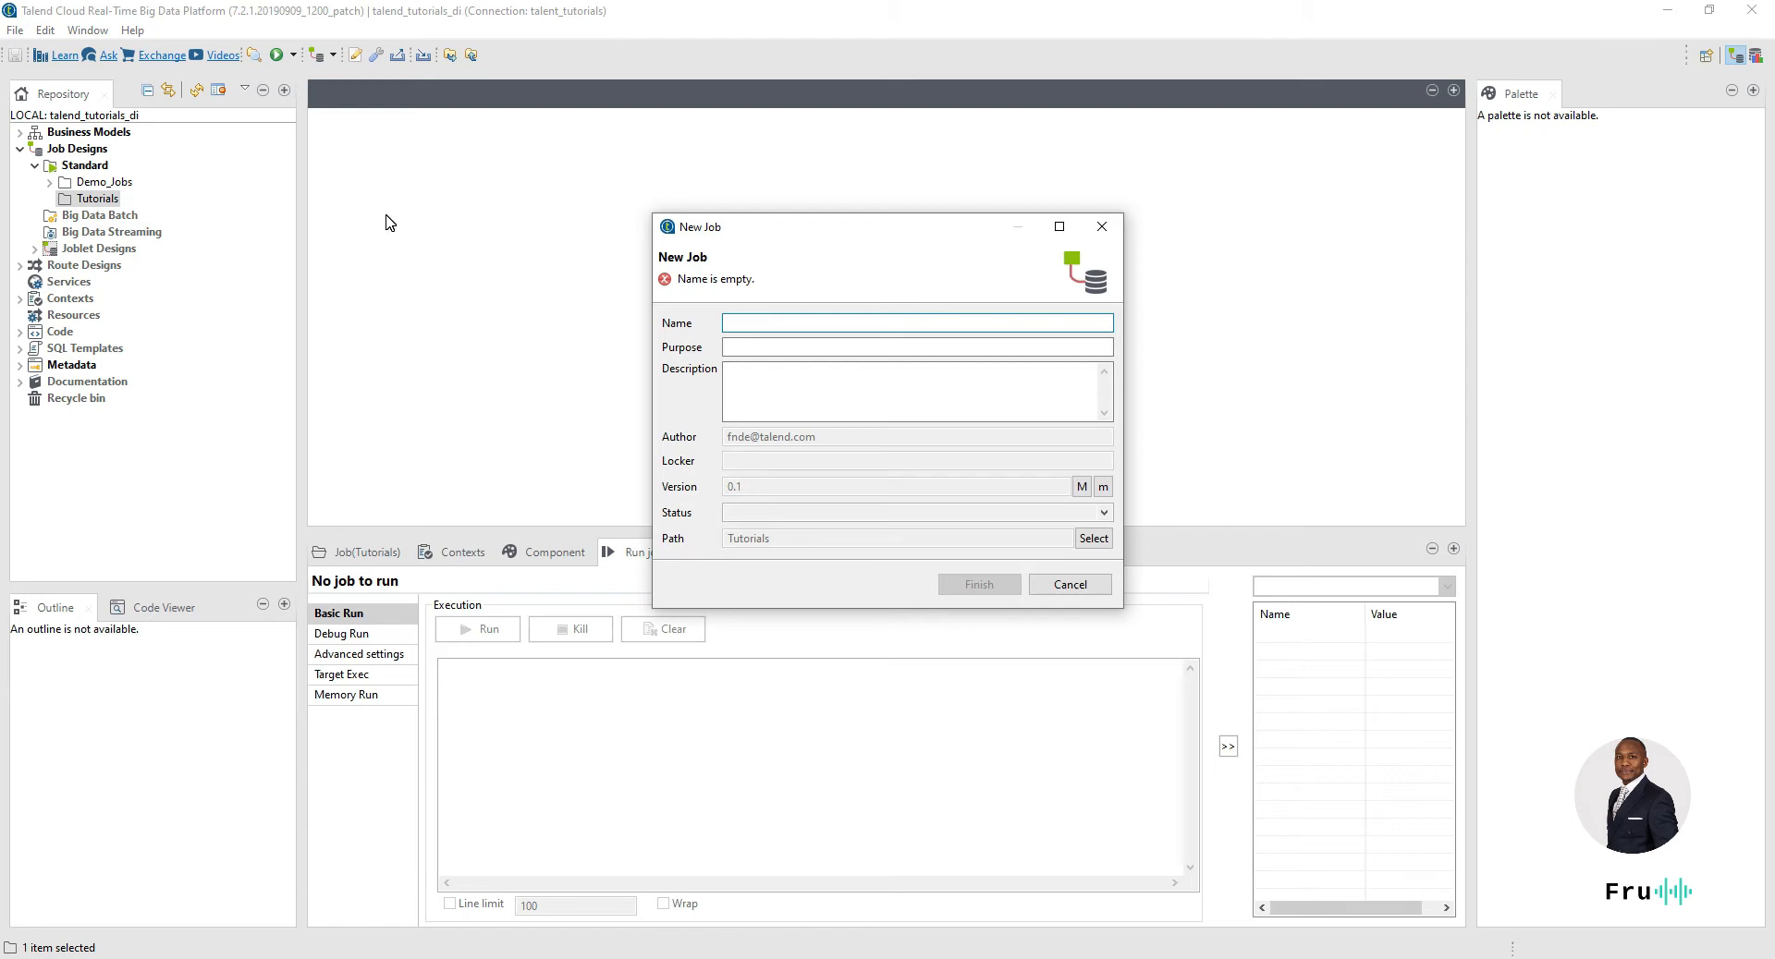
type("A_Create_AMC_Tabl")
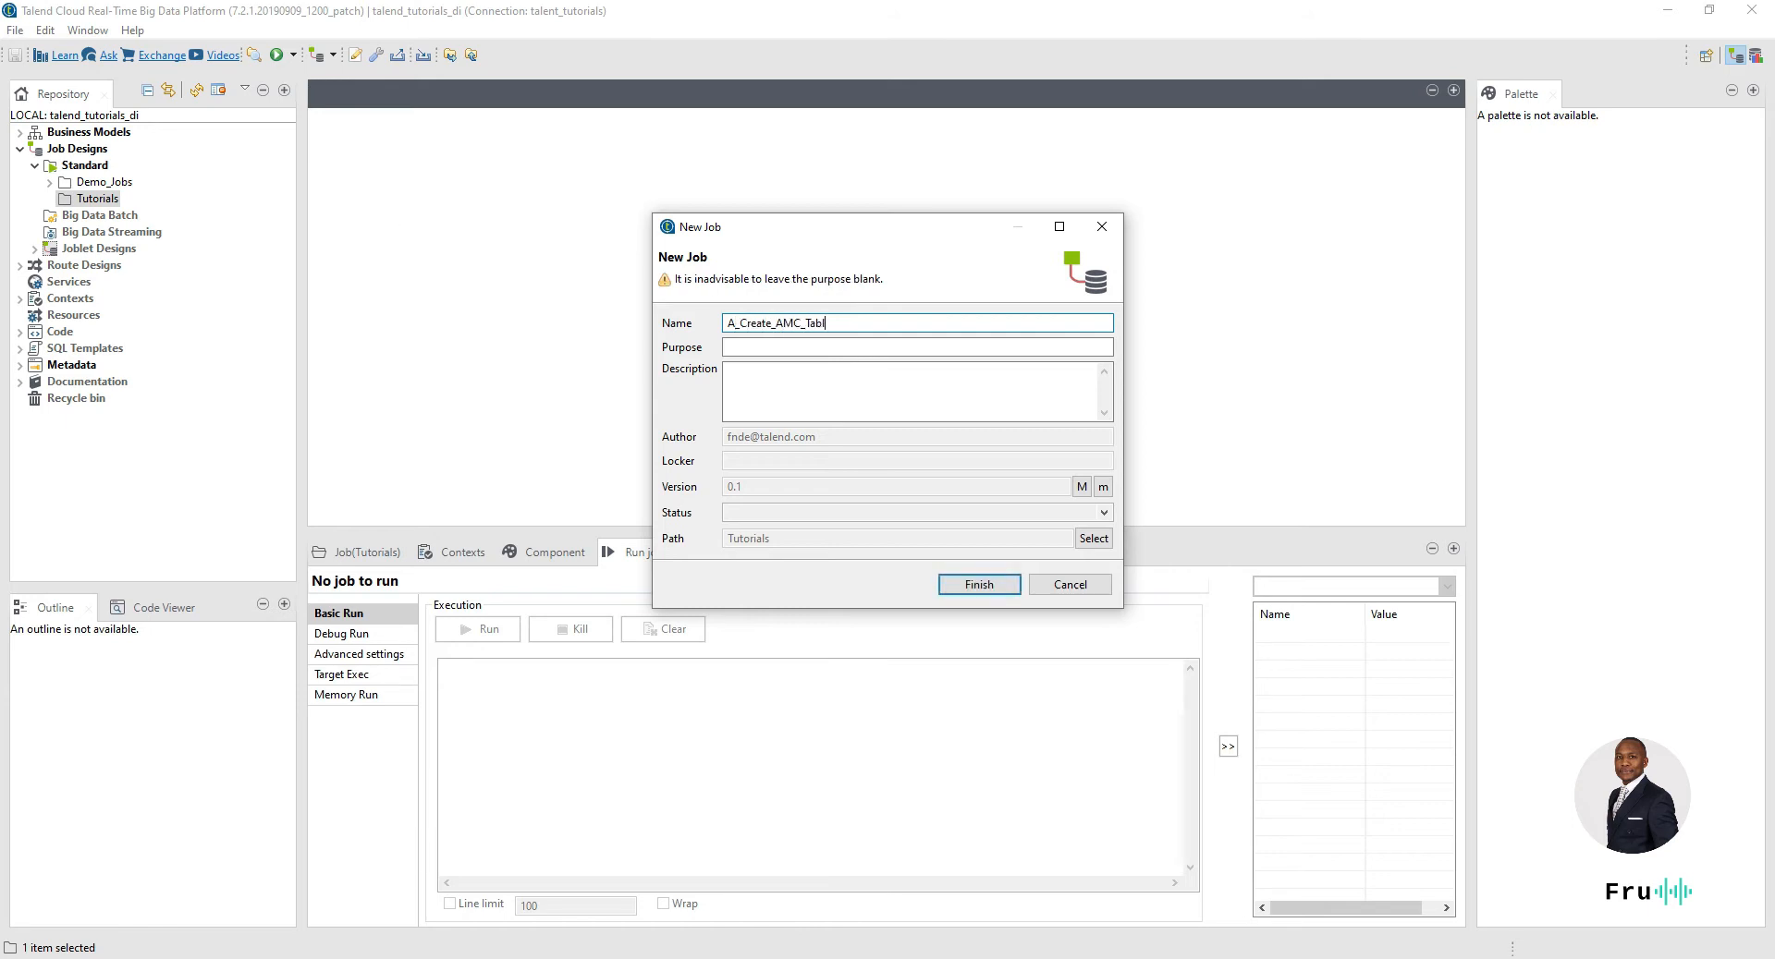
key("Return")
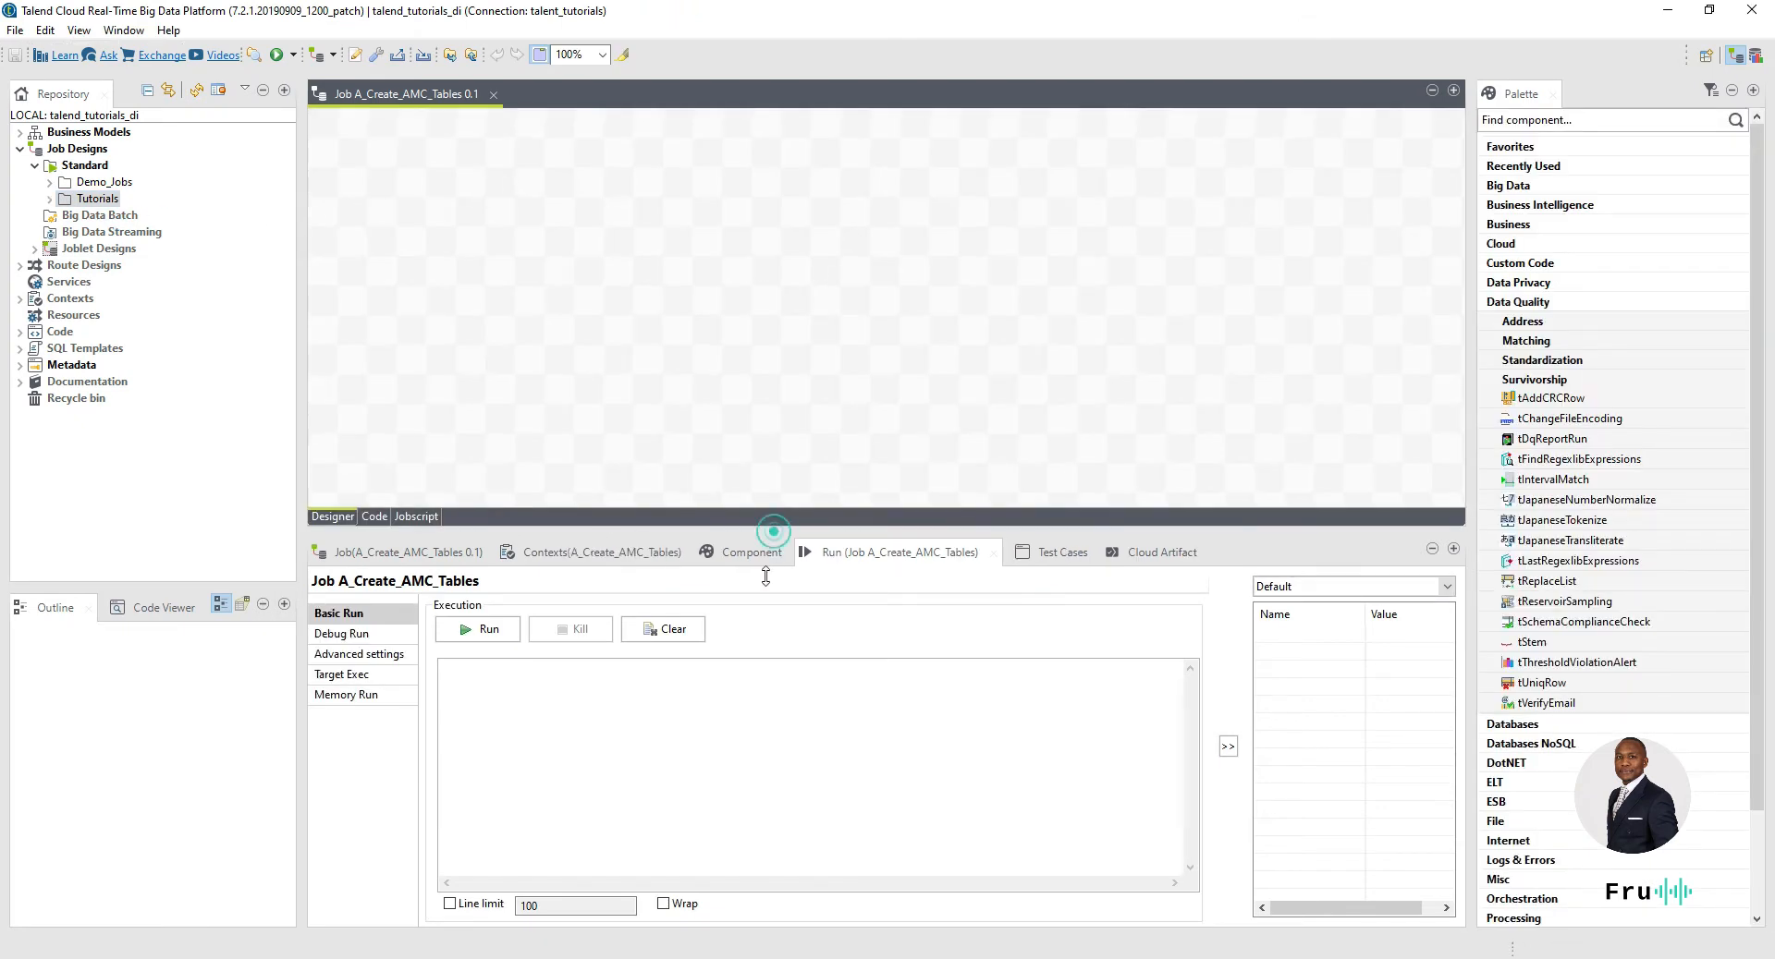
left_click_drag(775, 529, 764, 612)
left_click(1519, 303)
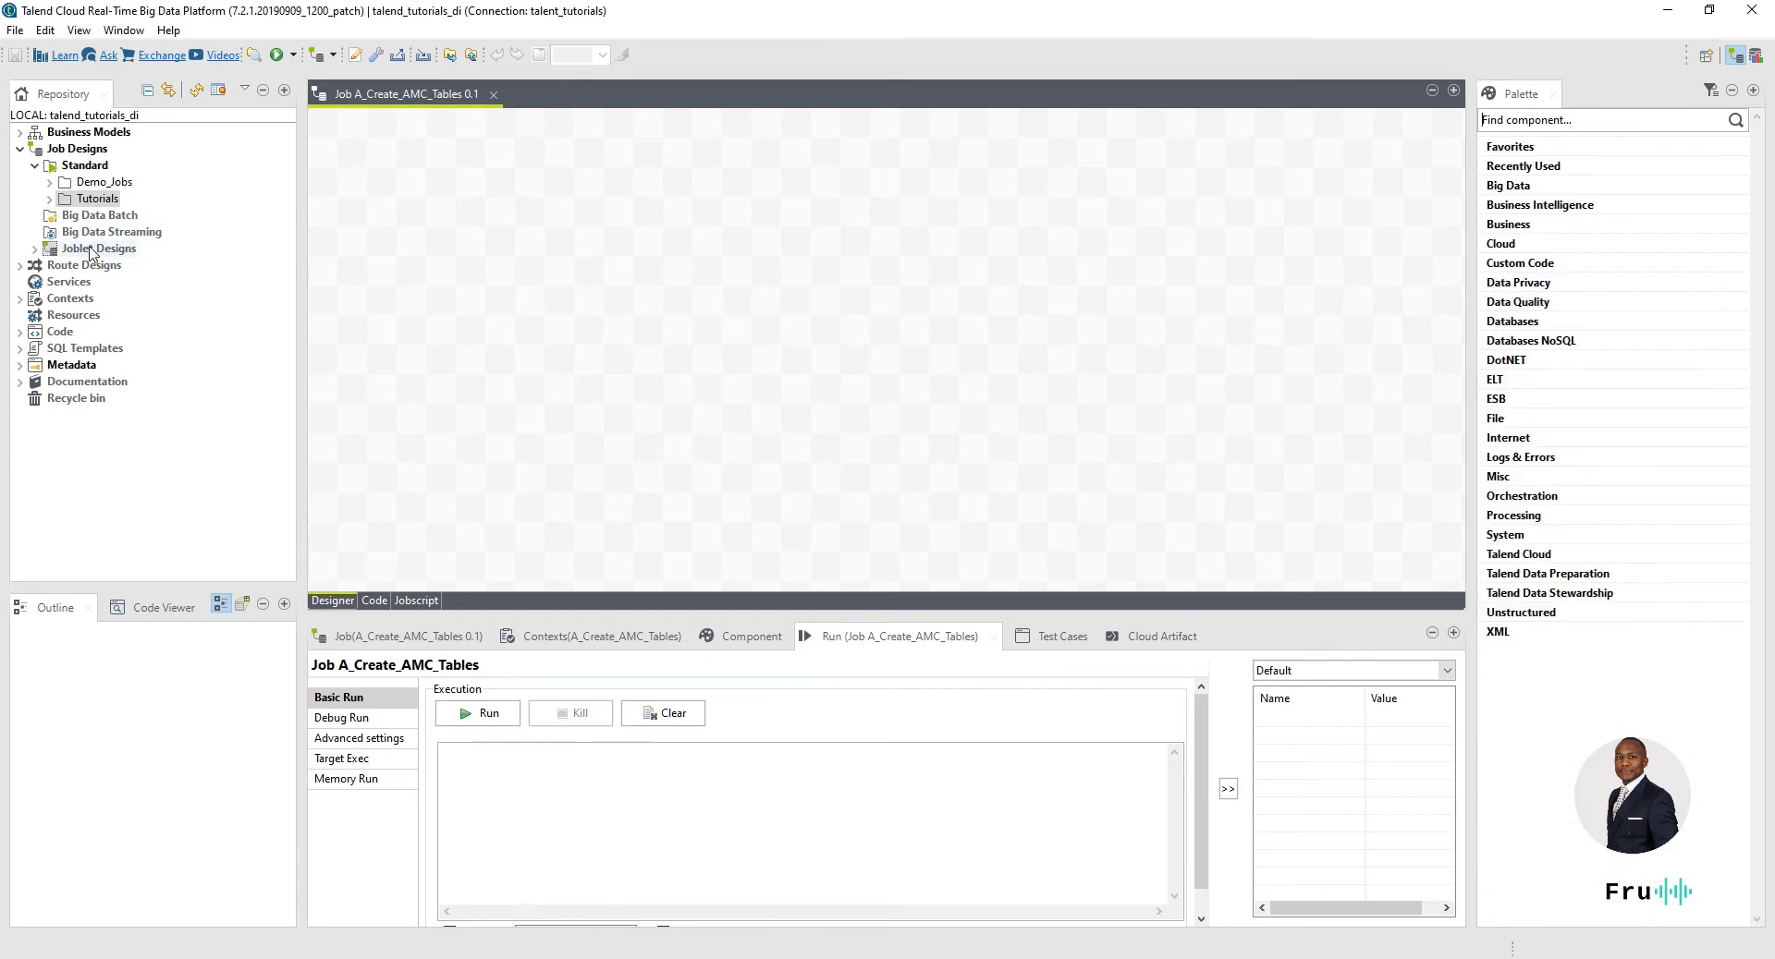
- Start a new database connection named tutorials_db in the repository metadata and proceed to its connection parameters
left_click(20, 367)
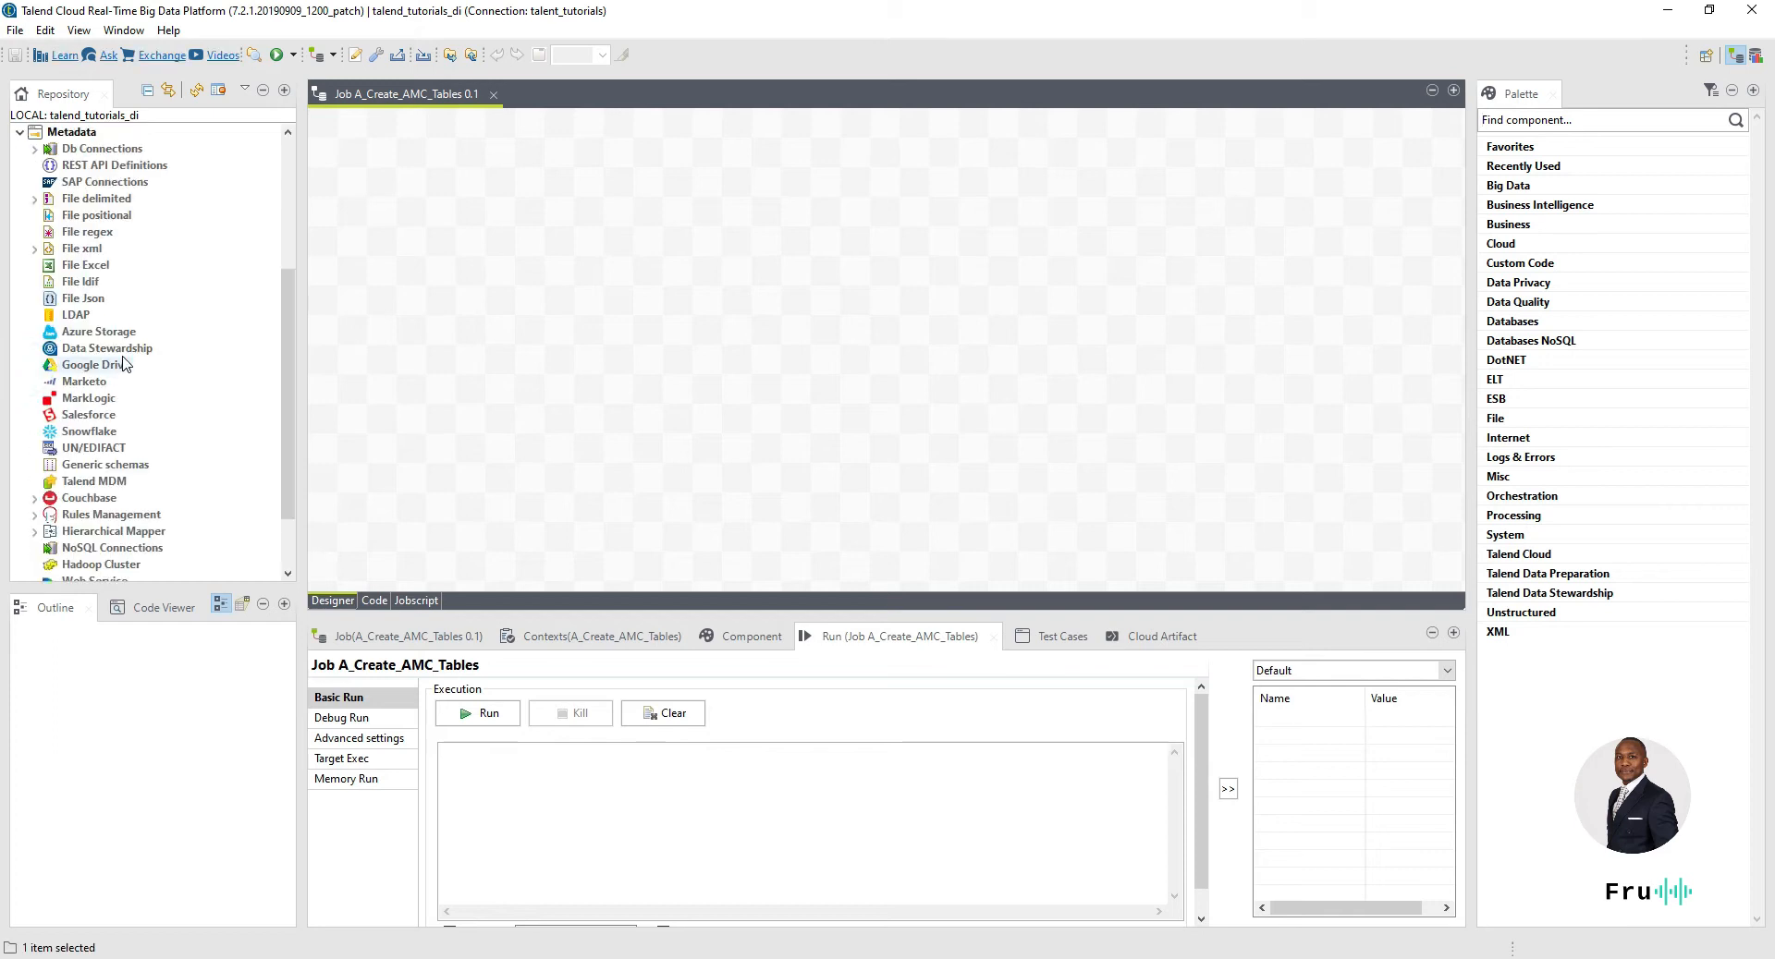
right_click(51, 154)
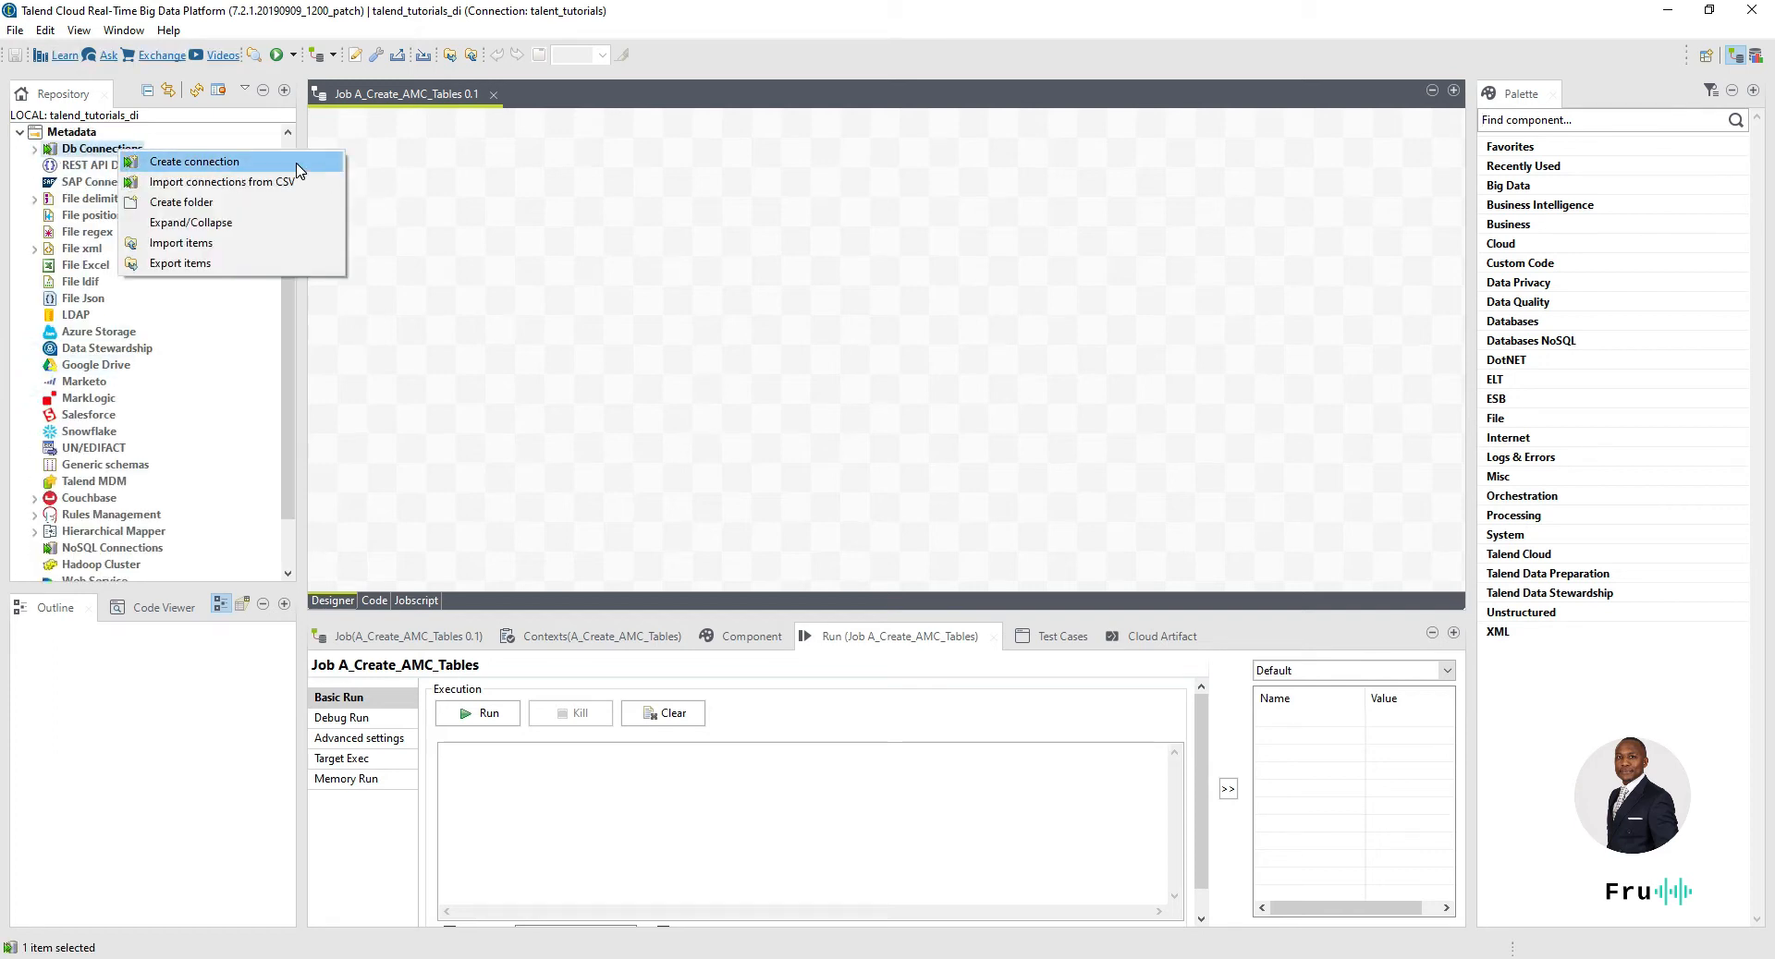
left_click(300, 167)
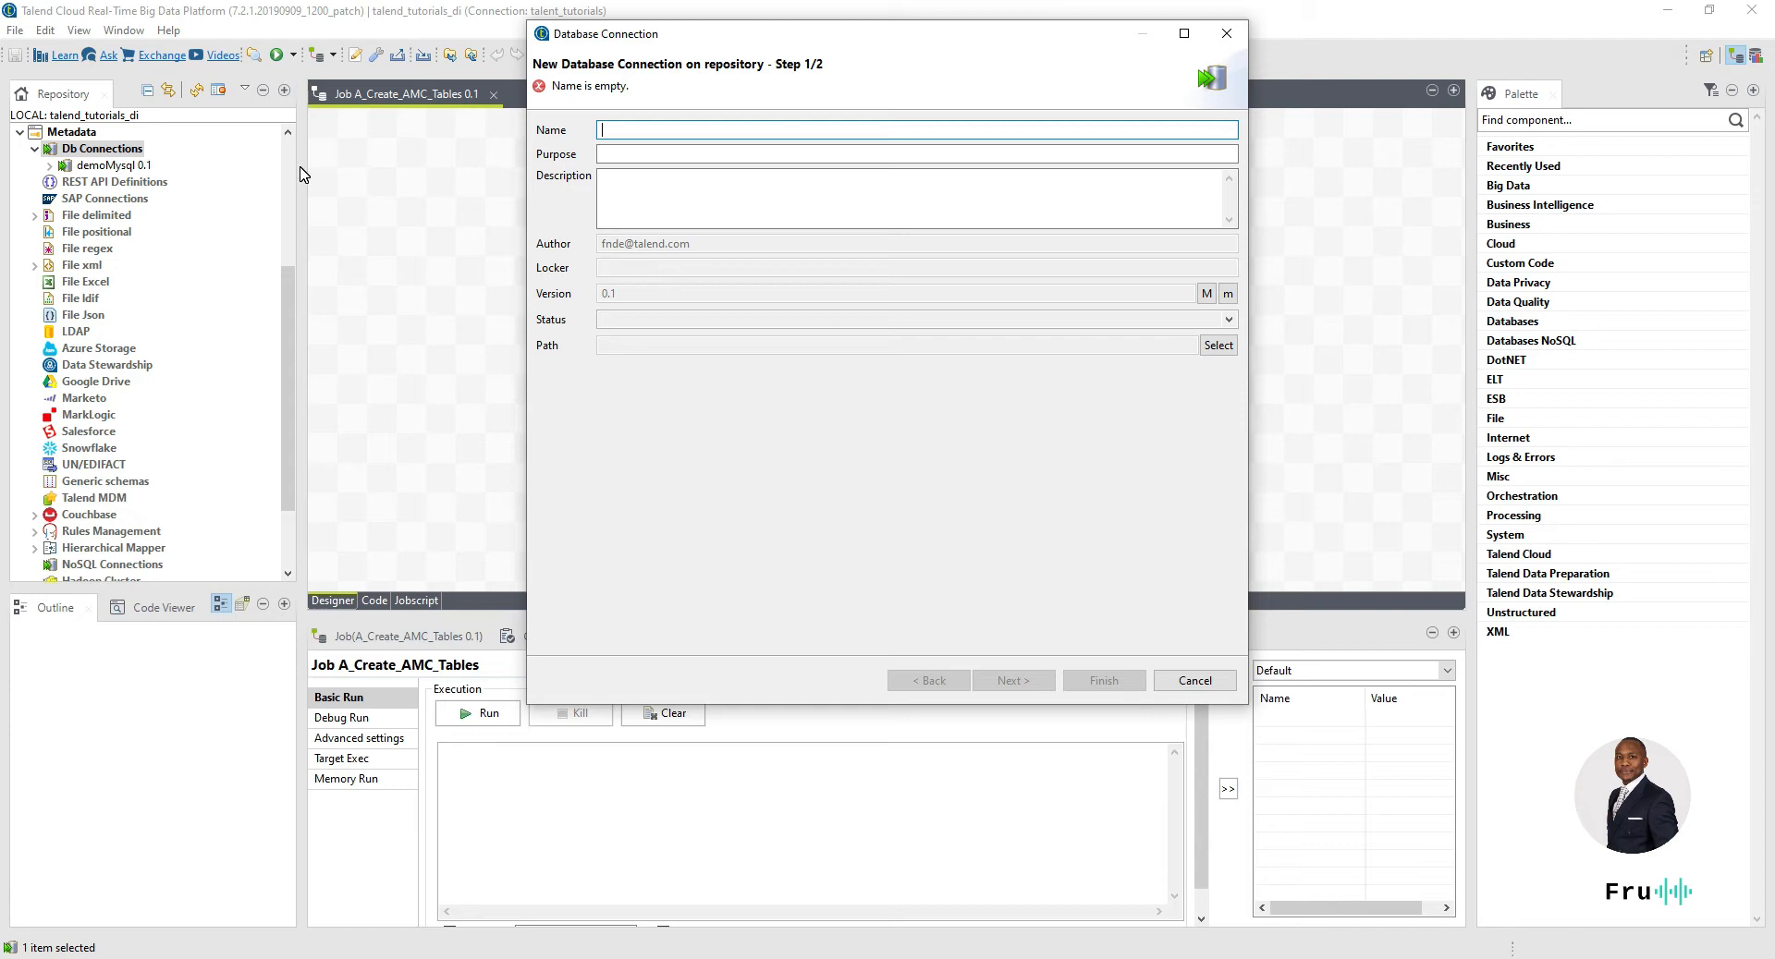
type("tutorials_db")
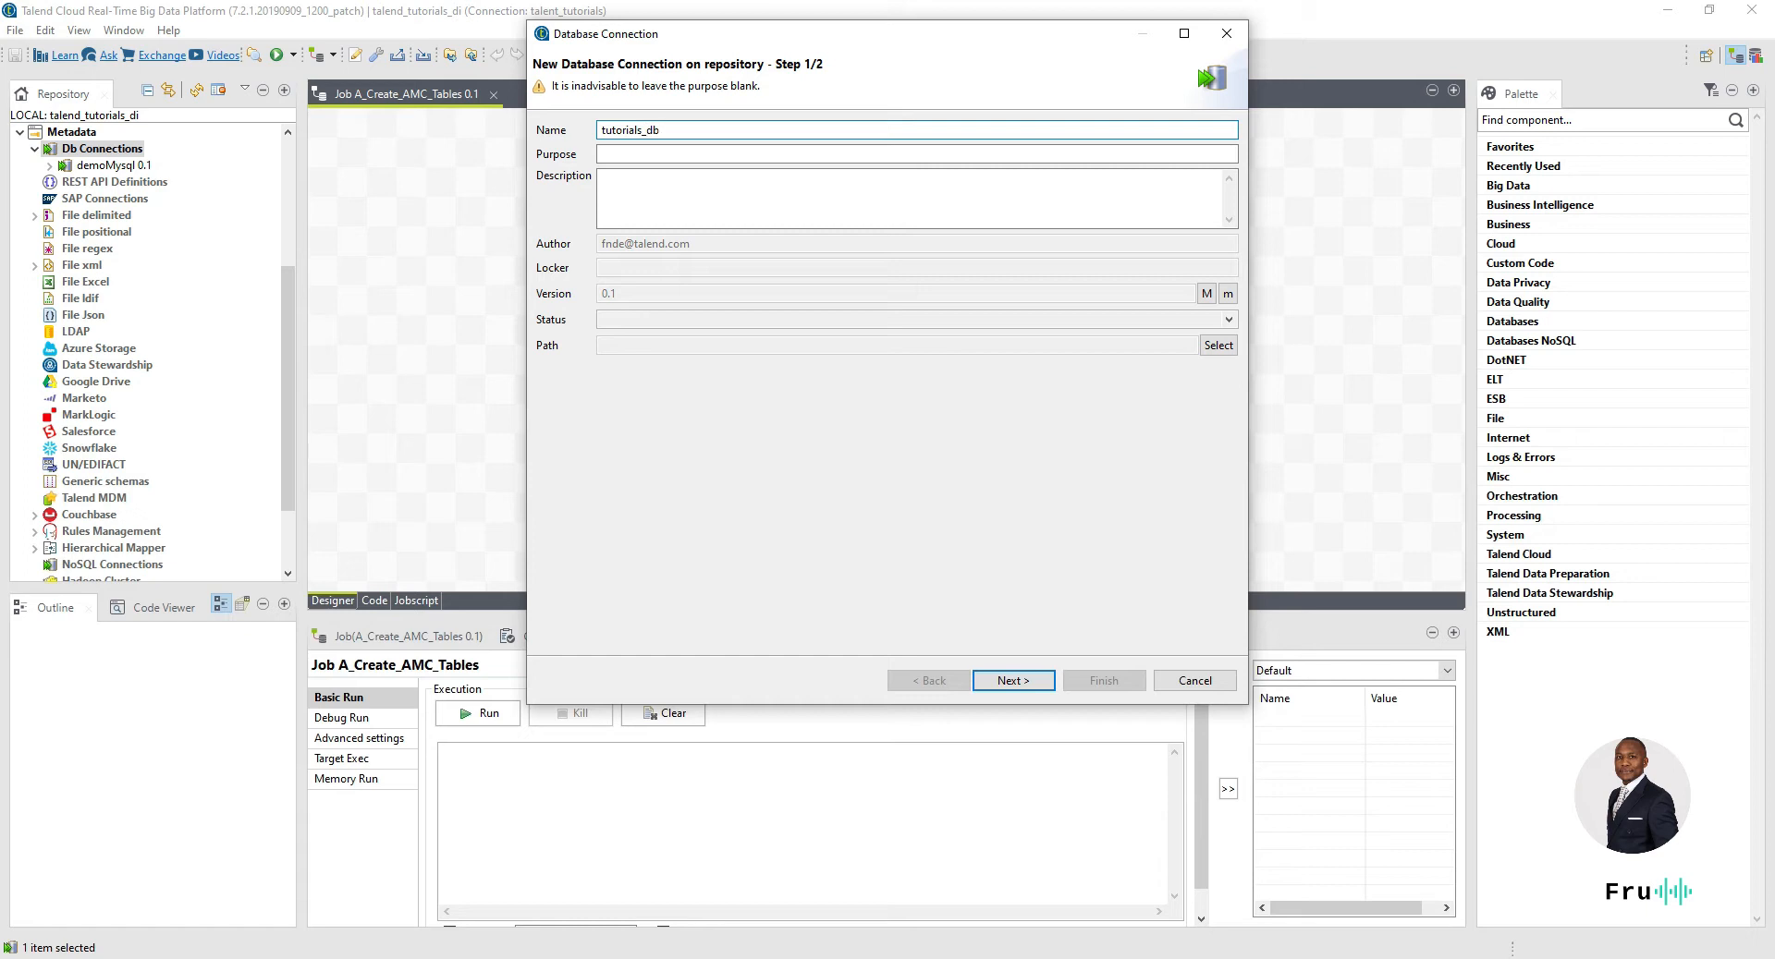
left_click(665, 185)
left_click(1013, 680)
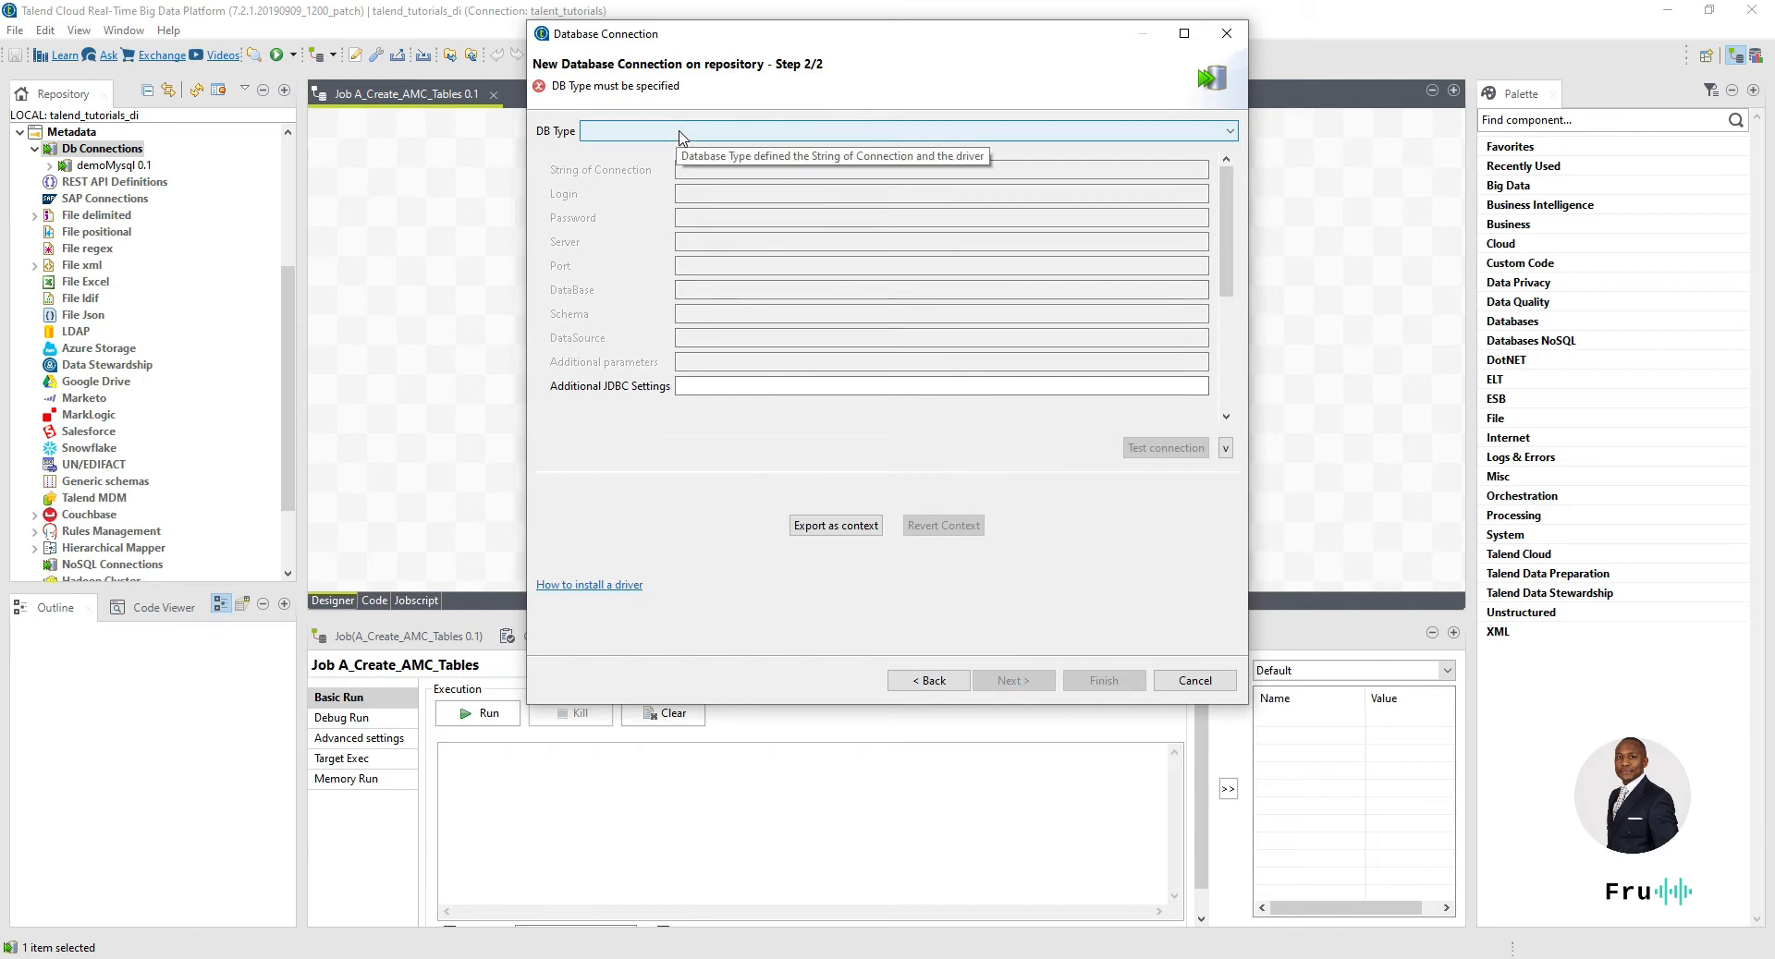
- Choose MySQL as the database type of the new connection
left_click(1026, 958)
left_click_drag(1590, 122, 1236, 138)
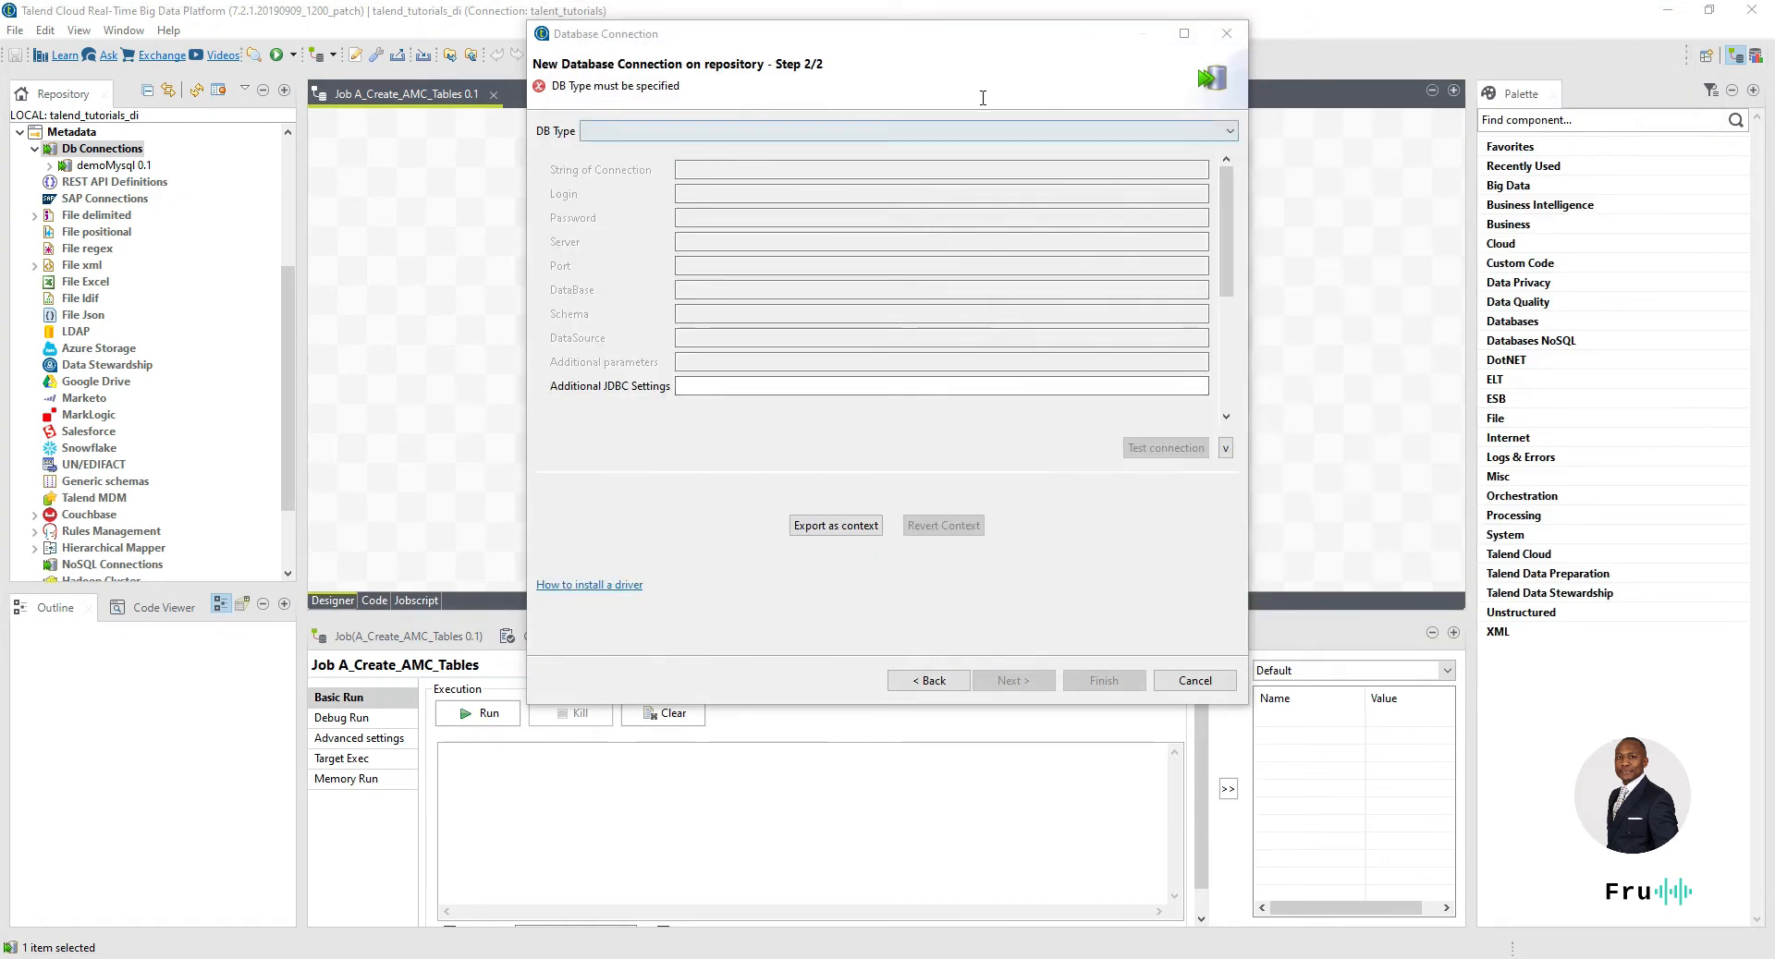
left_click(919, 132)
scroll(795, 369, "down", 6)
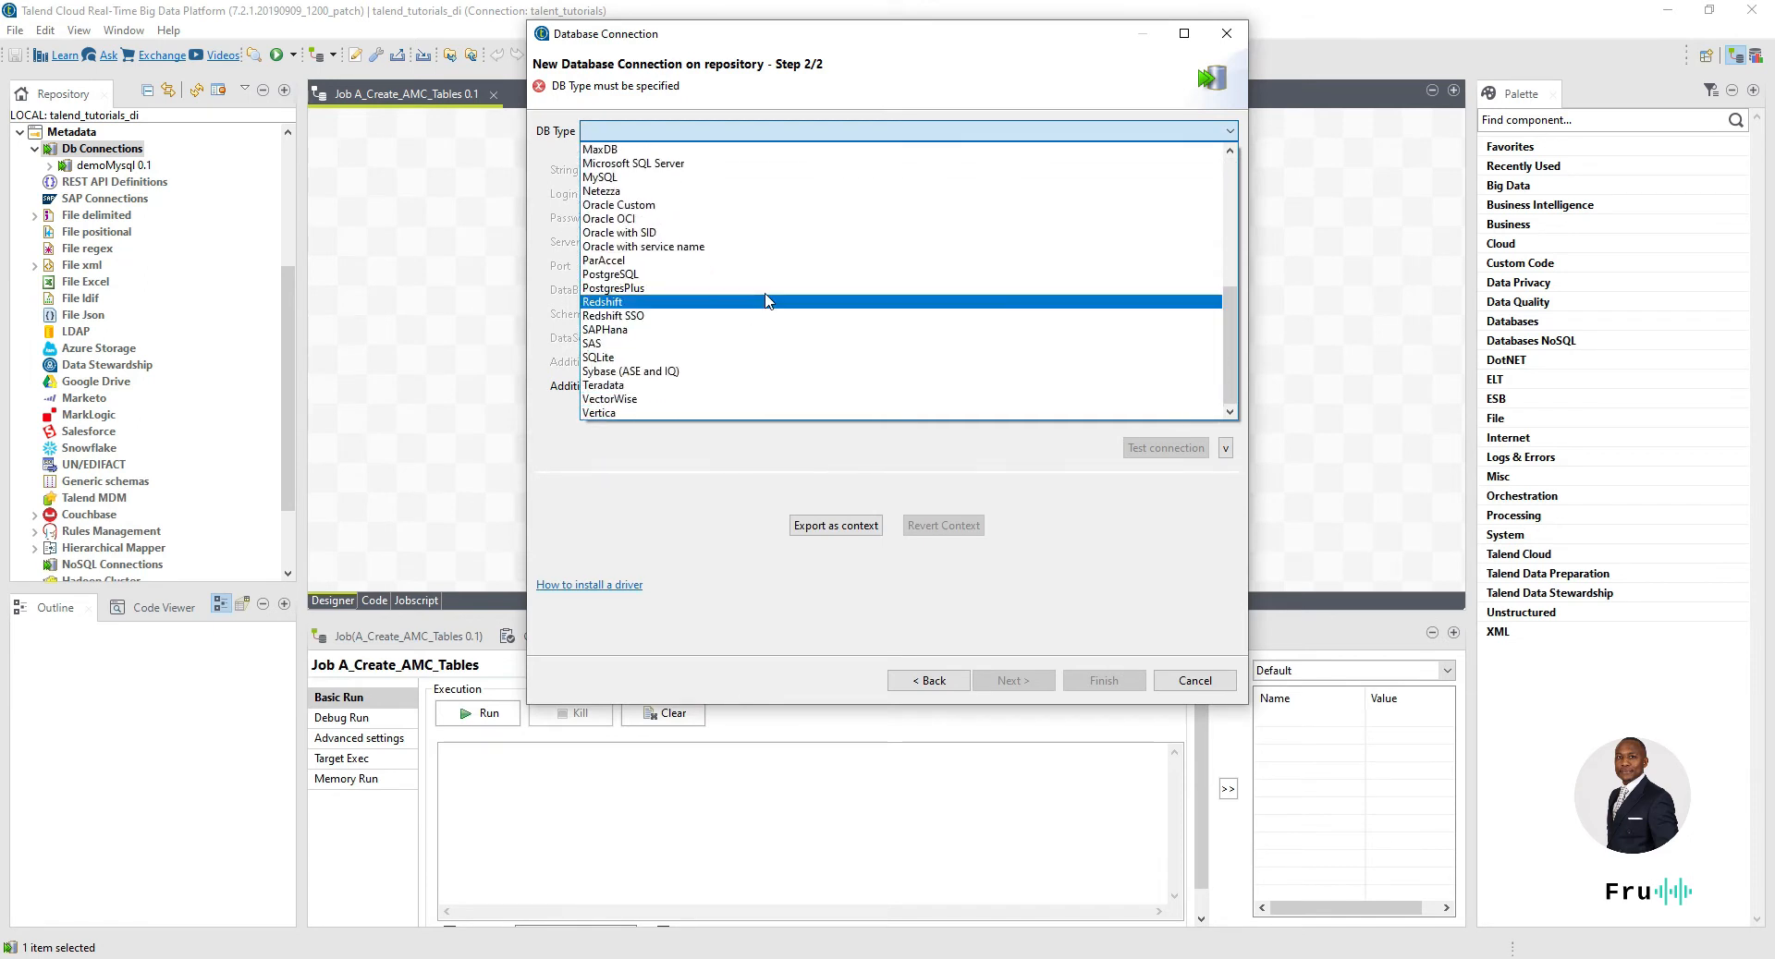
left_click(776, 178)
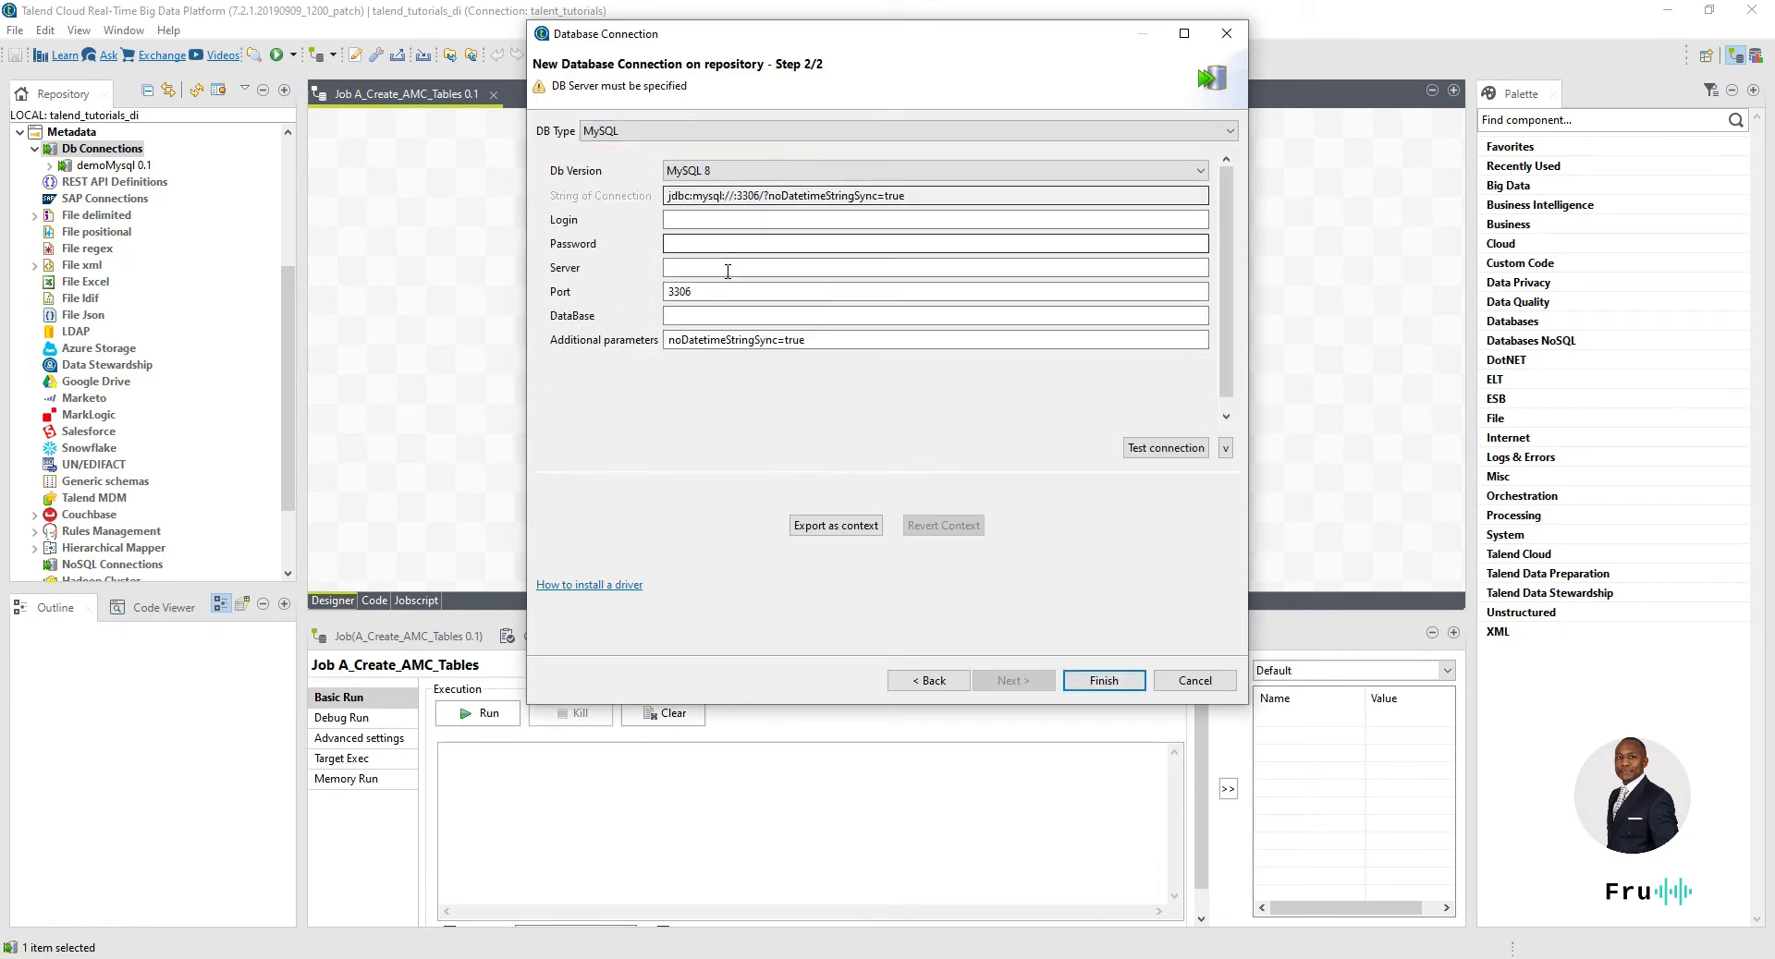
- Enter the login root, the database password and the server localhost for the MySQL connection
left_click(732, 223)
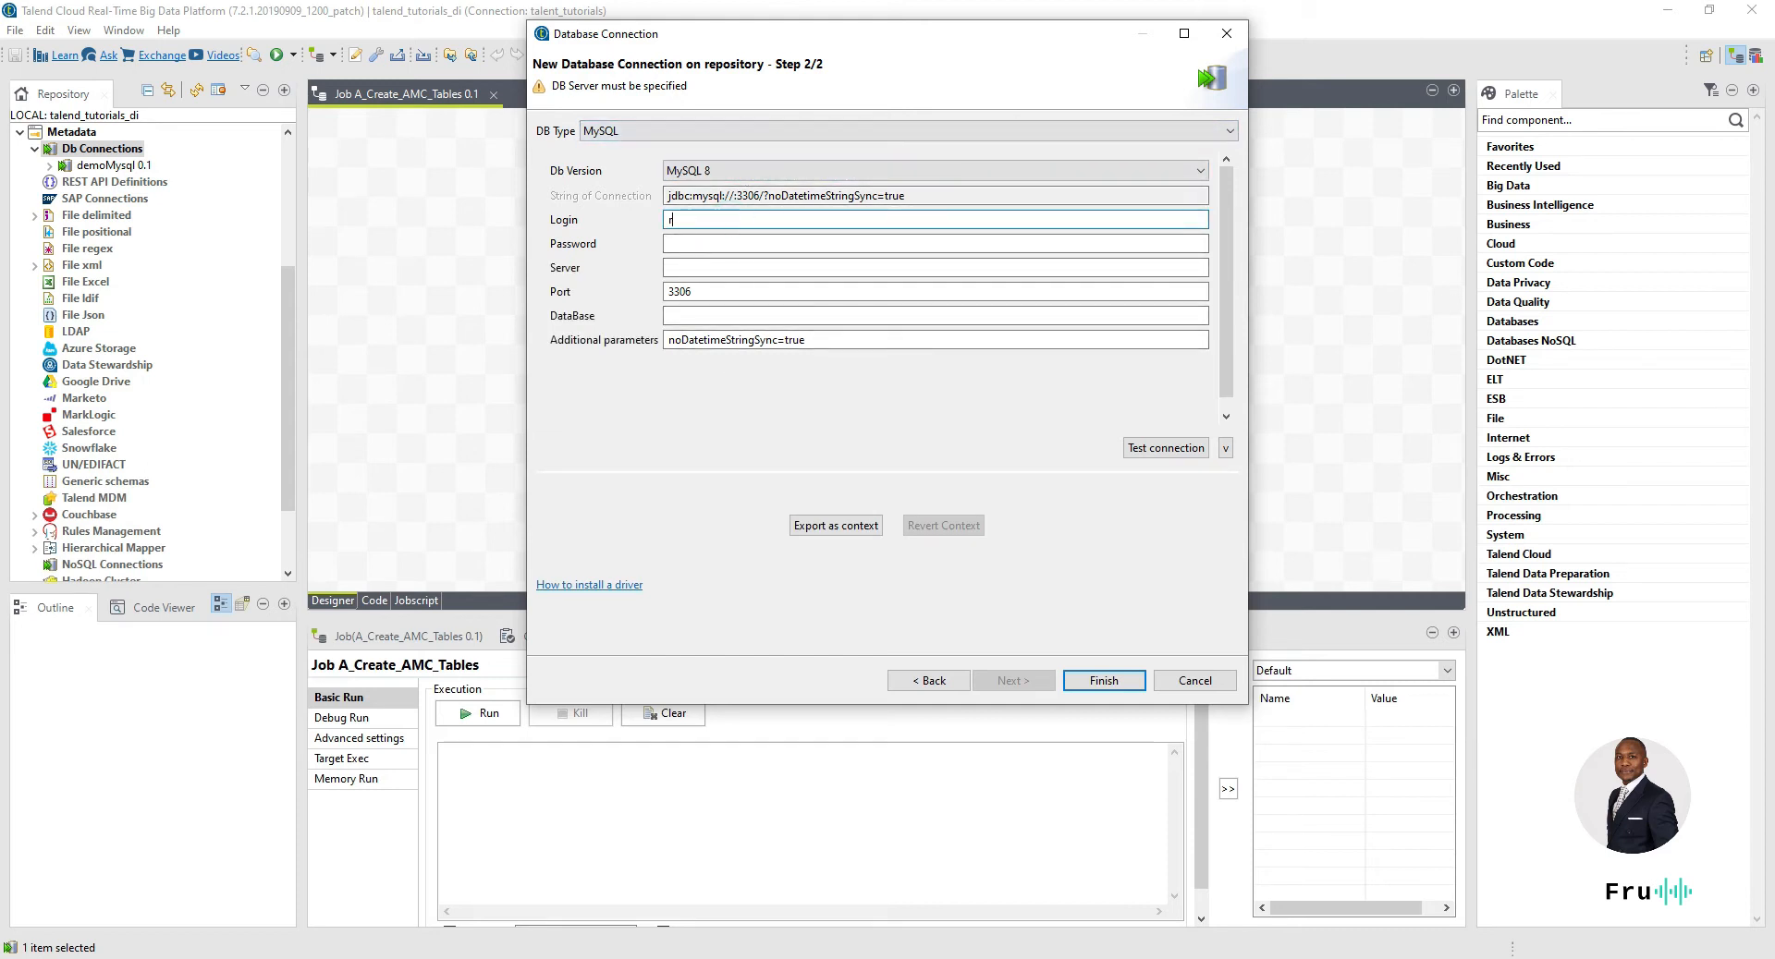
key("Tab")
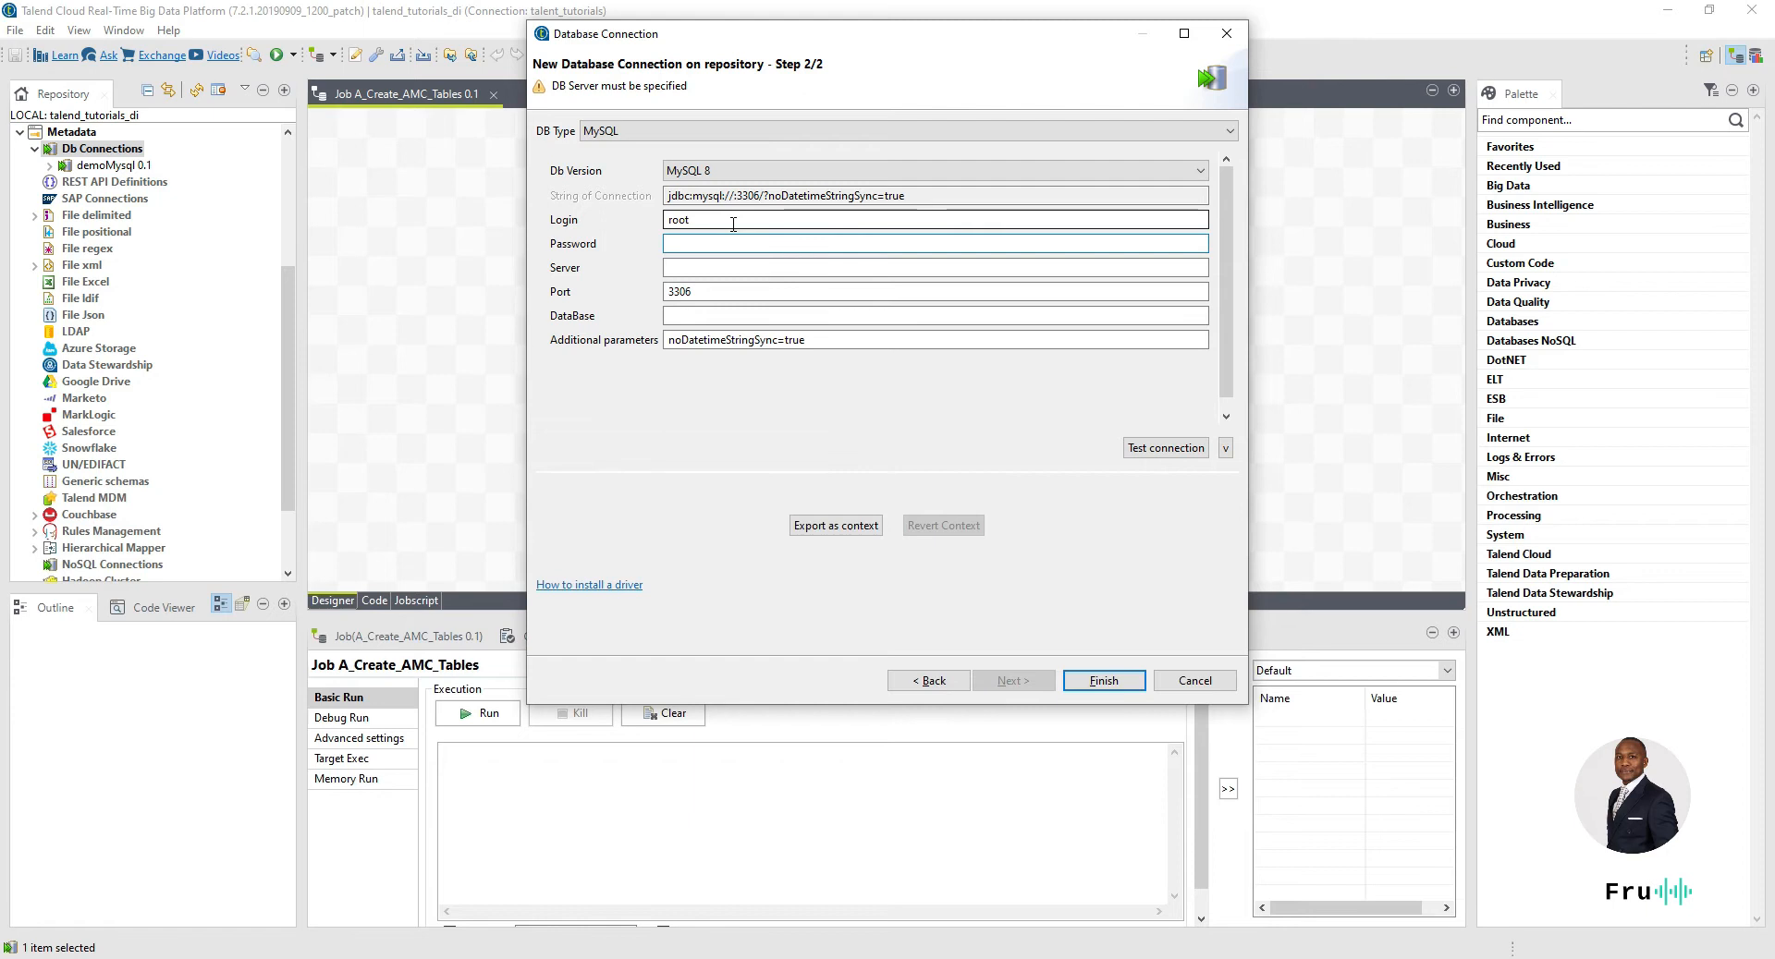
type("***********")
left_click(728, 267)
type("loc")
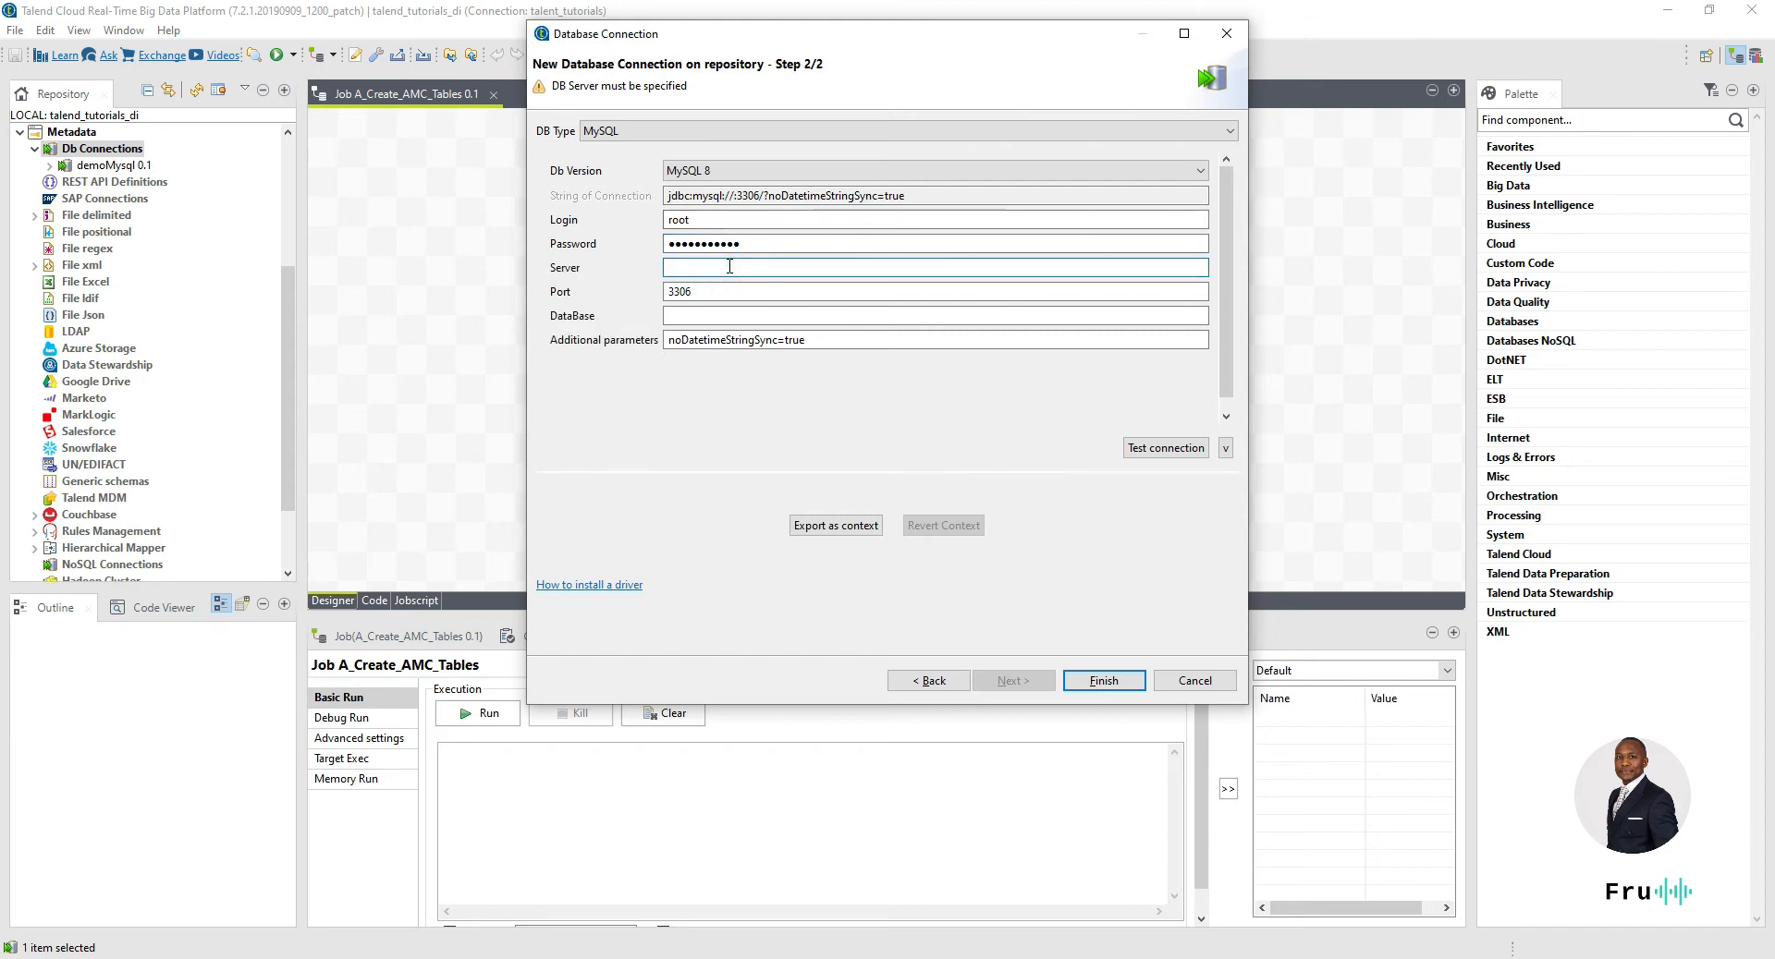
type("a")
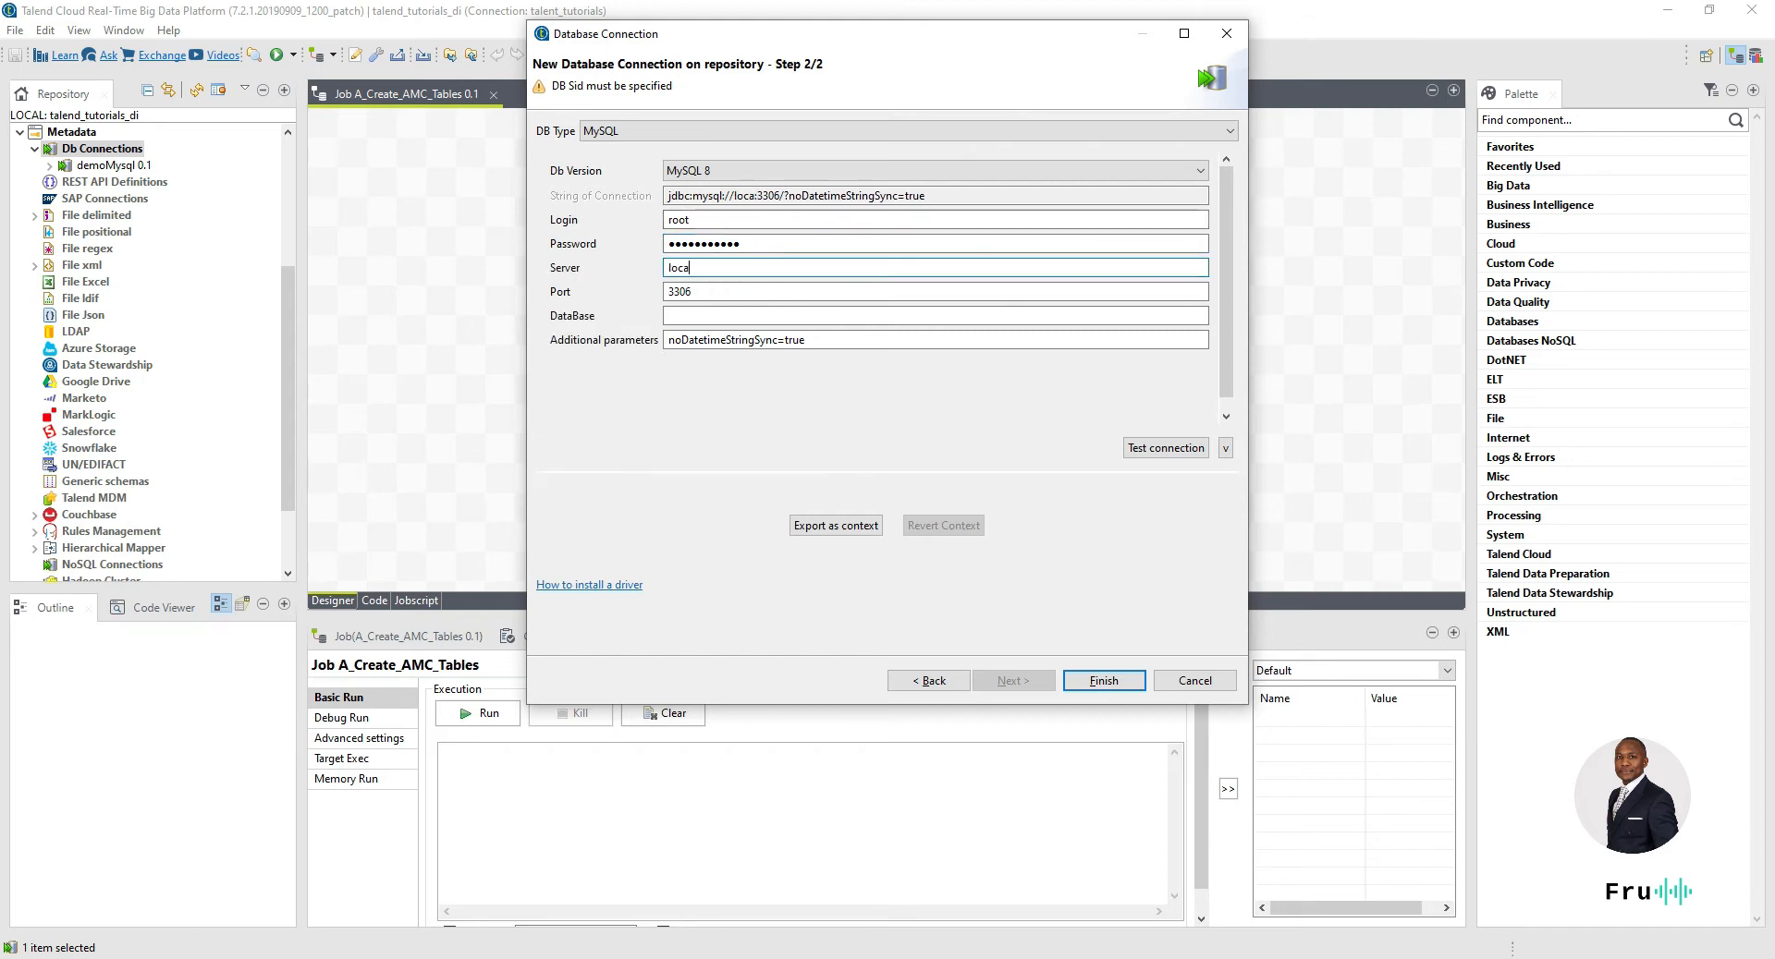
type("lhost")
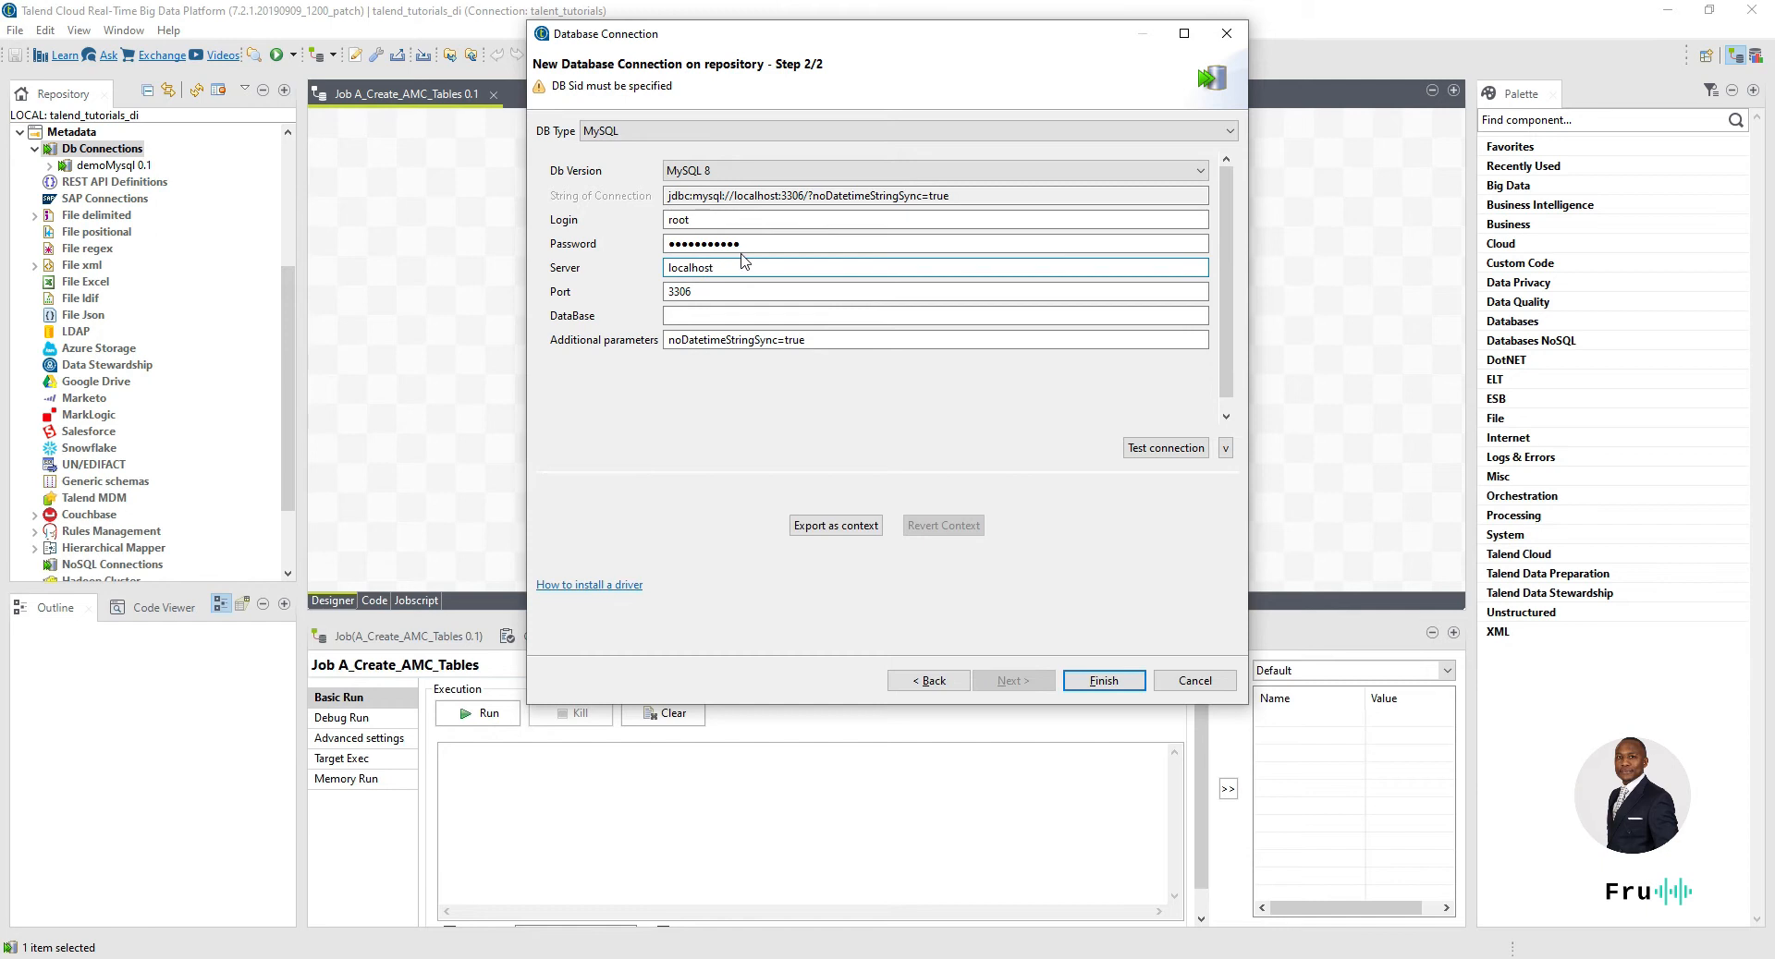
- Look up the tutorials schema in MySQL Workbench and set the Talend connection's database to tutorials
left_click(796, 316)
left_click_drag(924, 2, 884, 86)
scroll(462, 295, "down", 10)
left_click(374, 276)
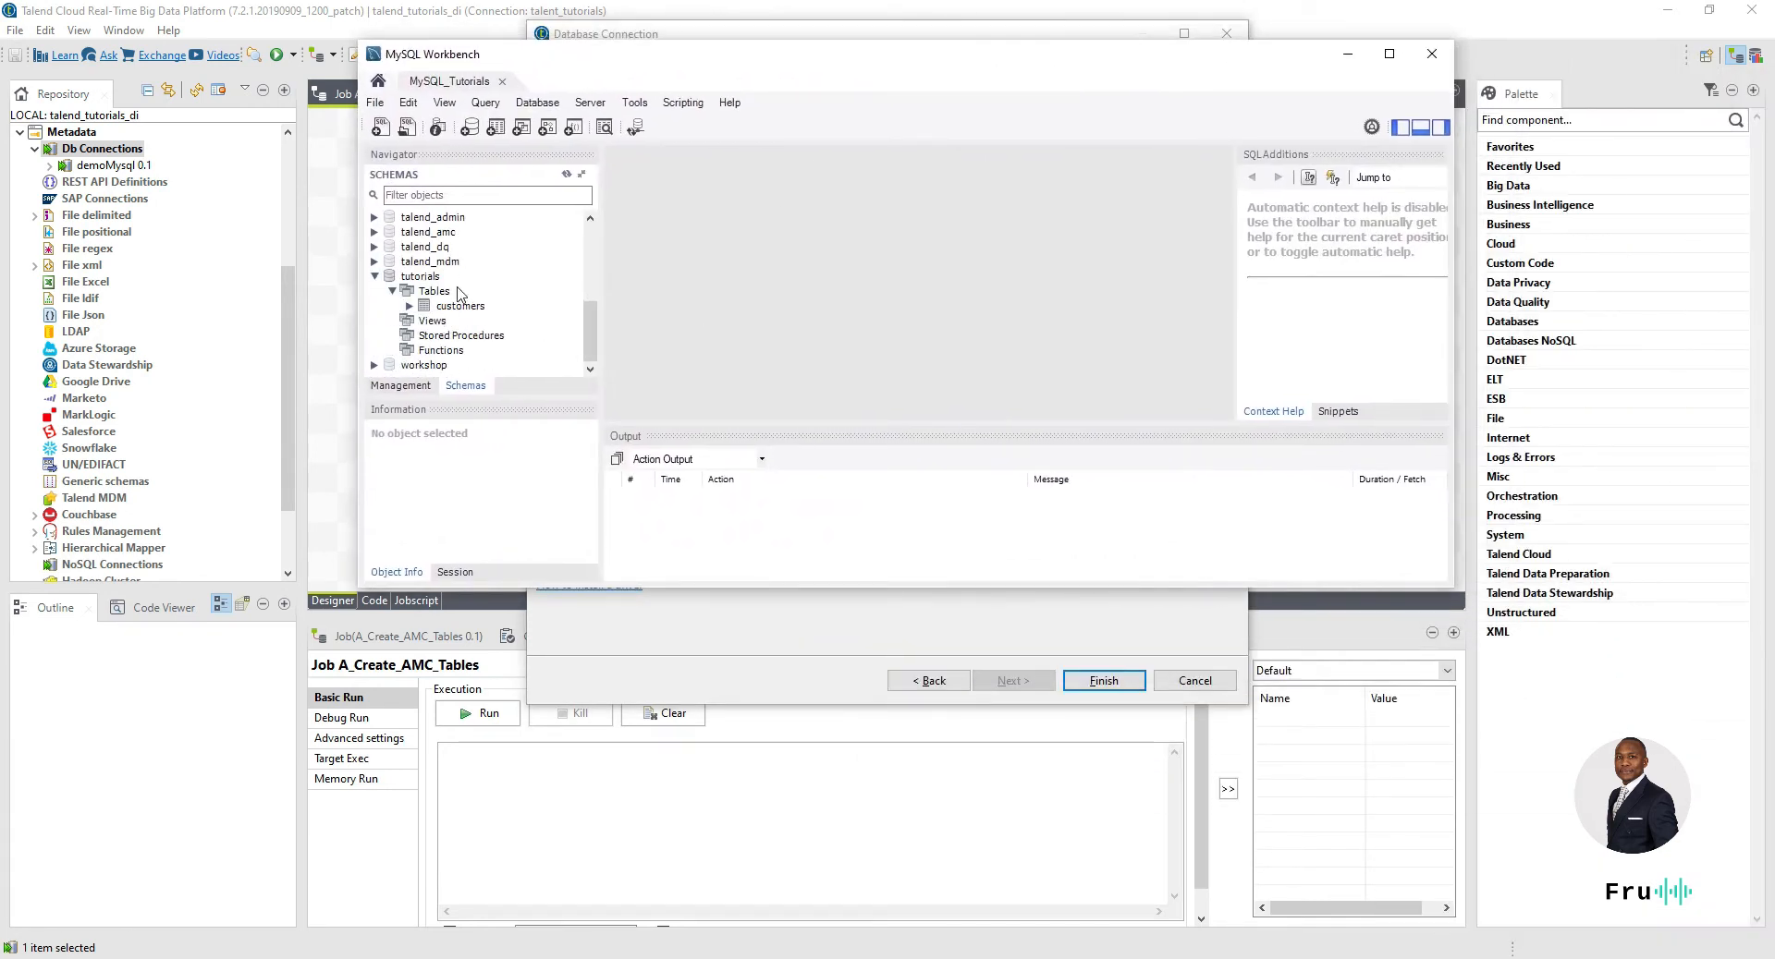
left_click_drag(958, 54, 1774, 2)
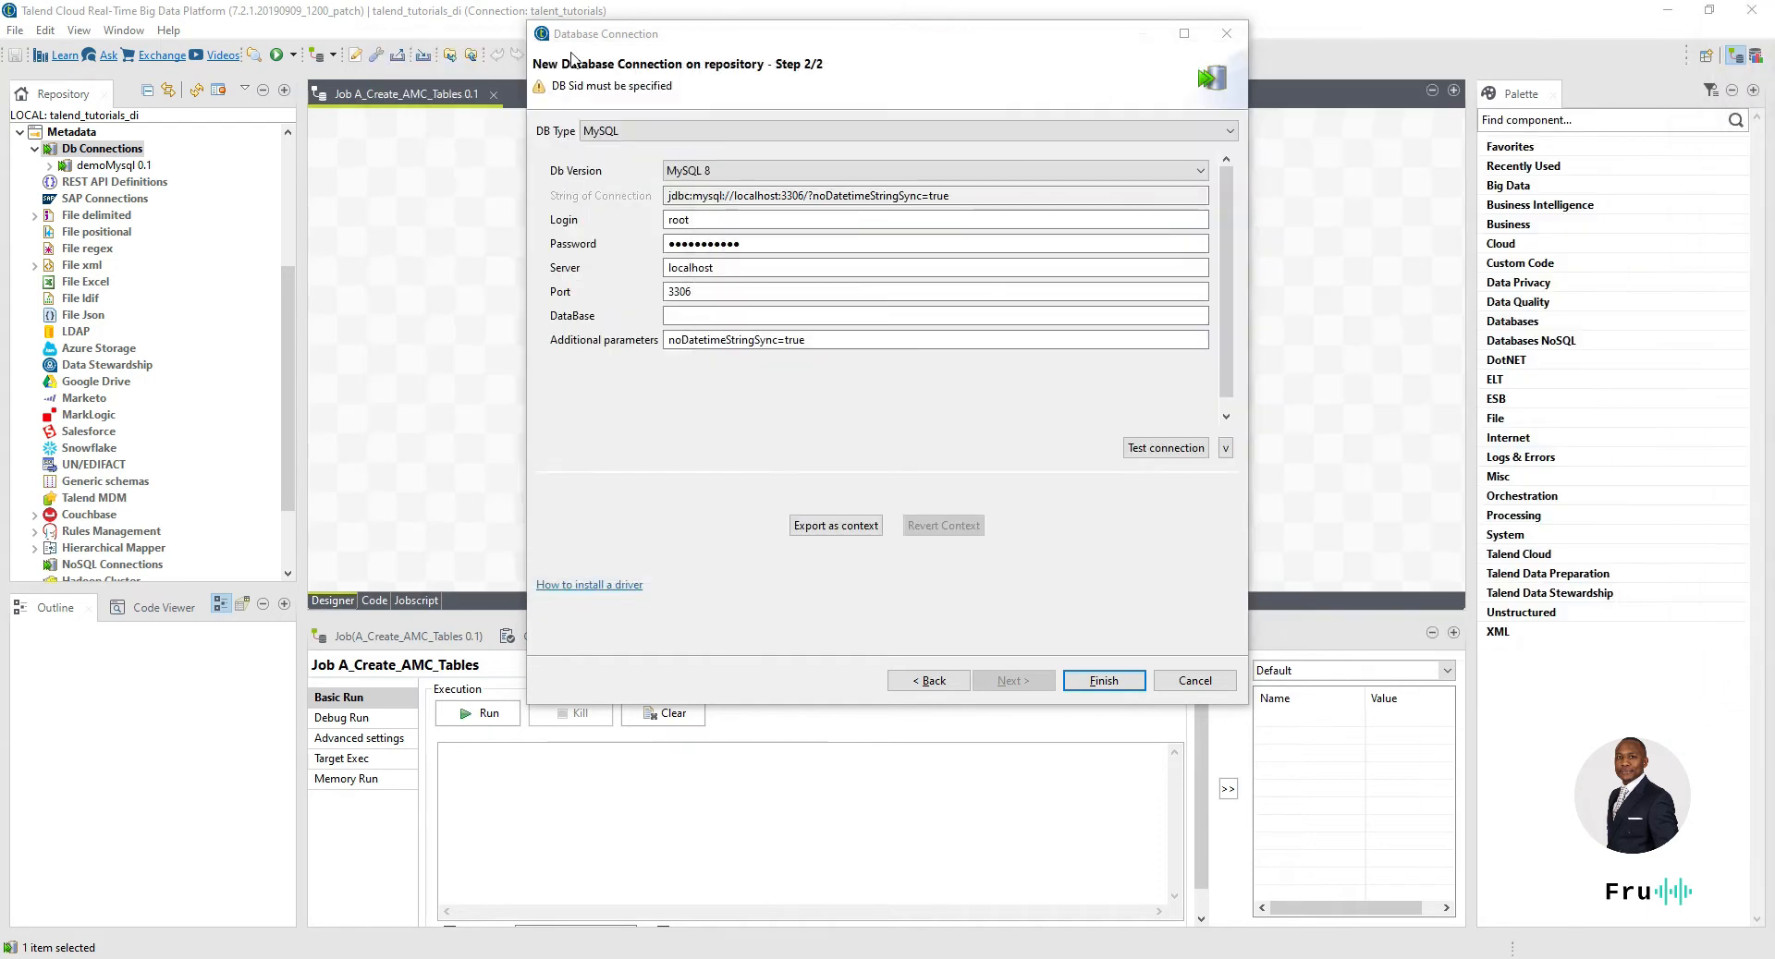
left_click(737, 314)
type("t")
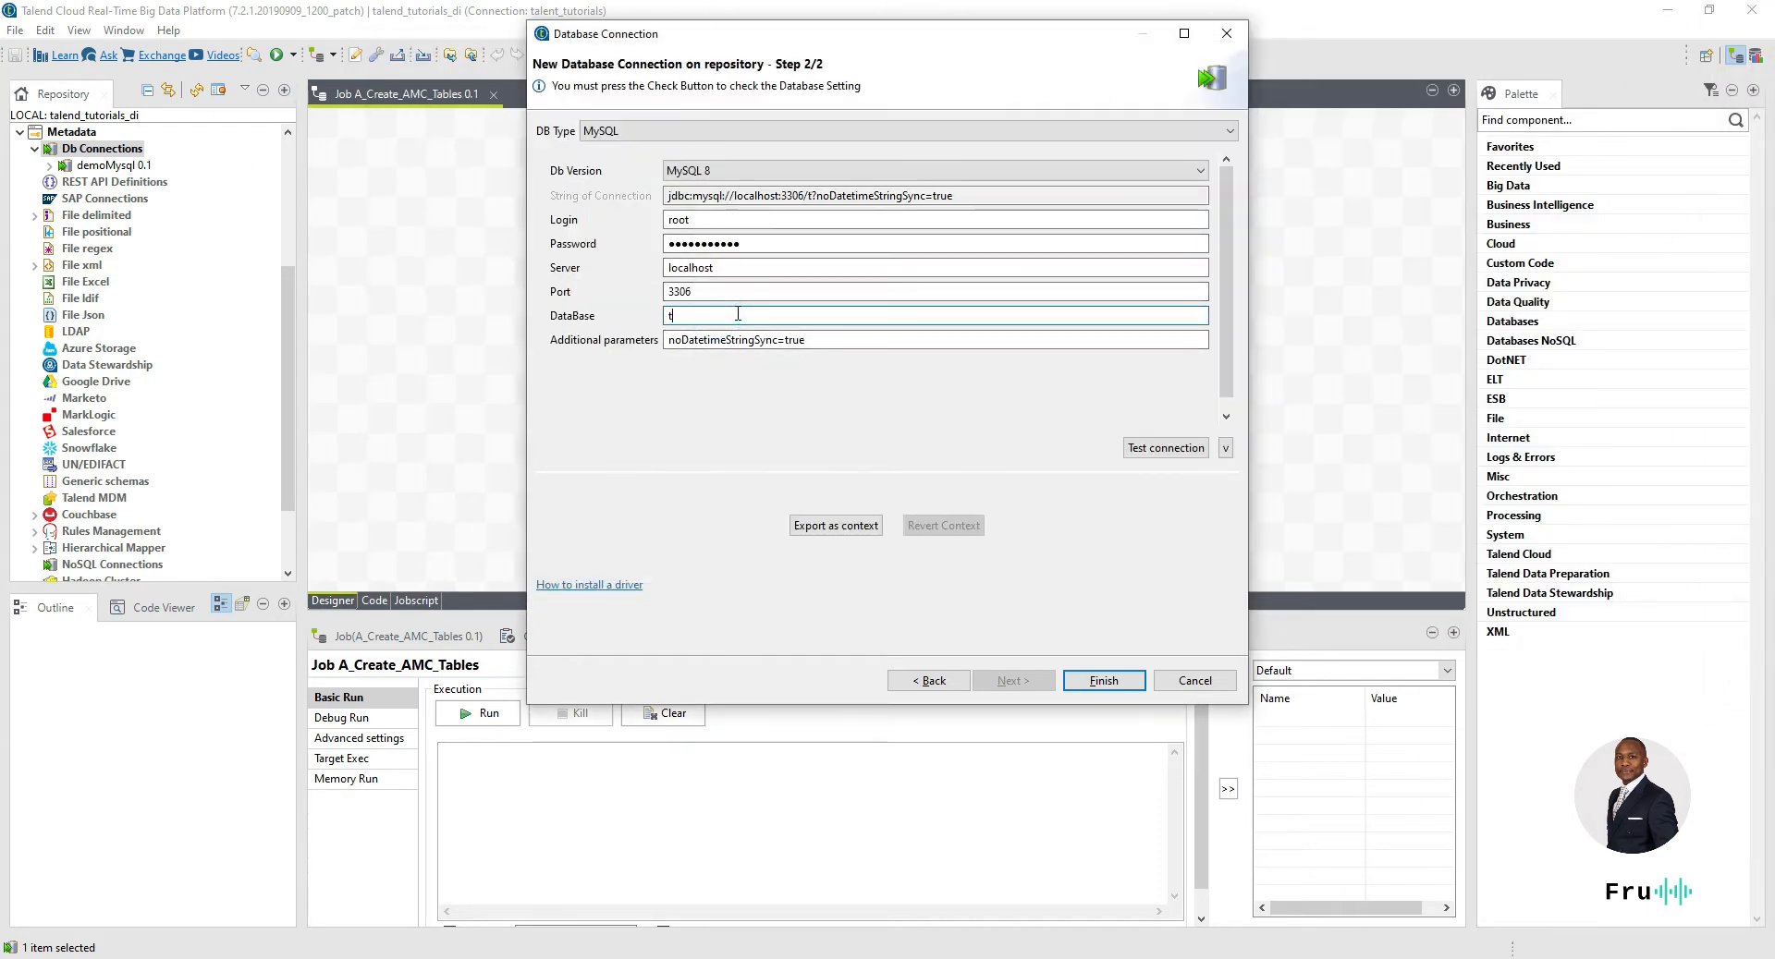
type("utorials")
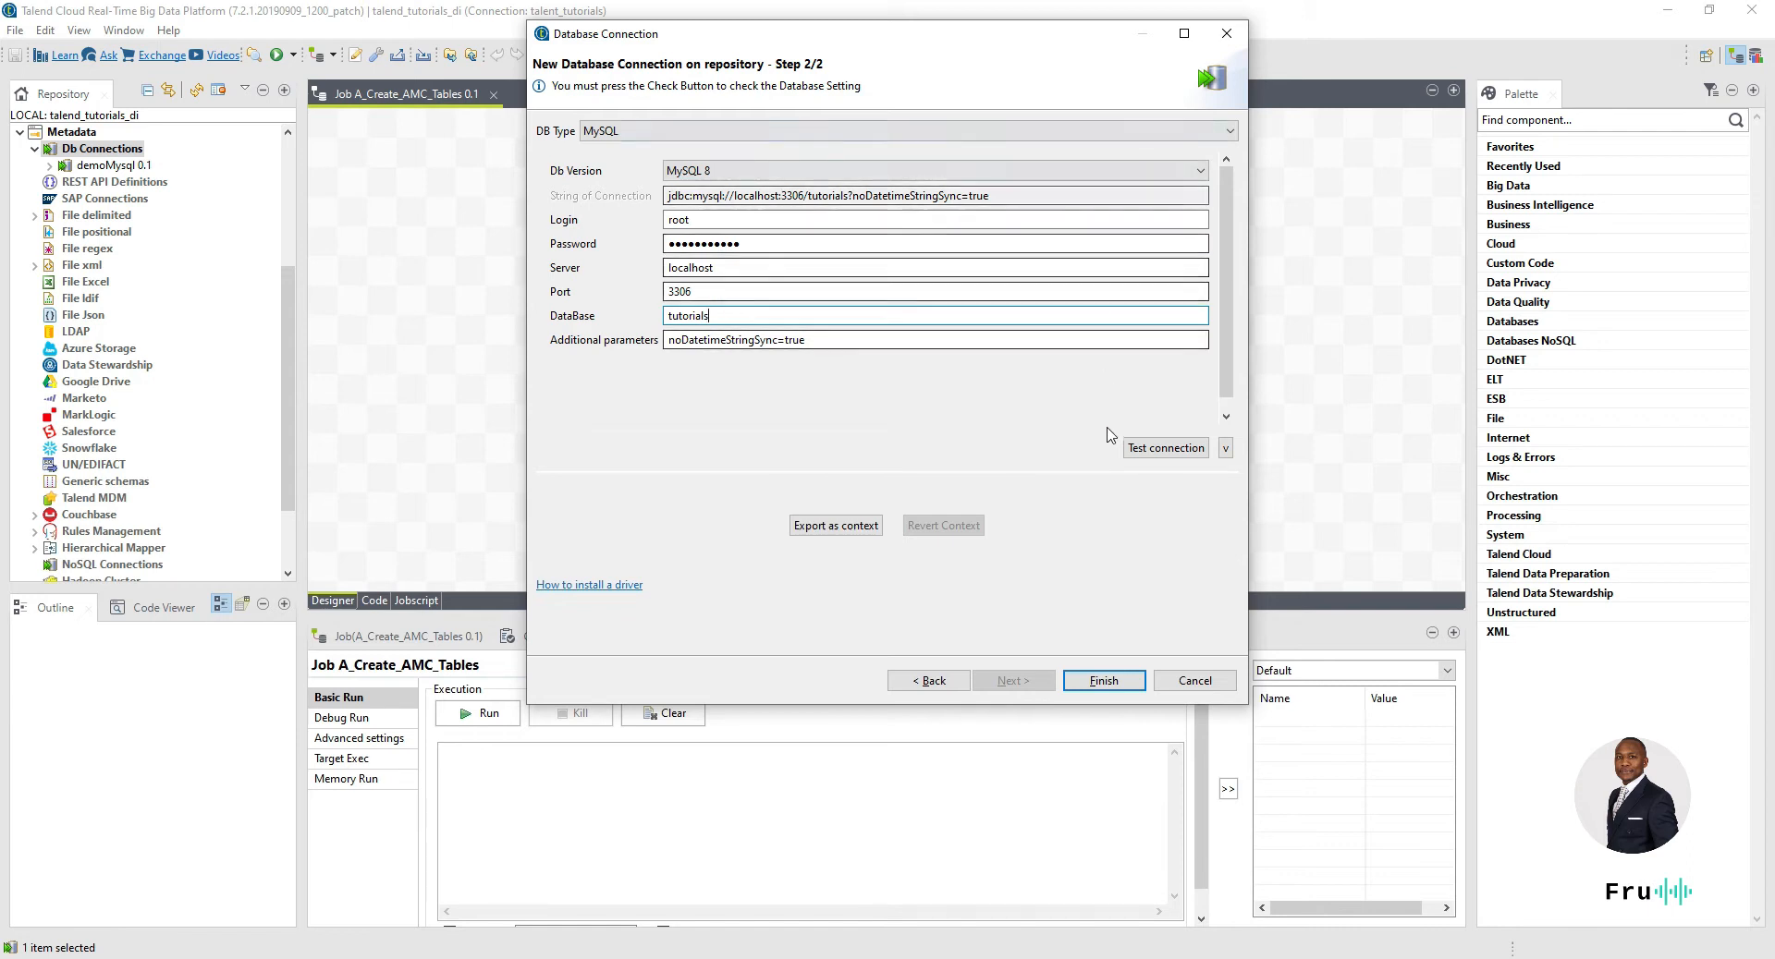
- Test the tutorials_db connection and save it to the repository
scroll(1089, 329, "down", 1)
left_click(1175, 451)
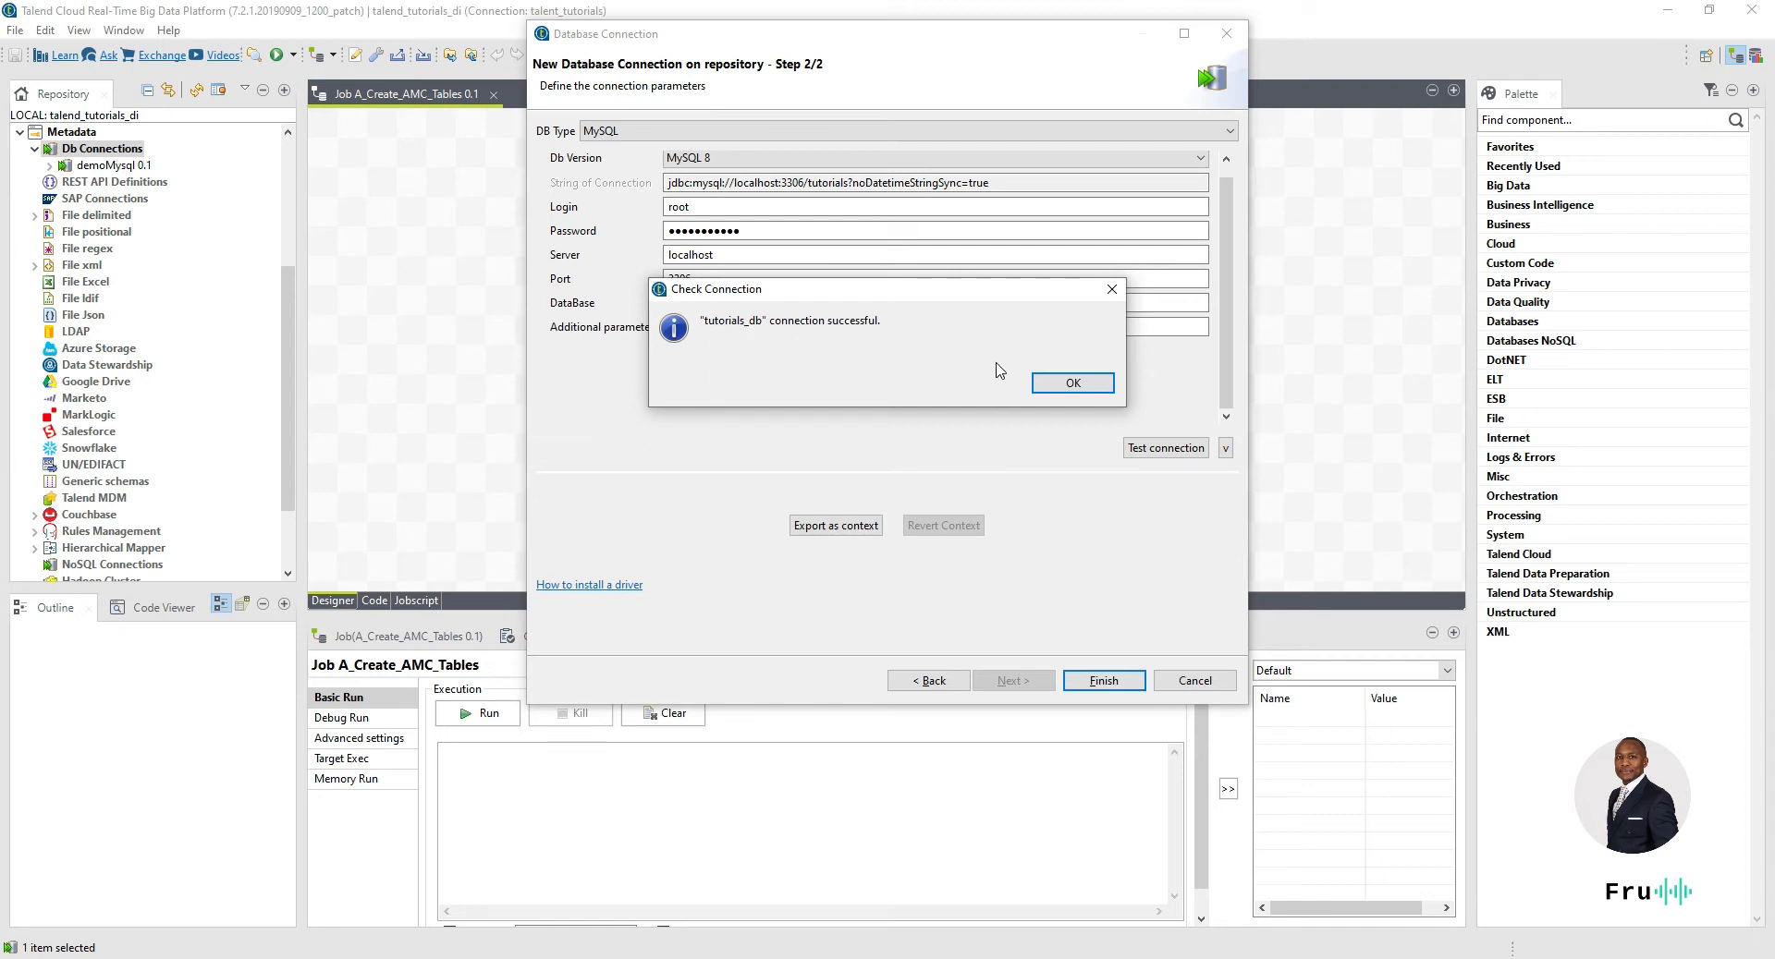
left_click(1087, 386)
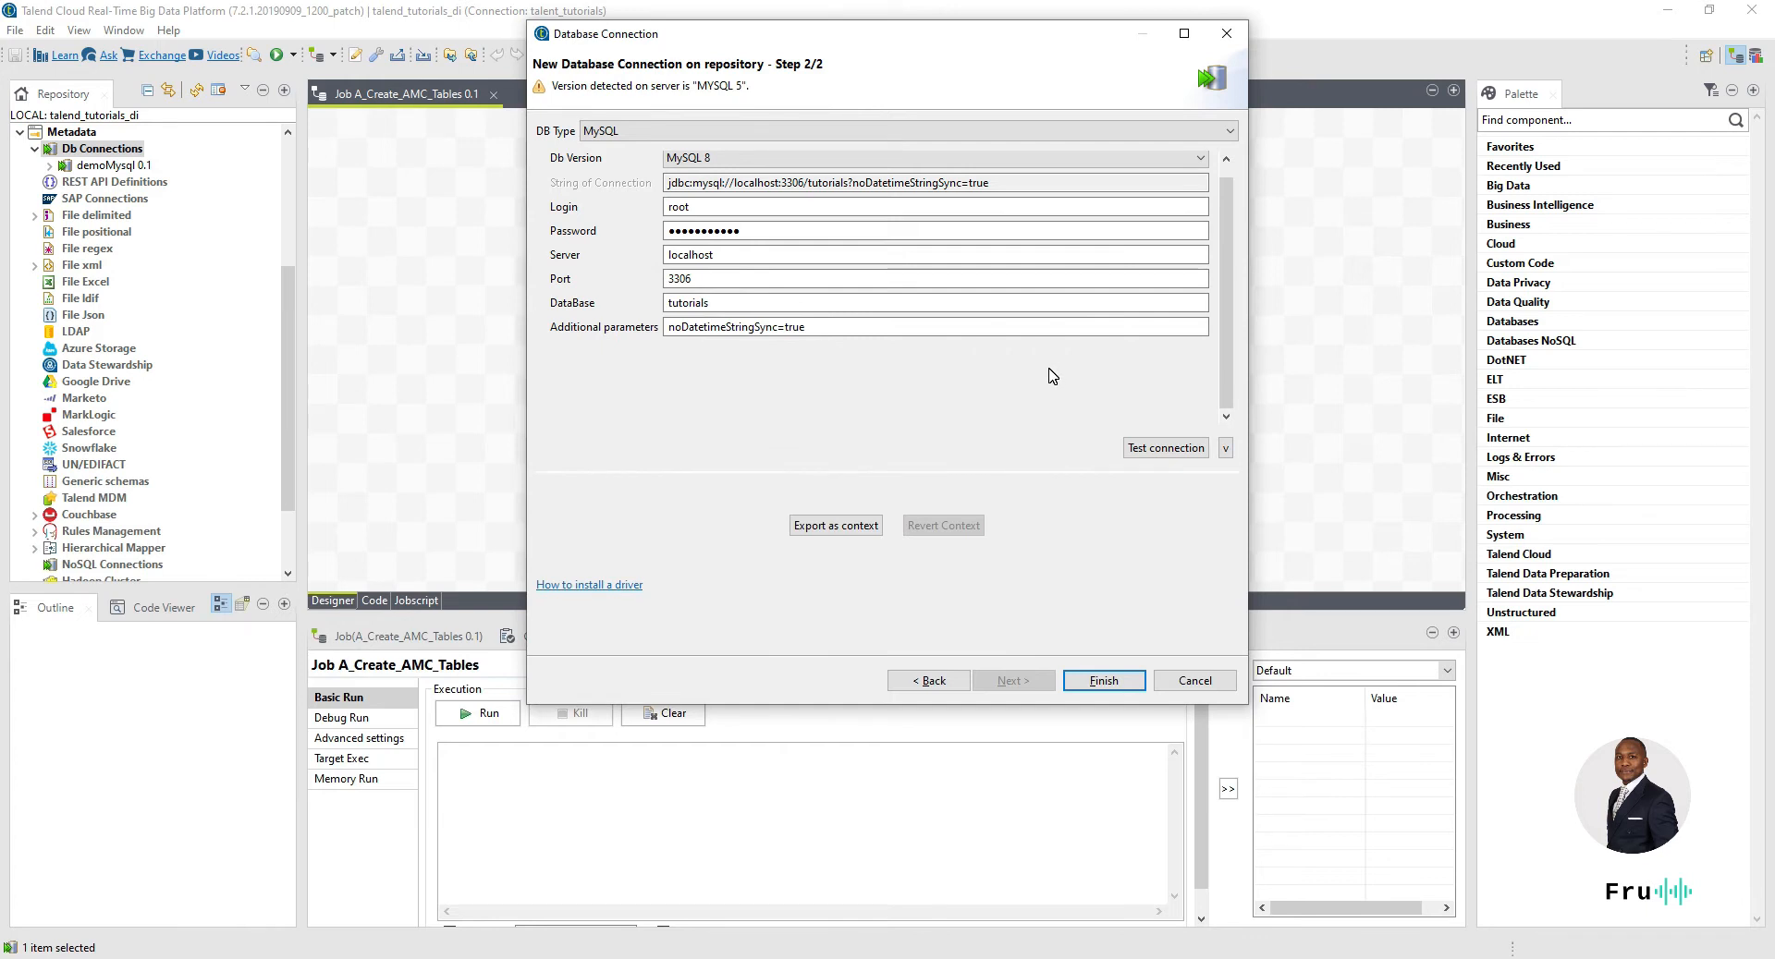
left_click(819, 124)
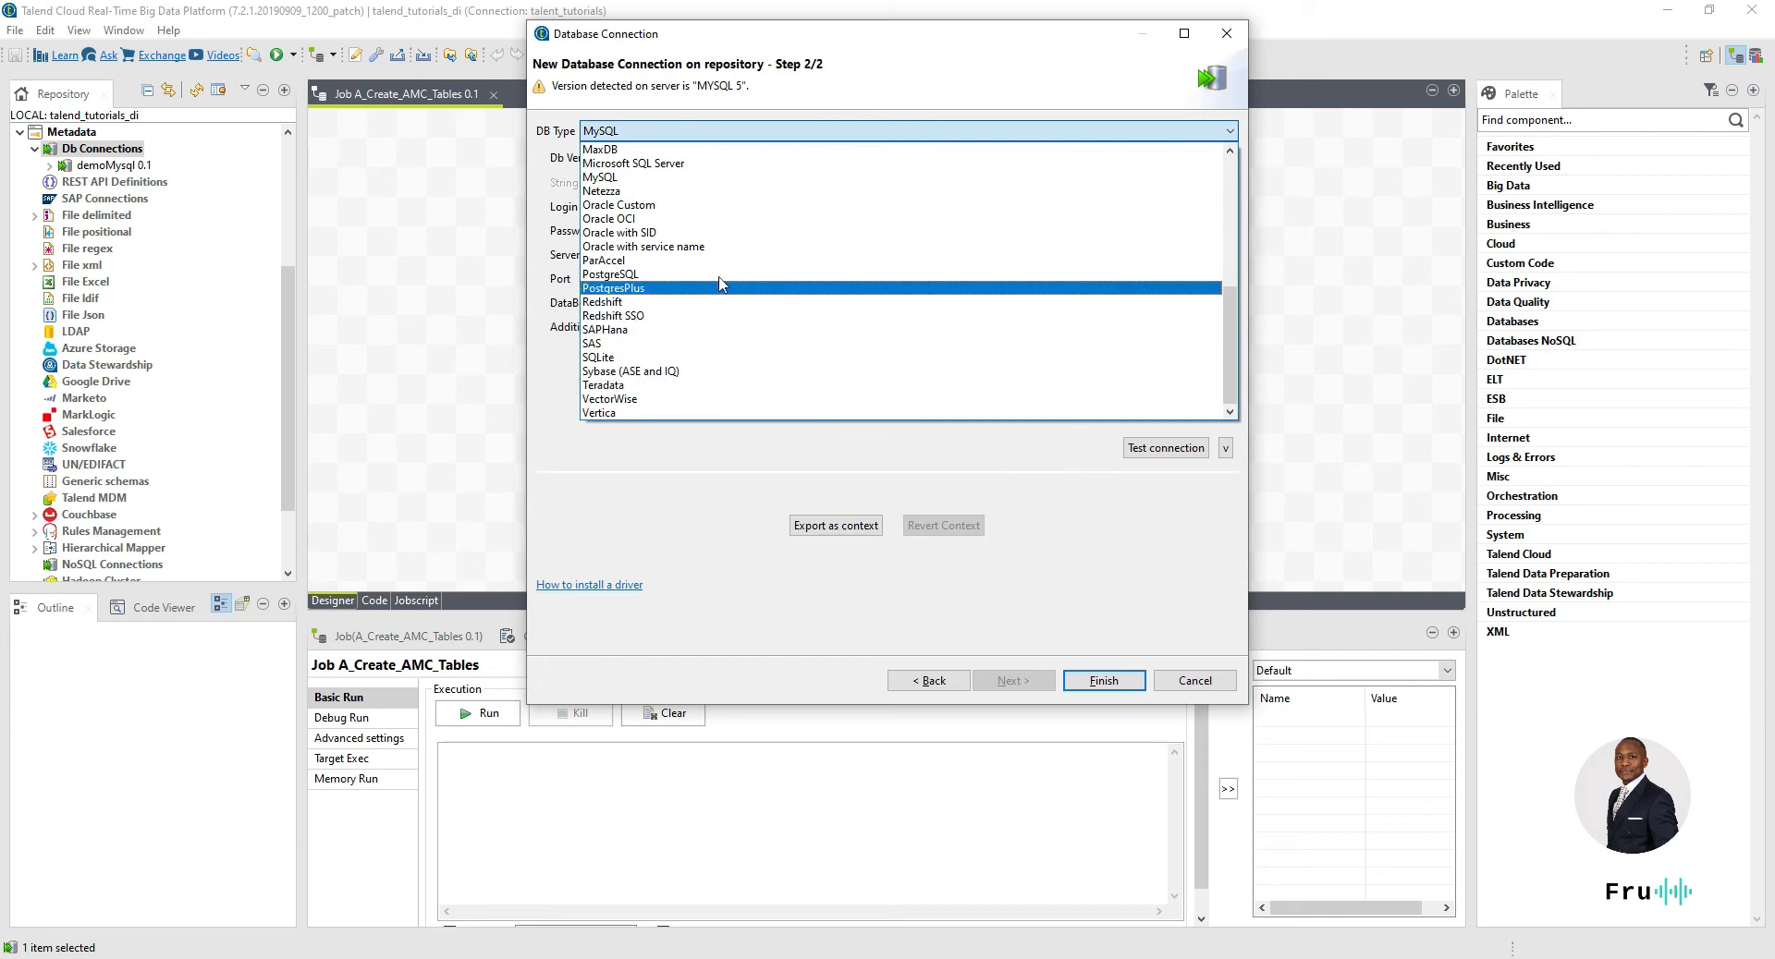
left_click(1030, 486)
left_click(1095, 680)
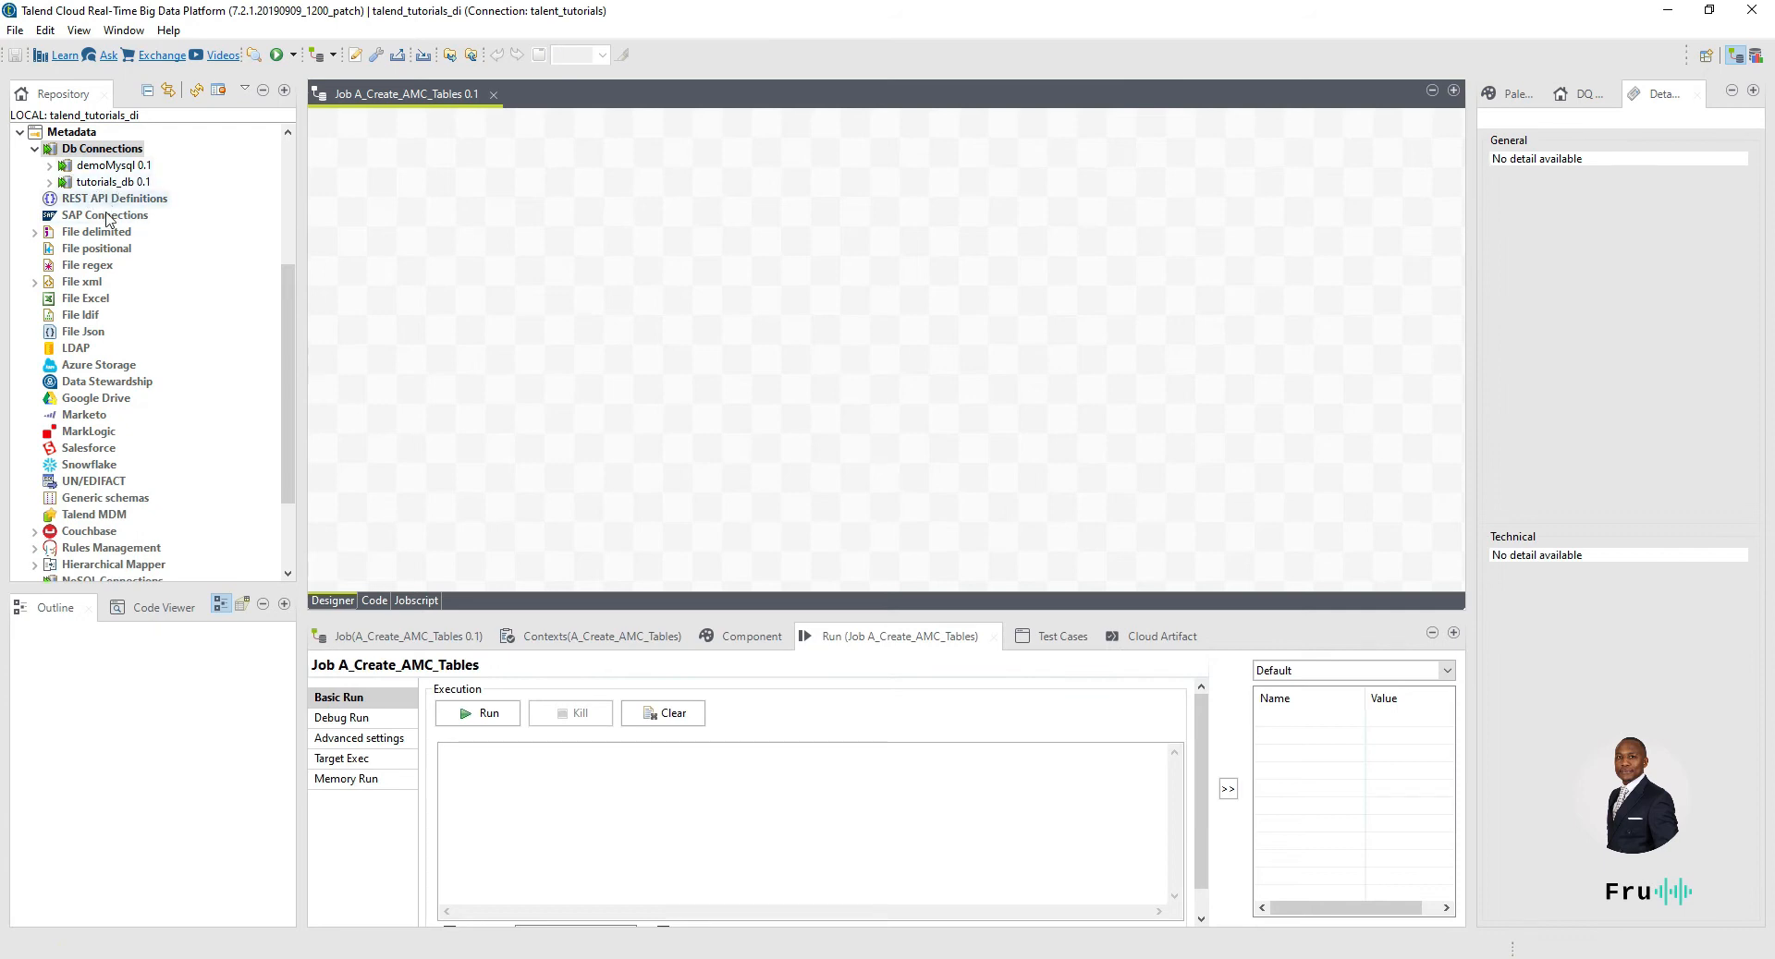
- Reveal the job in the Tutorials folder and expand the Logs & Errors category of the component palette
scroll(89, 200, "up", 5)
left_click(51, 200)
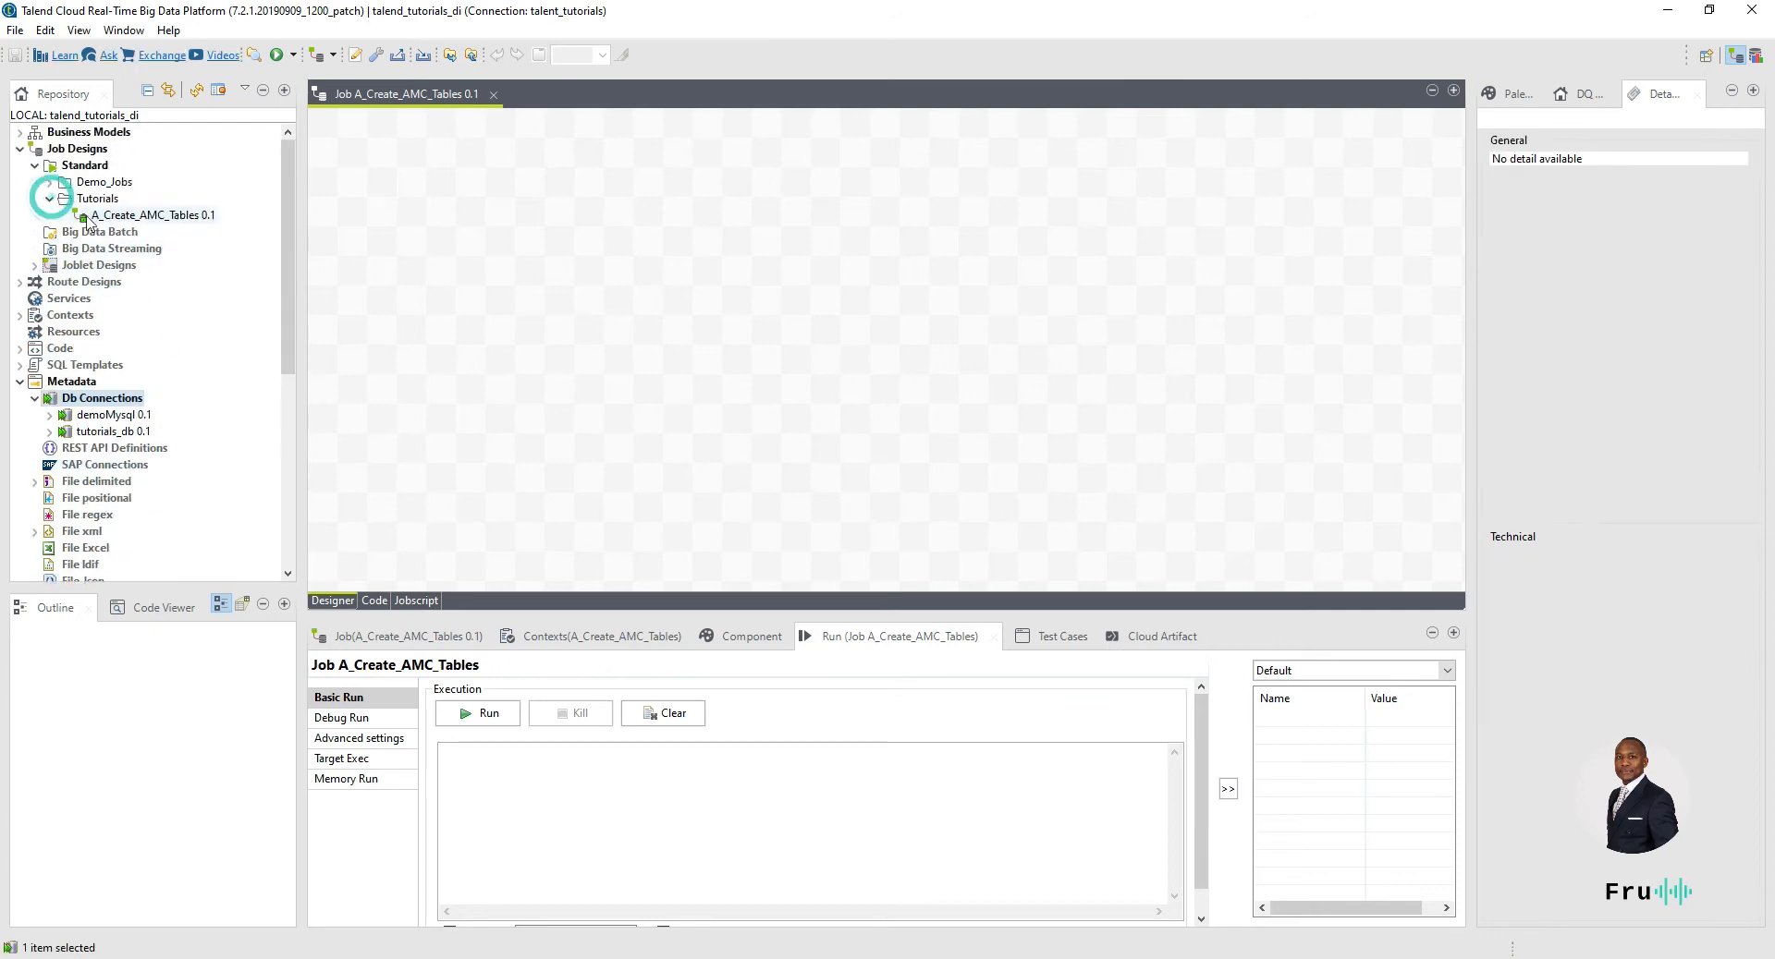
left_click(148, 216)
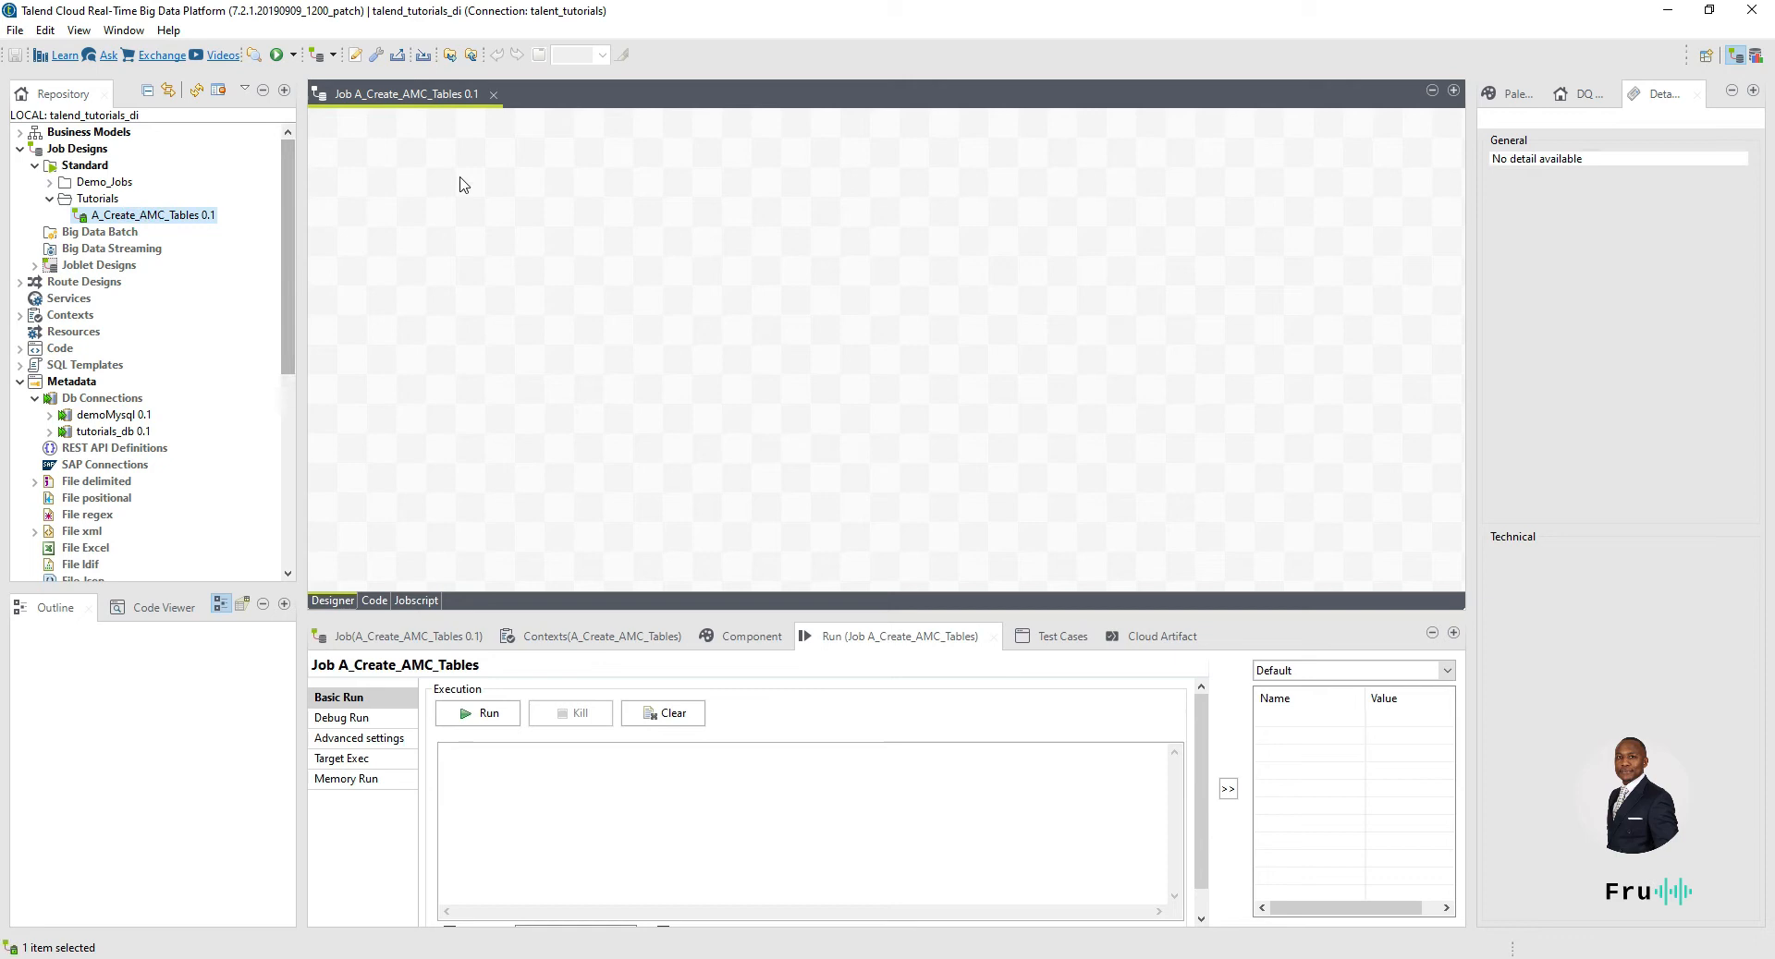
left_click(1516, 94)
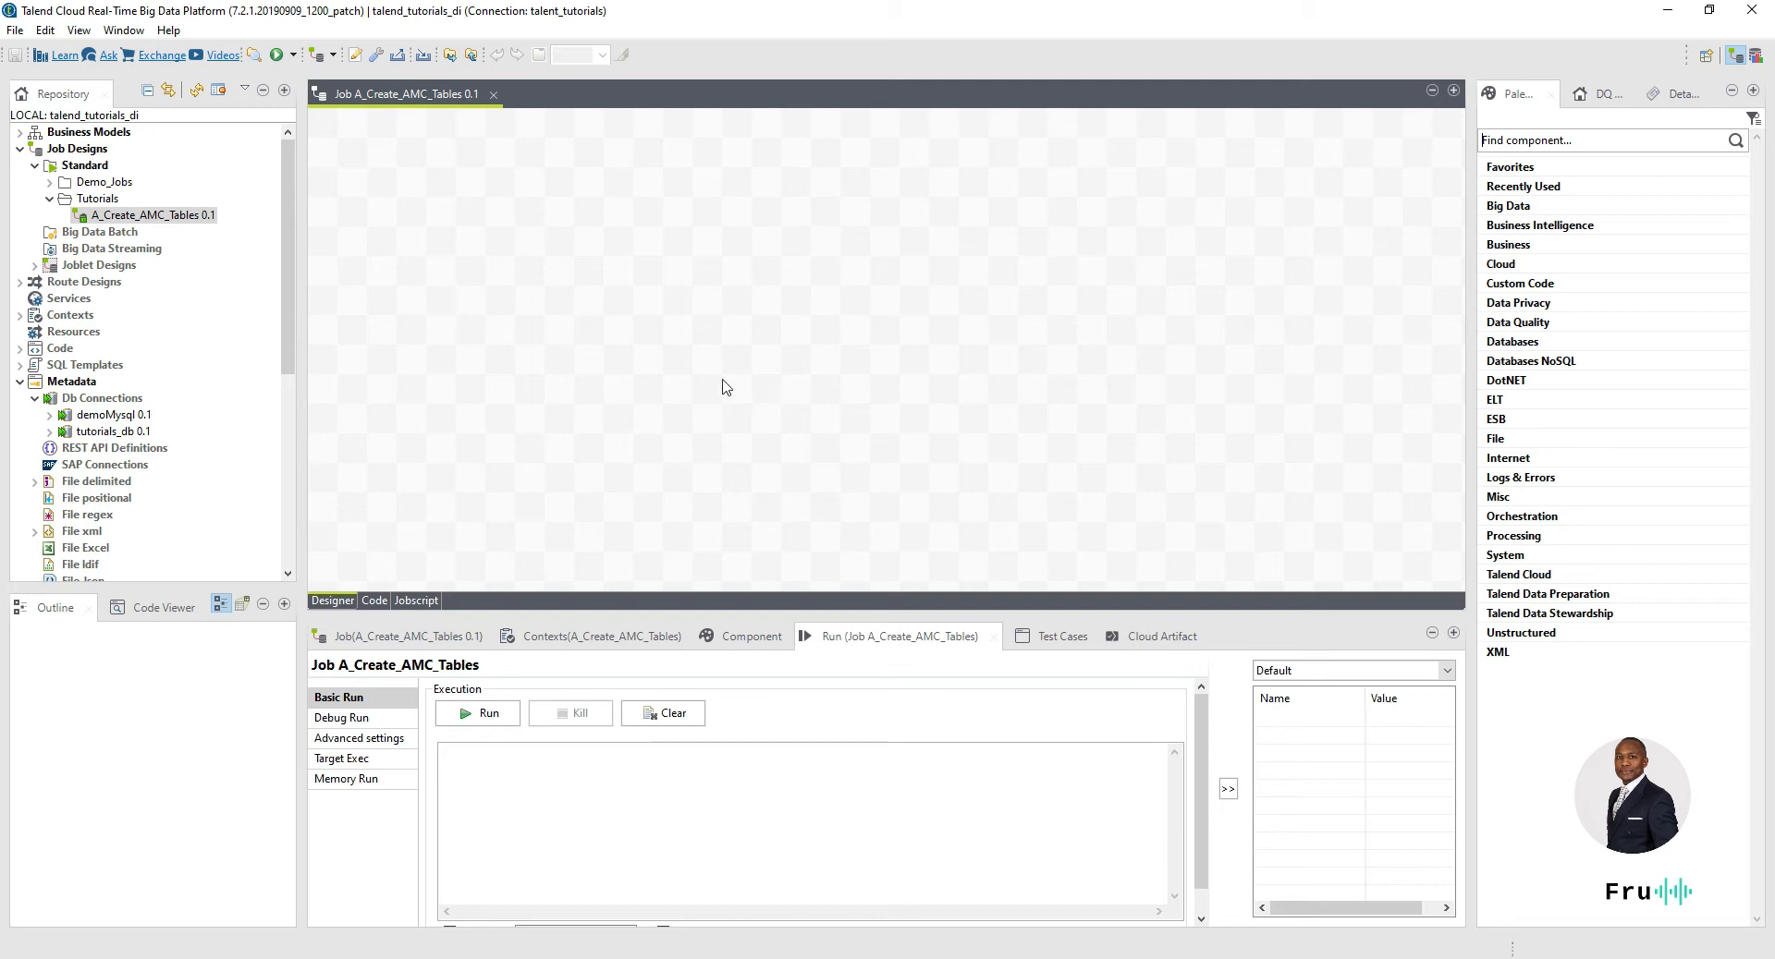
left_click(1506, 478)
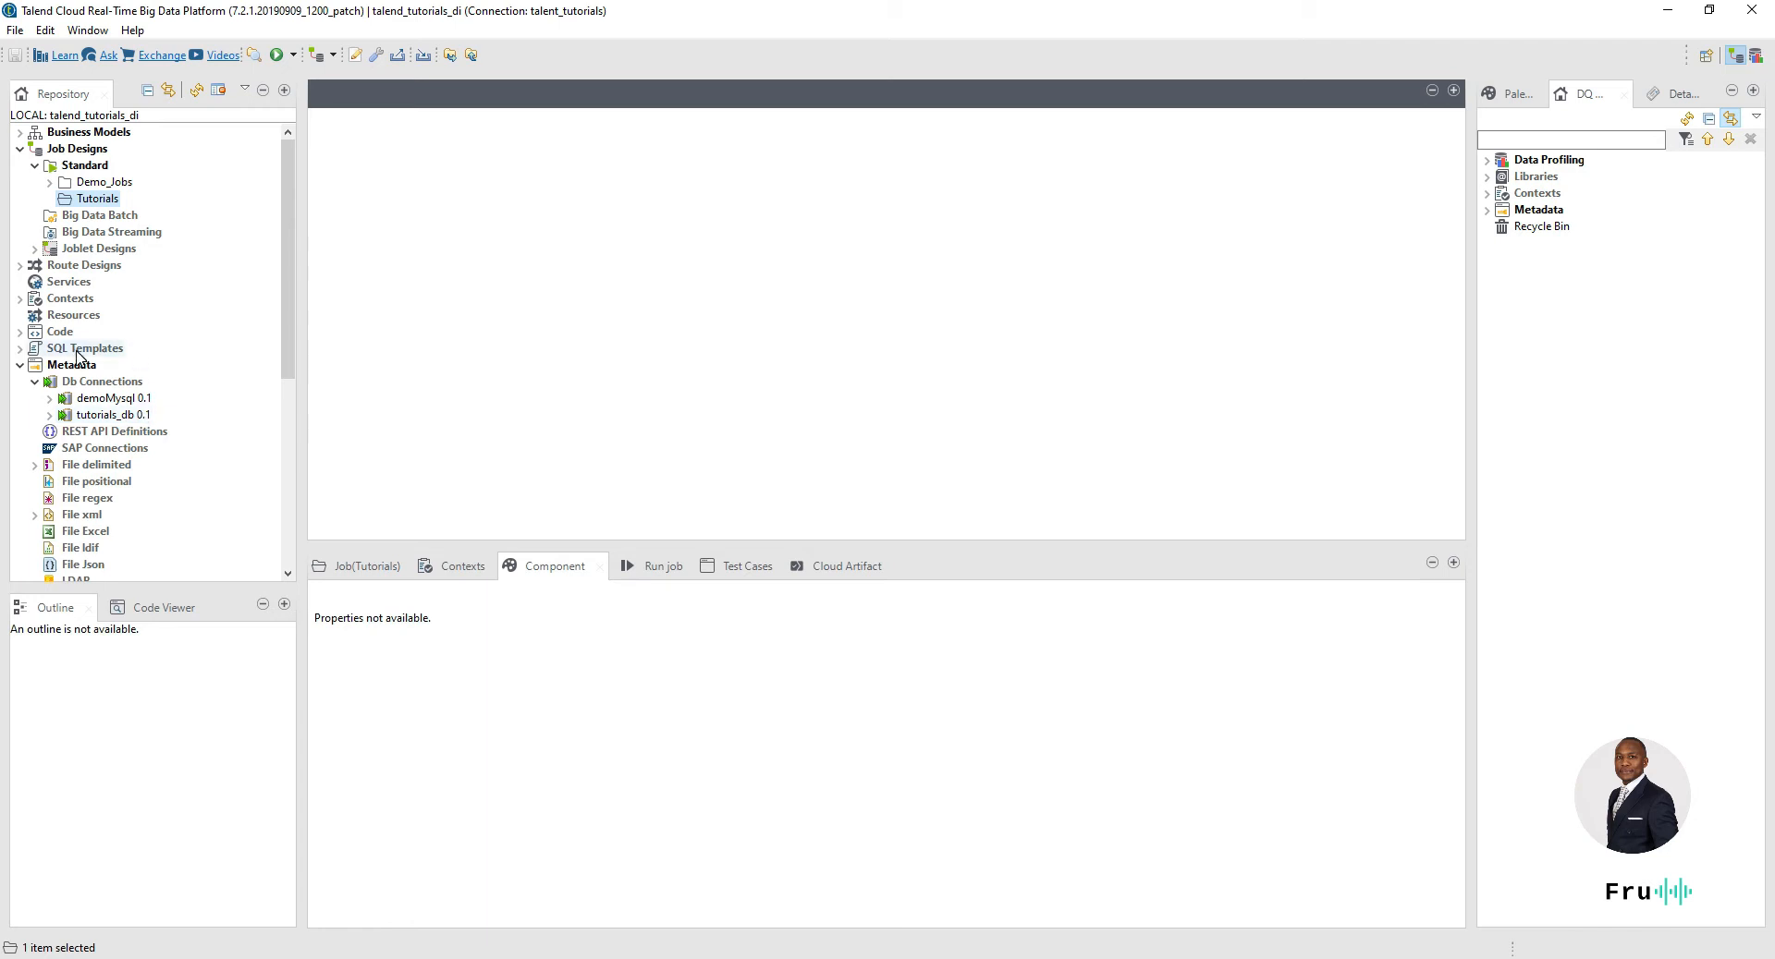
- Create a standard job named A_Create_AMC_Table in the Tutorials folder
right_click(102, 205)
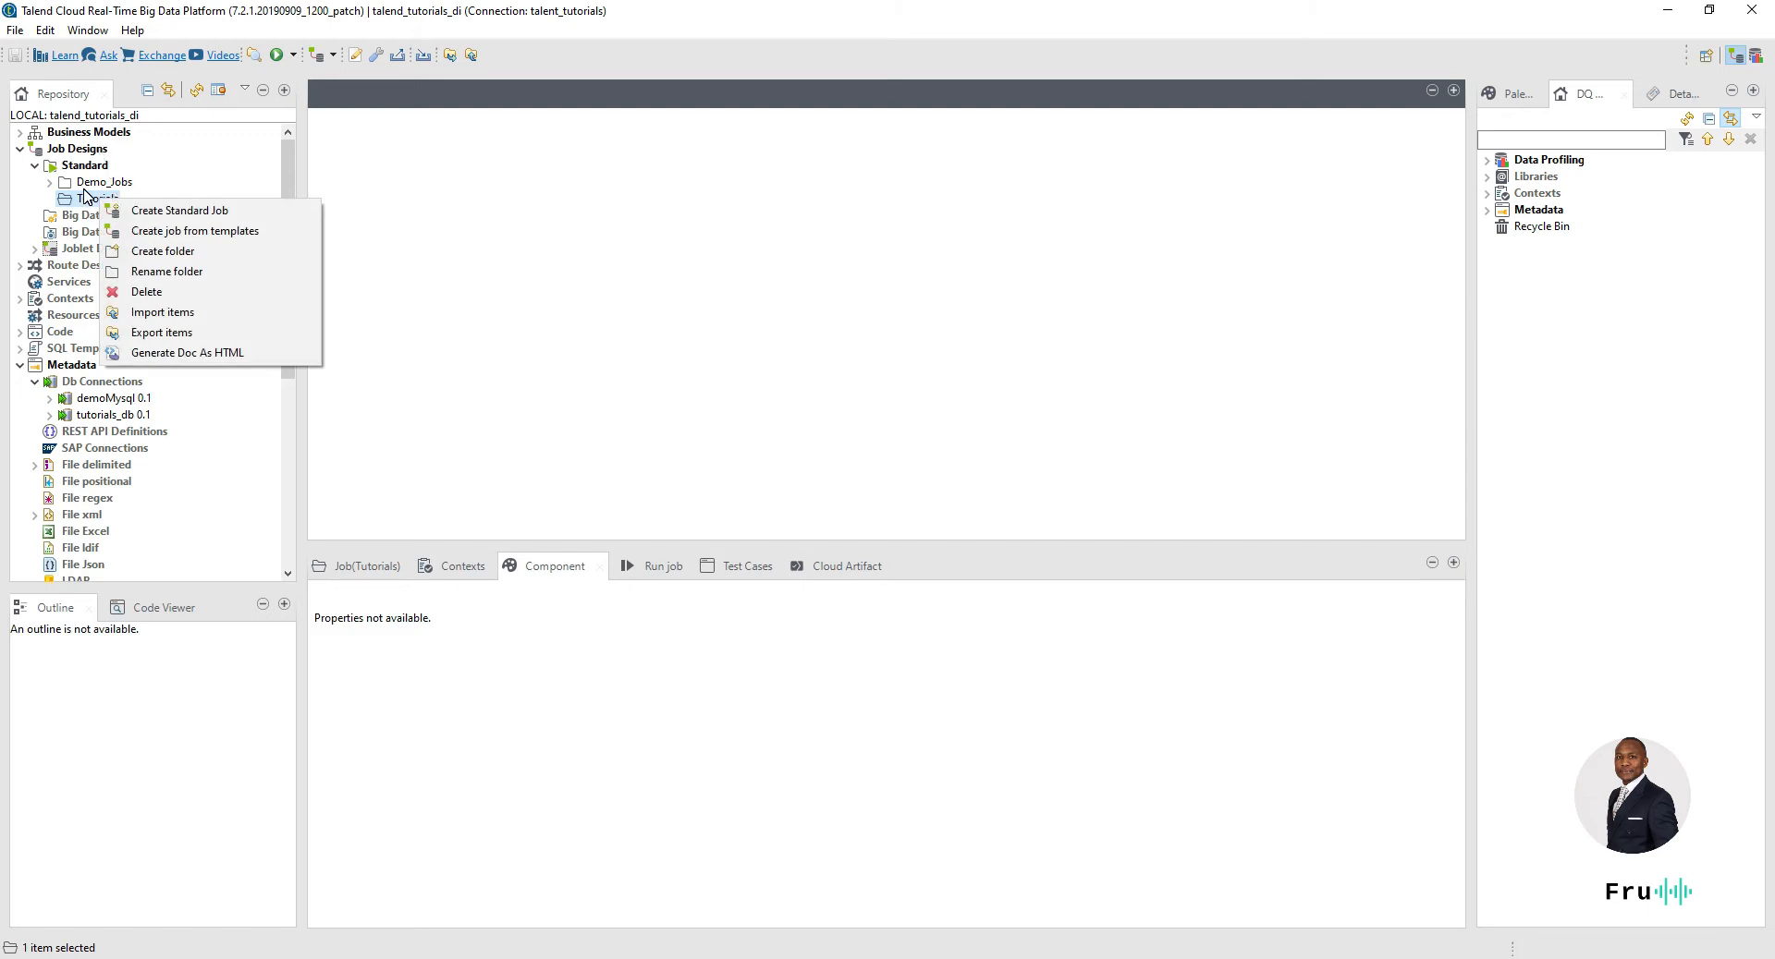
left_click(157, 211)
type("A_Create_AMC_Tables")
left_click(734, 321)
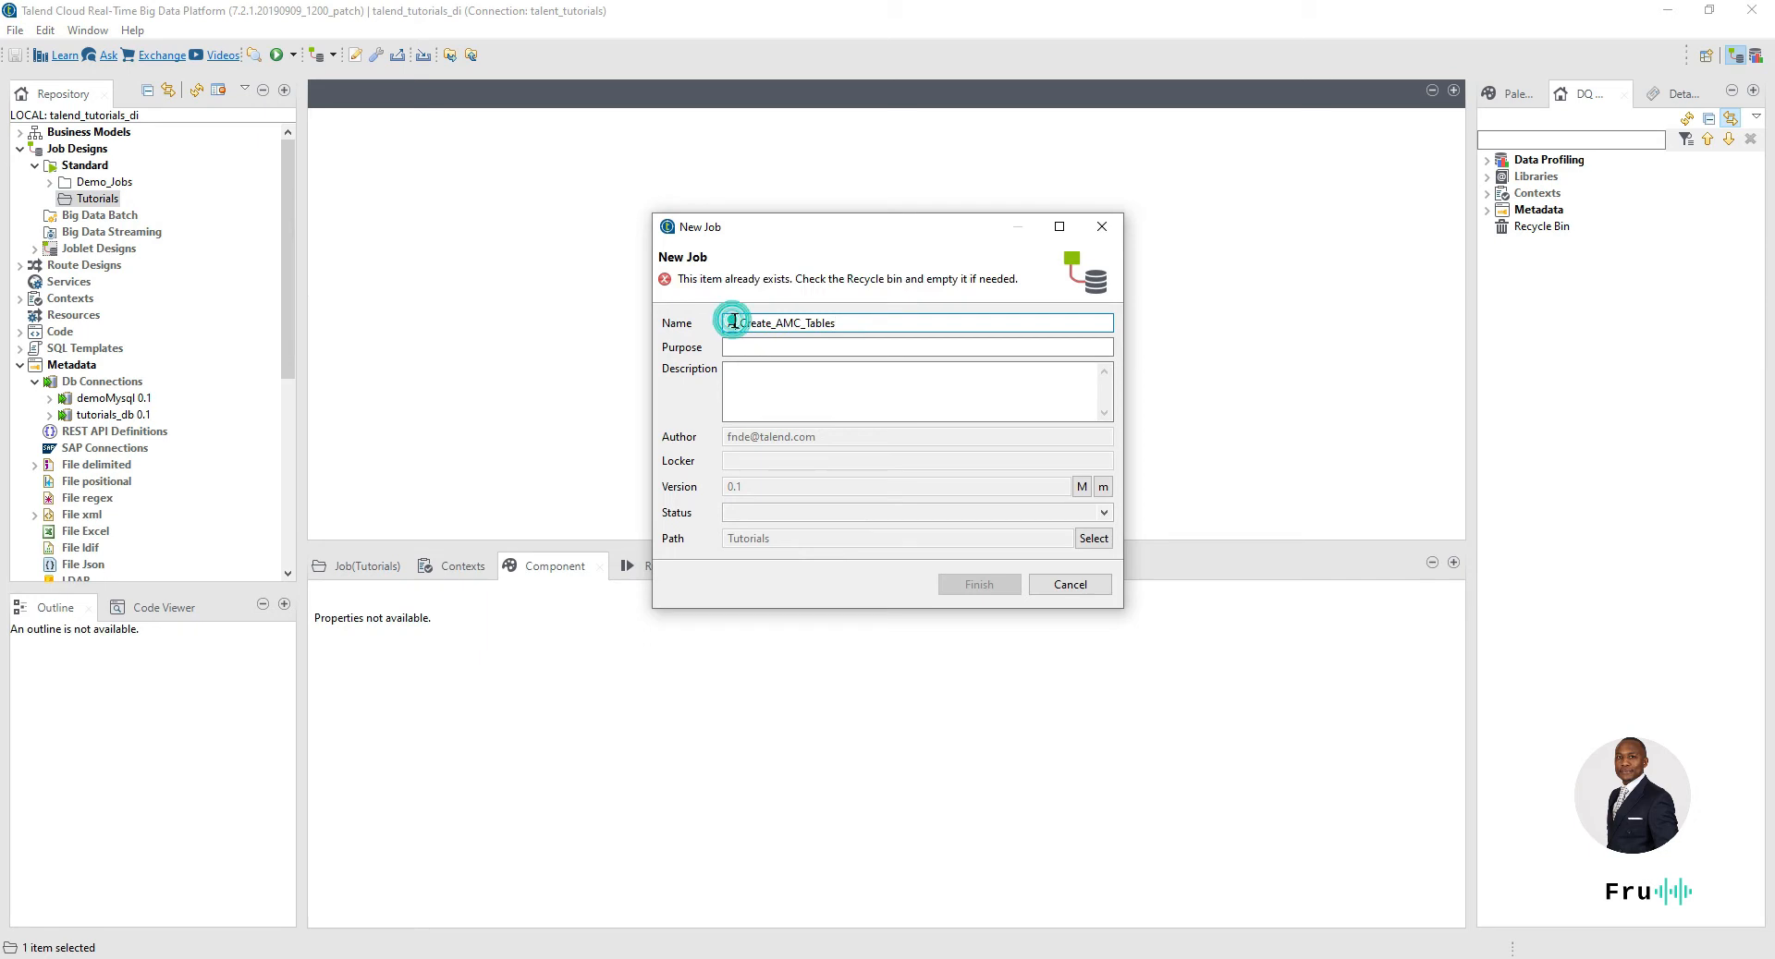
left_click(840, 320)
key("BackSpace")
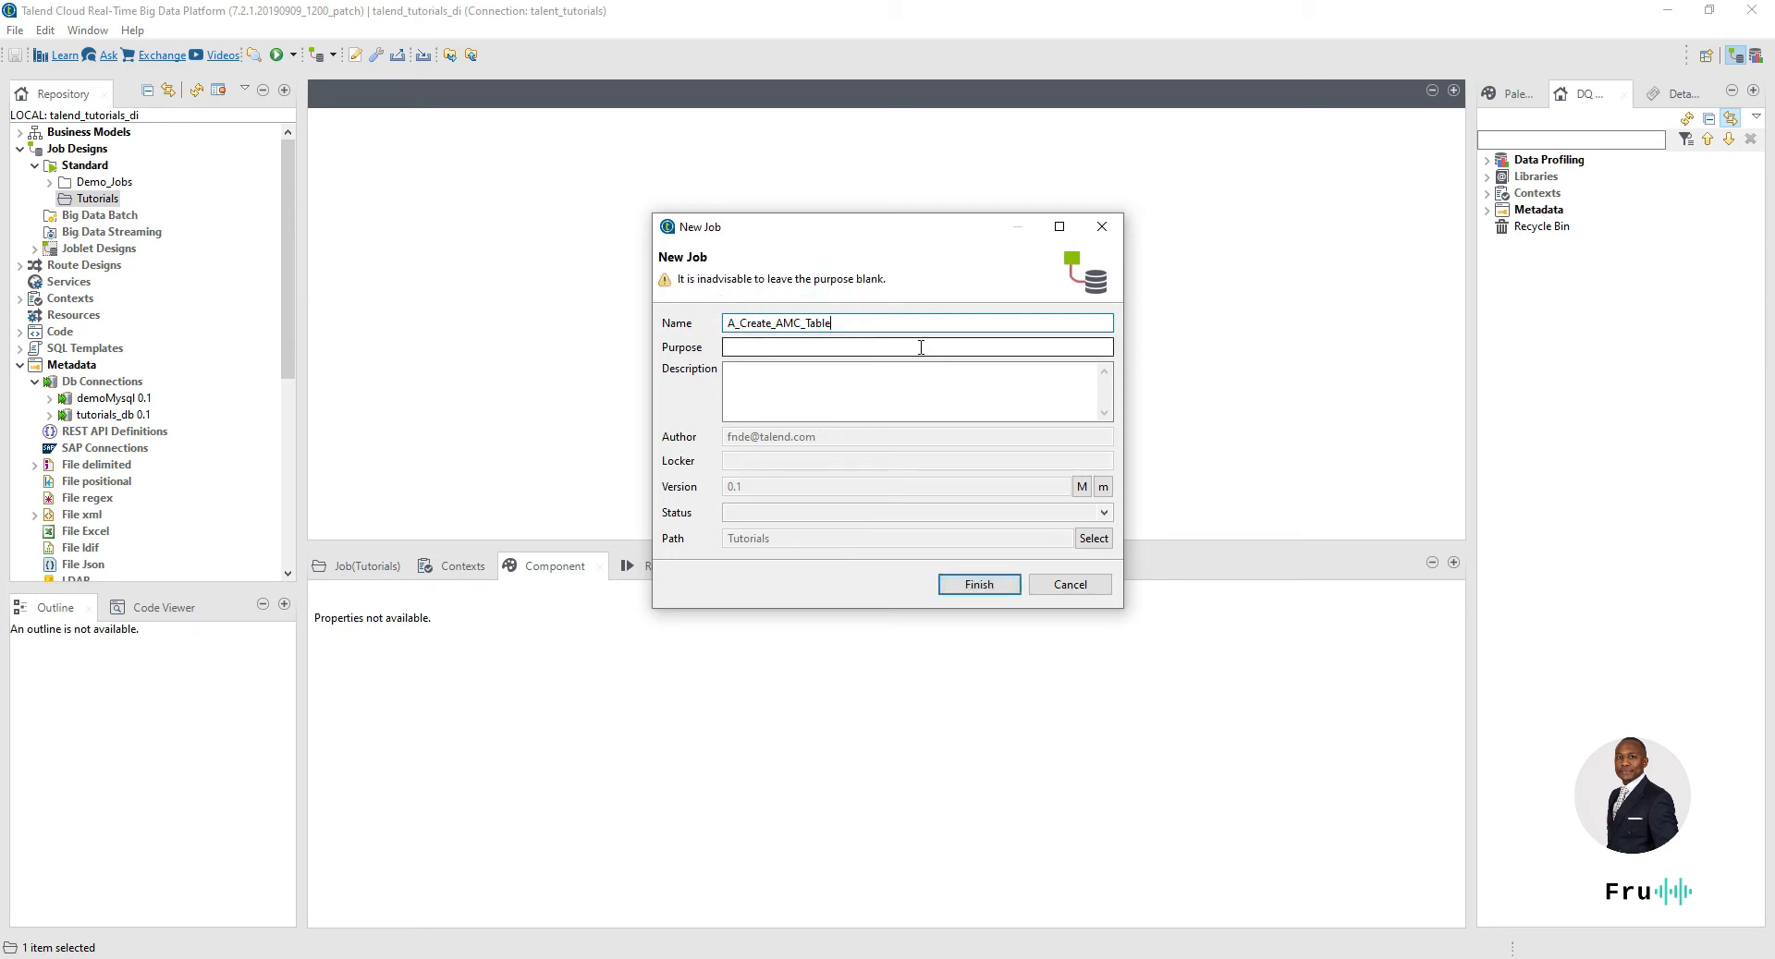
left_click(980, 584)
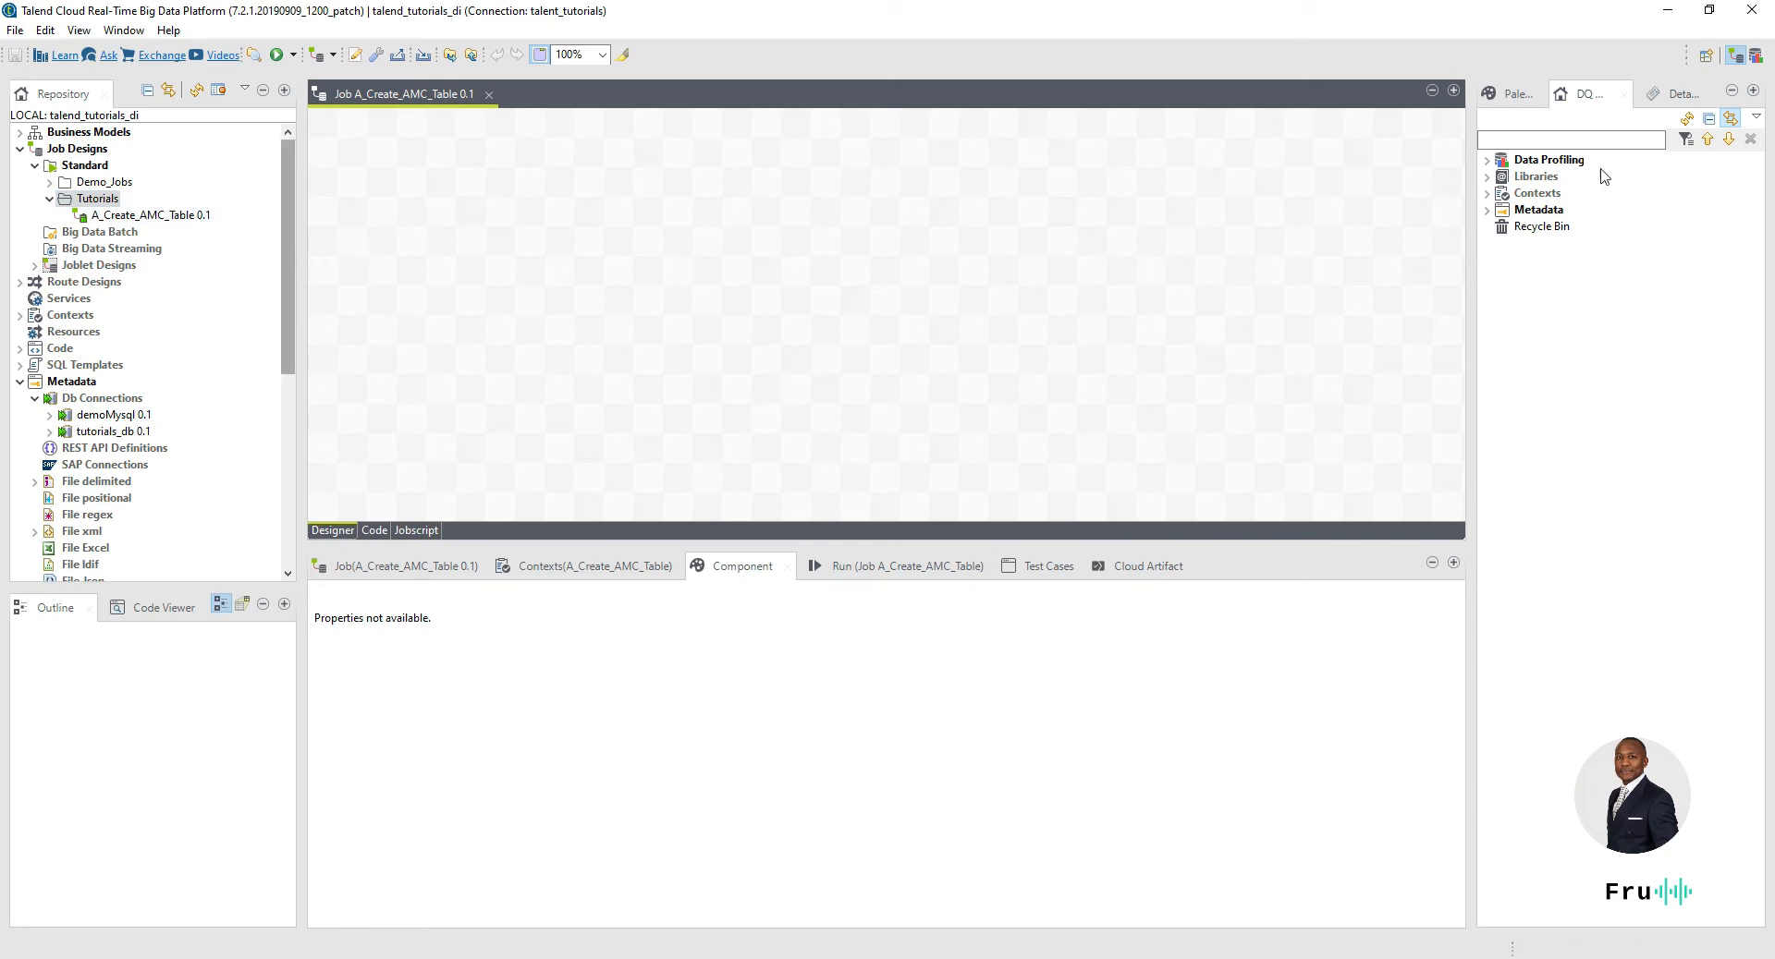
- Show the component palette again and narrow the repository pane to widen the design workspace
left_click(1516, 93)
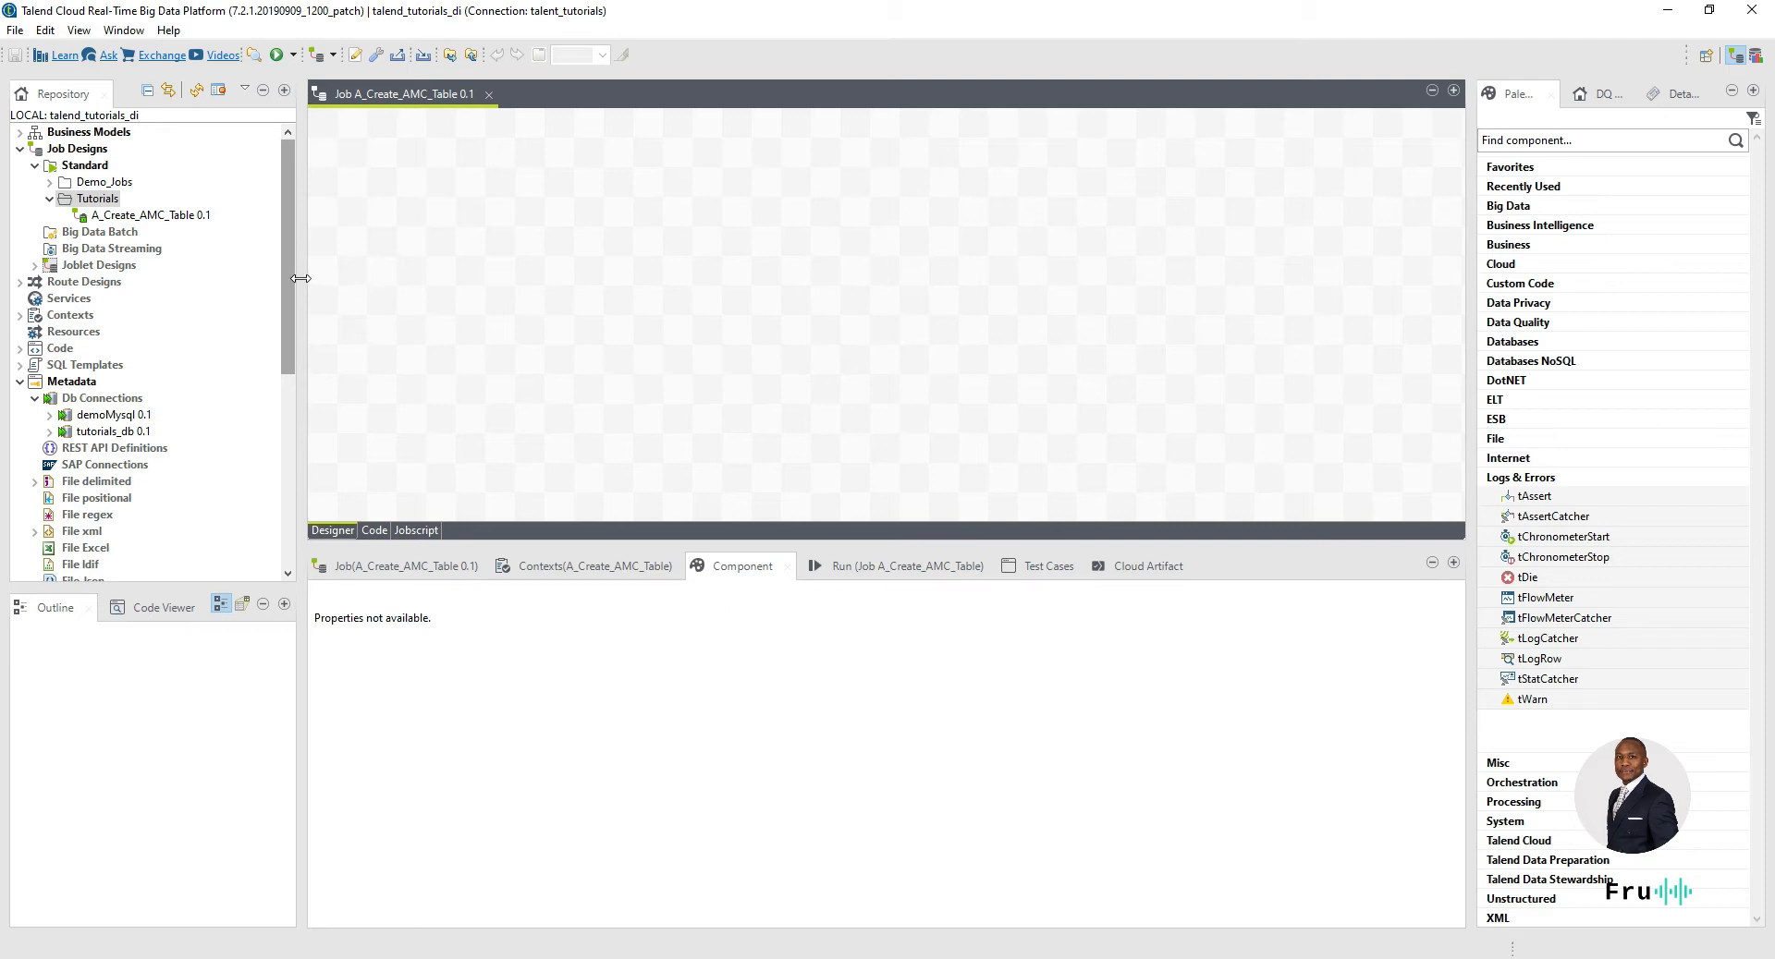
left_click_drag(301, 279, 244, 278)
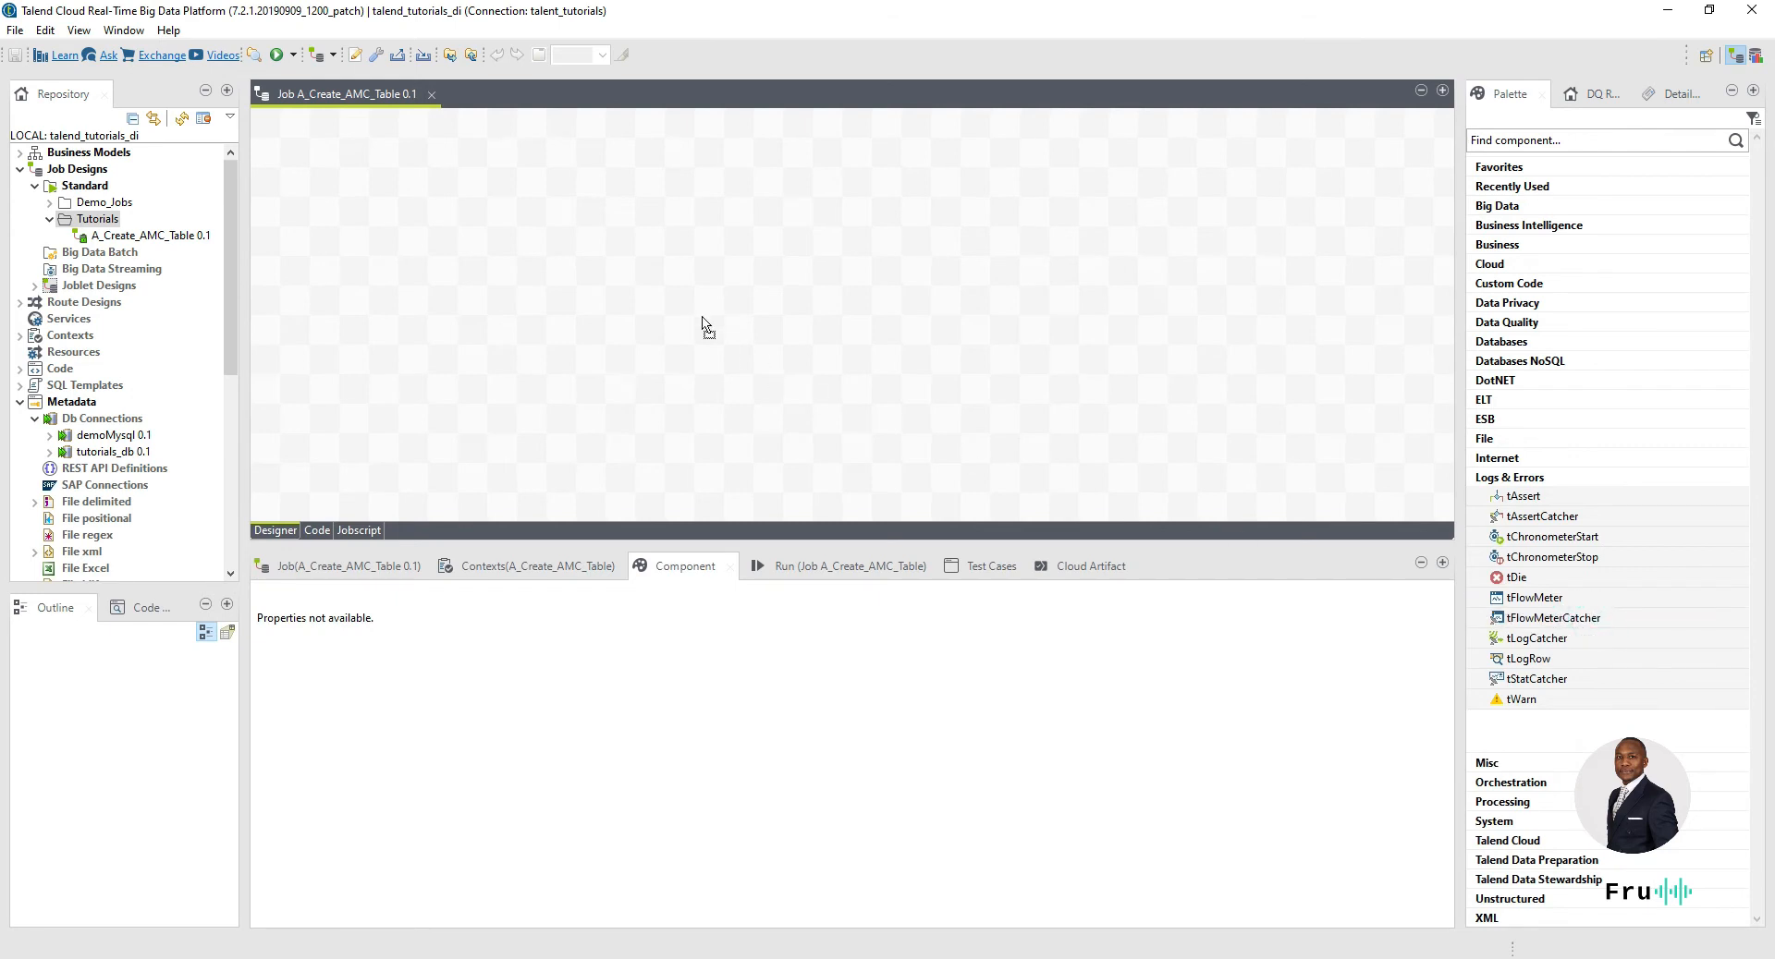
- Add the tFlowMeterCatcher, tLogCatcher and tStatCatcher components to the job, arranged one below another
left_click(440, 185)
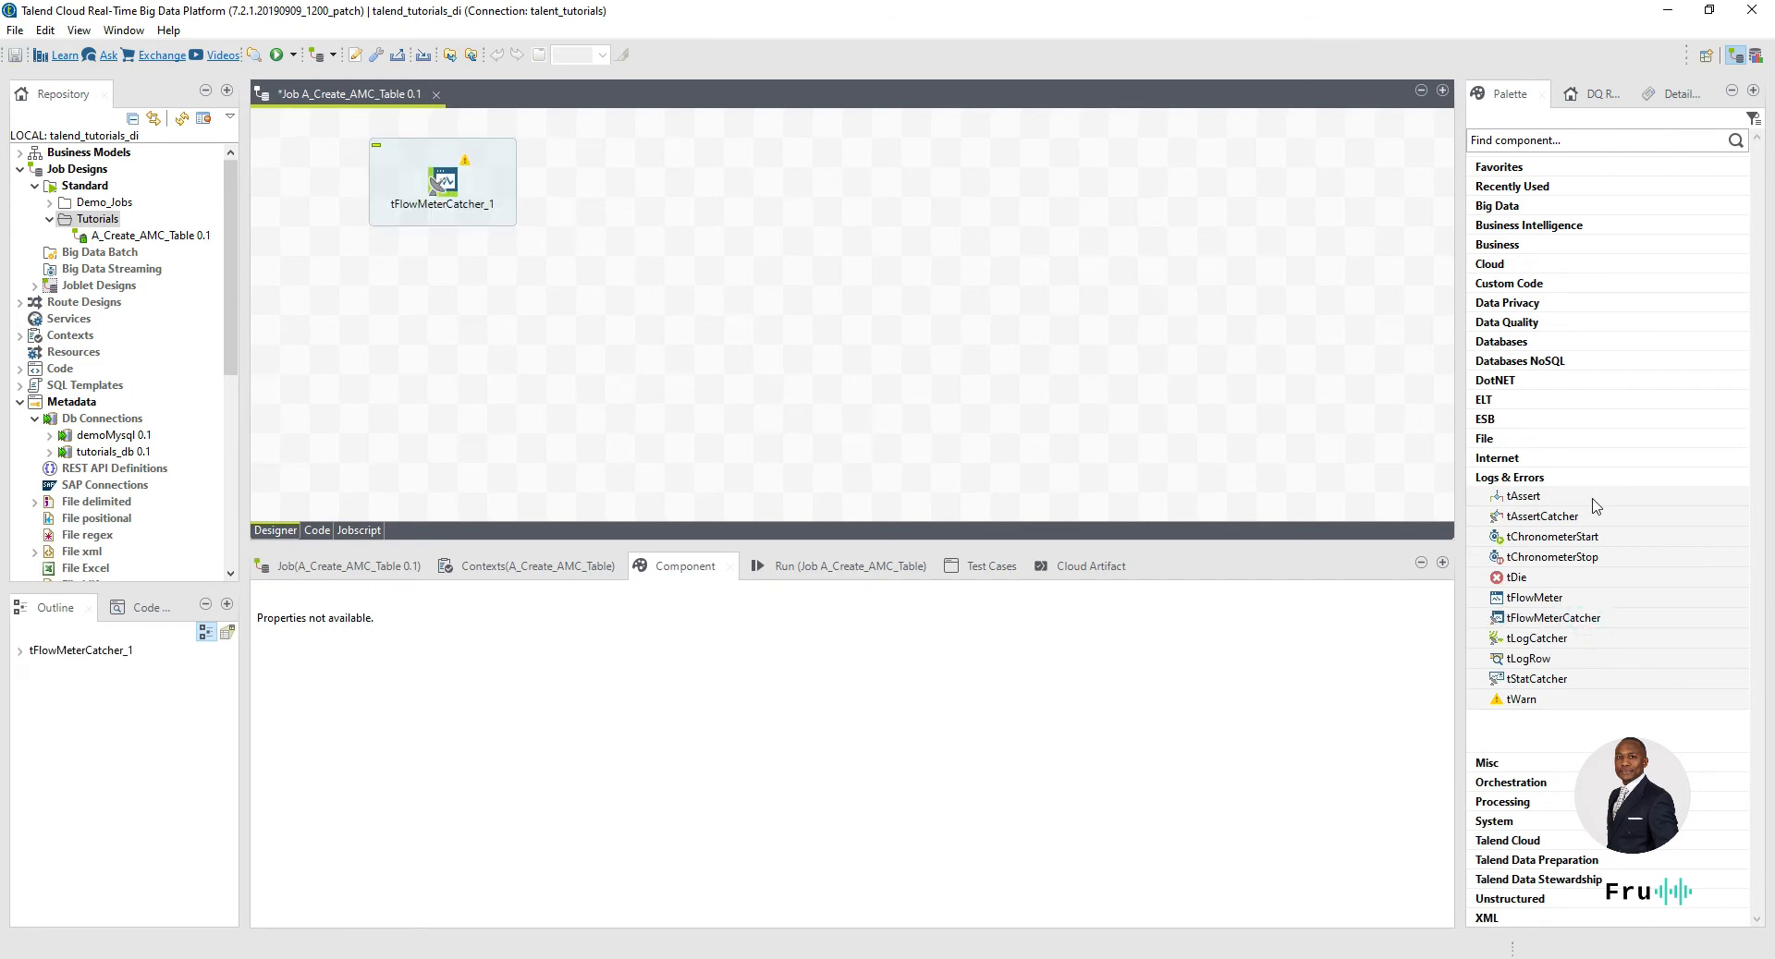
left_click(1572, 638)
left_click(440, 285)
left_click(1572, 679)
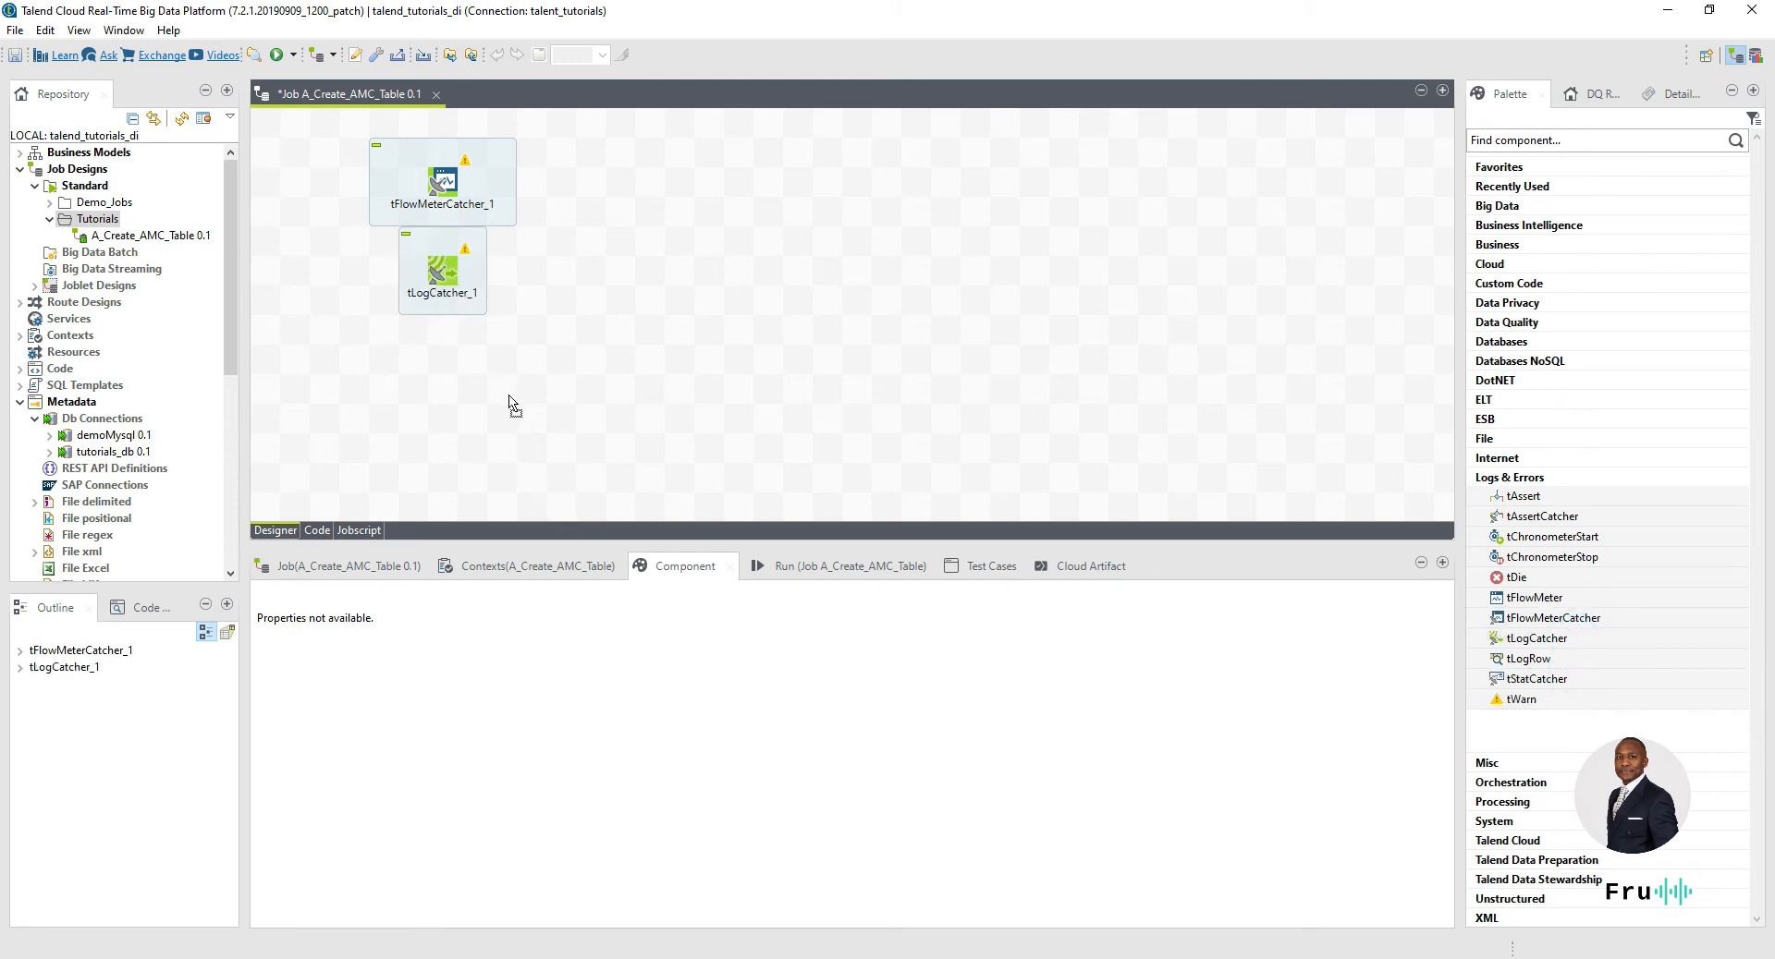
left_click(432, 393)
left_click_drag(418, 395, 440, 405)
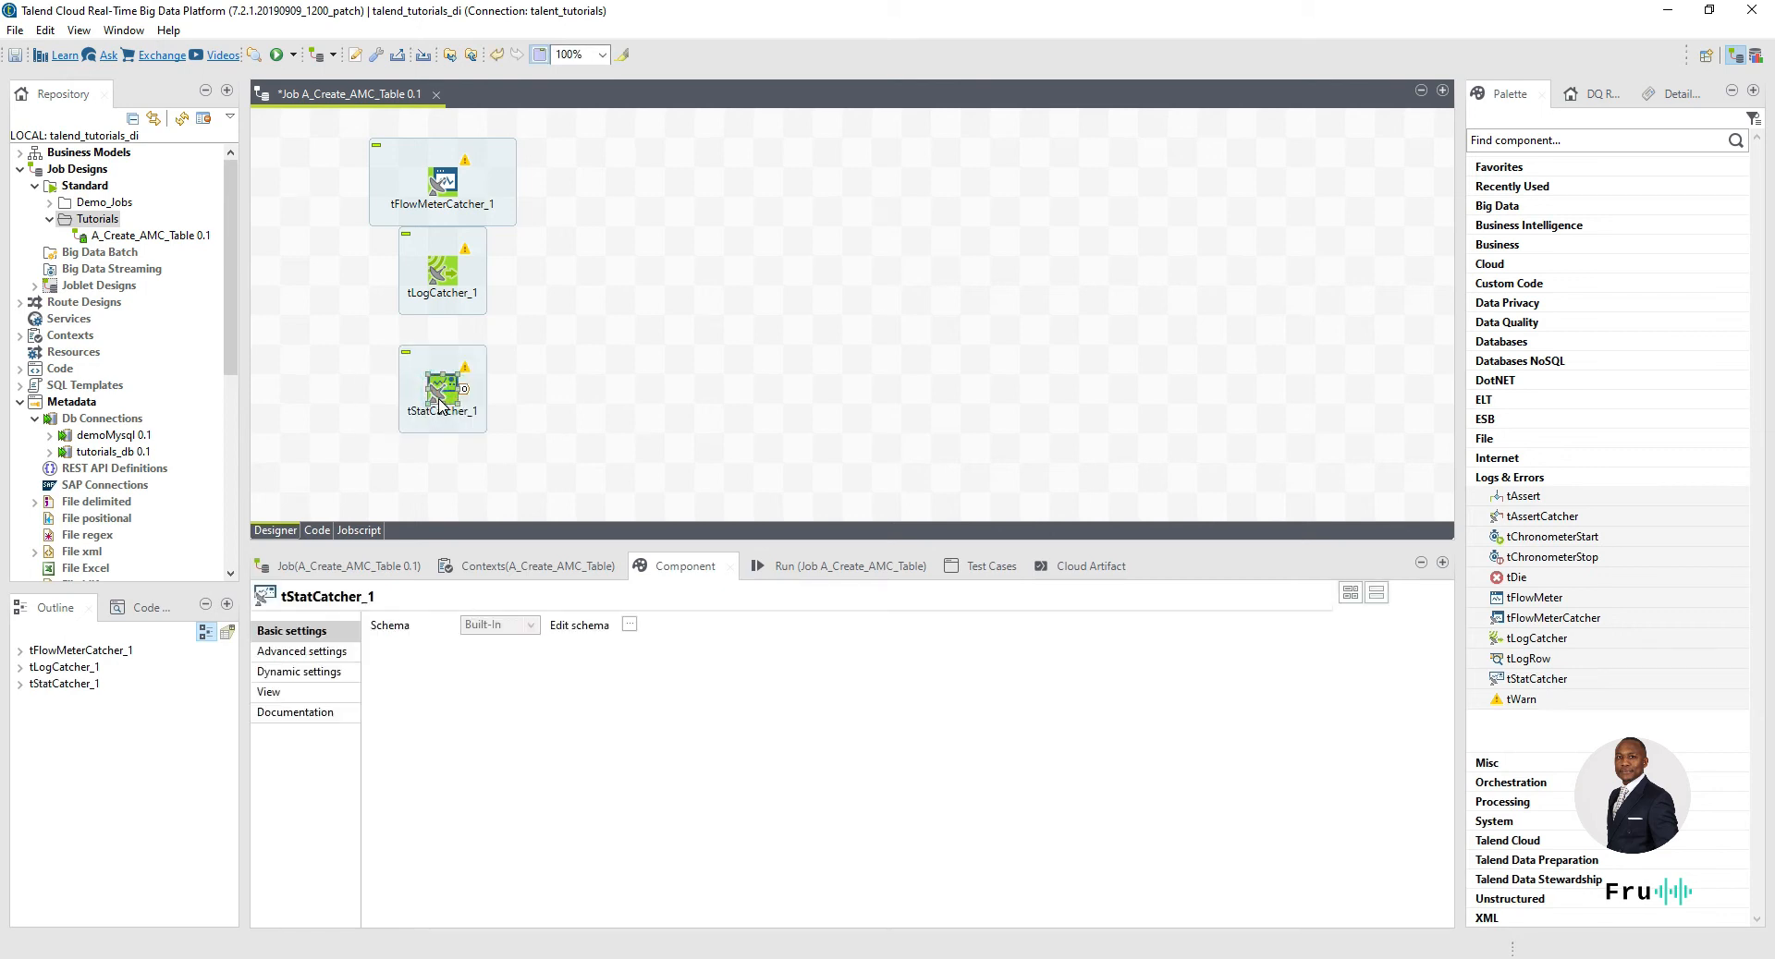
- Switch to MySQL Workbench, maximize its window and refresh the tutorials schema to check its tables
mouse_move(471, 259)
left_click_drag(1773, 128, 1435, 128)
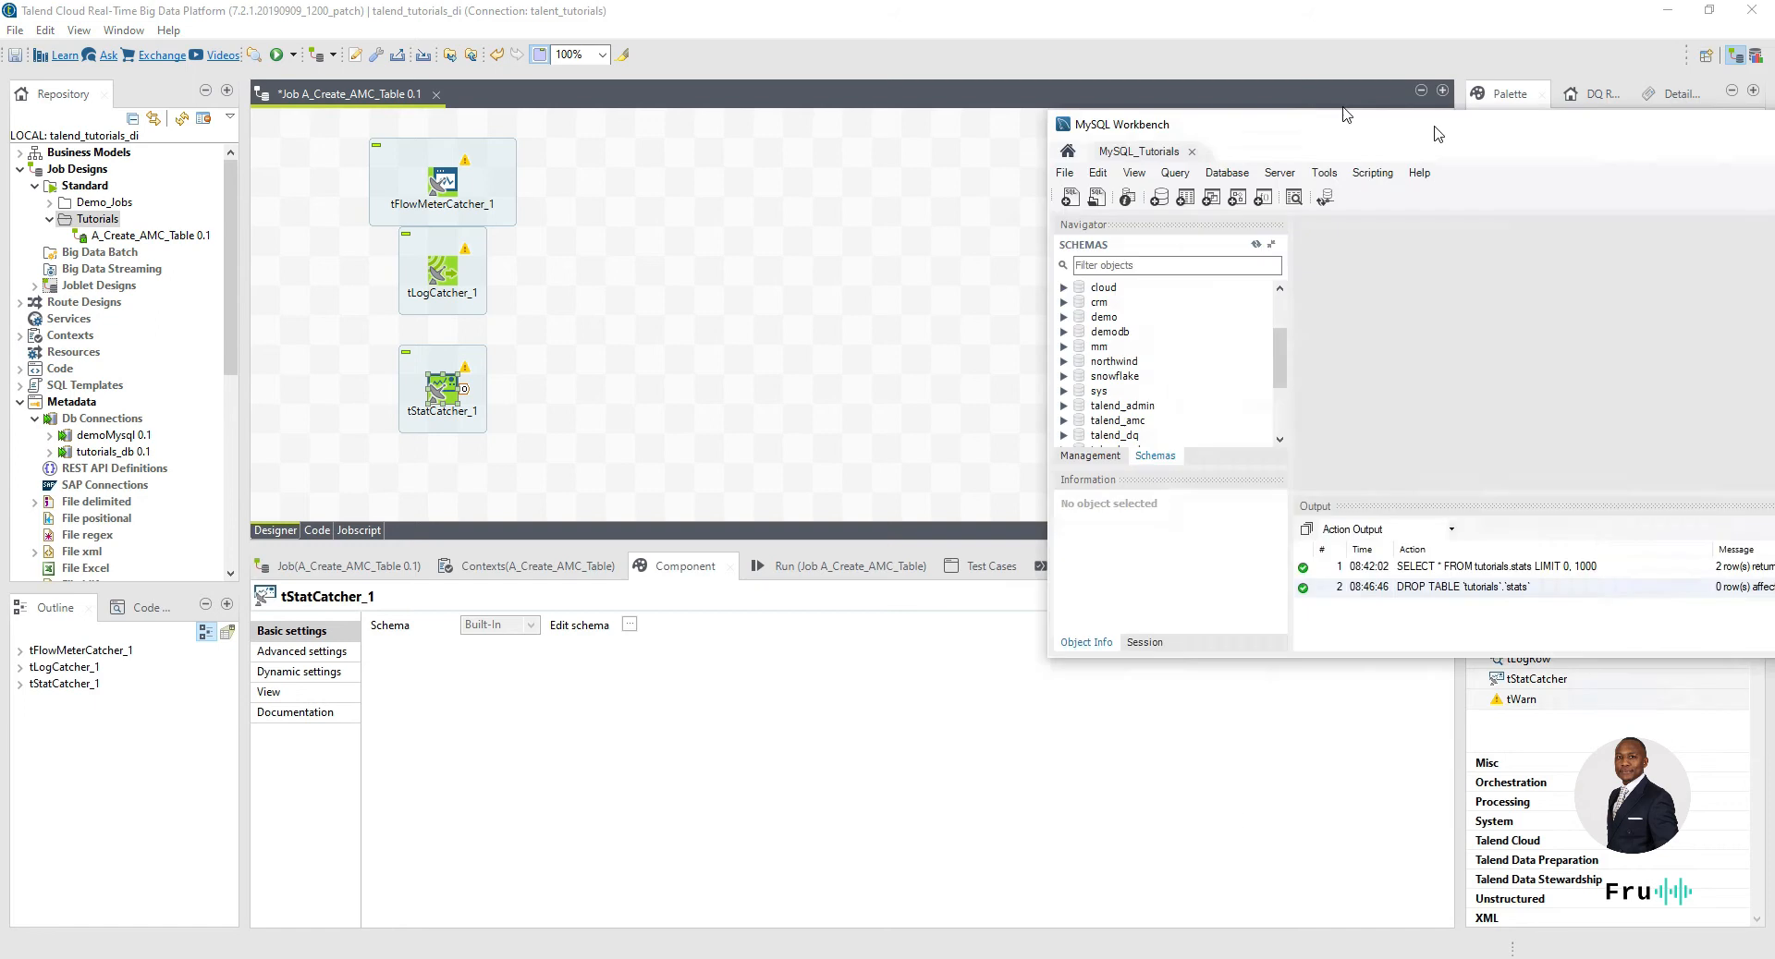
double_click(1434, 130)
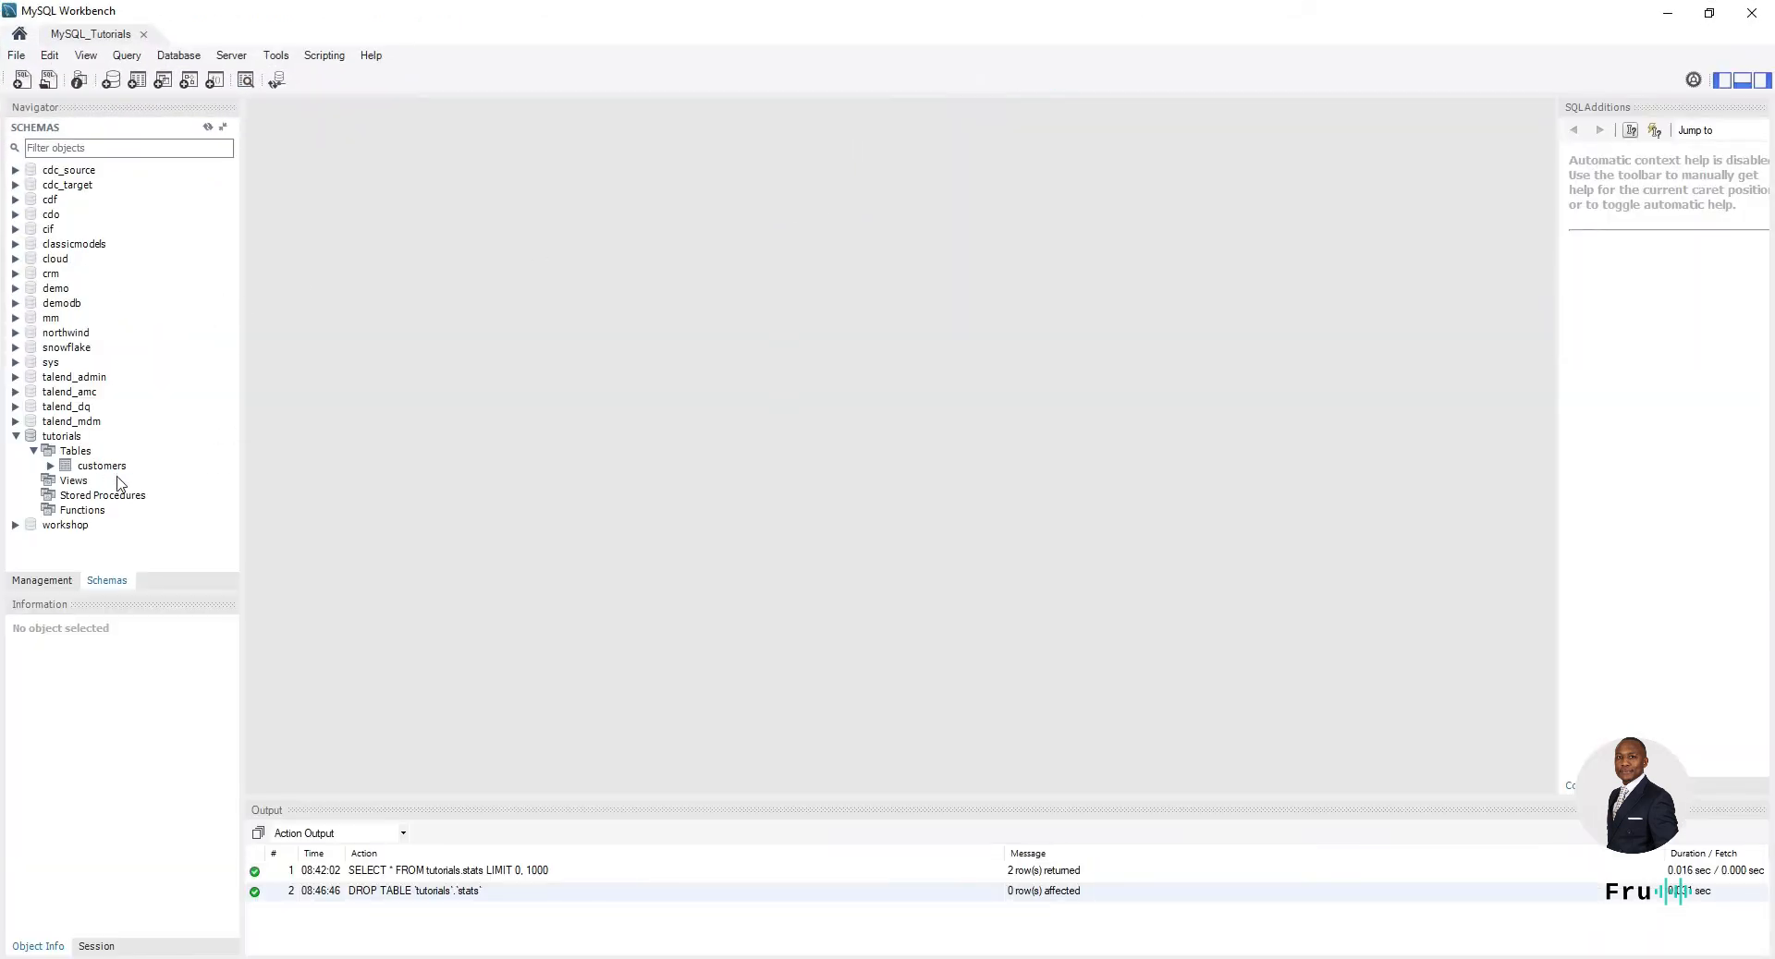
right_click(68, 437)
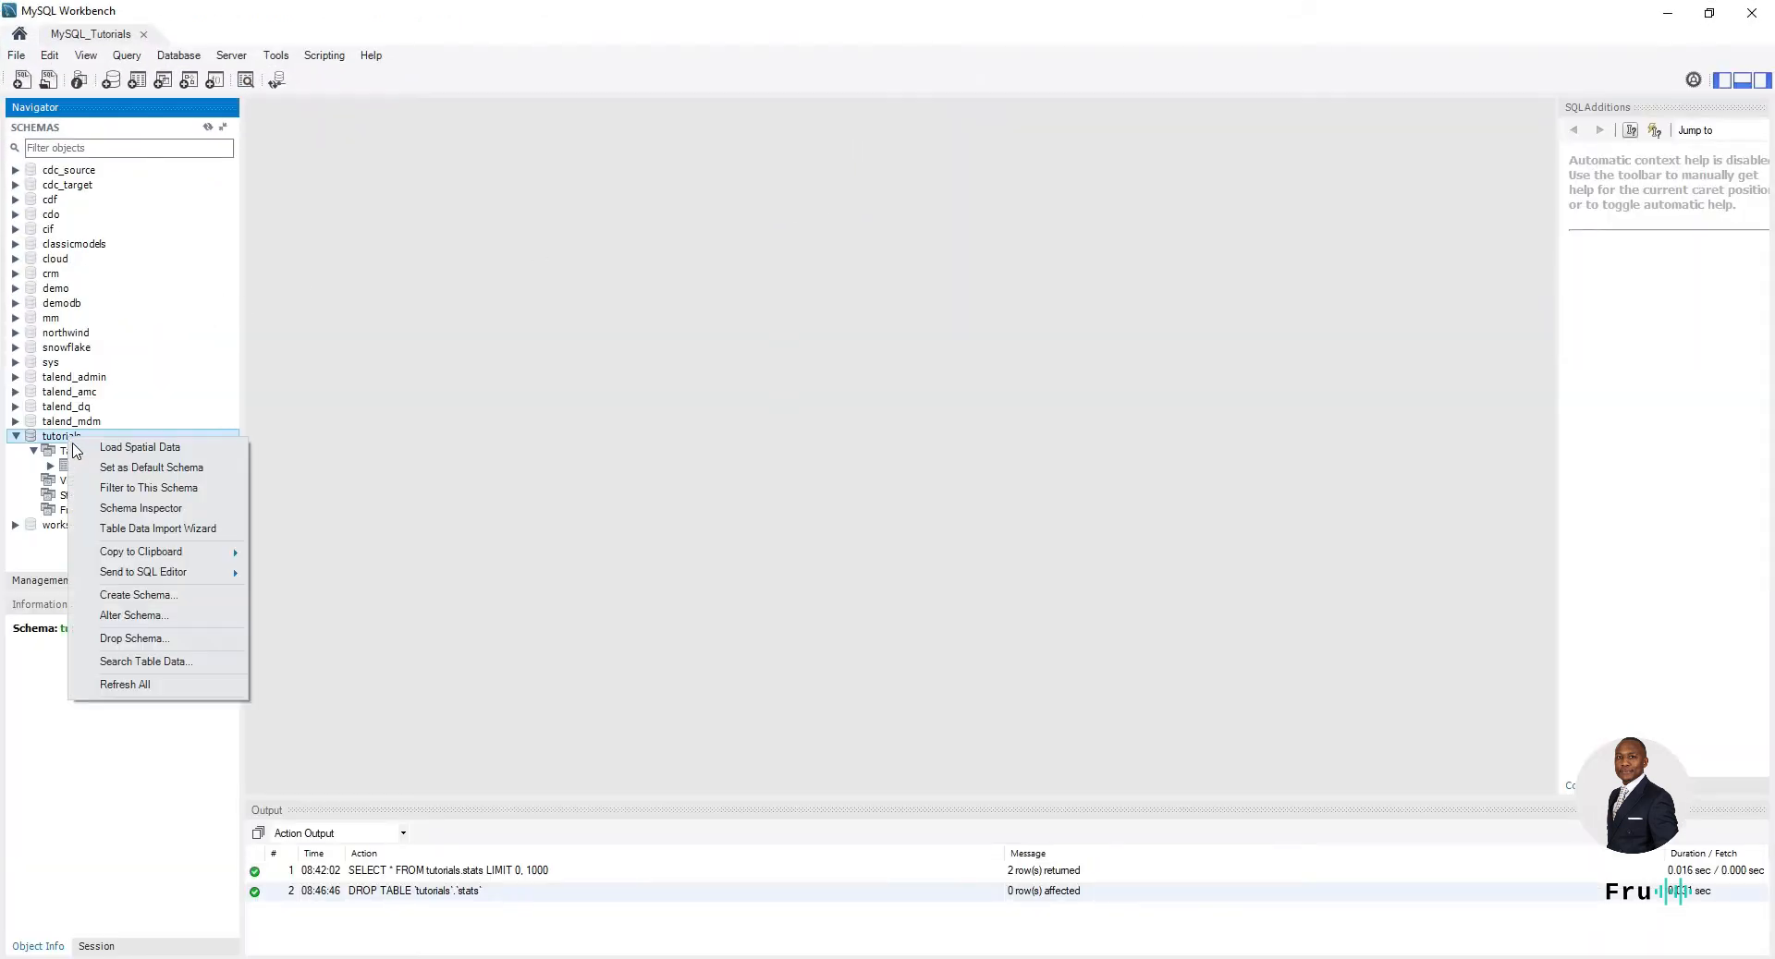
left_click(130, 684)
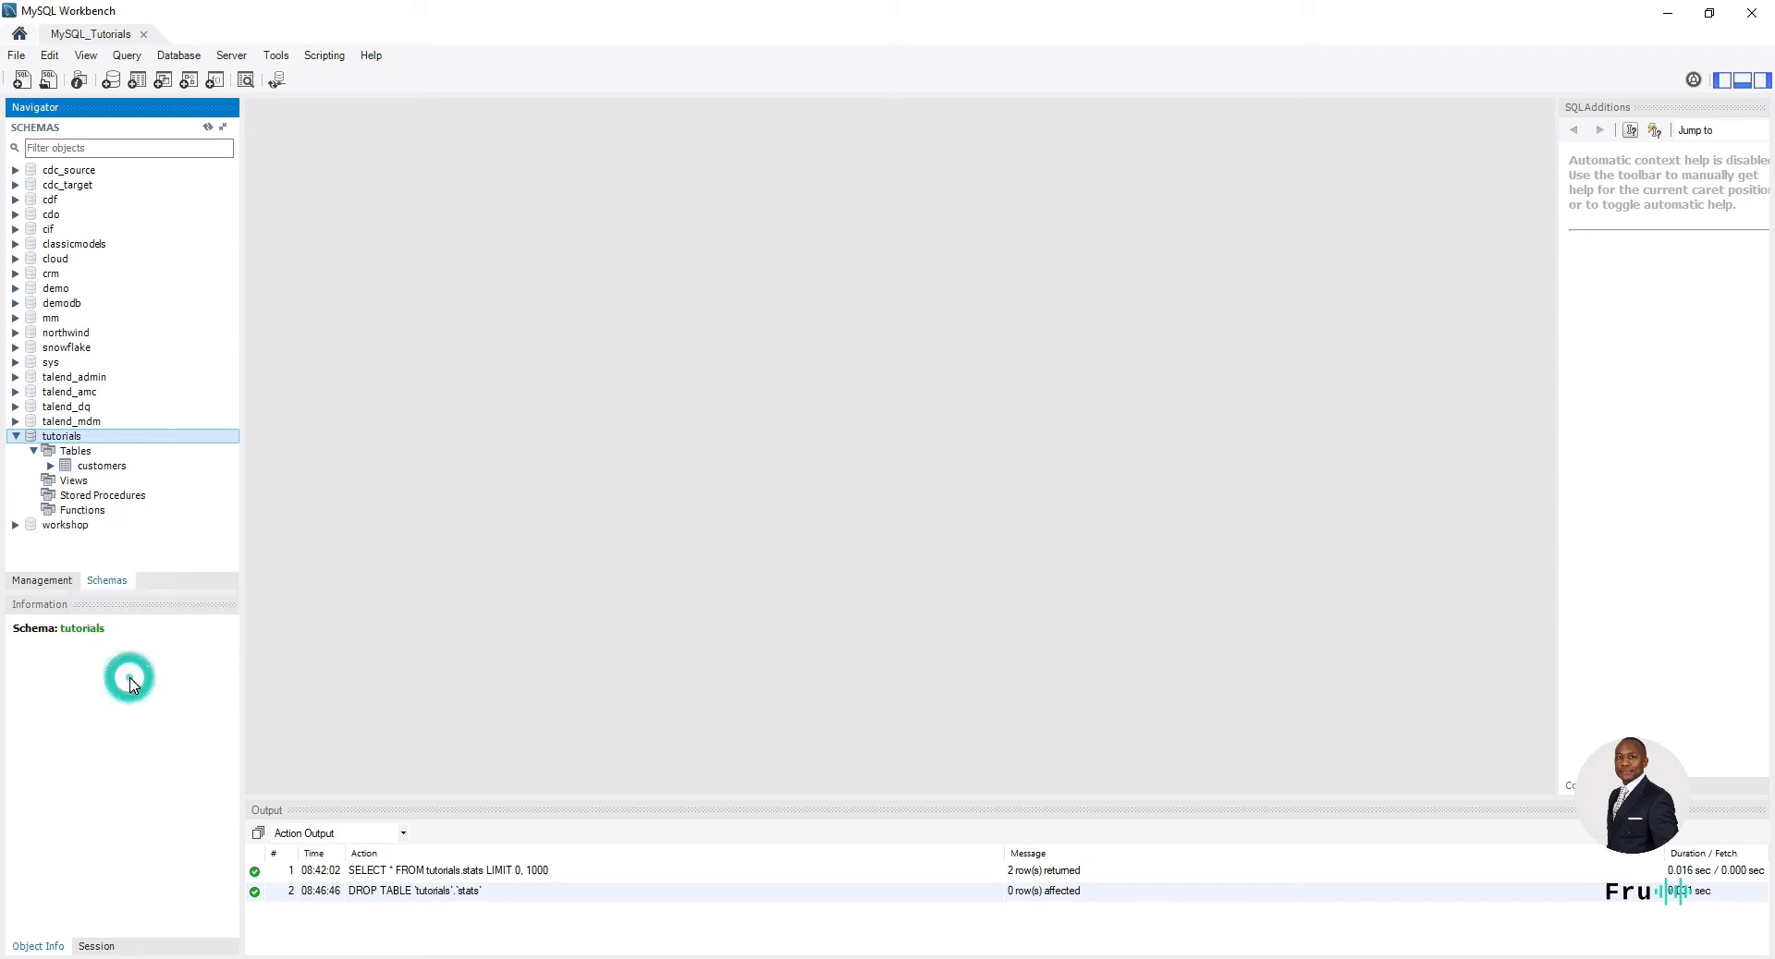
- Return to Talend Studio and examine the columns, types and lengths in the schema of tFlowMeterCatcher_1
left_click(604, 19)
left_click(442, 187)
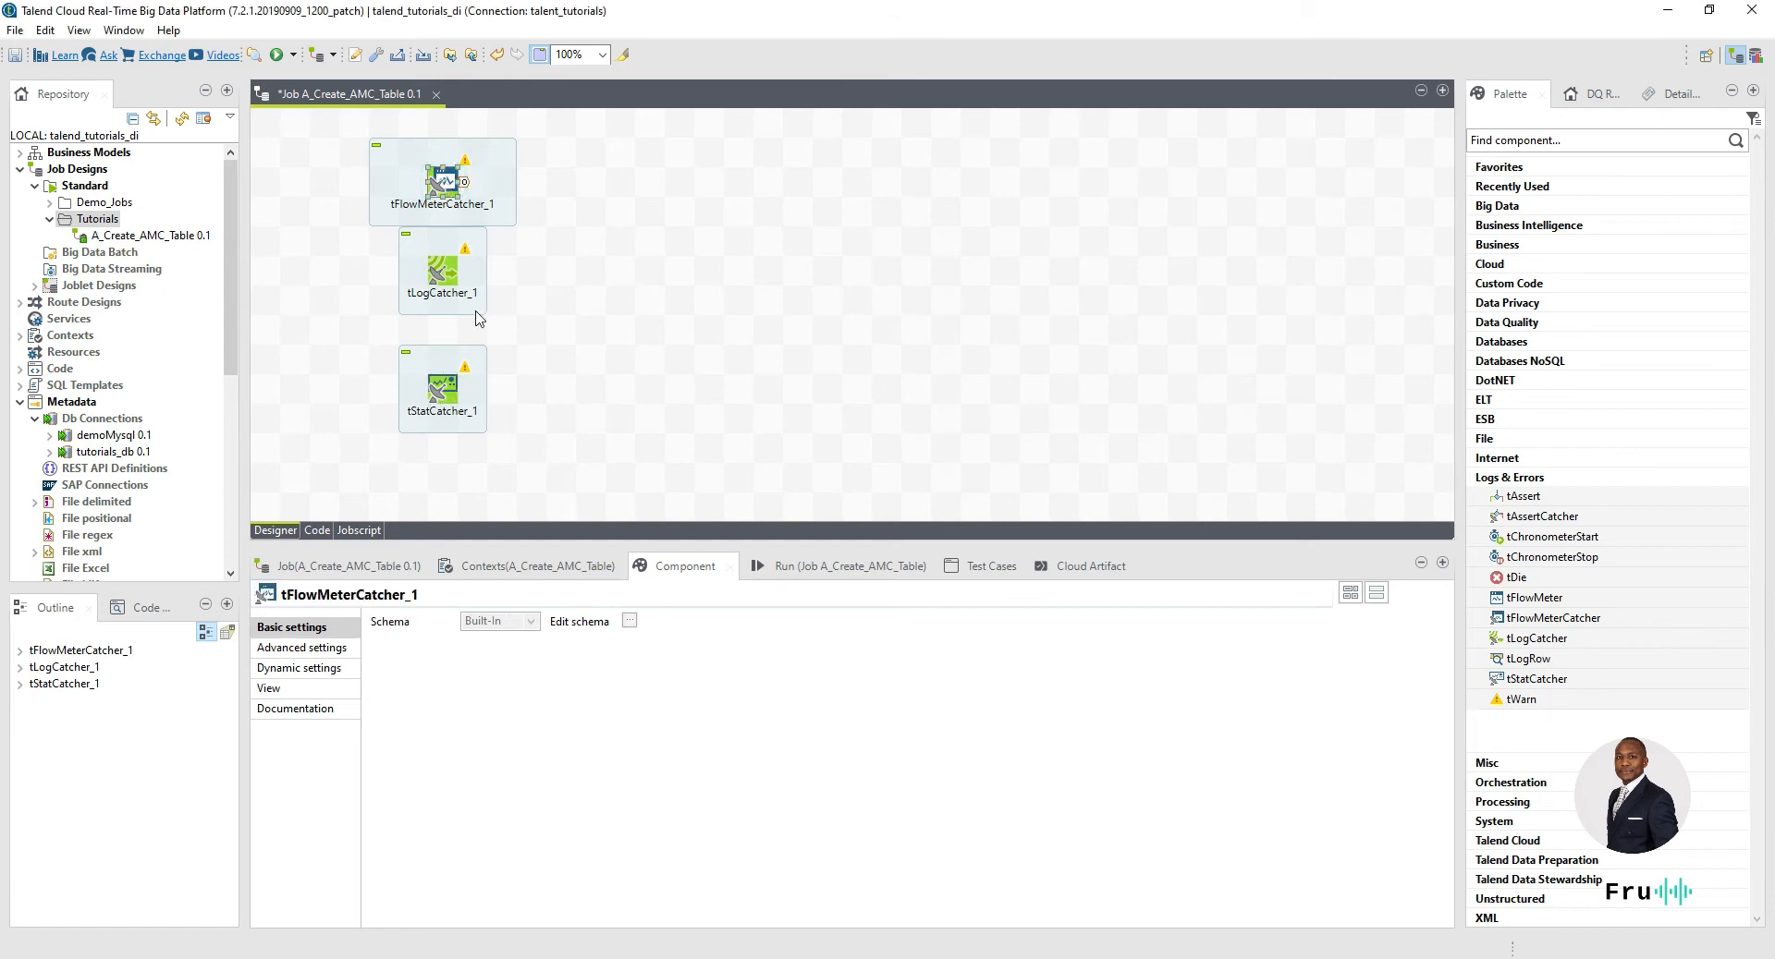
left_click(629, 621)
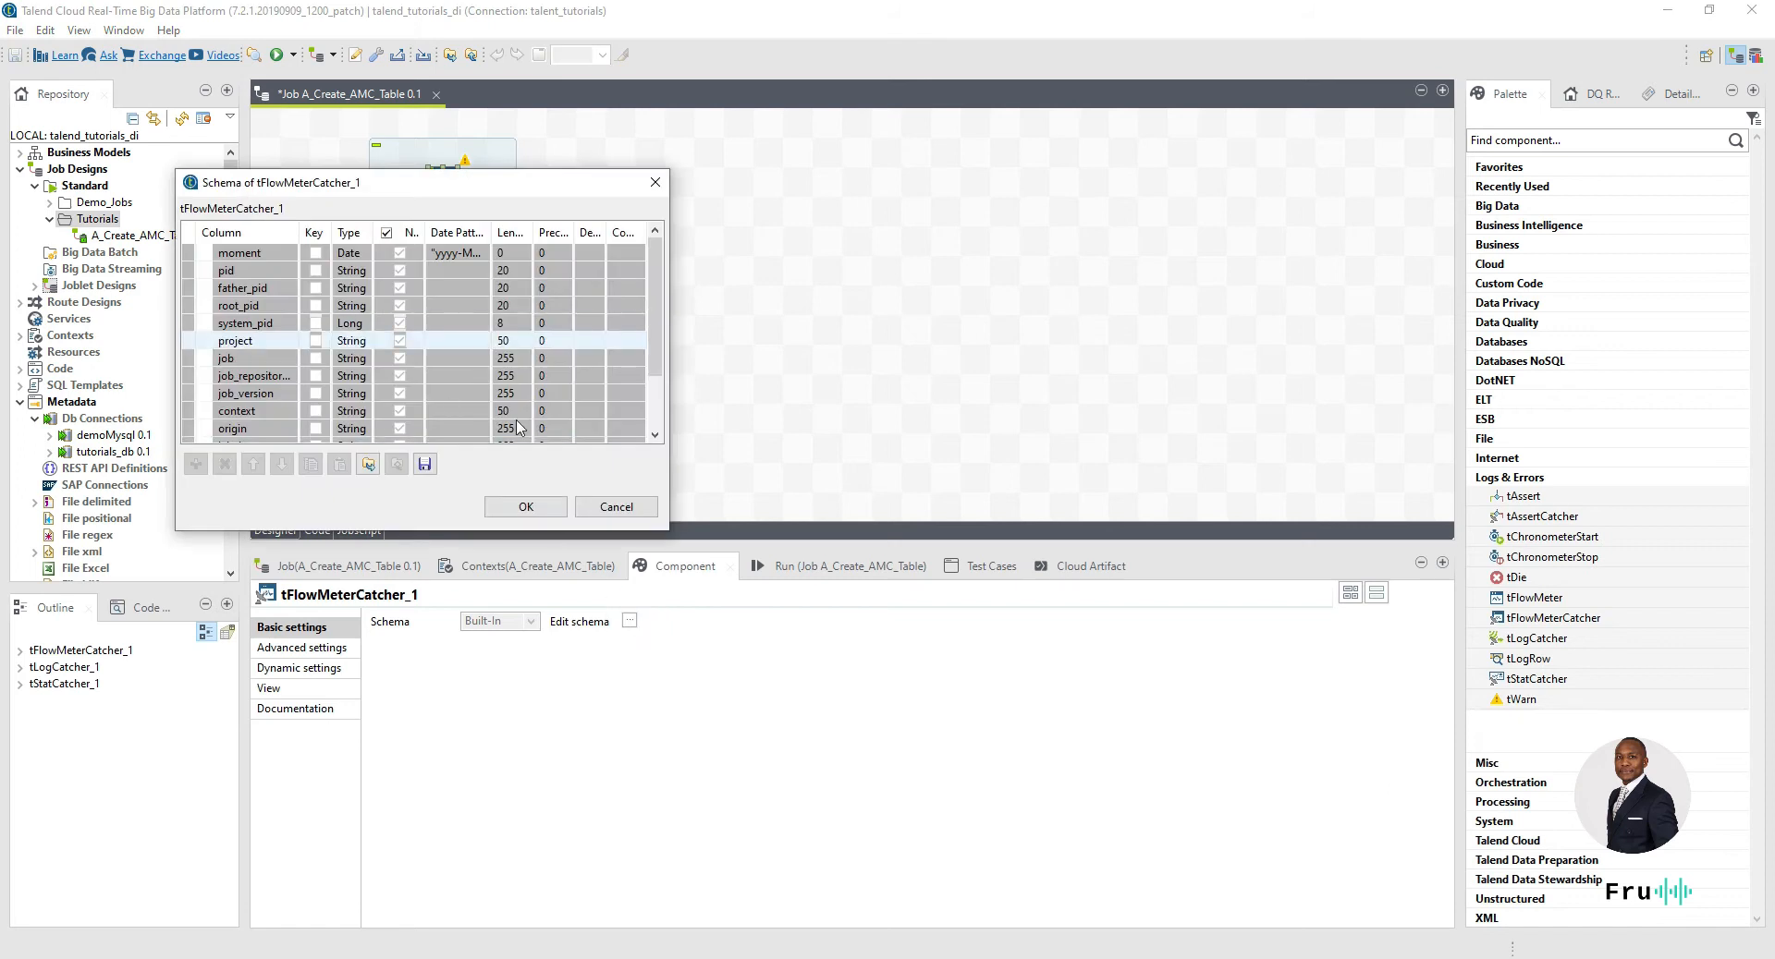
left_click_drag(664, 532, 878, 748)
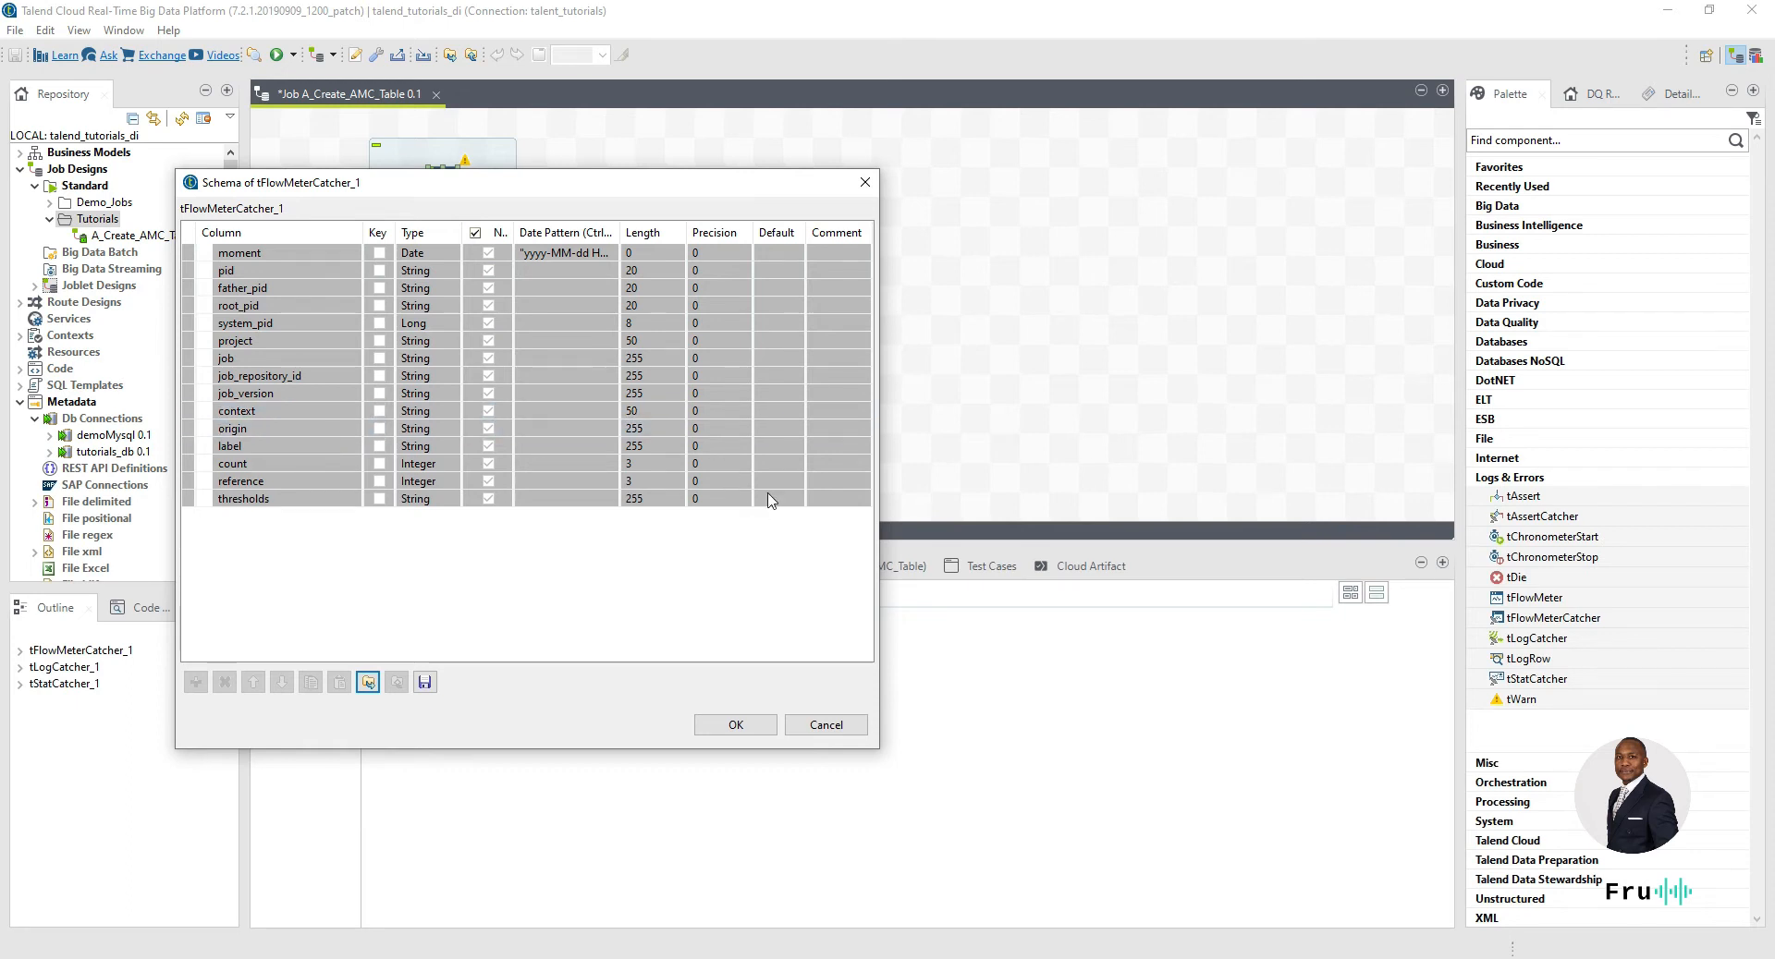
left_click(869, 184)
left_click(442, 275)
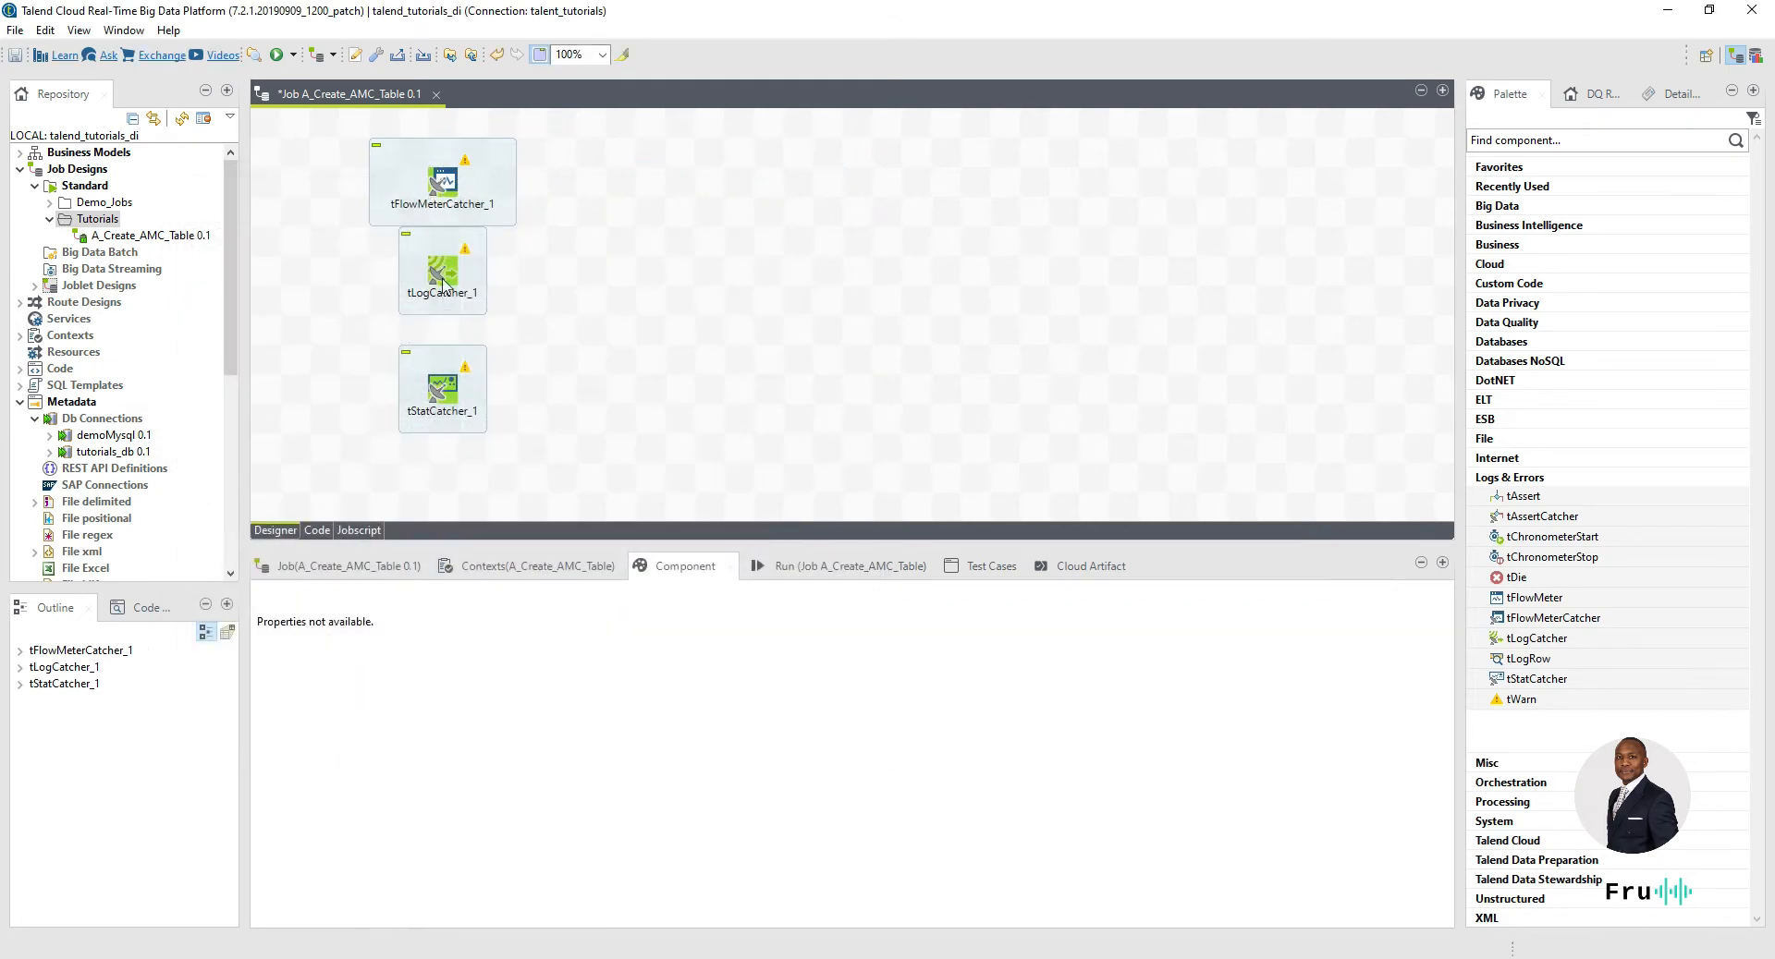
- Add a tCreateTable component to the job from the tutorials_db connection
left_click_drag(82, 453, 668, 176)
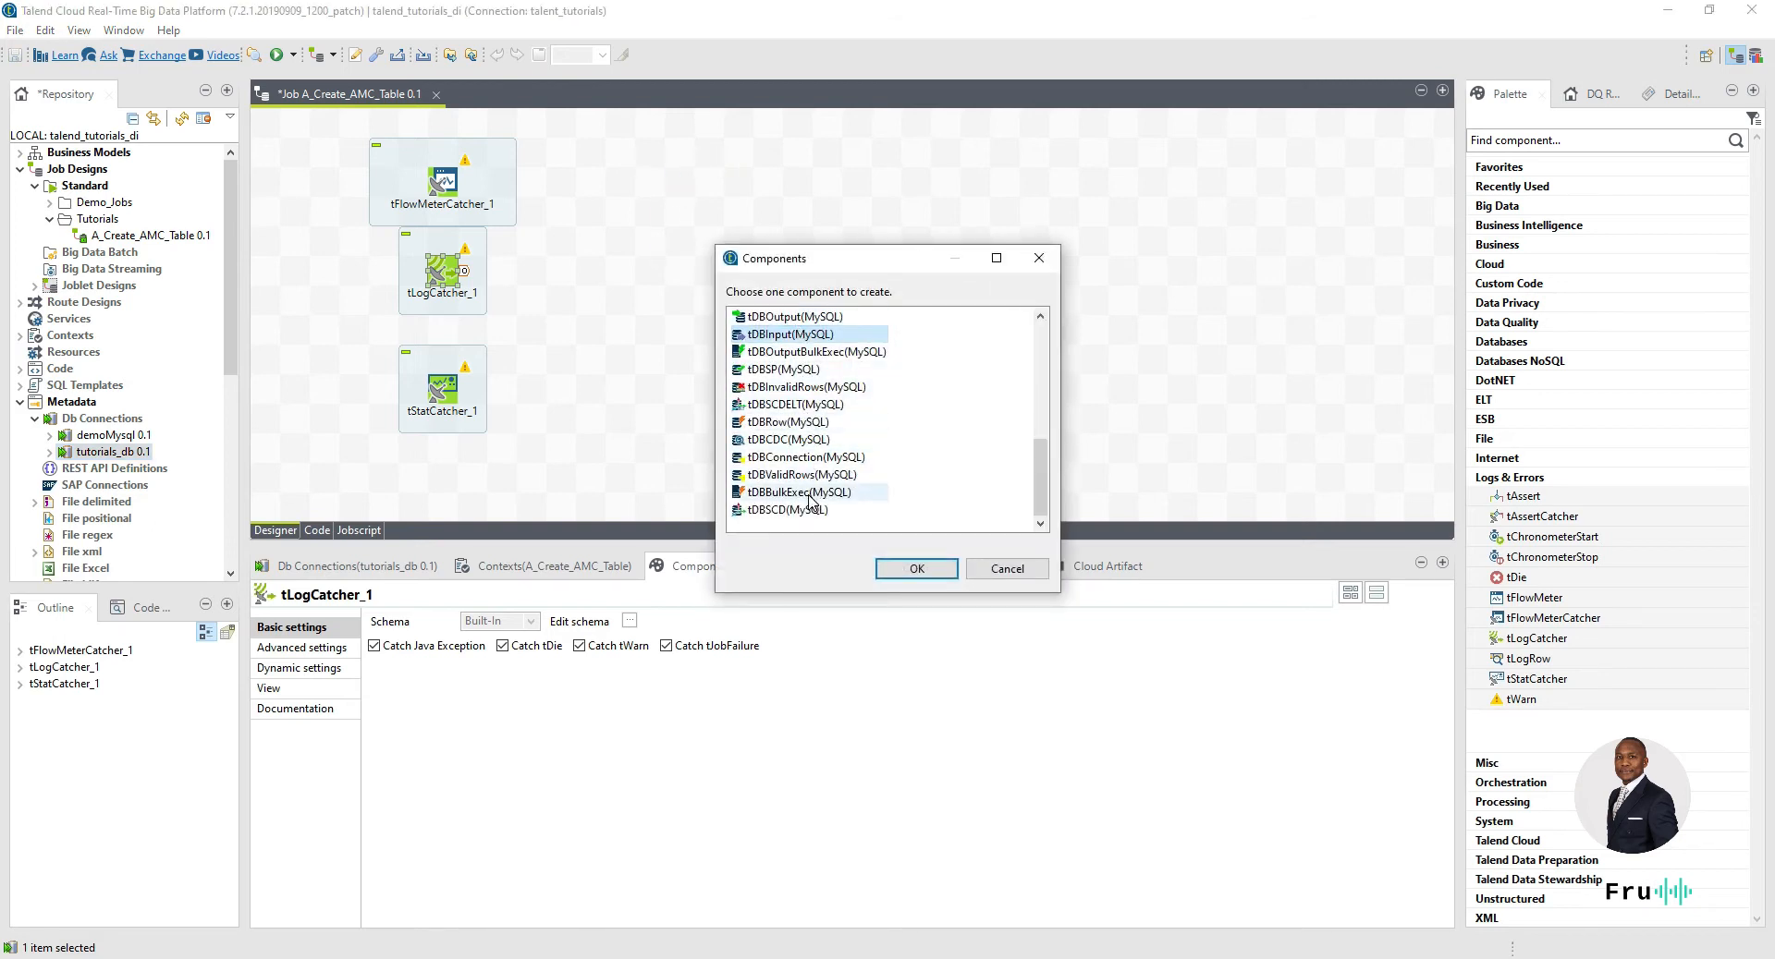
left_click(788, 336)
scroll(795, 356, "up", 1)
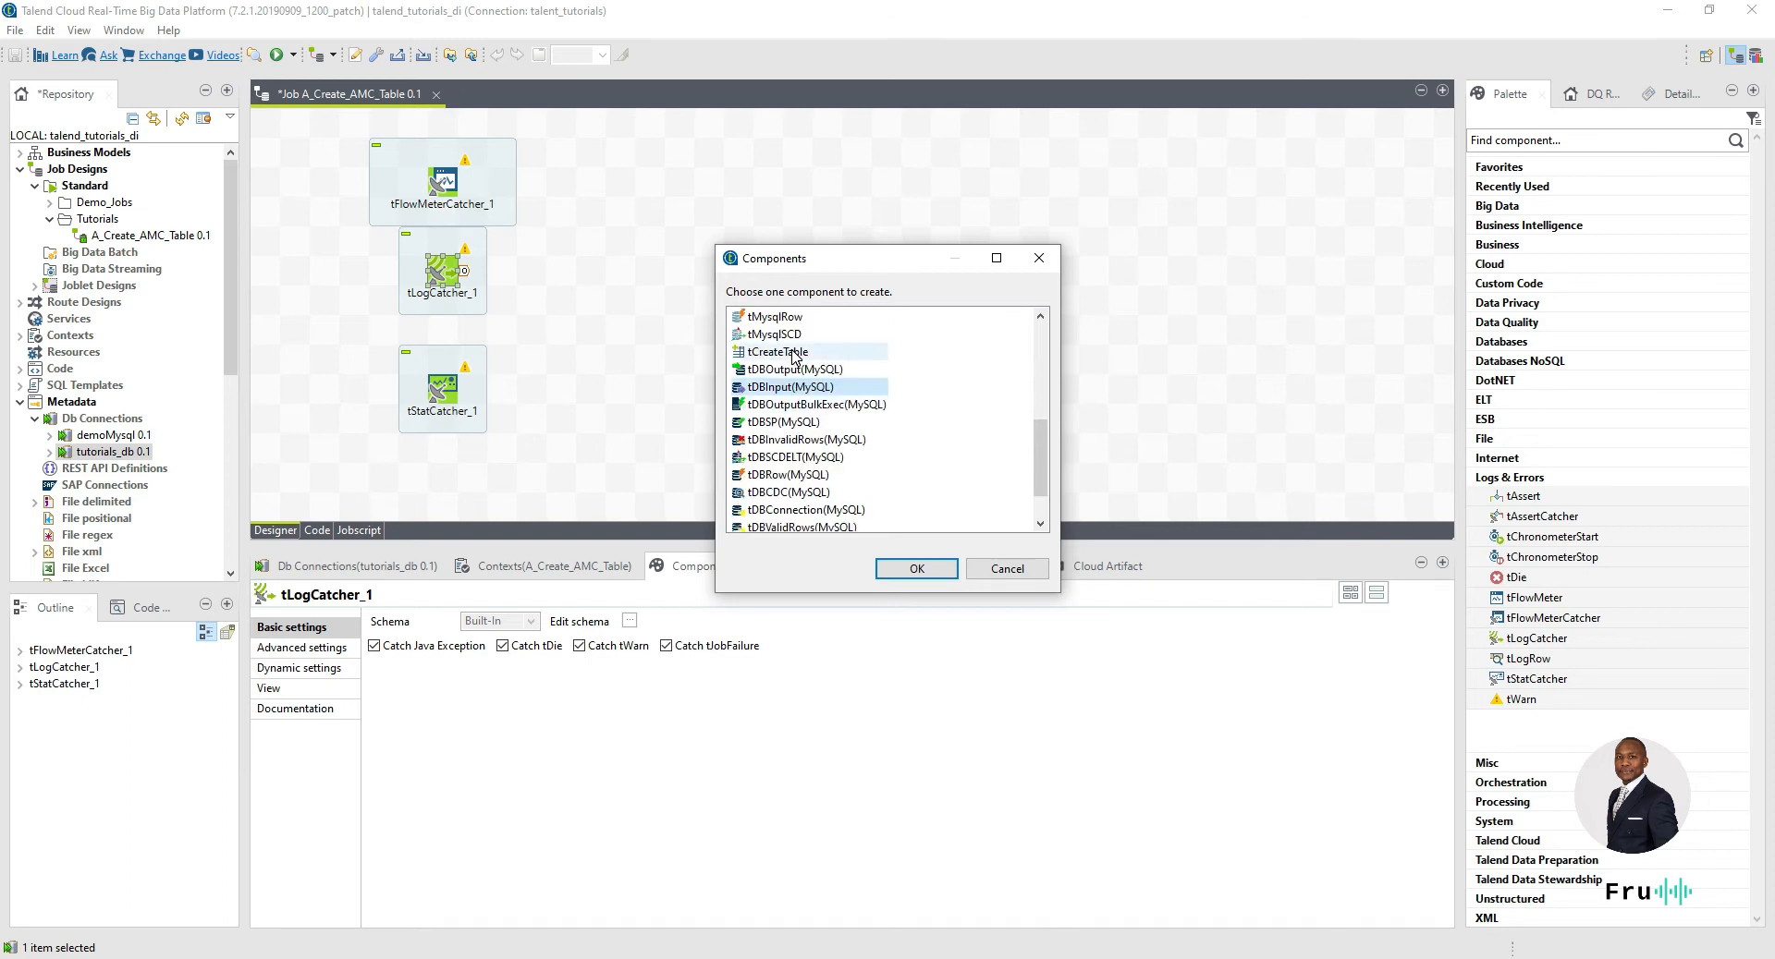
left_click(804, 358)
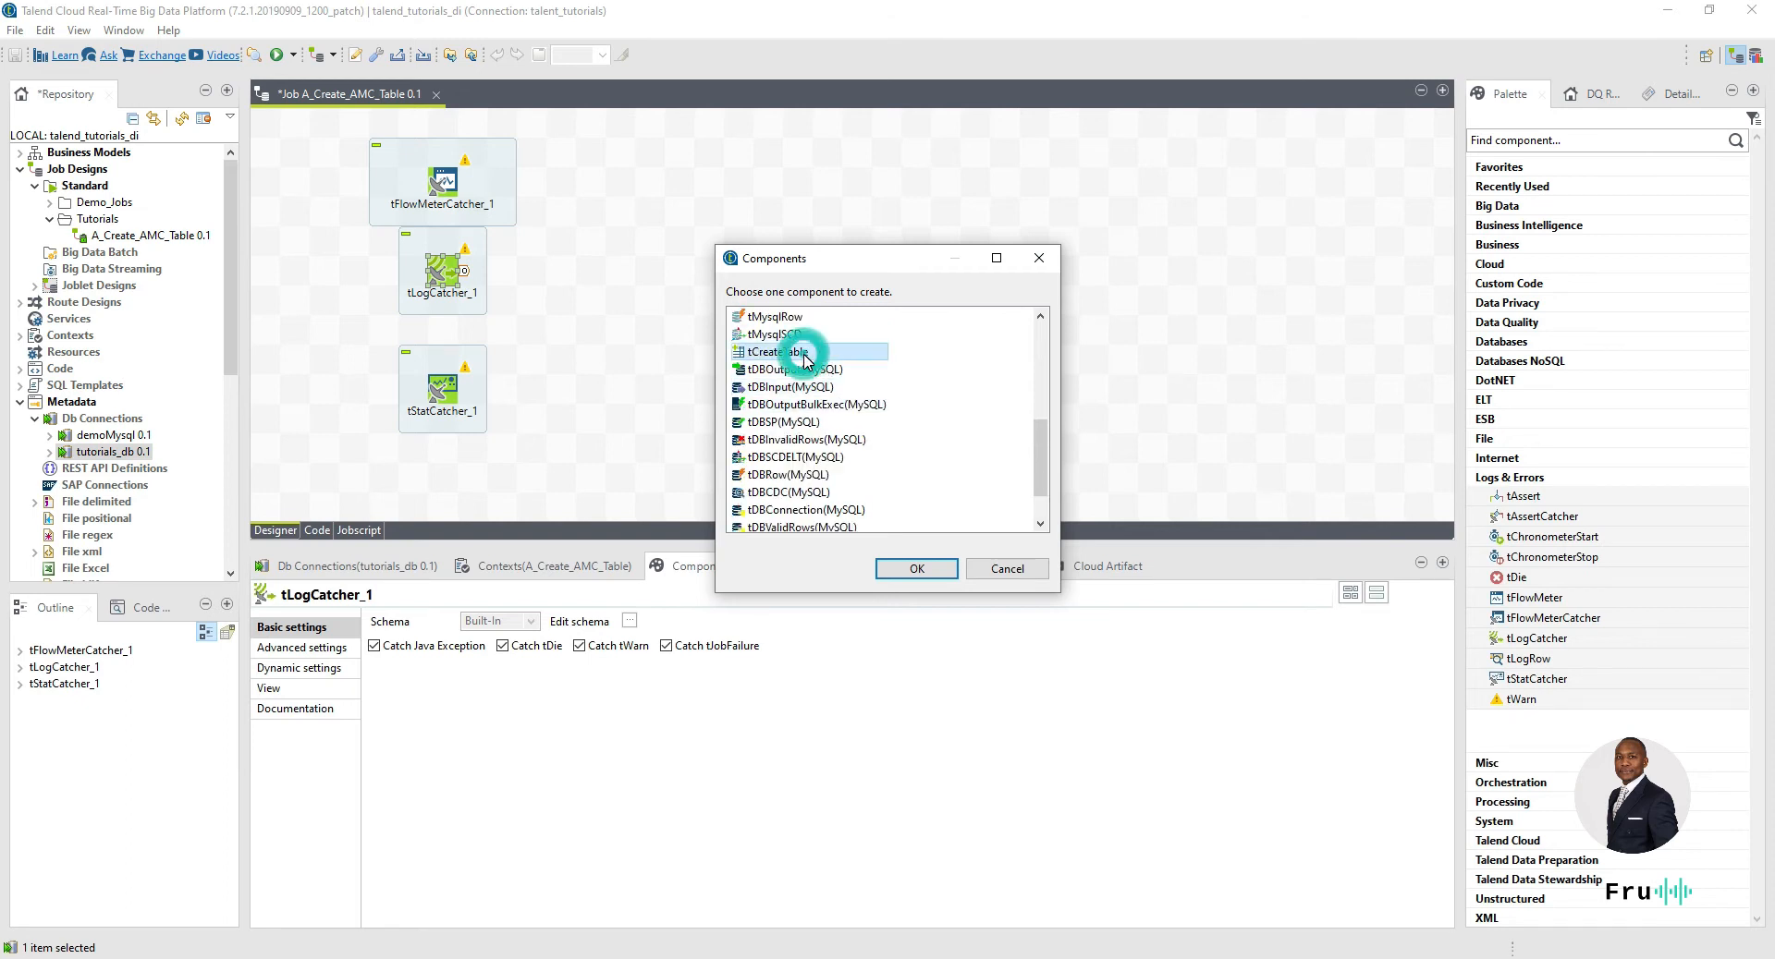
left_click(918, 568)
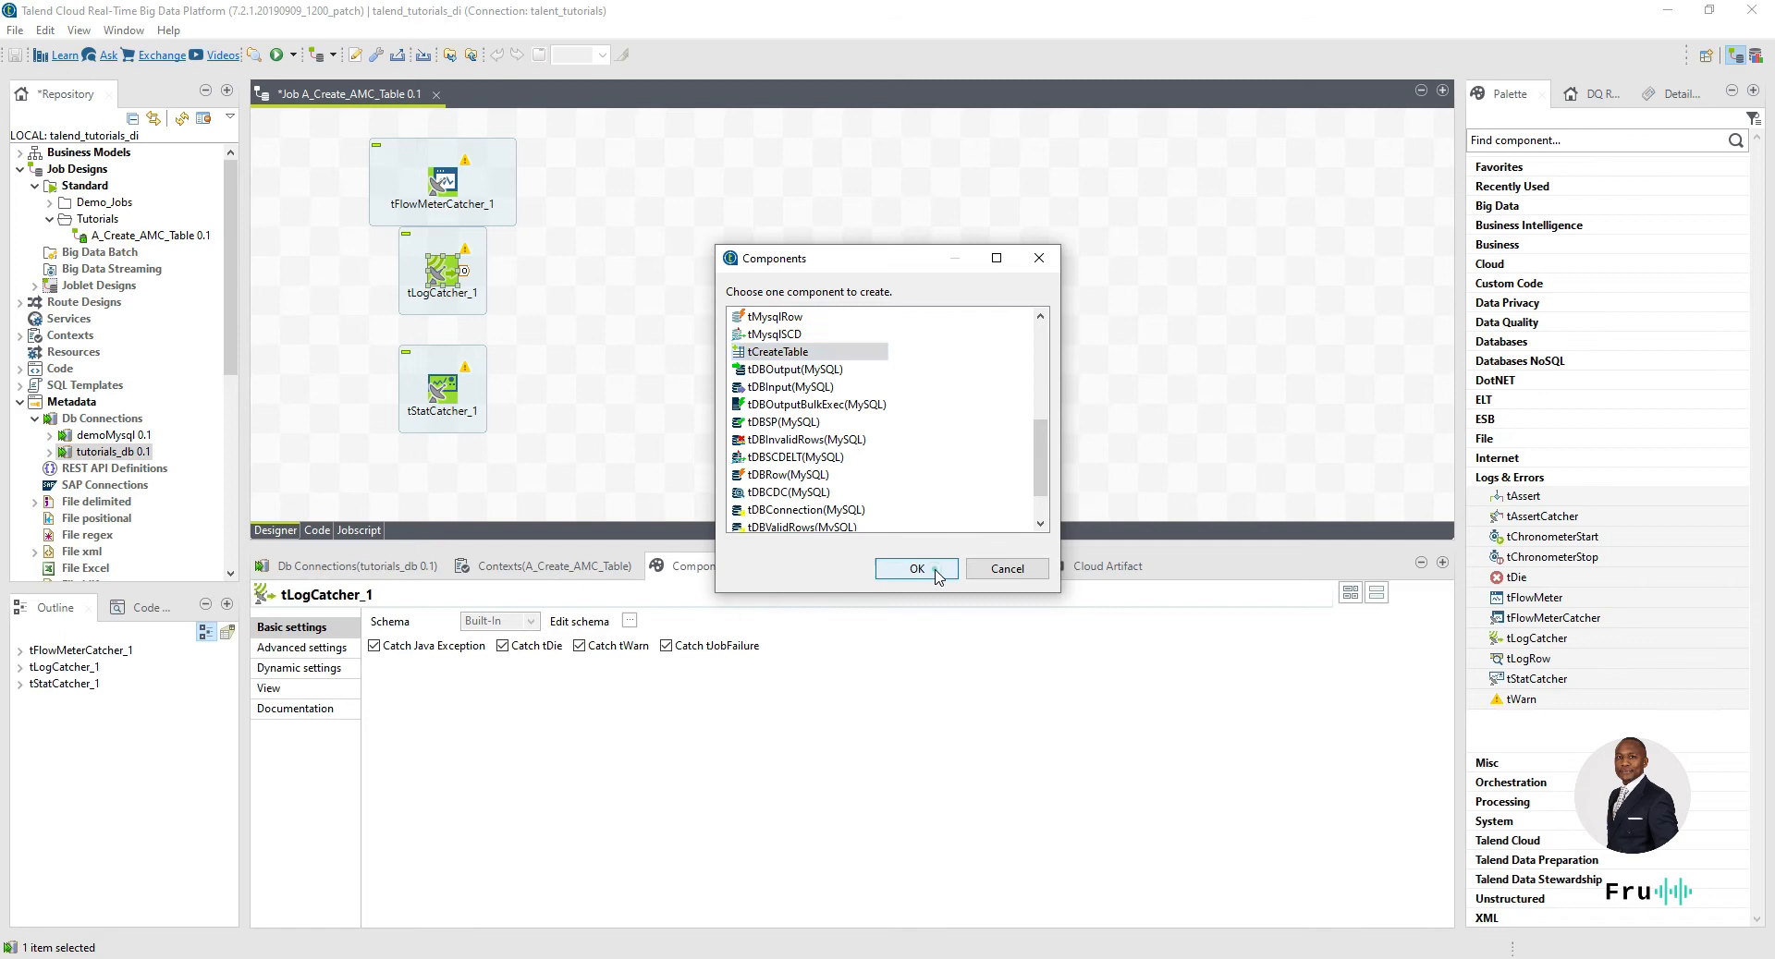
- Rename the new tCreateTable component as flowmeter and align it beside tFlowMeterCatcher_1
left_click(676, 177)
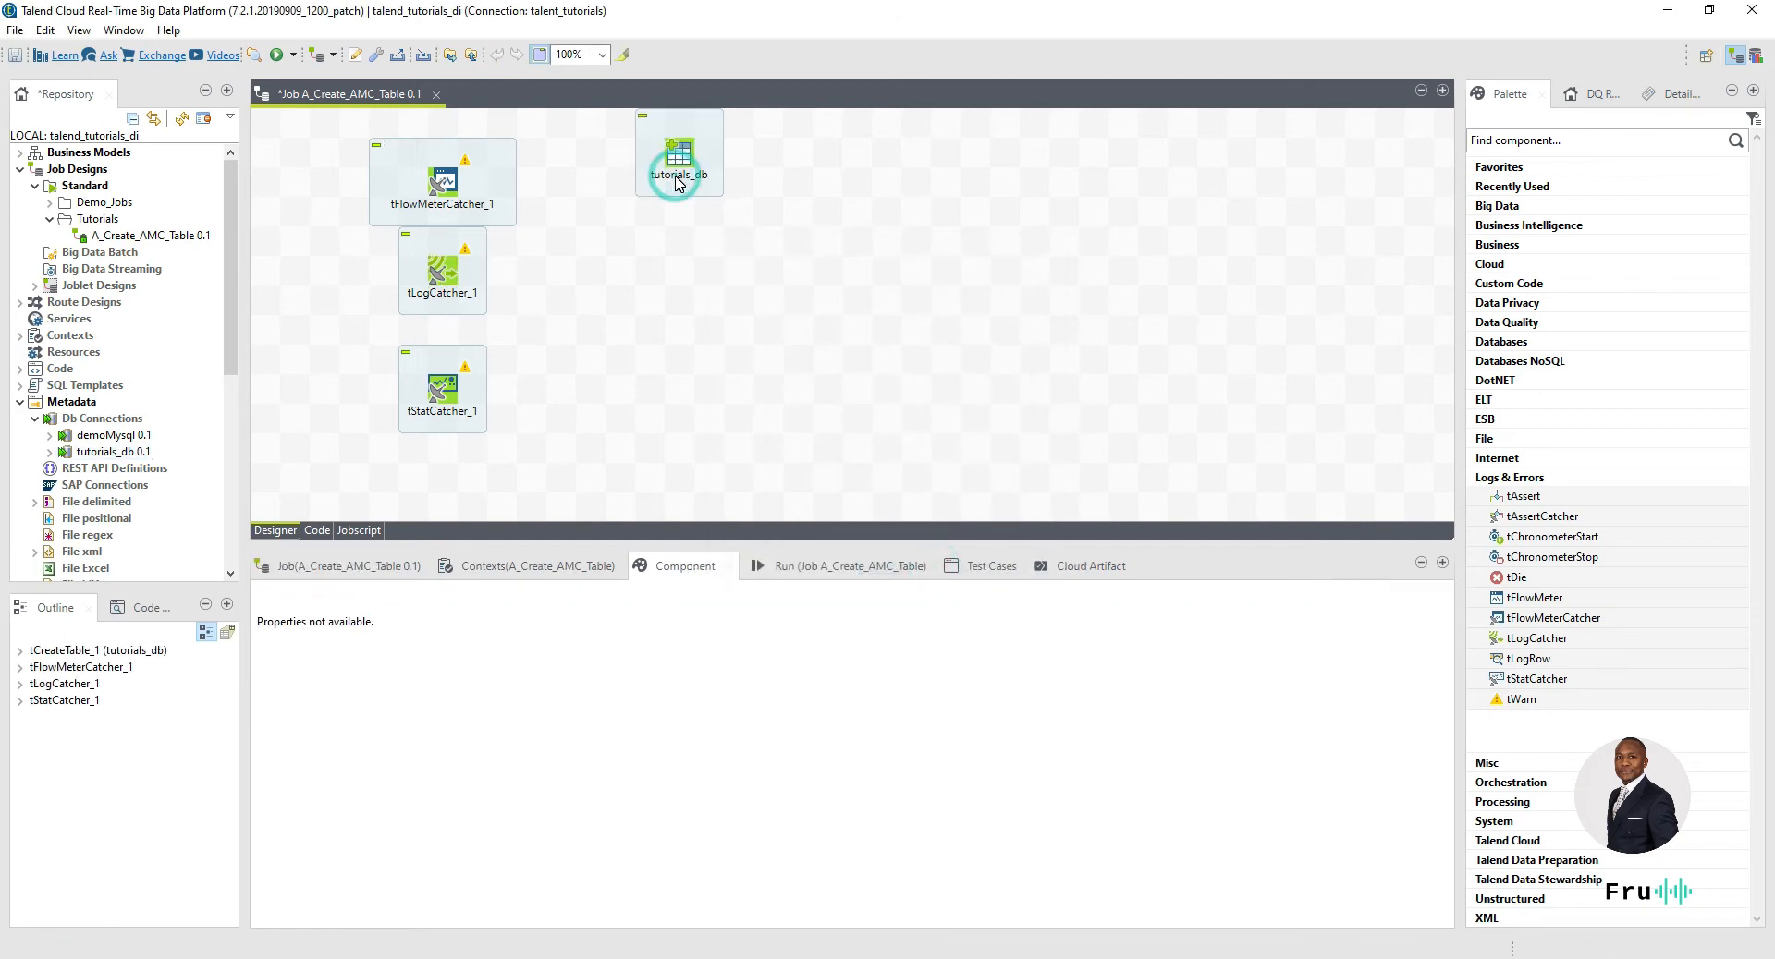
left_click(676, 176)
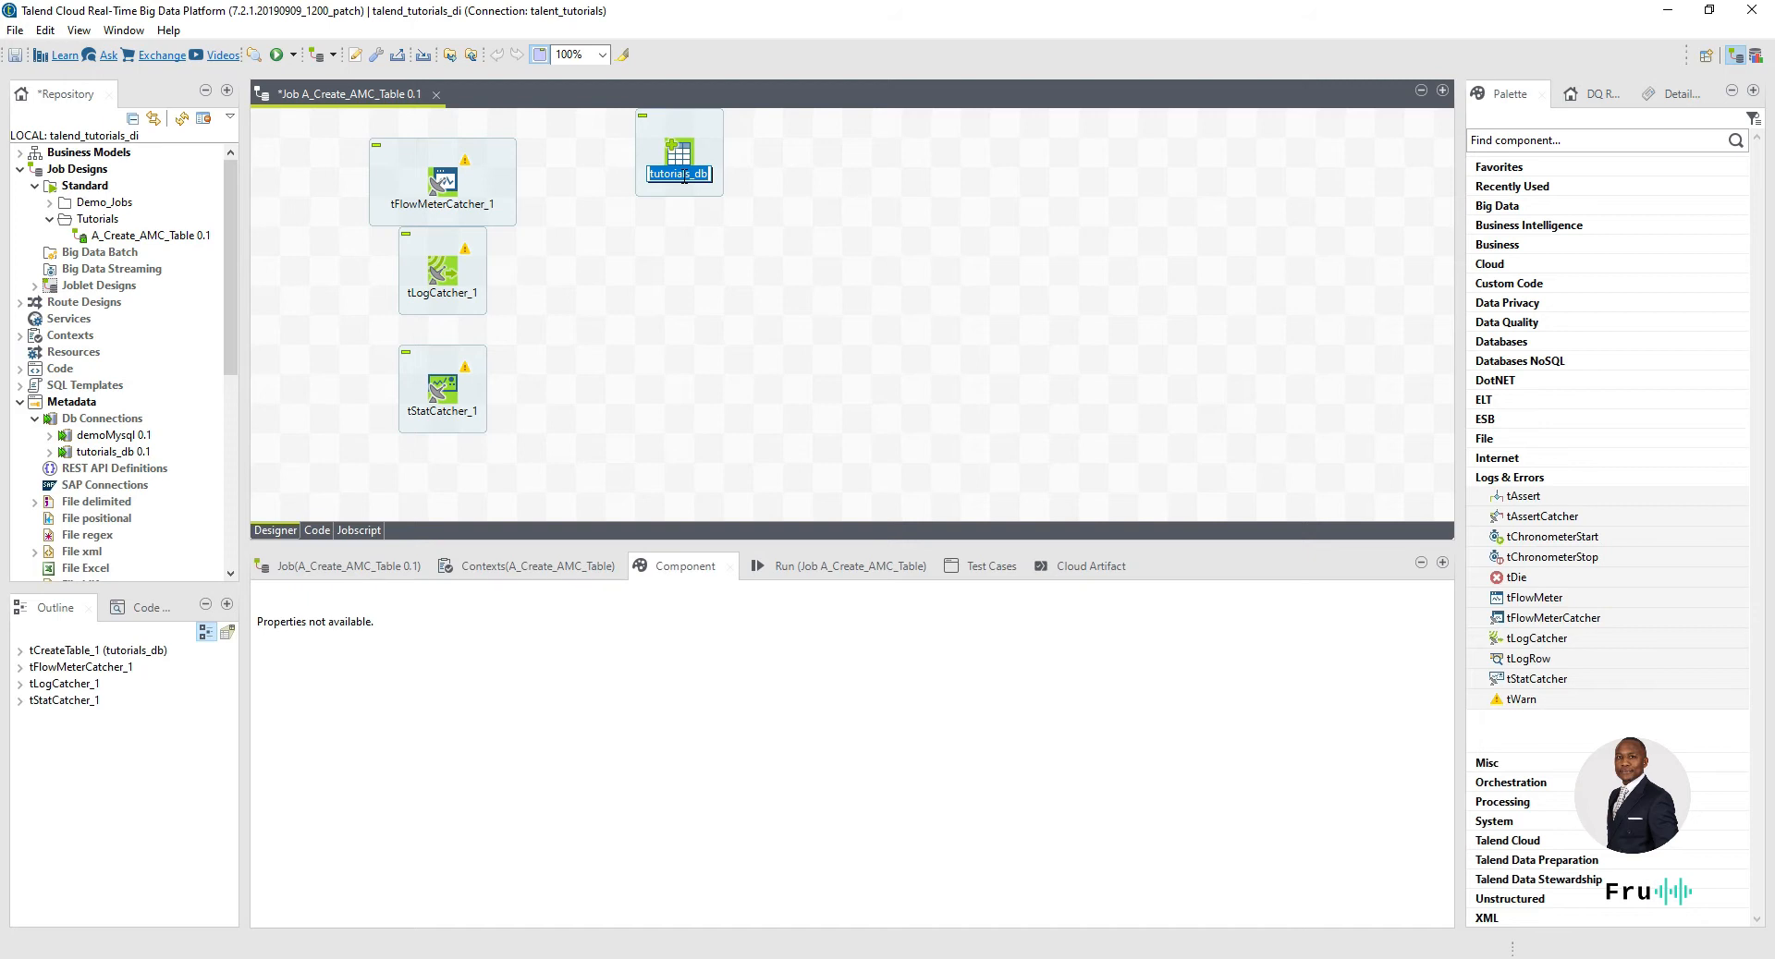
type("flowm")
key("Return")
left_click_drag(678, 154, 650, 182)
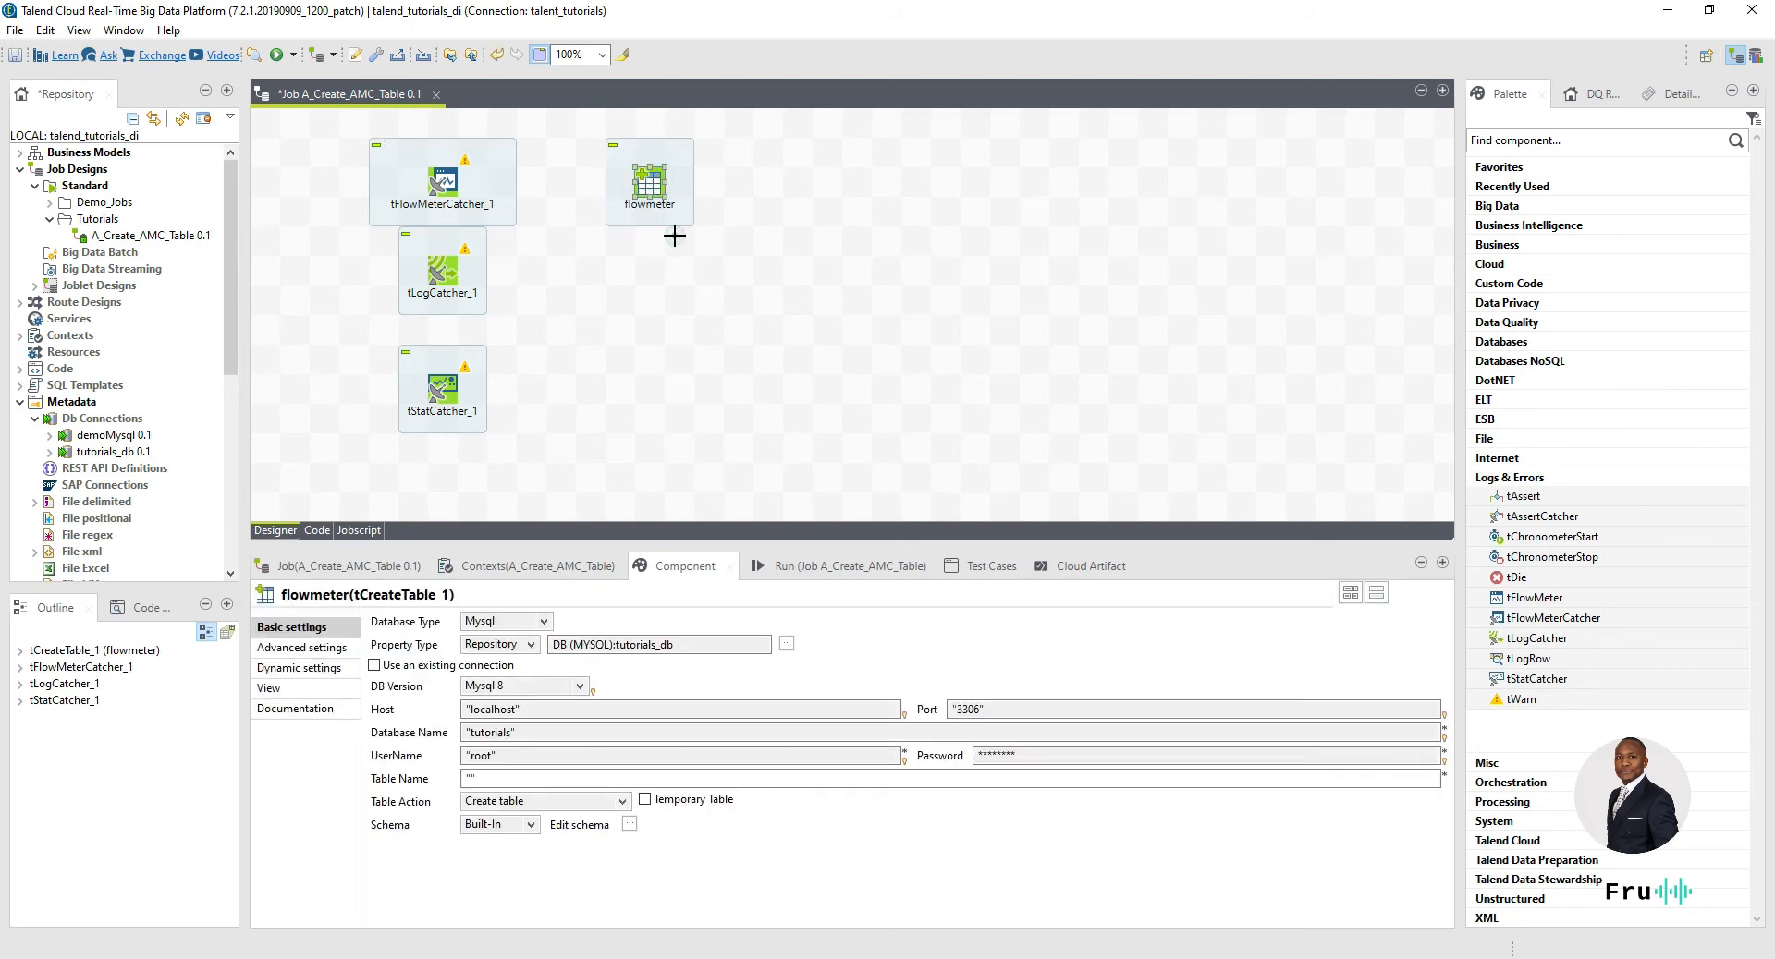
- Paste two copies of the flowmeter component and place them beside tLogCatcher_1 and tStatCatcher_1
key("ctrl+v")
key("ctrl+v")
left_click_drag(709, 249, 649, 396)
left_click_drag(679, 218, 650, 280)
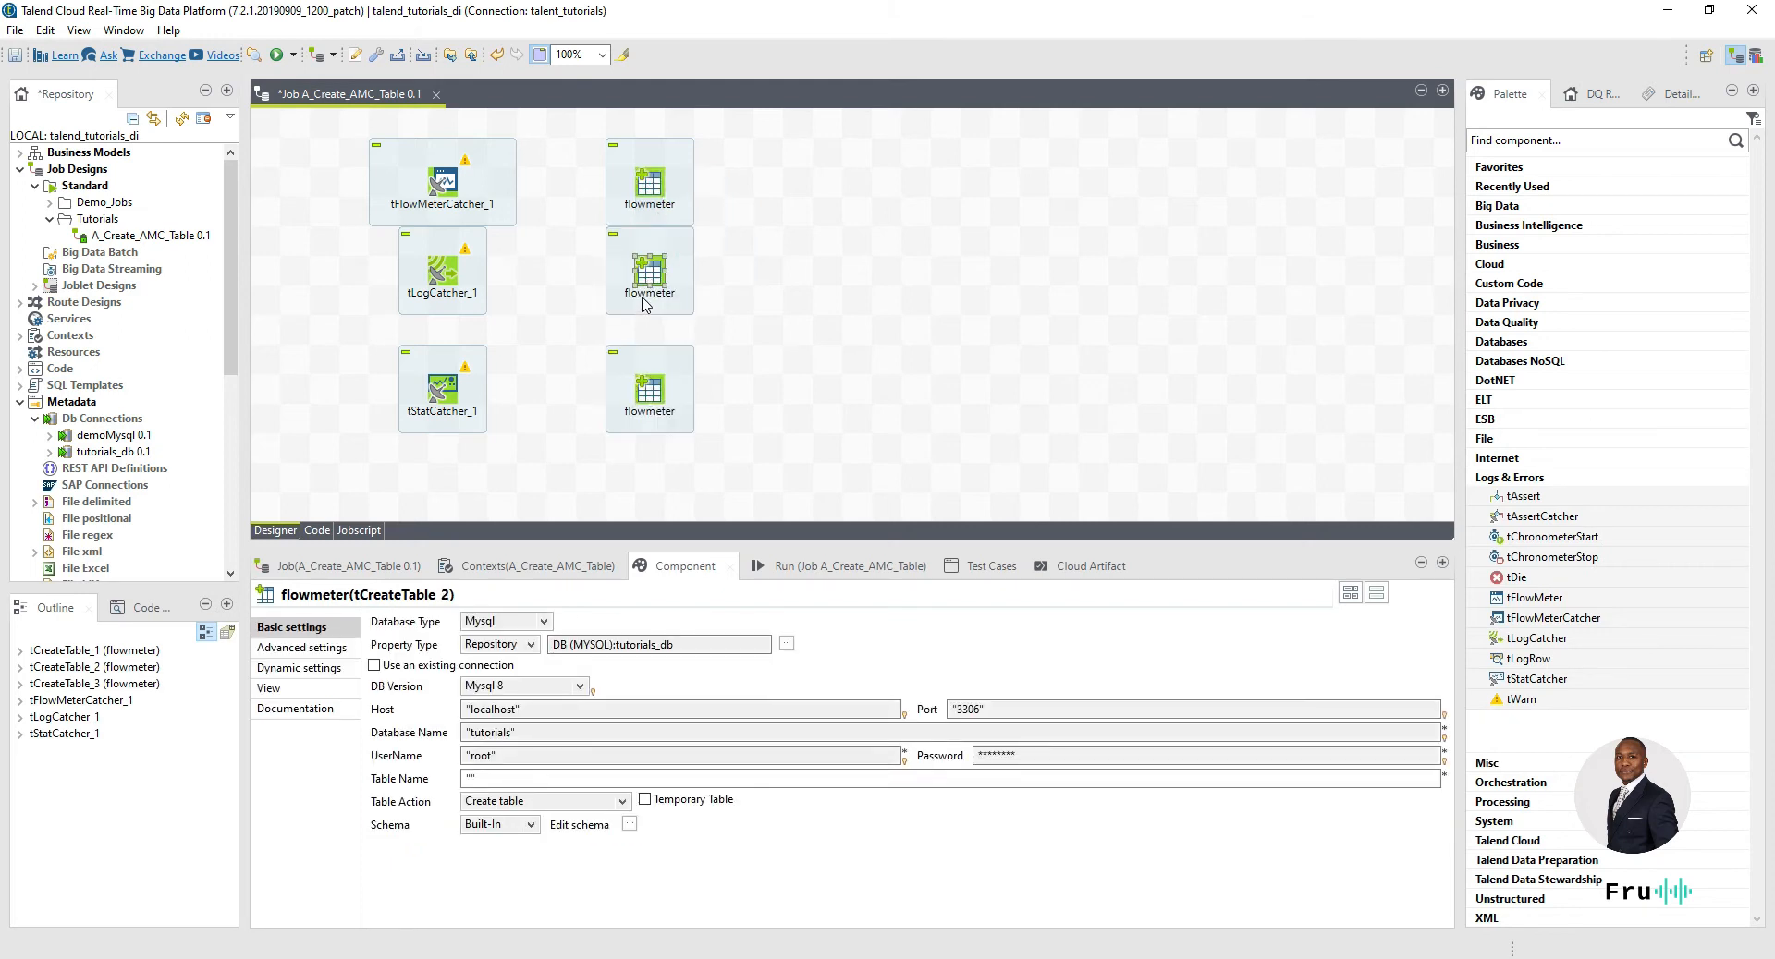
- Rename the copy beside tLogCatcher_1 as logs and the one beside tStatCatcher_1 as stats
left_click(649, 292)
type("logs")
key("Return")
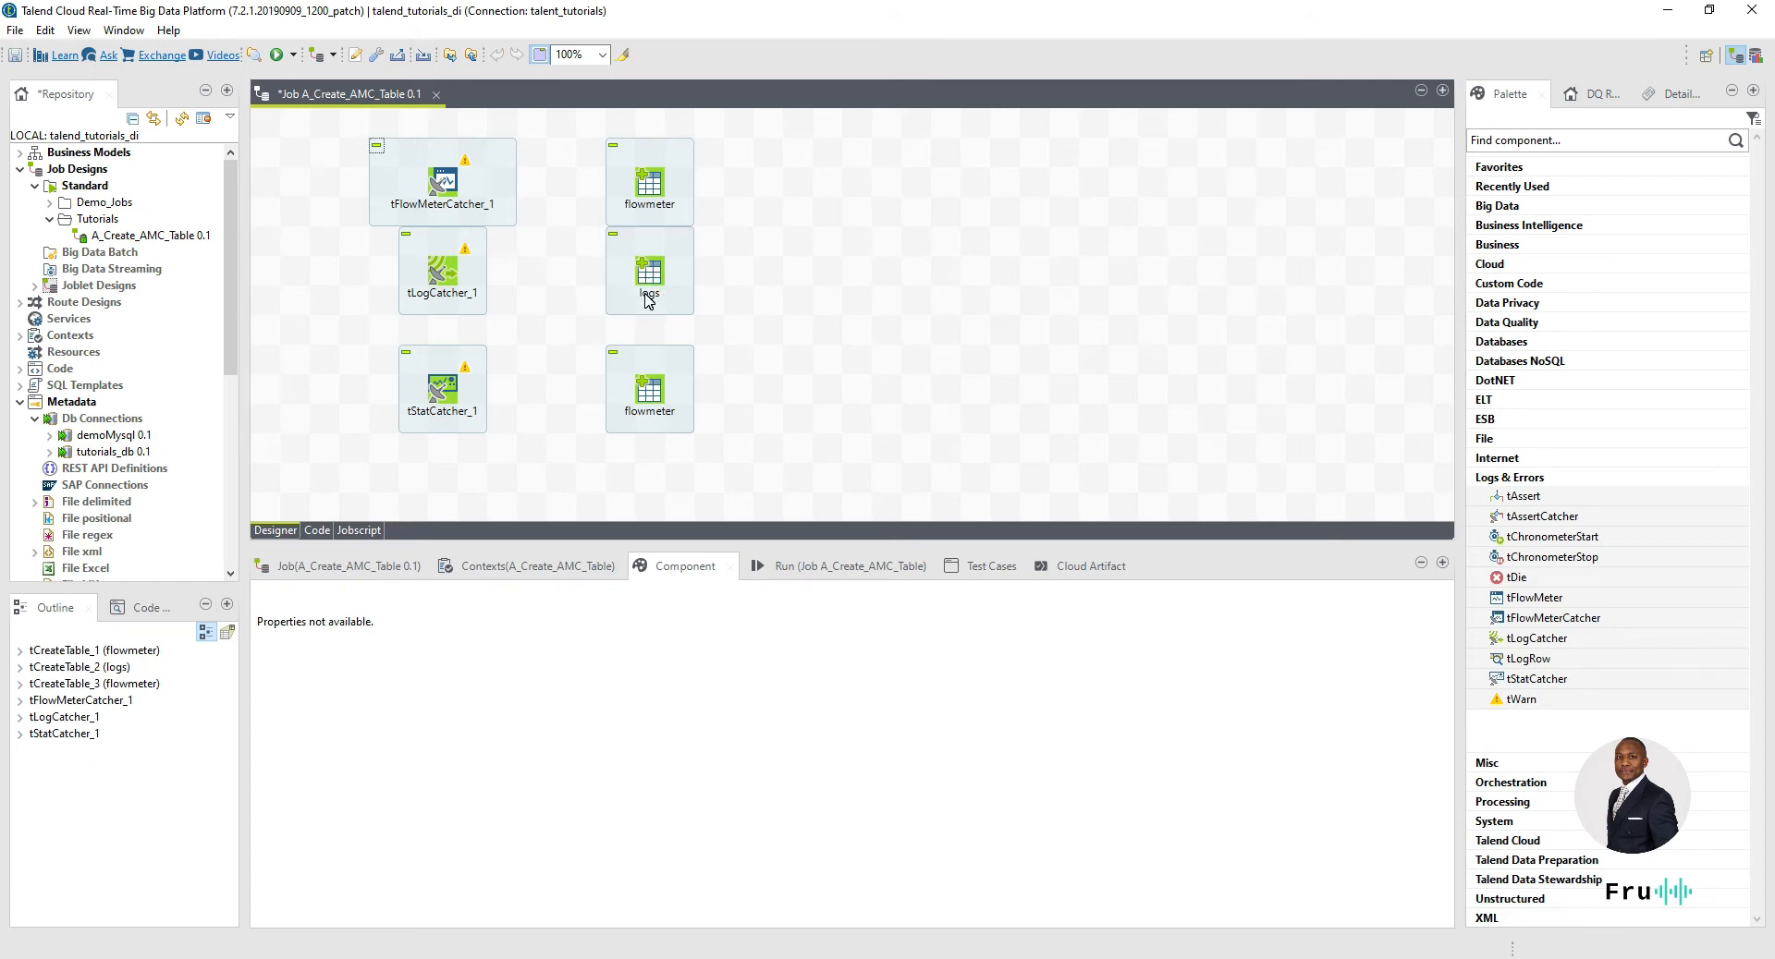
left_click(646, 423)
left_click(652, 413)
type("stats")
left_click(790, 413)
- Try to link tFlowMeterCatcher_1 to the flowmeter component with a row connection
left_click(445, 185)
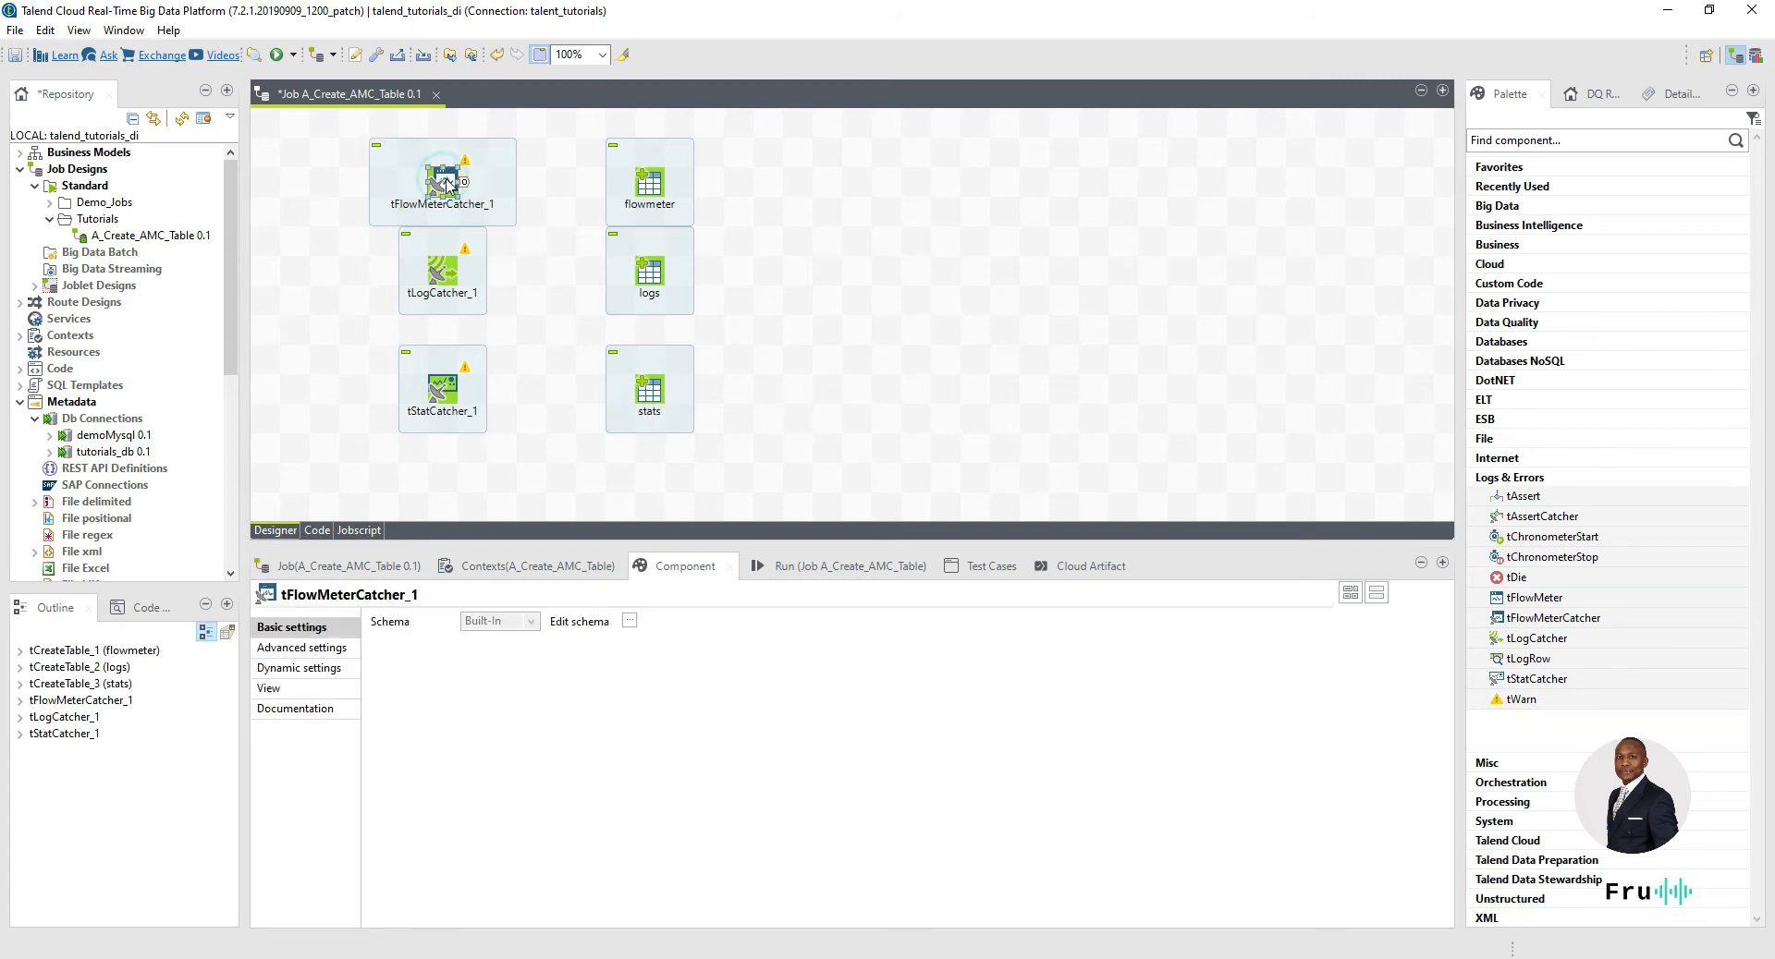
left_click(653, 189)
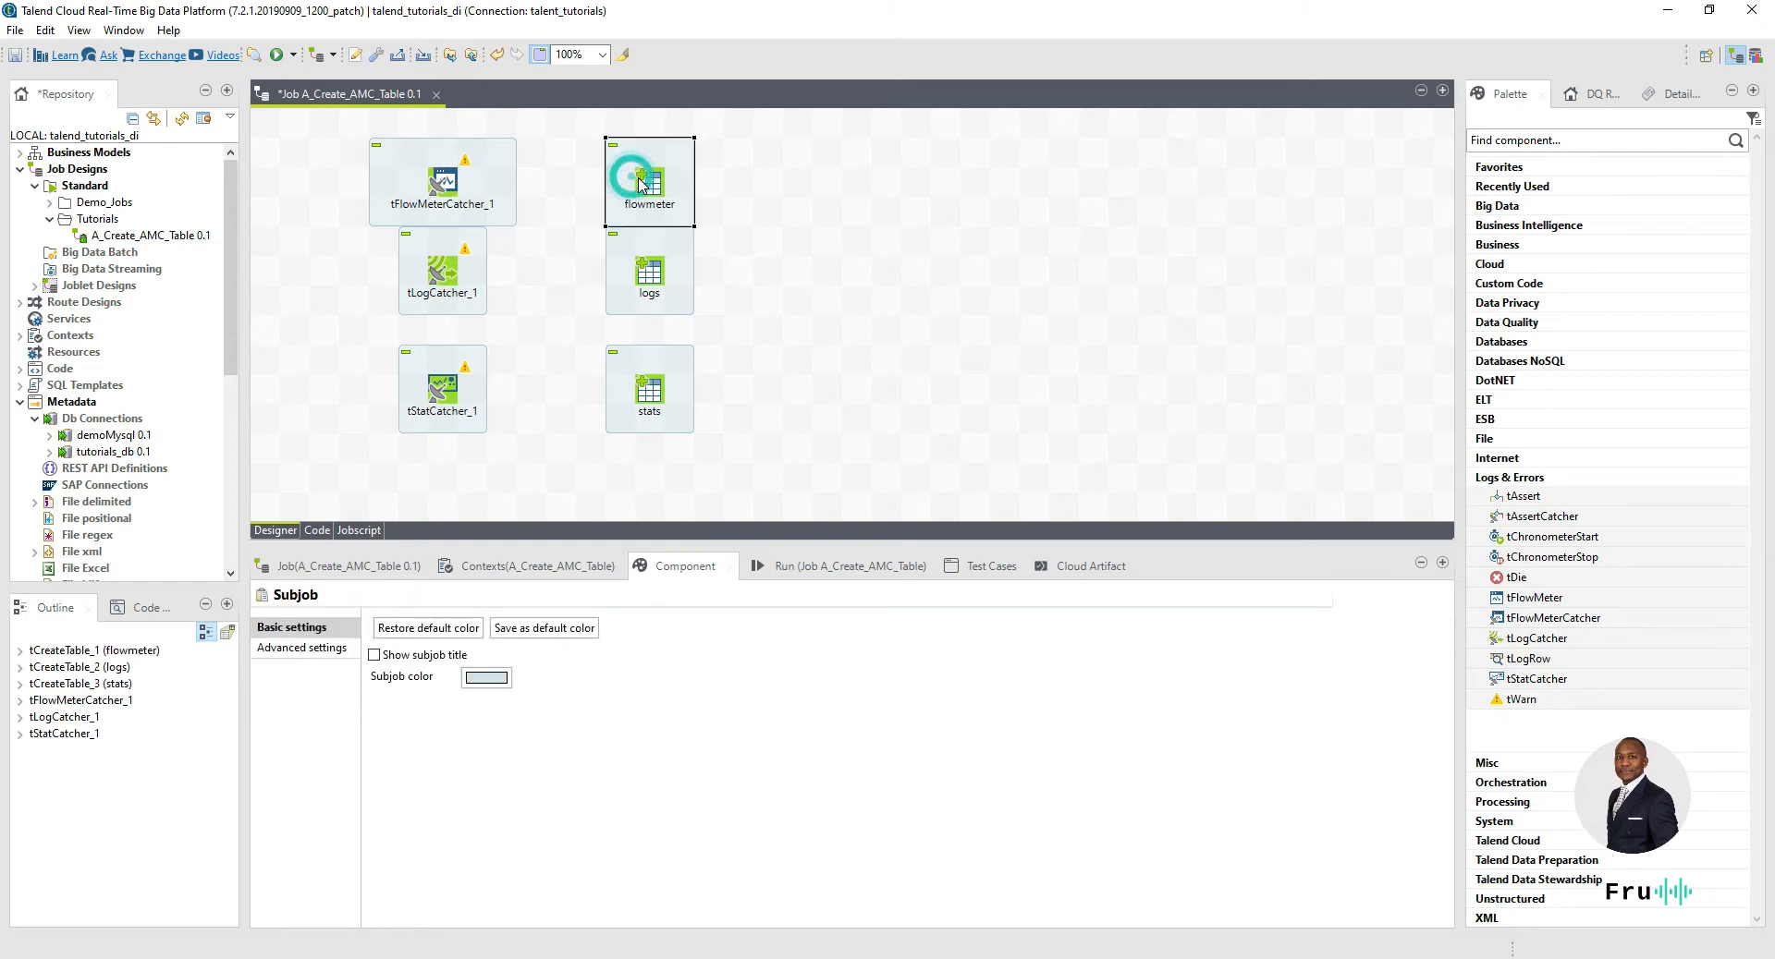
right_click(440, 185)
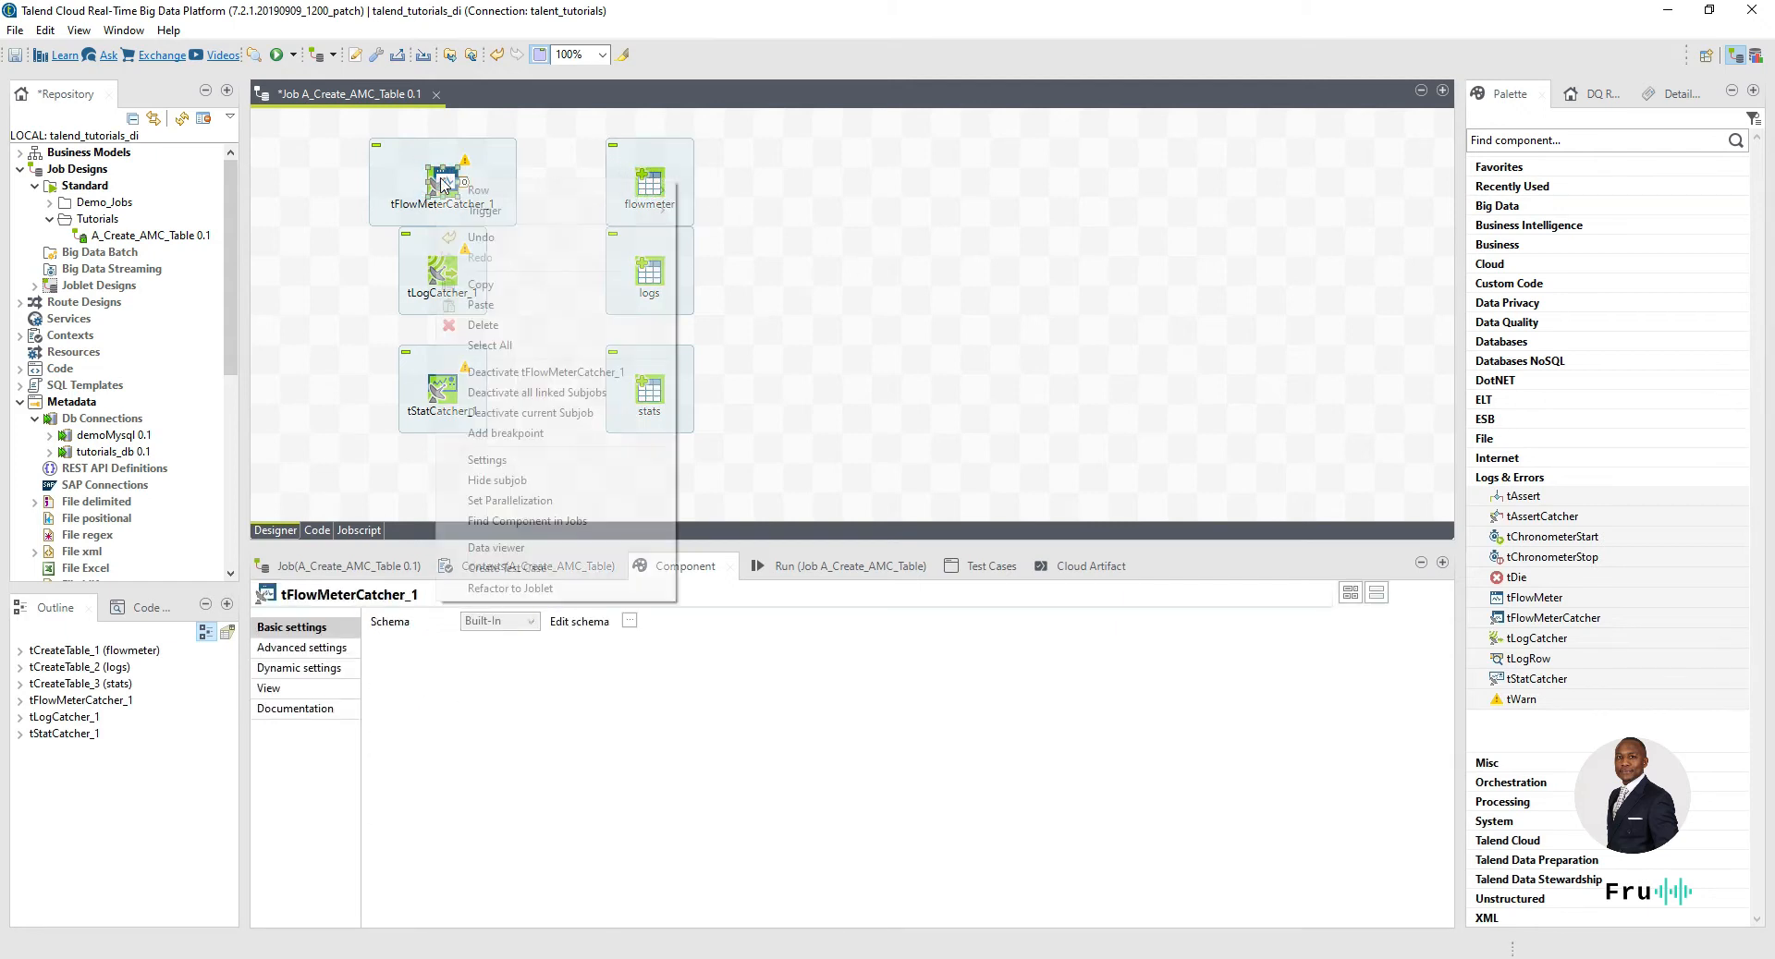
mouse_move(532, 188)
left_click(712, 188)
left_click(654, 196)
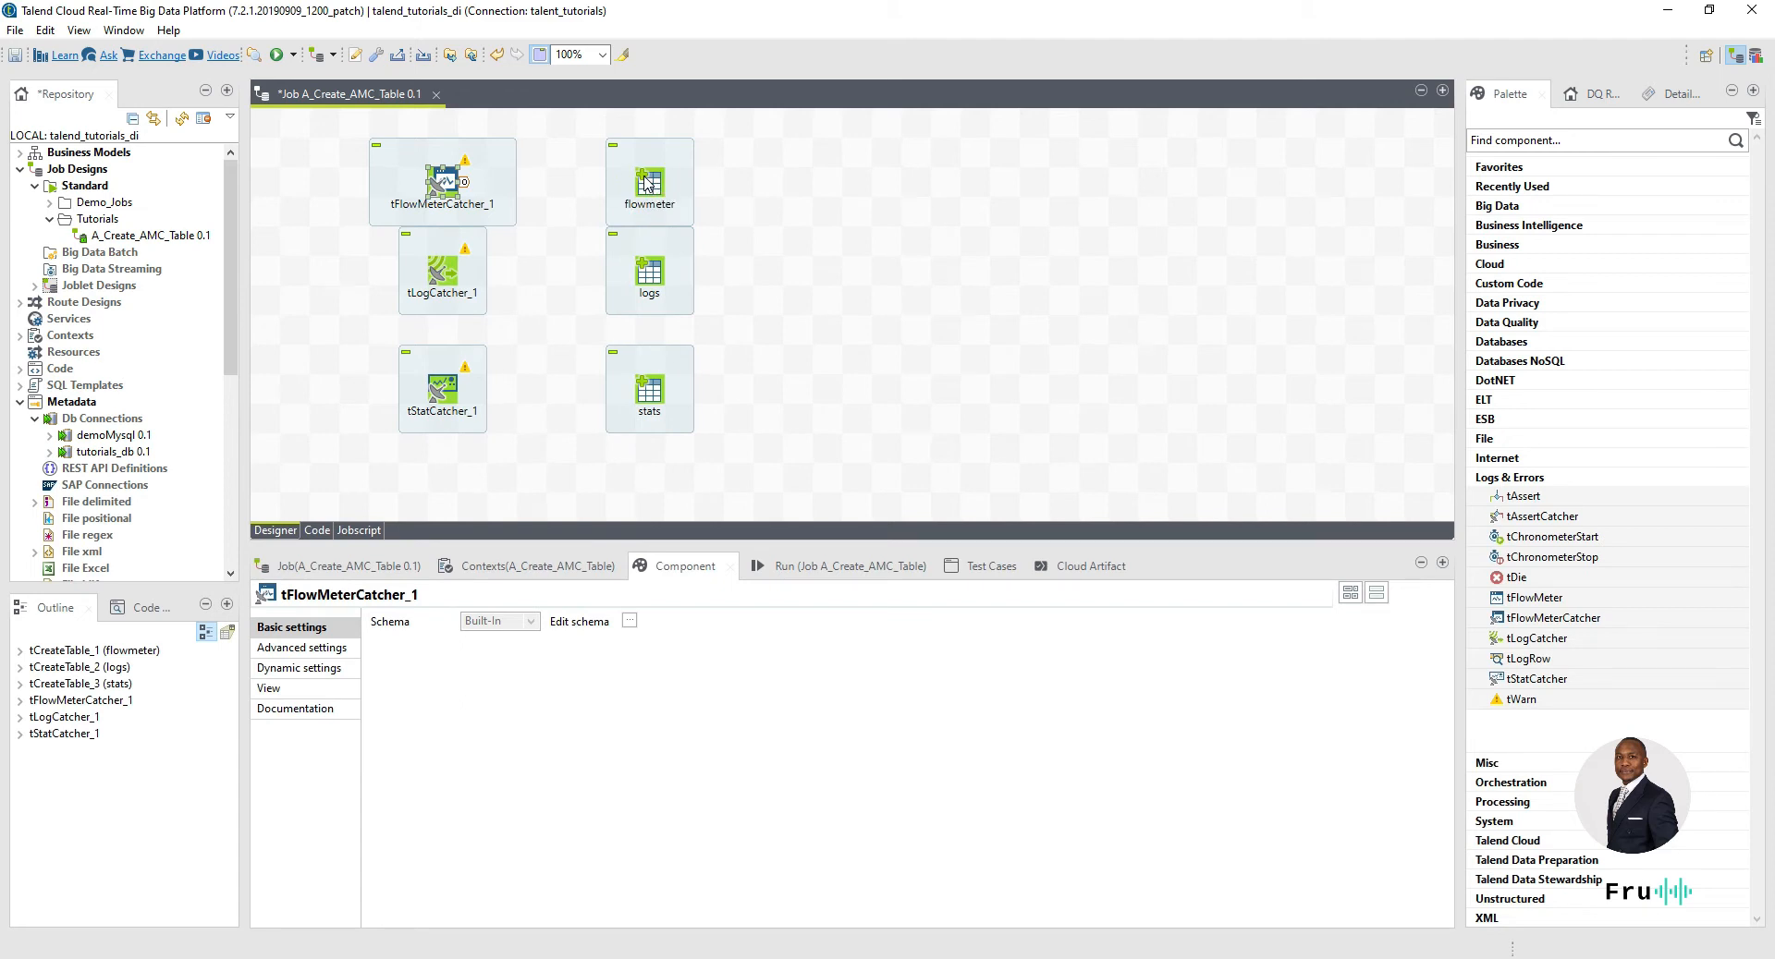
- Check the column definitions in the flowmeter component's schema
left_click(653, 188)
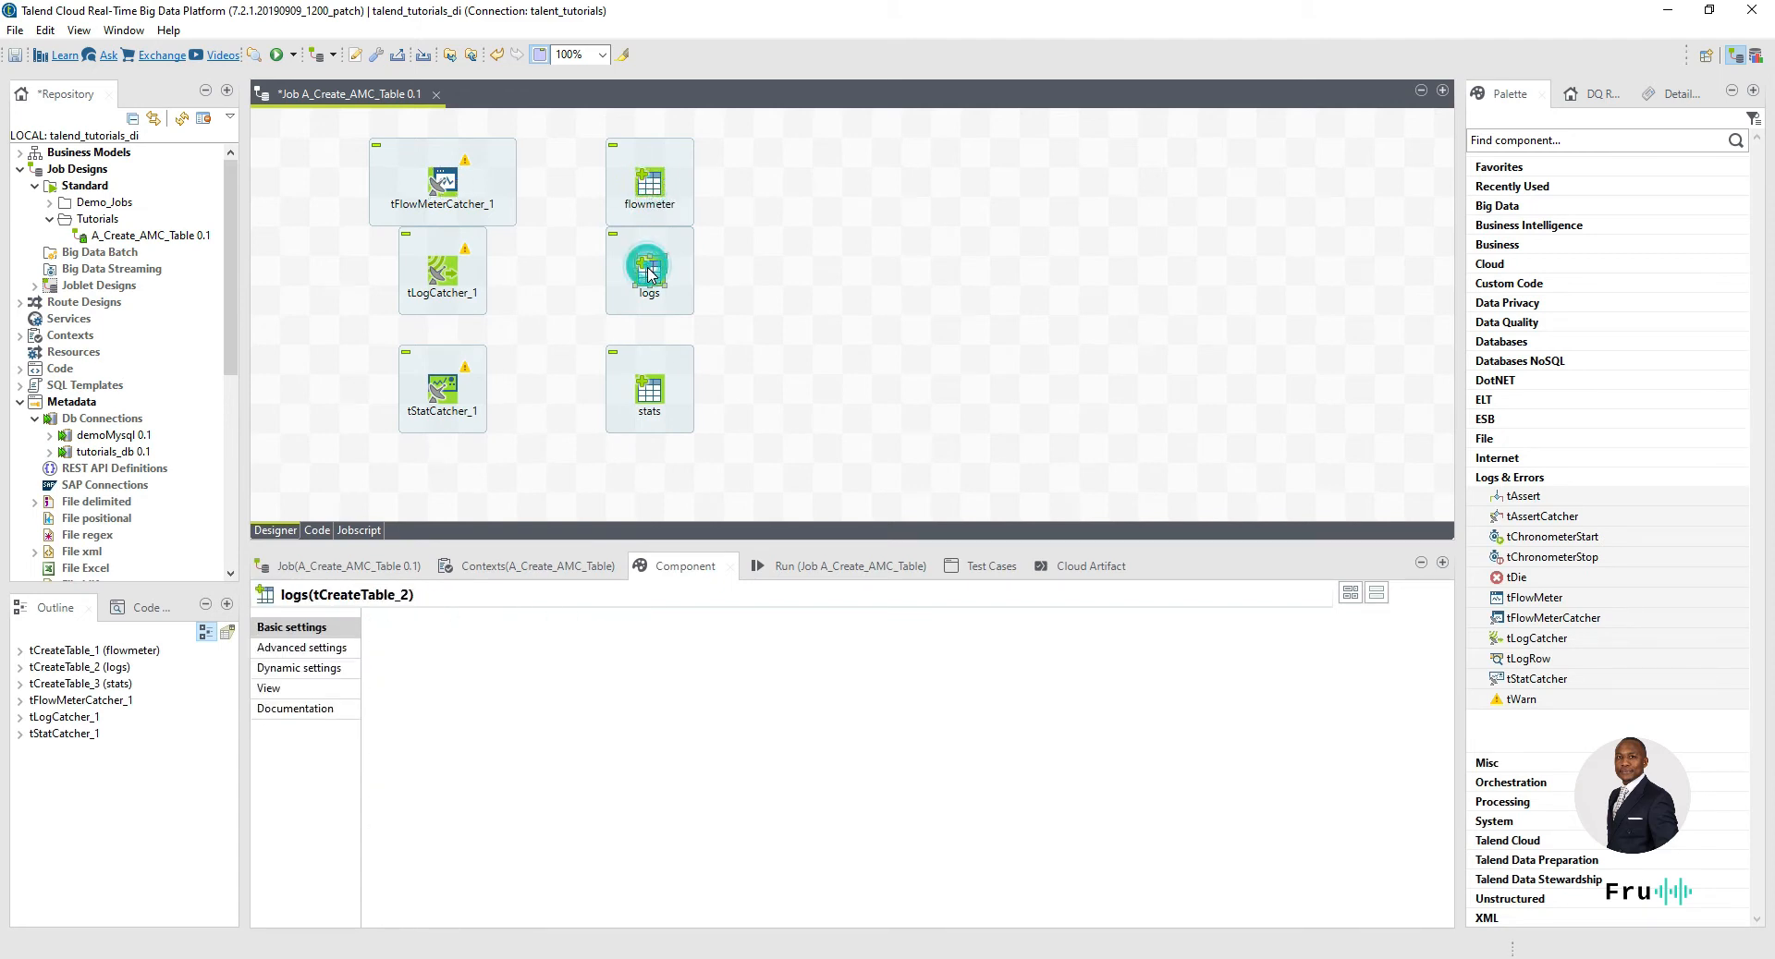
left_click(629, 824)
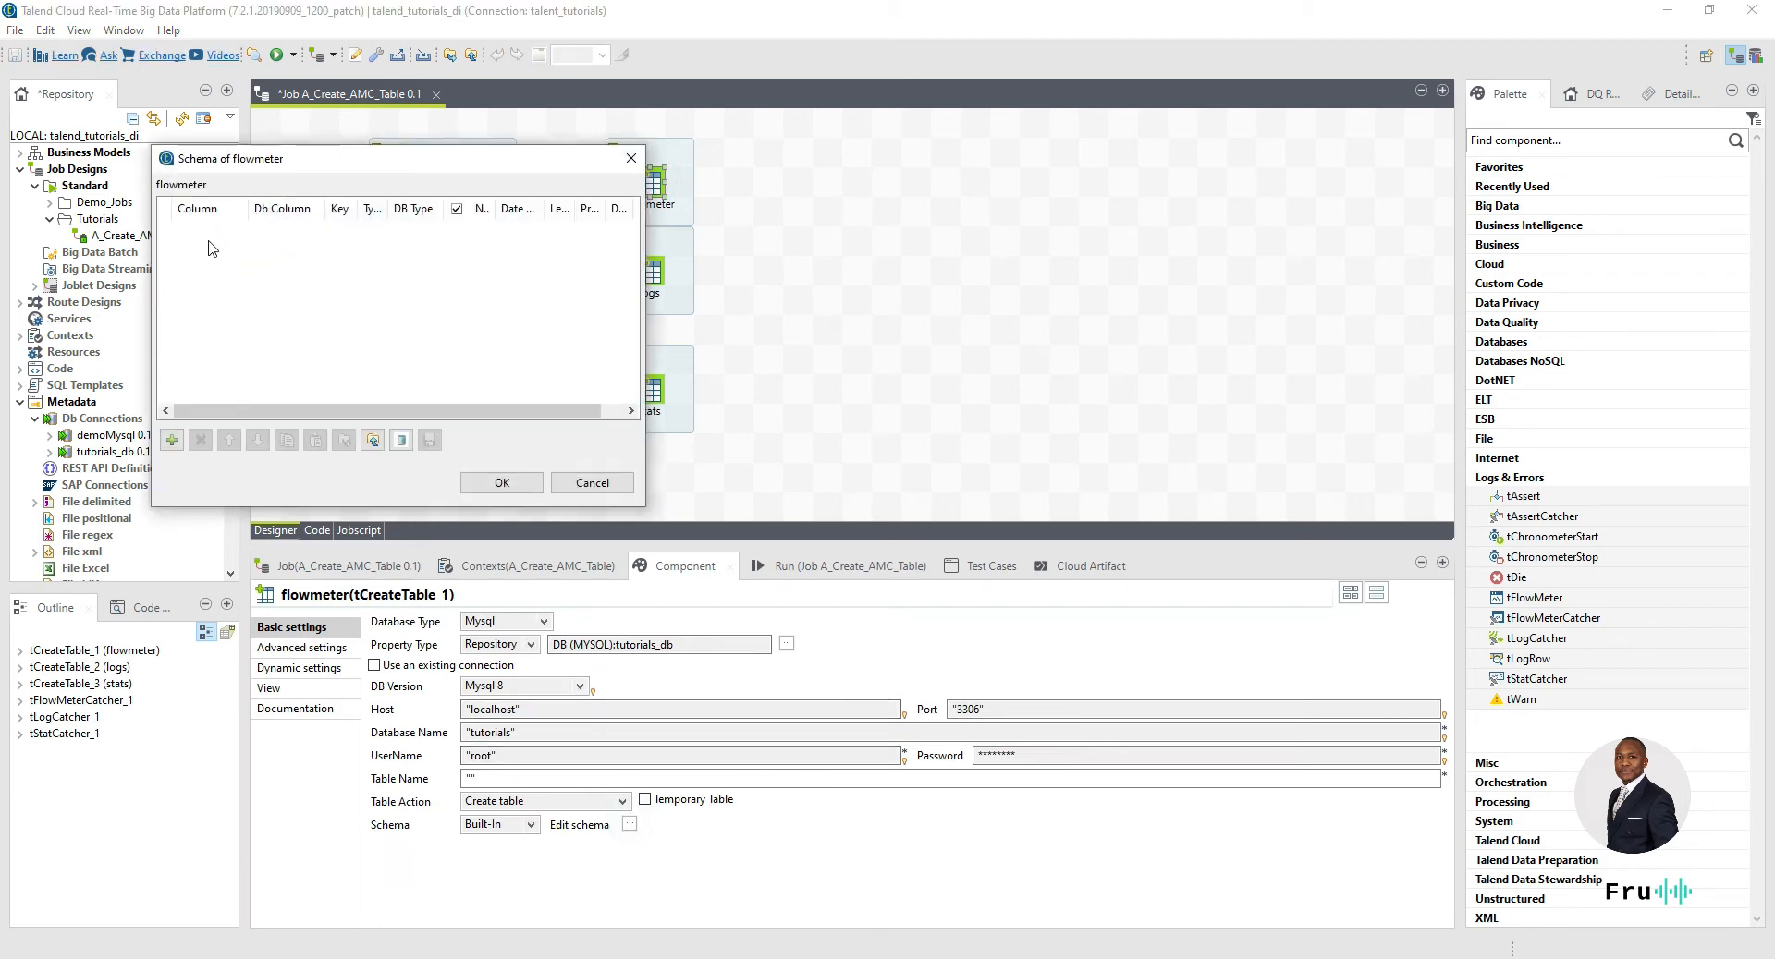
left_click(502, 483)
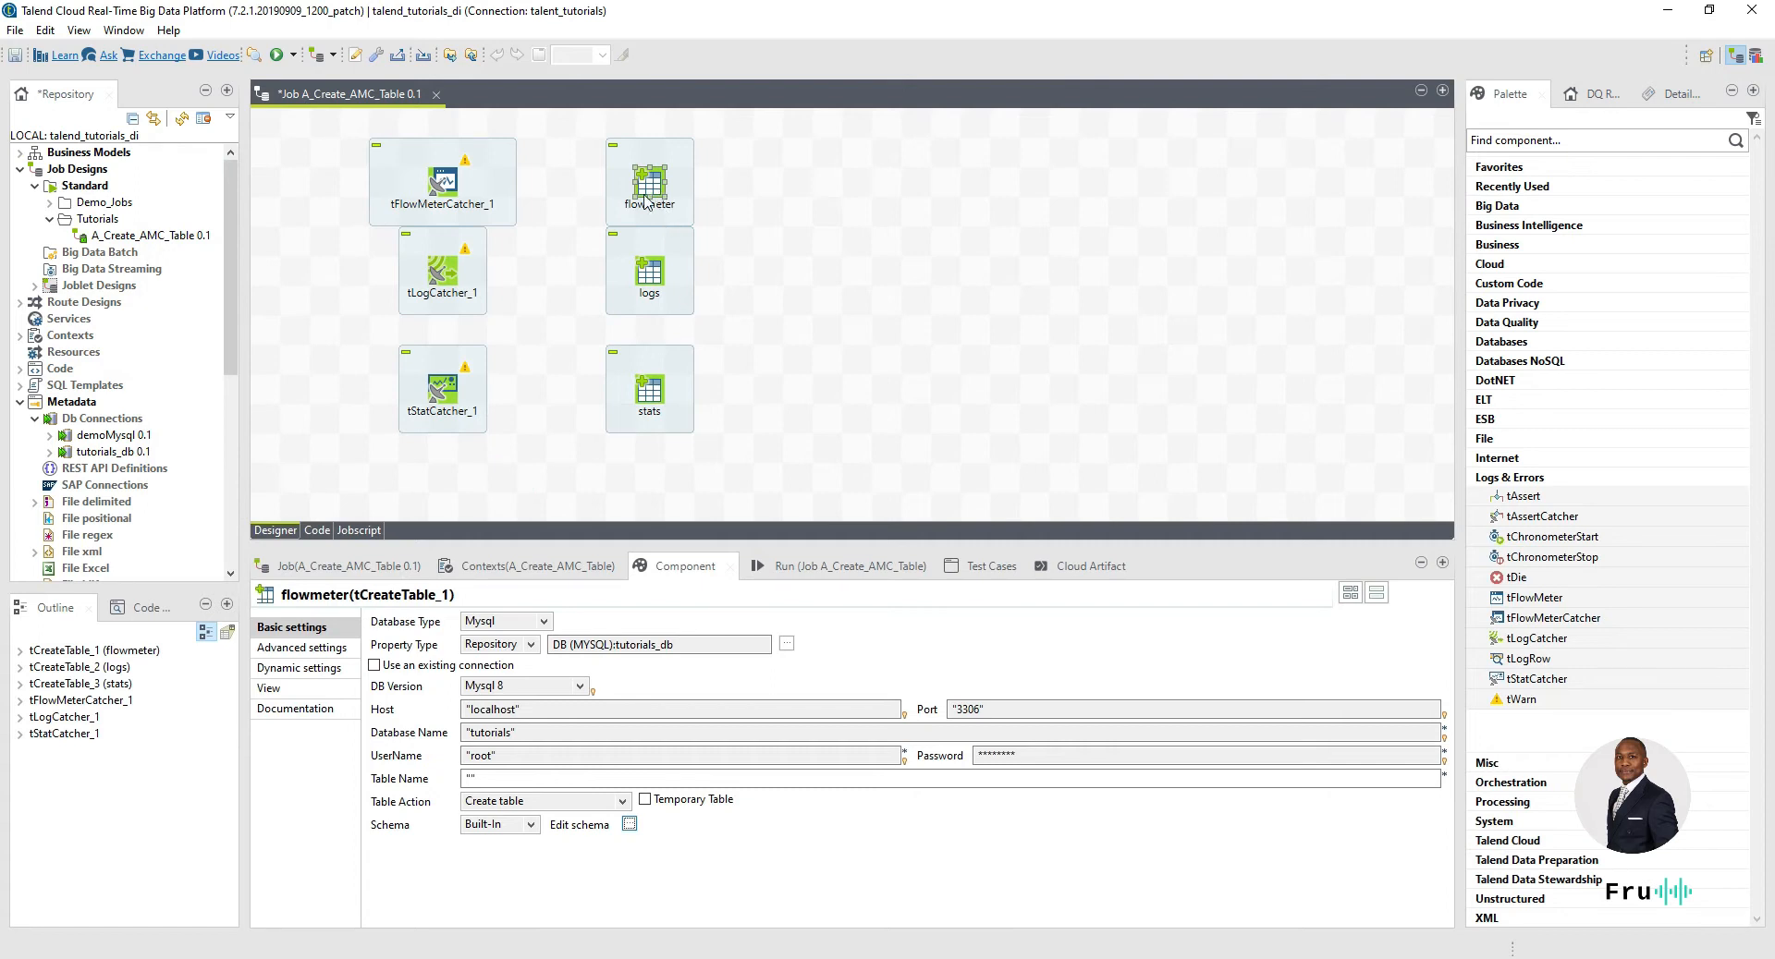
- Set the table name of the flowmeter component to "flowmeter"
left_click(470, 780)
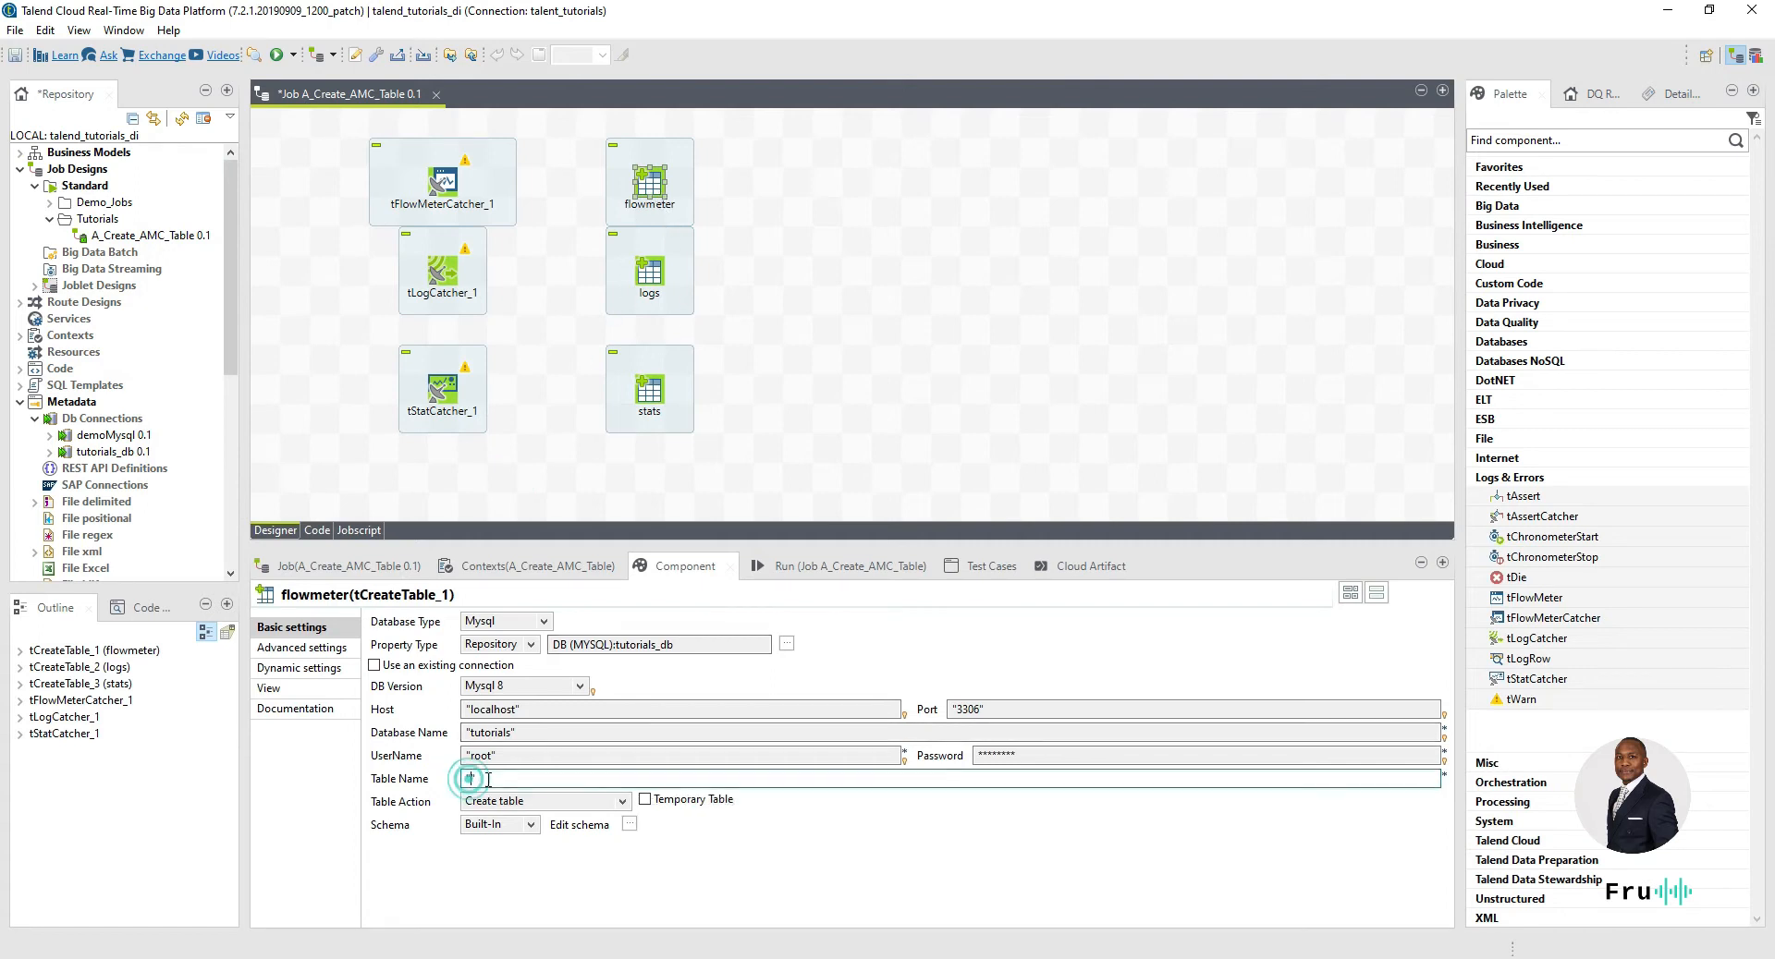
type("flow")
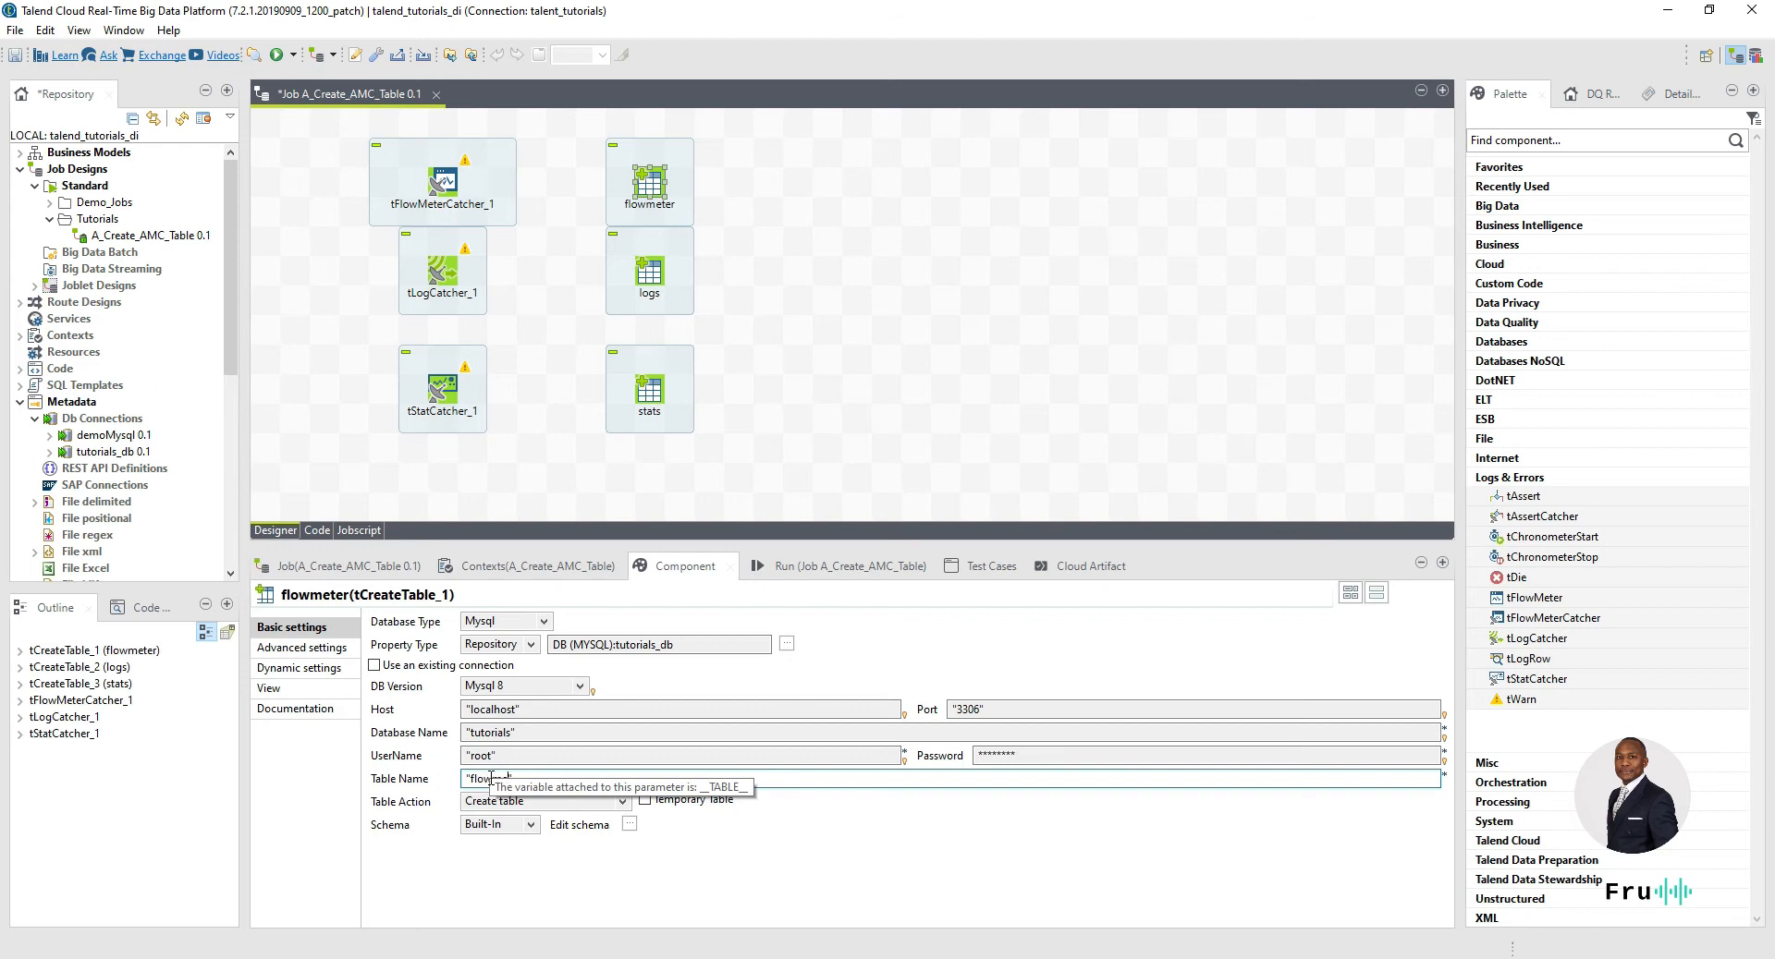
type("meter")
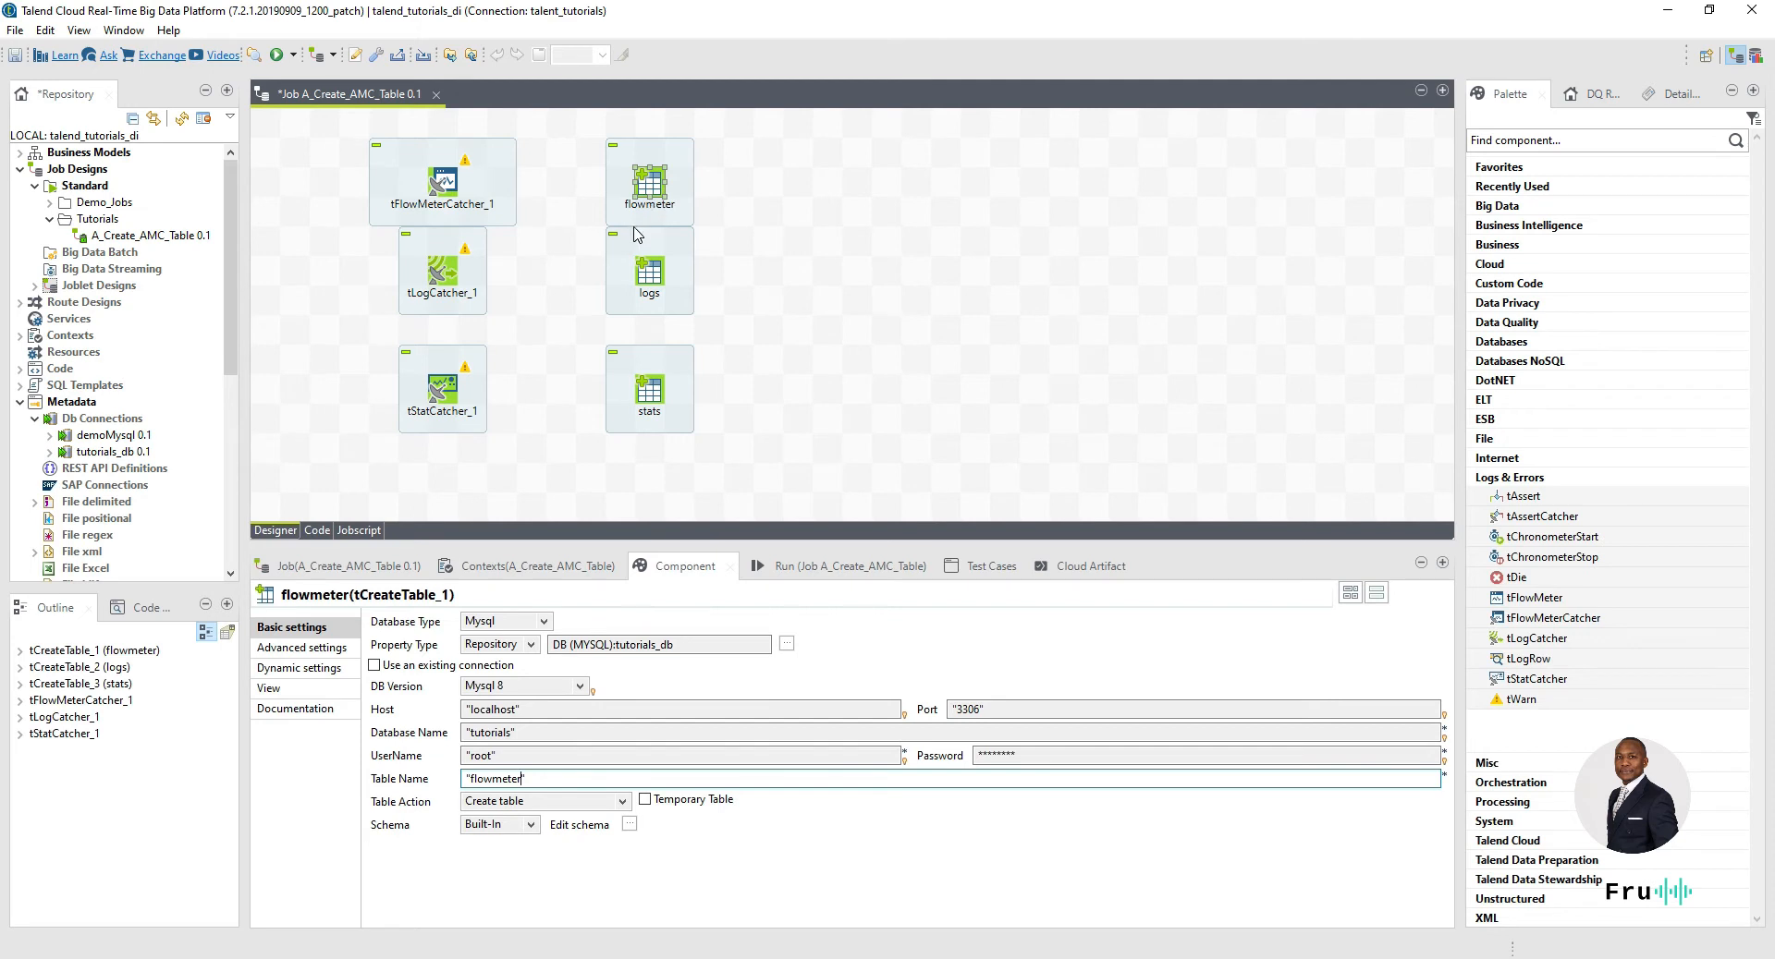
- Review the flowmeter component's schema without changes and choose Create table as its table action
left_click(630, 825)
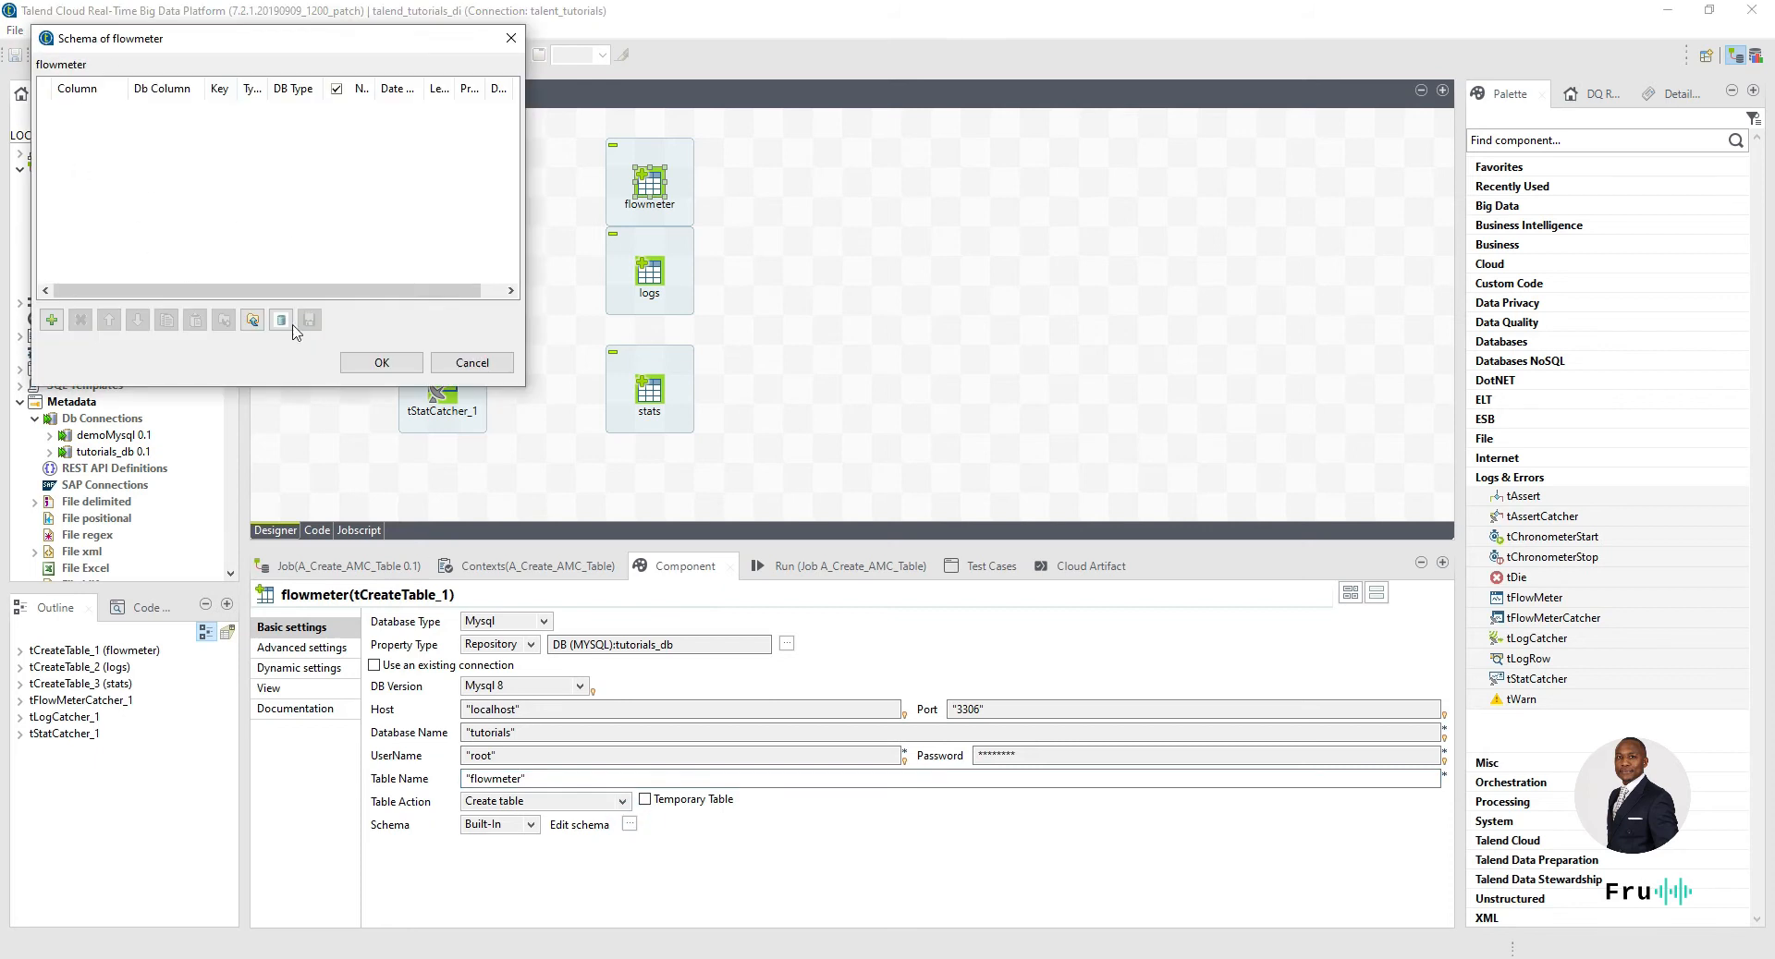
left_click(472, 362)
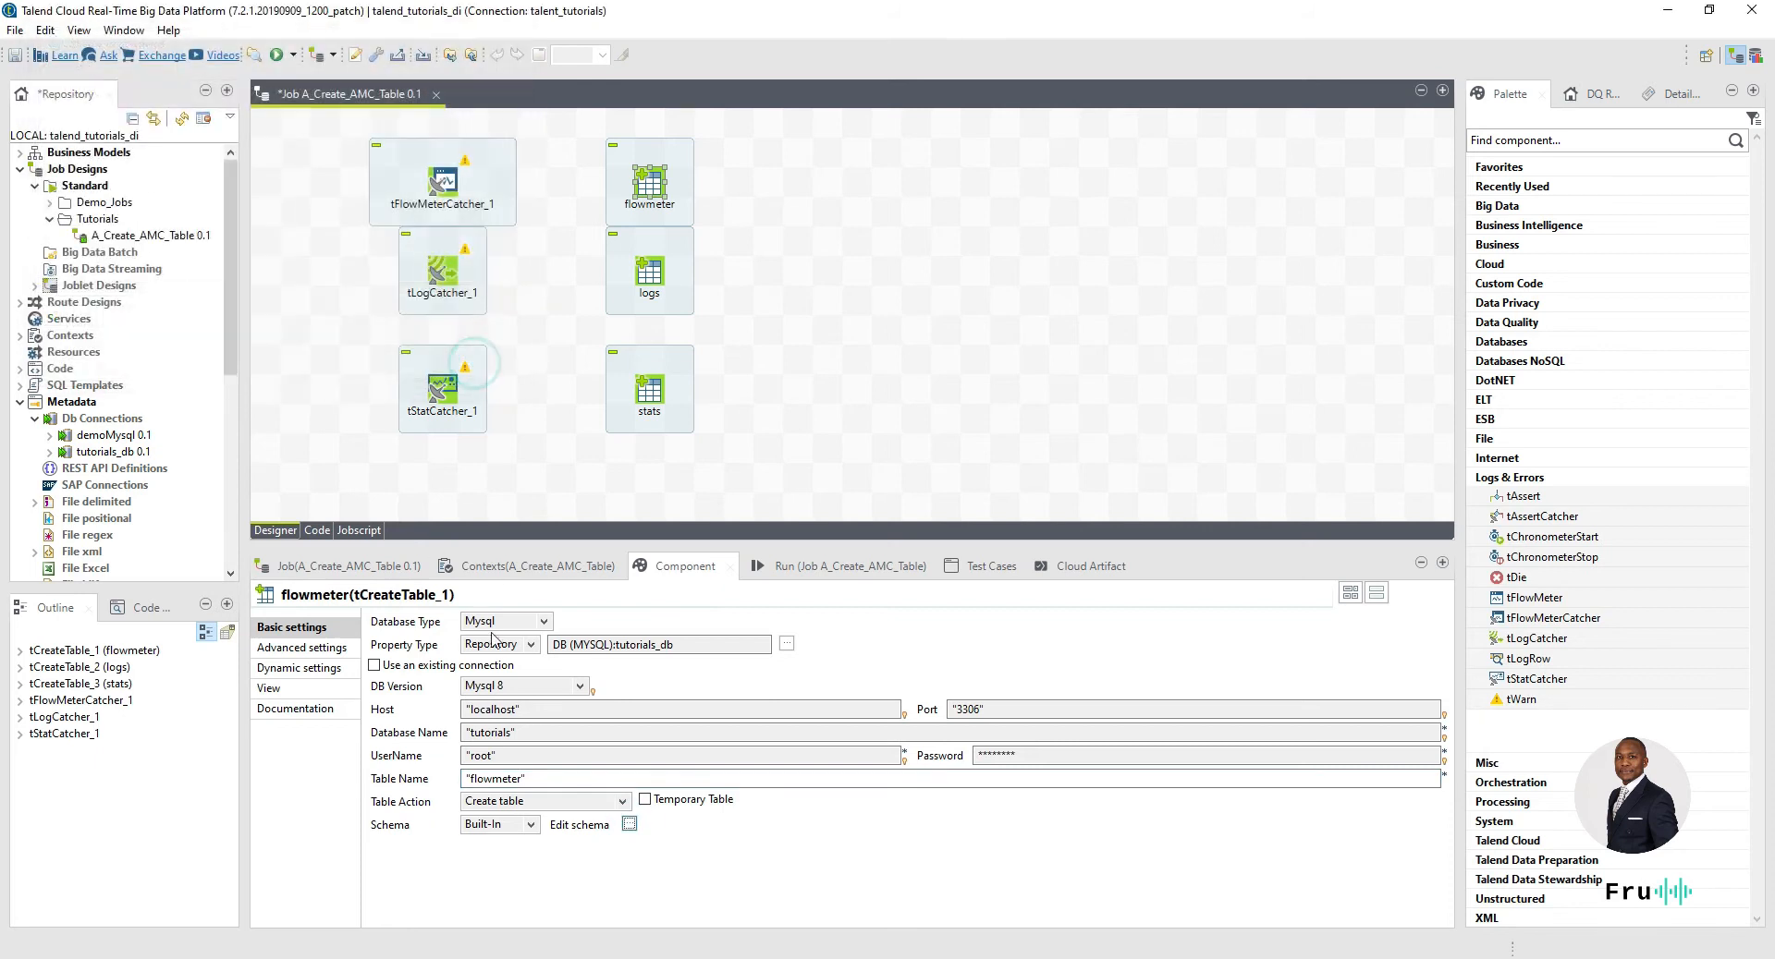
left_click(623, 802)
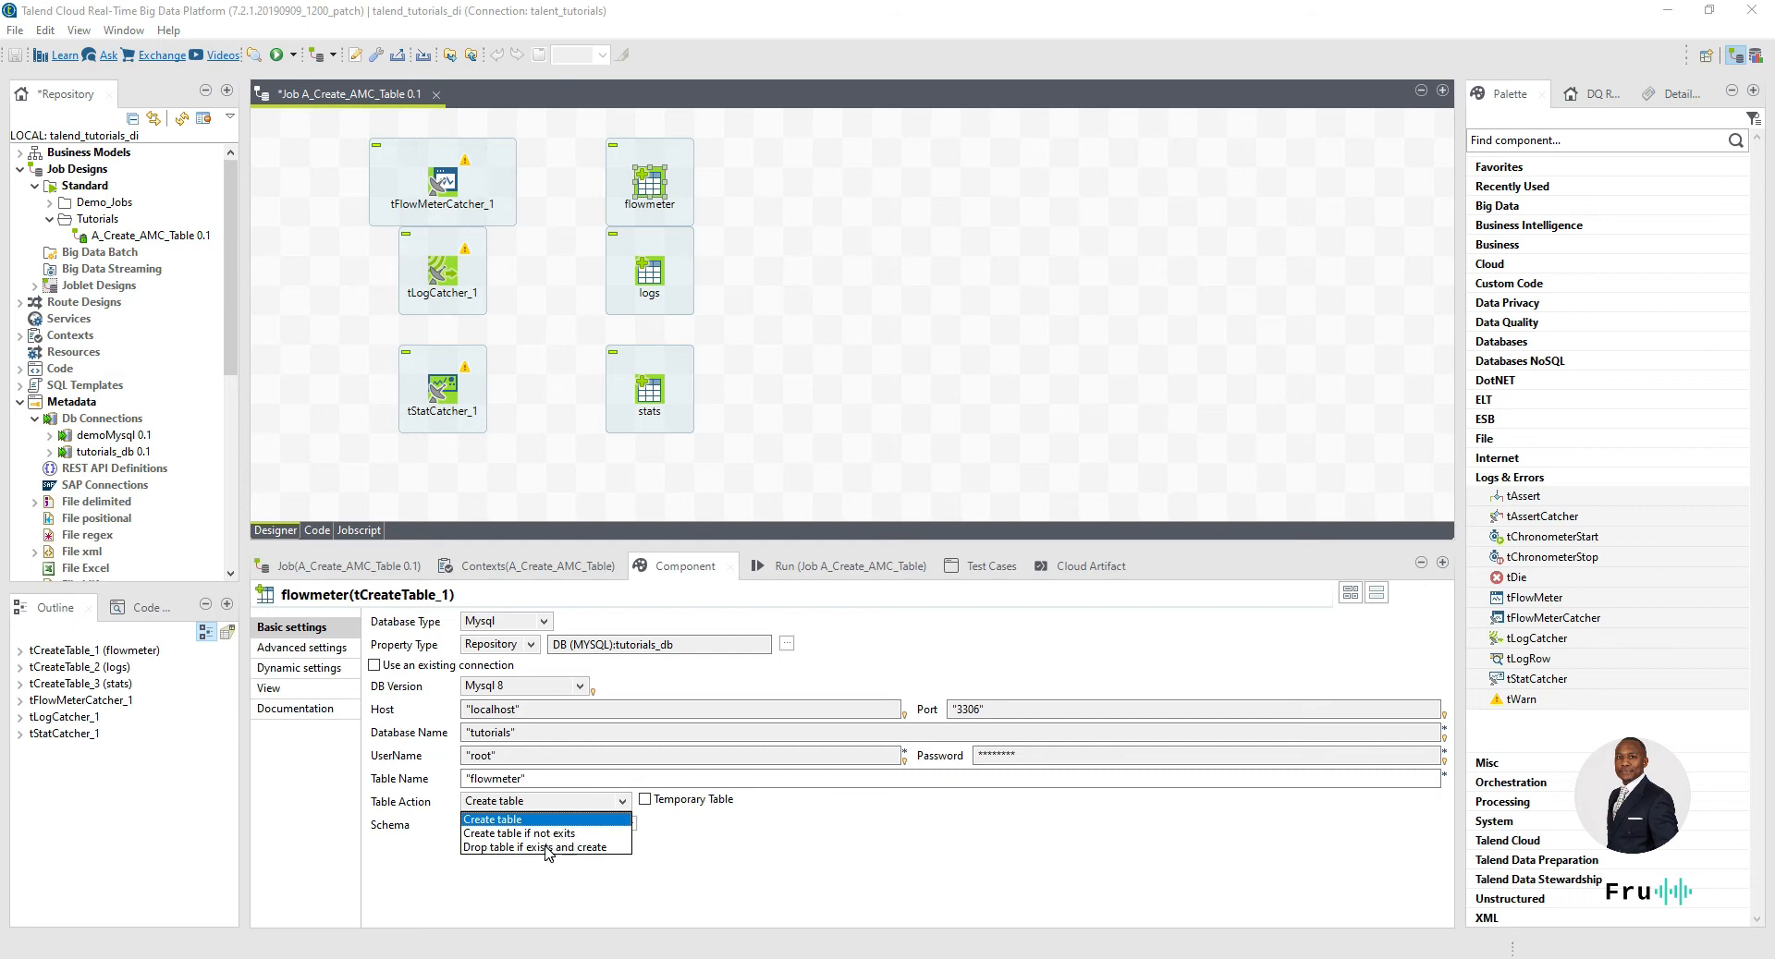
left_click(531, 821)
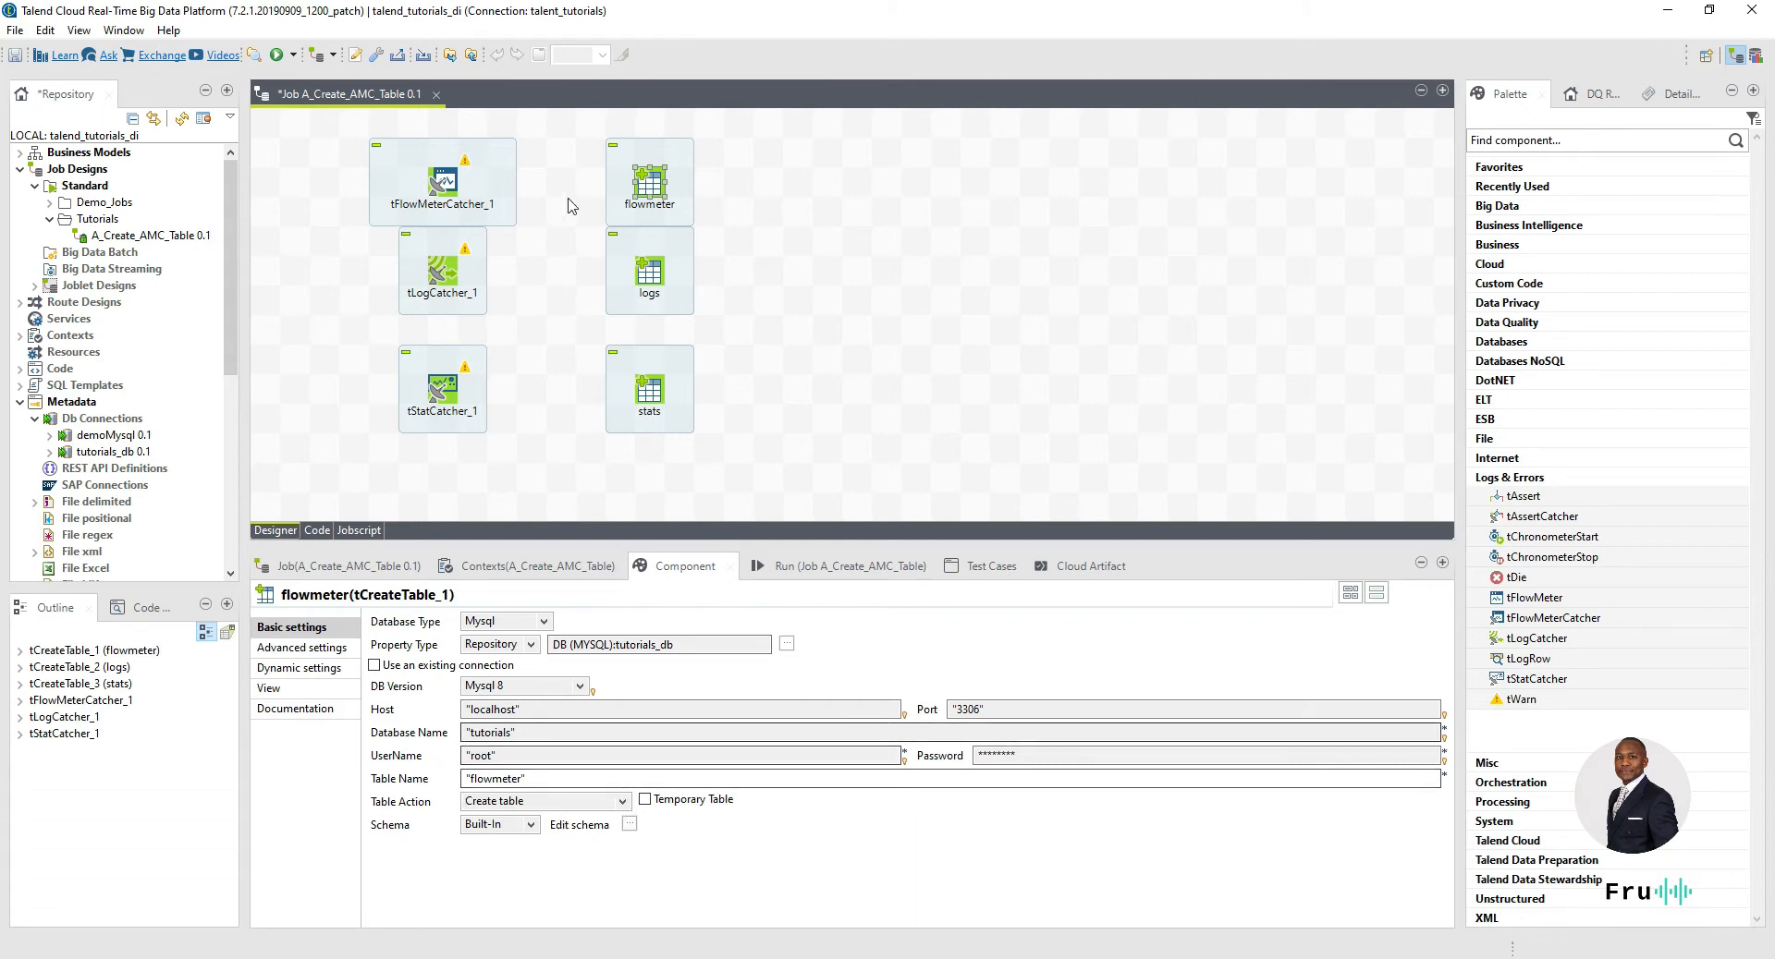
- Copy all columns from tFlowMeterCatcher_1's schema and paste them into the flowmeter component's schema
left_click(445, 179)
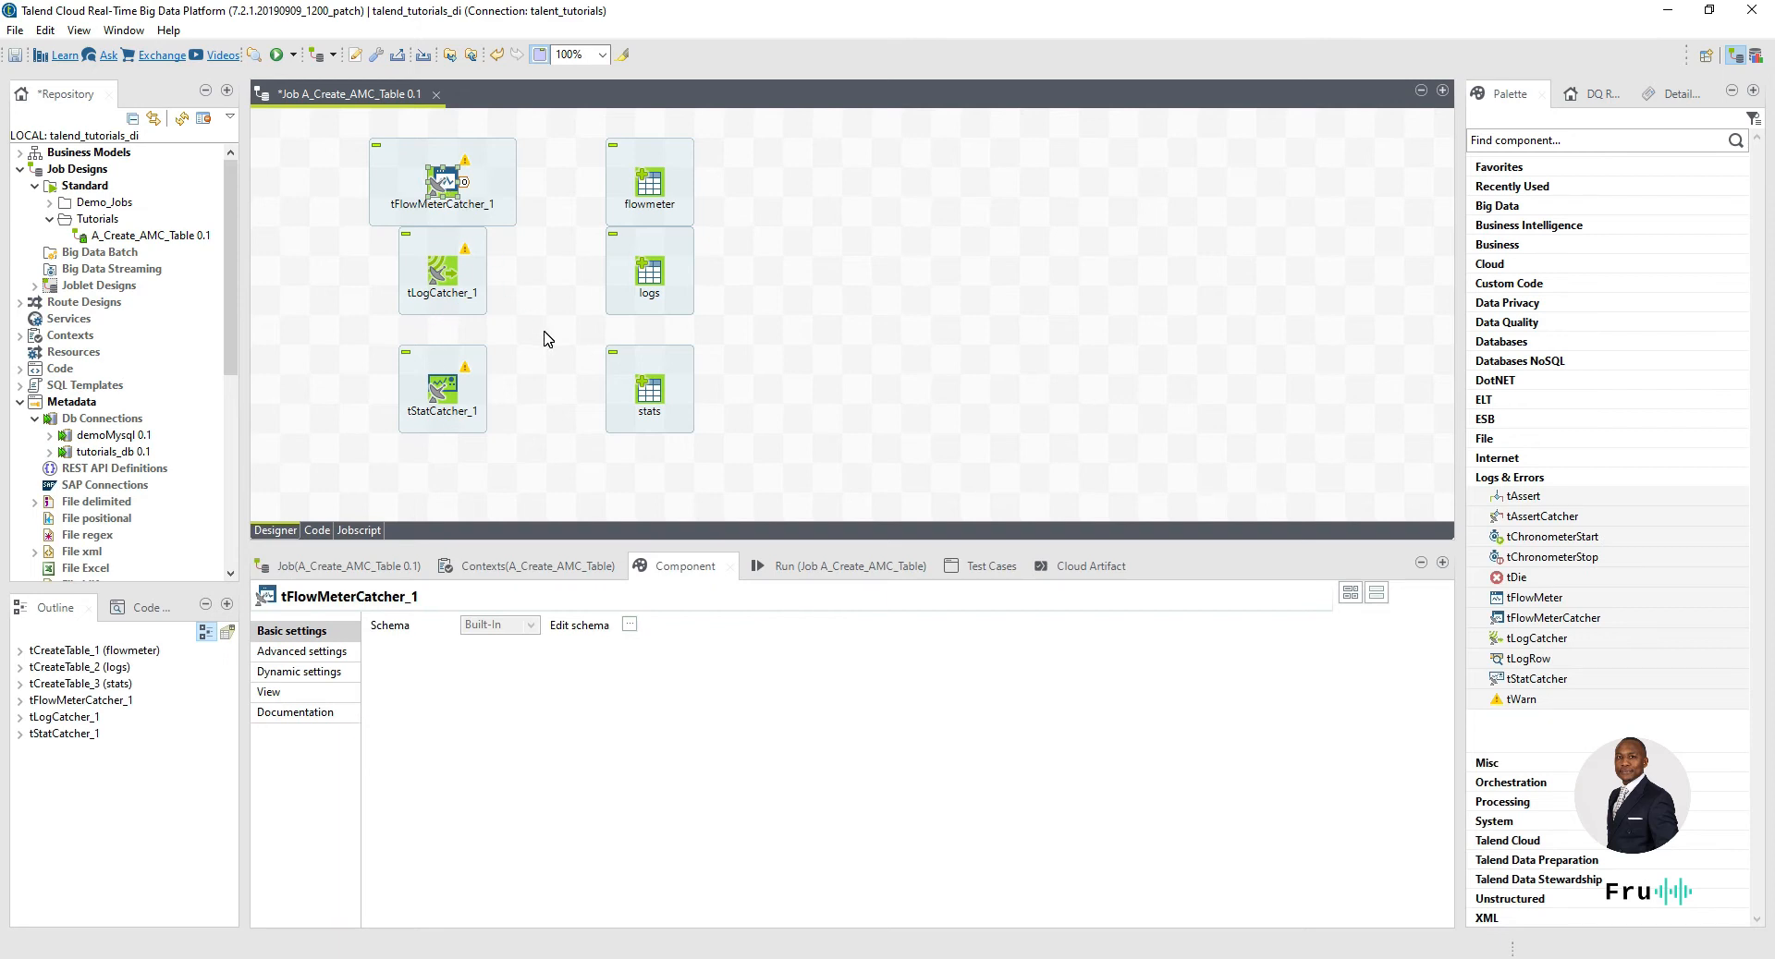
left_click(628, 625)
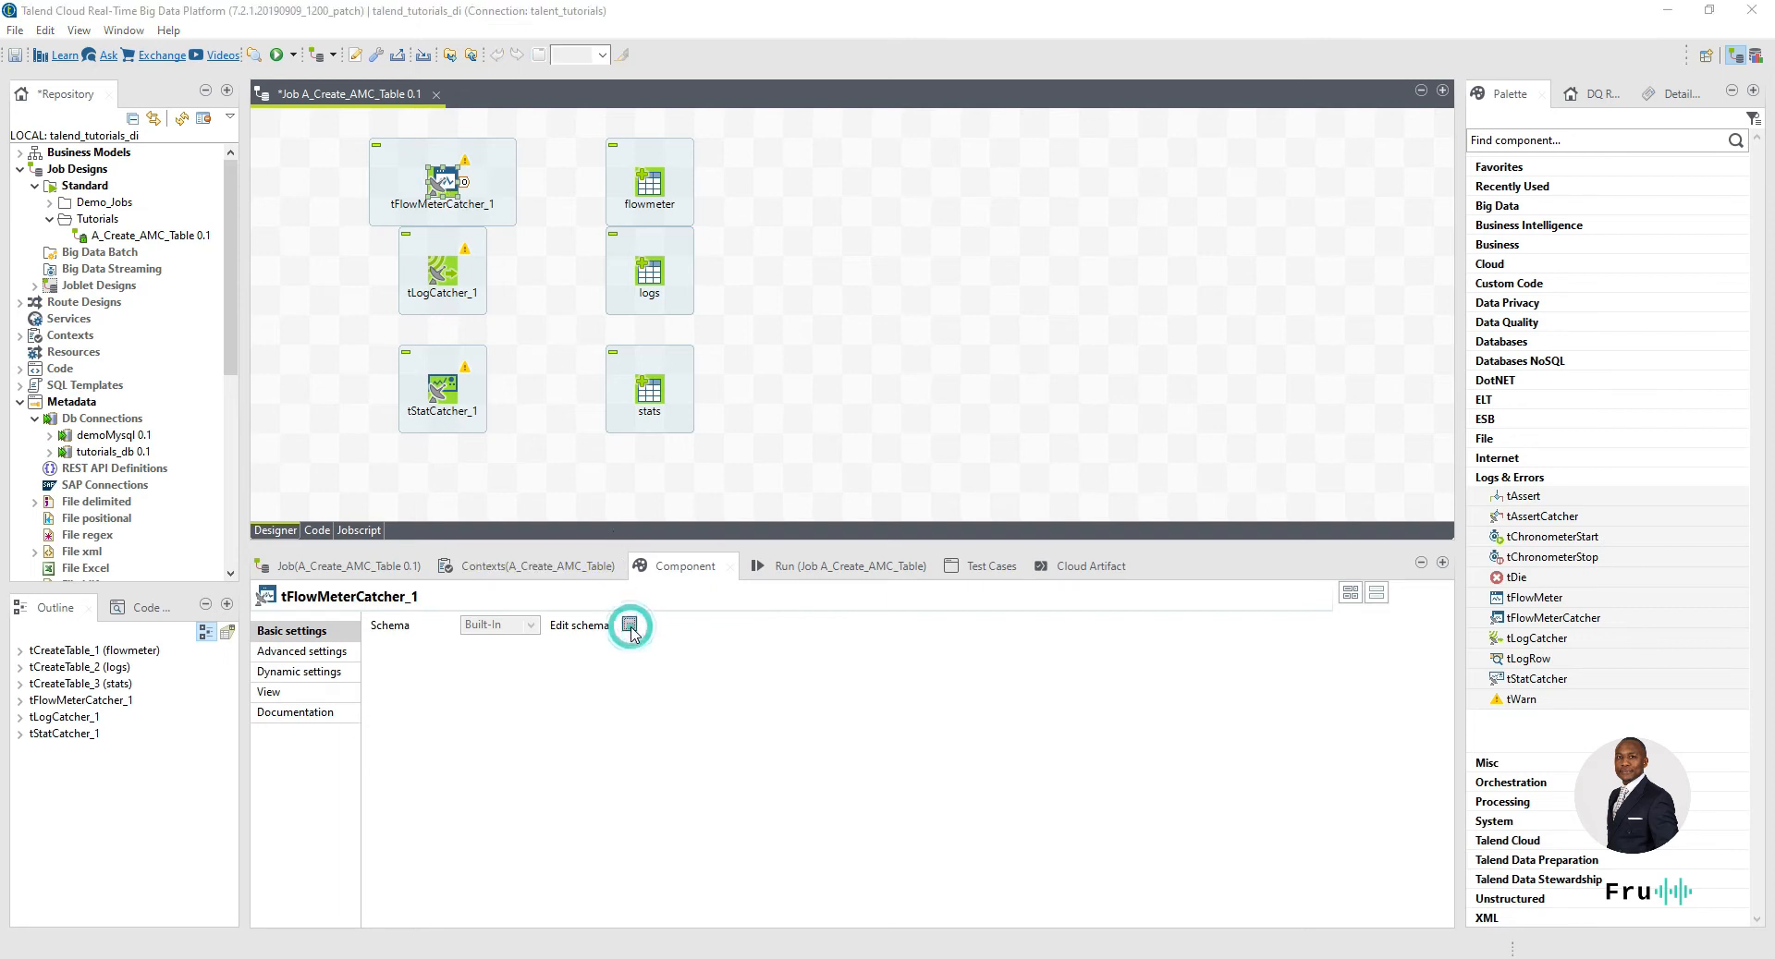
left_click_drag(524, 388, 809, 652)
left_click(492, 423)
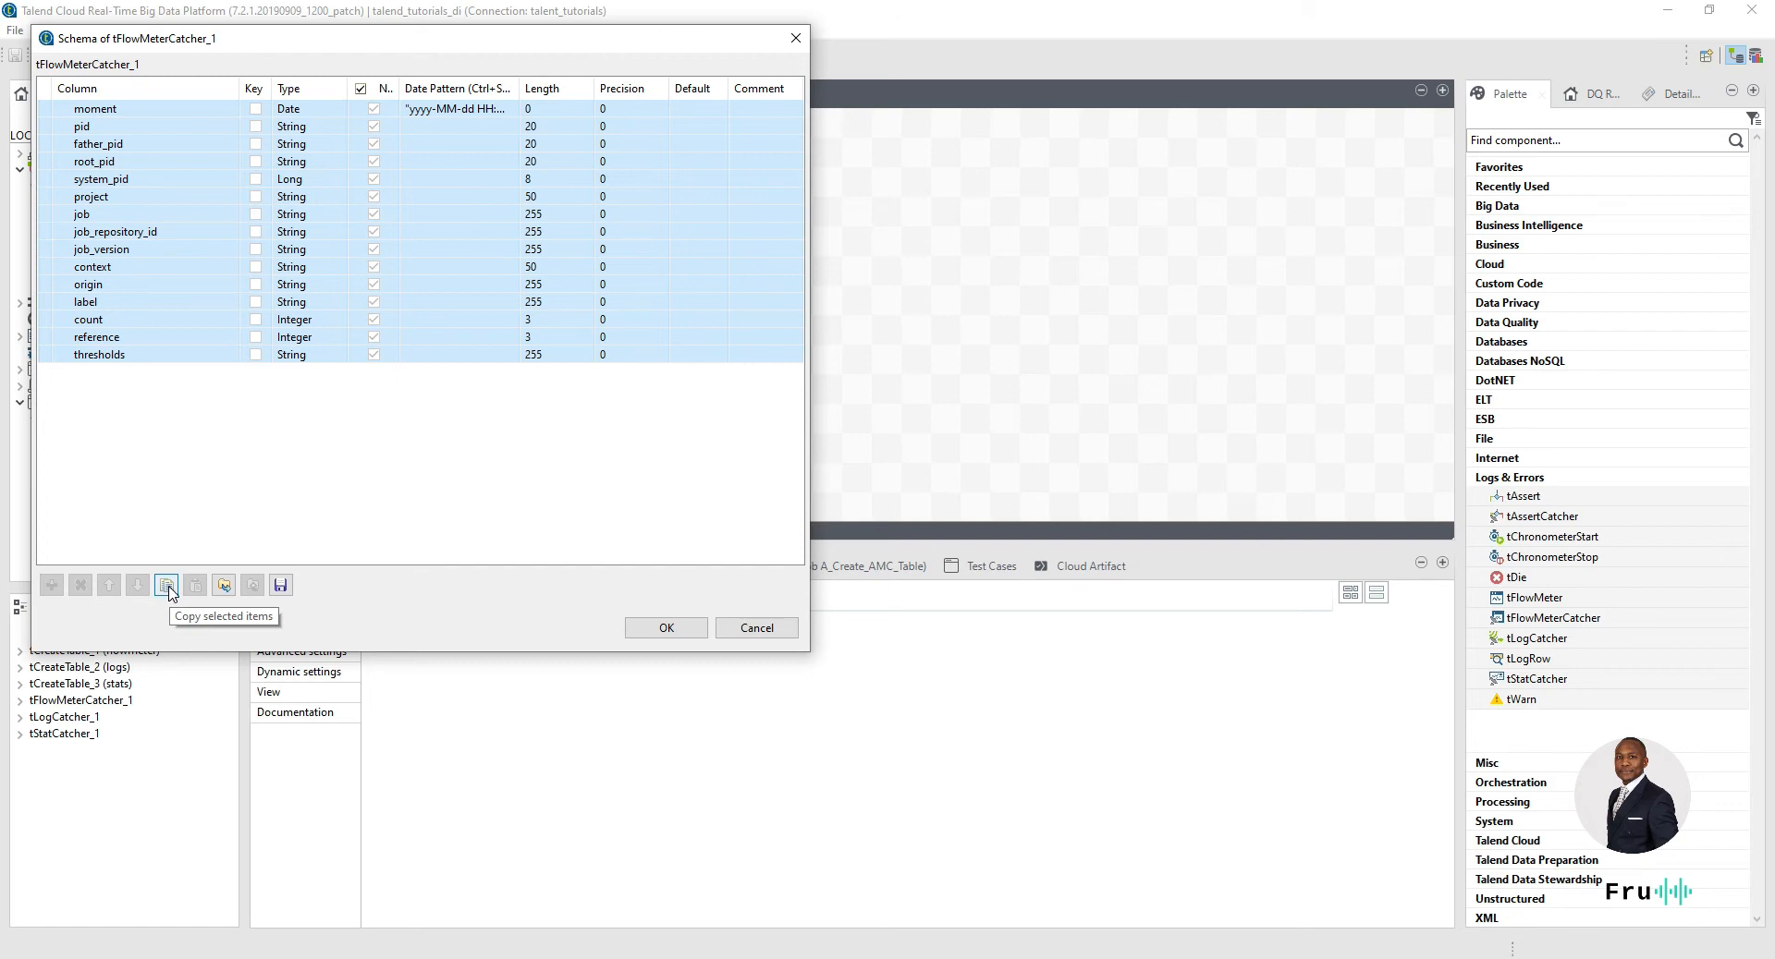
left_click(680, 628)
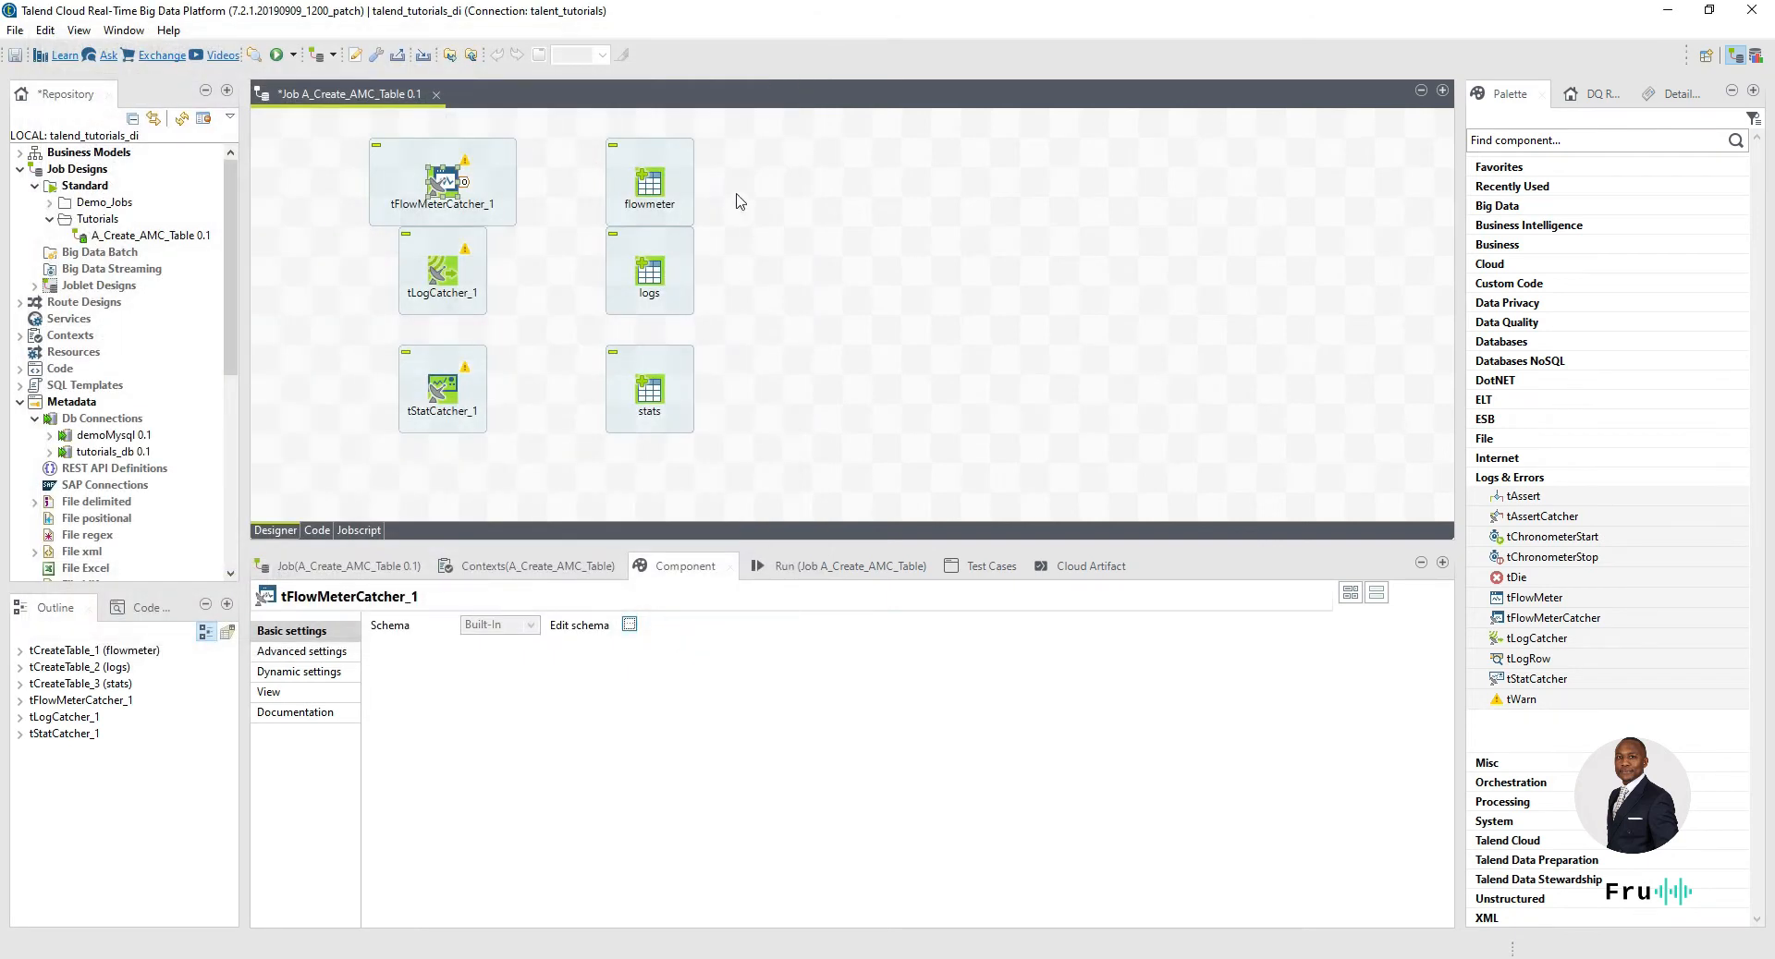
left_click(659, 185)
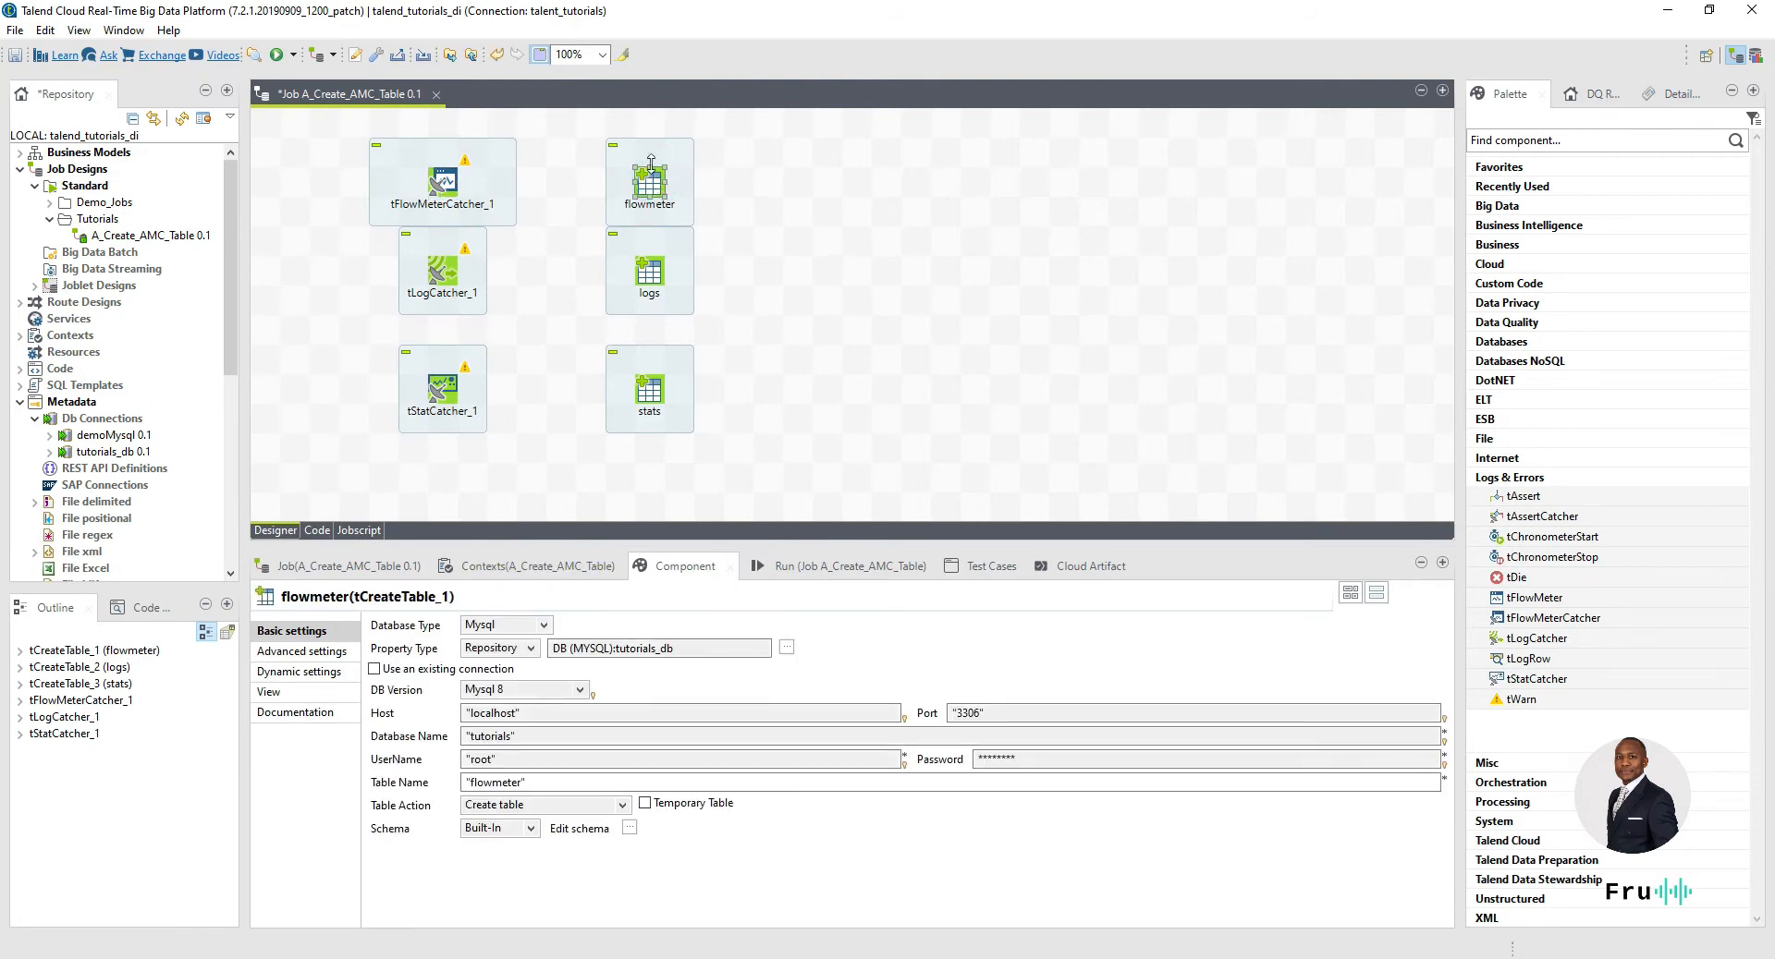
left_click(629, 828)
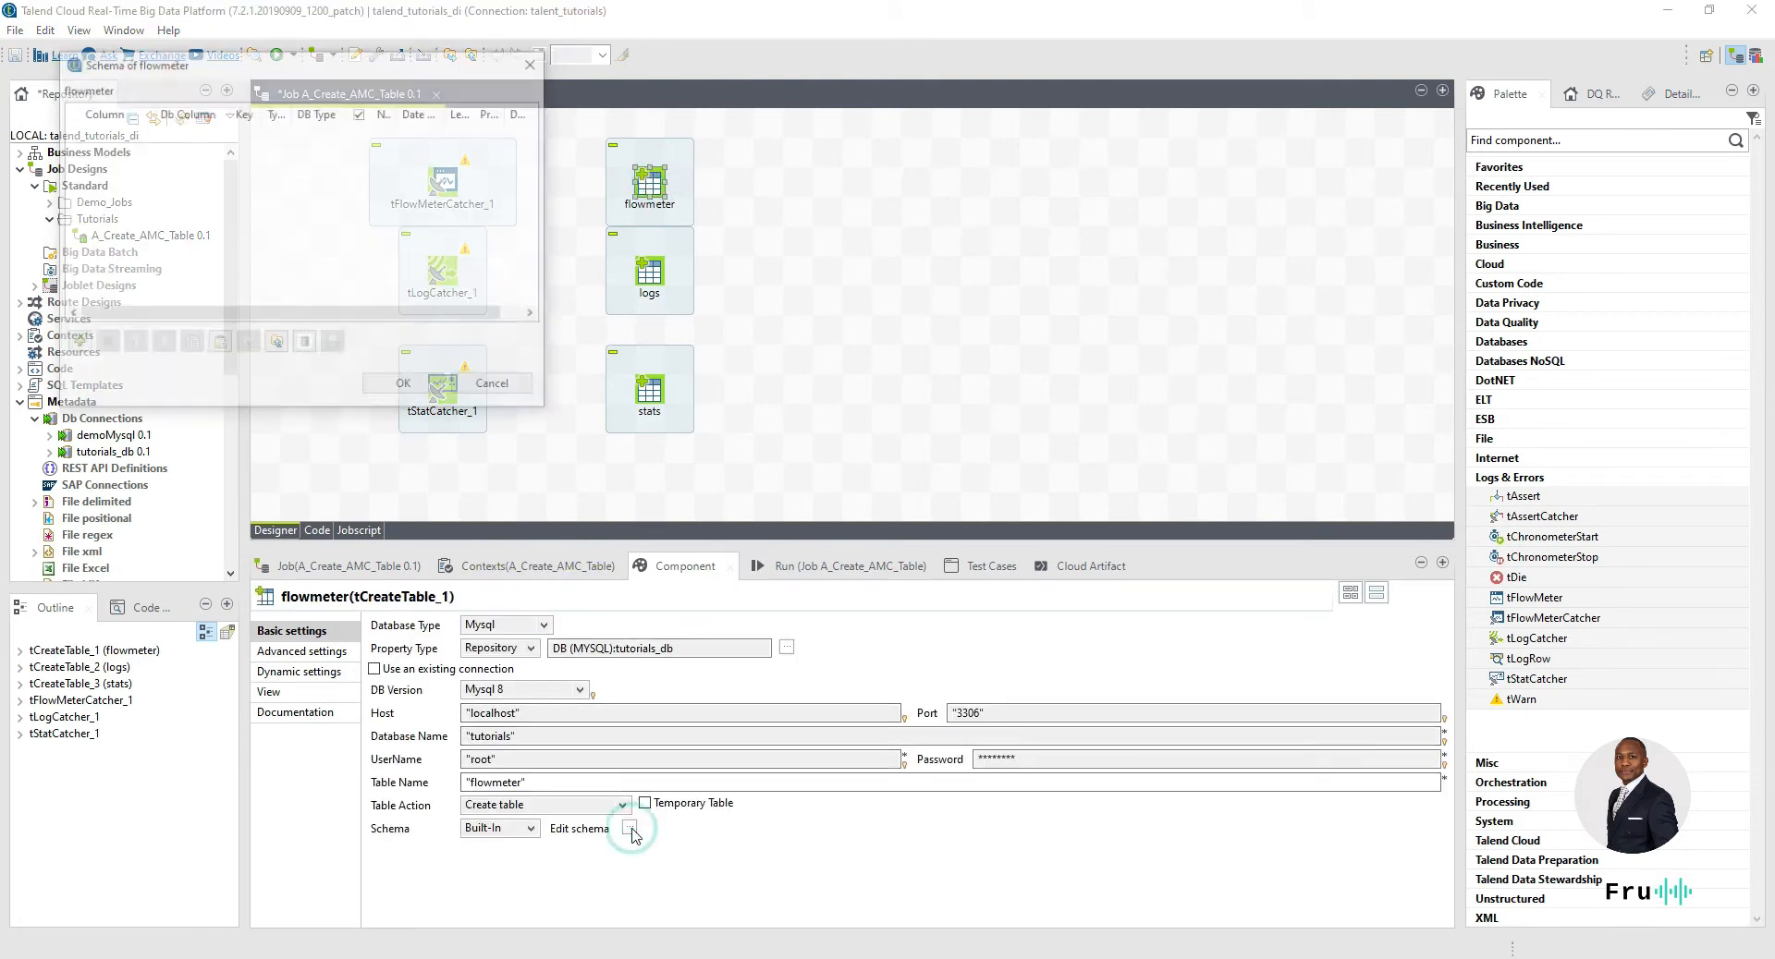
left_click(220, 345)
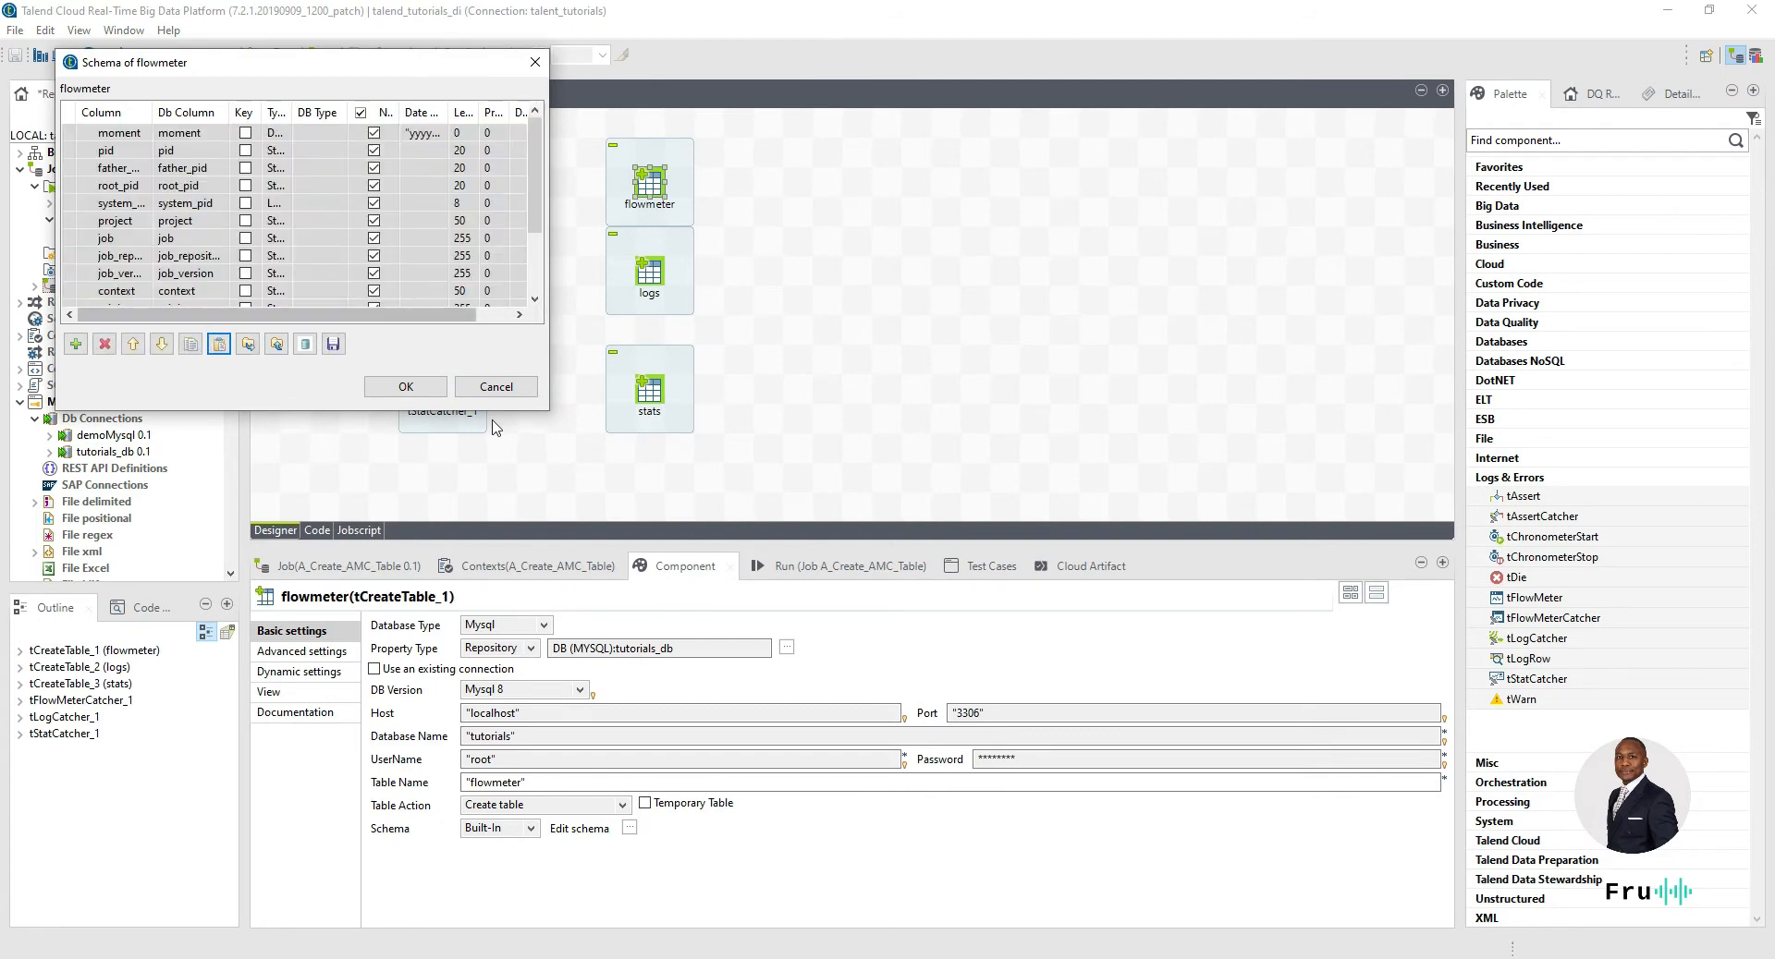
left_click(405, 386)
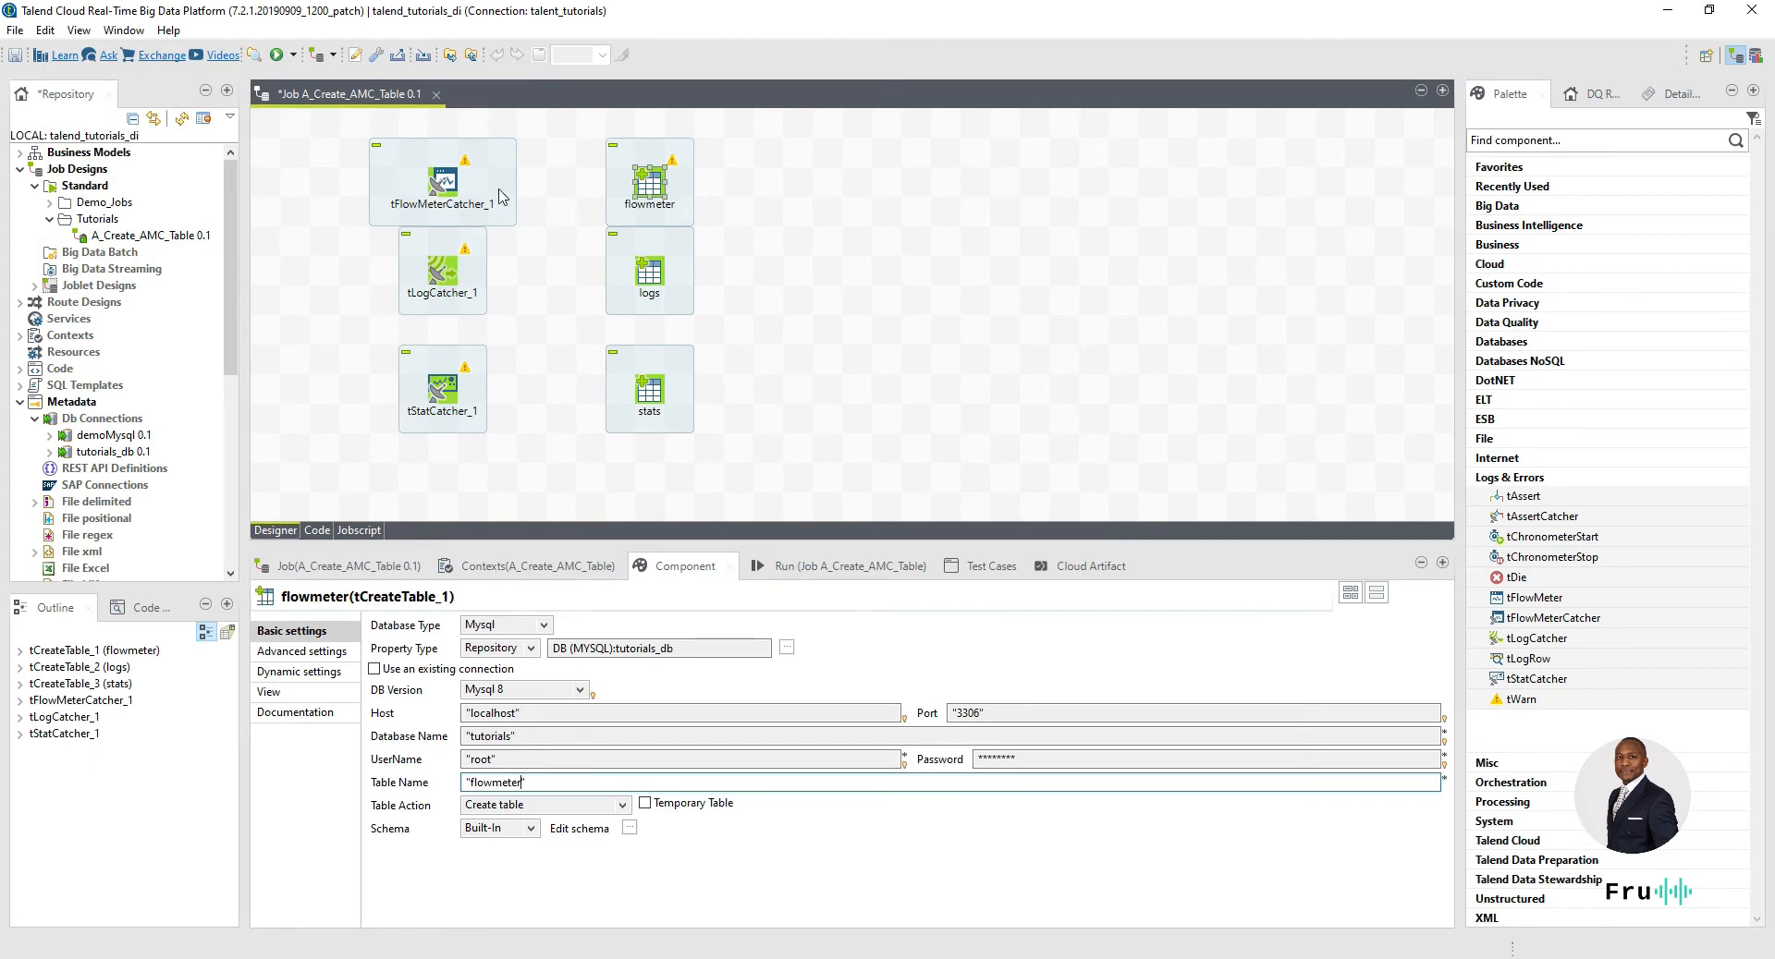
- Deactivate the tFlowMeterCatcher_1 component in the job
right_click(449, 184)
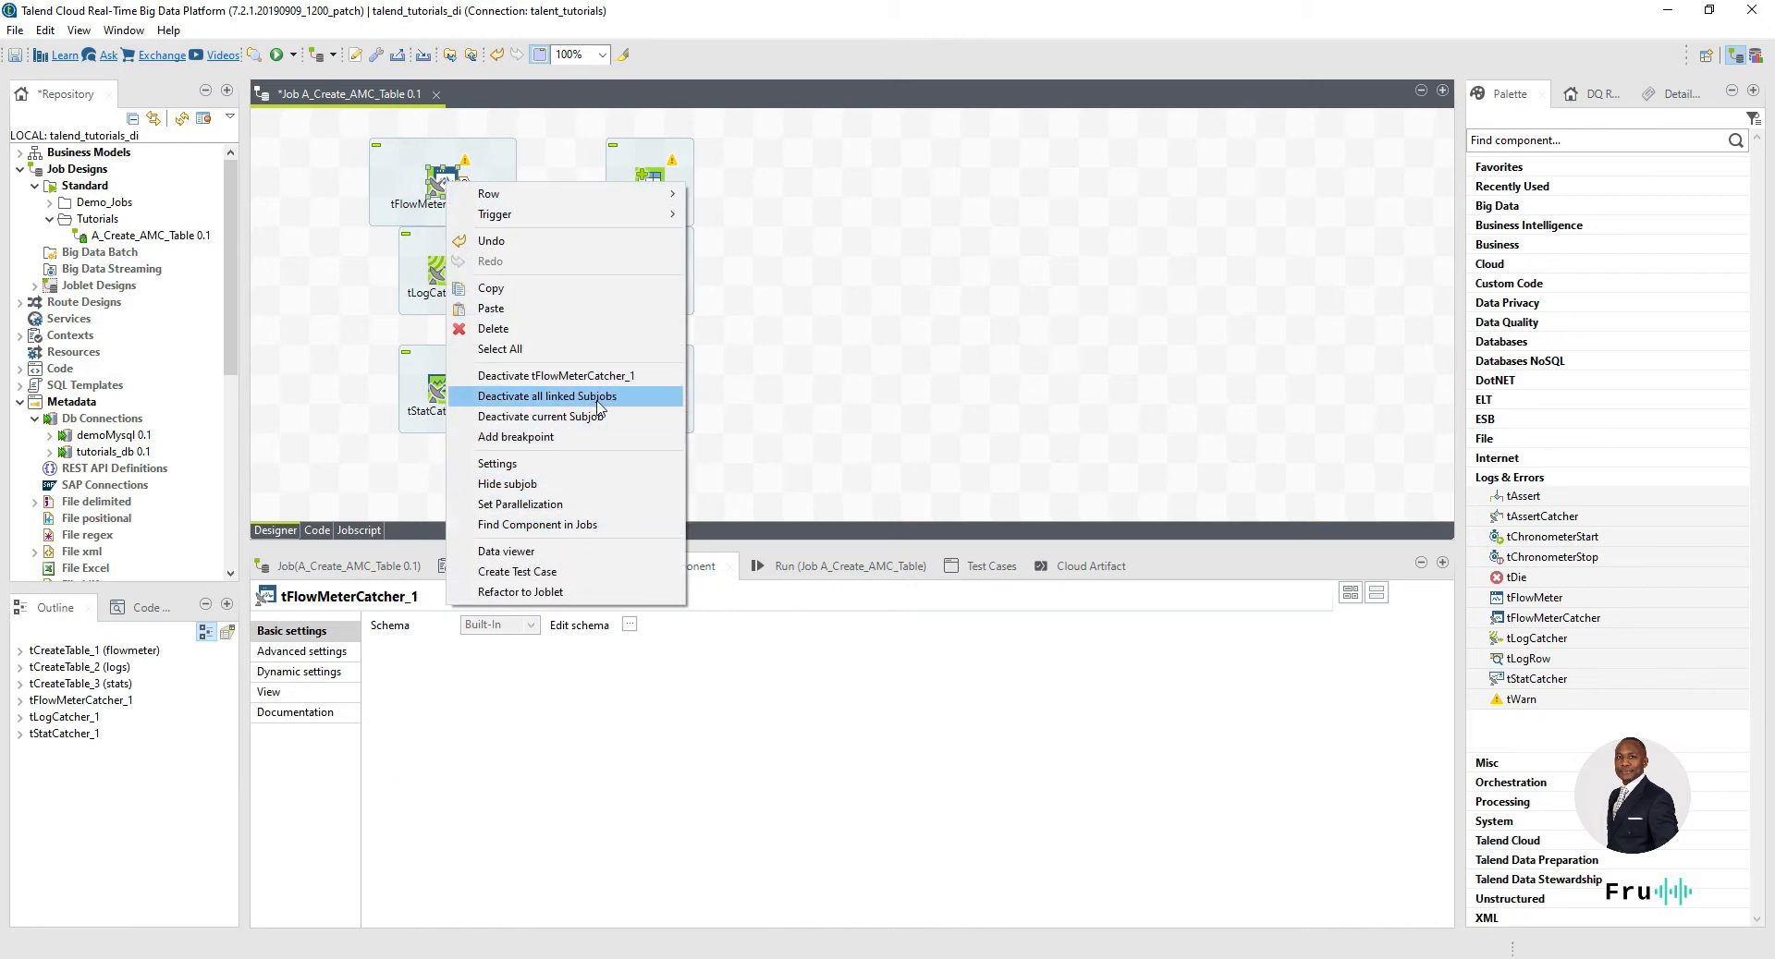
left_click(610, 376)
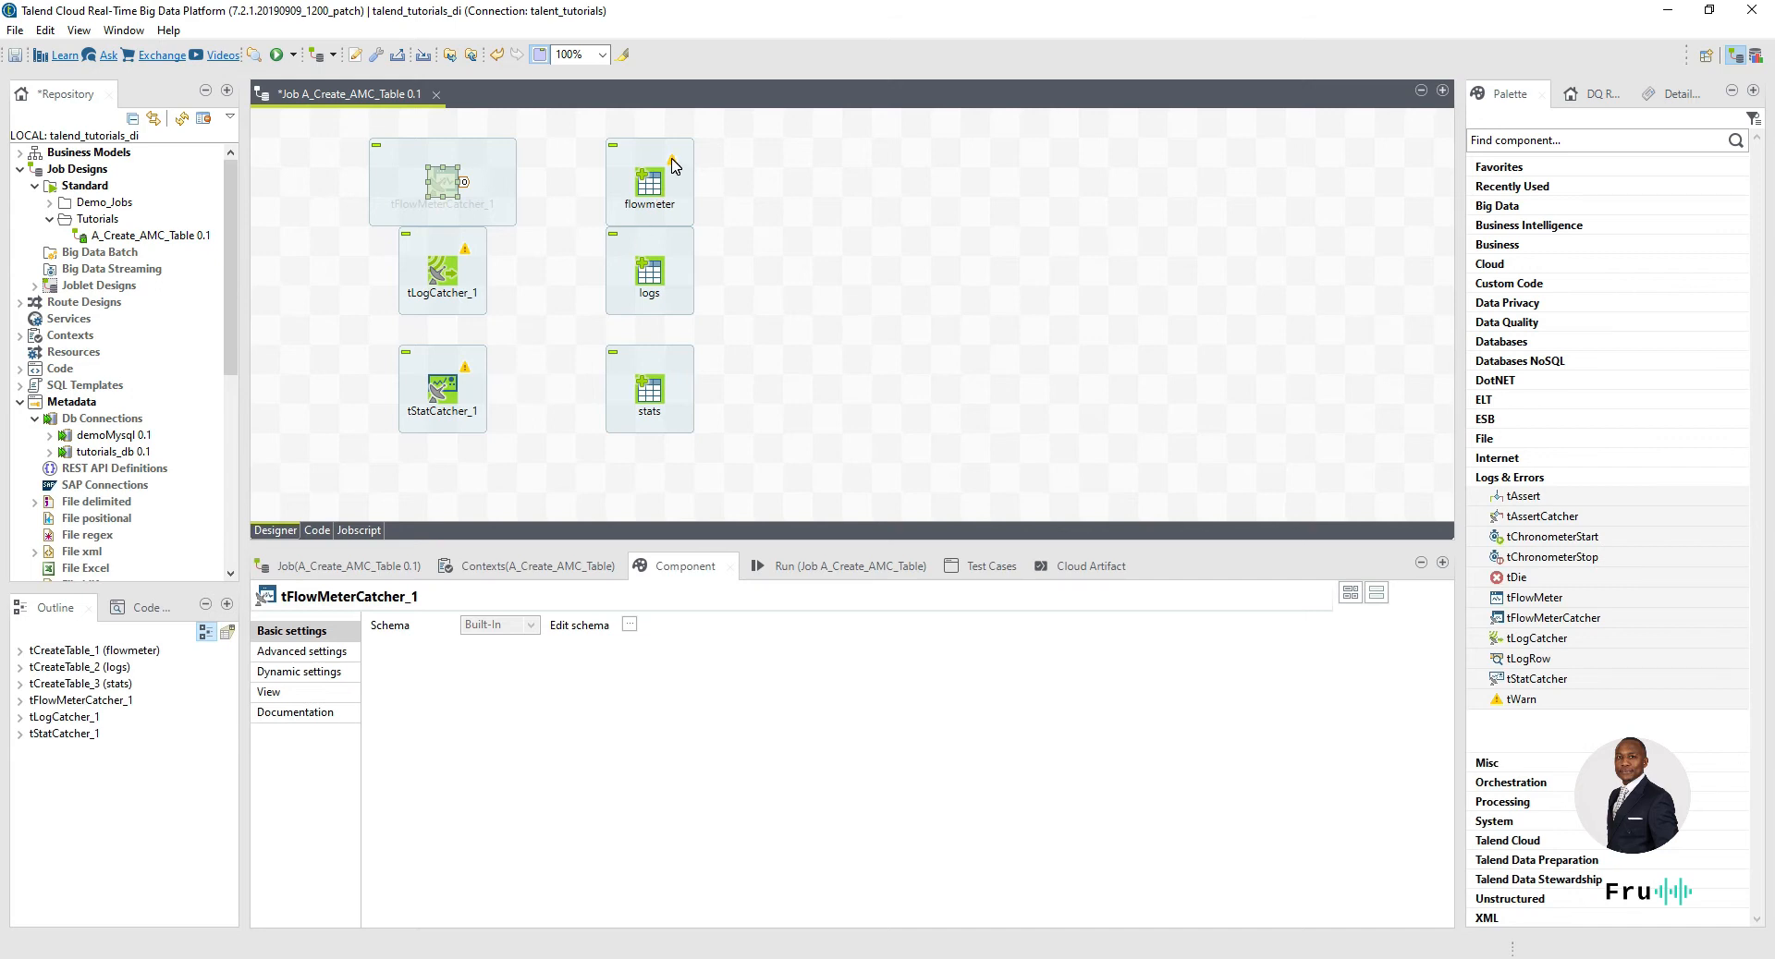
mouse_move(673, 165)
- Copy all columns from tLogCatcher_1's schema and paste them into the logs component's schema
left_click(450, 281)
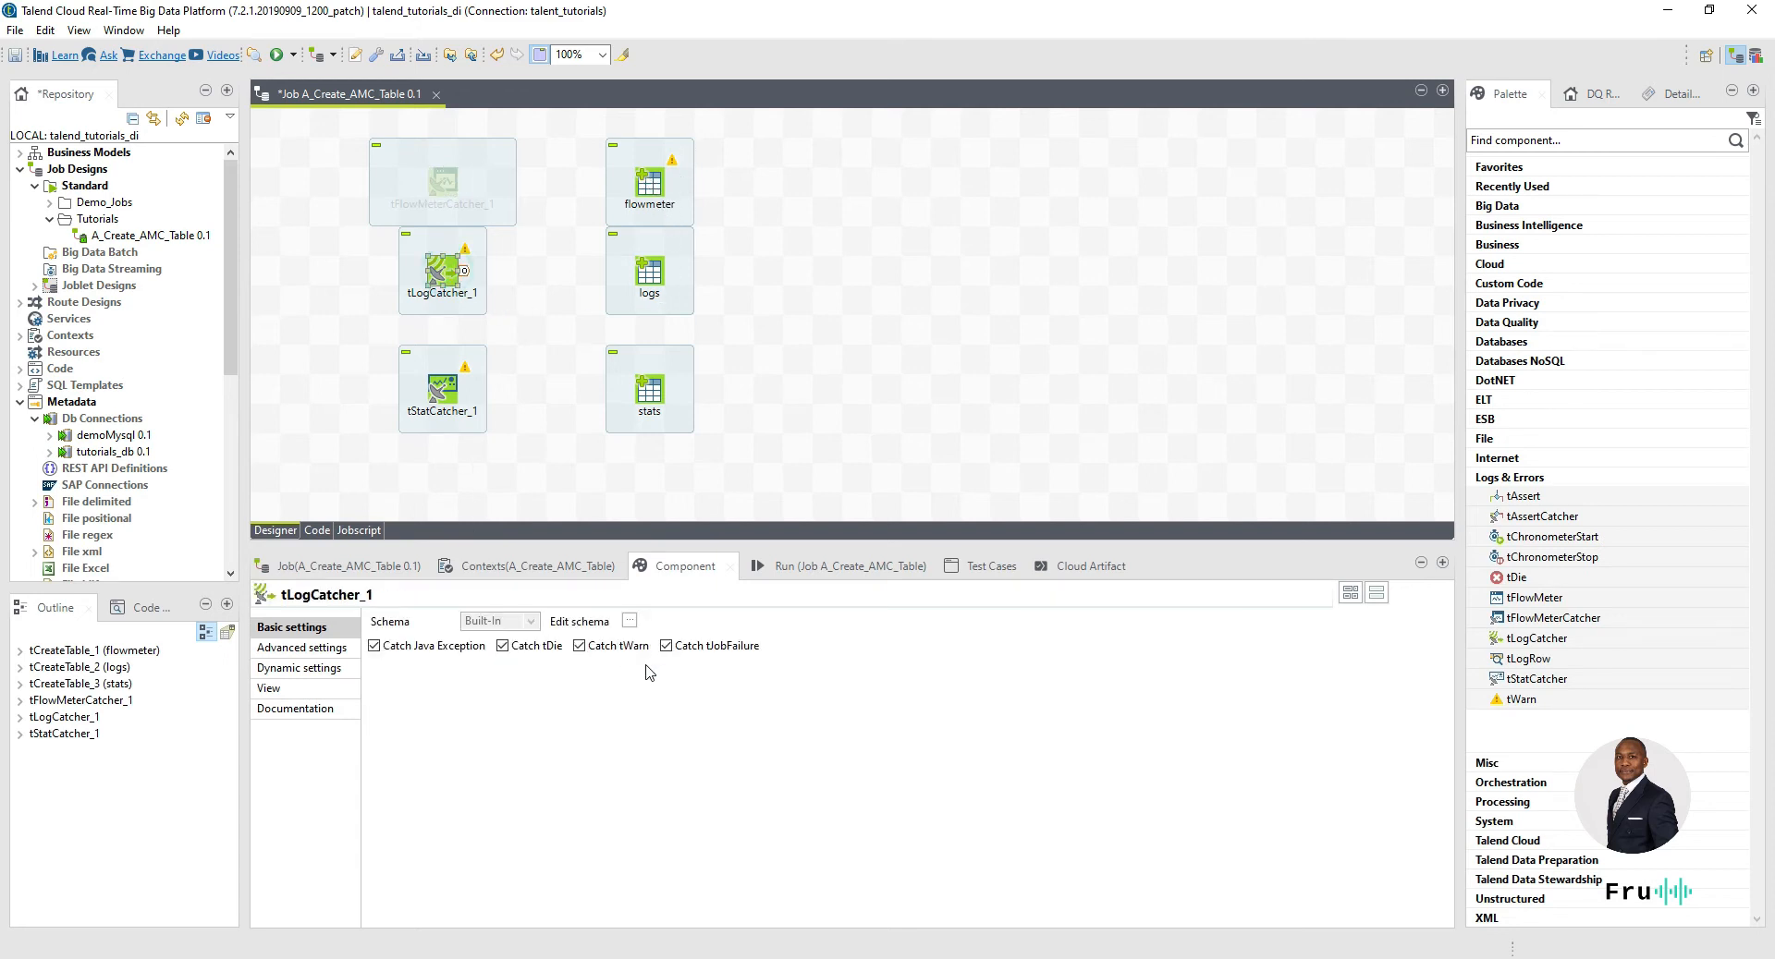
left_click(629, 621)
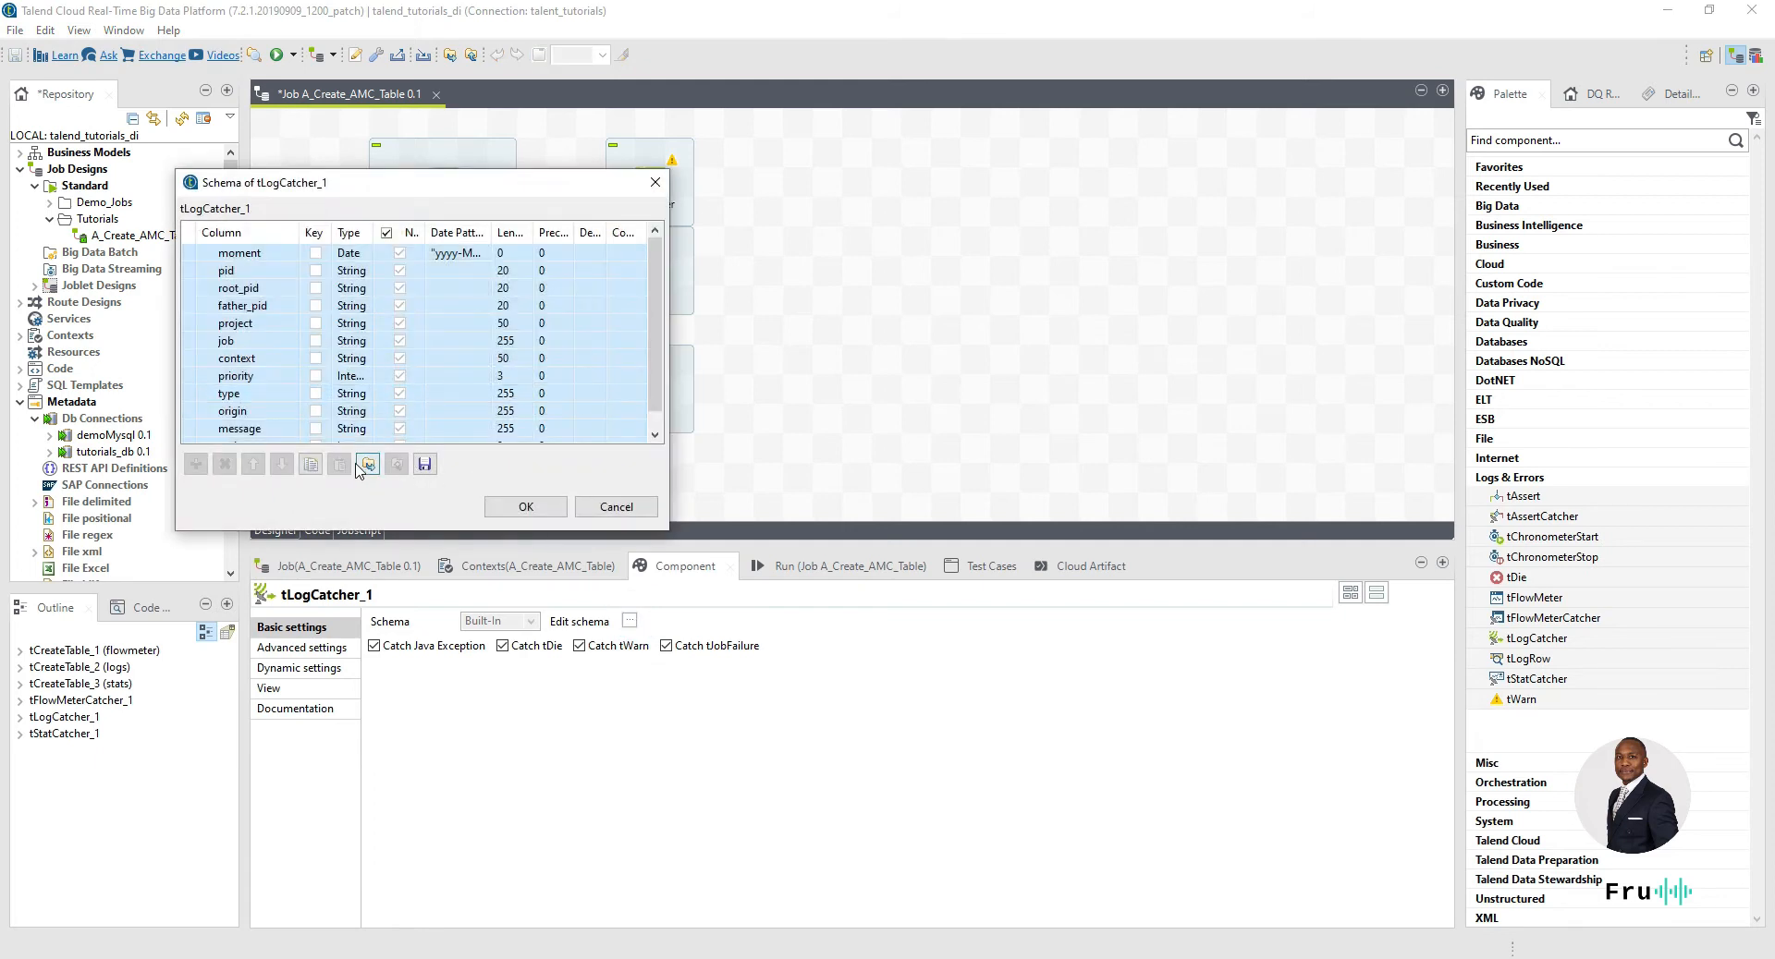
left_click(525, 506)
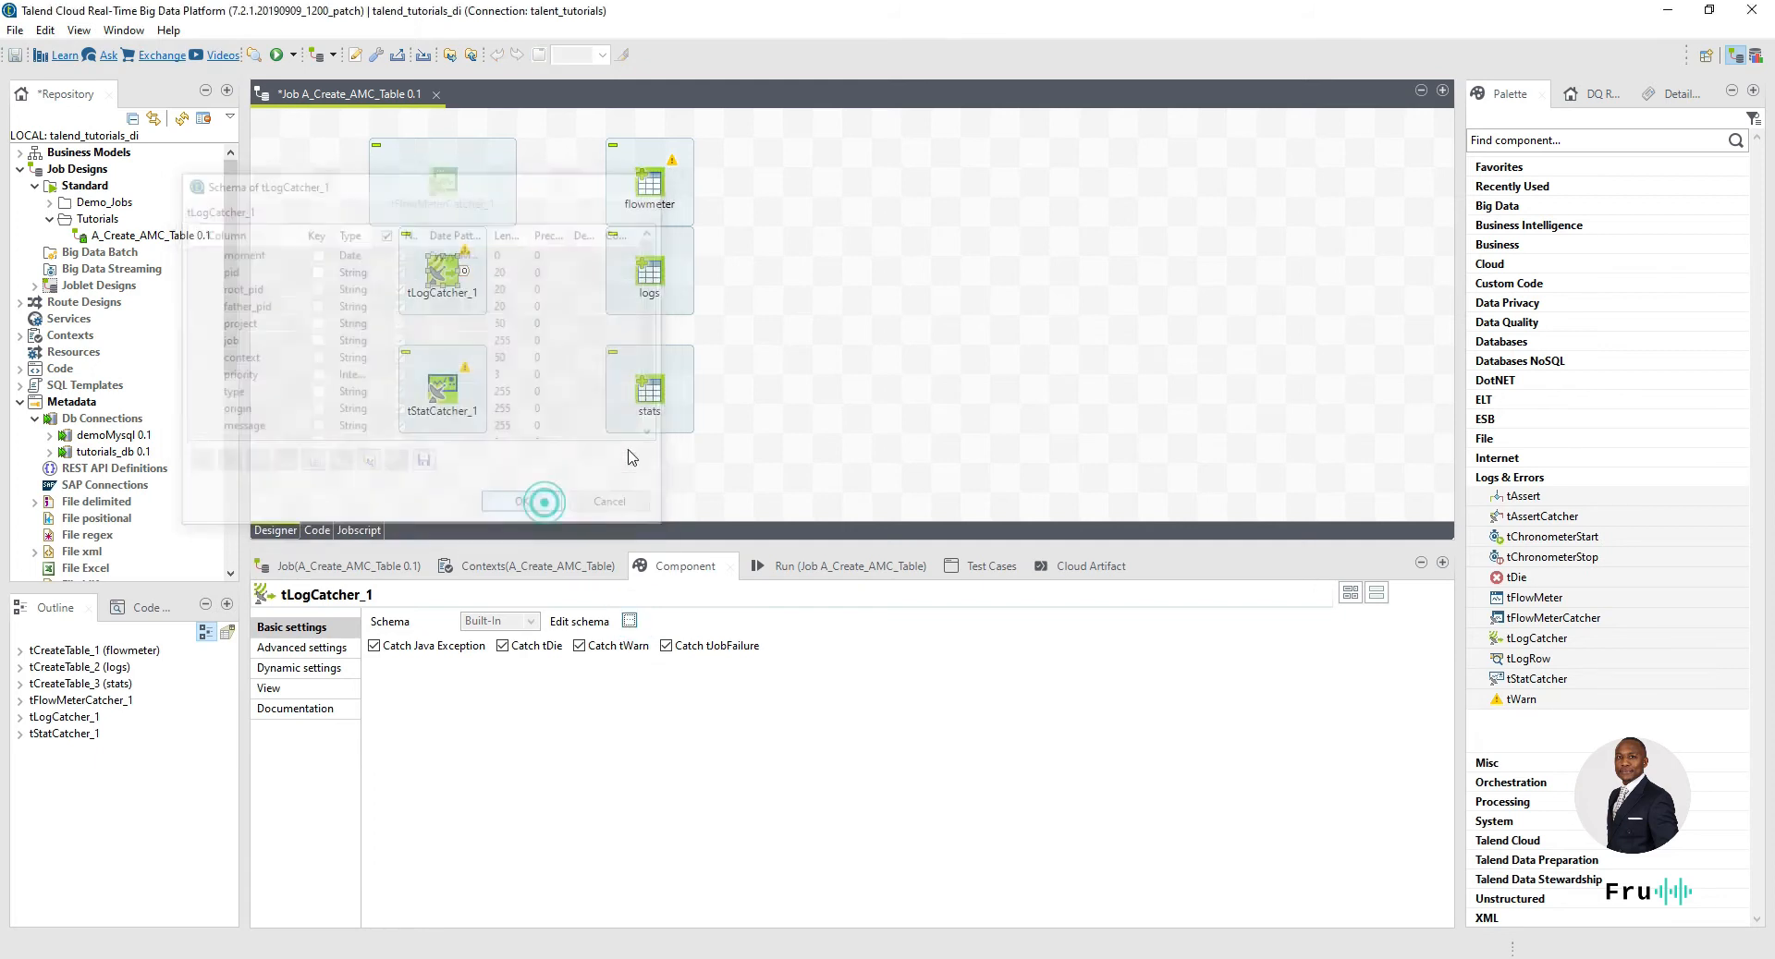
left_click(649, 271)
left_click(632, 825)
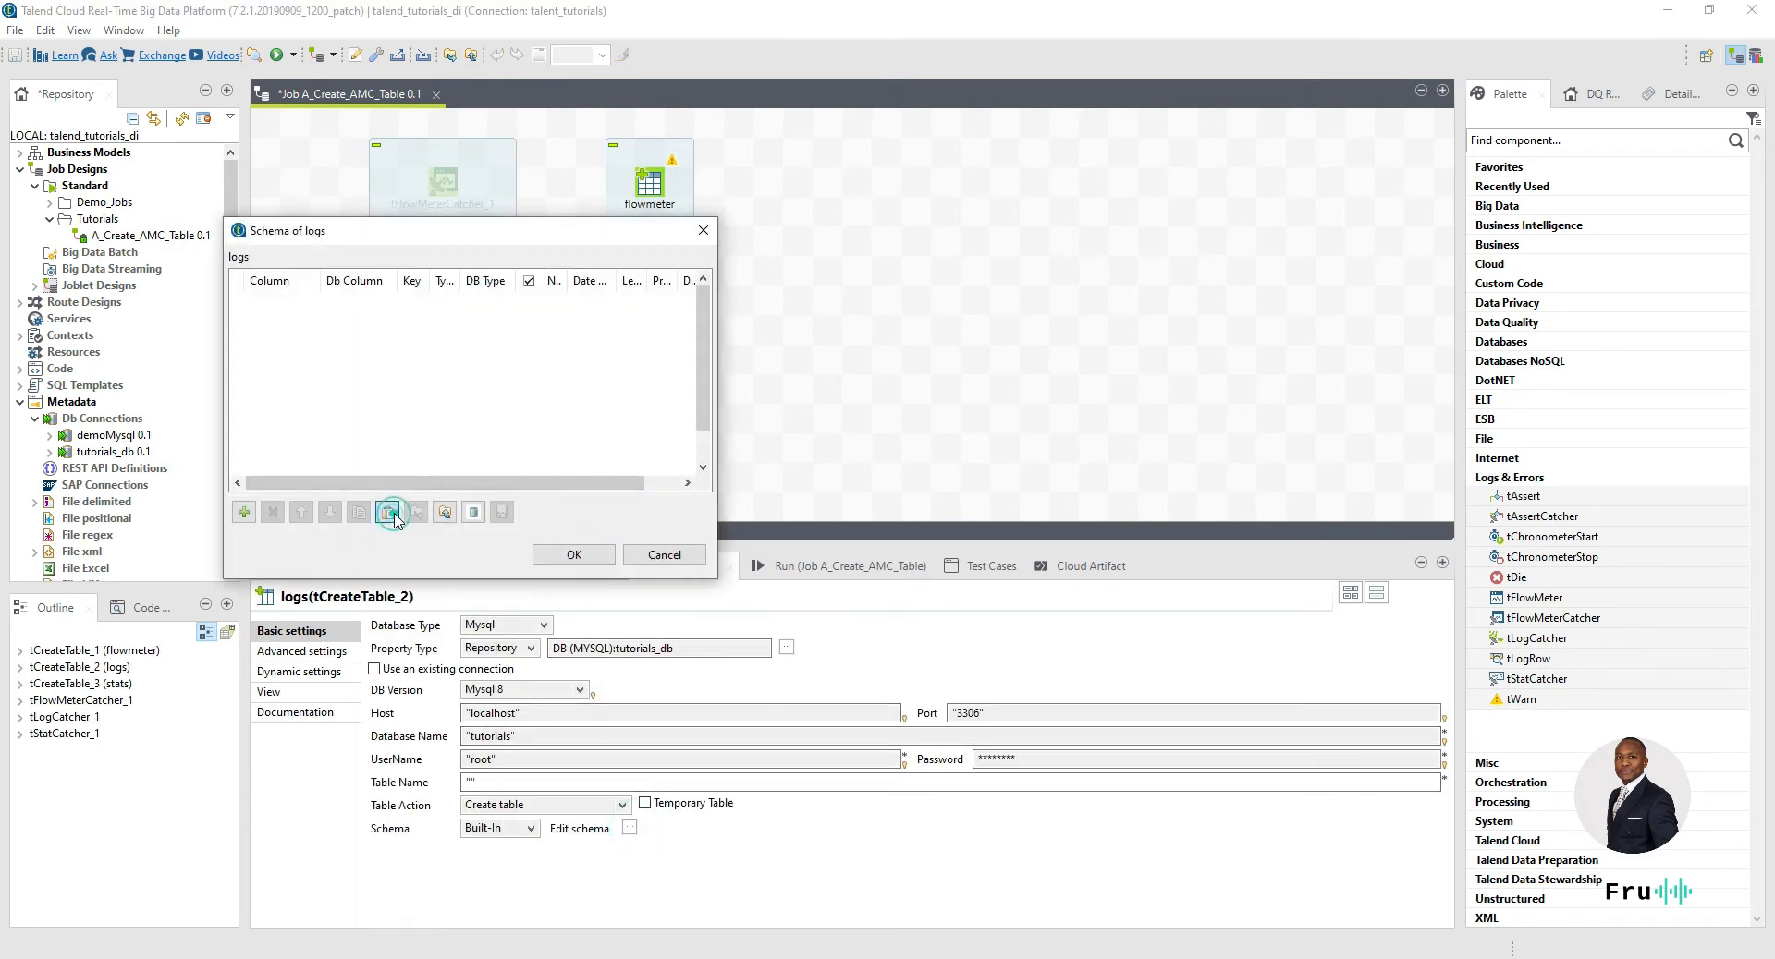
left_click(387, 512)
left_click(605, 558)
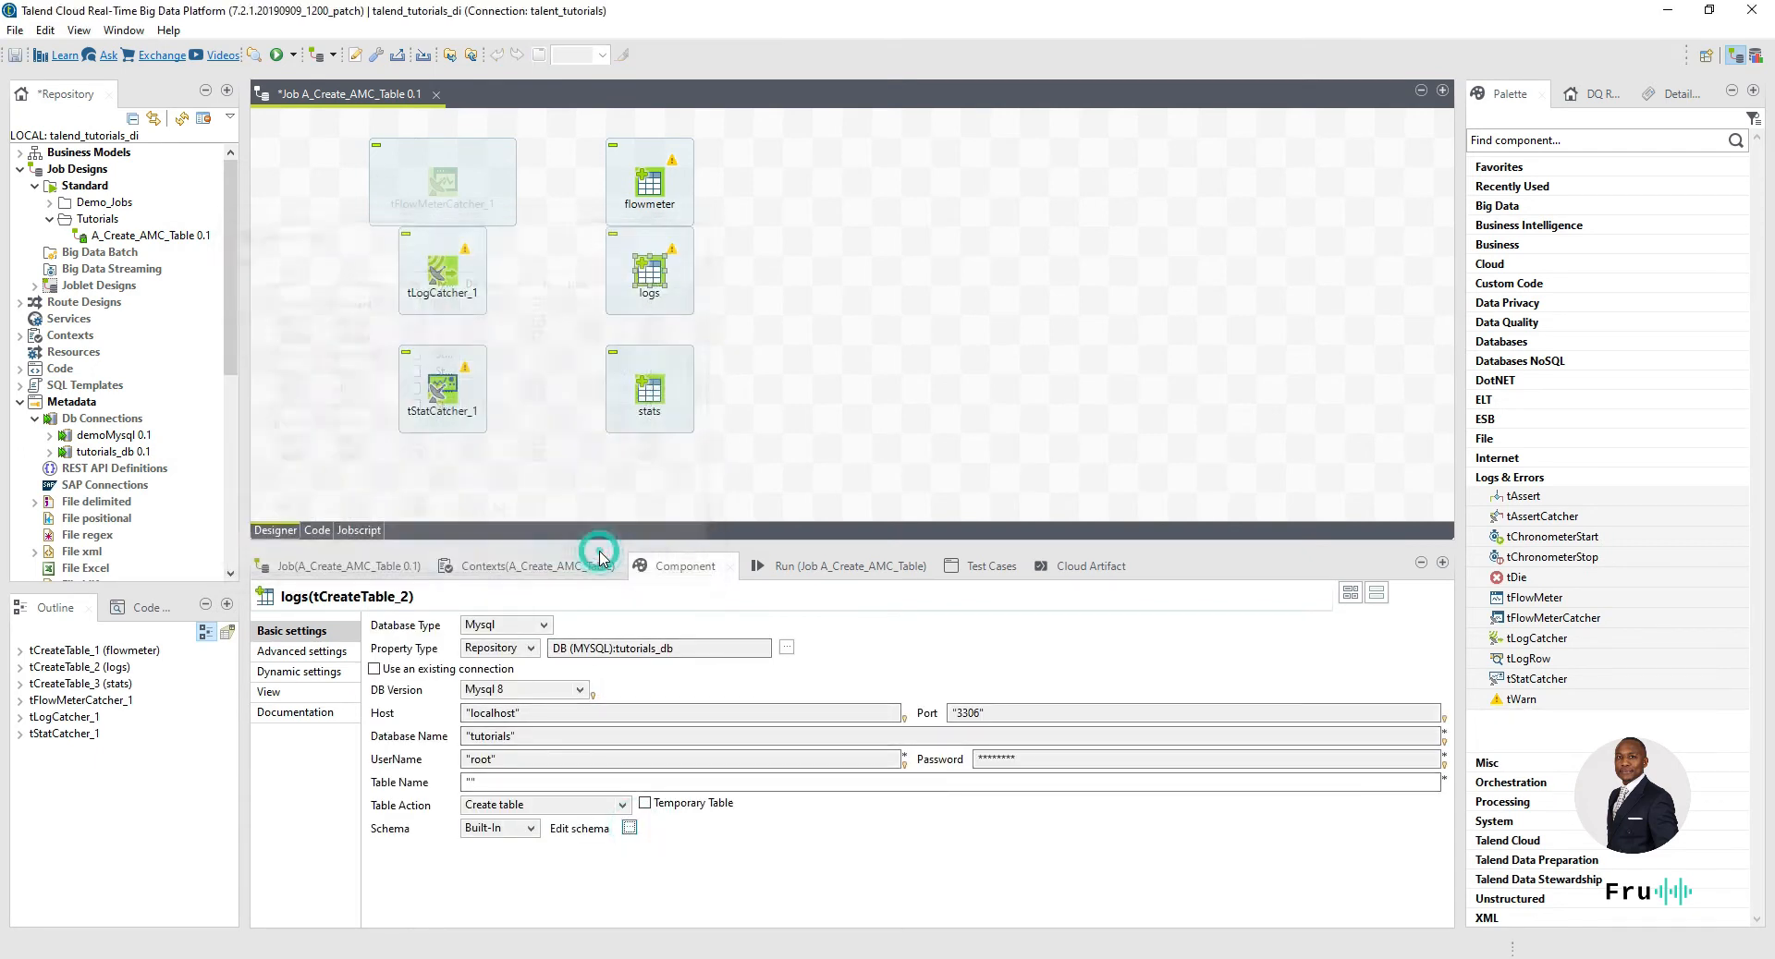
- Copy all columns from tStatCatcher_1's schema and paste them into the stats component's schema
left_click(444, 386)
left_click(629, 626)
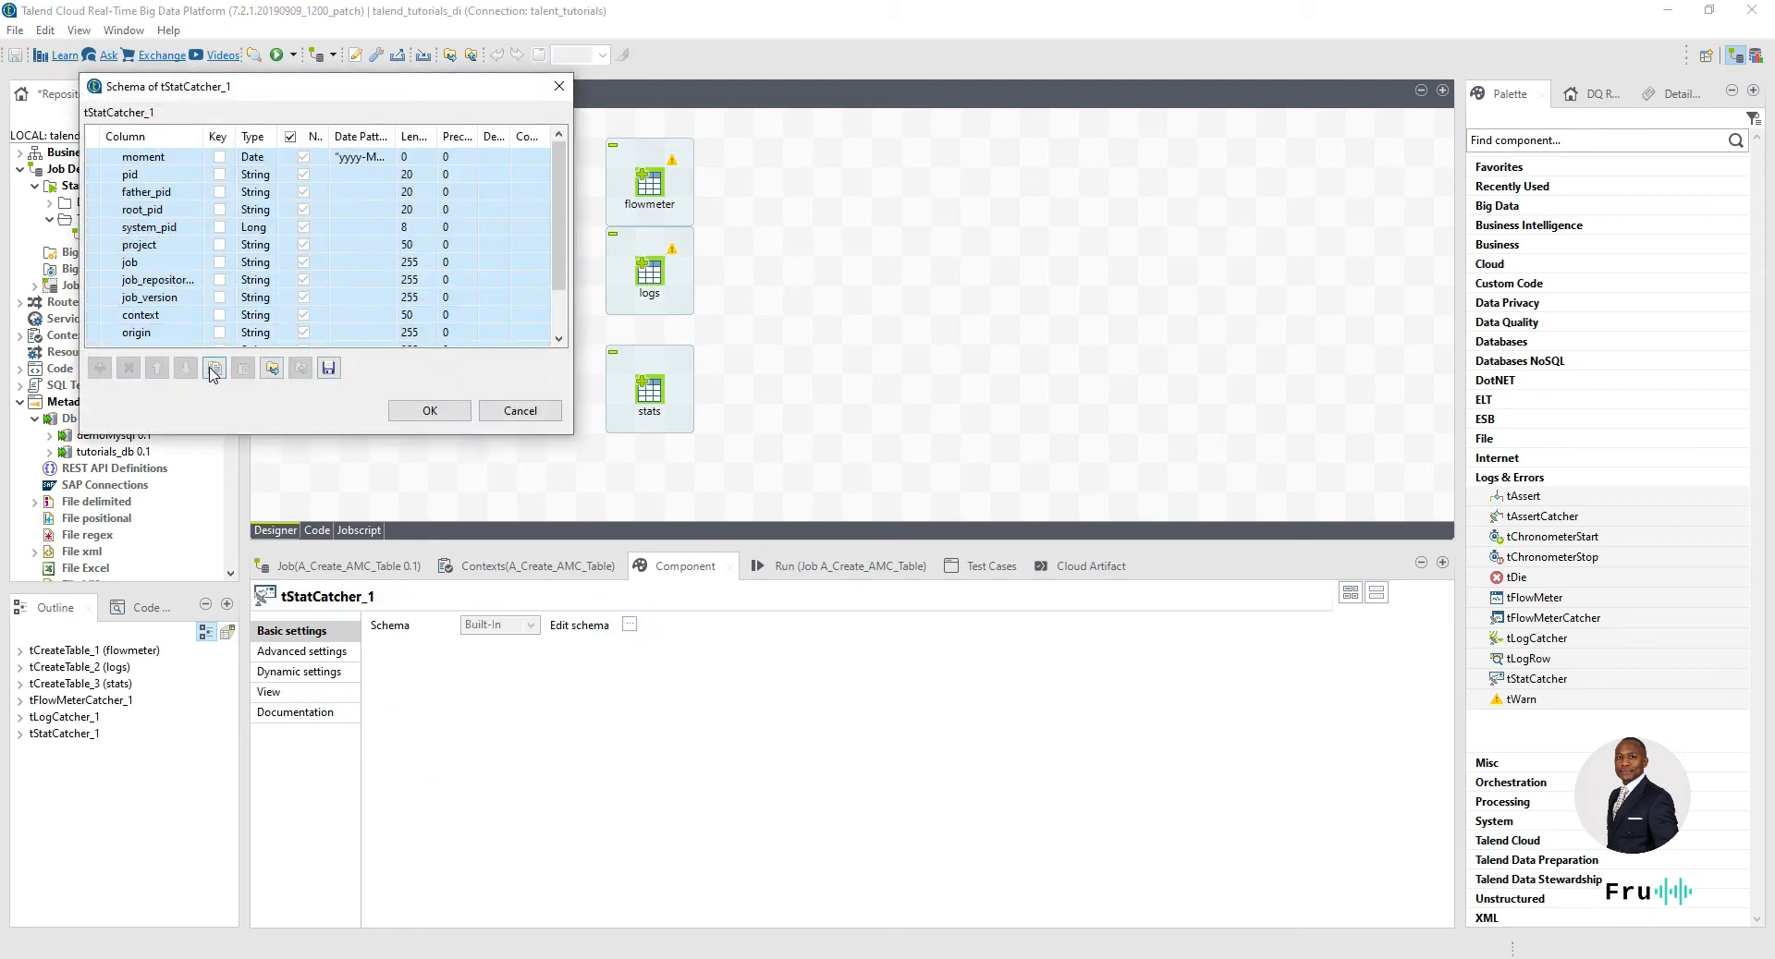
left_click(430, 410)
left_click(651, 410)
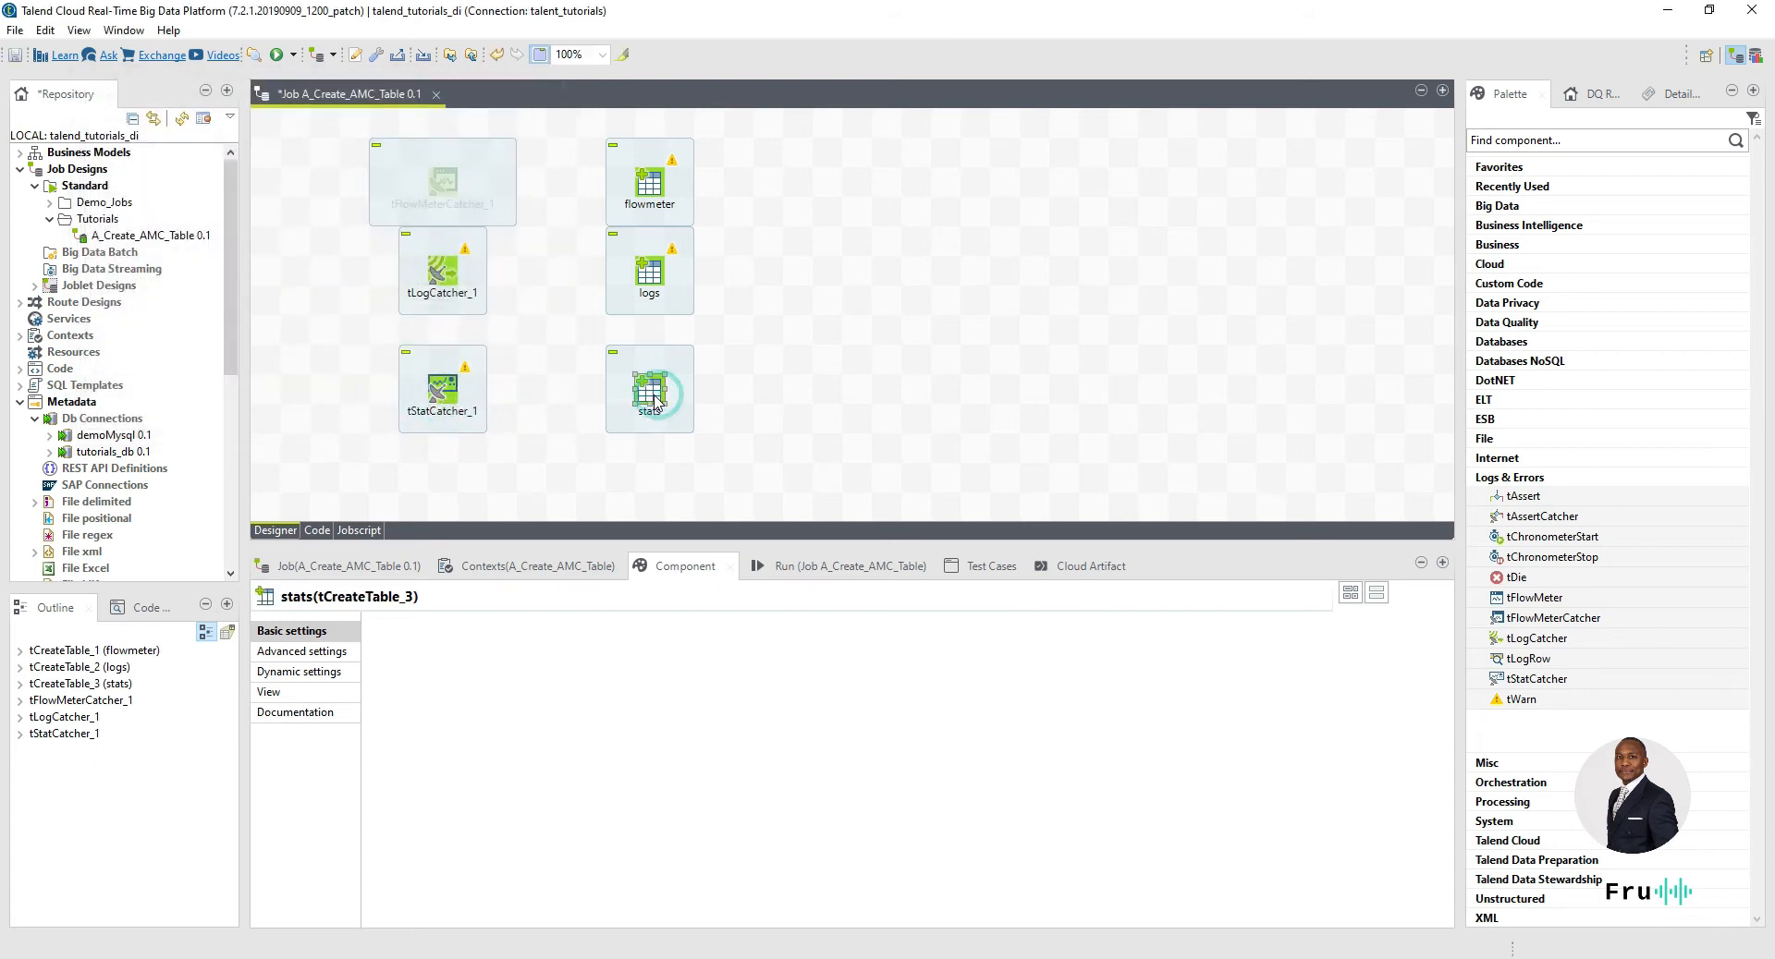
left_click(629, 830)
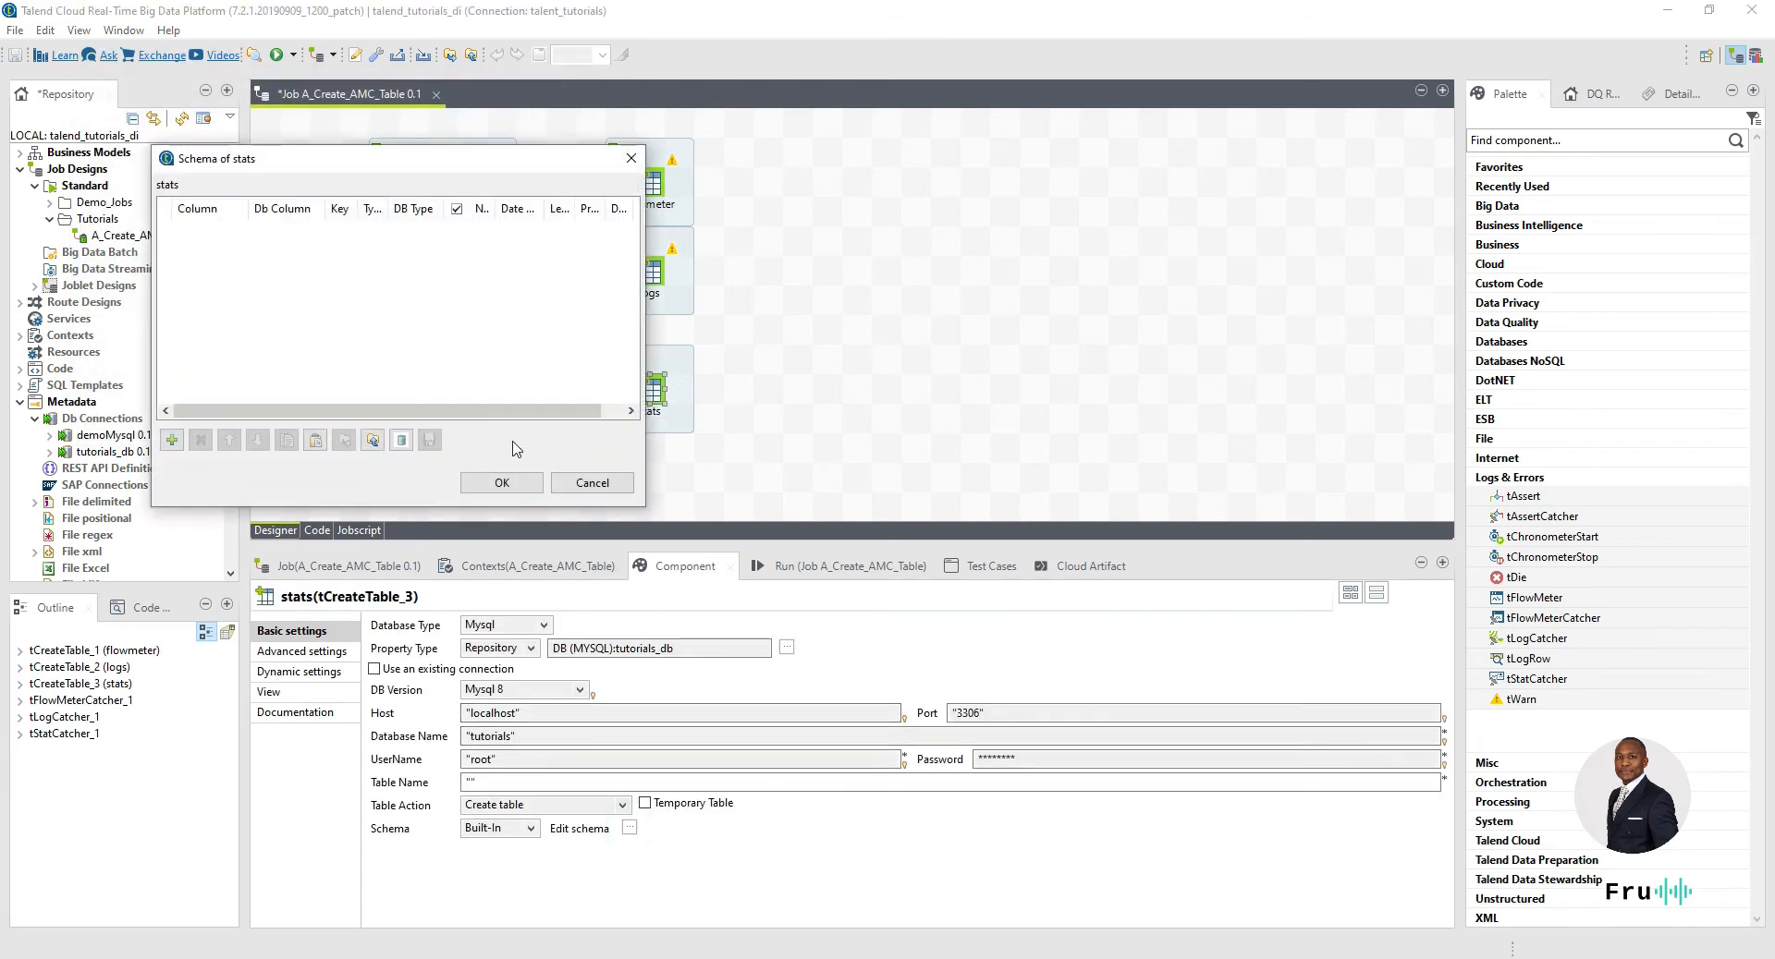
left_click(315, 440)
left_click(507, 483)
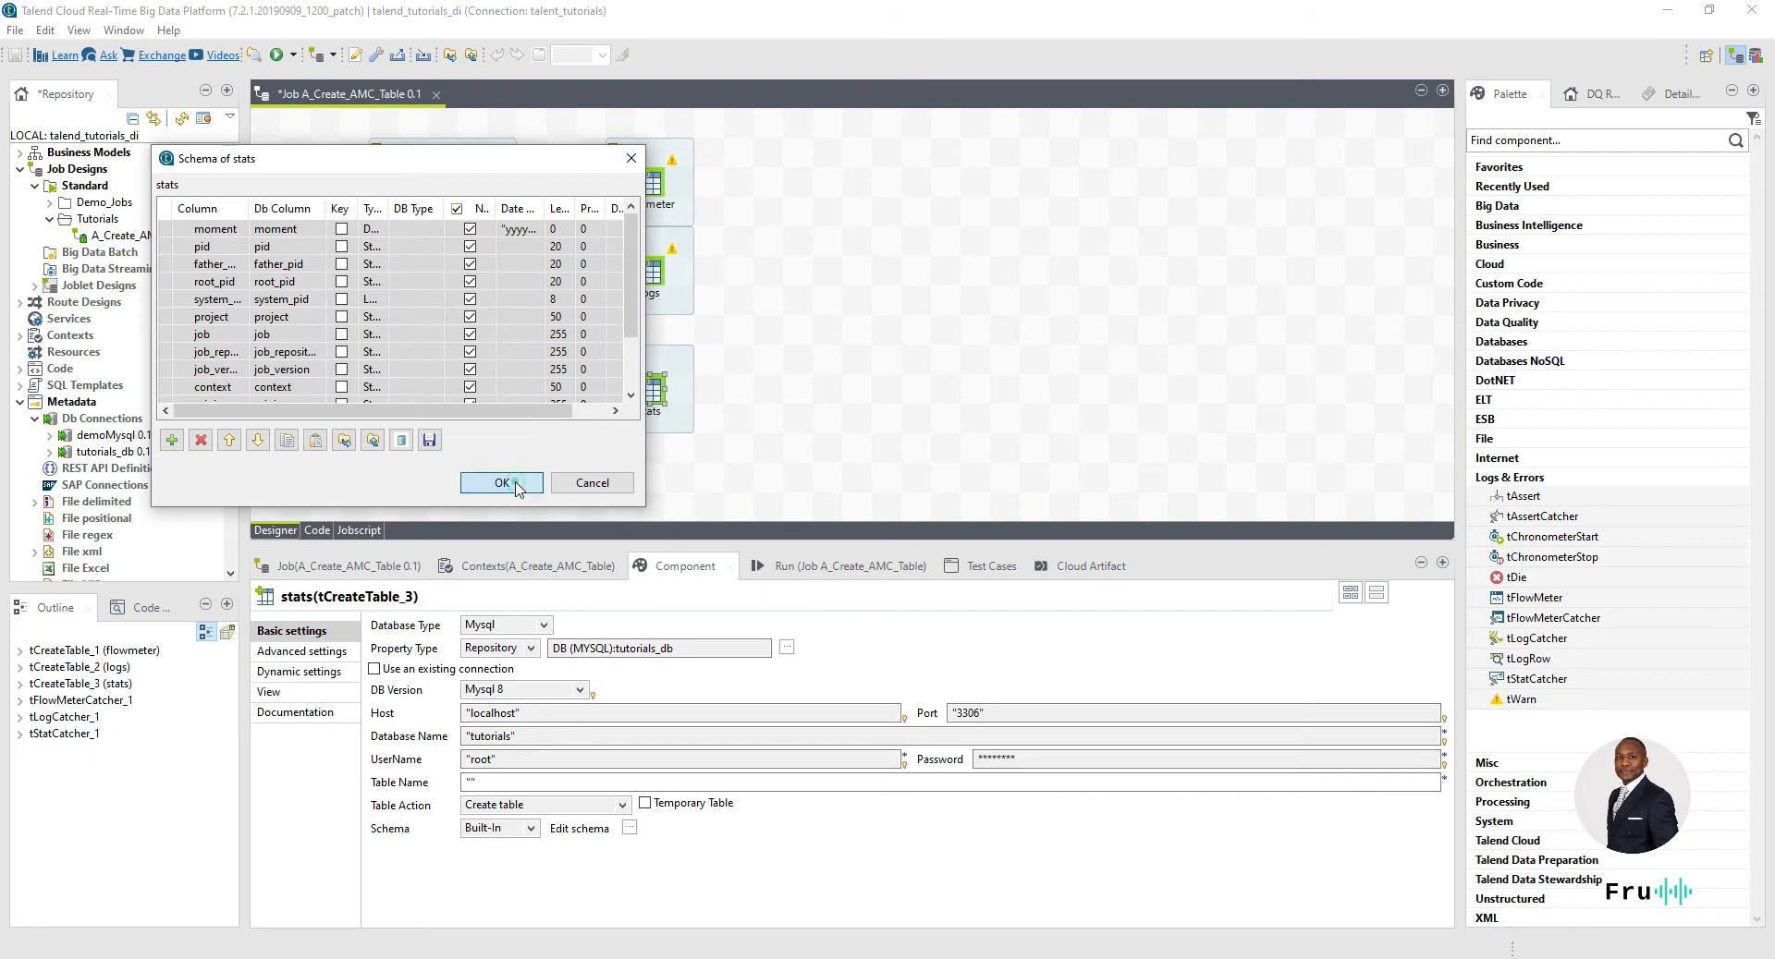
- Deactivate the tLogCatcher_1 and tStatCatcher_1 components
right_click(443, 278)
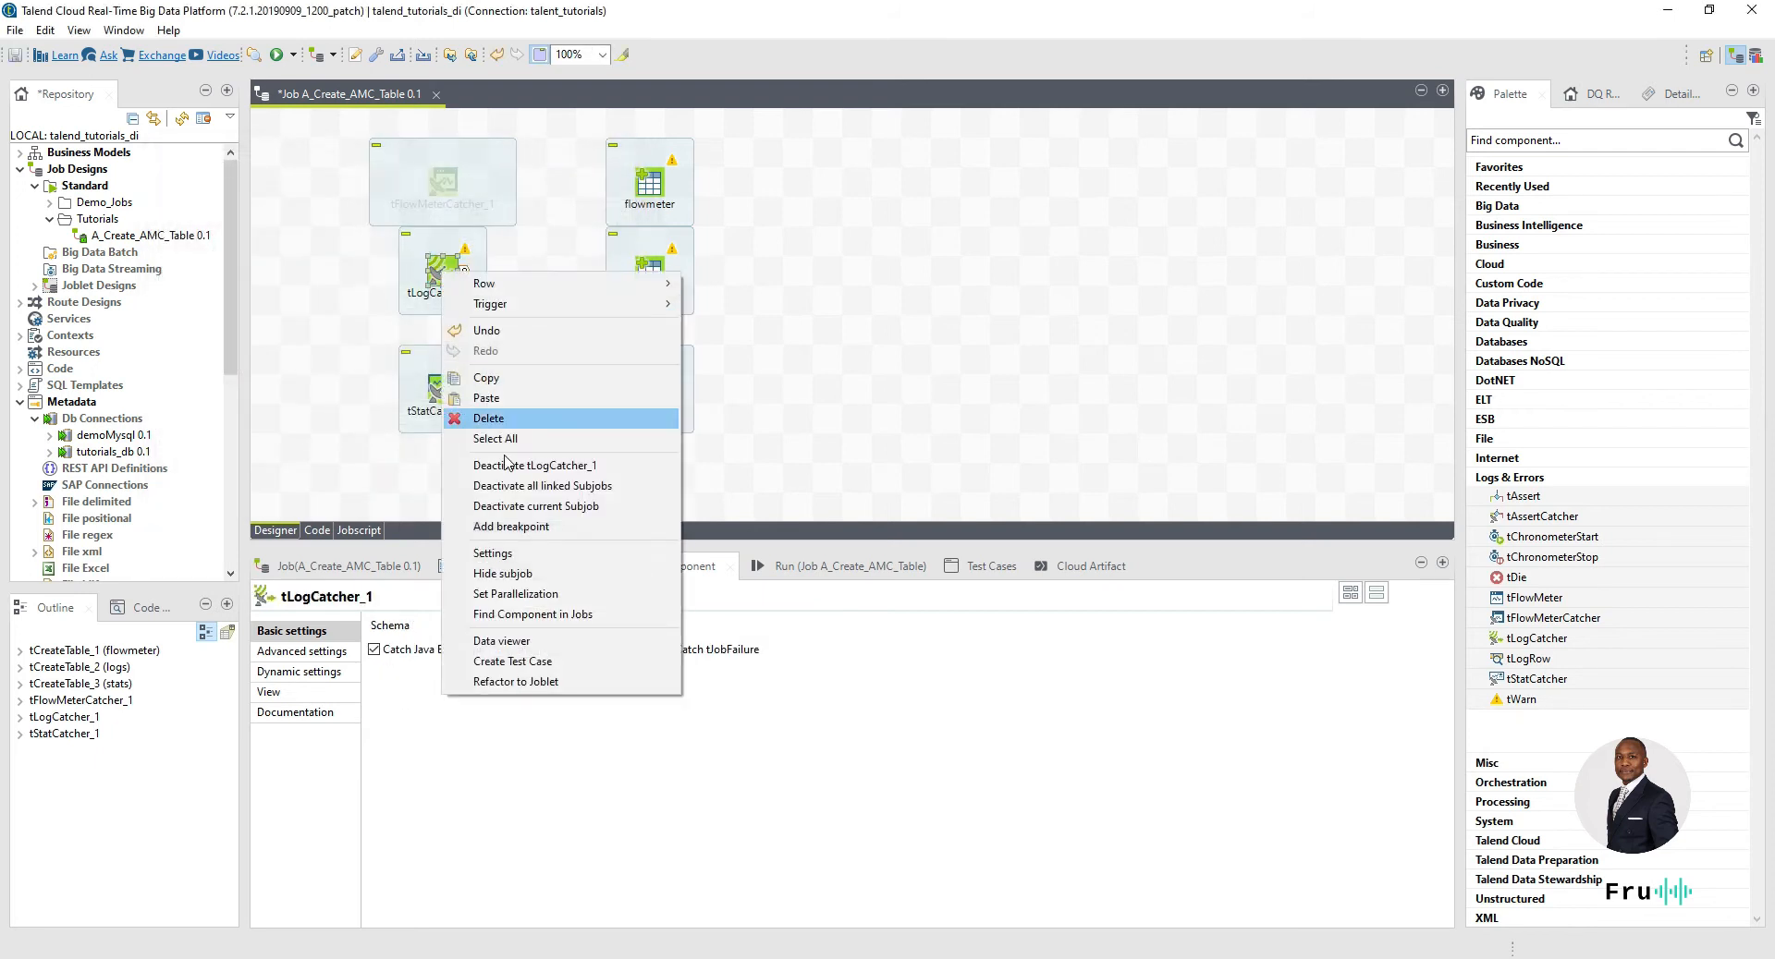
left_click(559, 466)
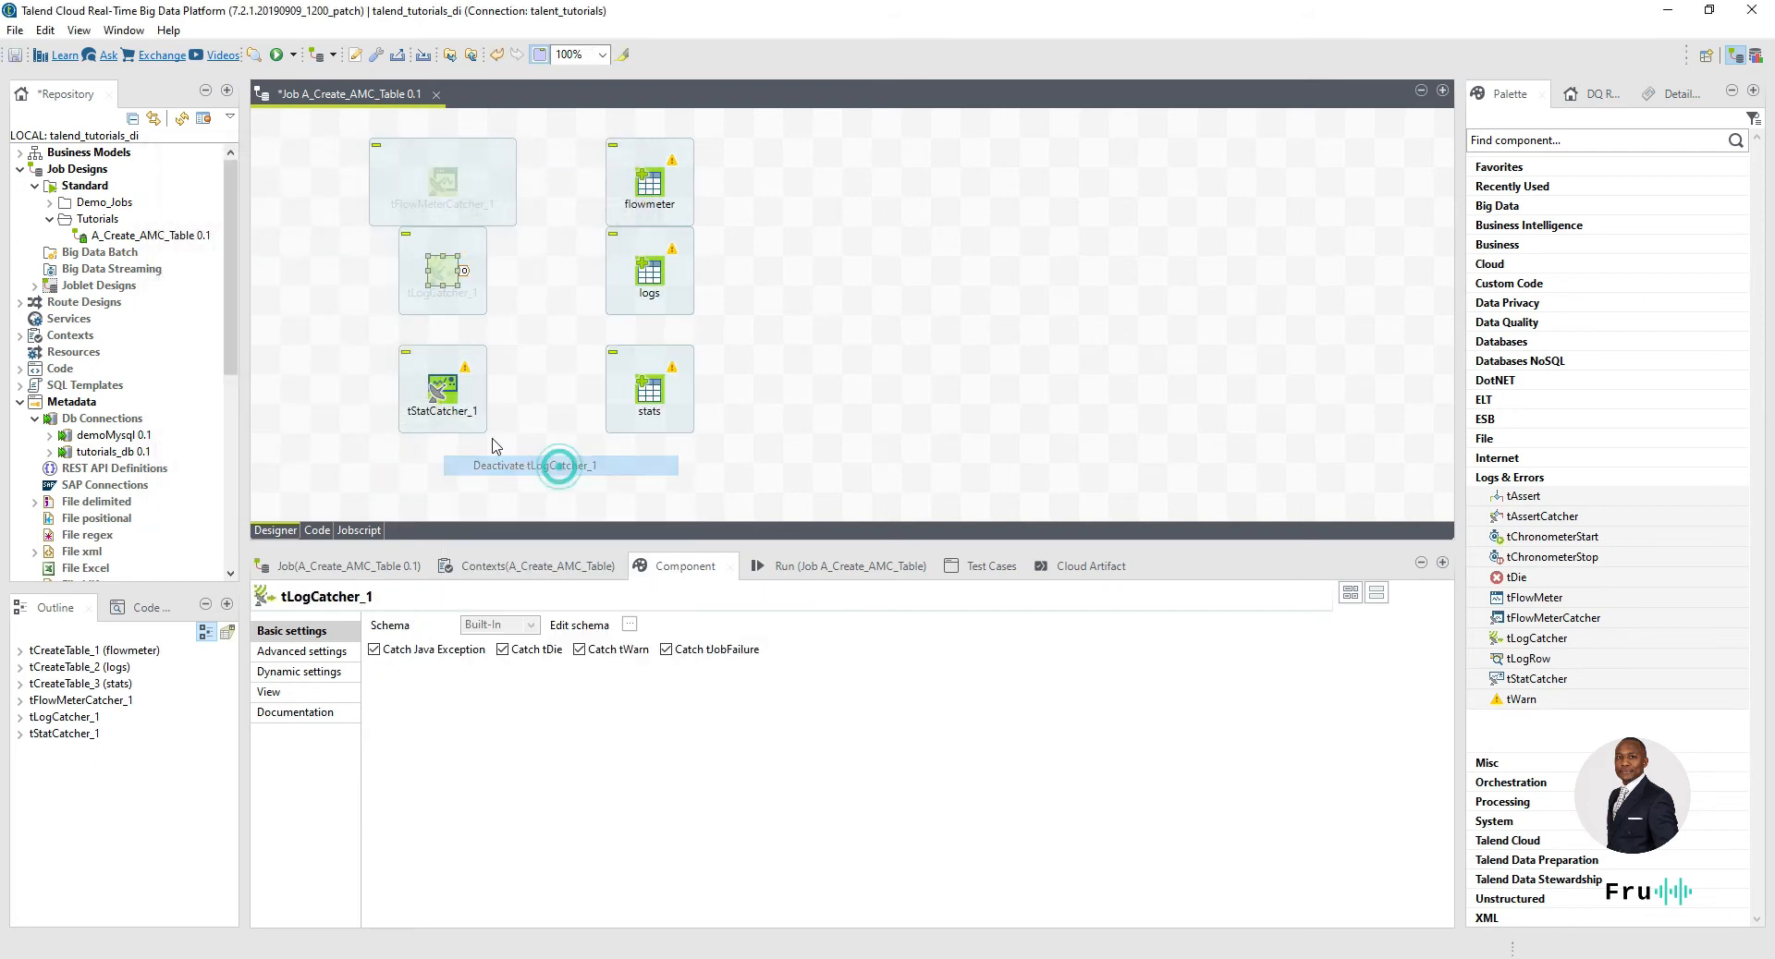
right_click(437, 391)
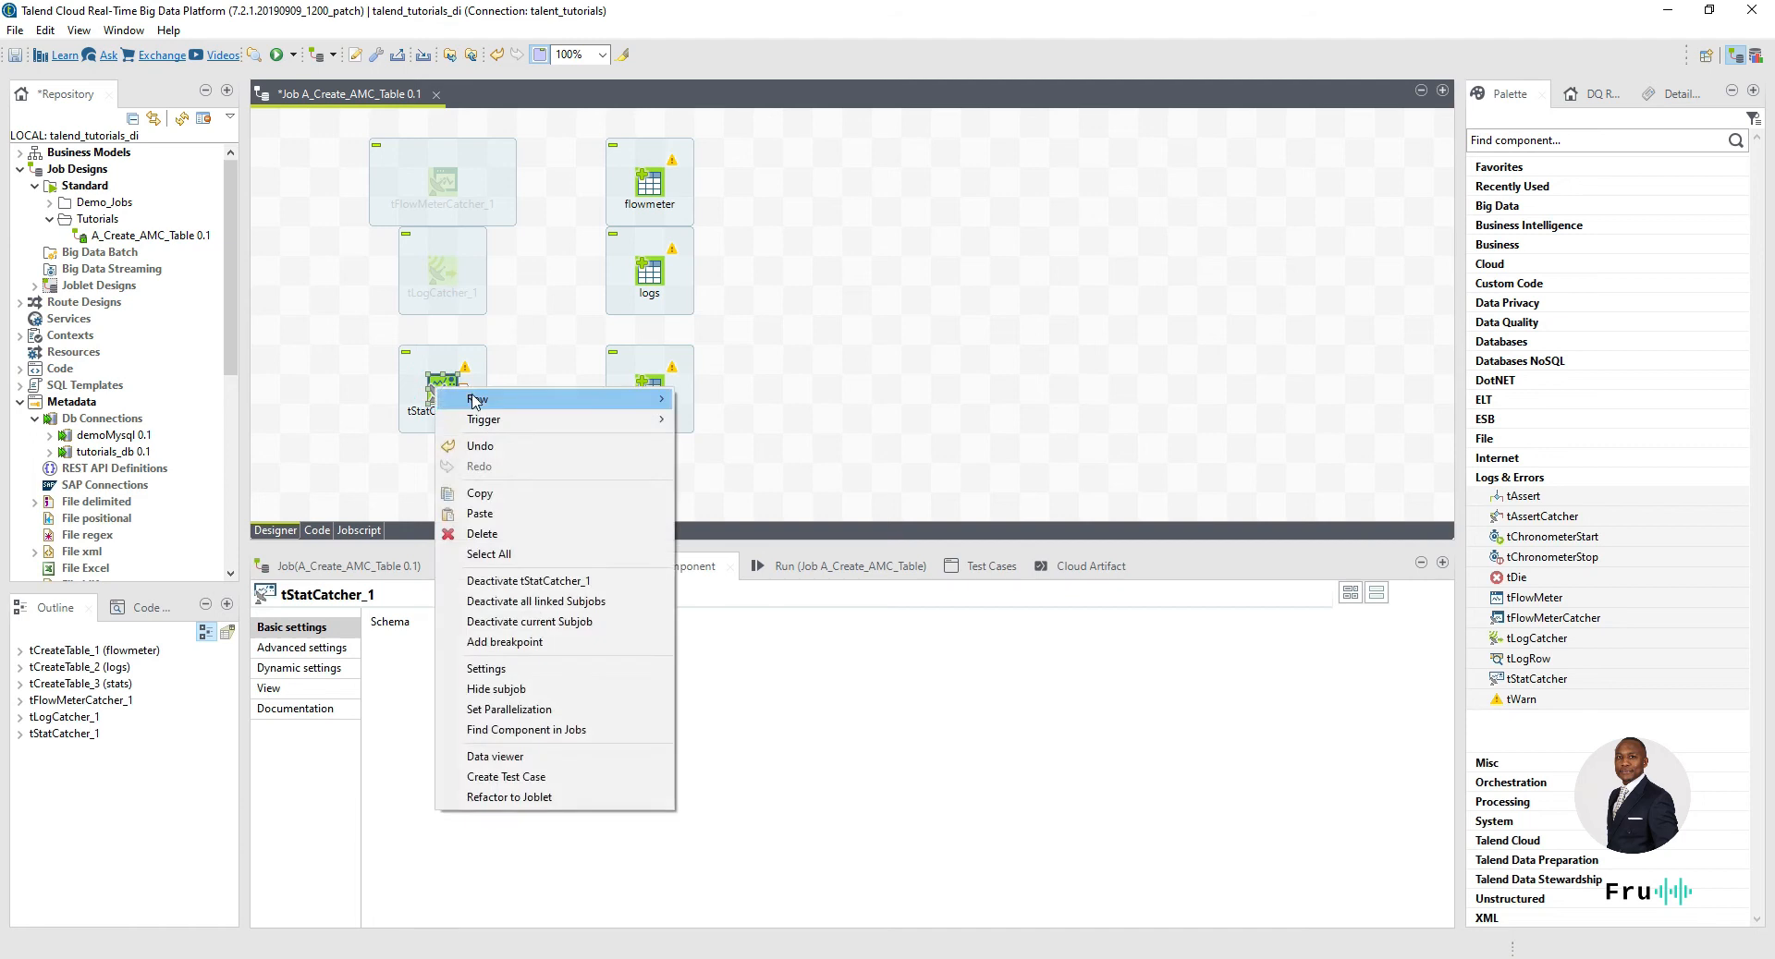
left_click(553, 580)
- Set the table name of the logs component to "logs"
left_click(640, 392)
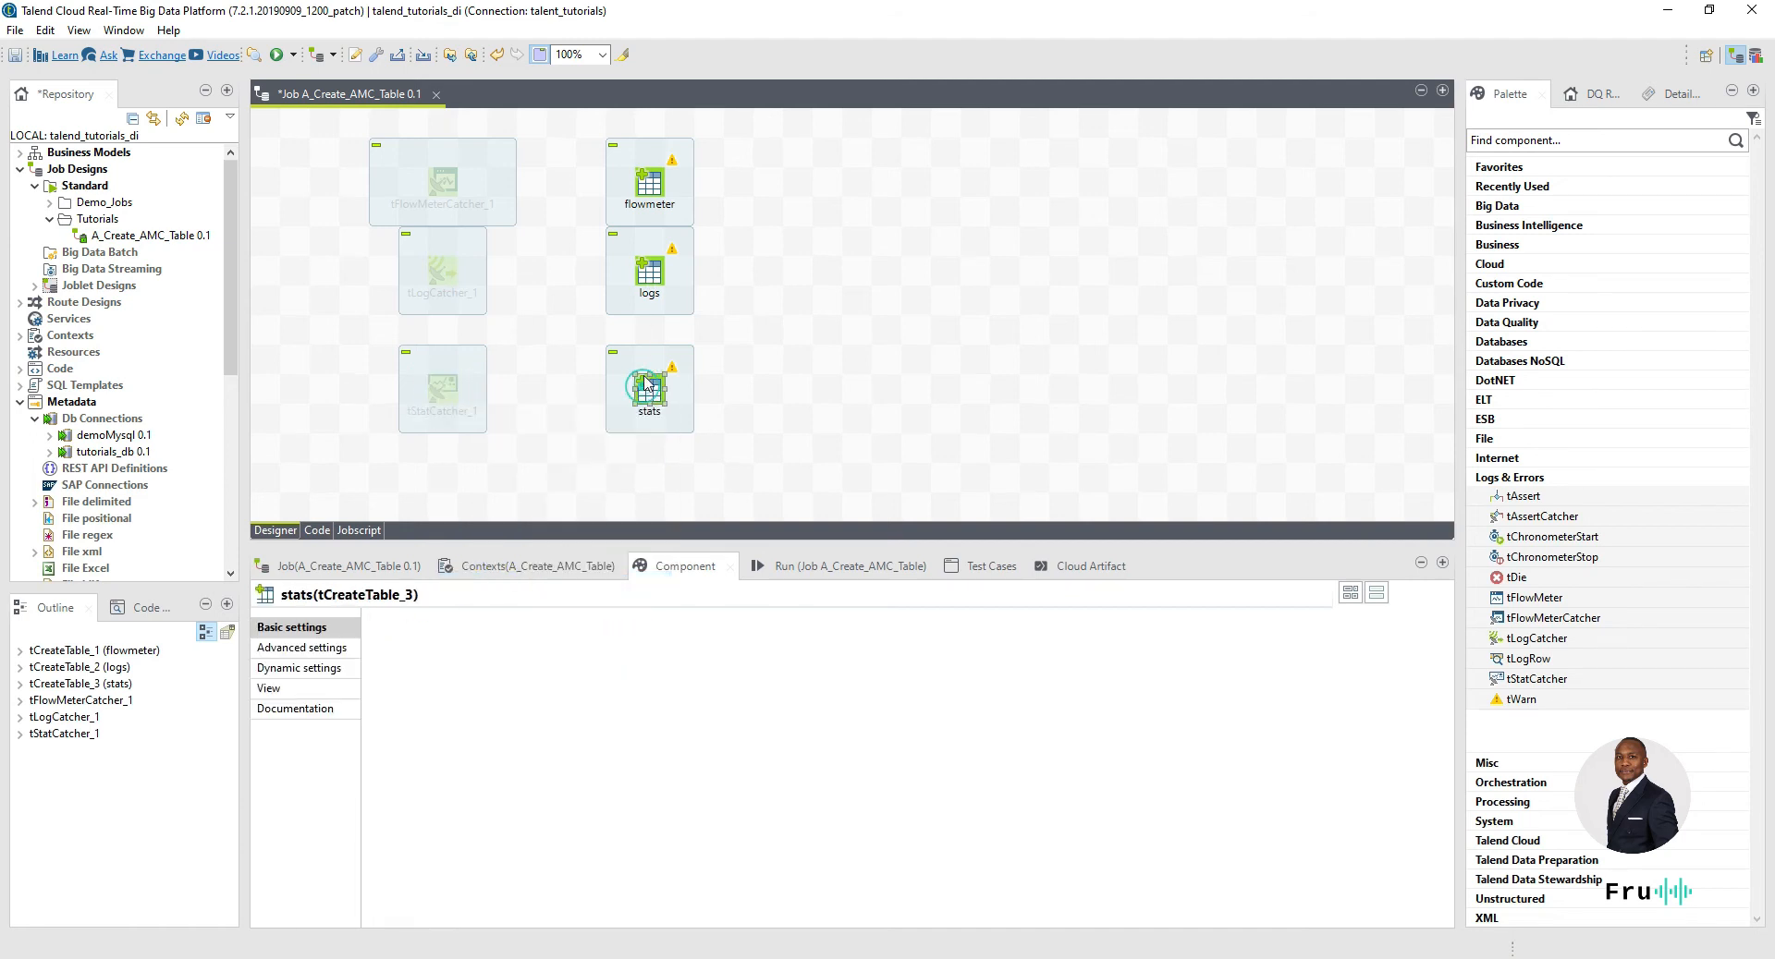
left_click(647, 183)
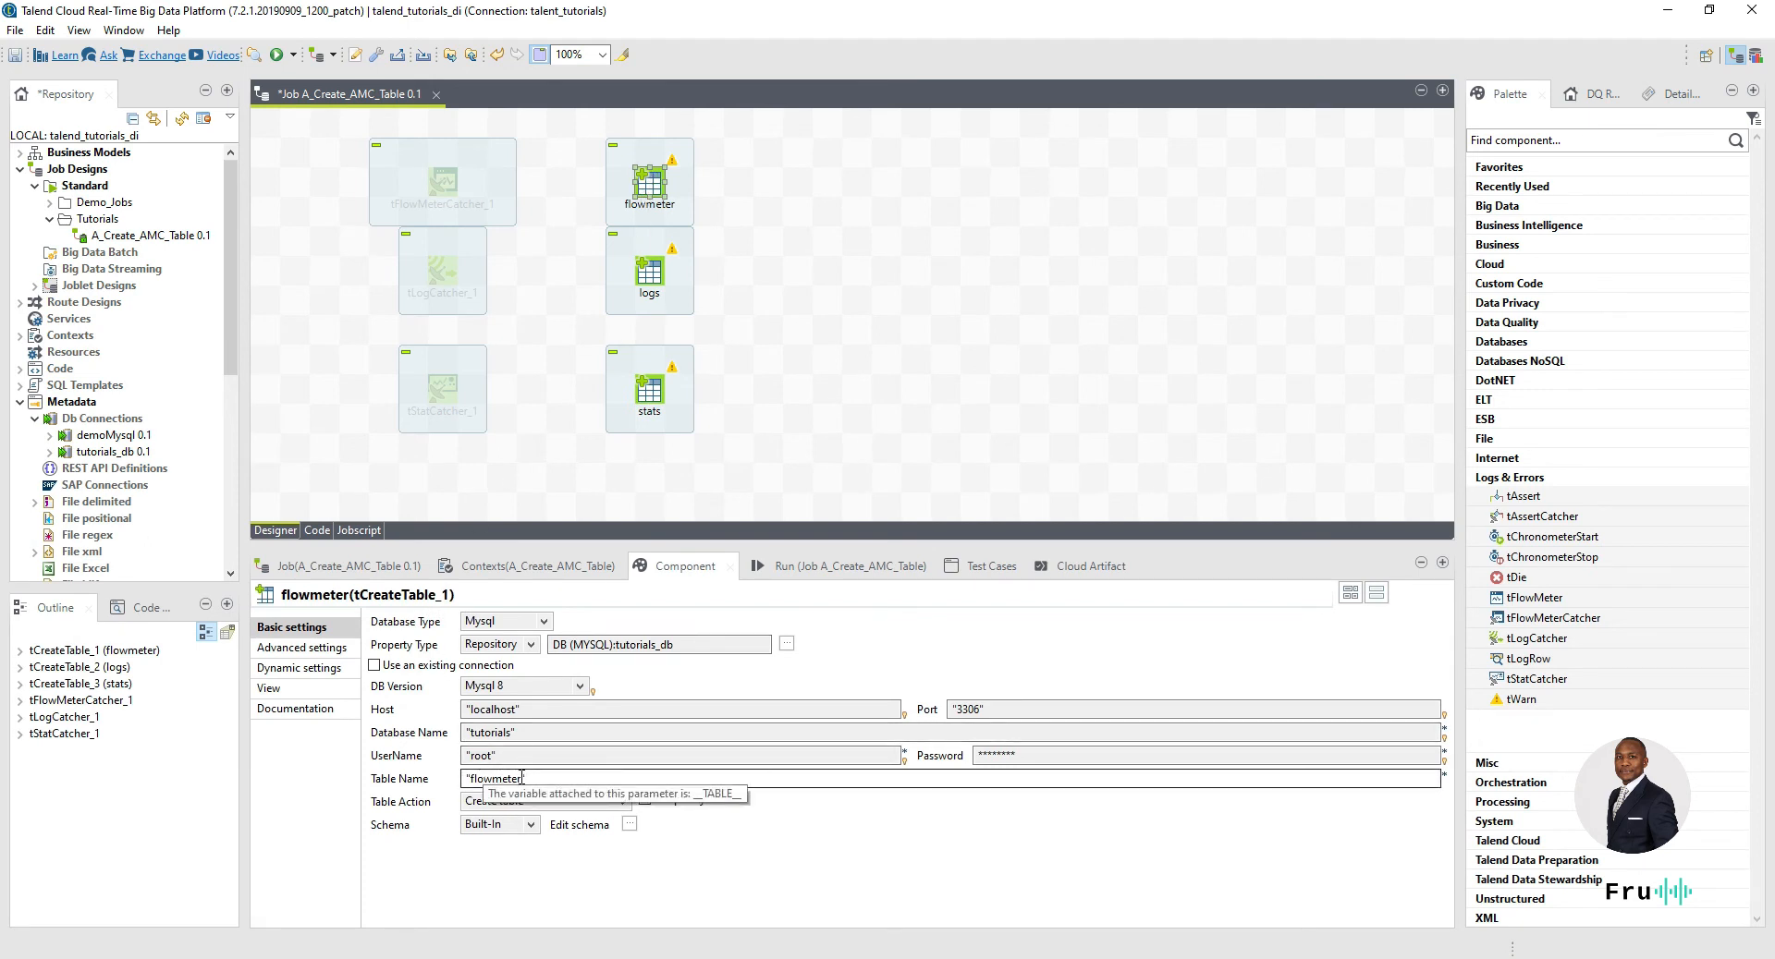
left_click(649, 270)
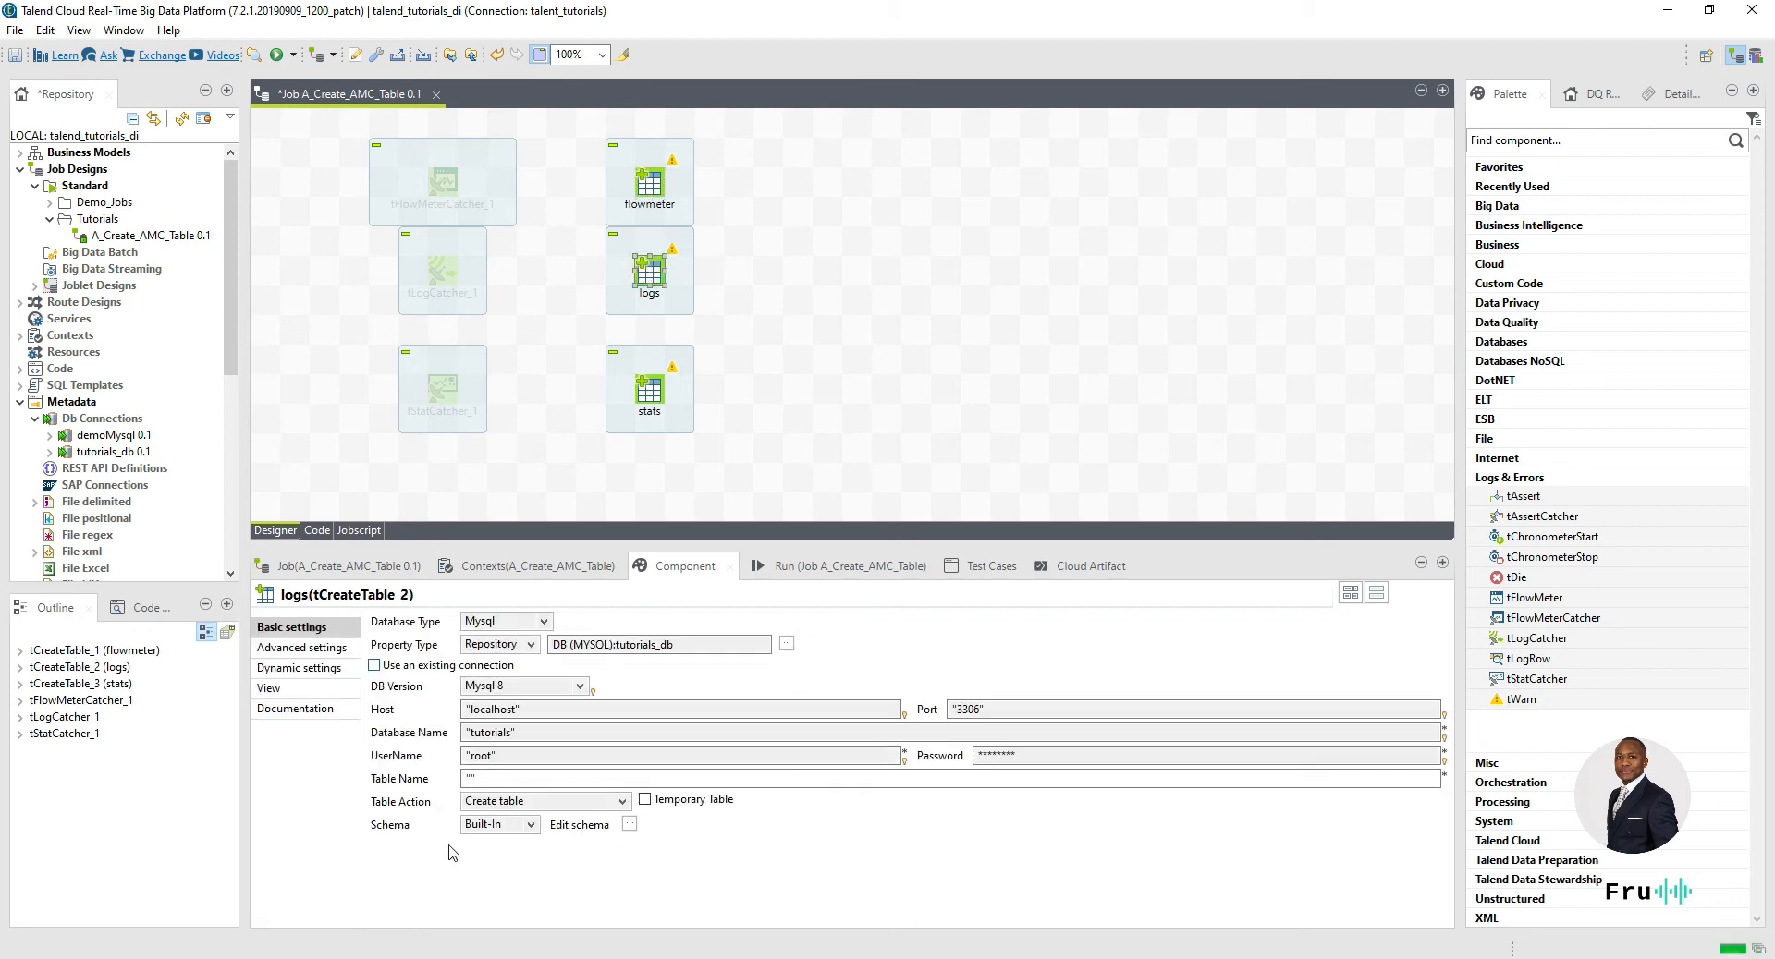
left_click(479, 779)
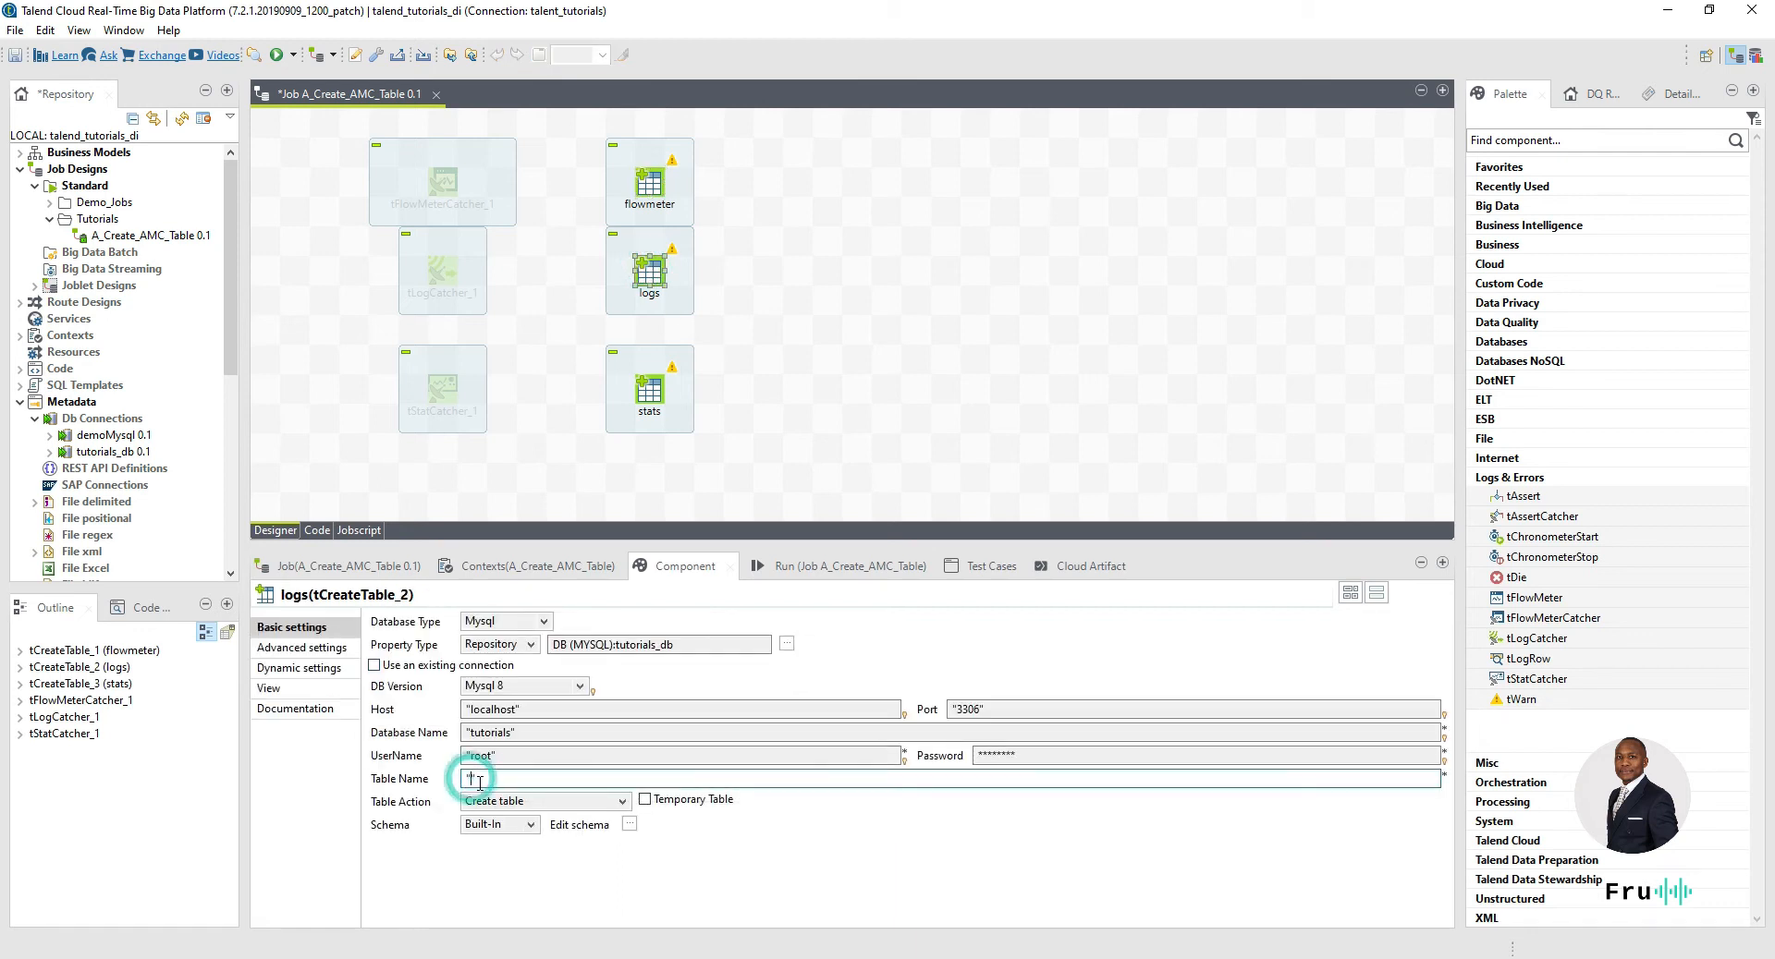
type("logs")
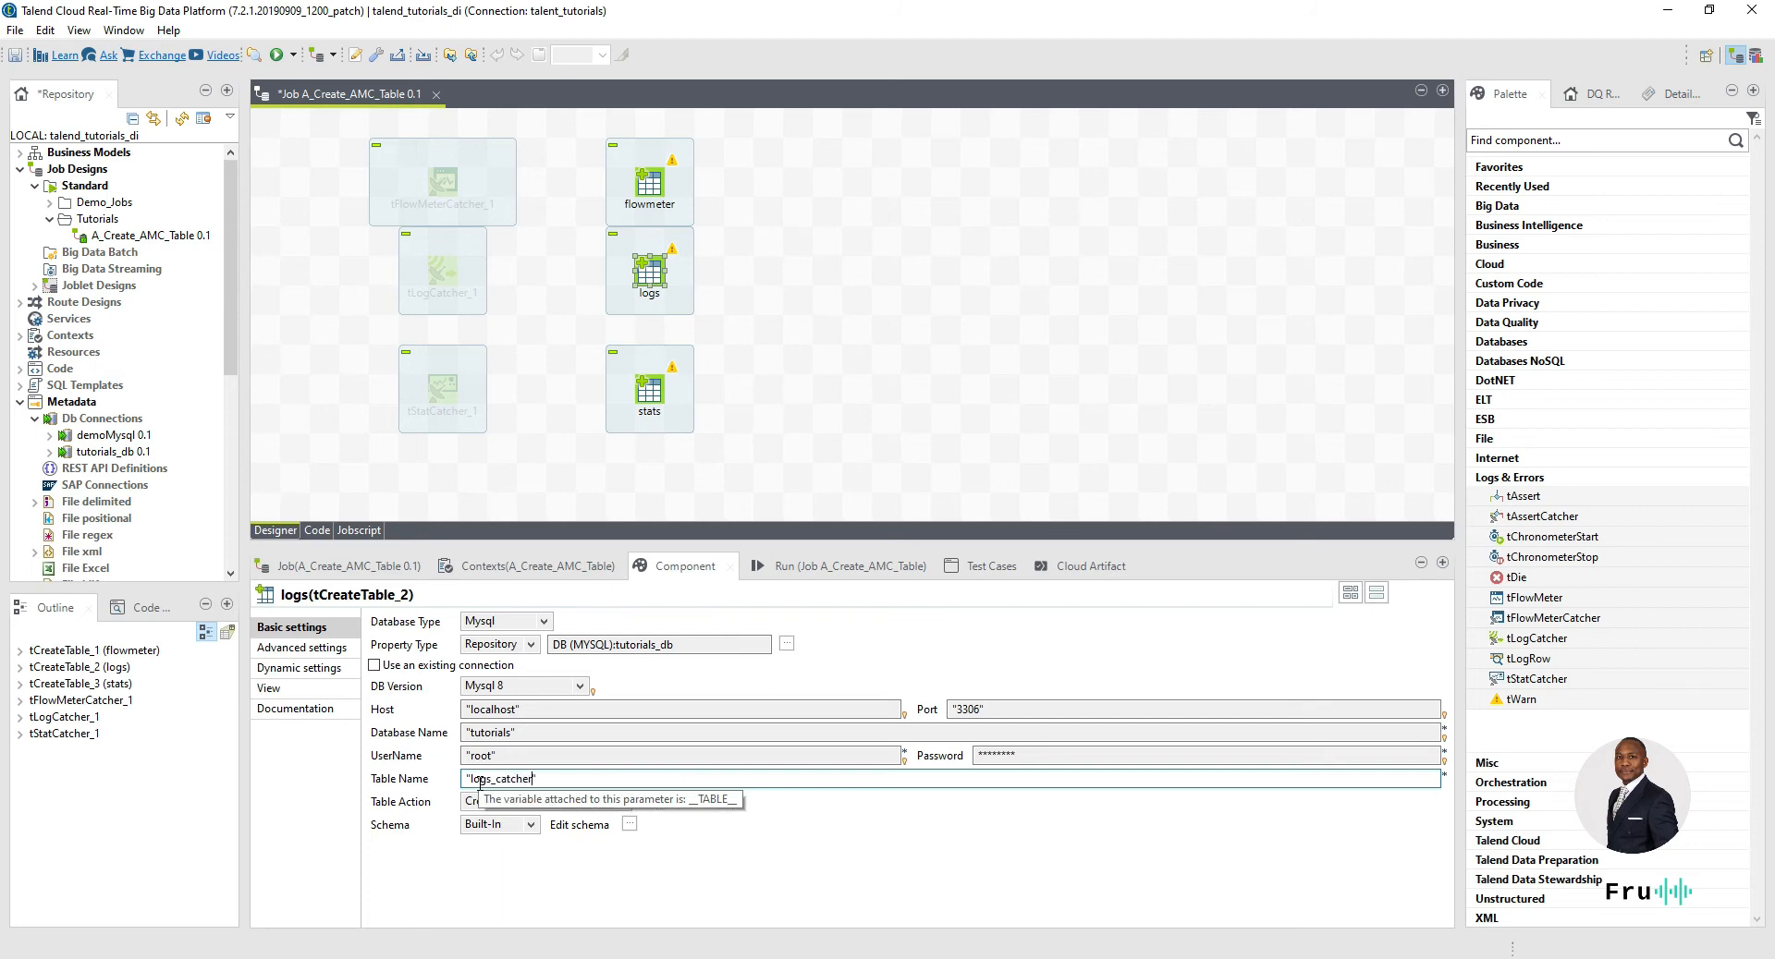
left_click(840, 845)
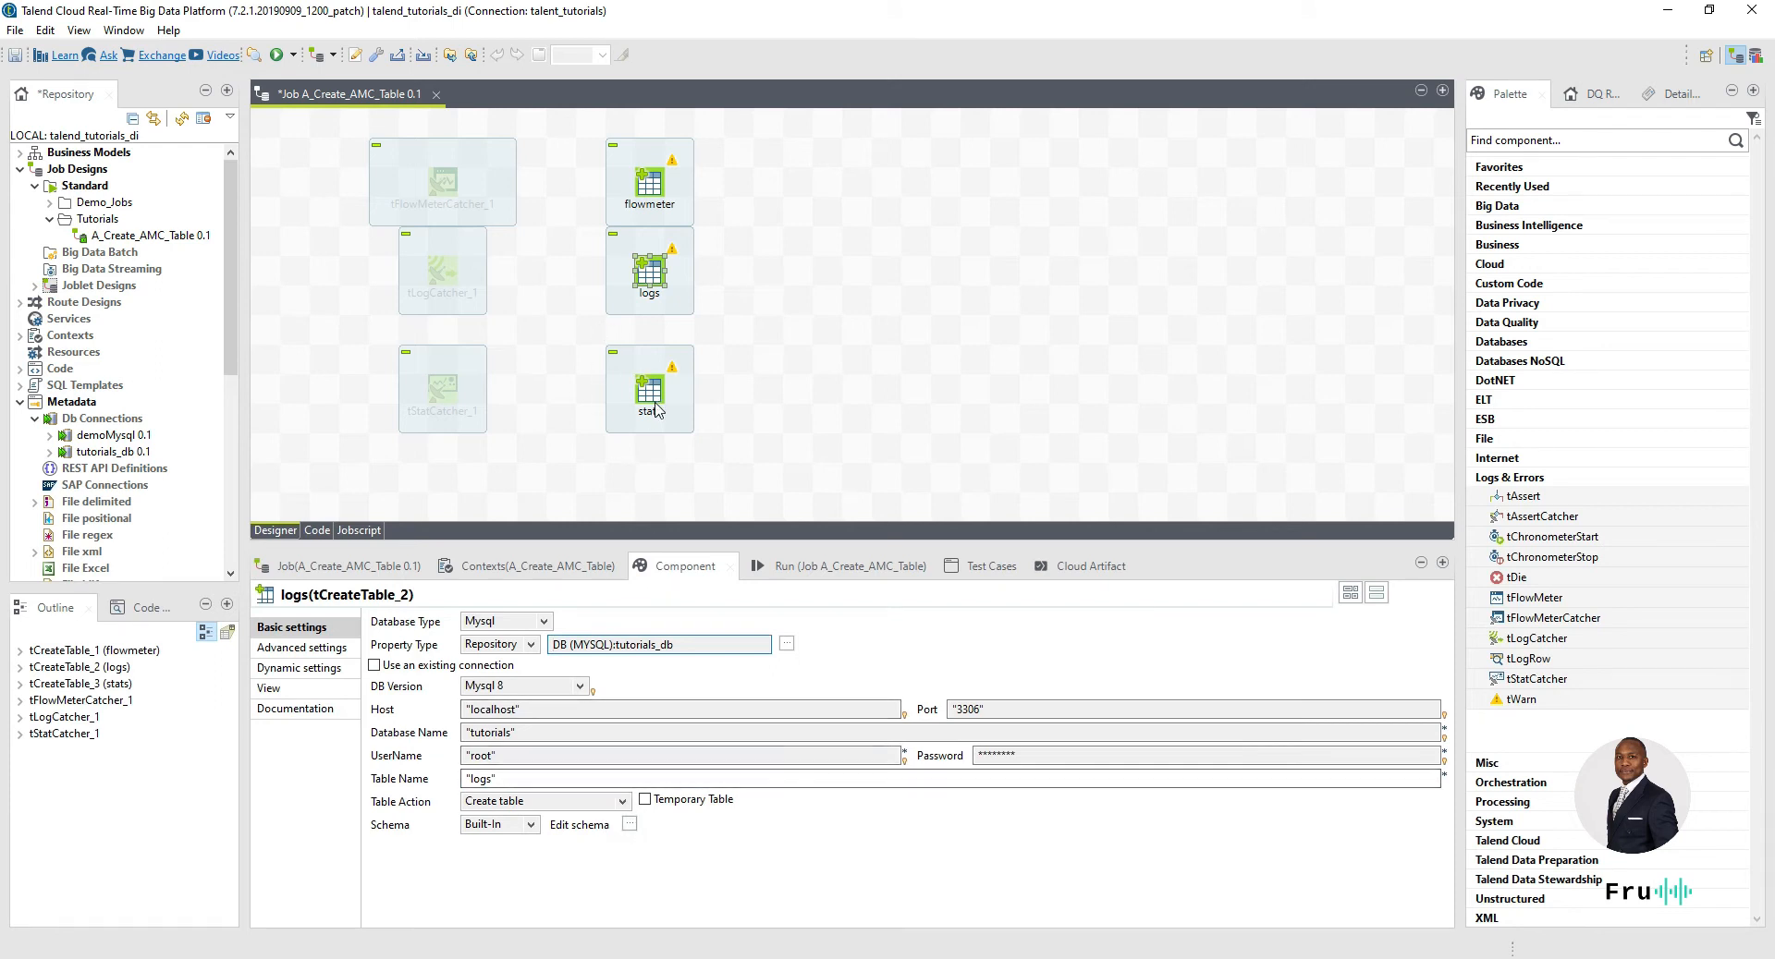
- Set the table name of the stats component to "stats"
left_click(653, 395)
left_click(473, 783)
type("stat")
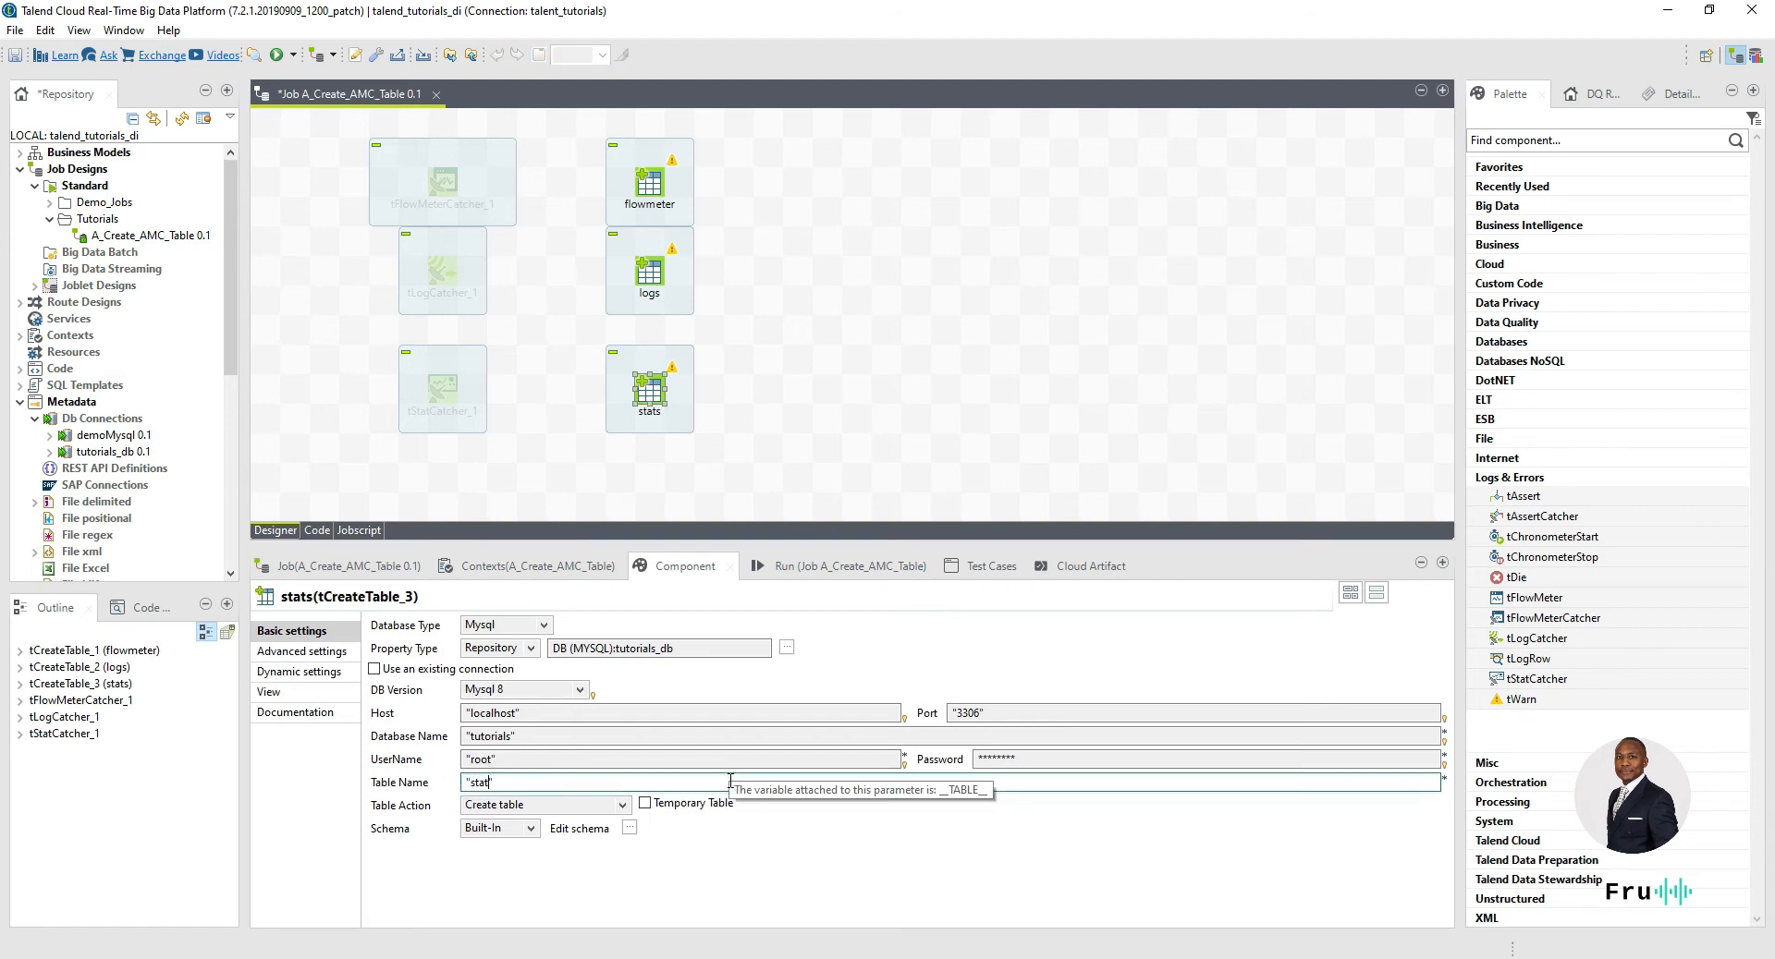
left_click(765, 823)
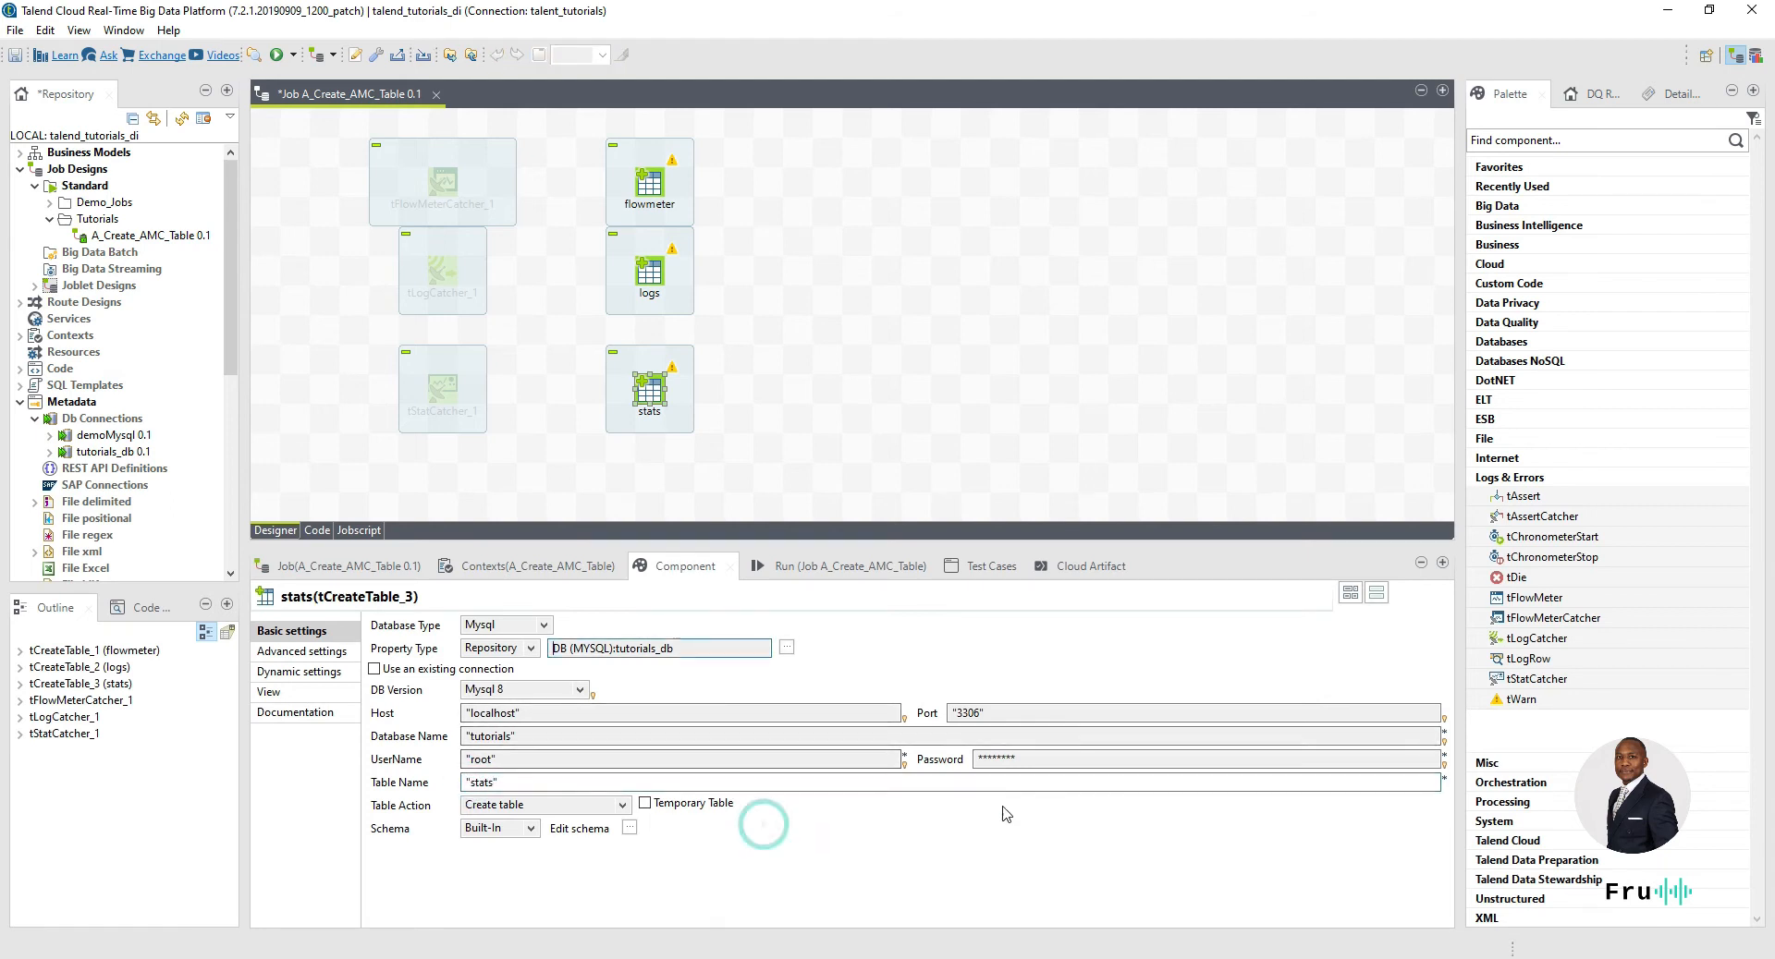
- Check the basic settings of the logs and flowmeter components and the warning on the logs component
left_click(691, 407)
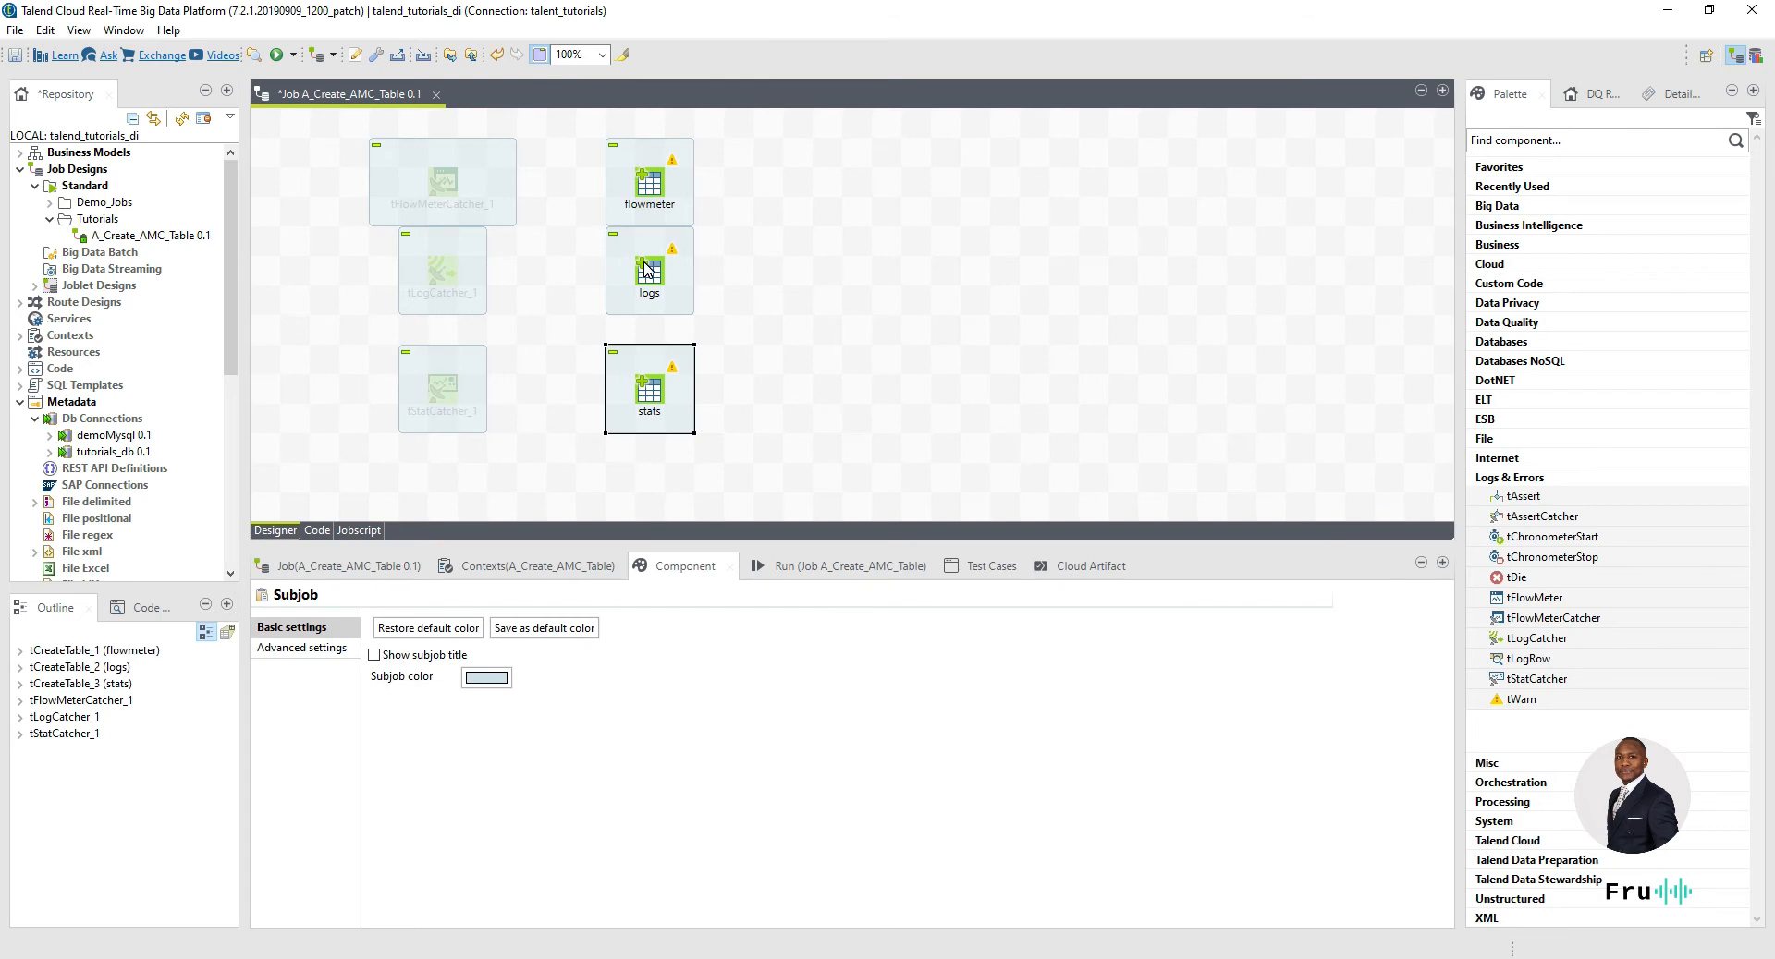
left_click(647, 270)
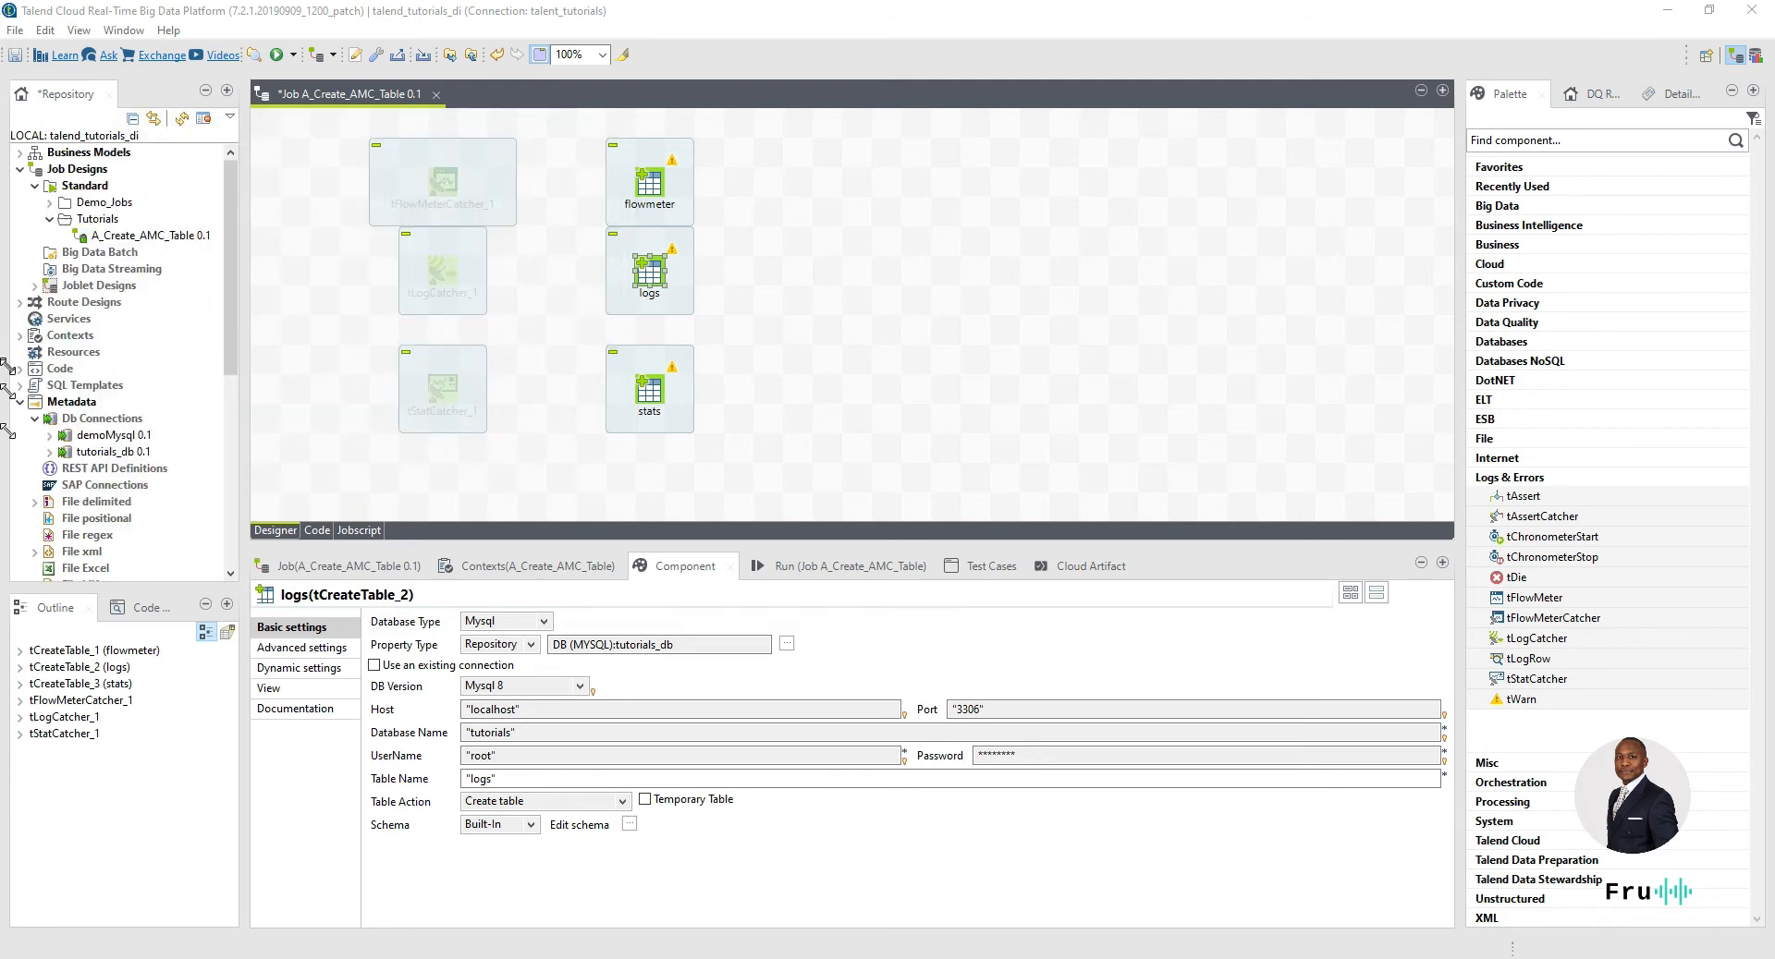
left_click(652, 183)
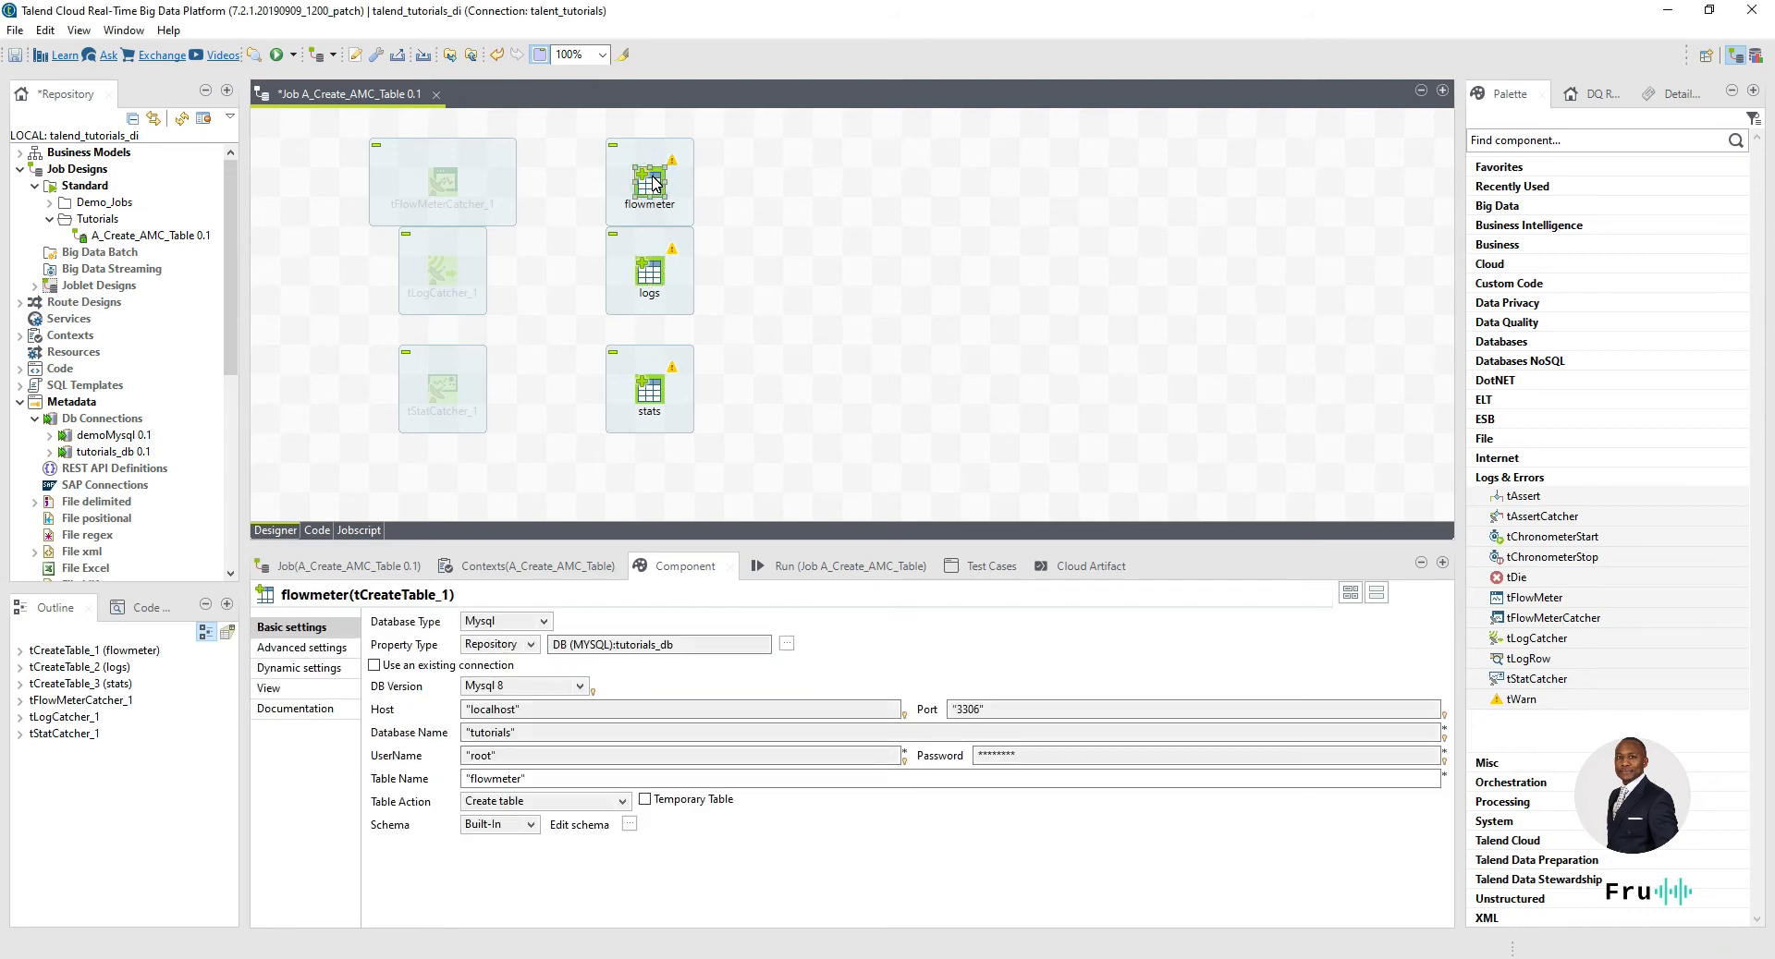
left_click(650, 272)
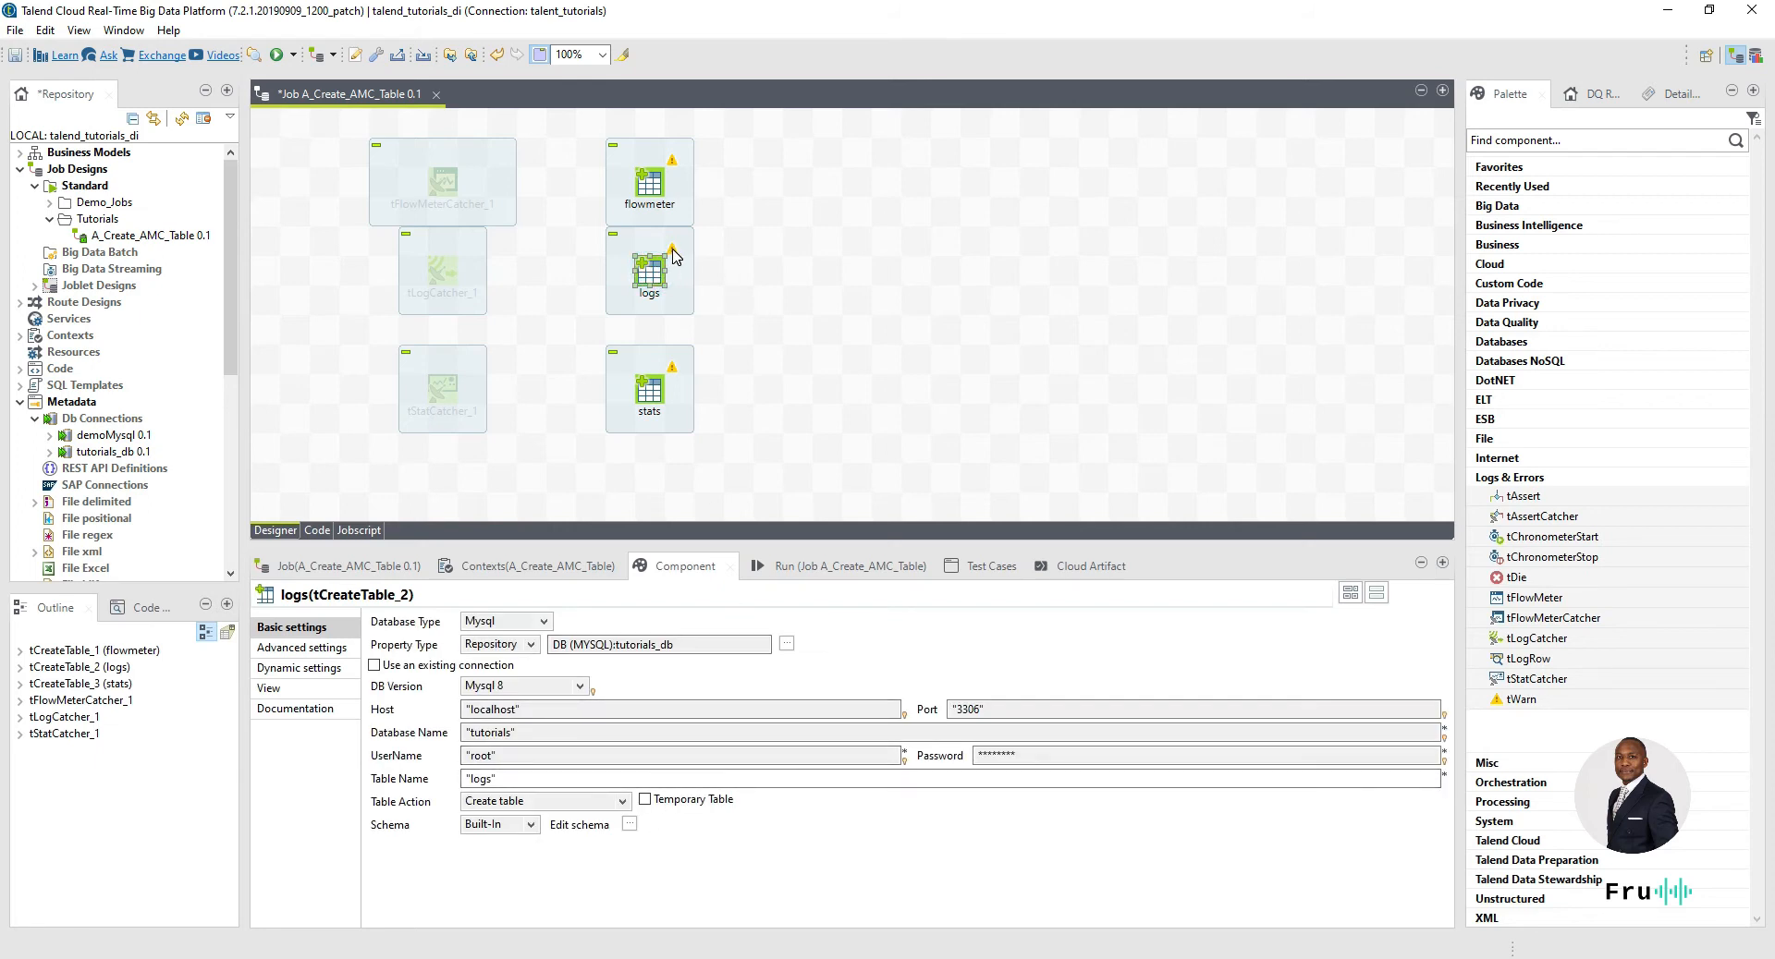
mouse_move(673, 250)
- Open the logs component's schema and set the DB type of the moment column to DATETIME
left_click(630, 824)
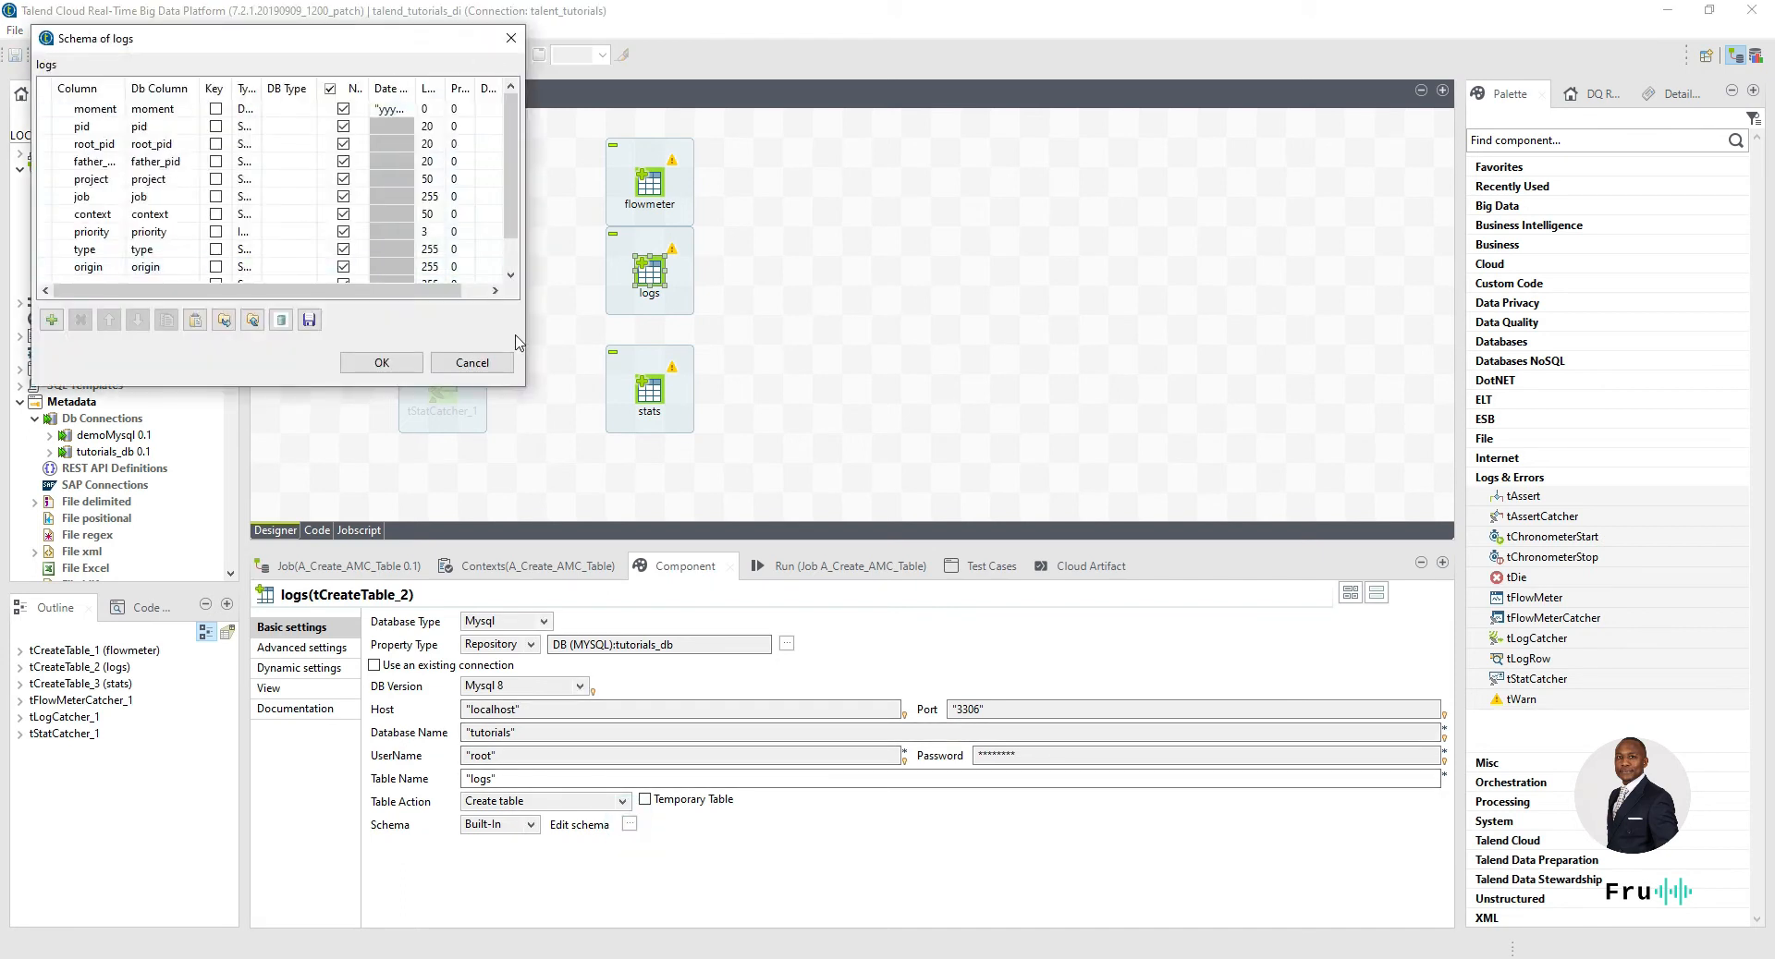
left_click_drag(524, 388, 1150, 627)
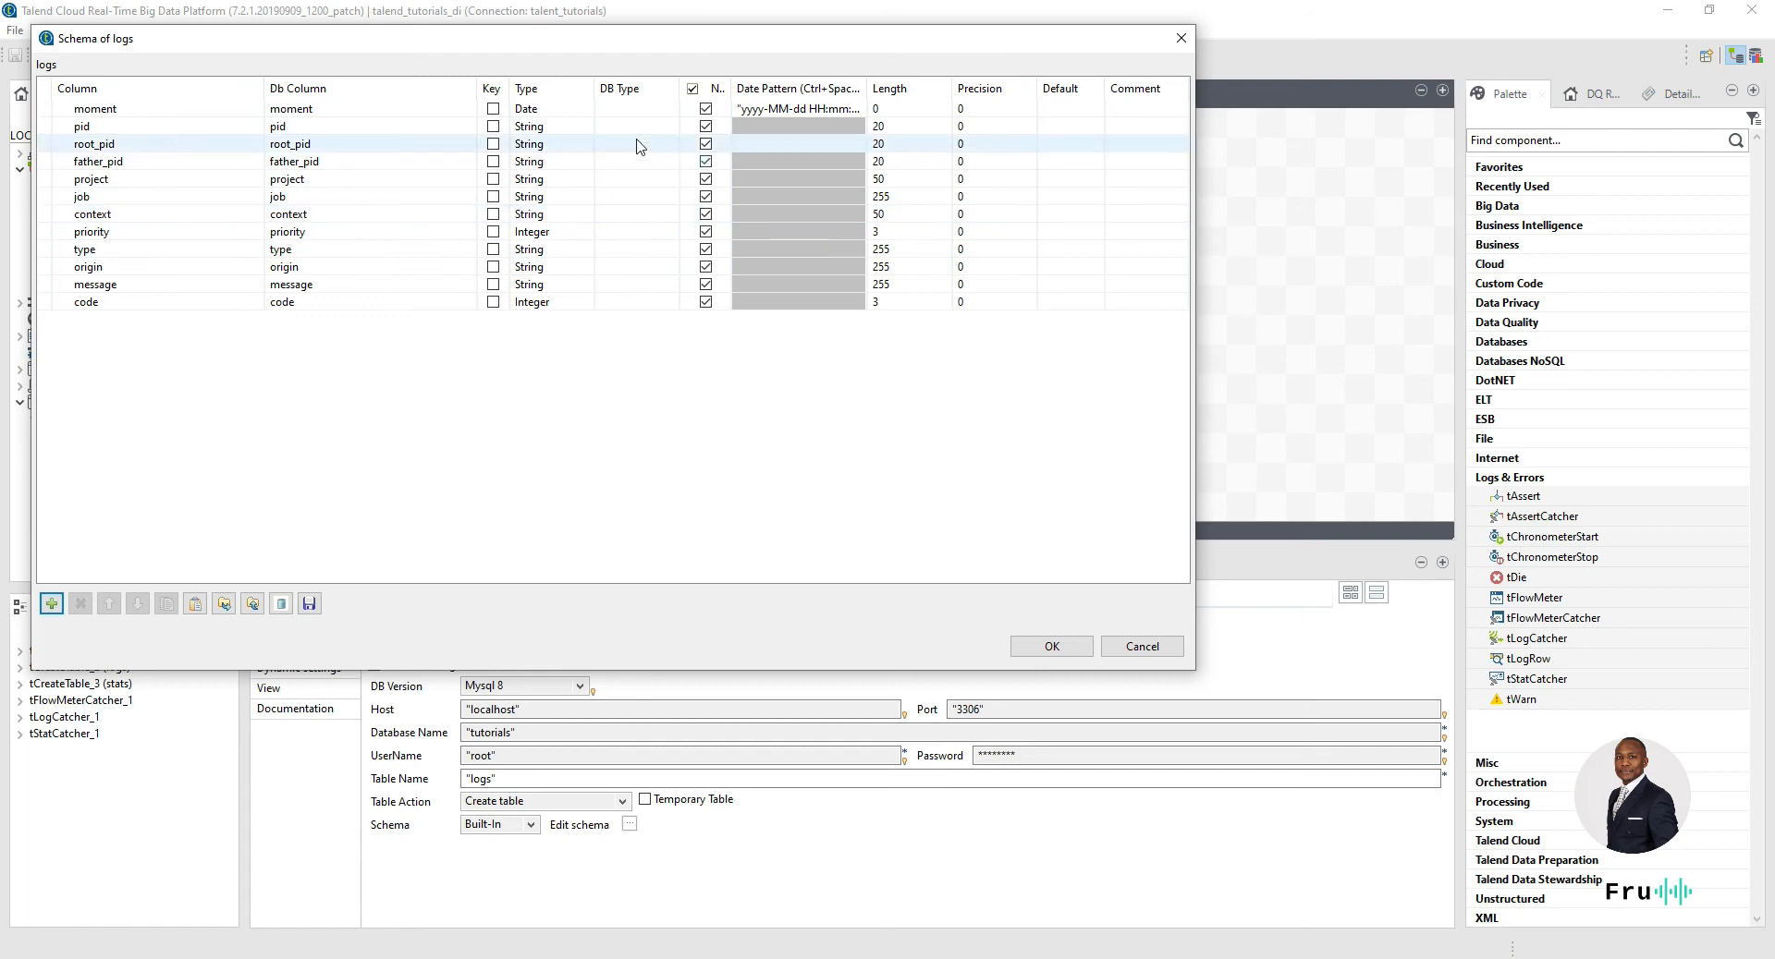
left_click(566, 113)
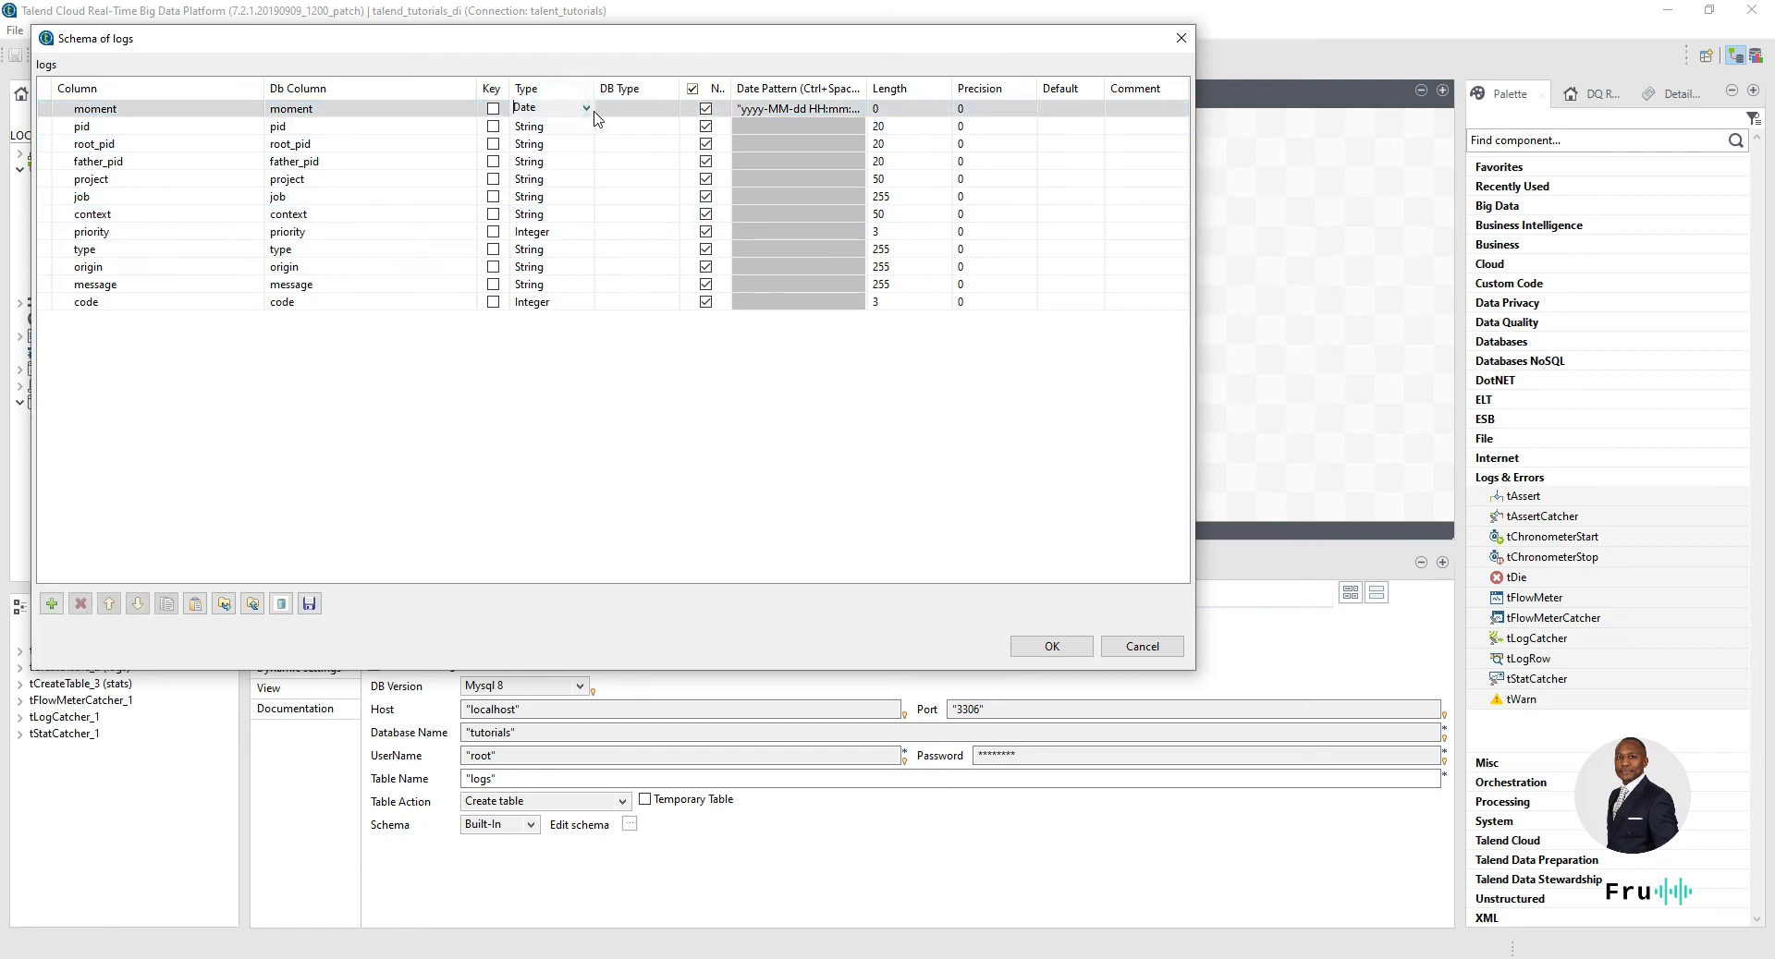
left_click(588, 109)
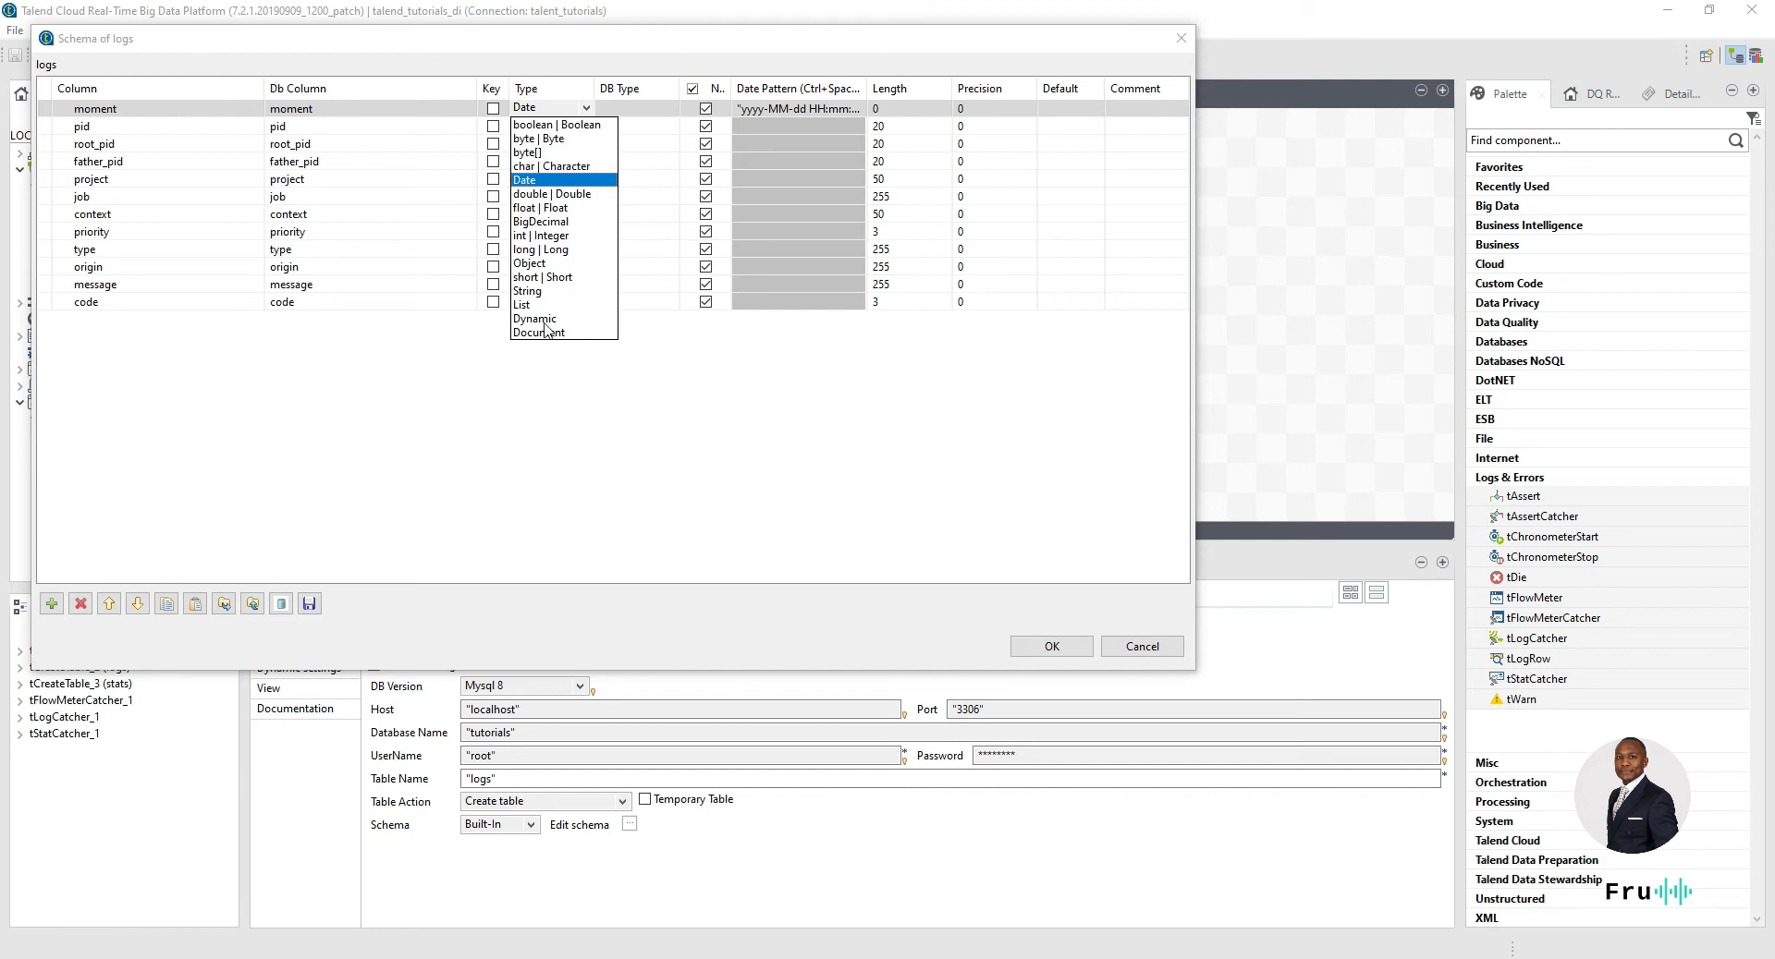
left_click(742, 407)
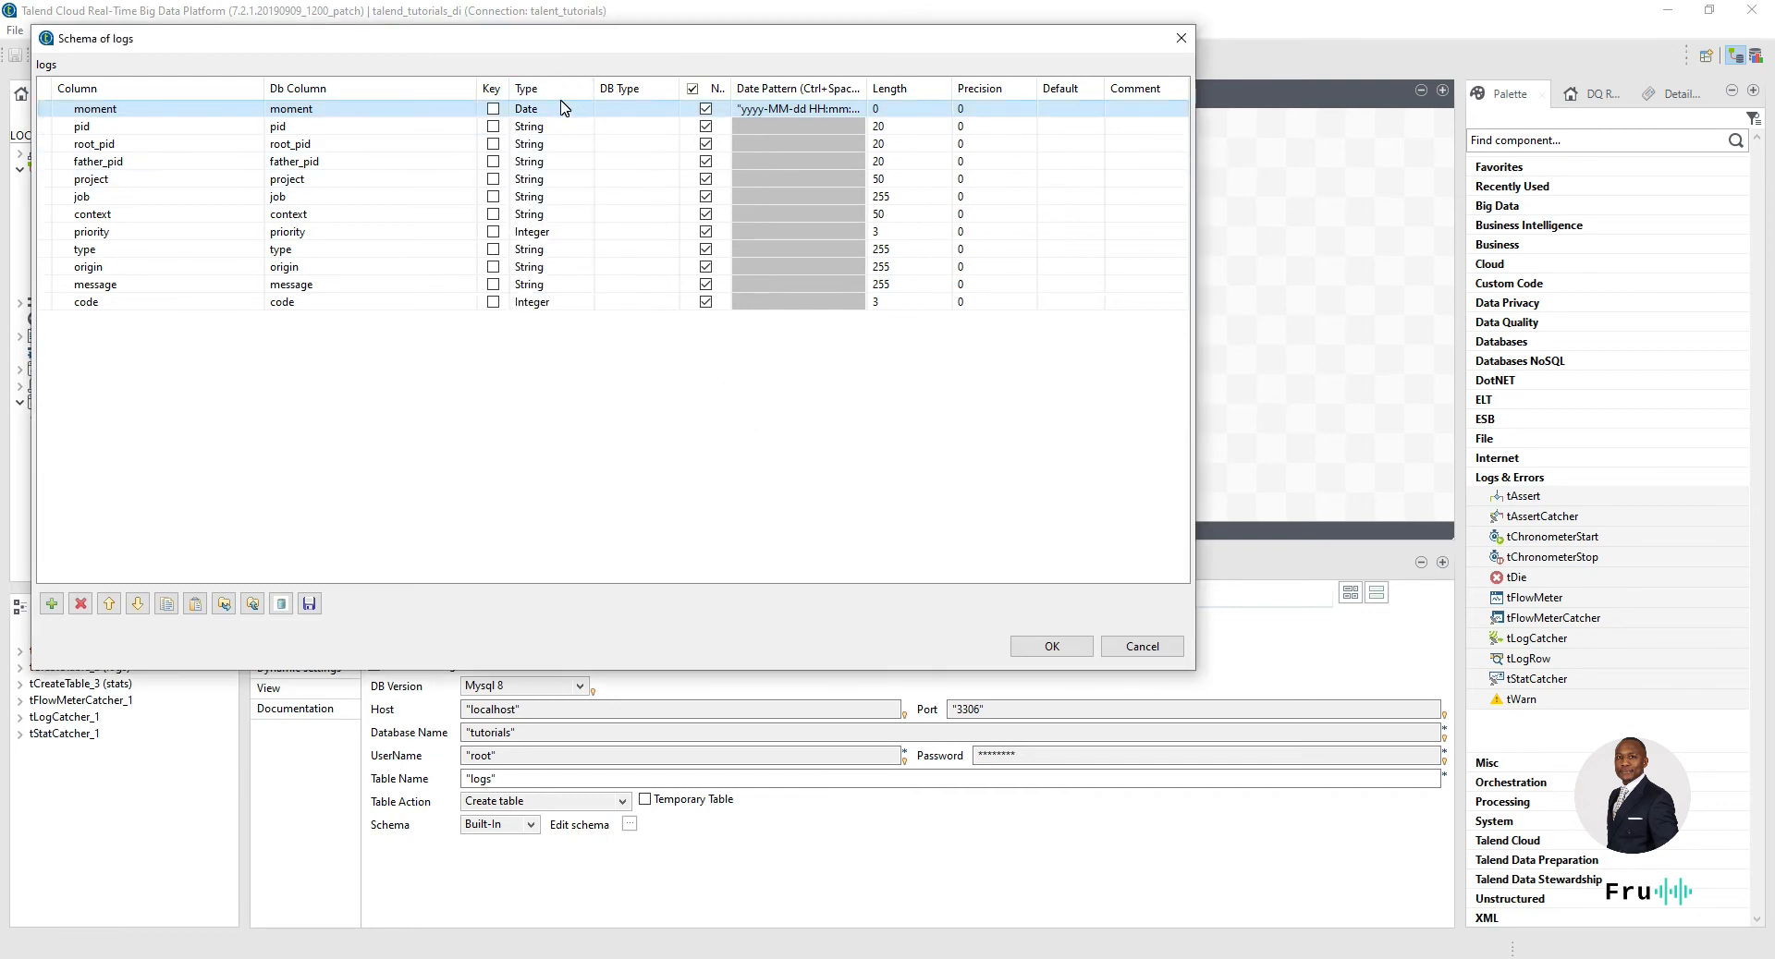
left_click(672, 110)
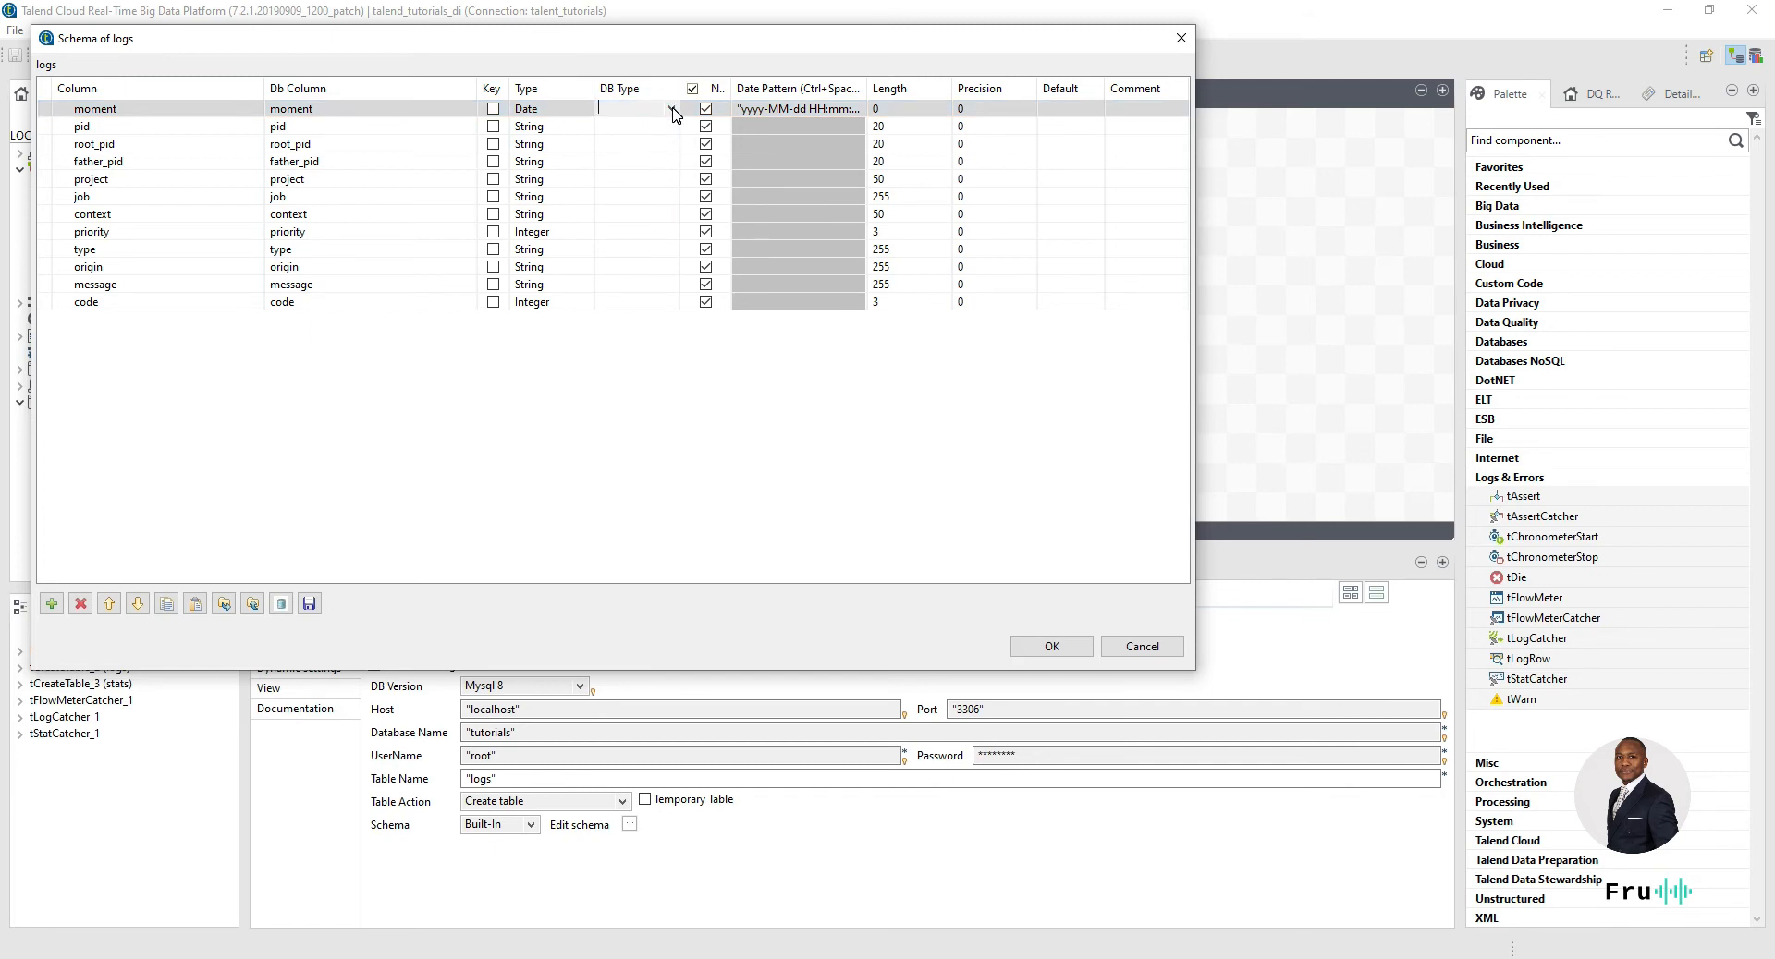
left_click(672, 110)
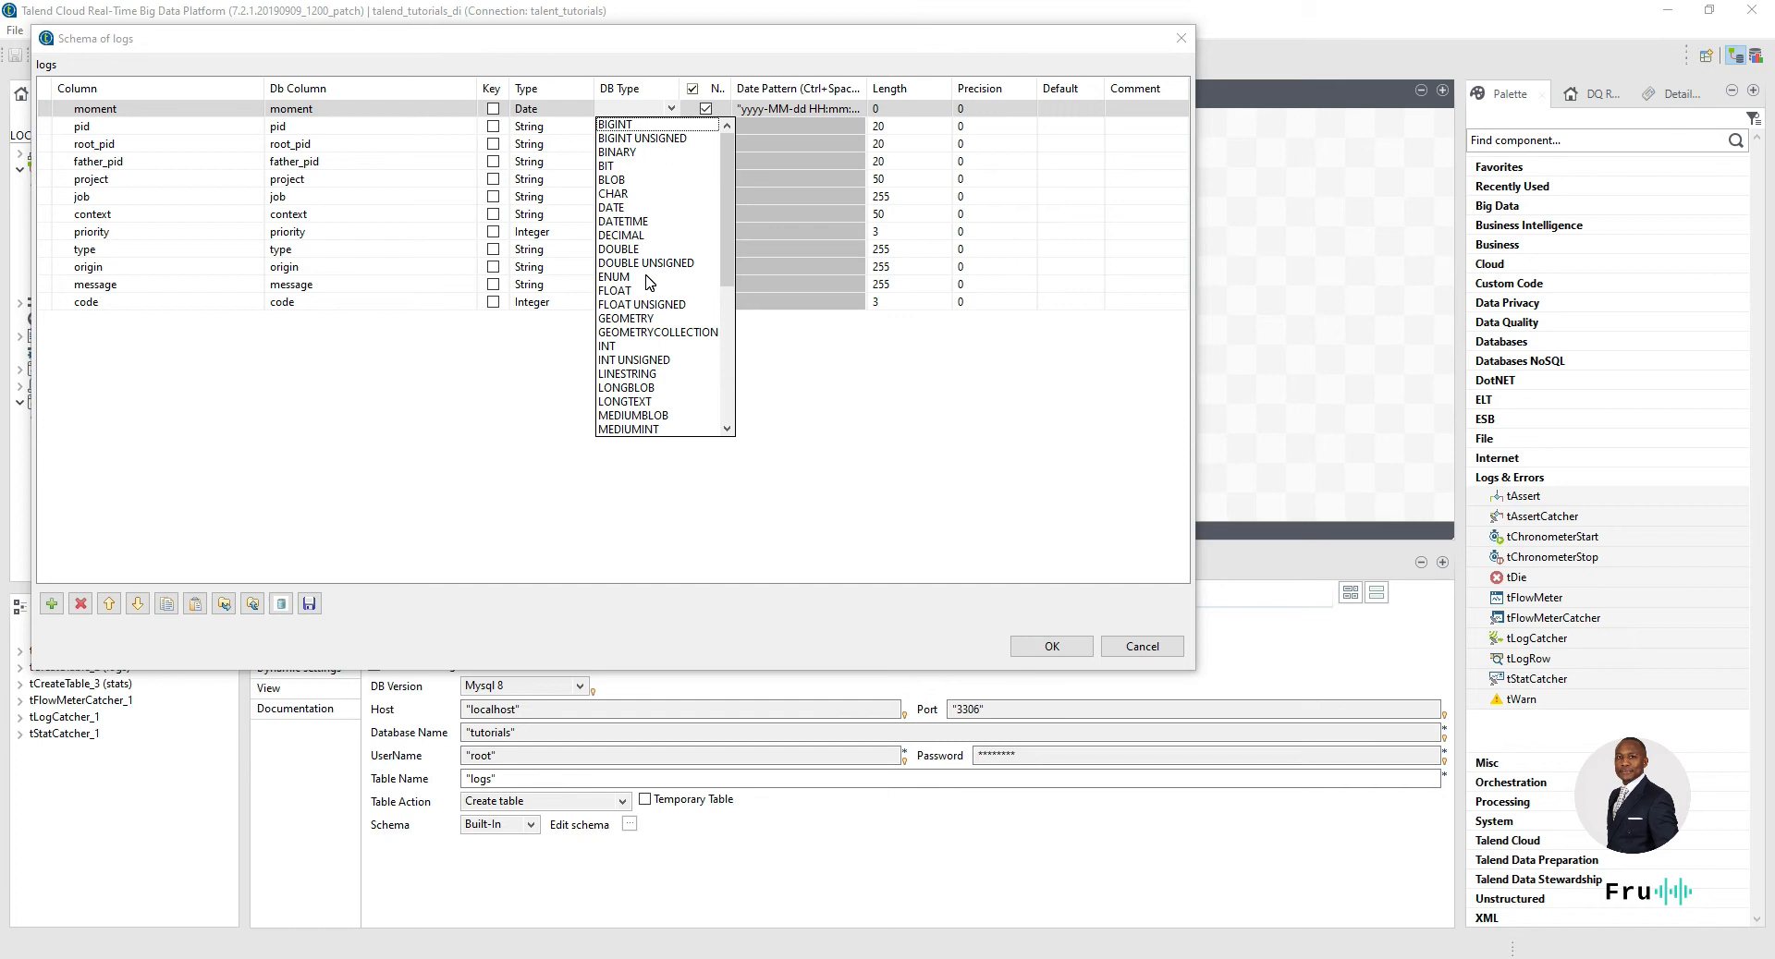
left_click(666, 221)
- Set the DB type of the pid, root_pid and father_pid columns in the logs schema to VARCHAR
left_click(665, 127)
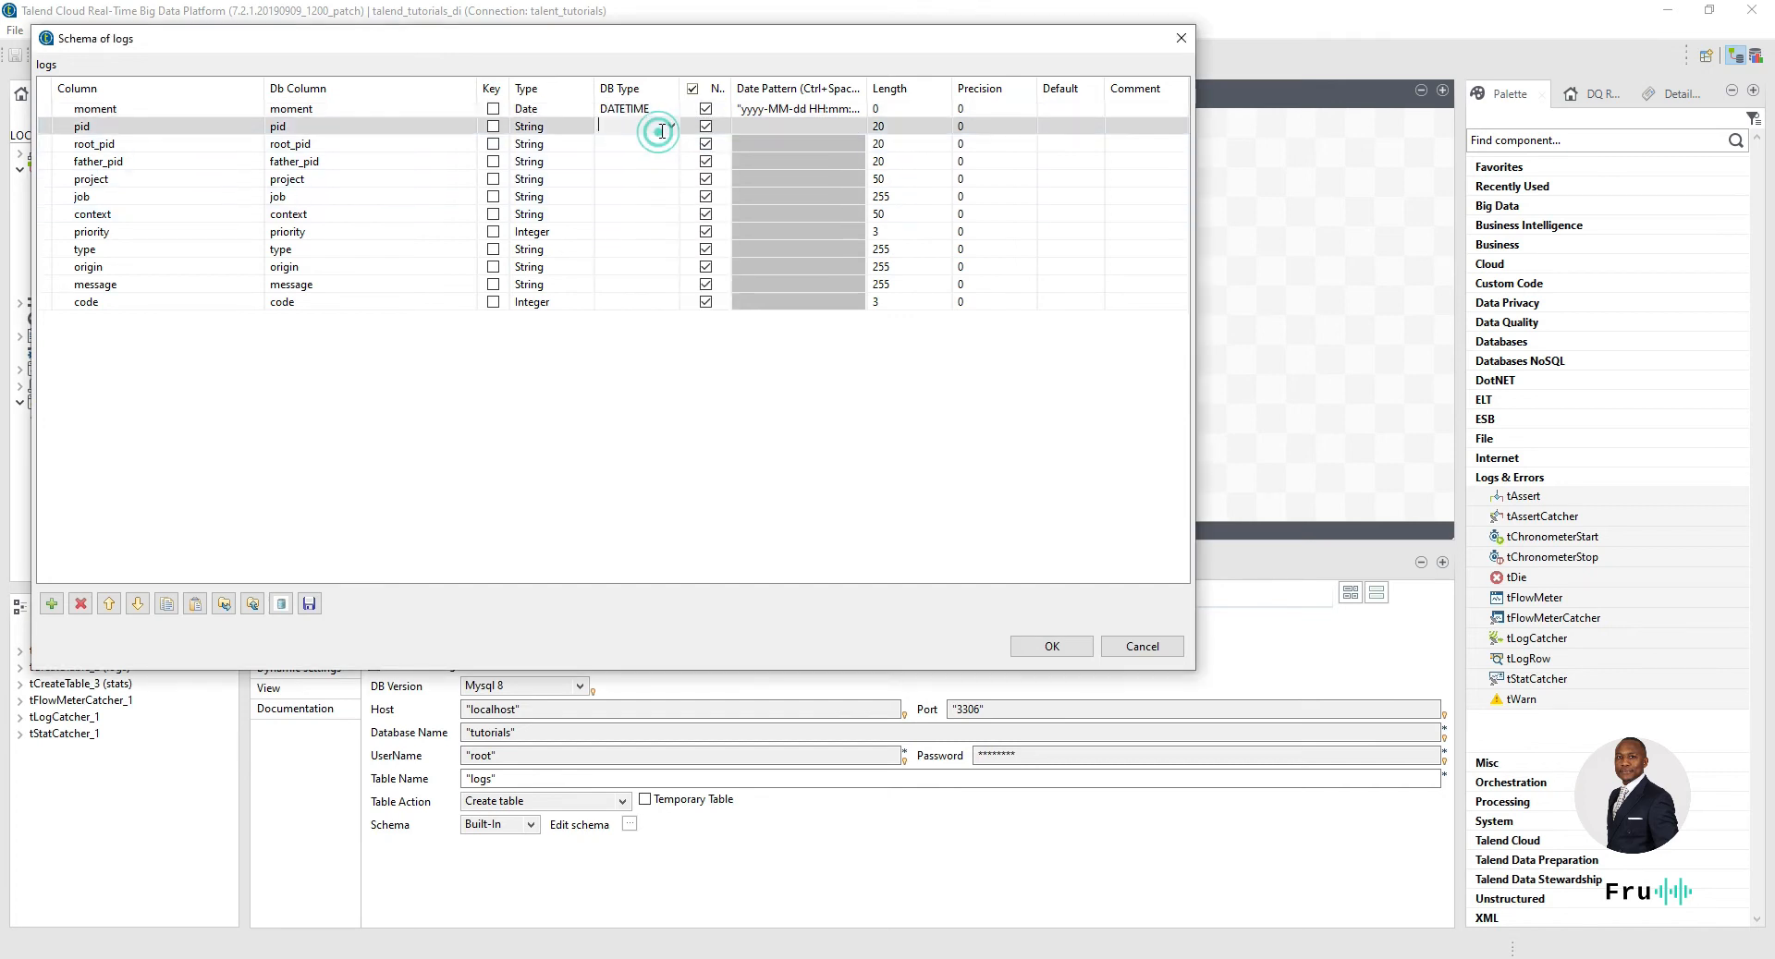
left_click(672, 126)
key("v")
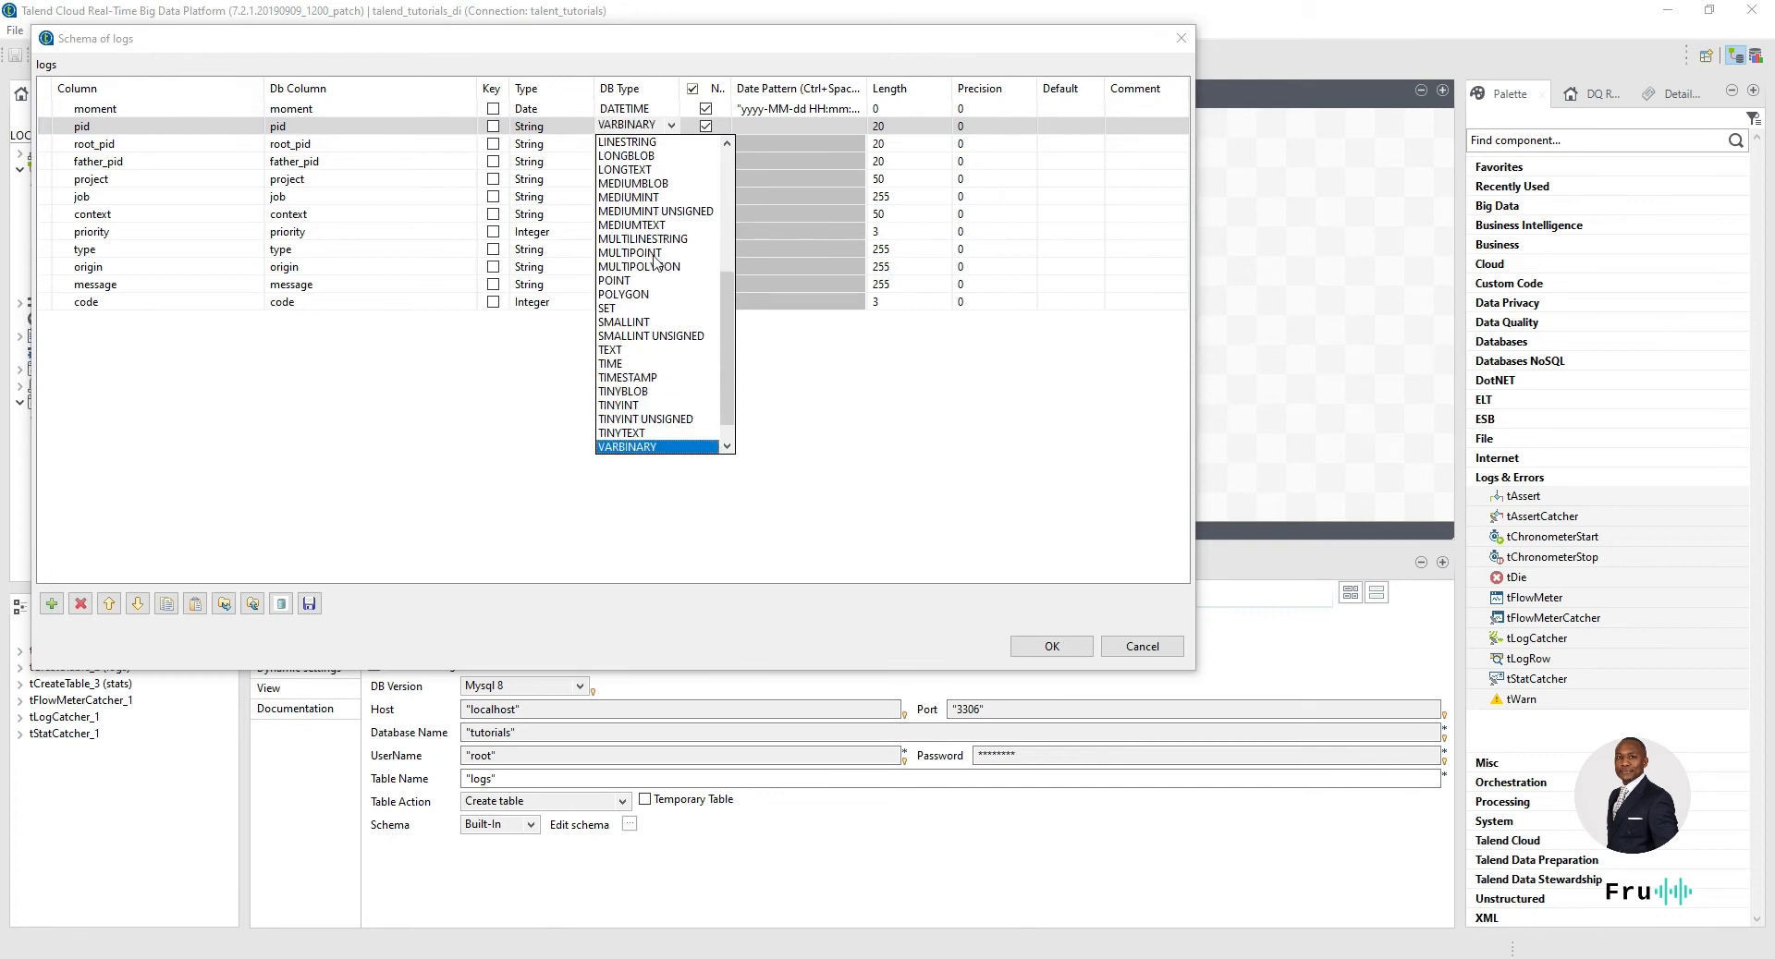
scroll(647, 401, "down", 1)
left_click(645, 432)
left_click(646, 142)
left_click(670, 143)
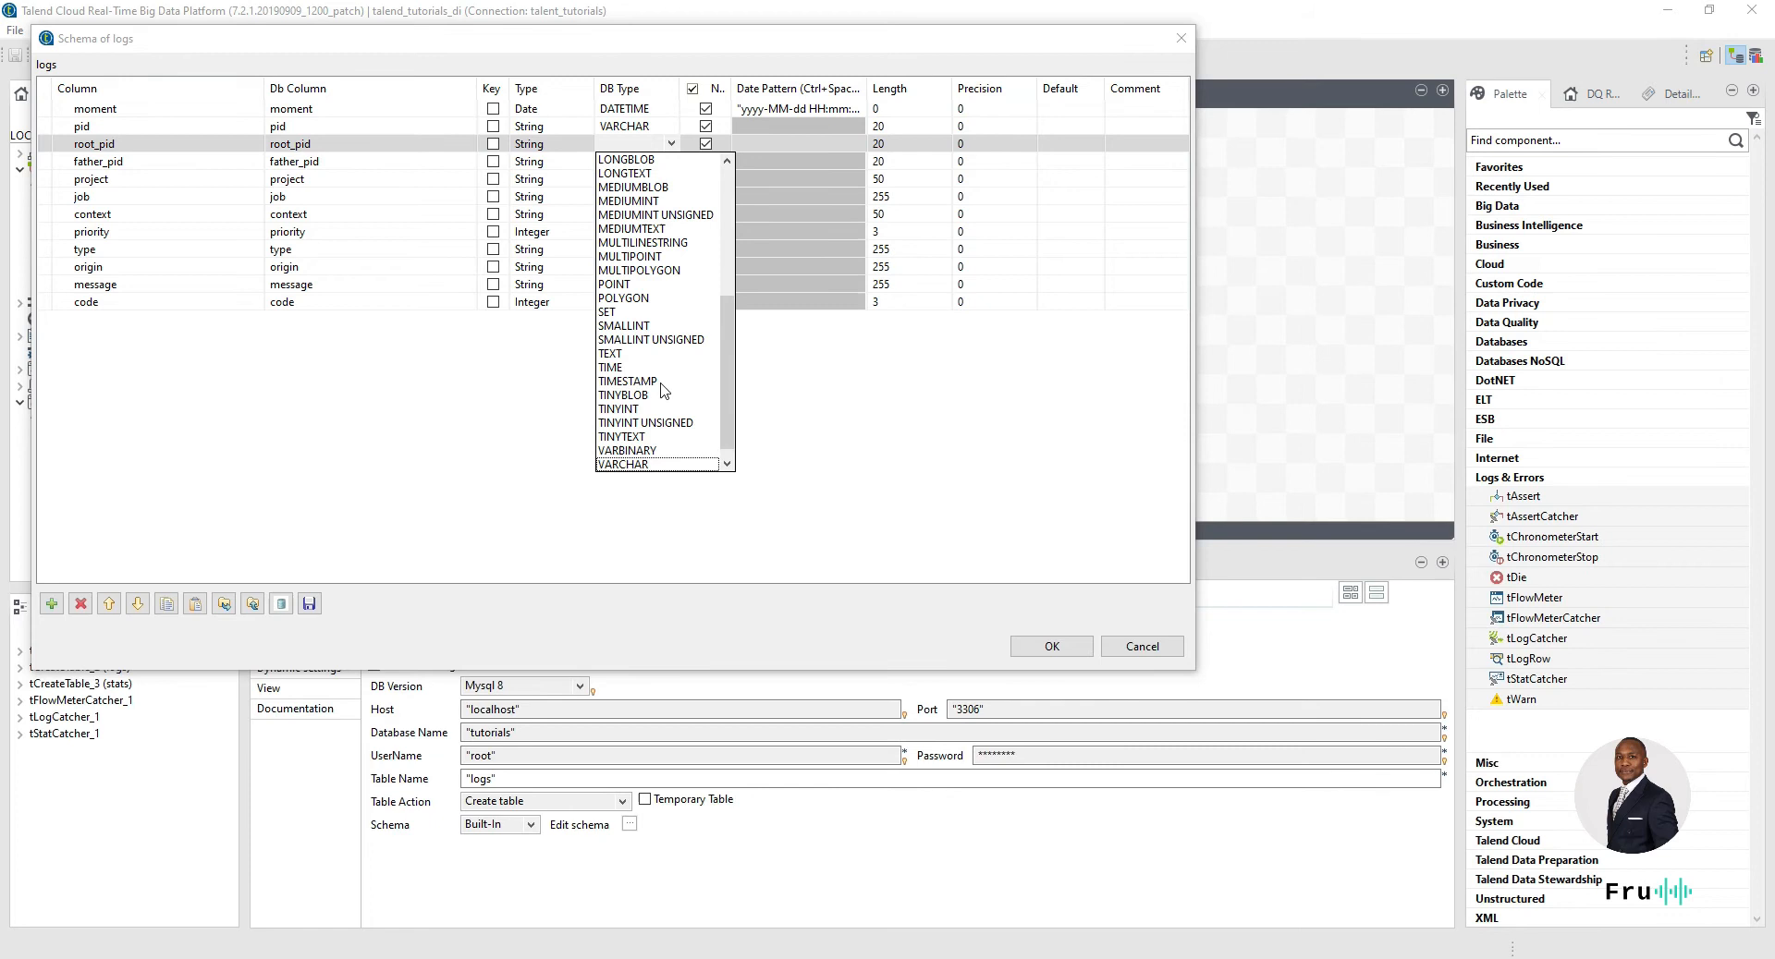
left_click(646, 449)
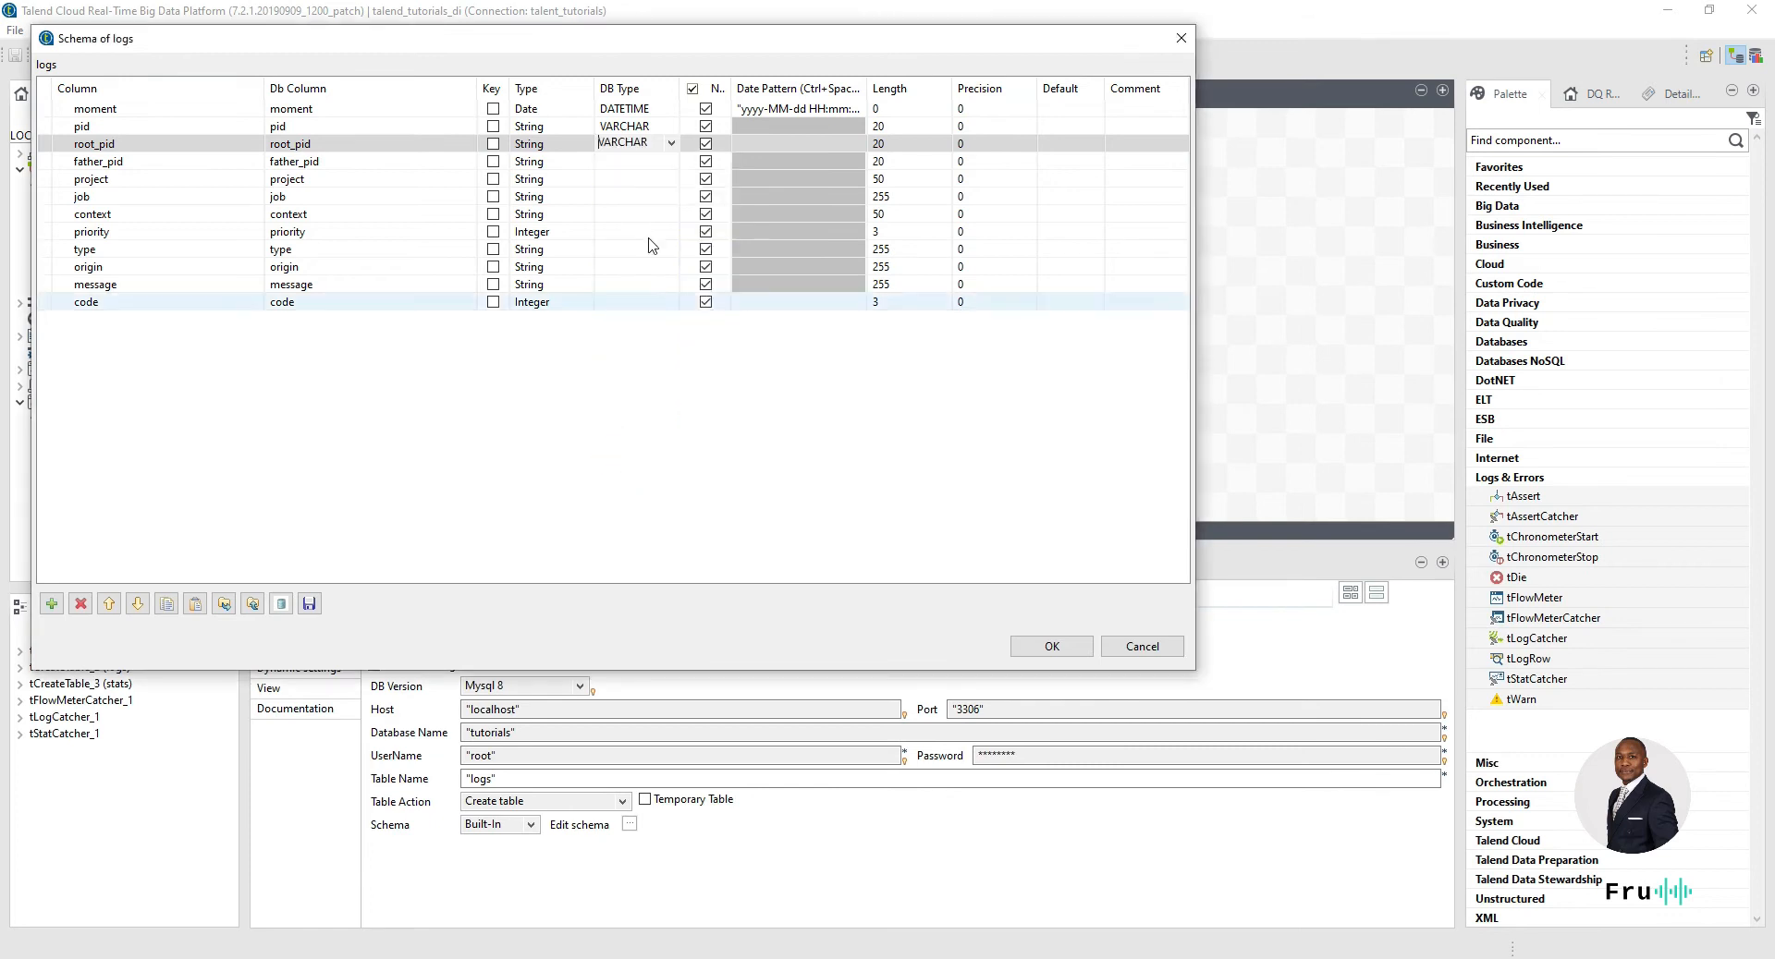
left_click(678, 170)
left_click(674, 162)
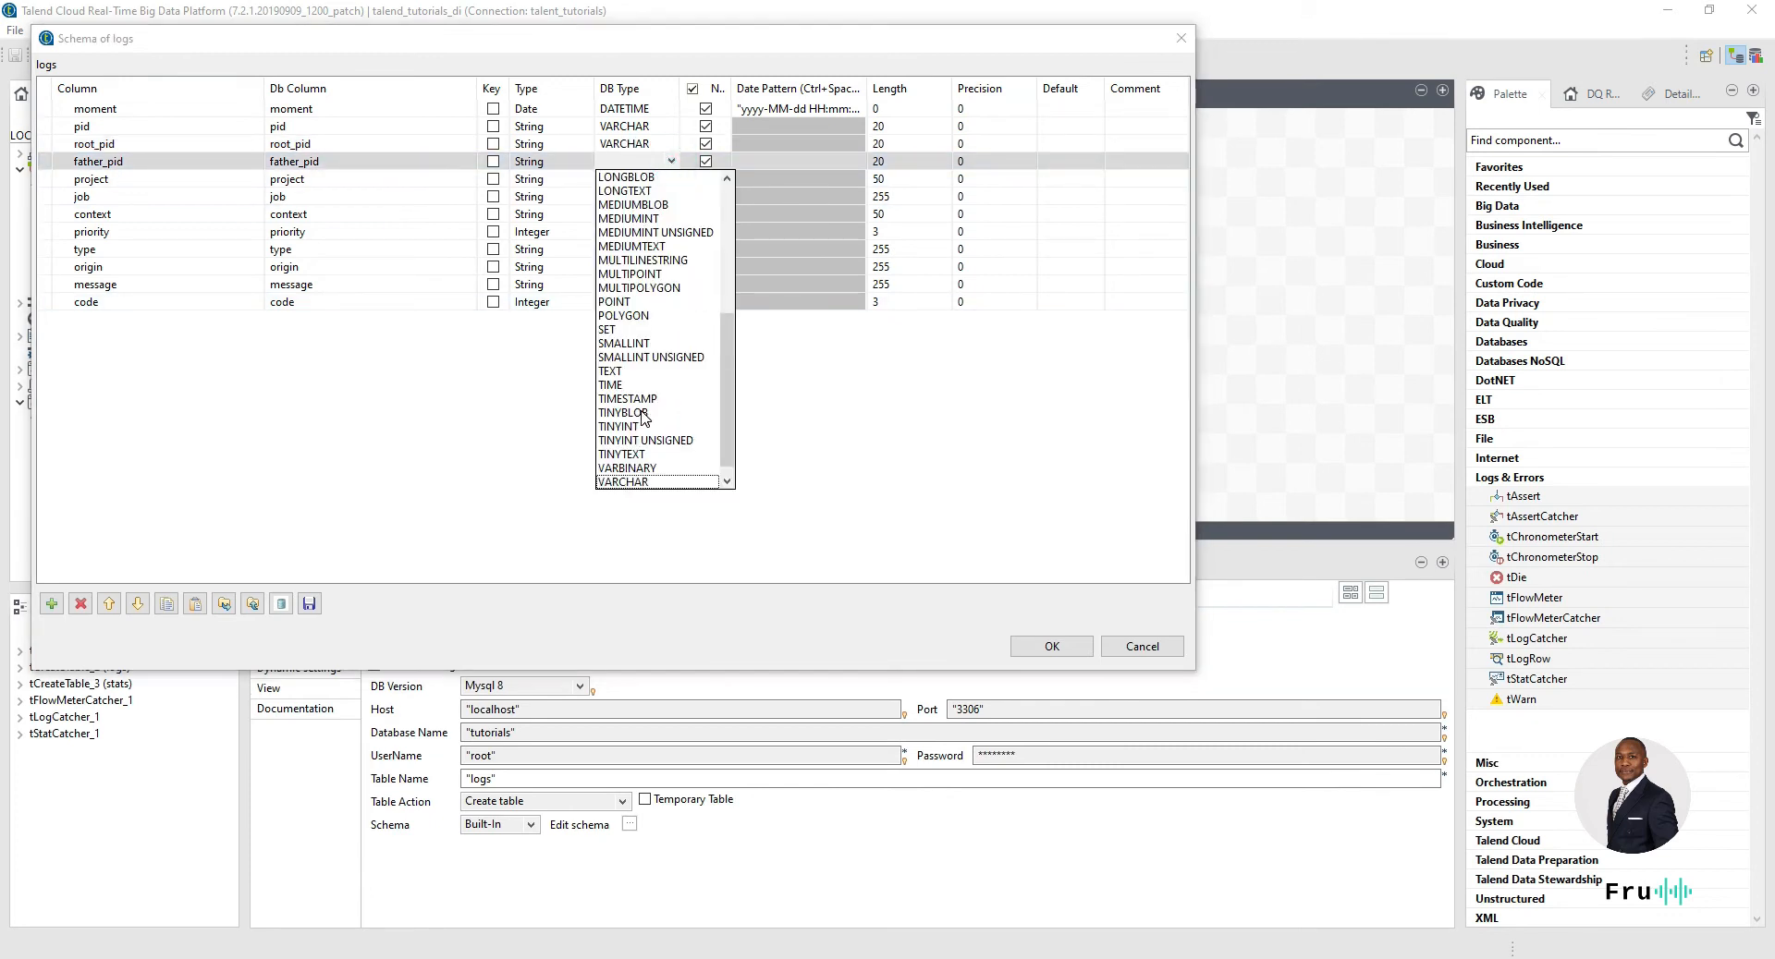
left_click(634, 469)
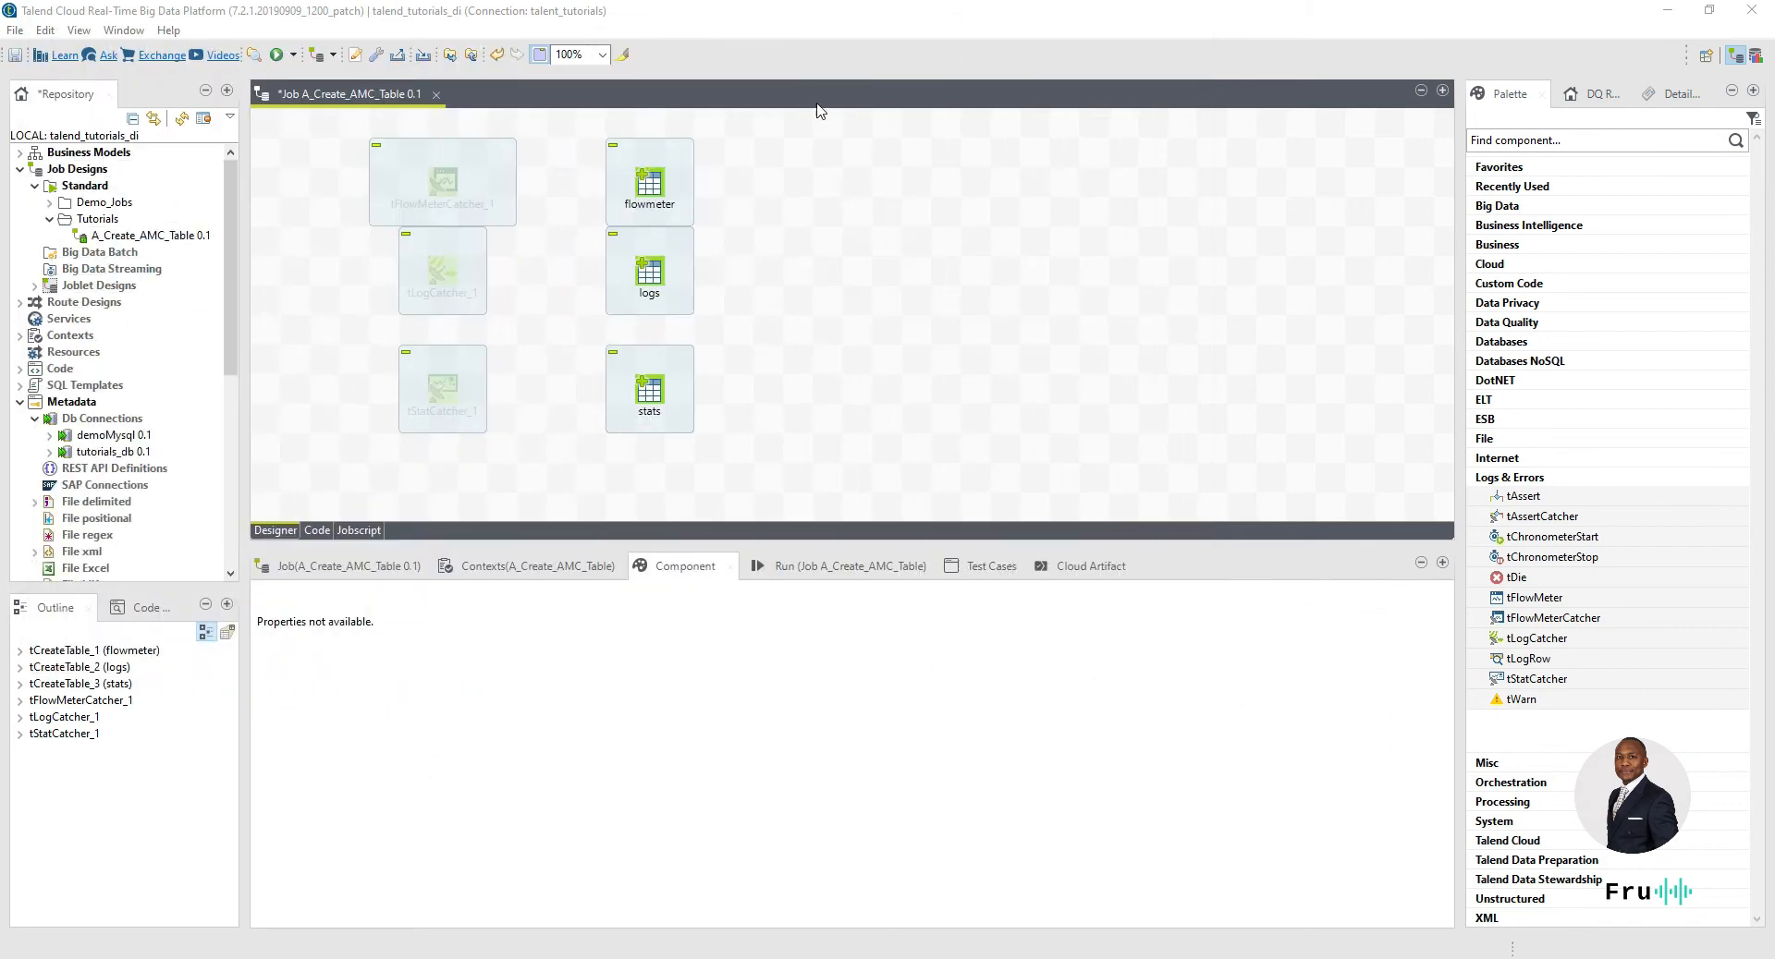
- Review the DB types of all columns in the flowmeter component's schema
left_click(645, 190)
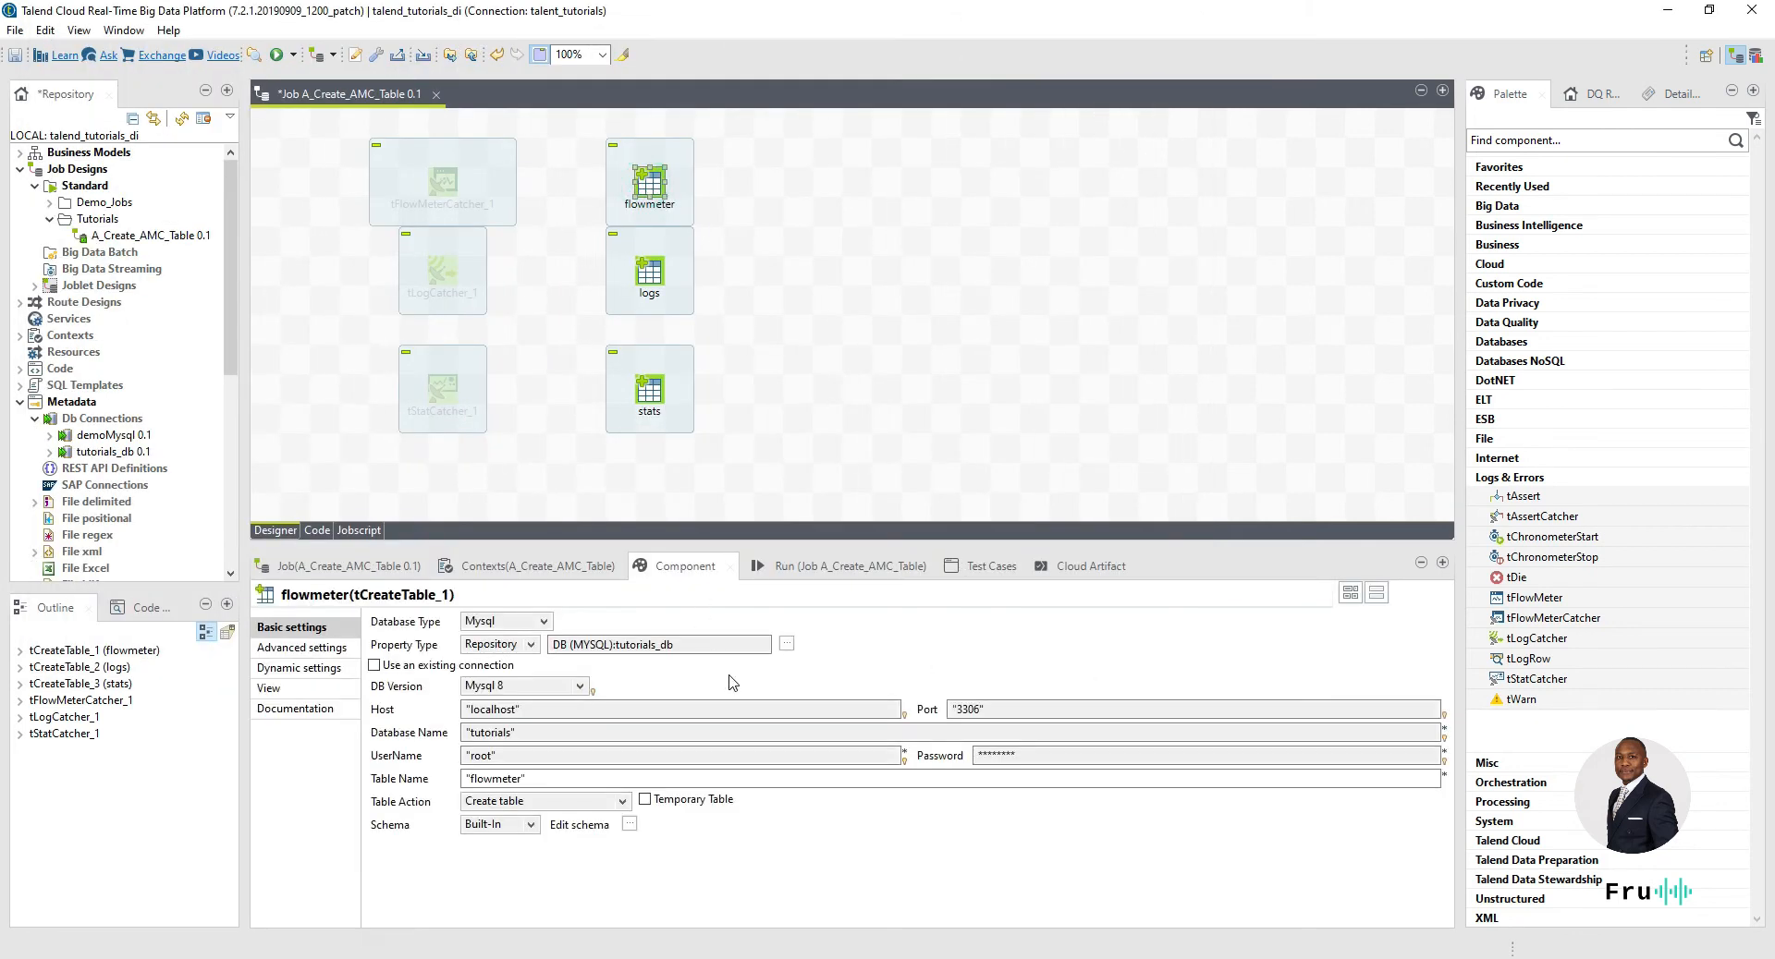
left_click(628, 824)
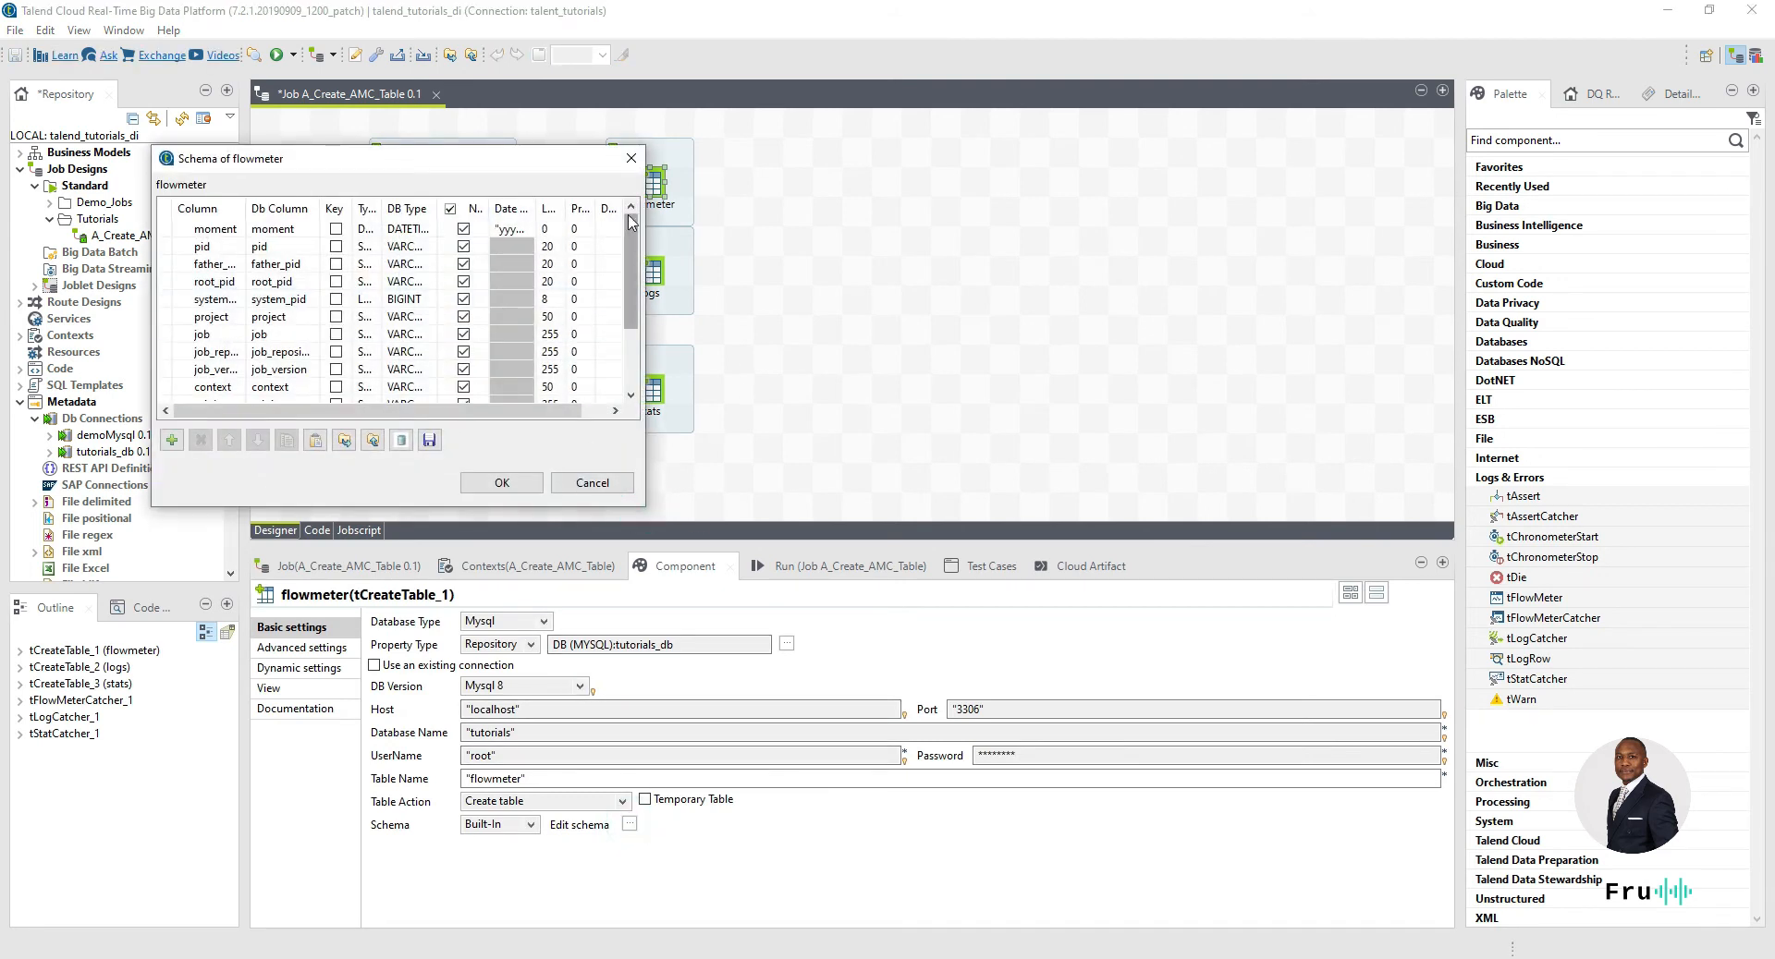
left_click_drag(611, 164, 675, 98)
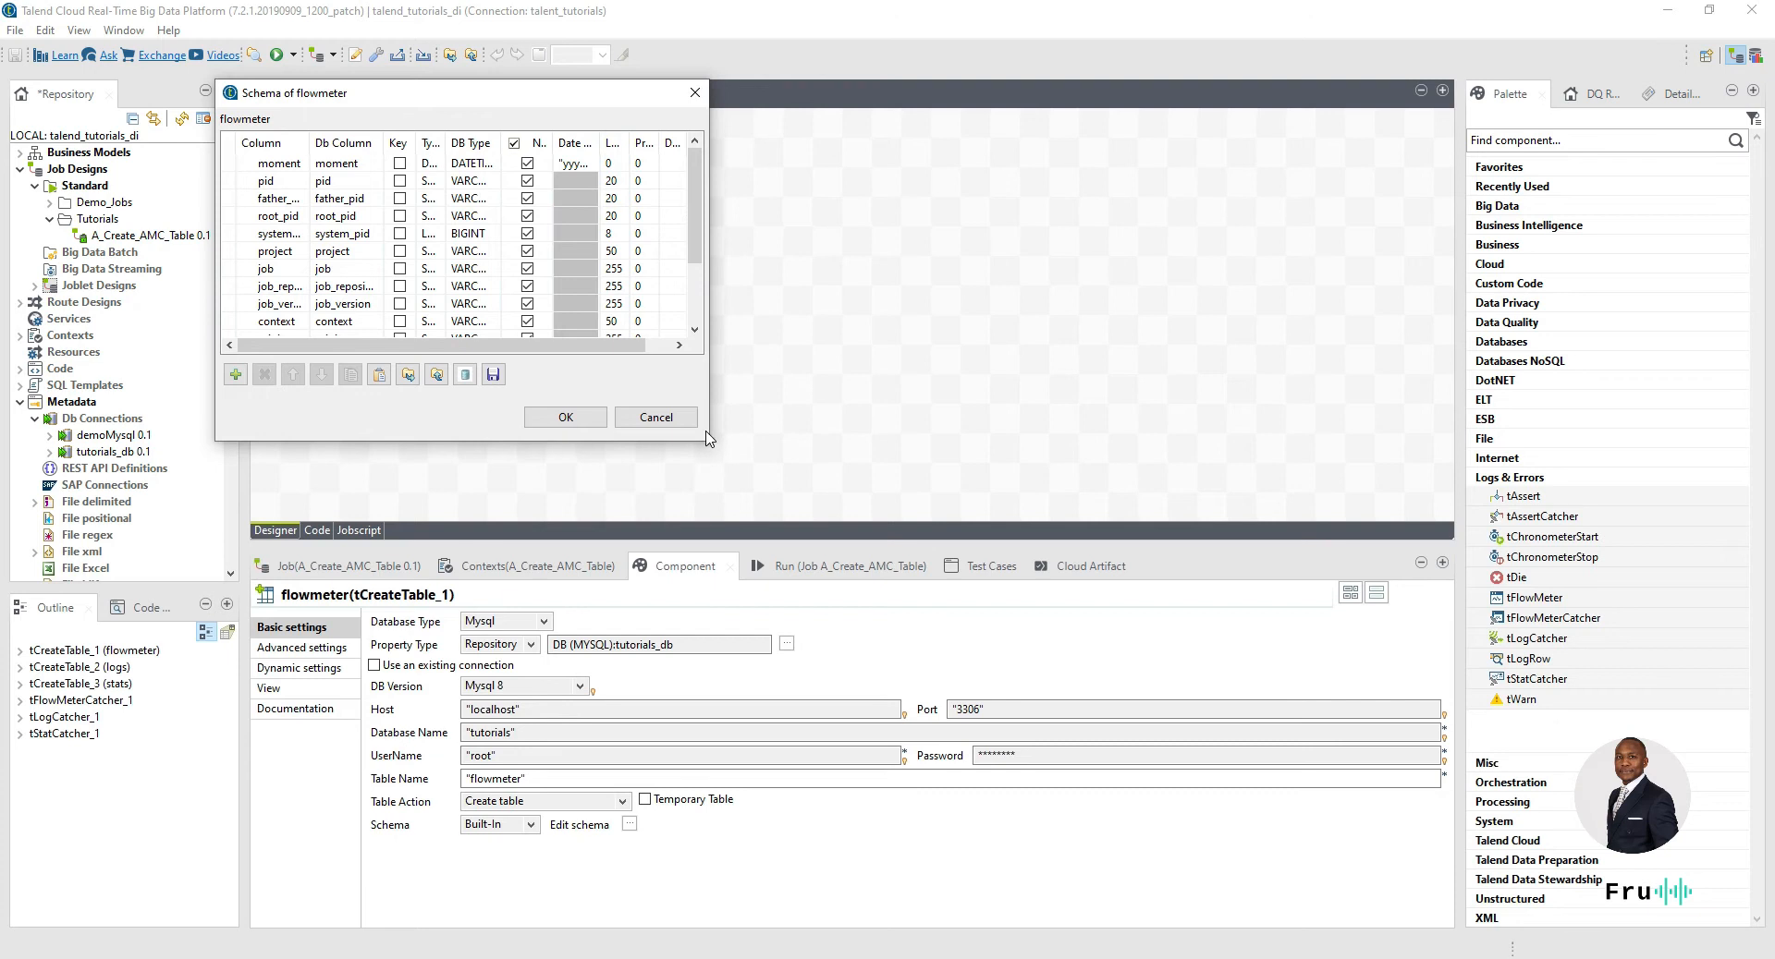
left_click_drag(709, 439, 1250, 441)
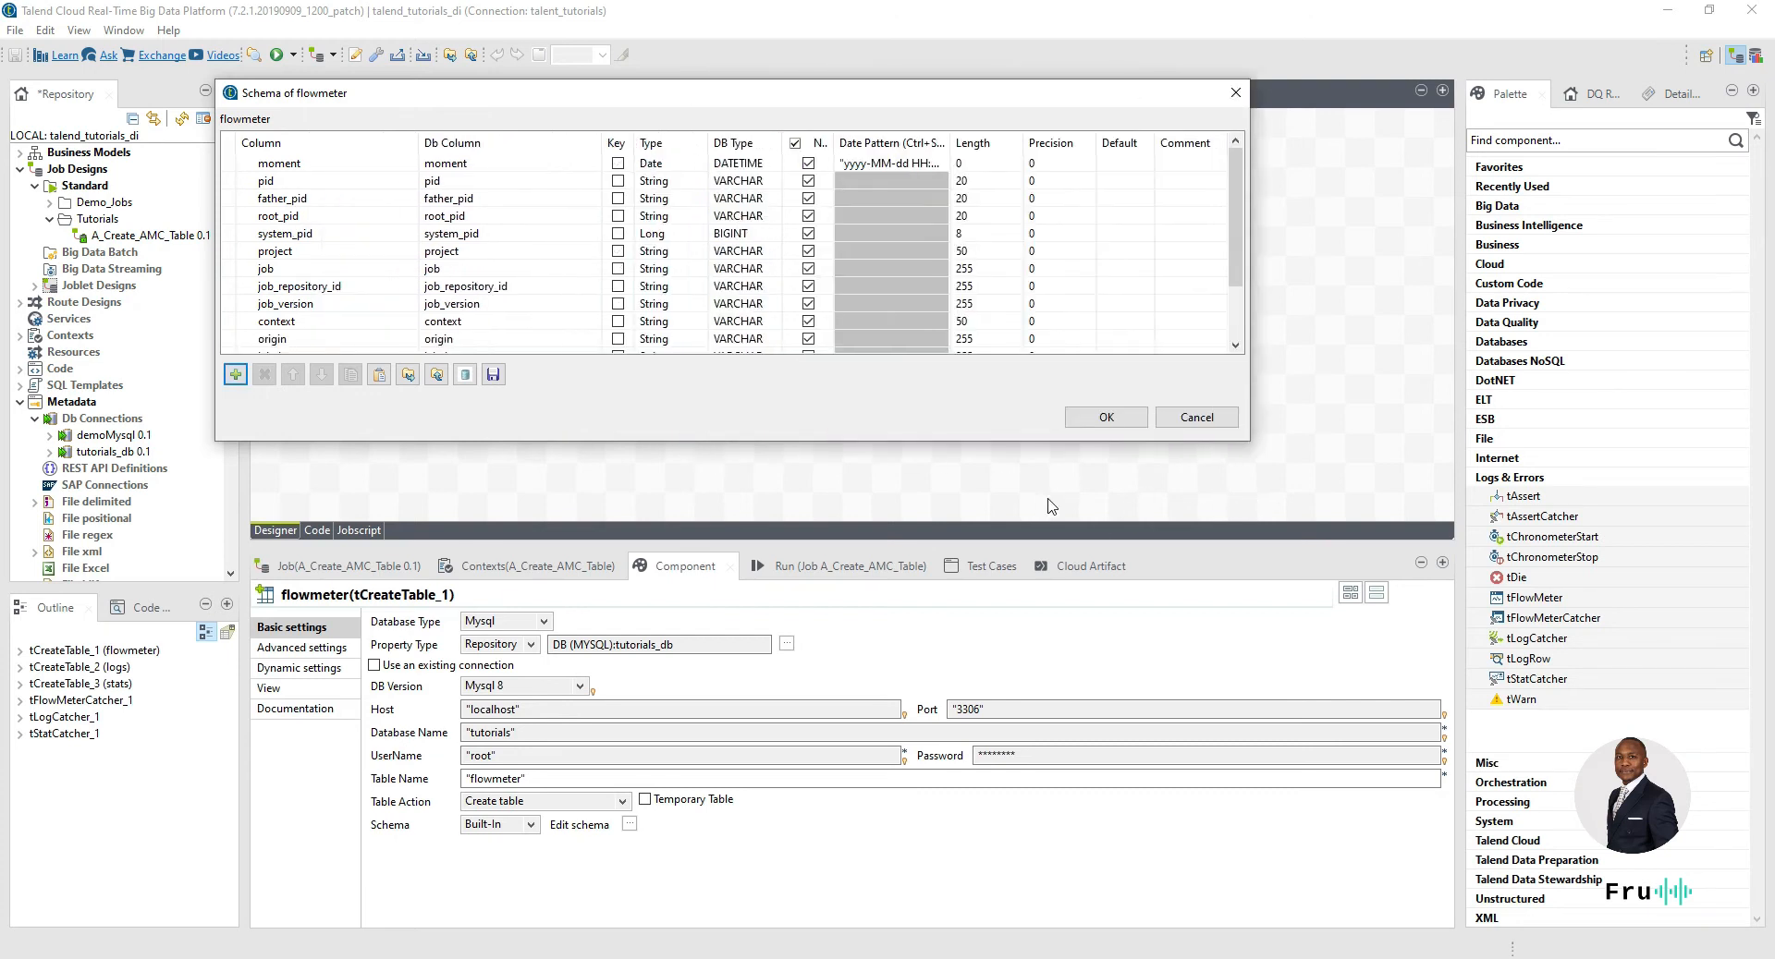
left_click_drag(1034, 444, 1031, 699)
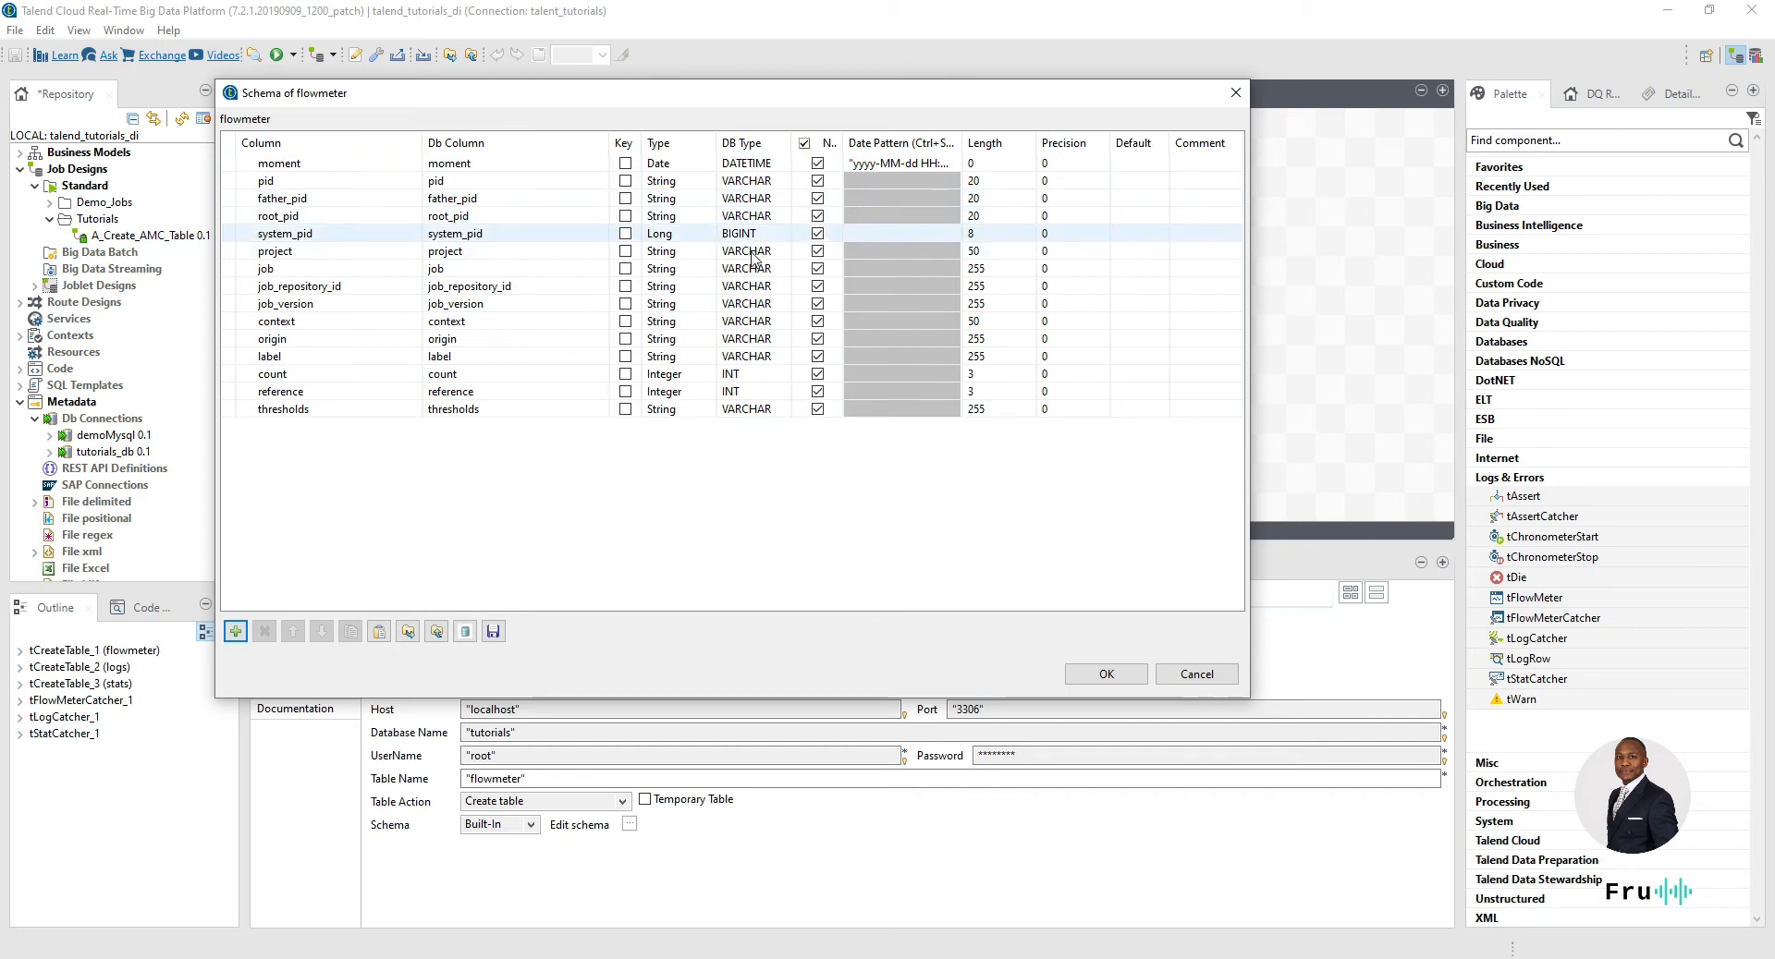
left_click(1122, 677)
- Run the A_Create_AMC_Table job
left_click(648, 271)
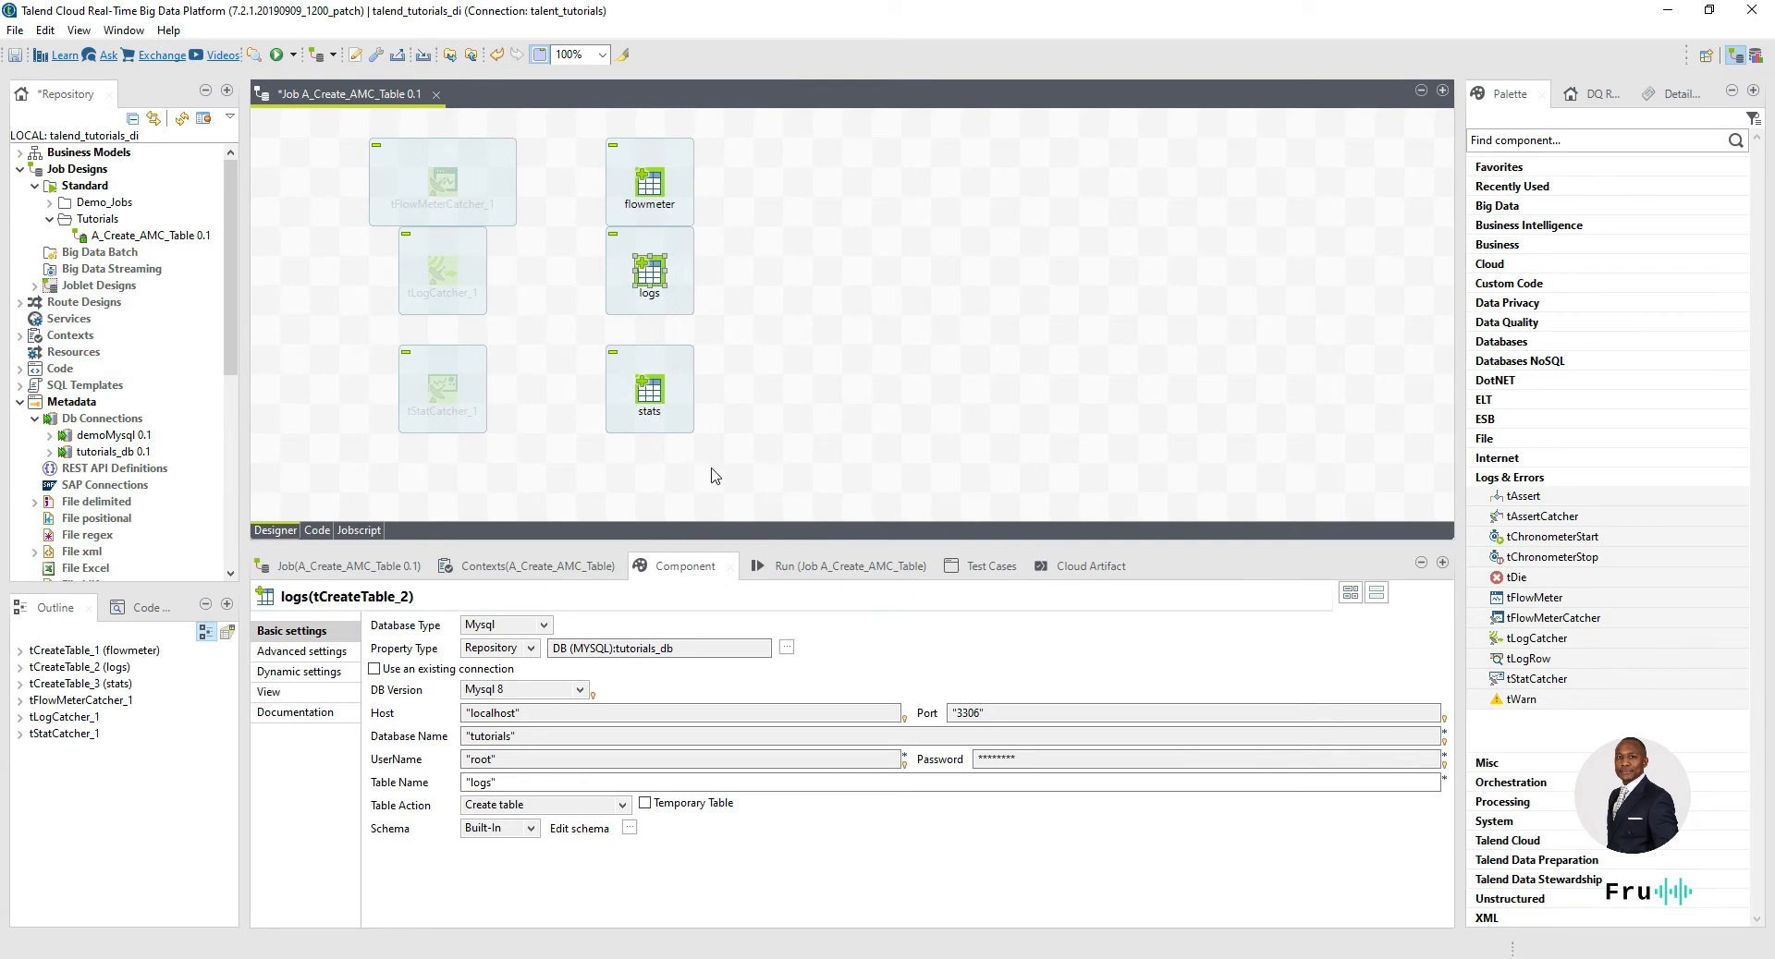
left_click_drag(847, 541, 848, 477)
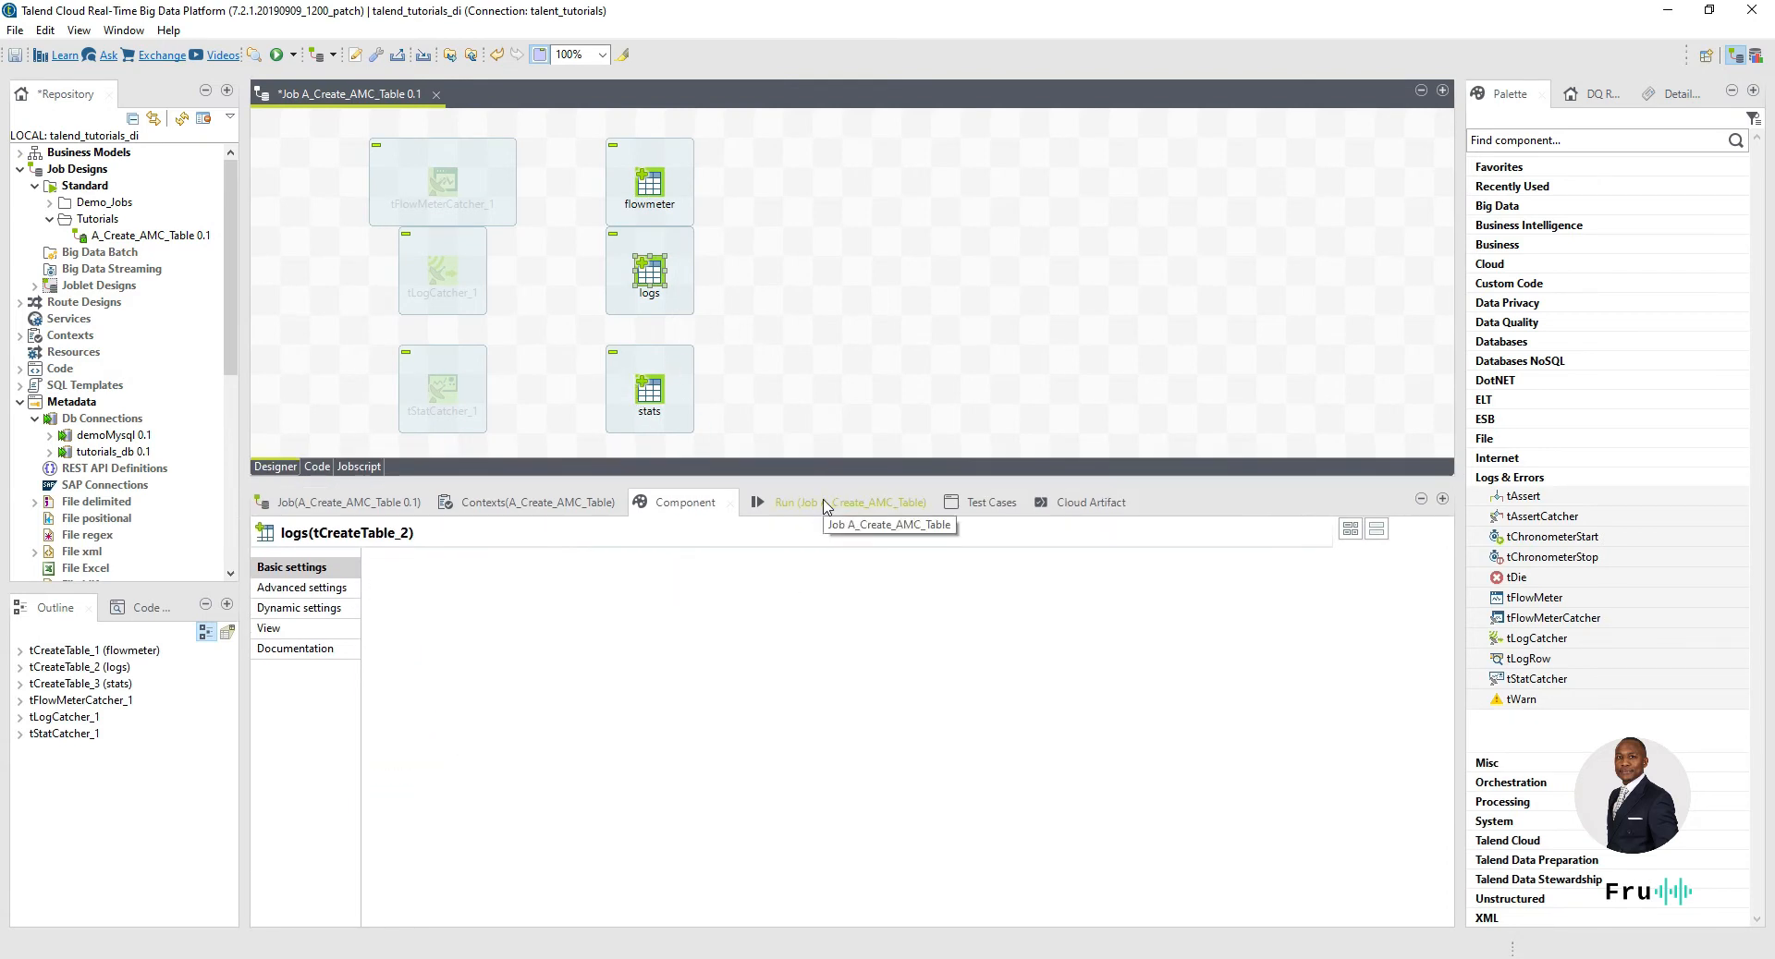
left_click(836, 502)
left_click(420, 580)
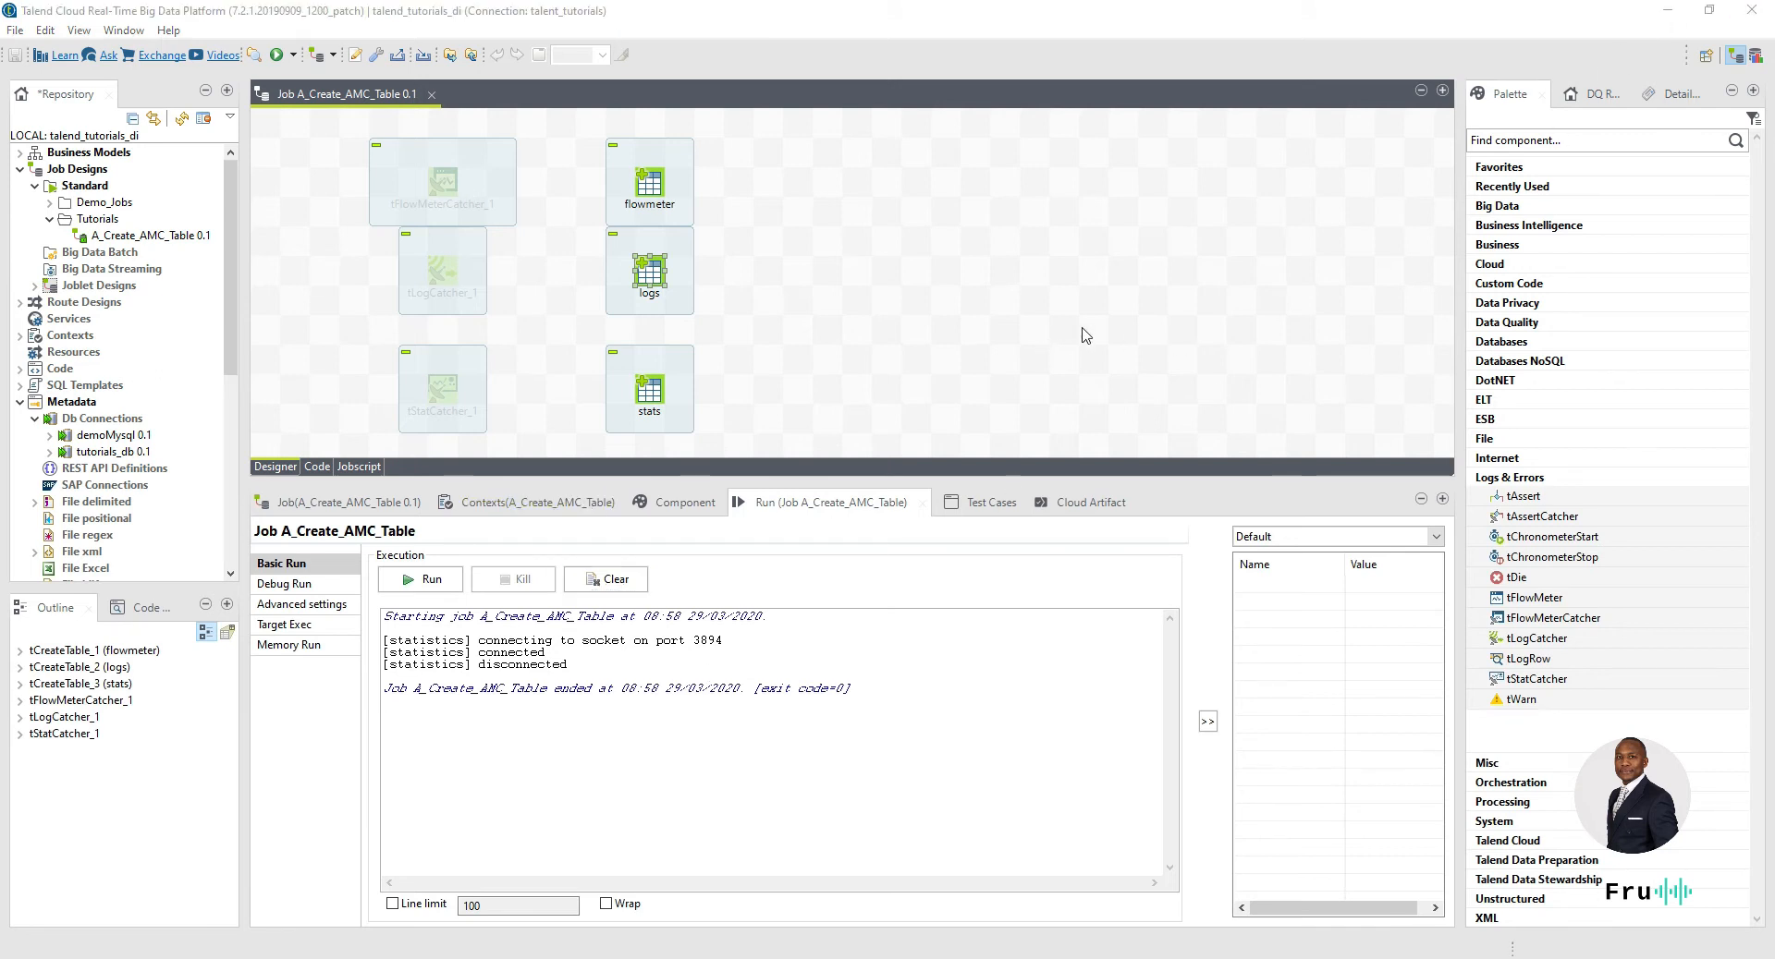
- Switch to MySQL Workbench, maximize it and refresh the tutorials schema
left_click_drag(1774, 158, 787, 46)
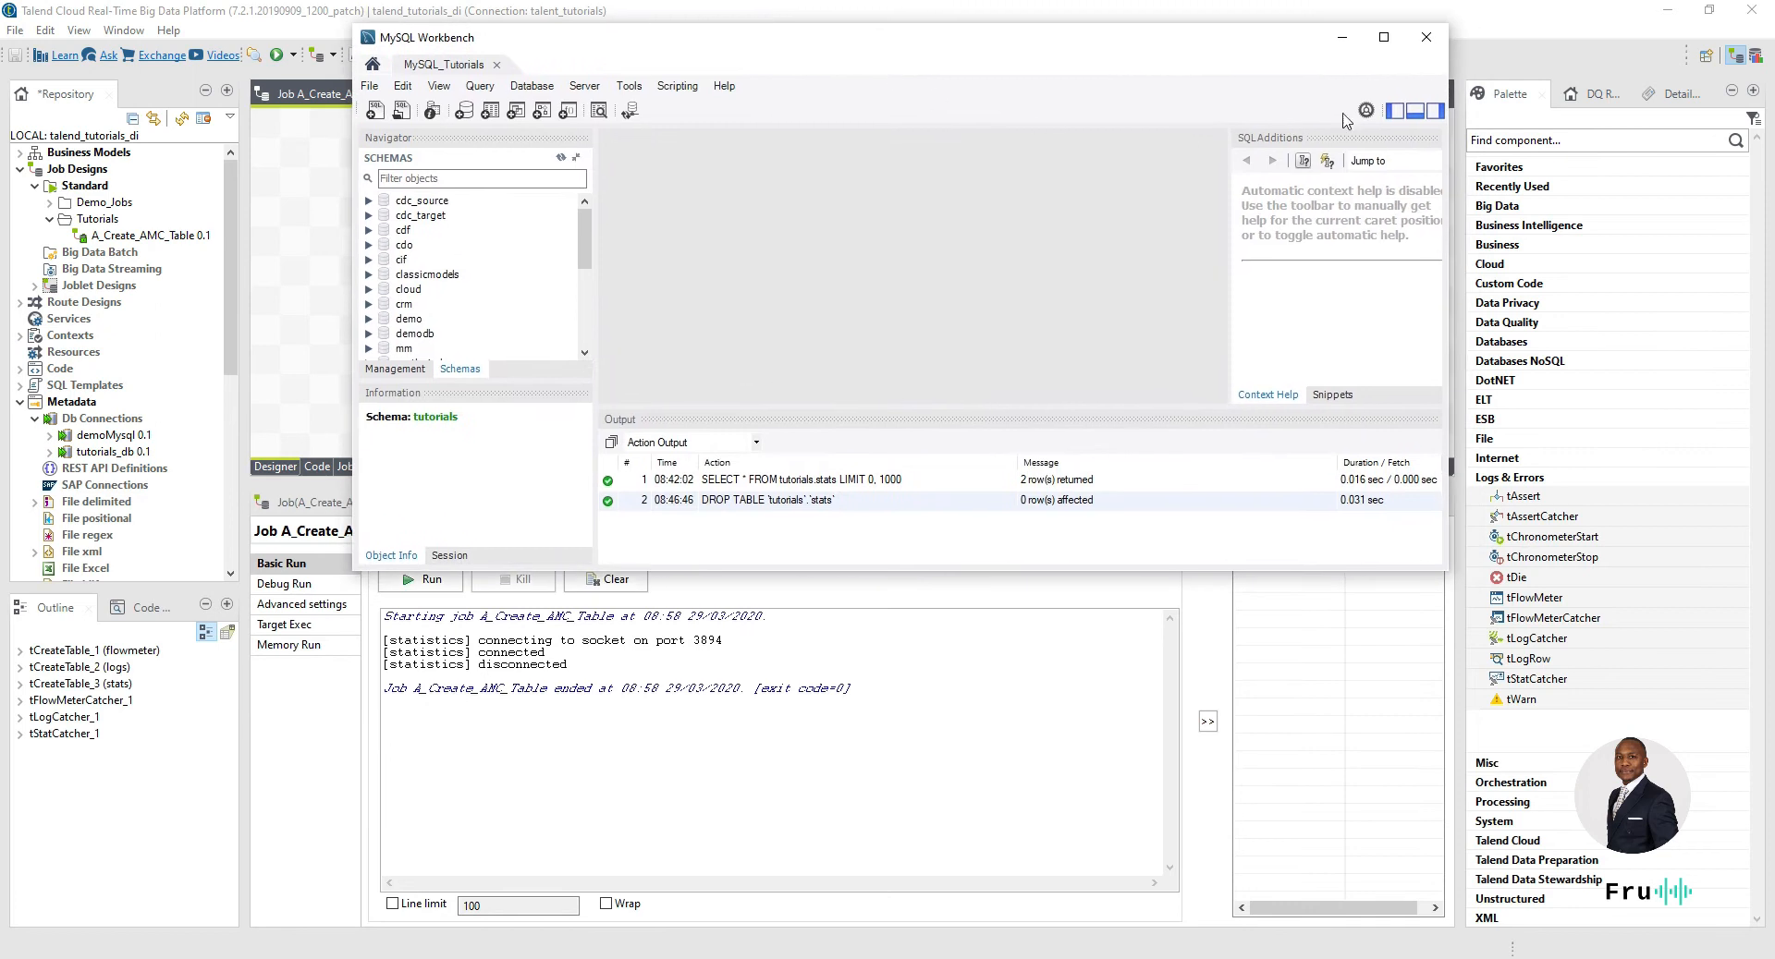
left_click(1384, 37)
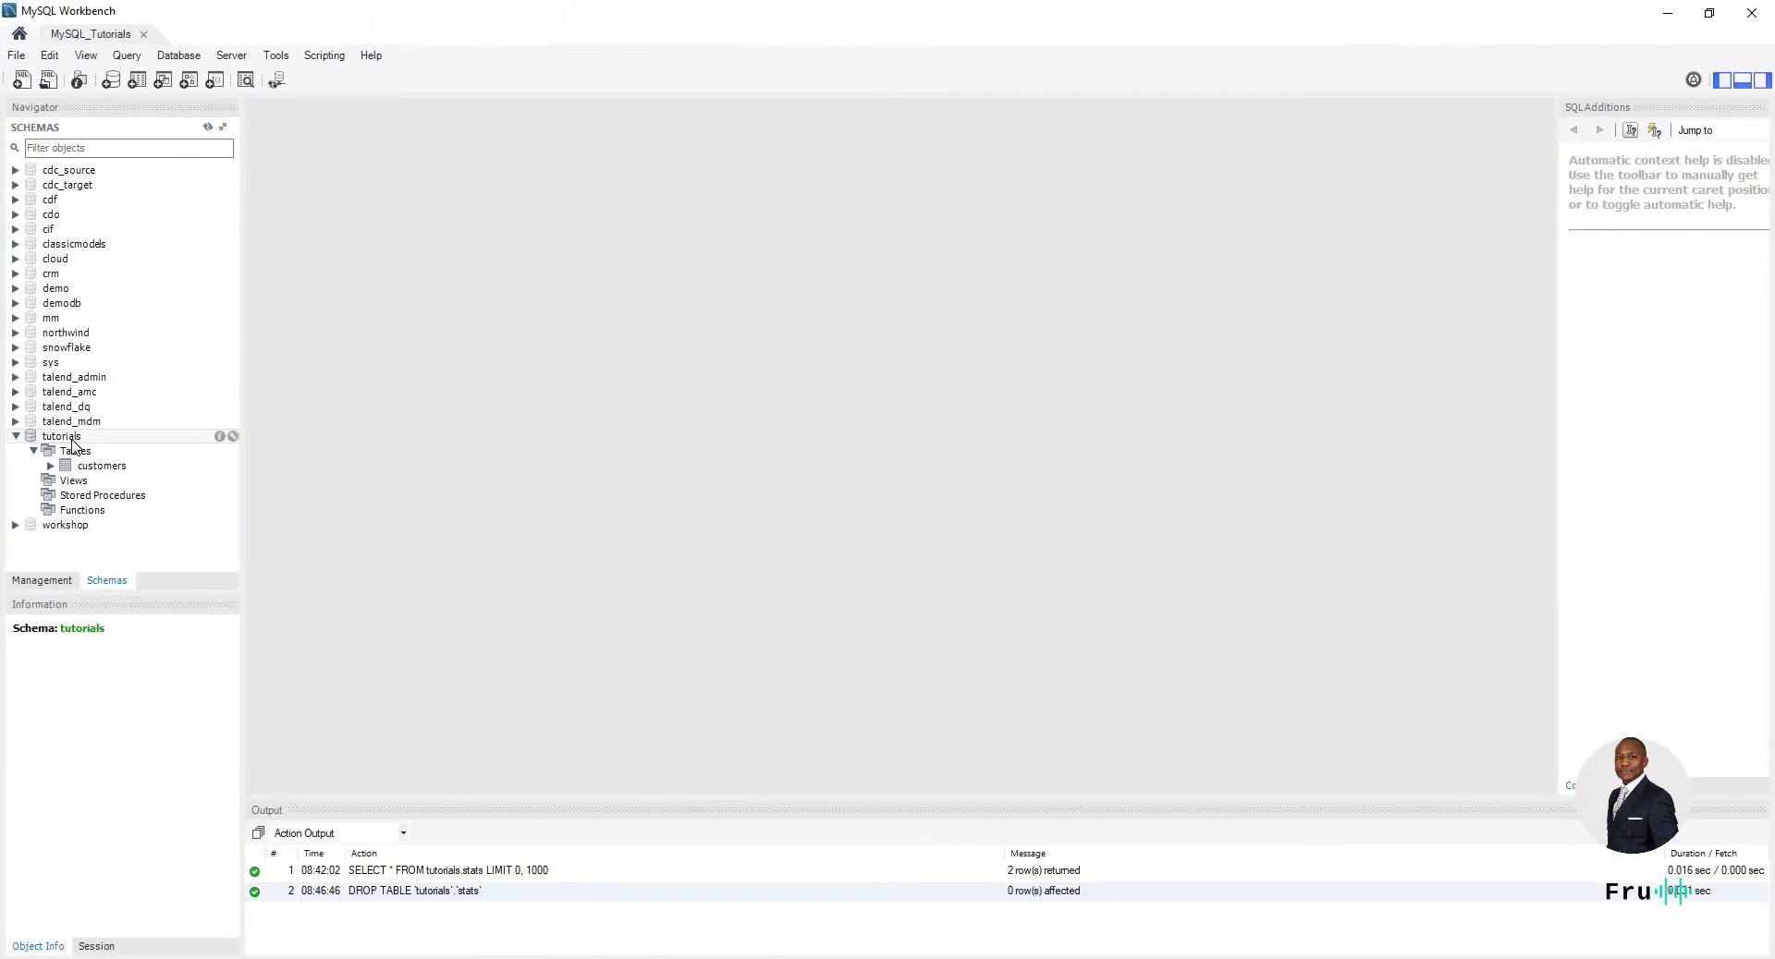
right_click(72, 440)
left_click(174, 682)
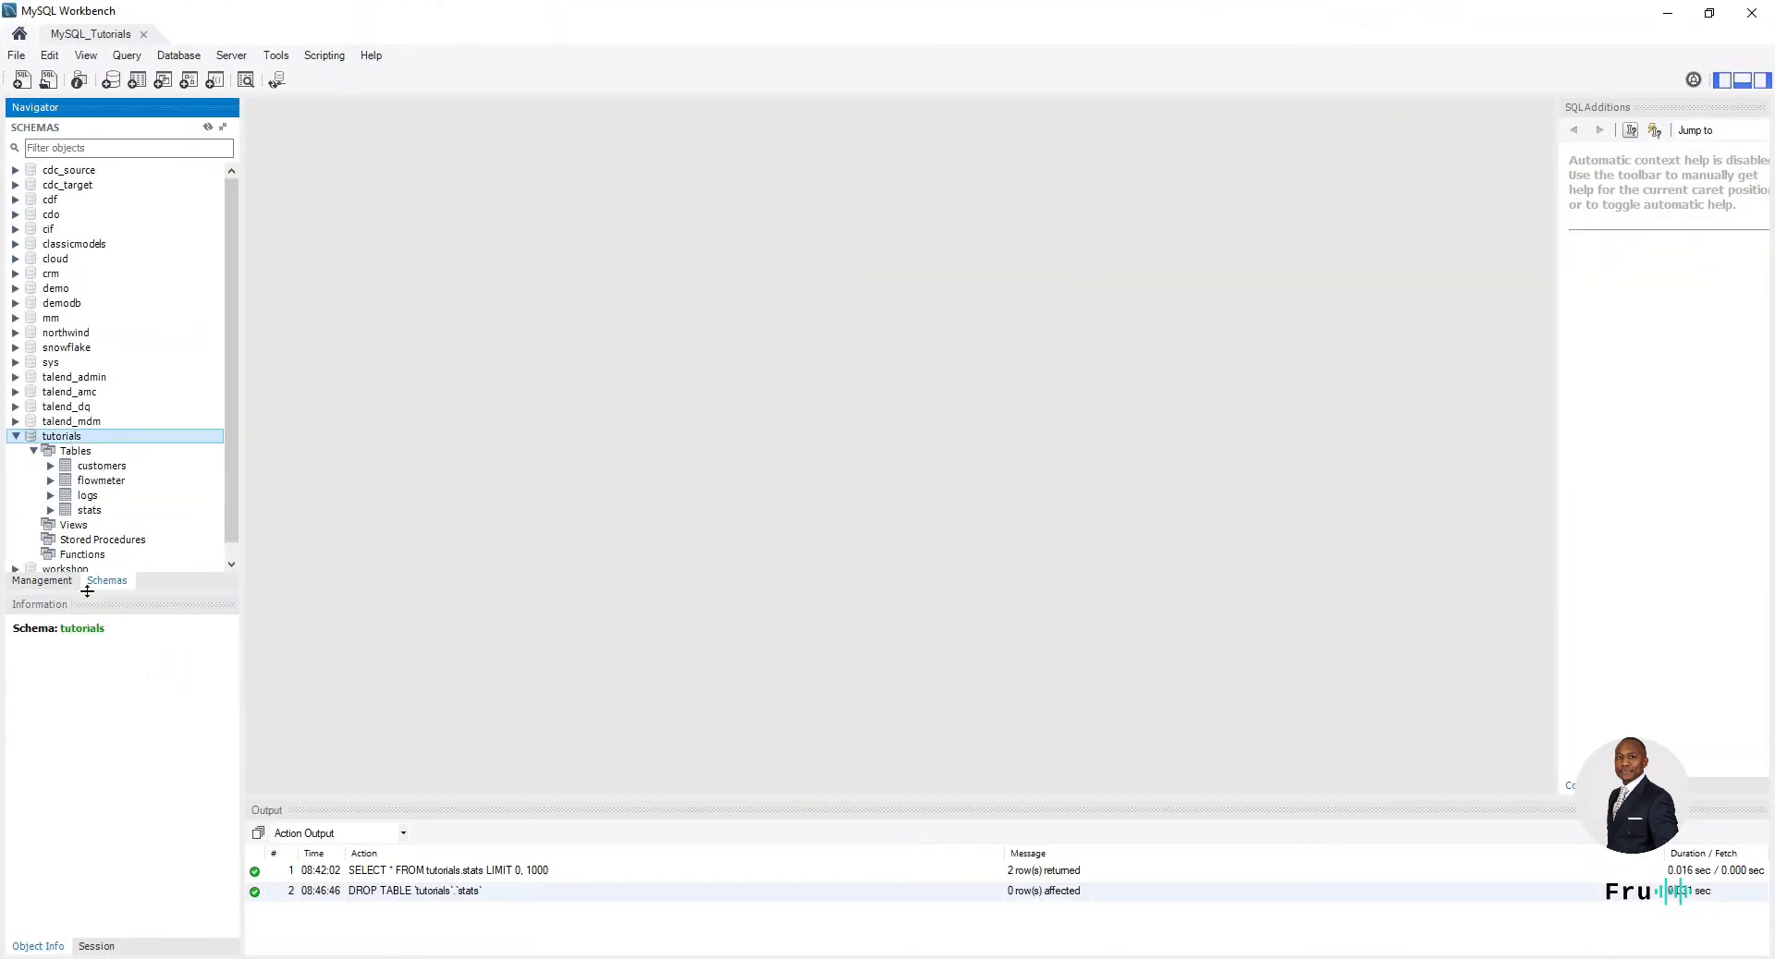
- Query the rows of the flowmeter, logs and stats tables in the tutorials schema
right_click(97, 481)
left_click(181, 487)
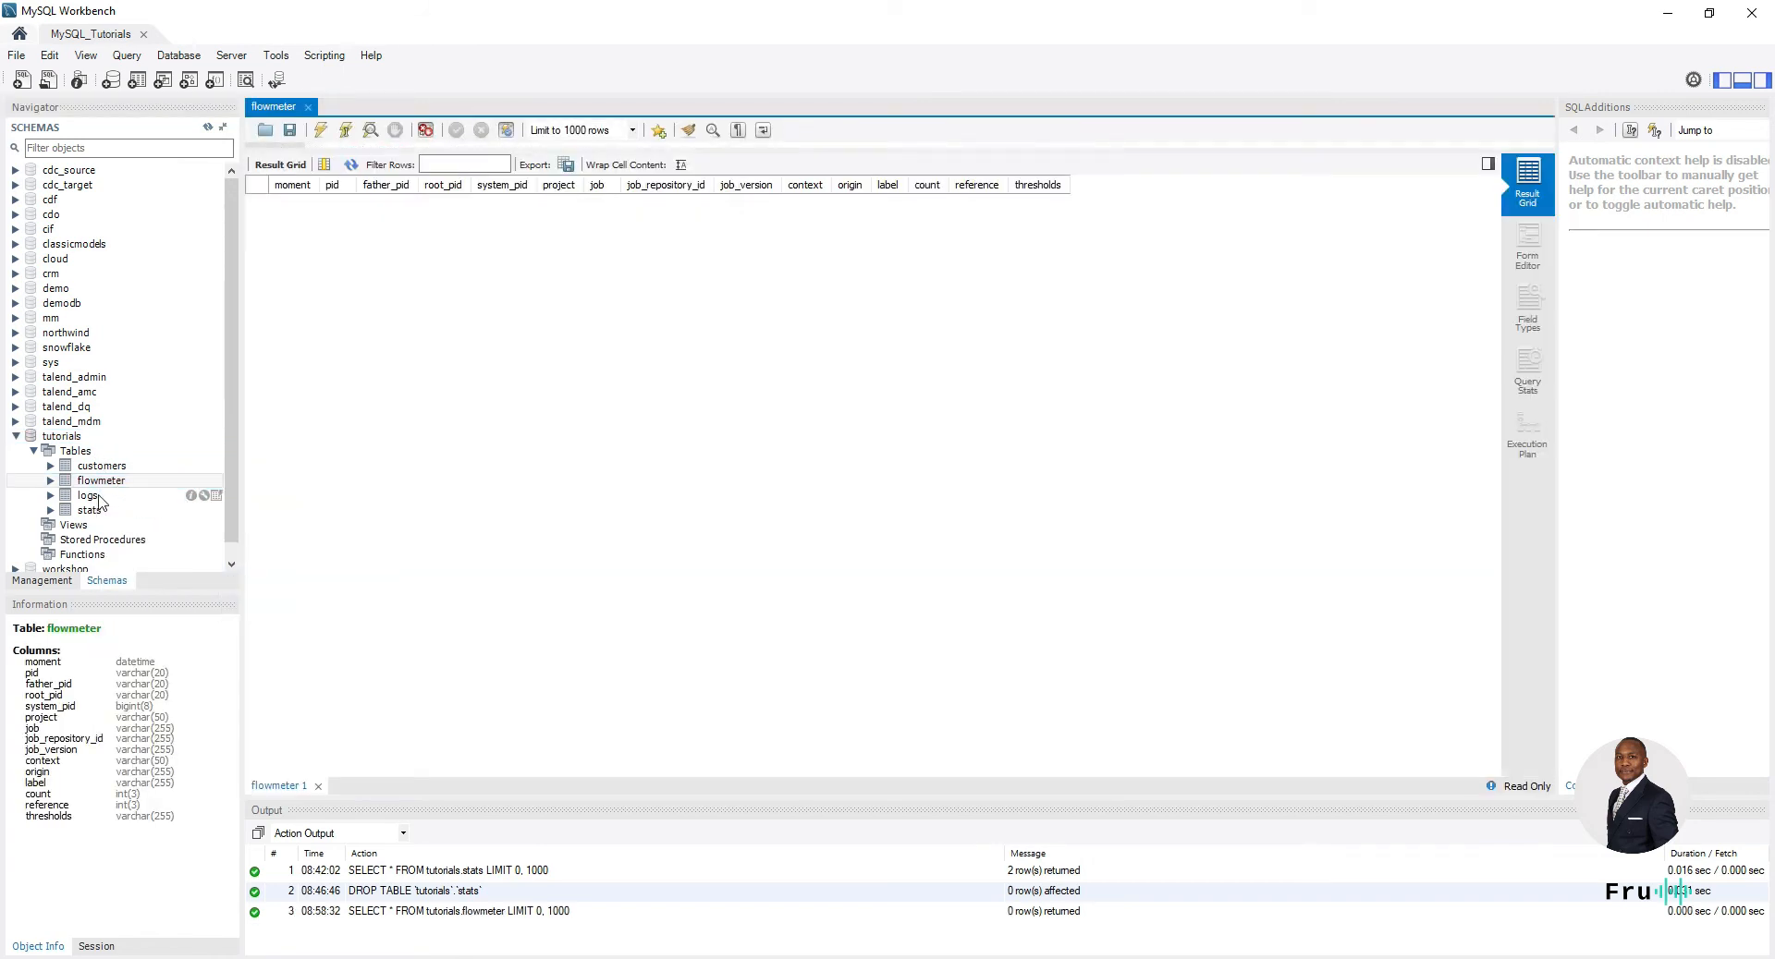
right_click(92, 500)
left_click(148, 509)
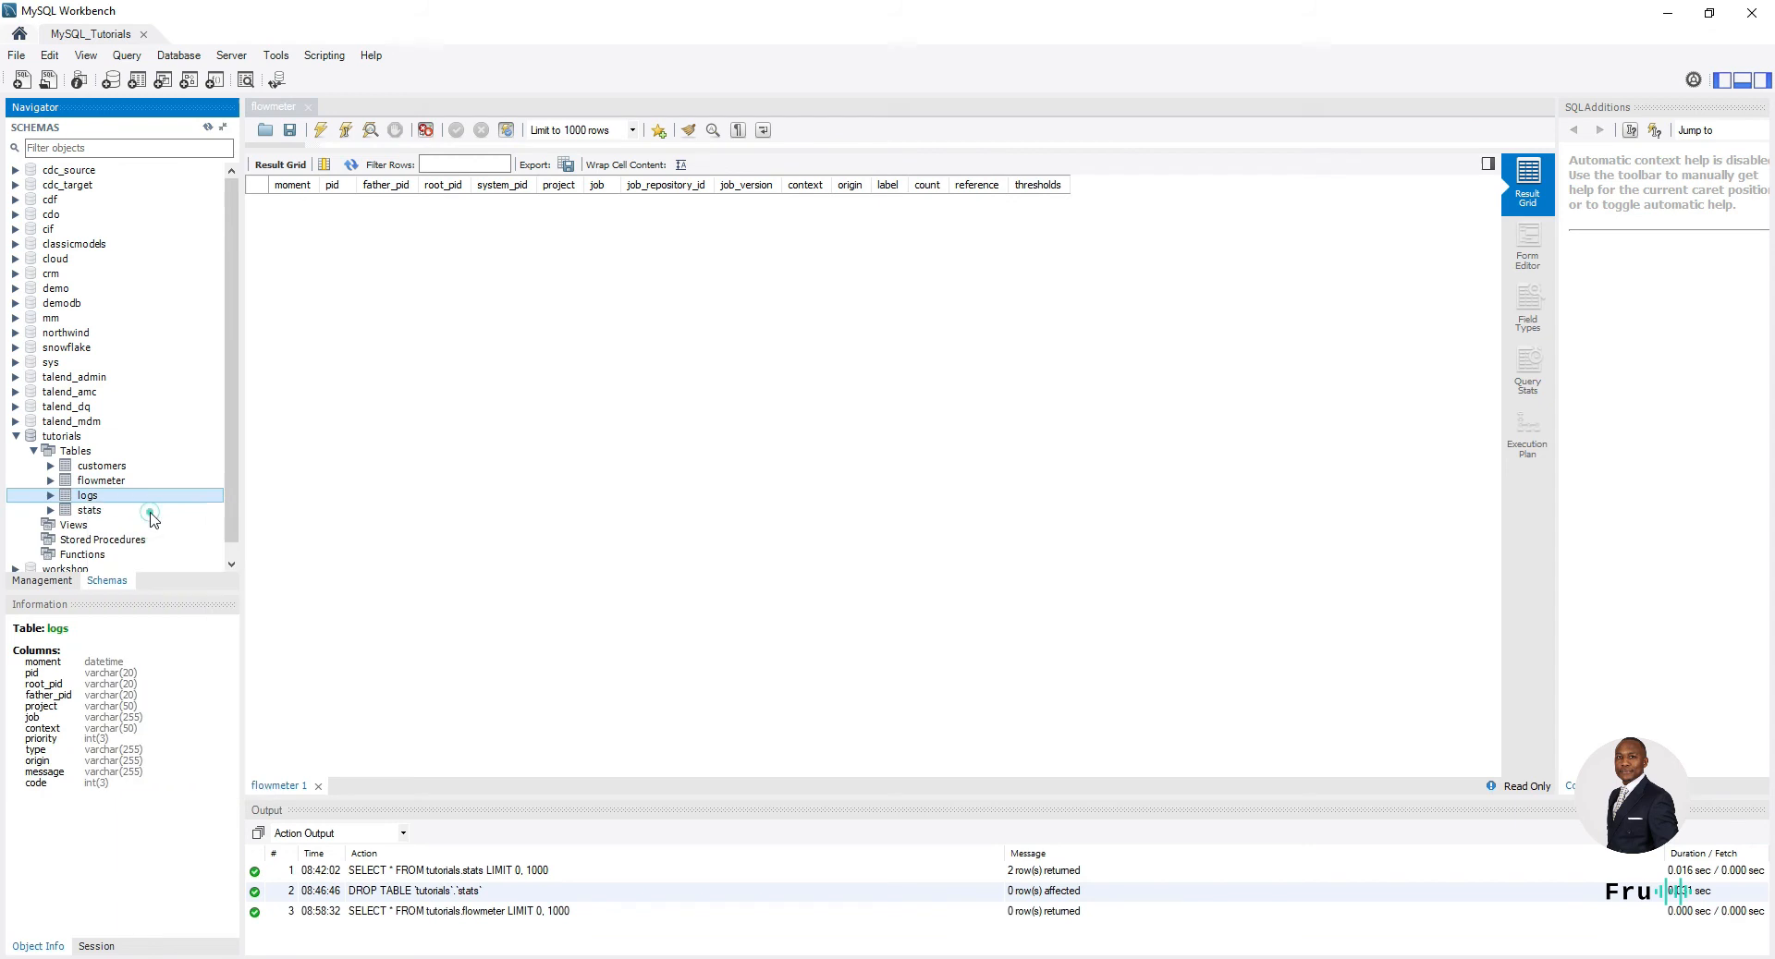
right_click(94, 513)
left_click(155, 523)
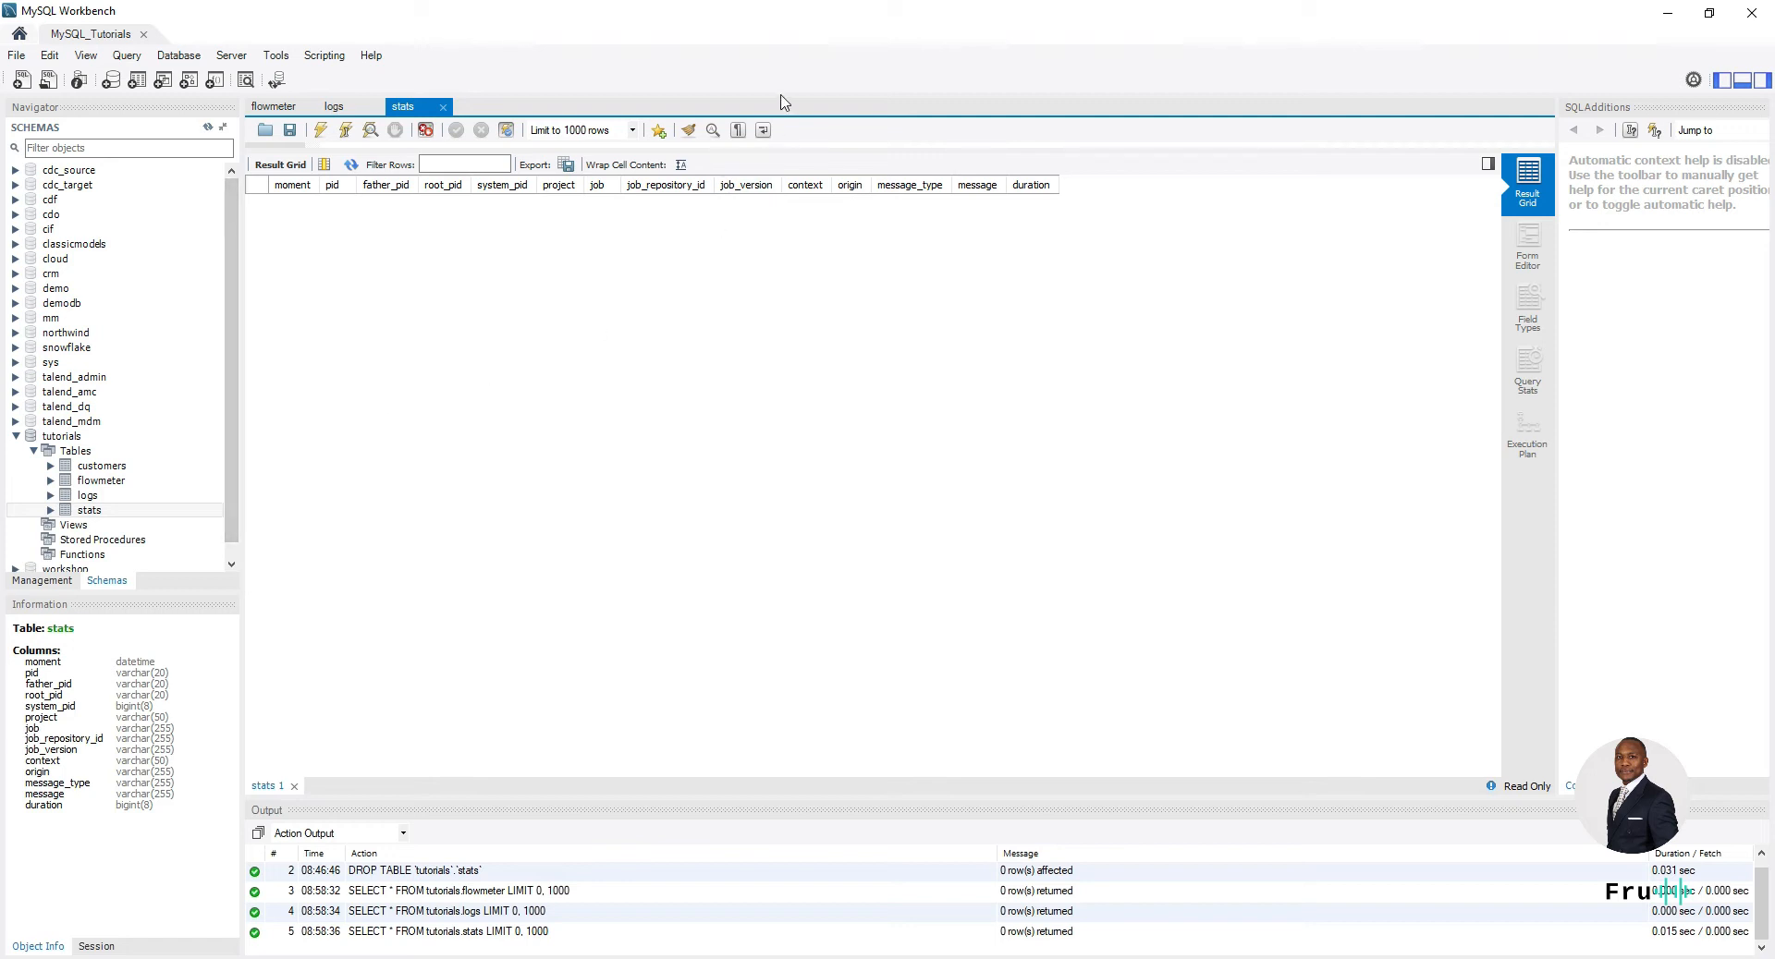
- Switch back to Talend and create a standard job named Demo_1 in the Tutorials folder
key("alt+Tab")
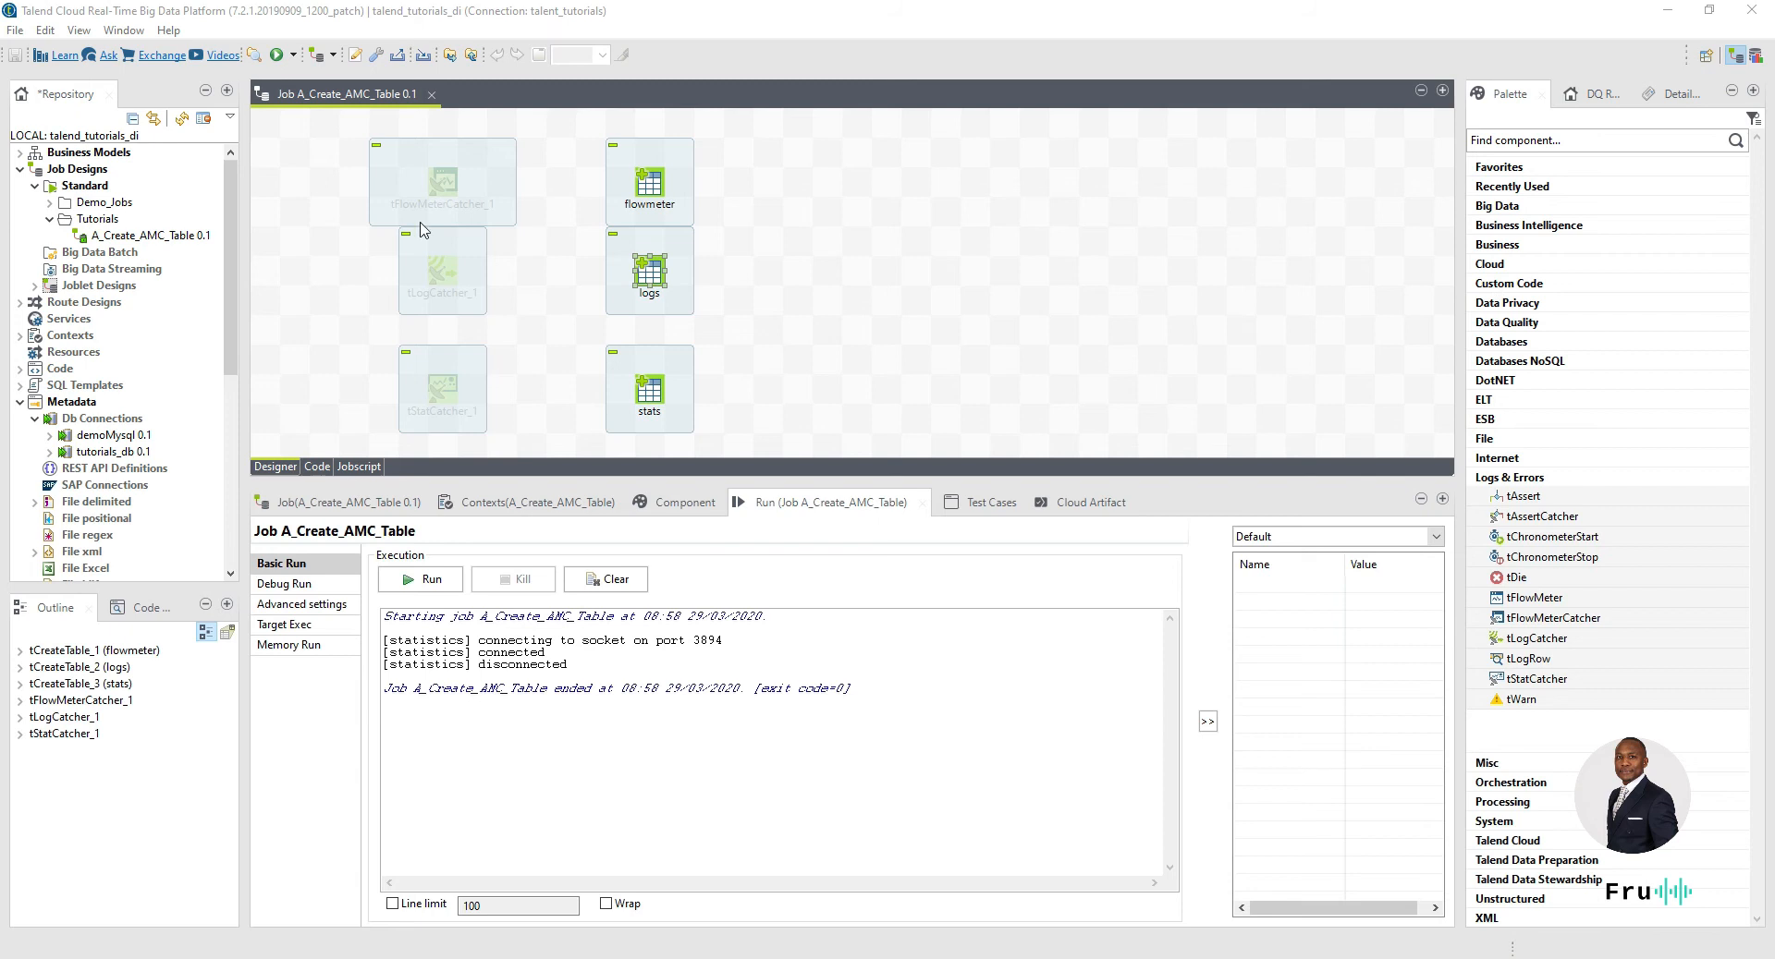
right_click(98, 222)
left_click(187, 239)
type("Demo_")
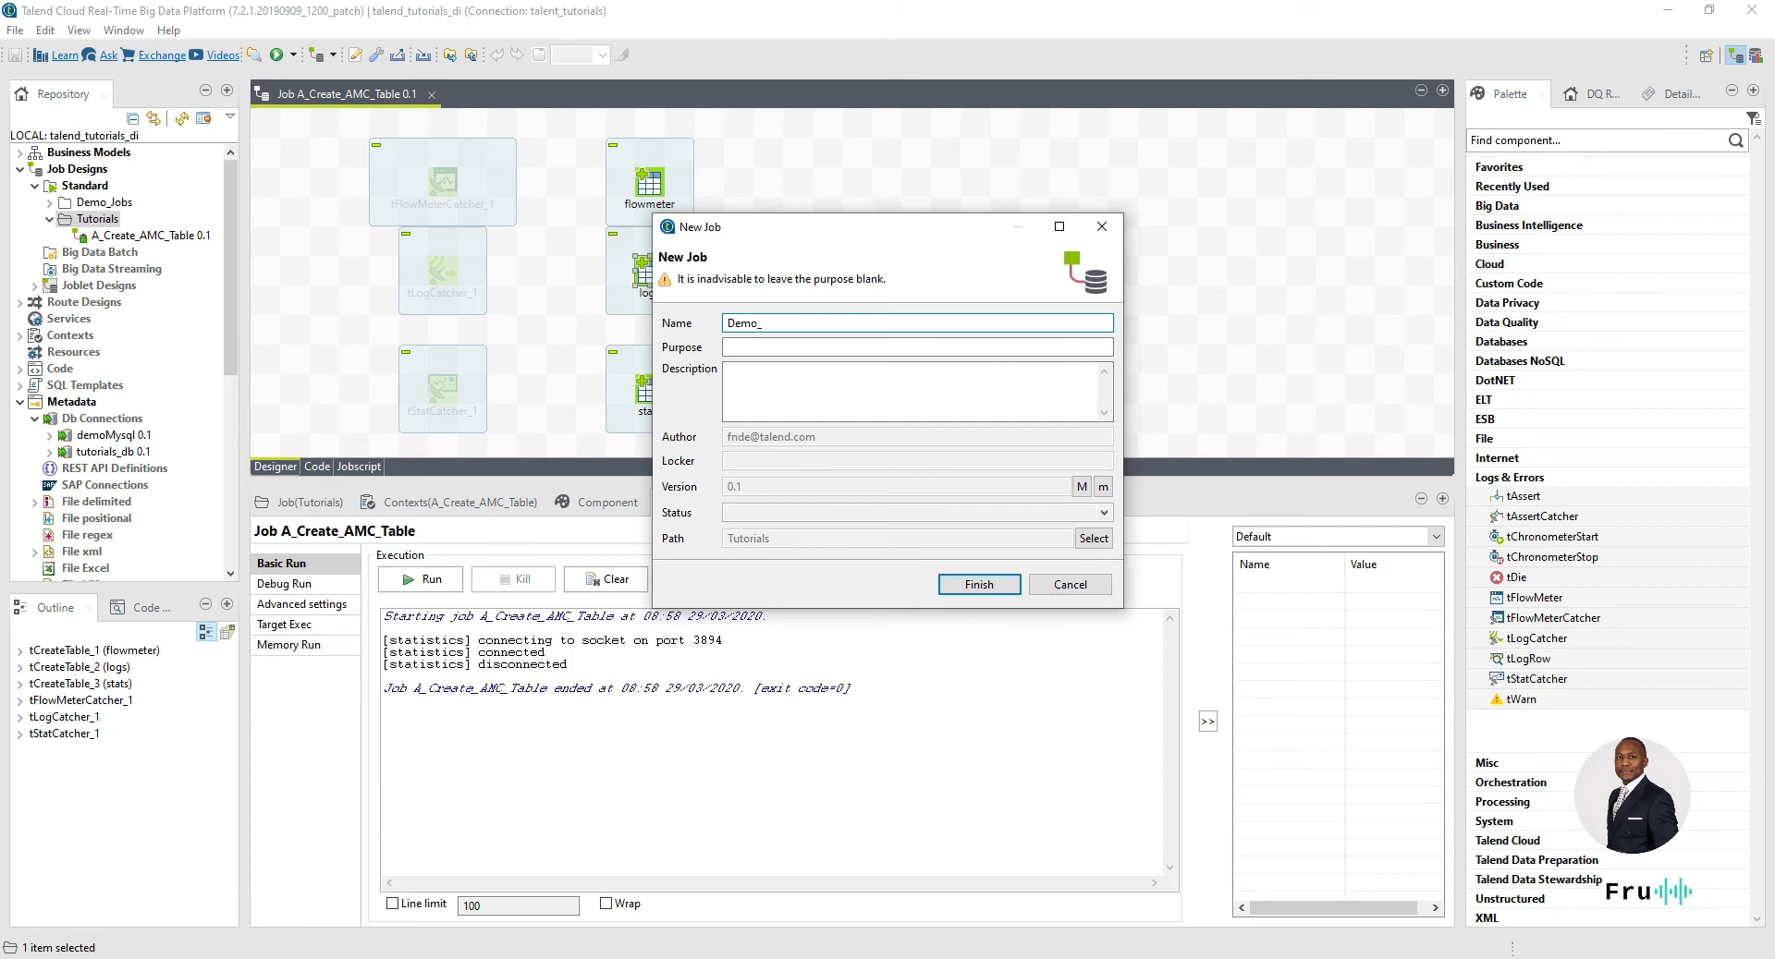
key("Return")
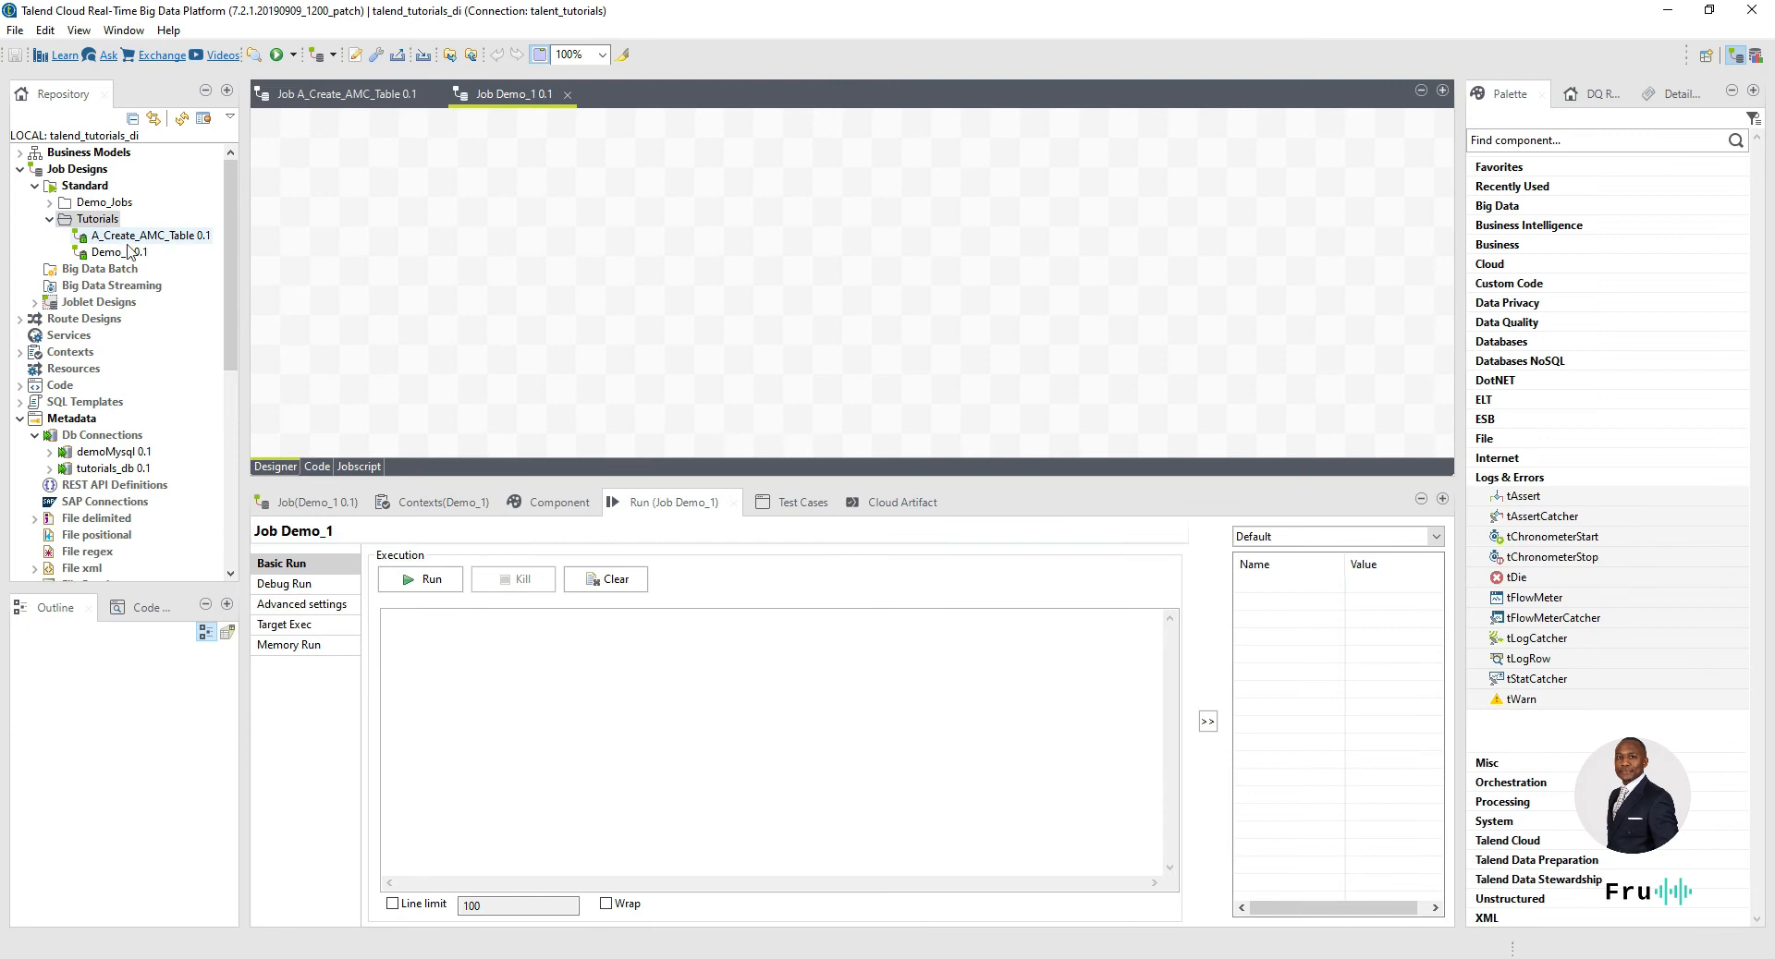
- Add a tRowGenerator and a tLogRow component next to each other in the Demo_1 job
left_click(129, 252)
left_click(399, 169)
type("trow")
key("Return")
left_click(624, 201)
type("tlo")
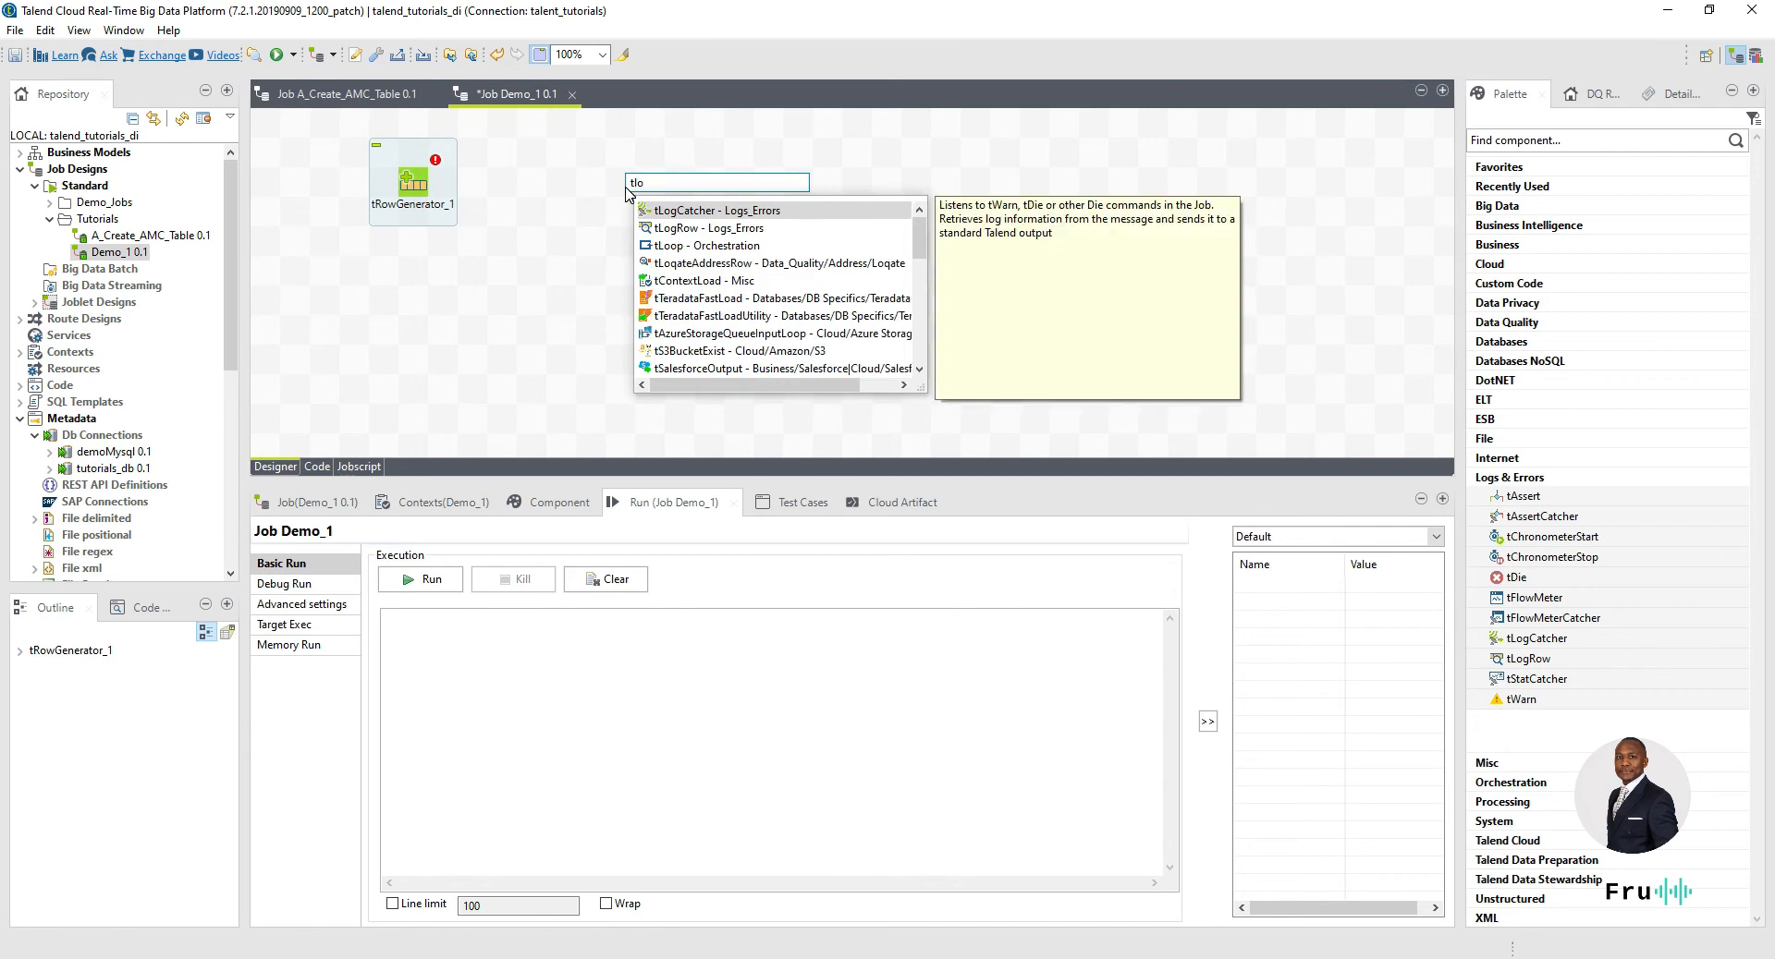
key("Down")
key("Return")
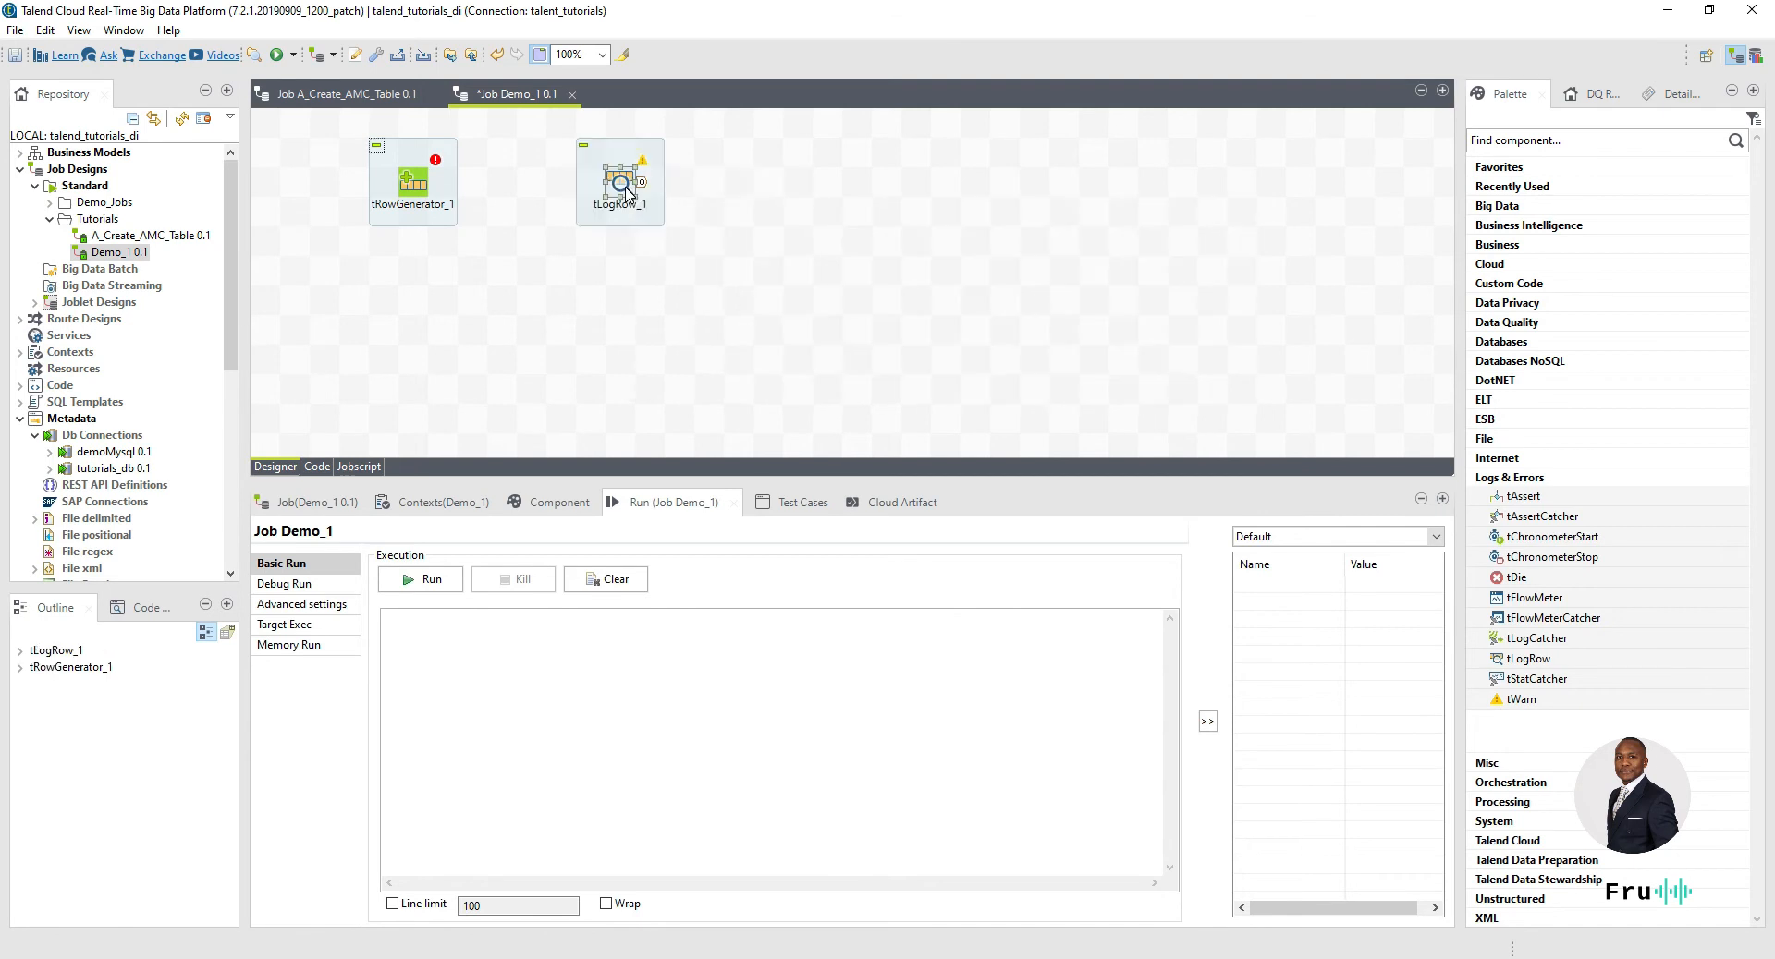
- Define two String columns named FirstName and LastName in the tRowGenerator_1 schema
double_click(416, 185)
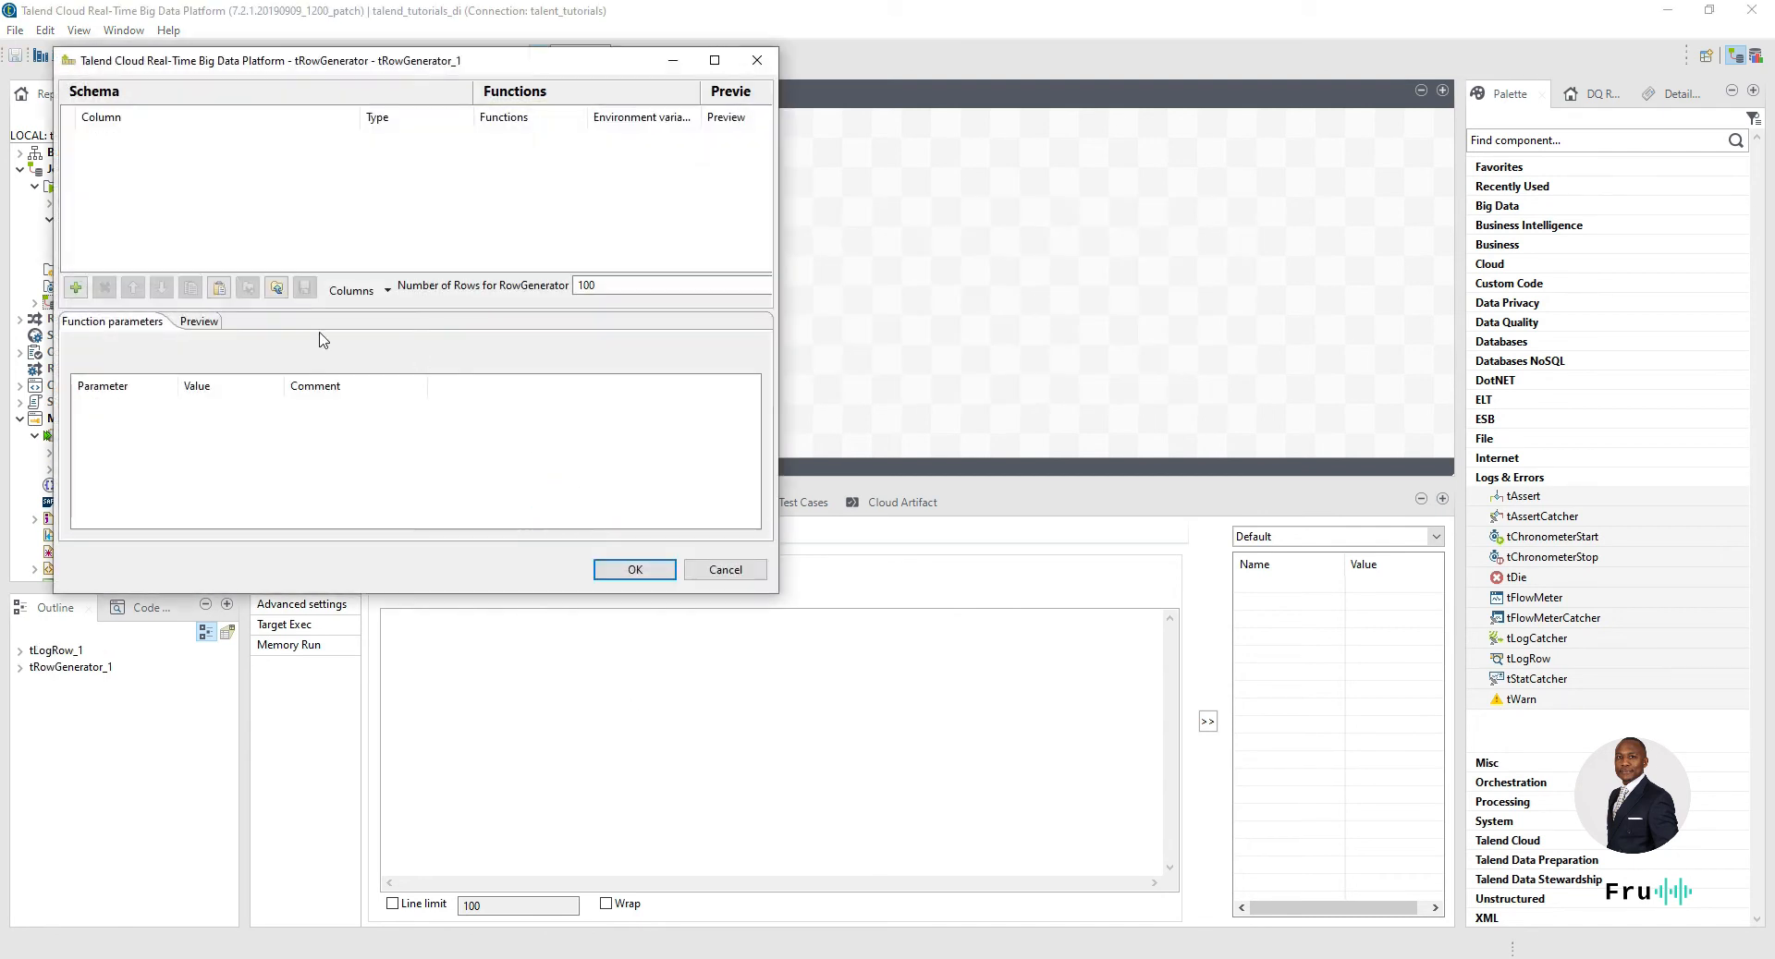
left_click(75, 287)
left_click(76, 288)
left_click(152, 137)
type("First")
left_click(141, 154)
type("Na")
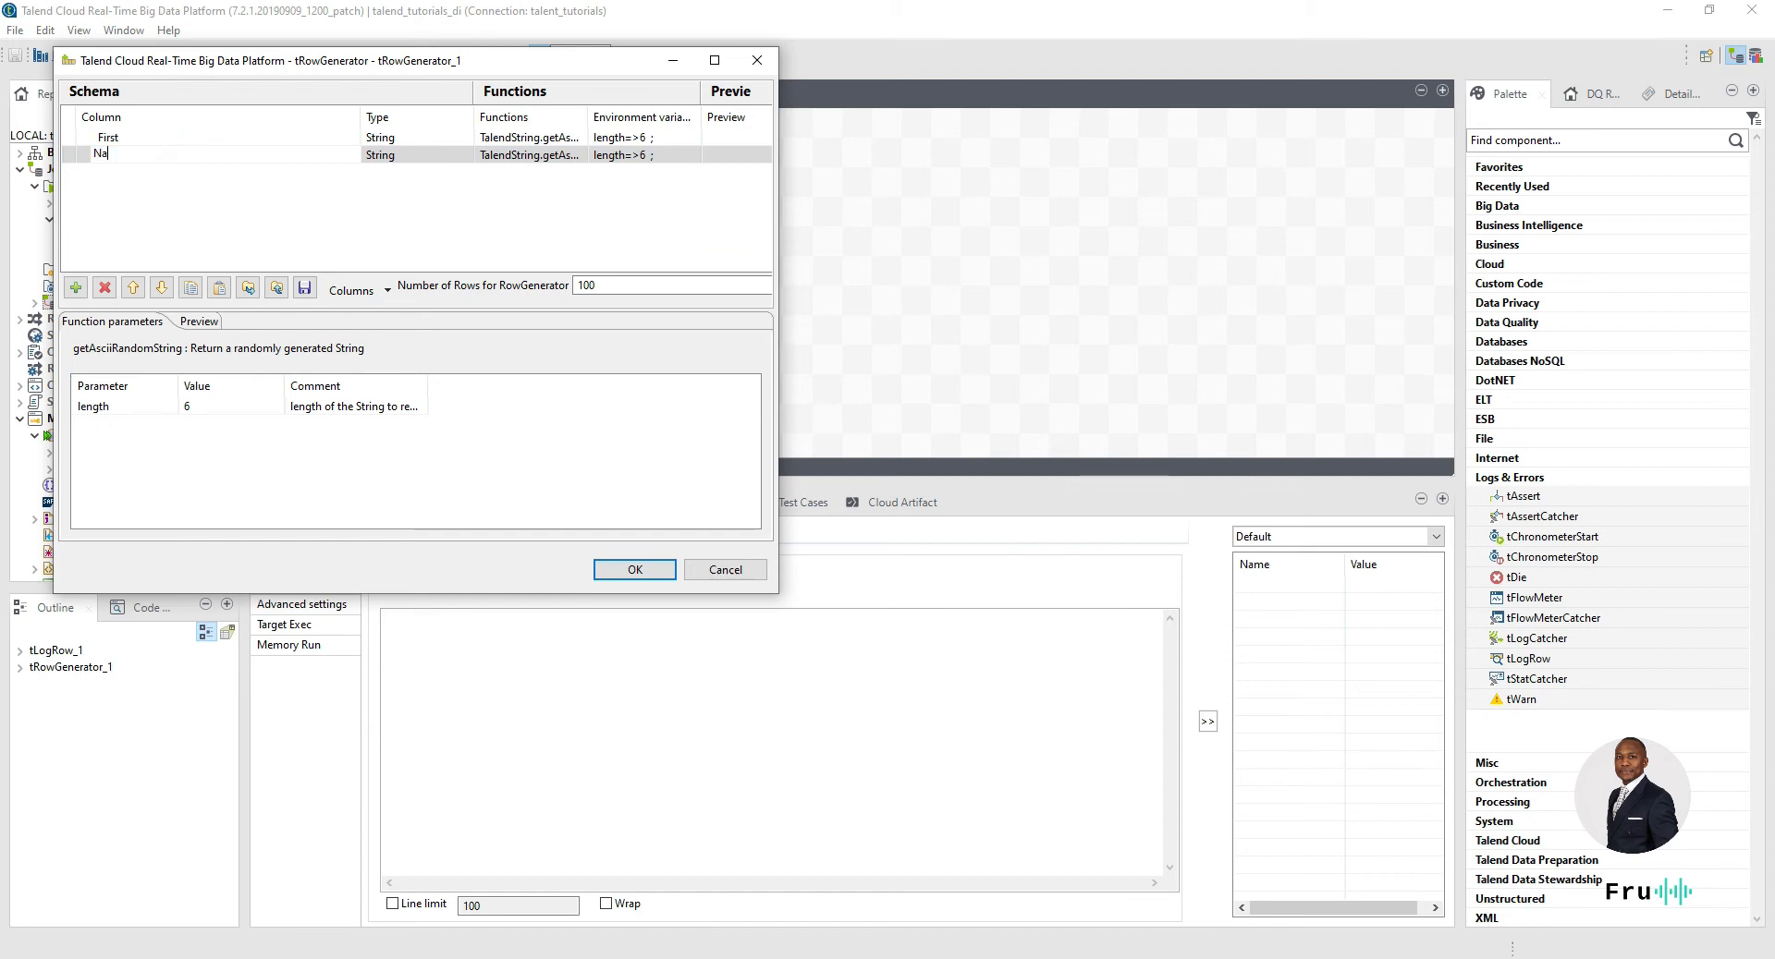
type("me")
key("BackSpace")
key("BackSpace")
key("BackSpace")
key("BackSpace")
type("LastName")
left_click(247, 139)
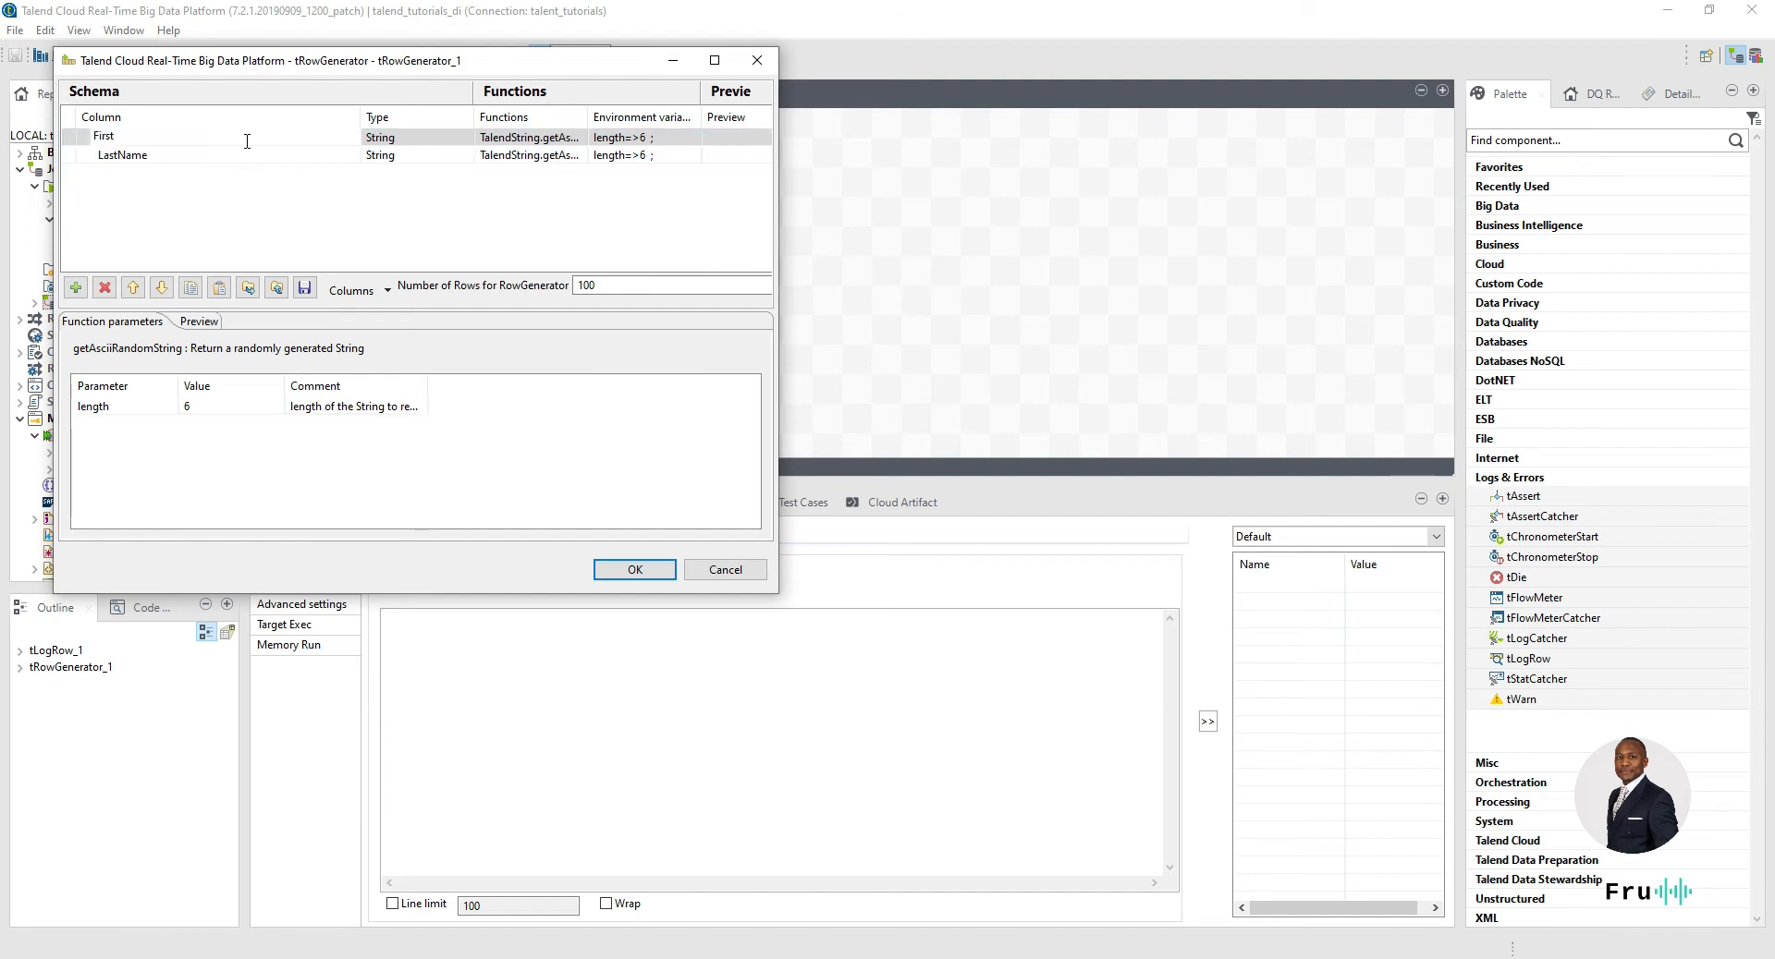
key("Return")
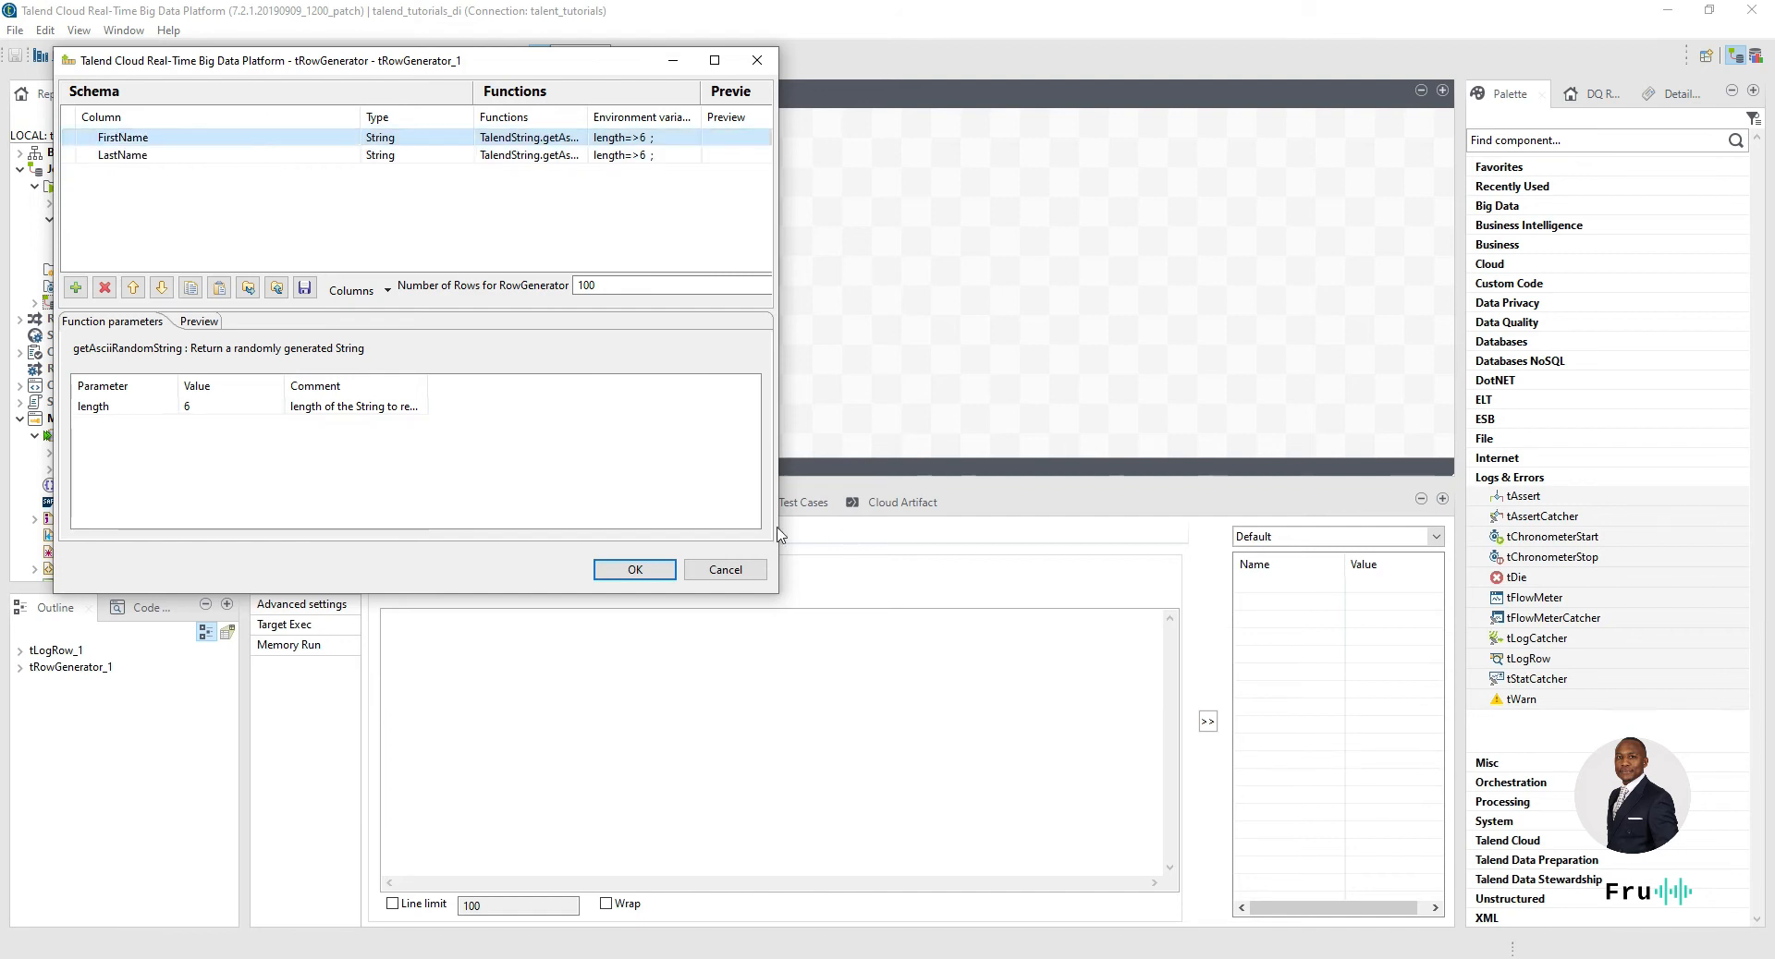
left_click(651, 577)
- Link tRowGenerator_1 to tLogRow_1 with a Main row, run Demo_1, and reposition the subjob on the canvas
right_click(423, 187)
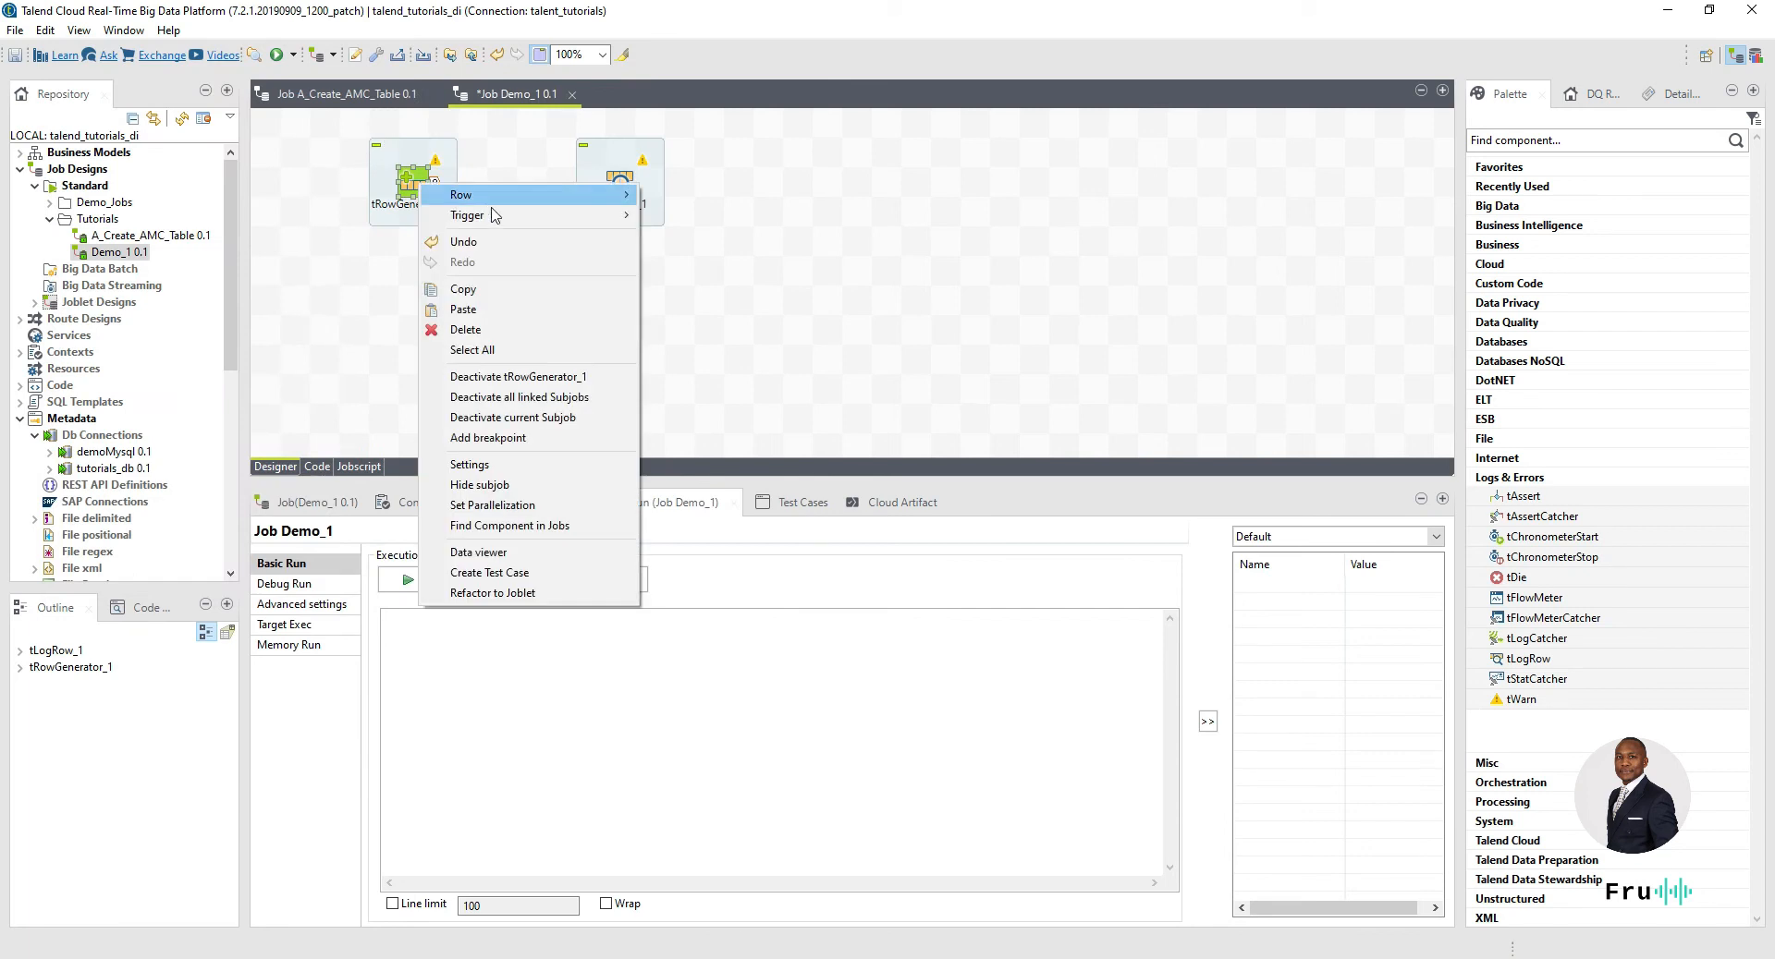
mouse_move(506, 195)
left_click(693, 196)
left_click(635, 189)
left_click(445, 570)
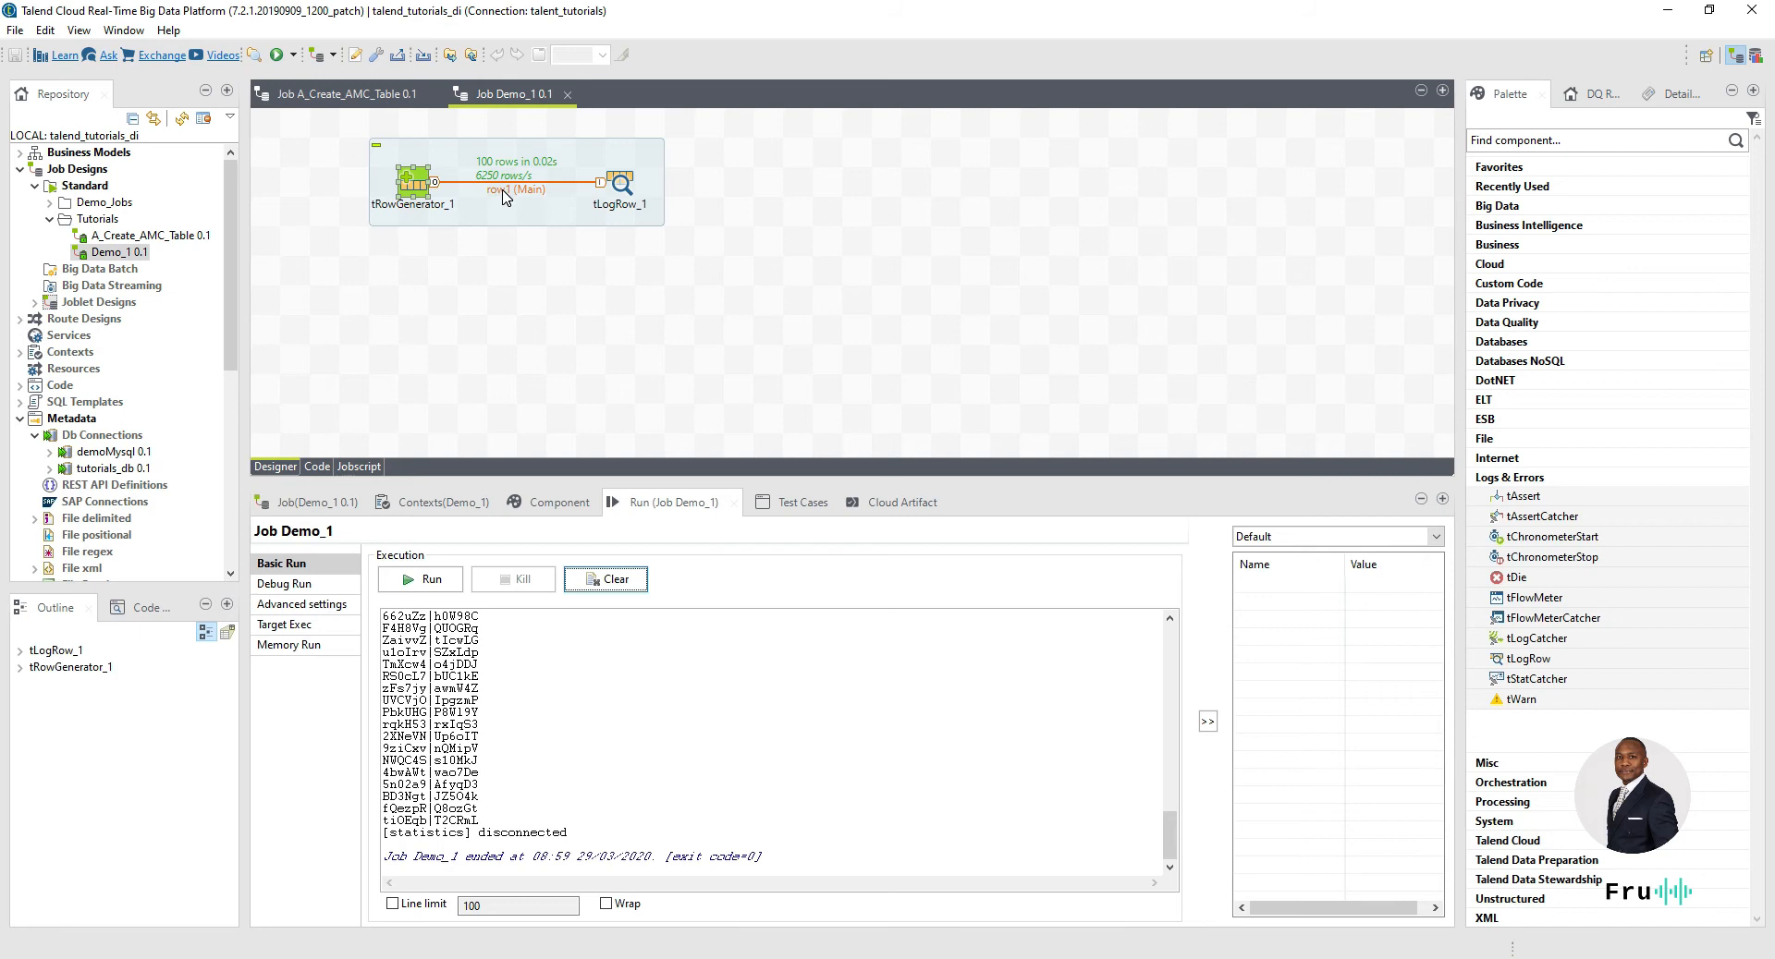
mouse_move(624, 190)
left_mouse_down()
mouse_move(767, 185)
mouse_move(795, 211)
mouse_move(779, 194)
mouse_move(657, 191)
left_mouse_up()
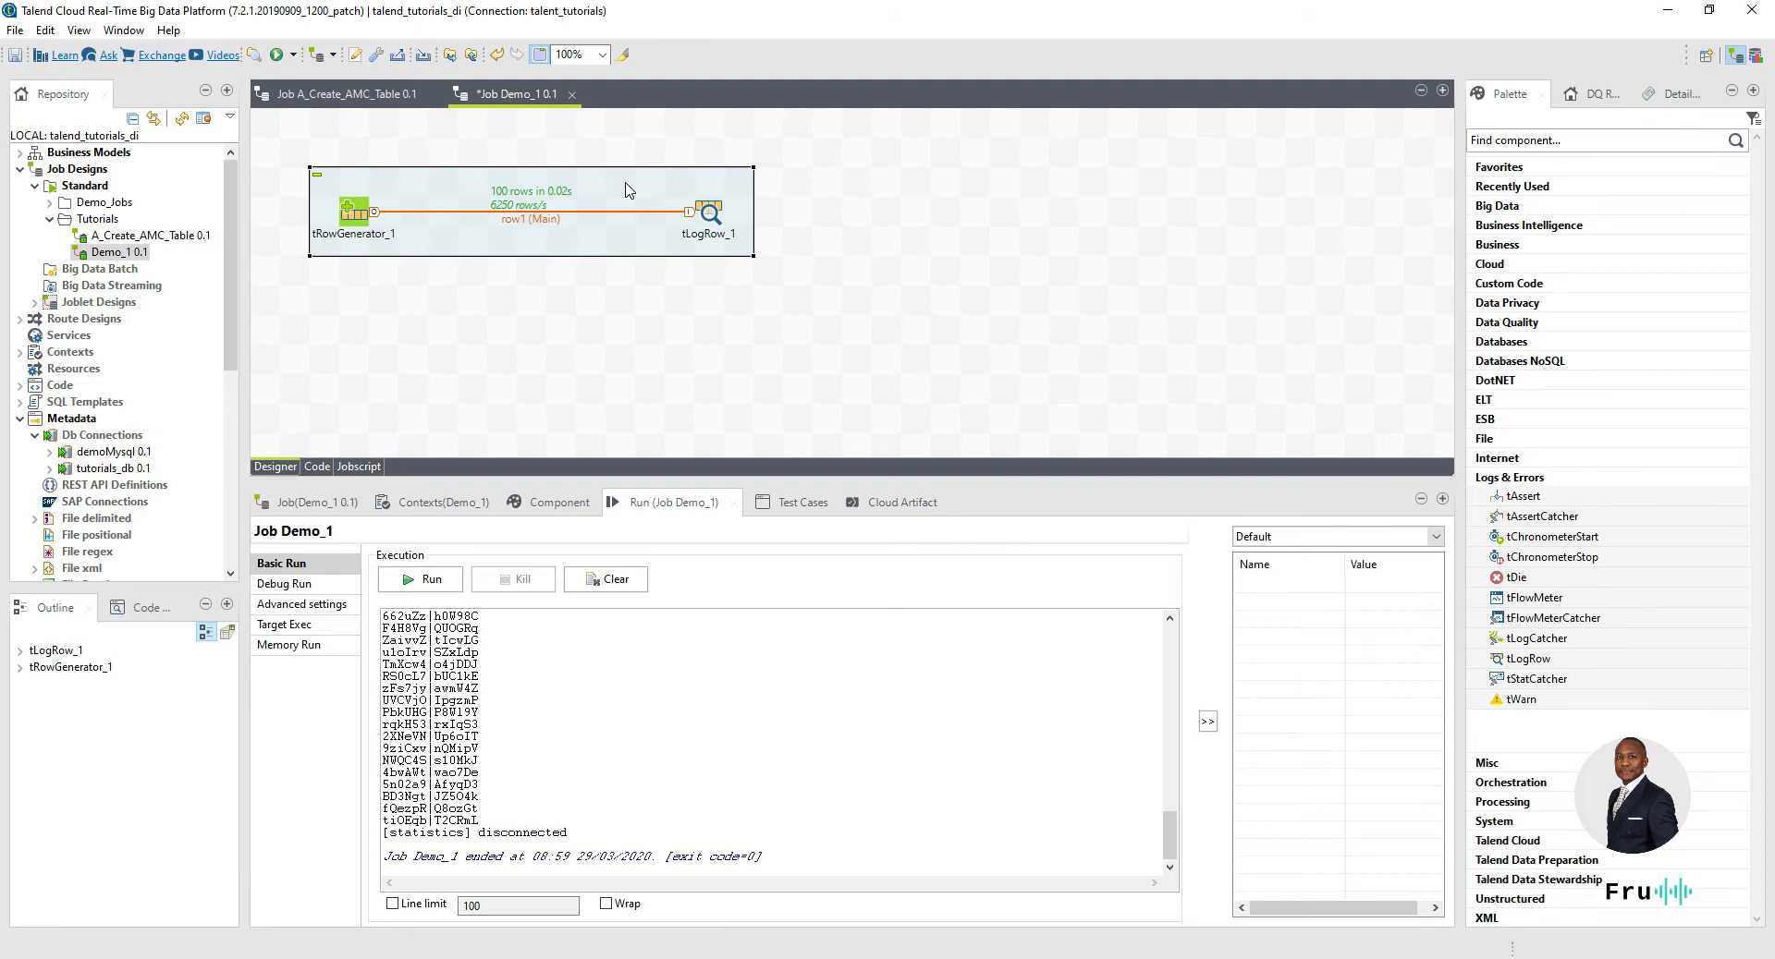
- Copy the three deactivated catcher components from the A_Create_AMC_Table job into Demo_1
left_click(342, 93)
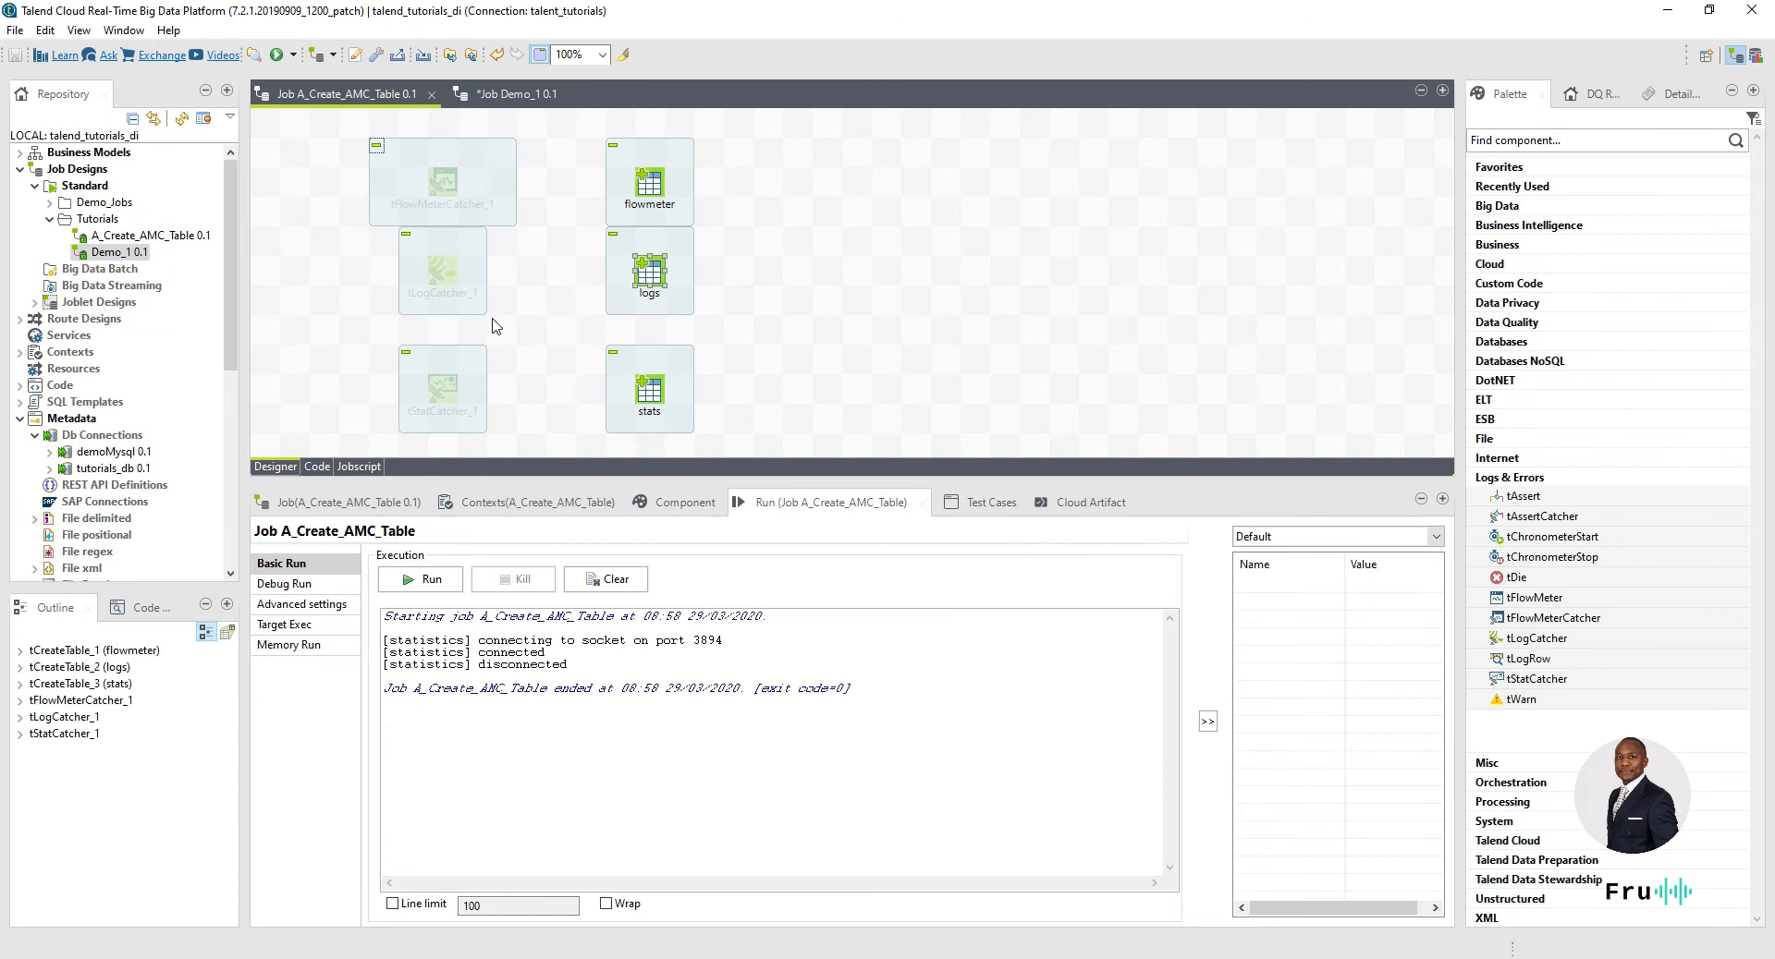
left_click(506, 94)
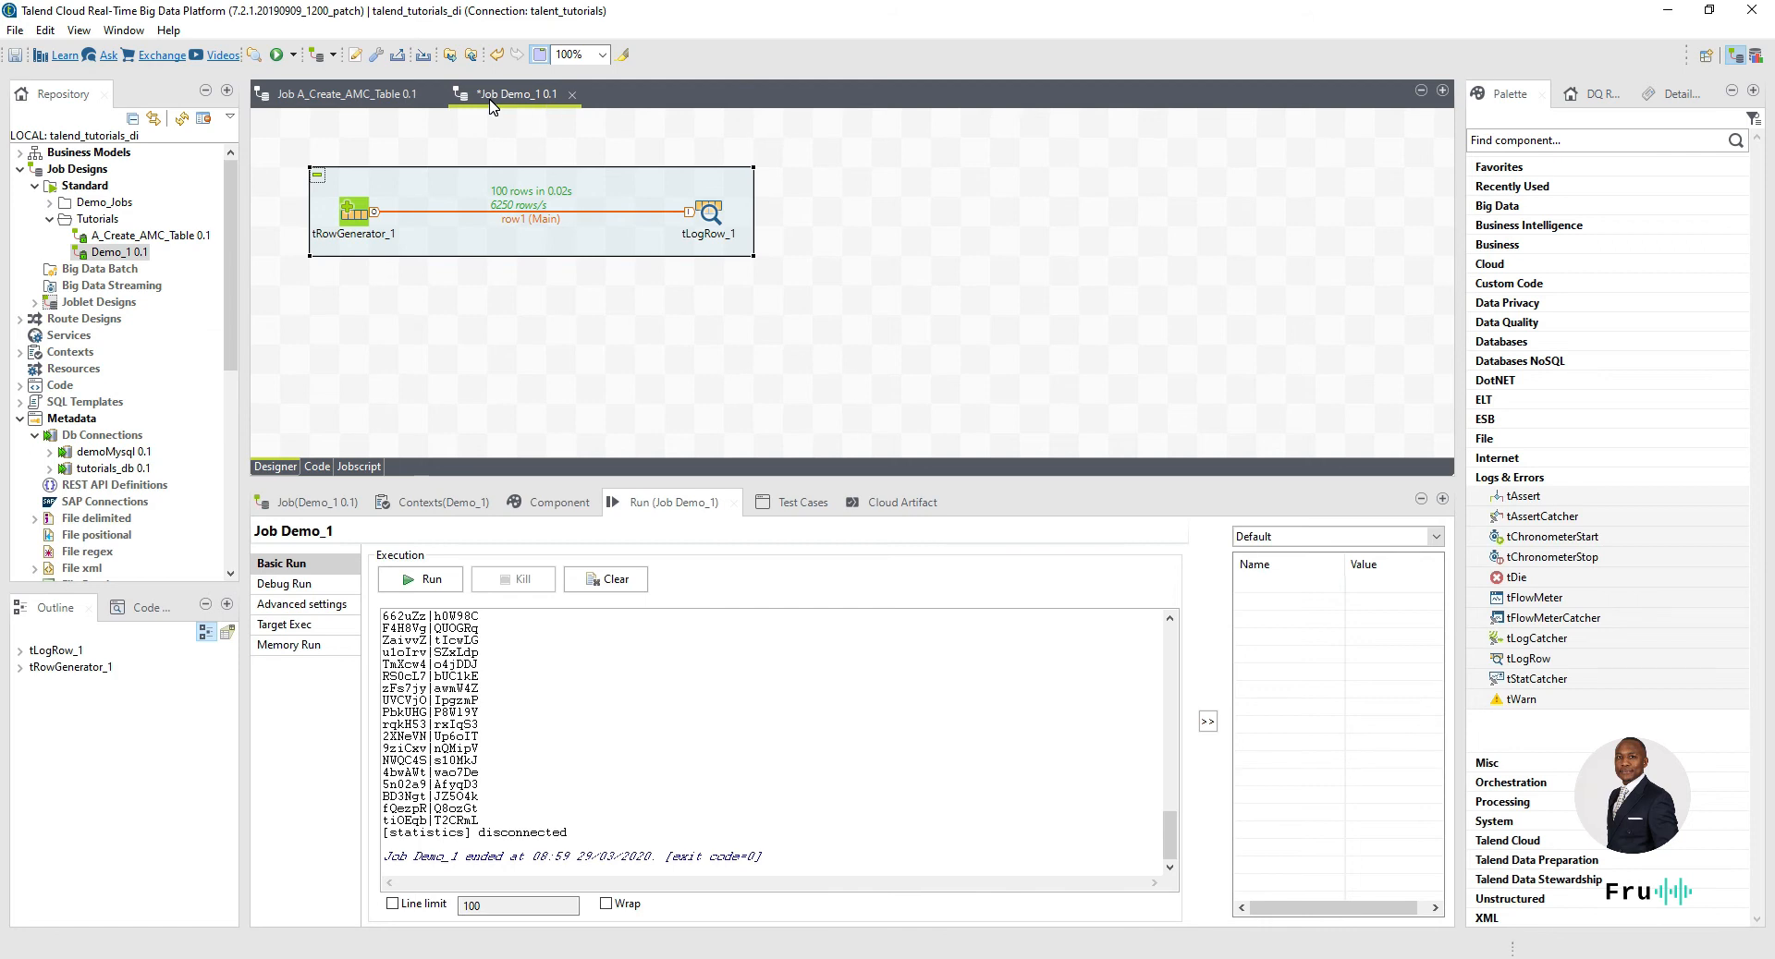
left_click(355, 95)
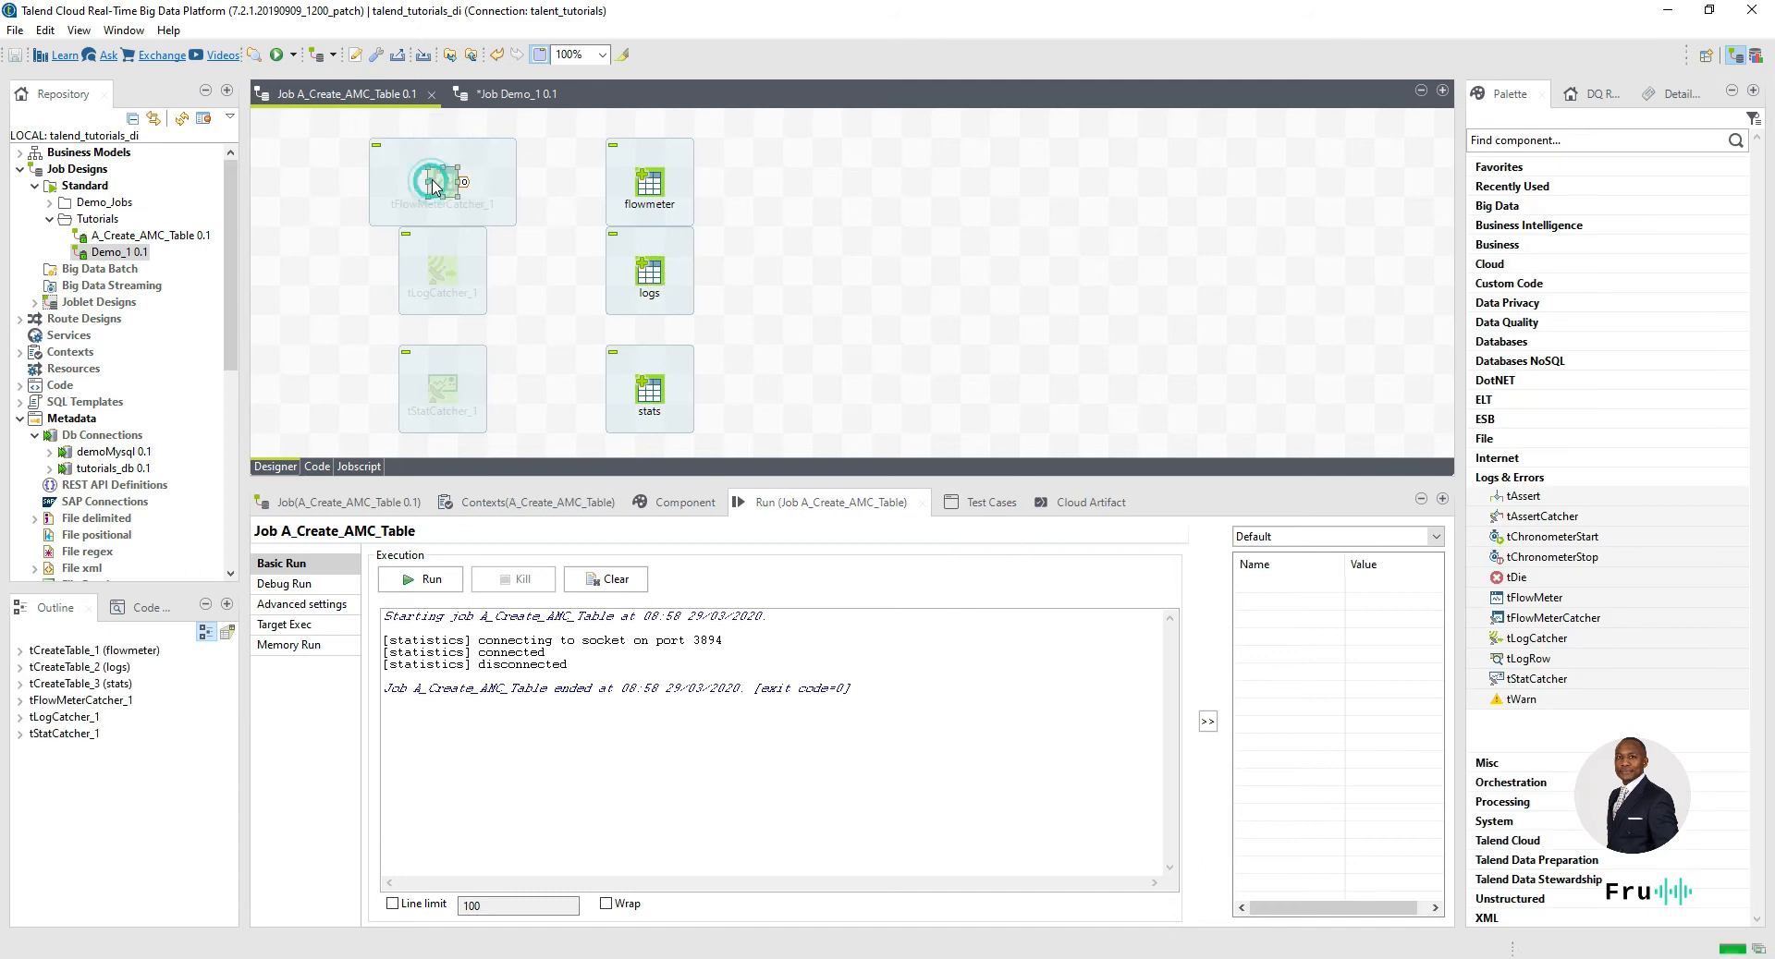
left_click(442, 270, "ctrl")
left_click(446, 381, "ctrl")
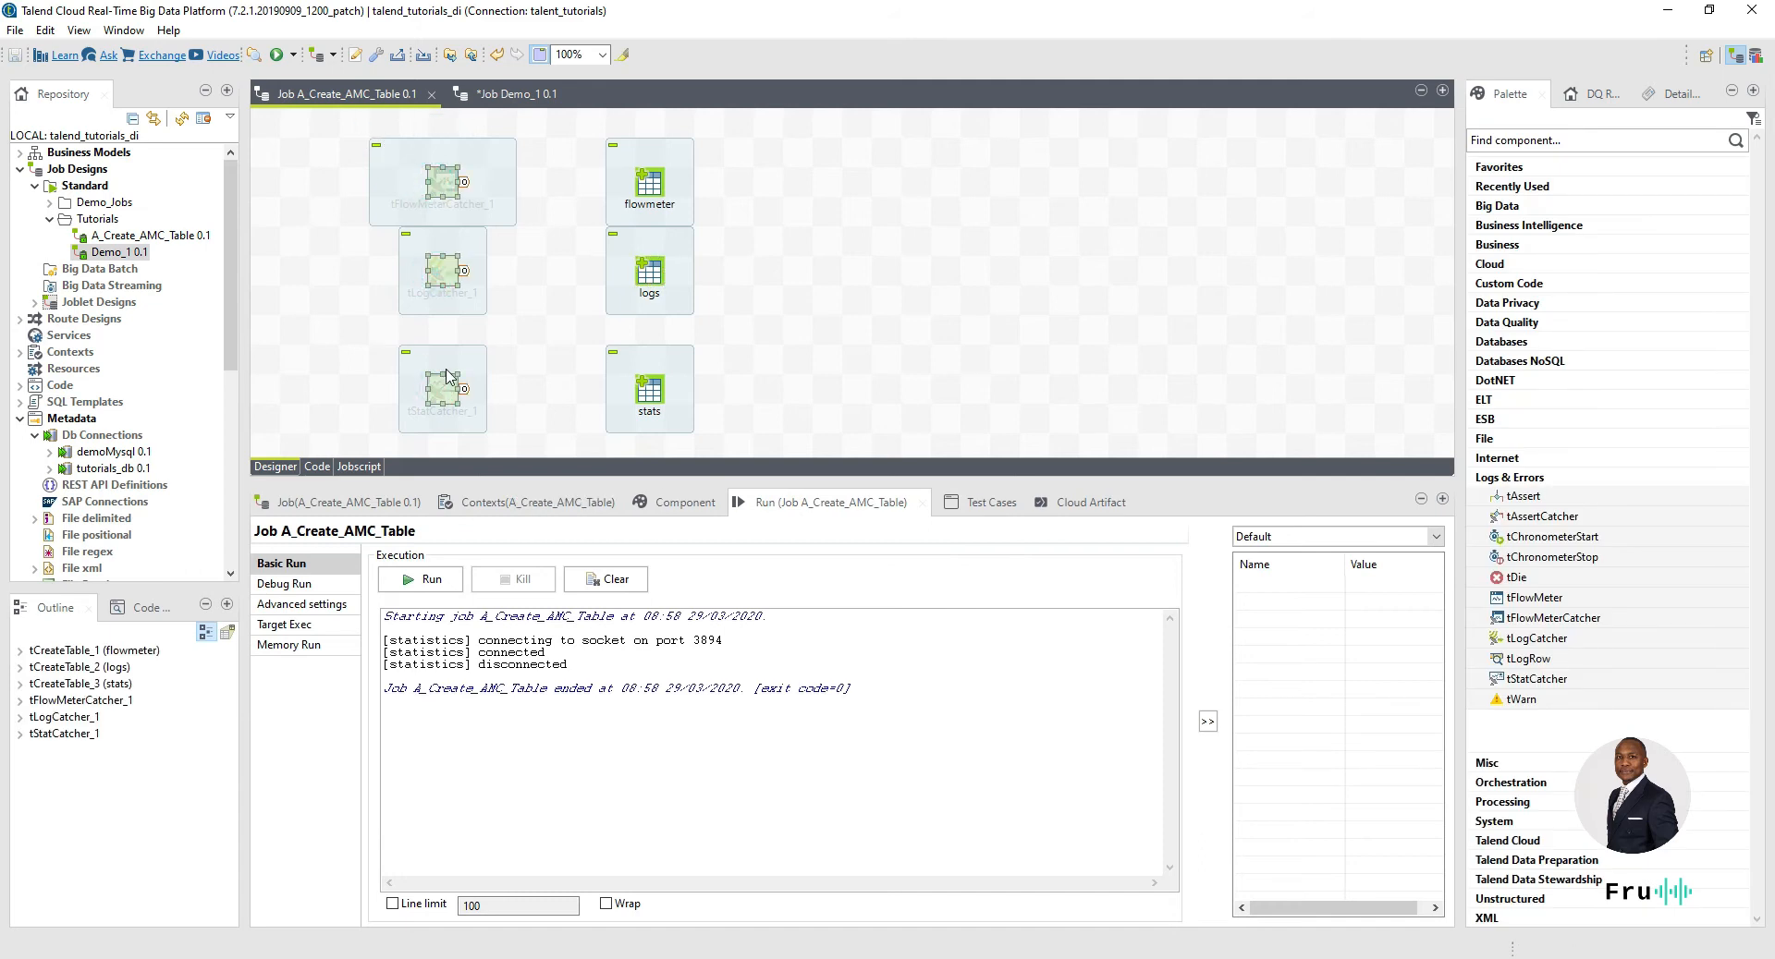
left_click(507, 94)
left_click(607, 376)
key("ctrl+v")
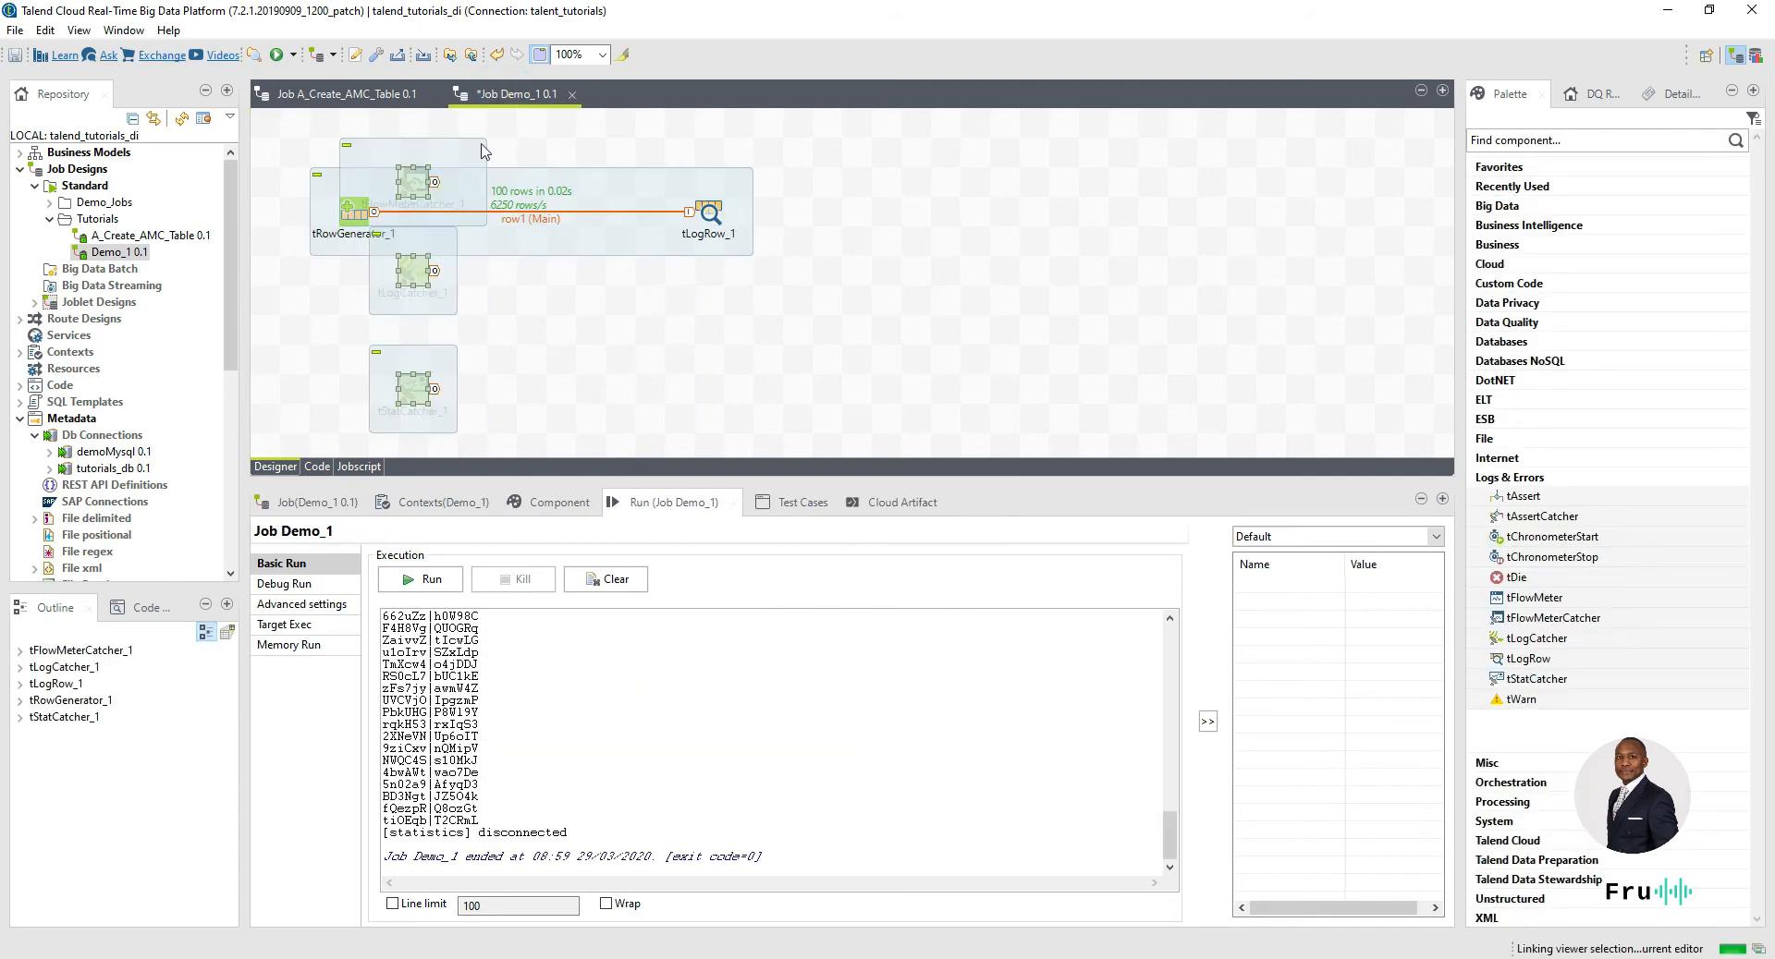
- Move the pasted catcher components below the tRowGenerator_1 subjob
left_click_drag(415, 181, 385, 255)
scroll(495, 316, "down", 1)
left_click(496, 312)
left_click(384, 207)
left_click(382, 296, "ctrl")
left_click(383, 416, "ctrl")
right_click(384, 419)
left_click(425, 427)
- Activate tFlowMeterCatcher_1, tLogCatcher_1 and tStatCatcher_1 individually
left_click(384, 208)
right_click(386, 210)
left_click(462, 354)
left_click(382, 294)
right_click(384, 301)
left_click(476, 450)
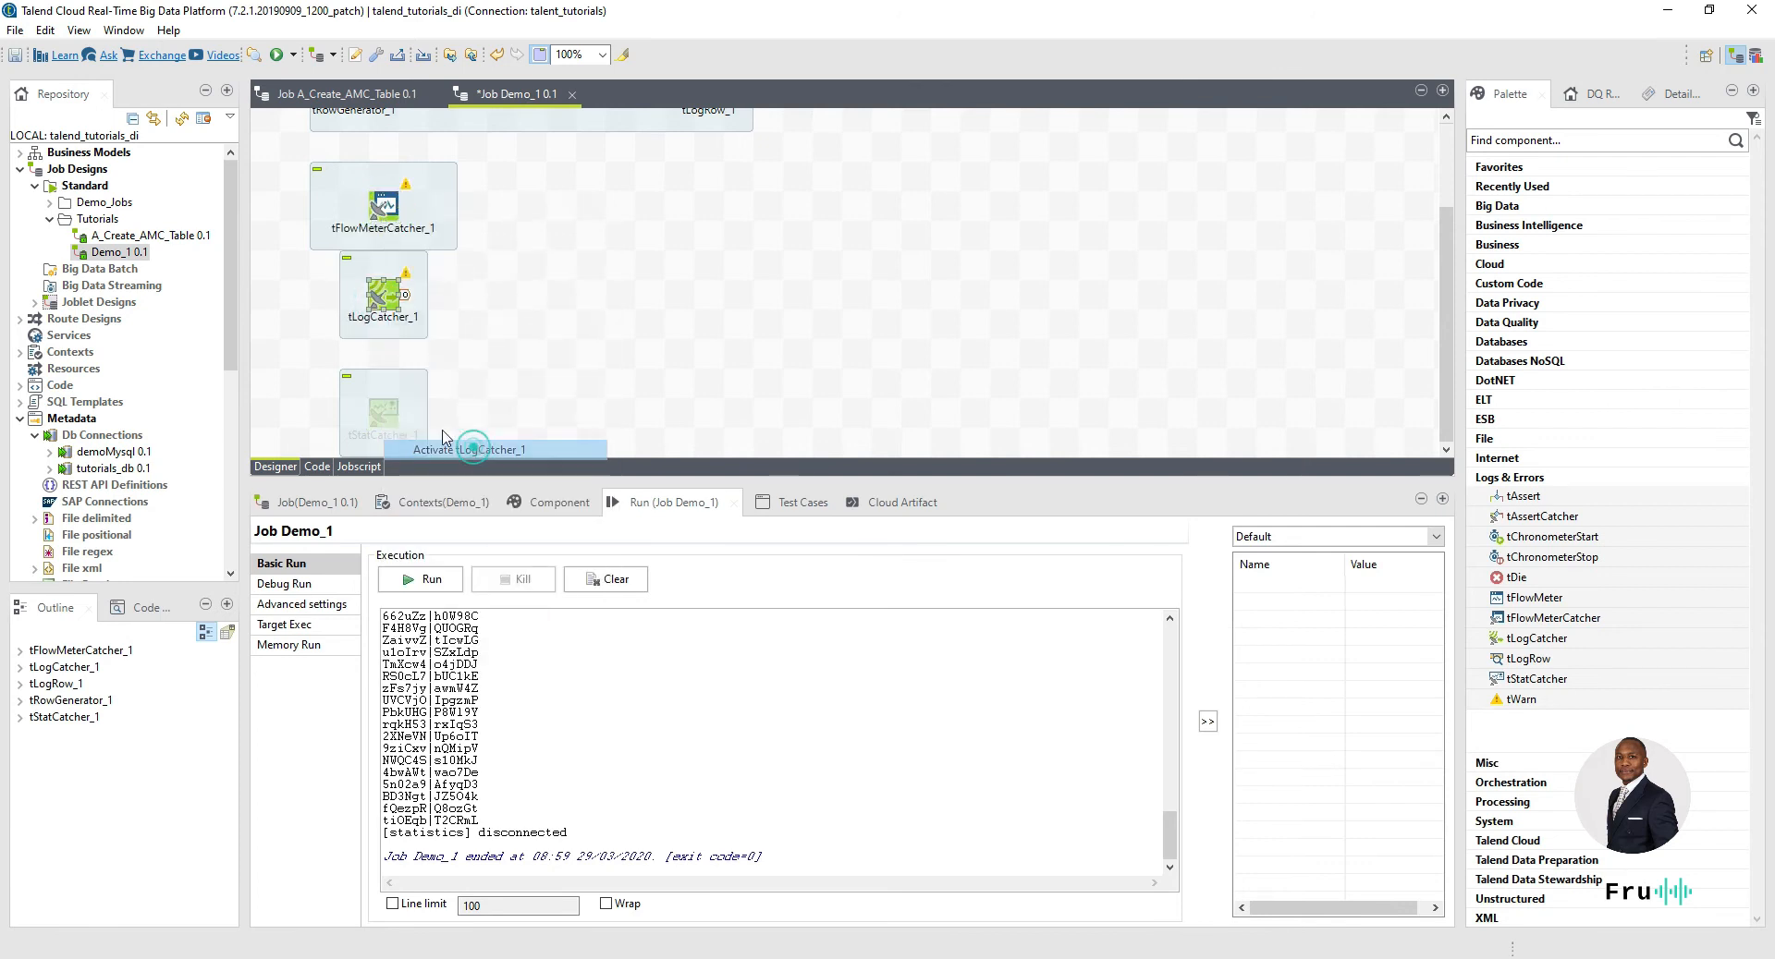
left_click(387, 409)
right_click(393, 408)
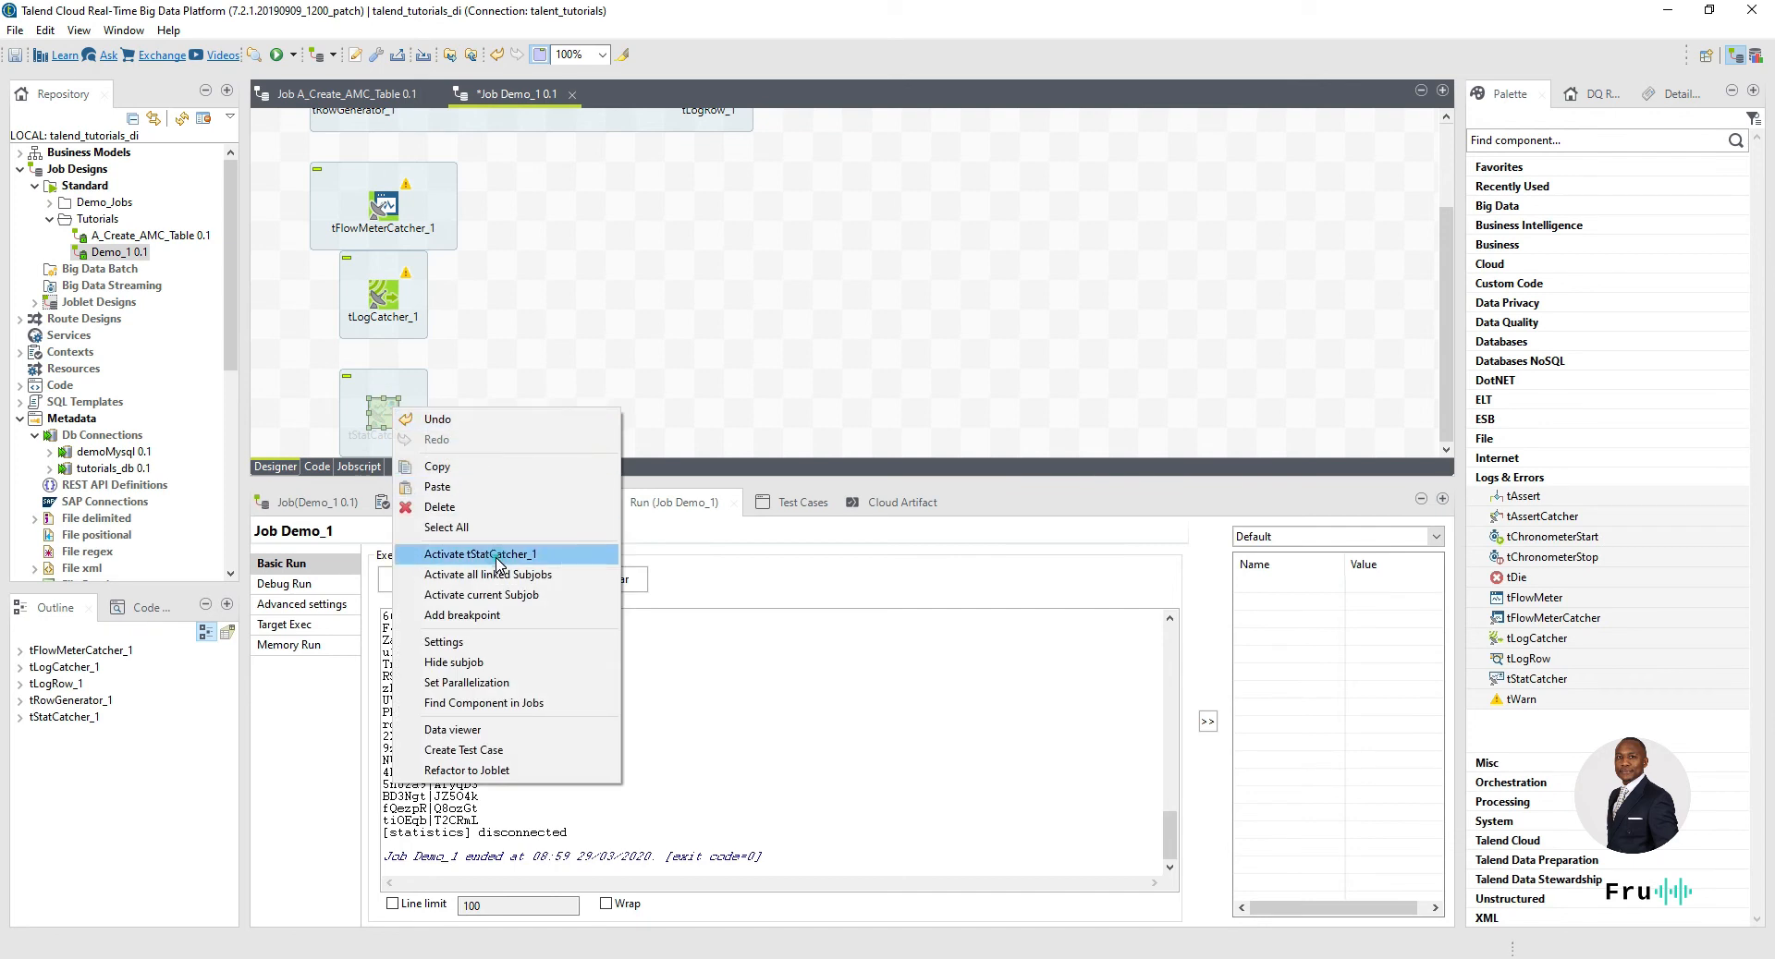
left_click(480, 554)
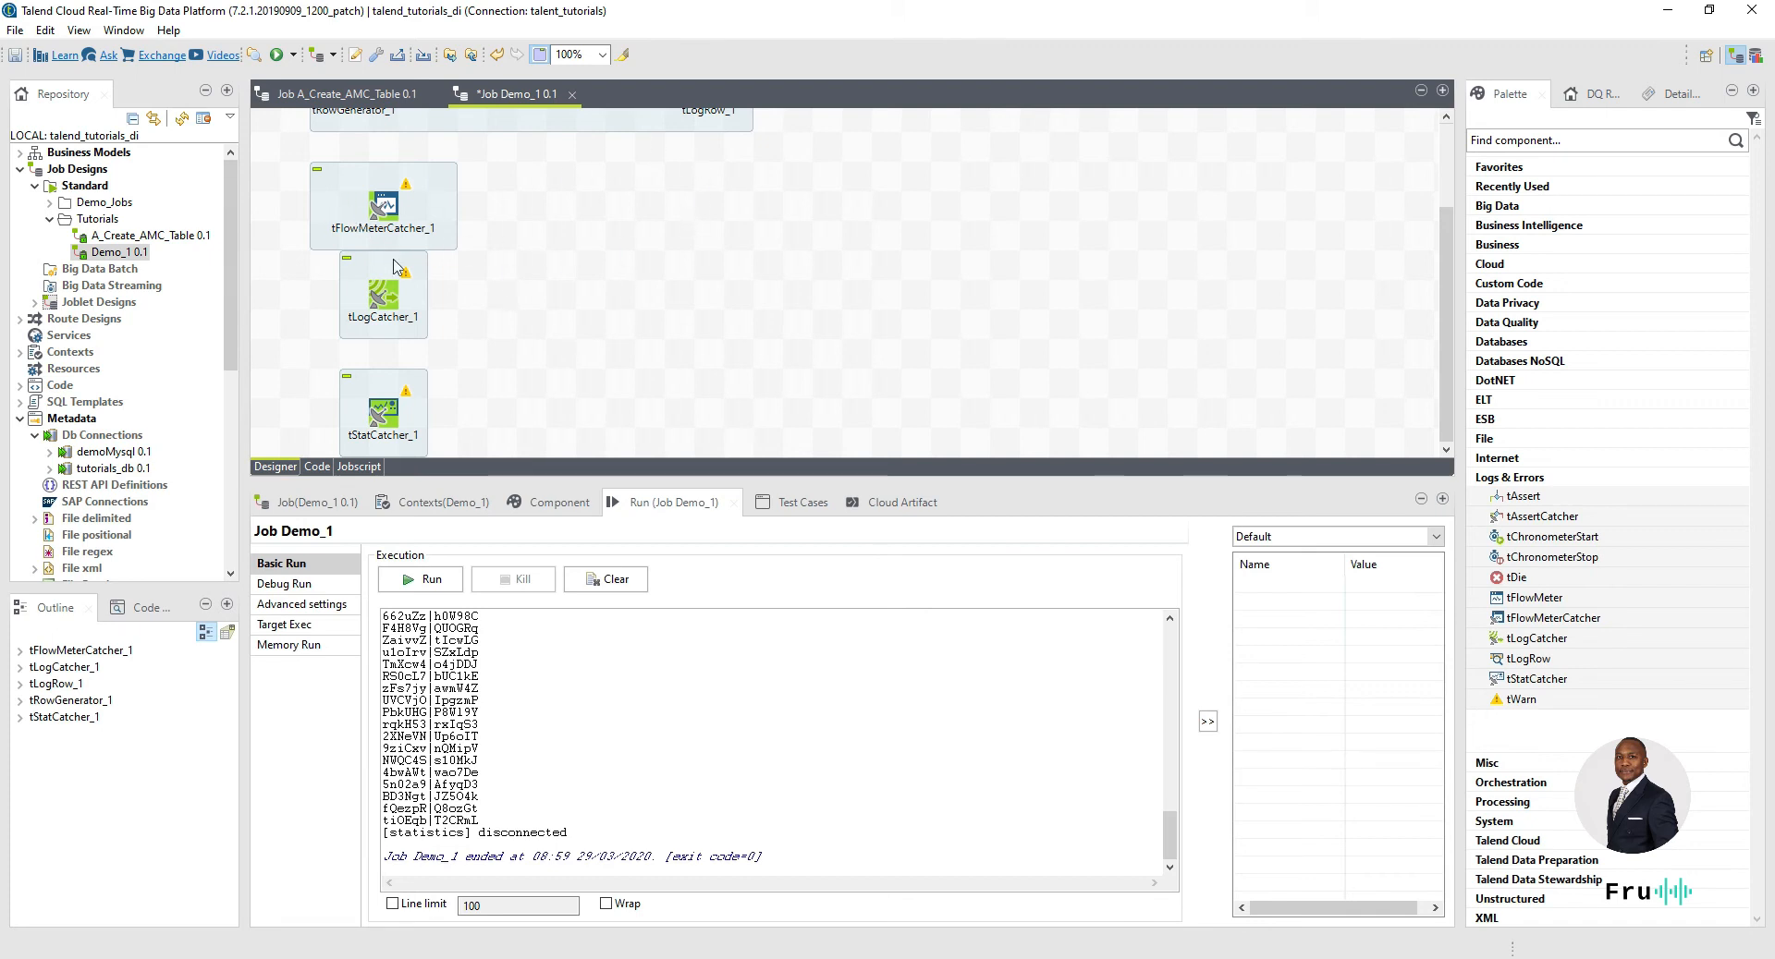
- Retrieve the flowmeter, logs and stats table schemas into the tutorials_db connection, leaving customers out
left_click(51, 470)
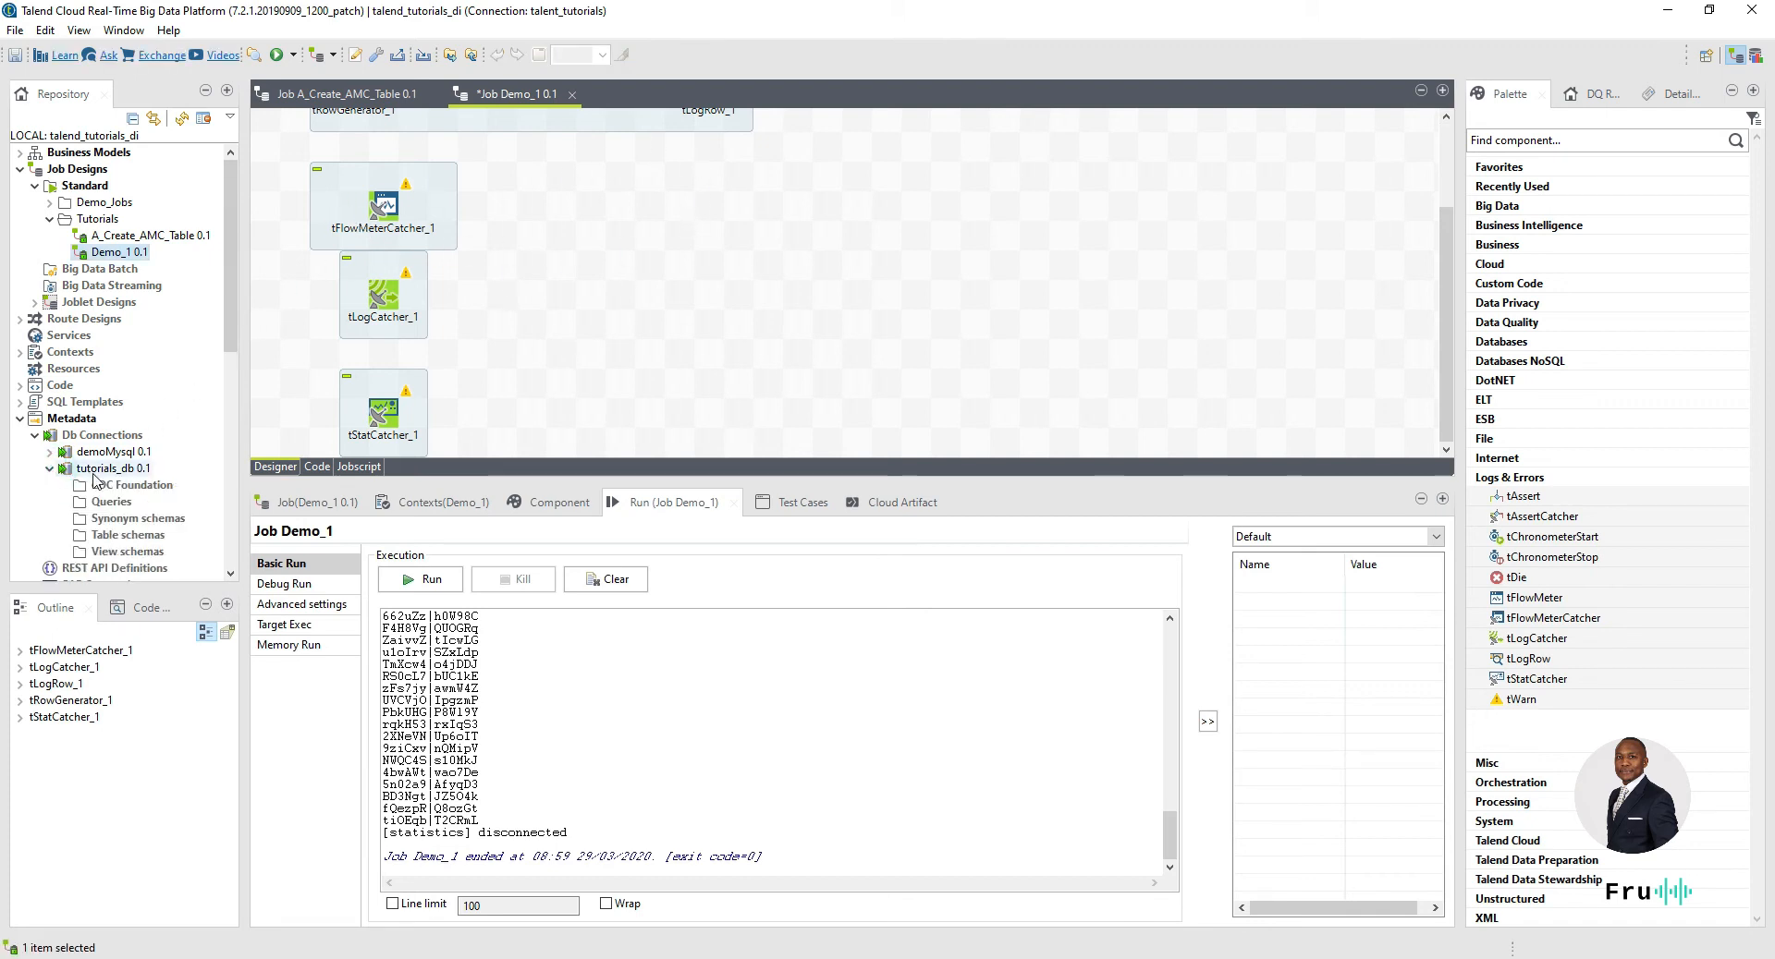
left_click(98, 470)
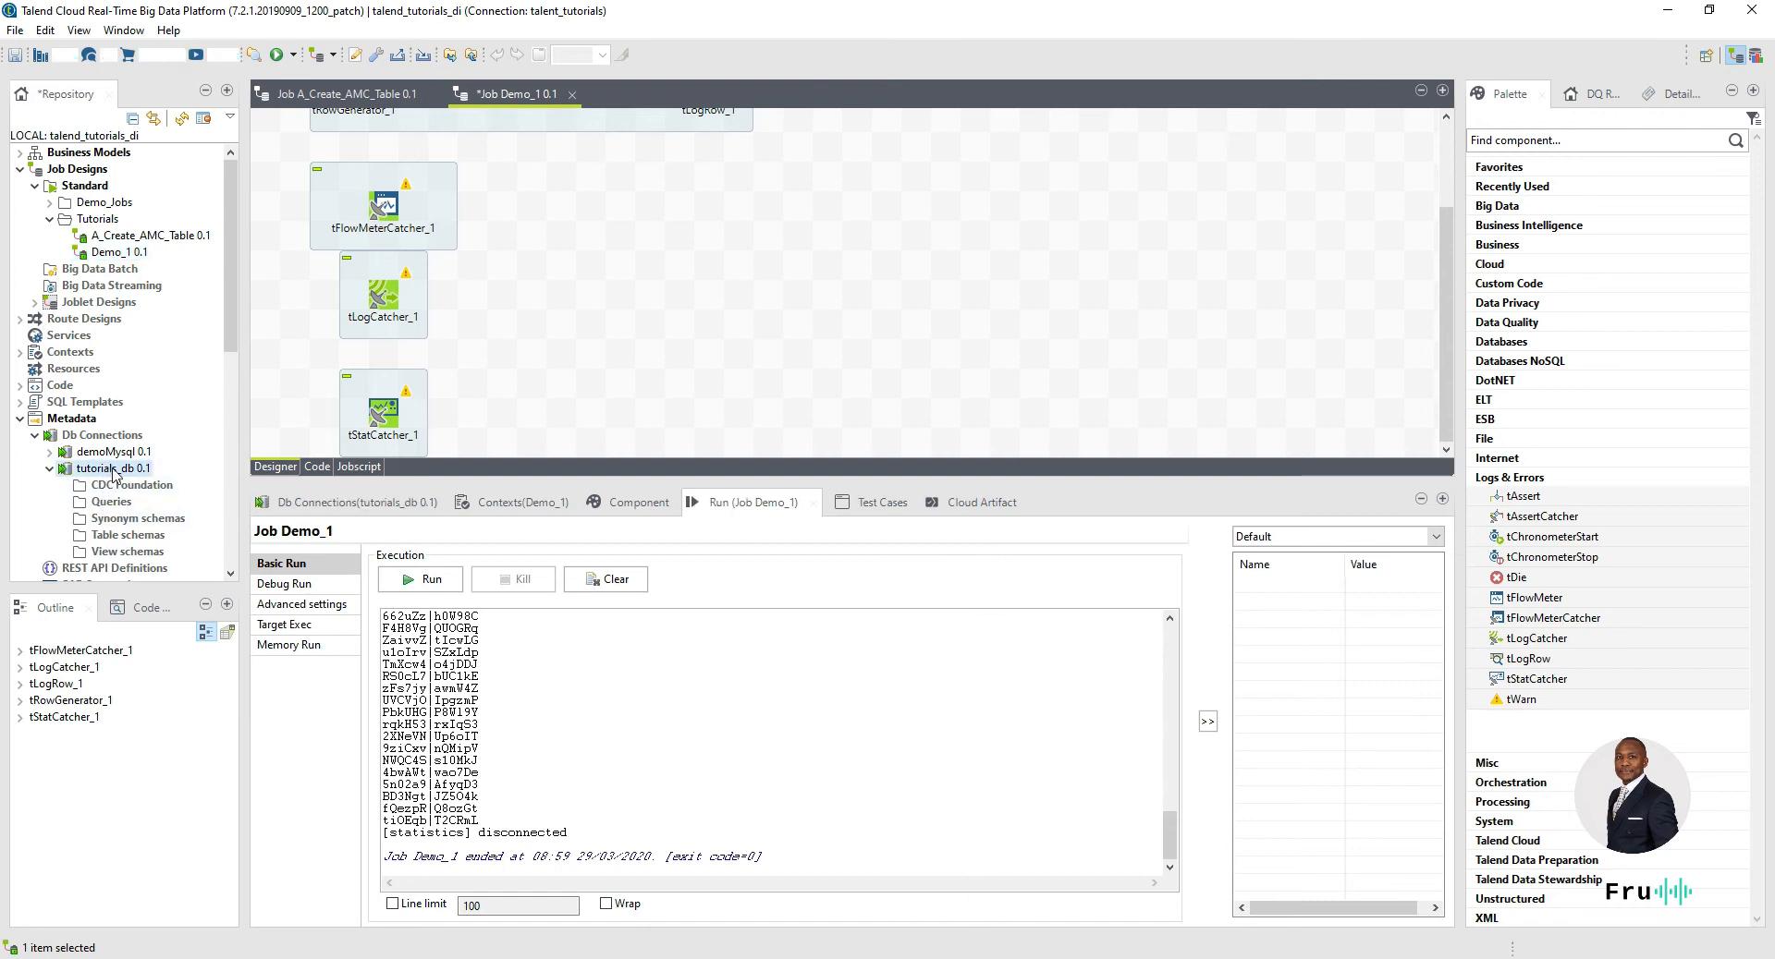
right_click(105, 468)
left_click(176, 540)
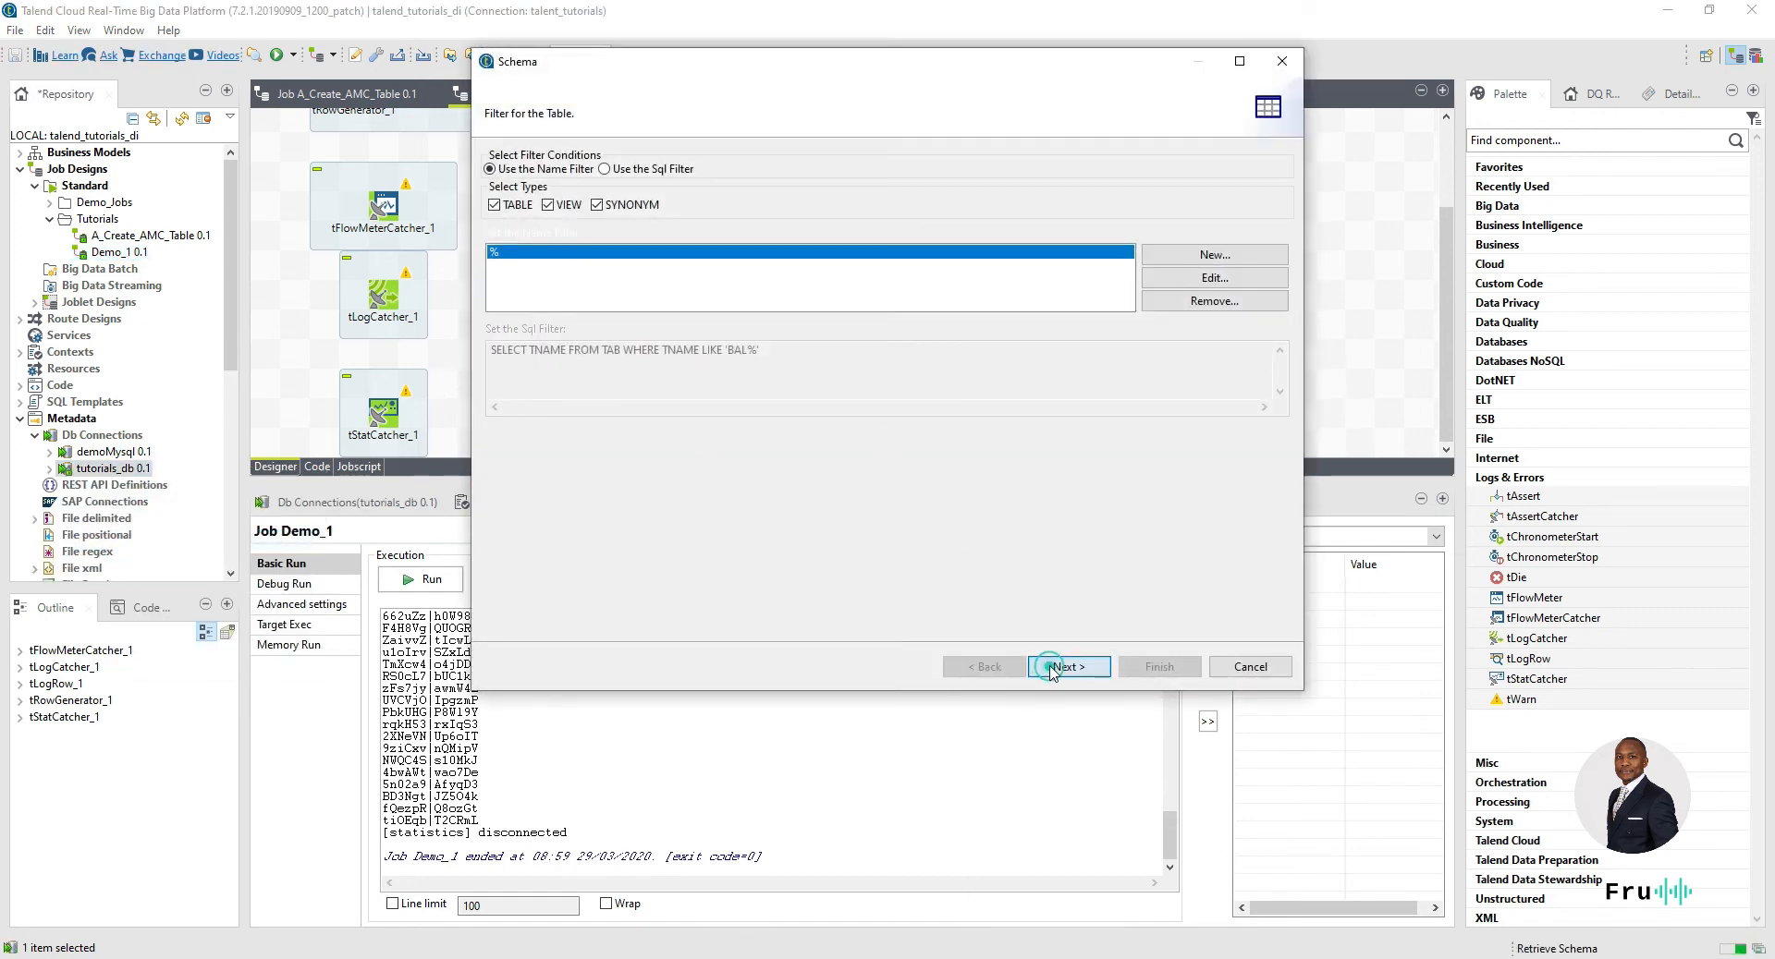
left_click(1067, 666)
left_click(522, 255)
left_click(553, 272)
left_click(553, 272)
left_click(552, 288)
left_click(553, 305)
left_click(552, 321)
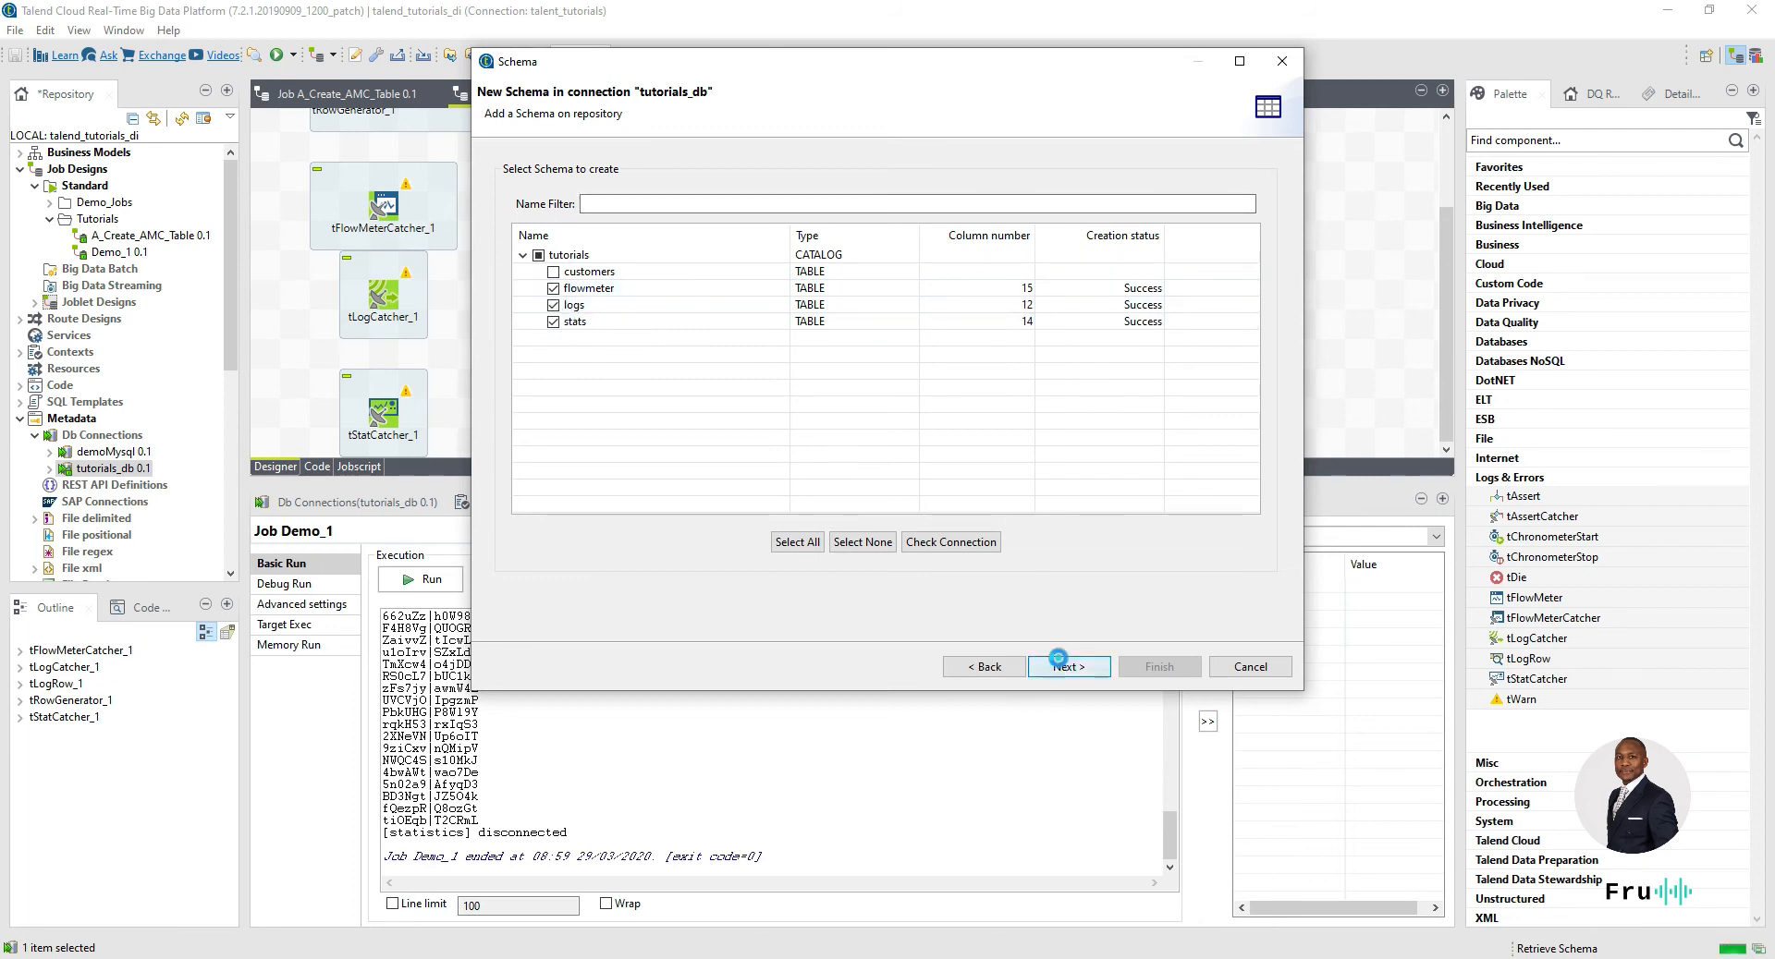
left_click(1064, 667)
left_click(1189, 675)
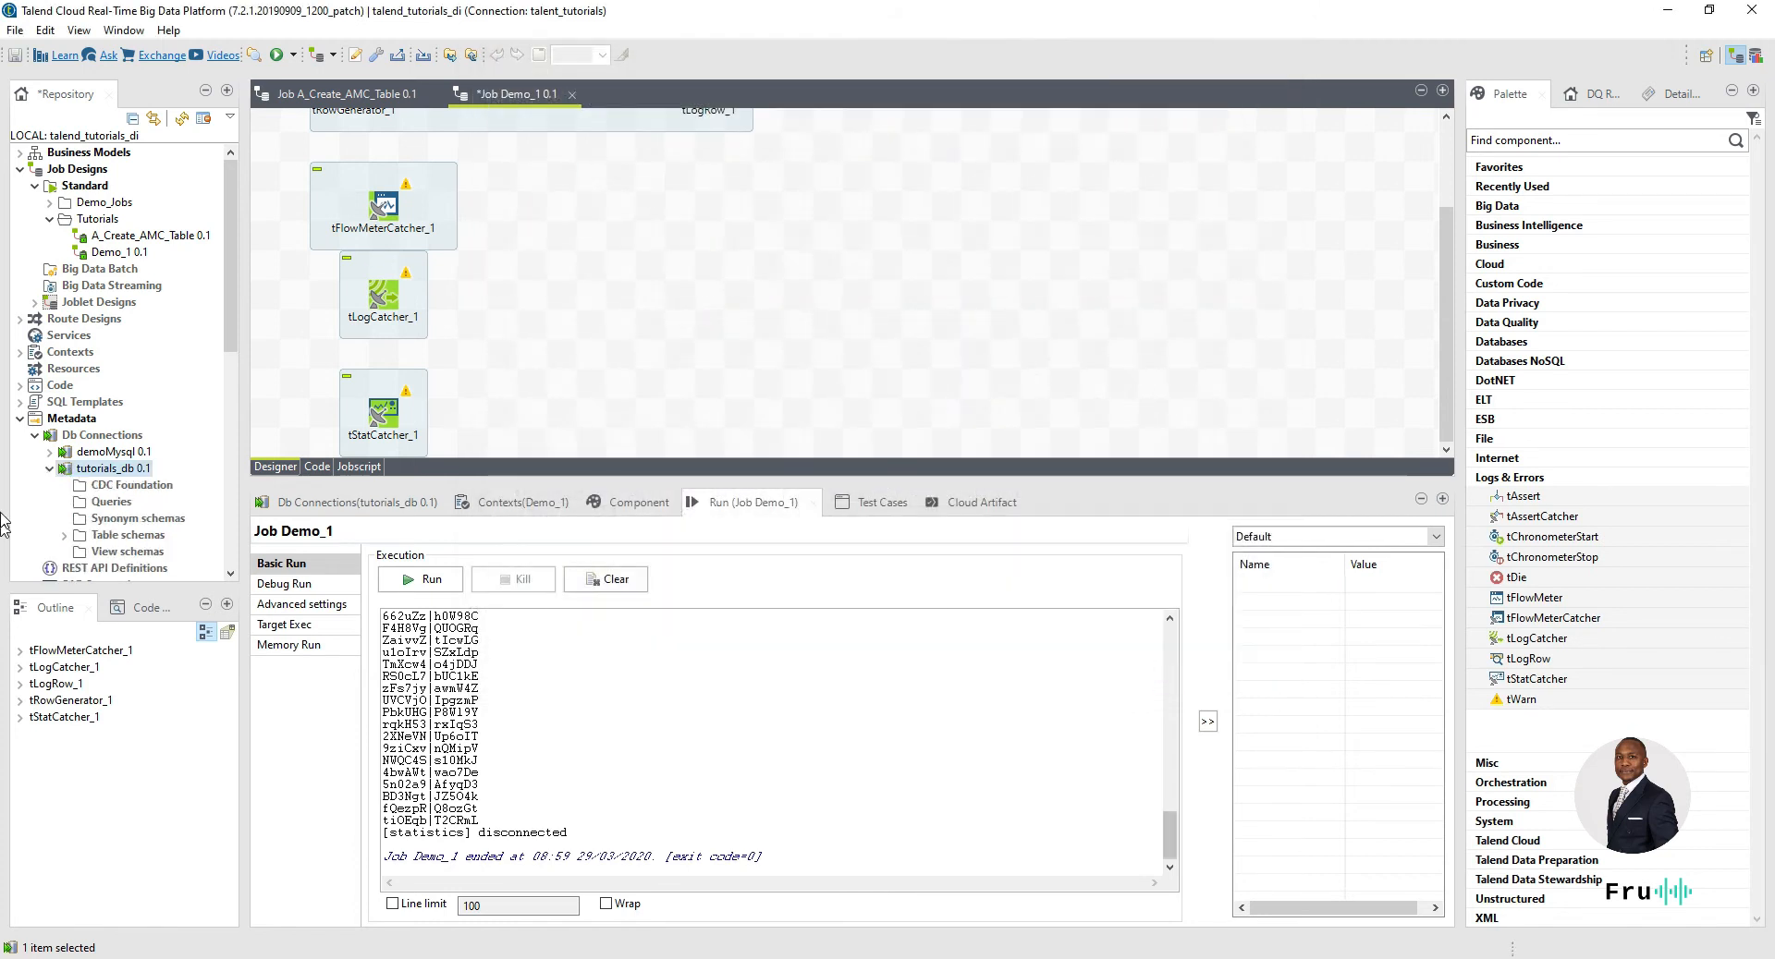
- Add tDBOutput(MySQL) components for the flowmeter, logs and stats table schemas, each beside its matching catcher
left_click(67, 536)
left_click_drag(130, 534, 606, 198)
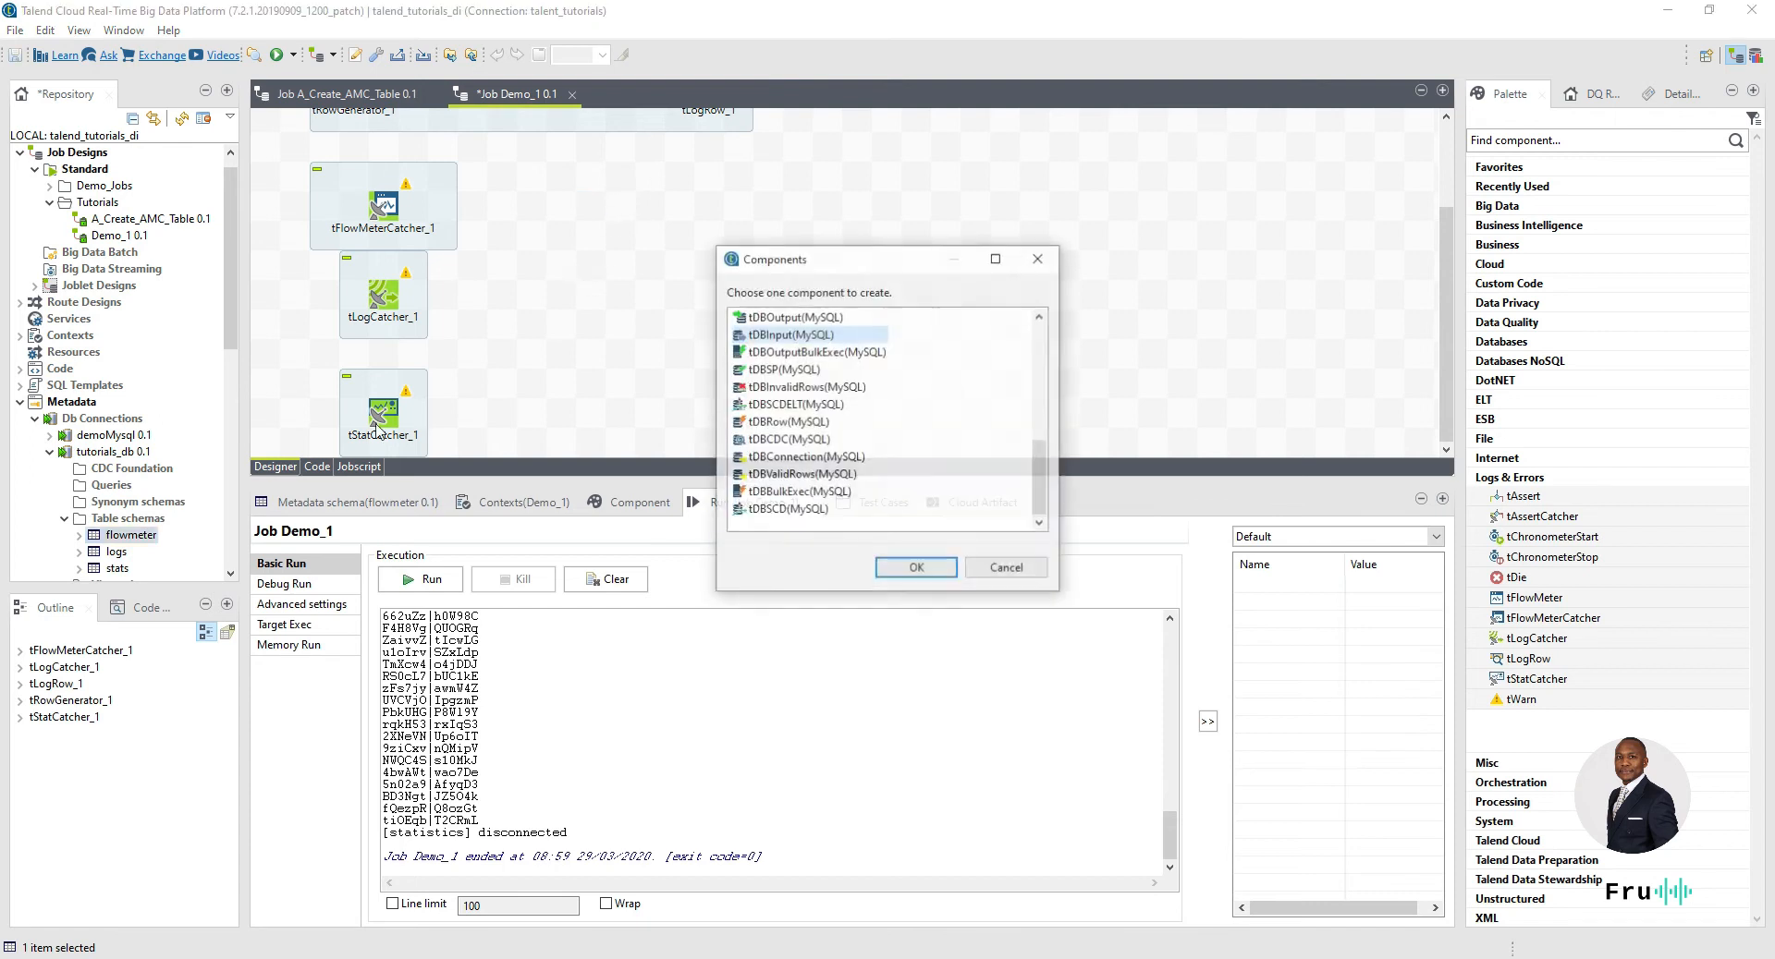
left_click(832, 316)
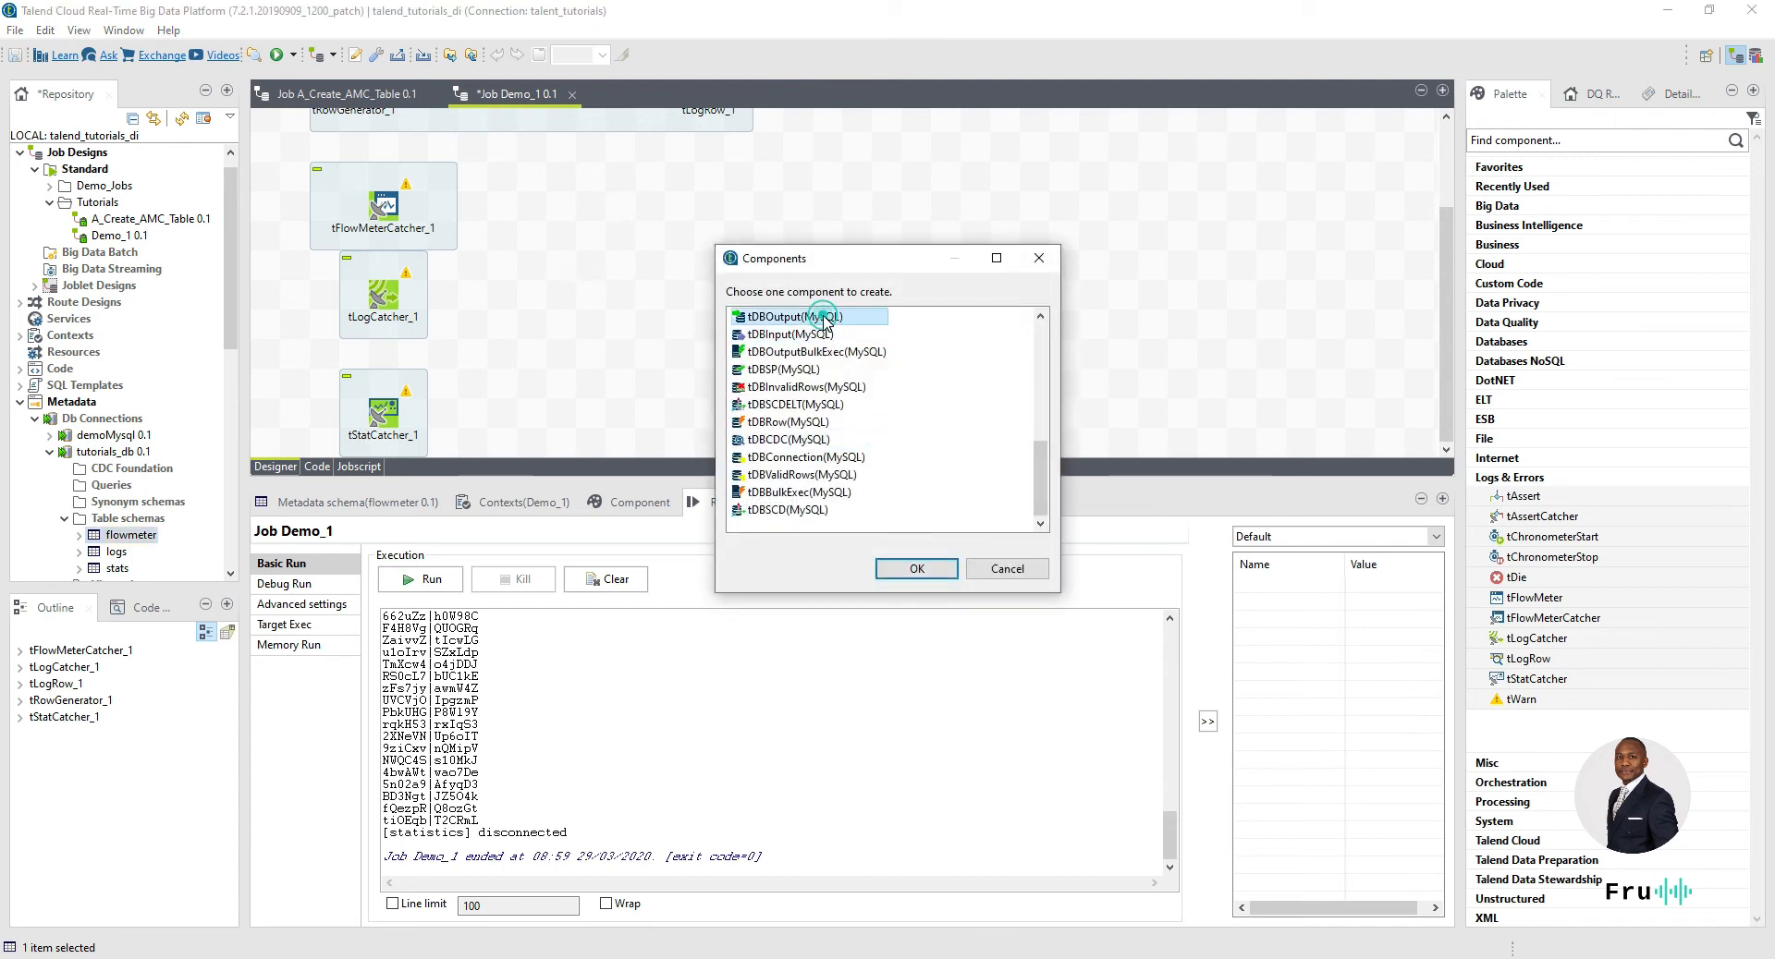
left_click(914, 569)
left_click(115, 552)
left_click_drag(185, 557, 656, 327)
left_click(812, 319)
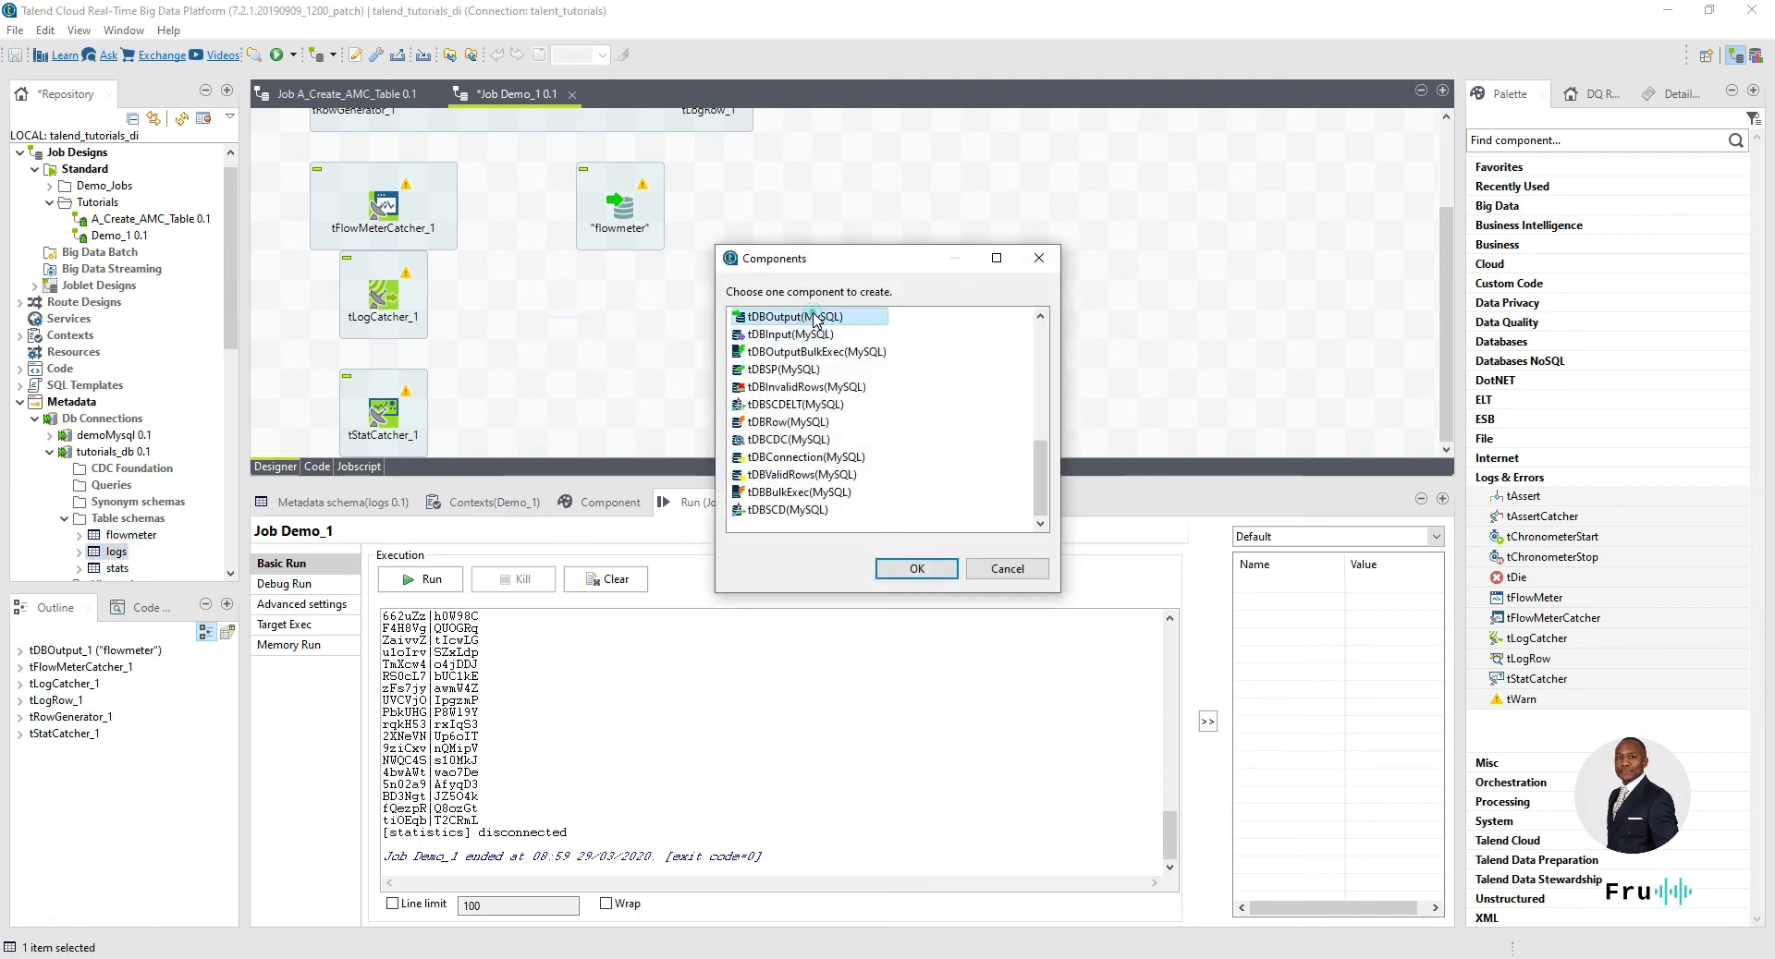
left_click(913, 566)
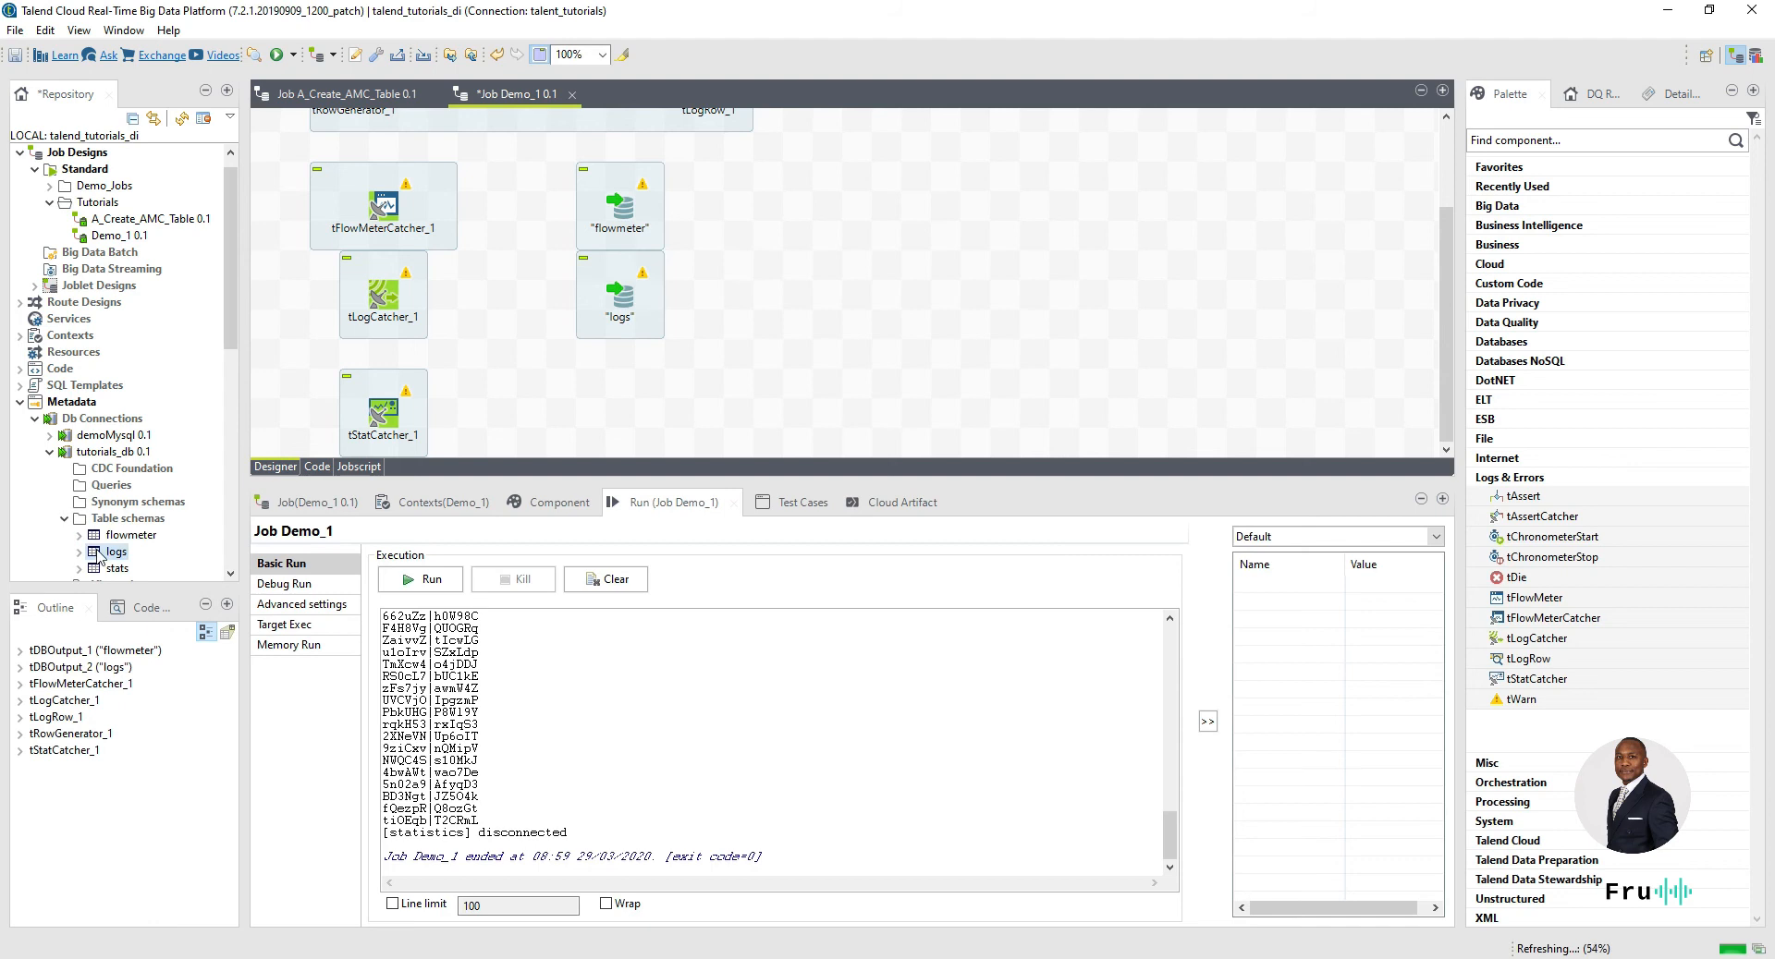
left_click_drag(111, 571, 638, 416)
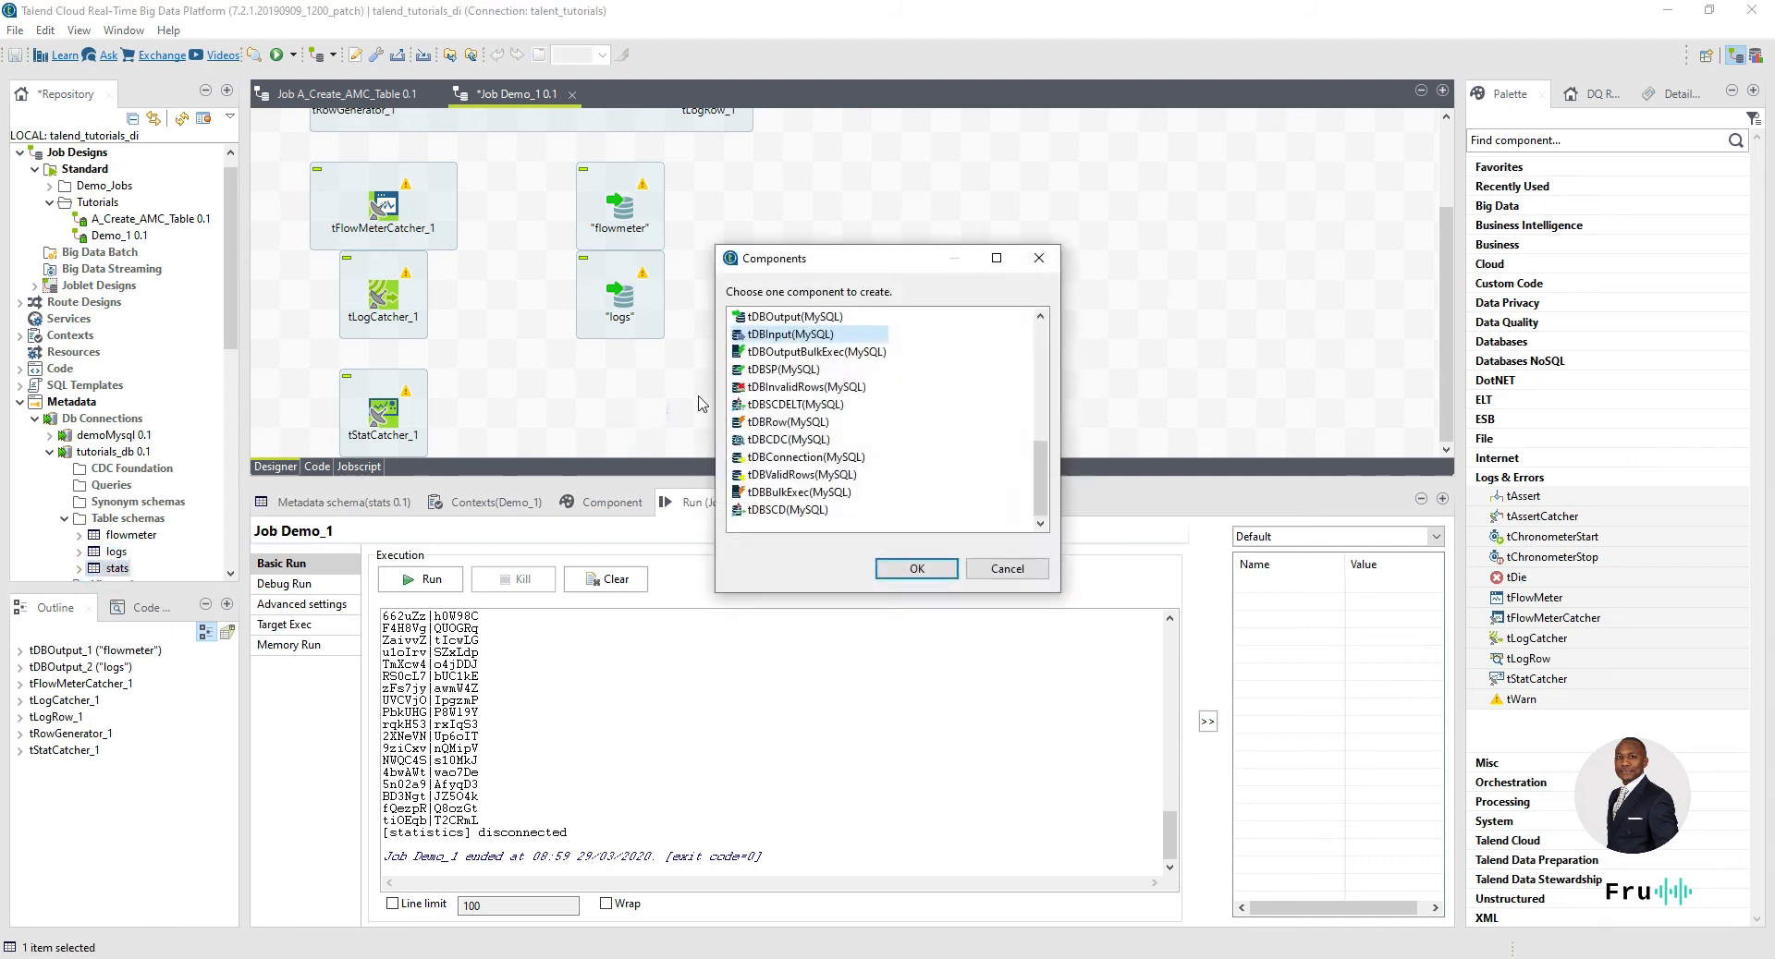
left_click(795, 317)
left_click(915, 569)
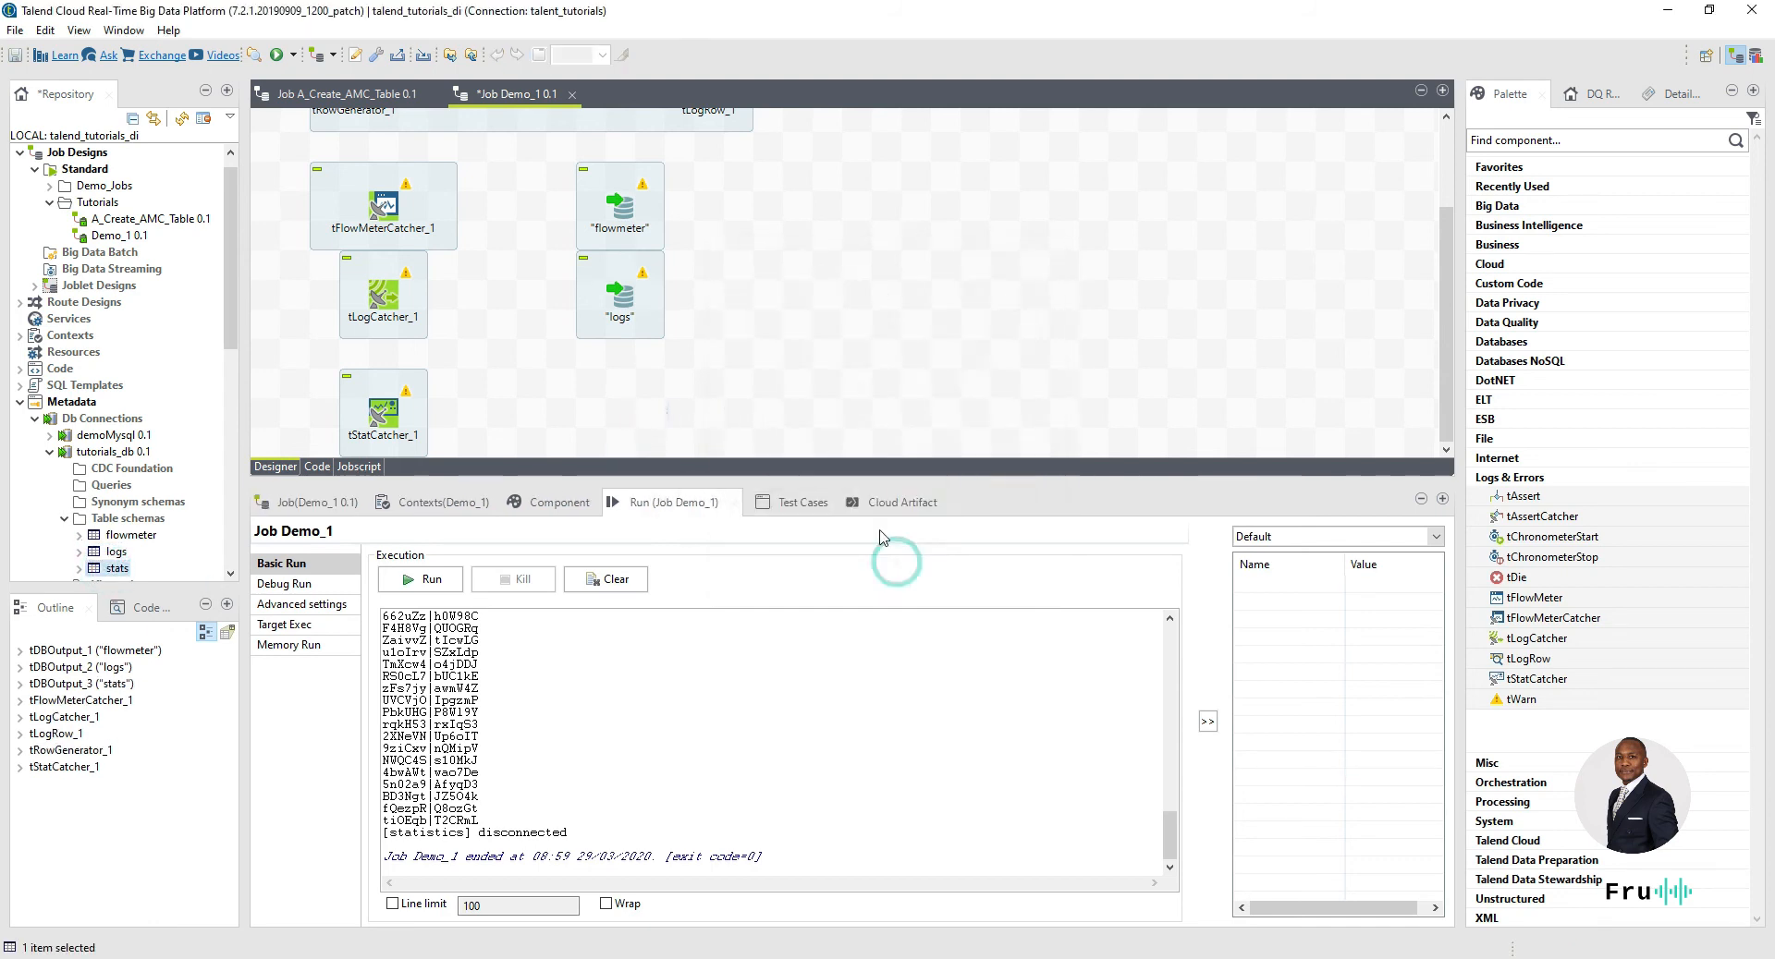
- Connect tFlowMeterCatcher_1 to the flowmeter output with a Main row, declining the target component's schema
right_click(390, 201)
left_click(455, 213)
left_click(669, 212)
left_click(618, 211)
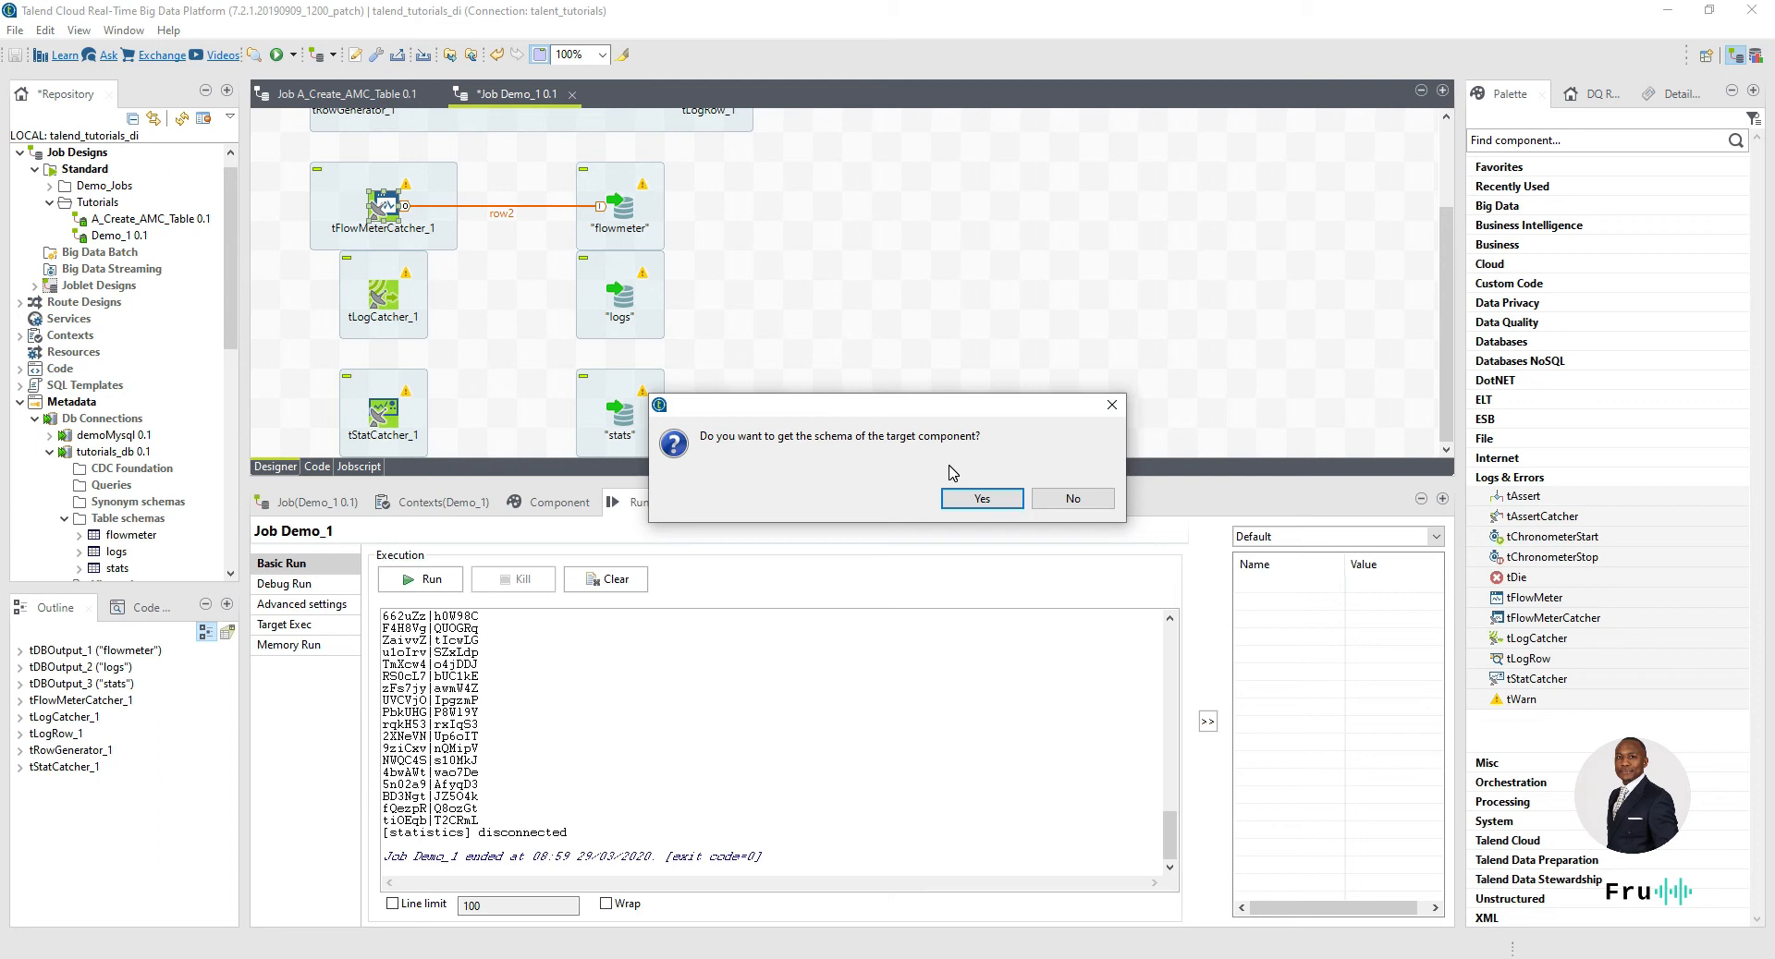
left_click(1098, 507)
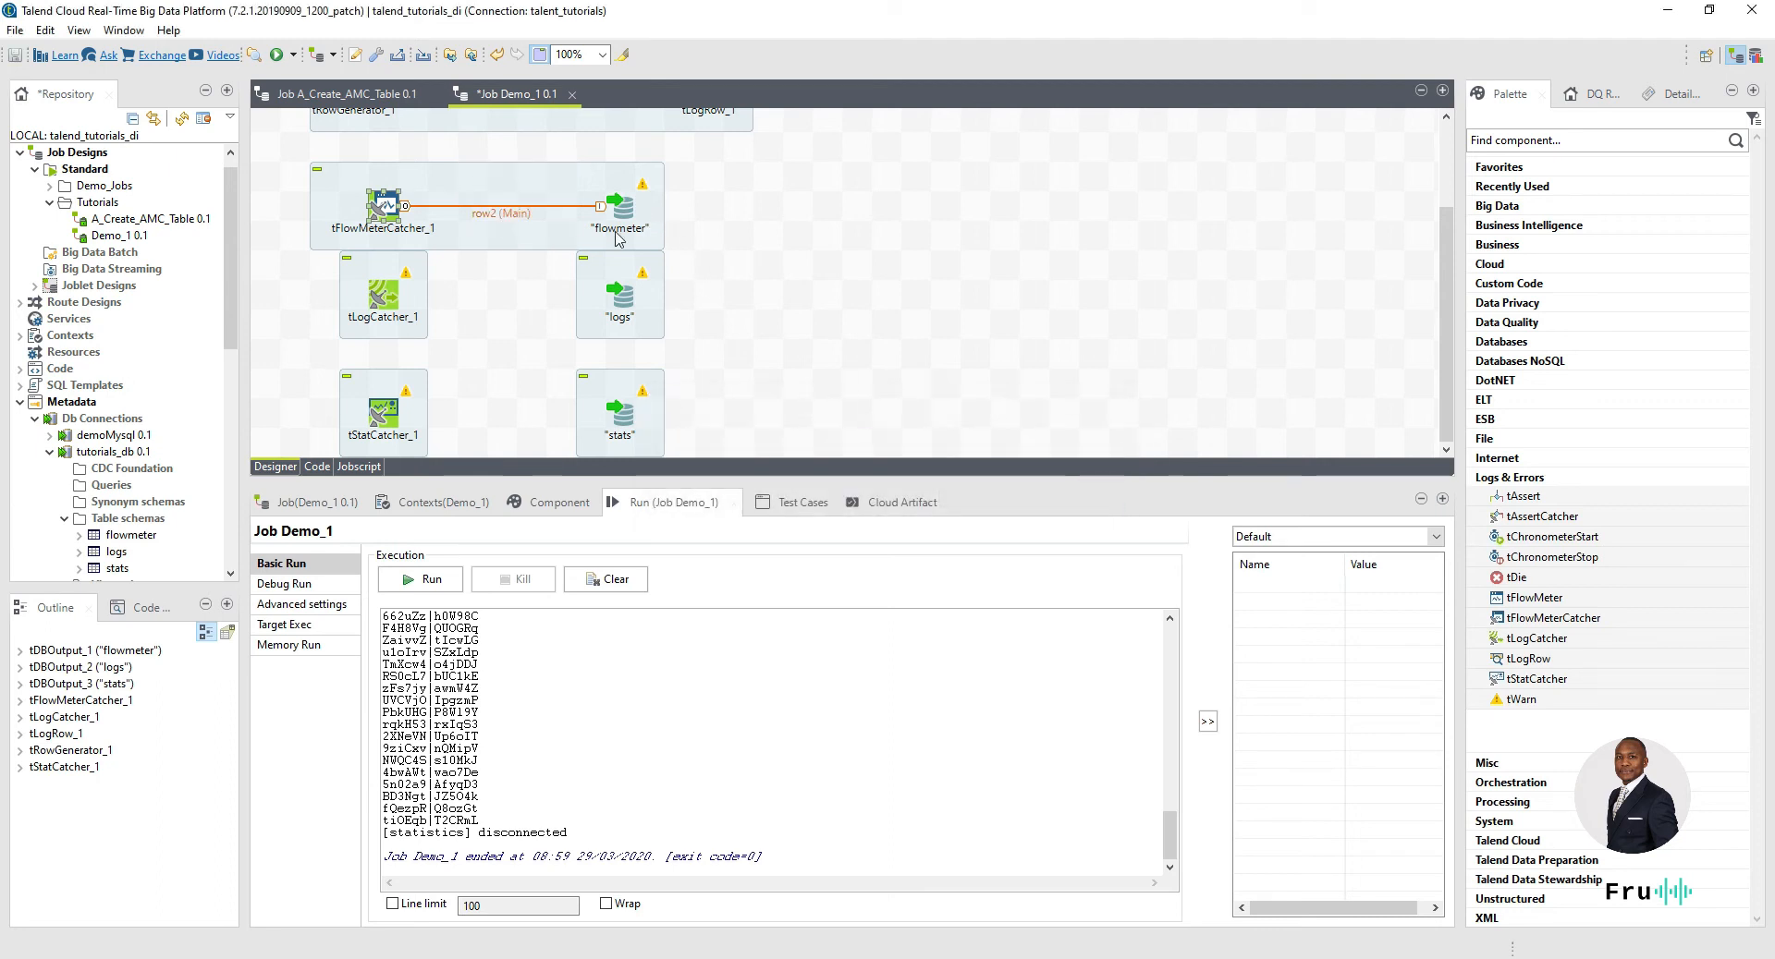
- Connect tLogCatcher_1 to the logs output with a Main row without taking the target's schema
right_click(390, 298)
mouse_move(568, 306)
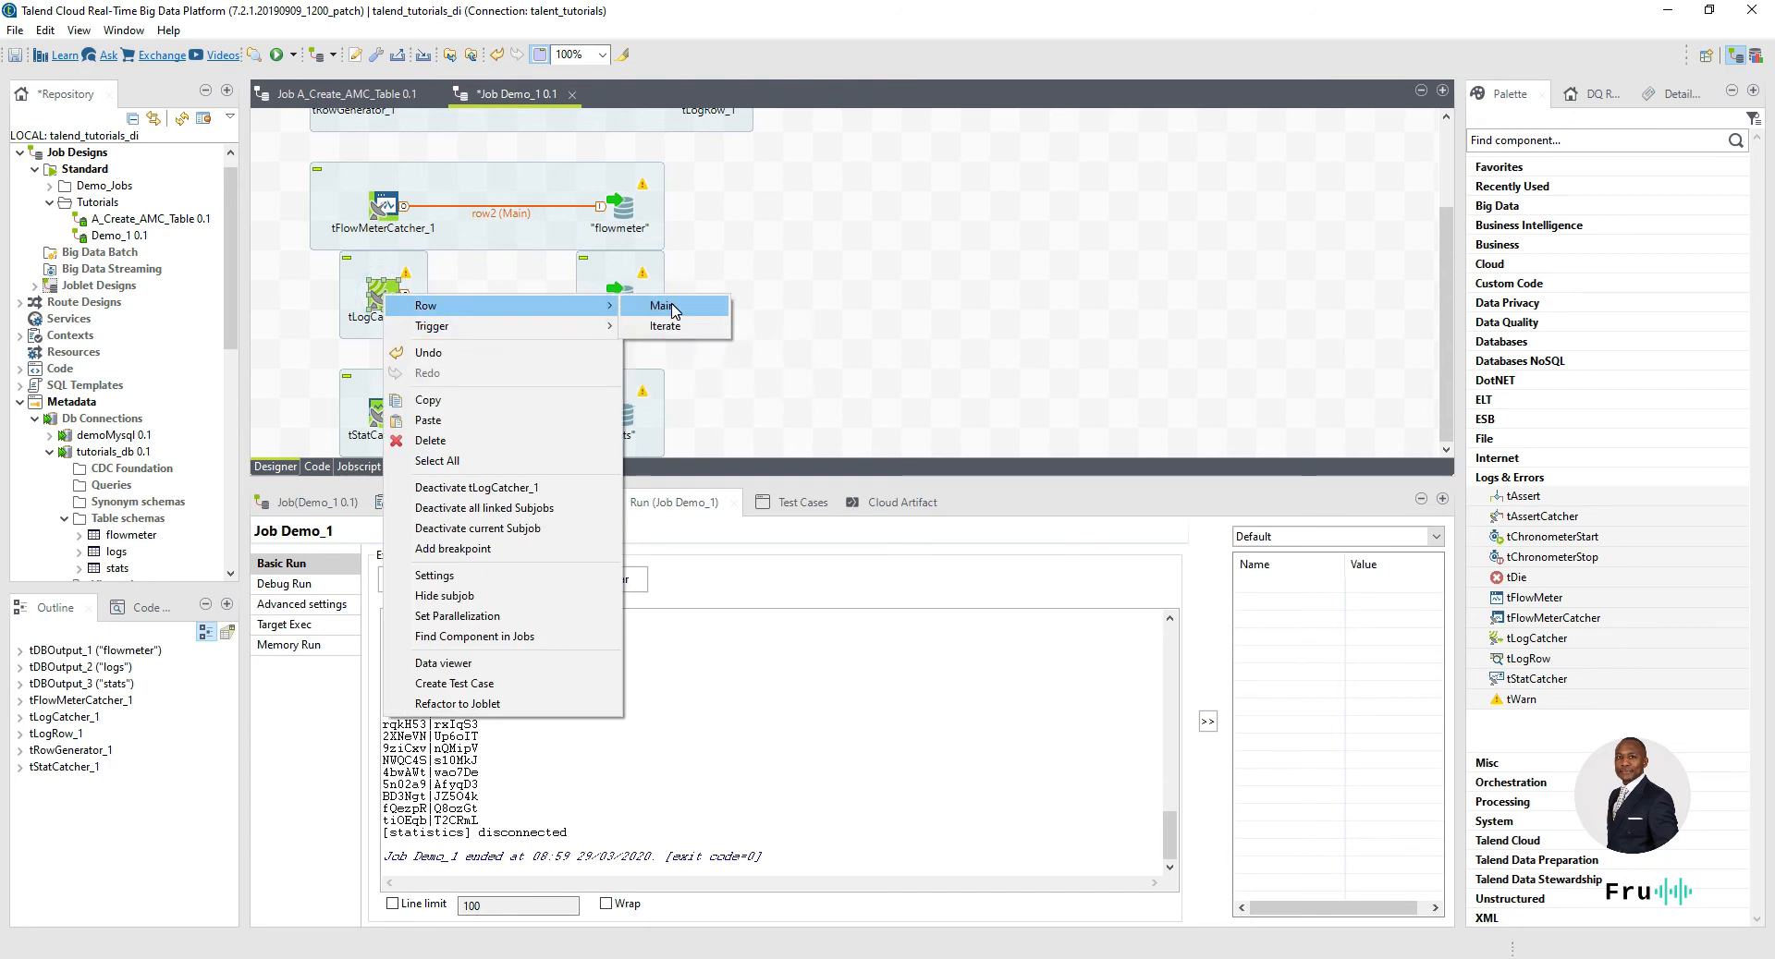
left_click(673, 307)
left_click(617, 297)
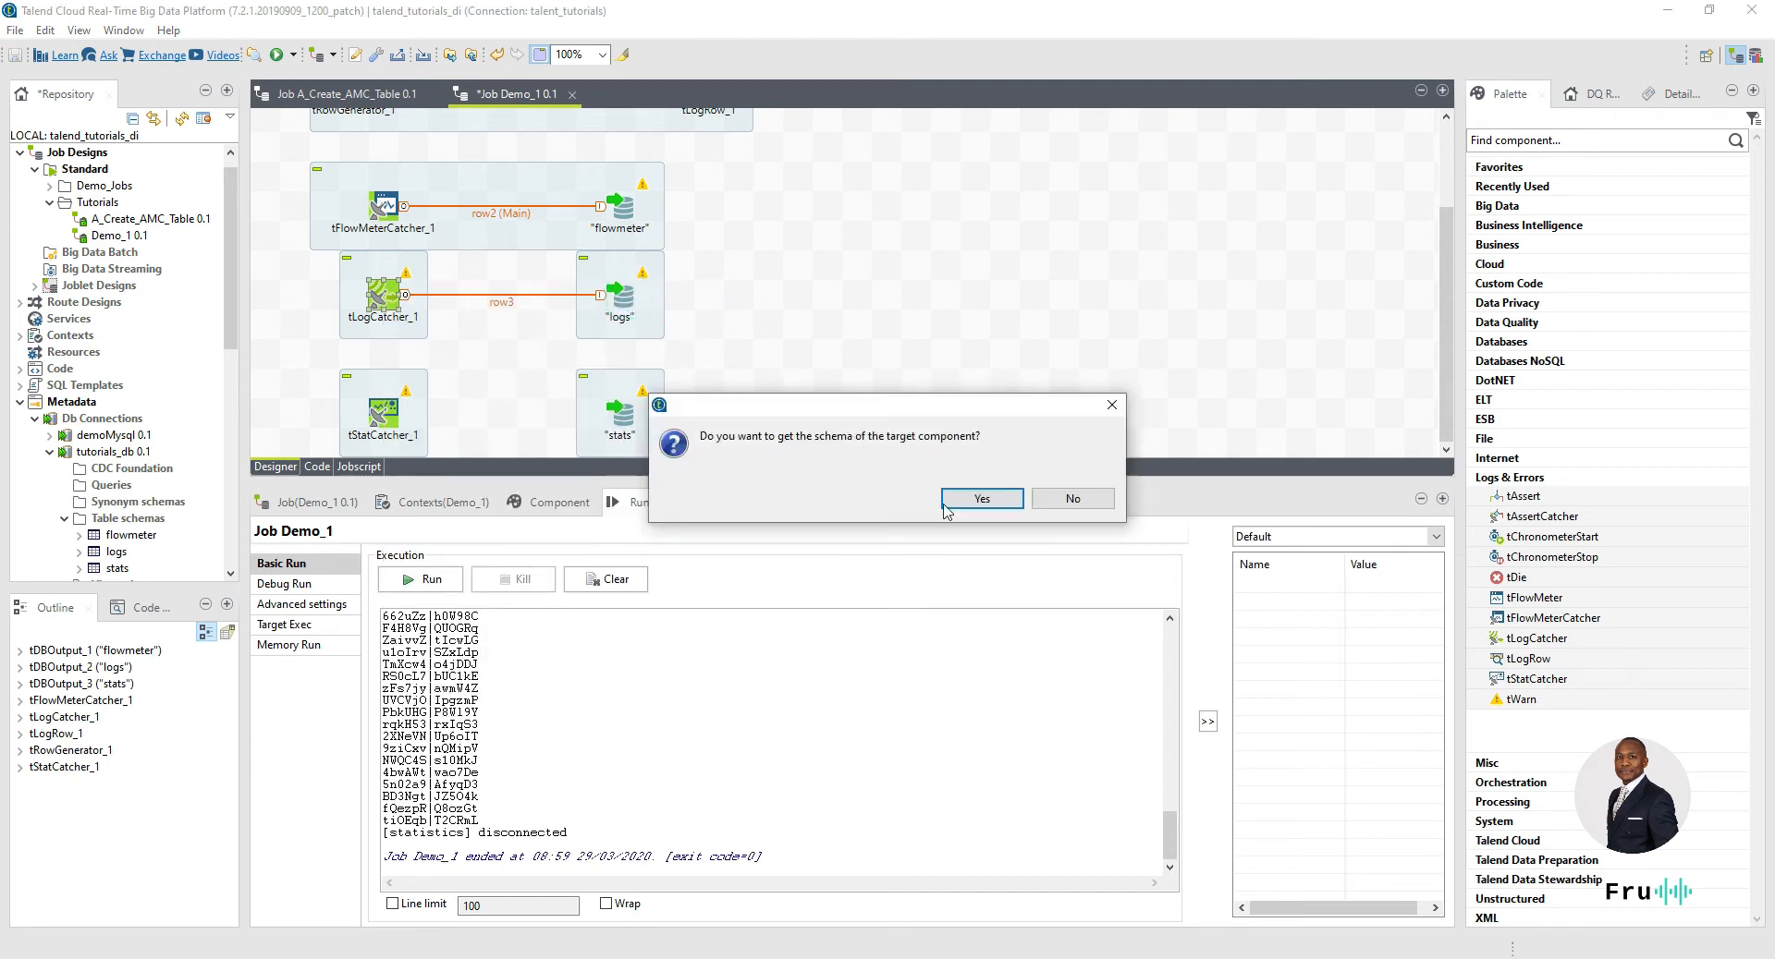
left_click(1038, 499)
- Connect tStatCatcher_1 to the stats output with a Main row, declining the target's schema
right_click(382, 410)
mouse_move(517, 432)
left_click(659, 419)
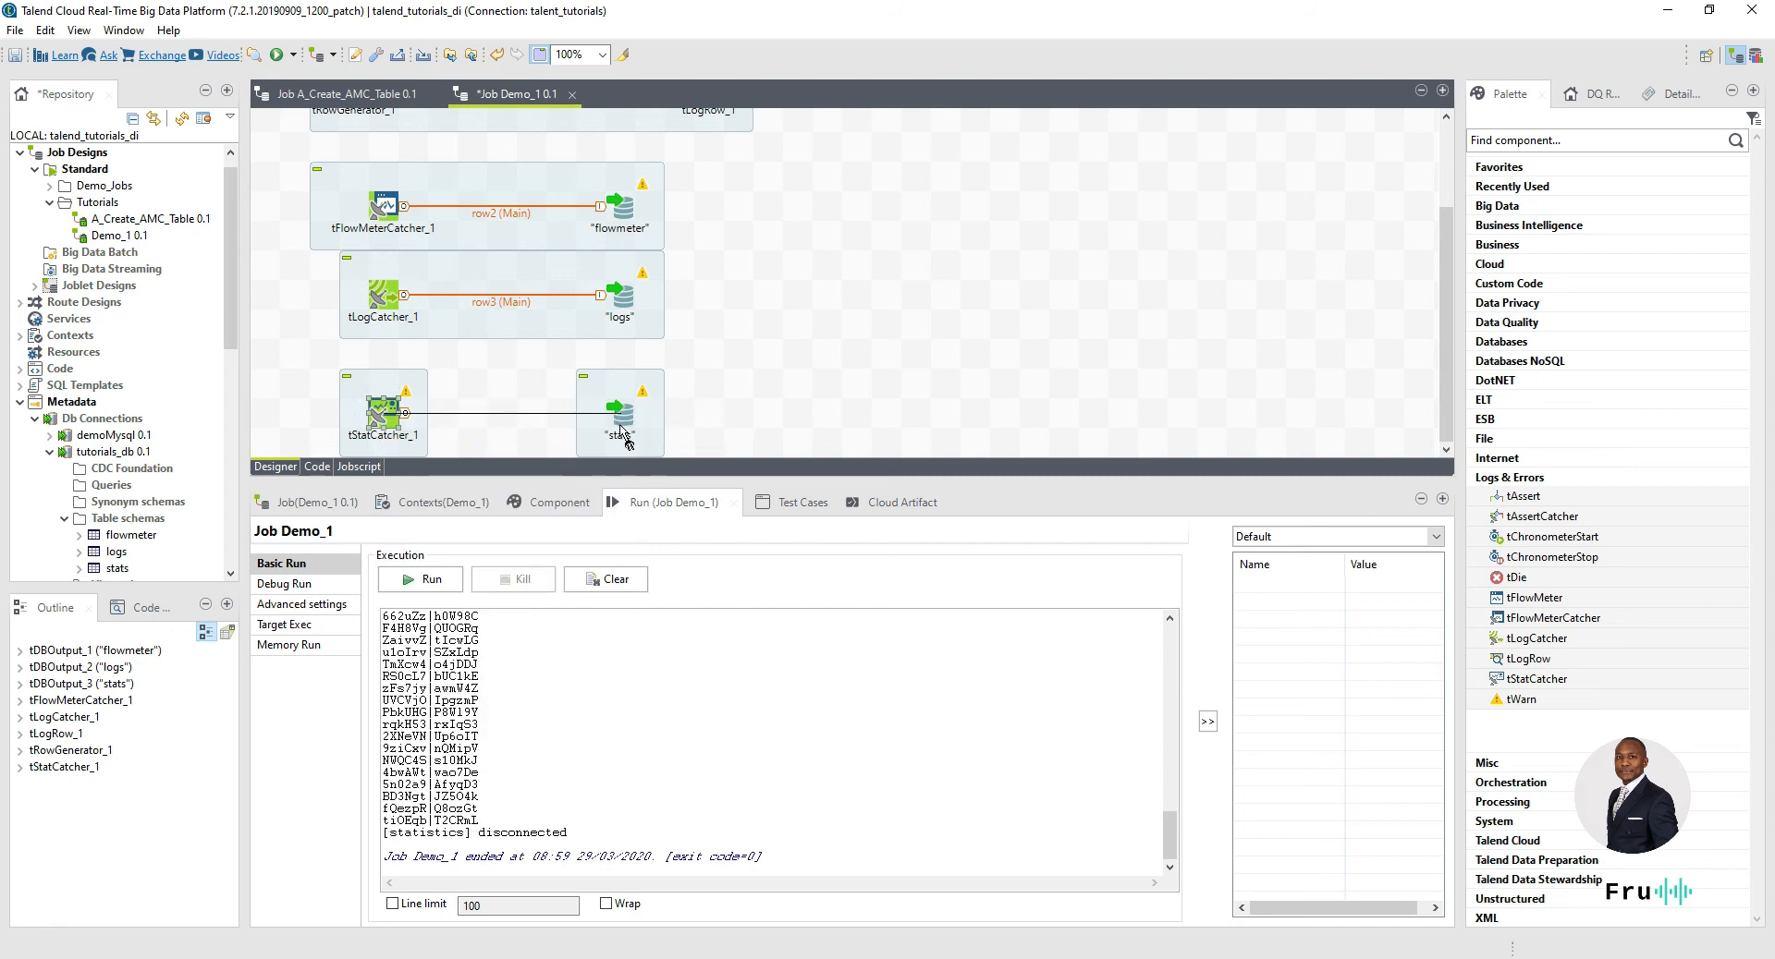
left_click(621, 418)
left_click(1072, 498)
- Sync the columns of the flowmeter, logs and stats output components with their incoming catcher rows
left_click(621, 208)
left_click(955, 771)
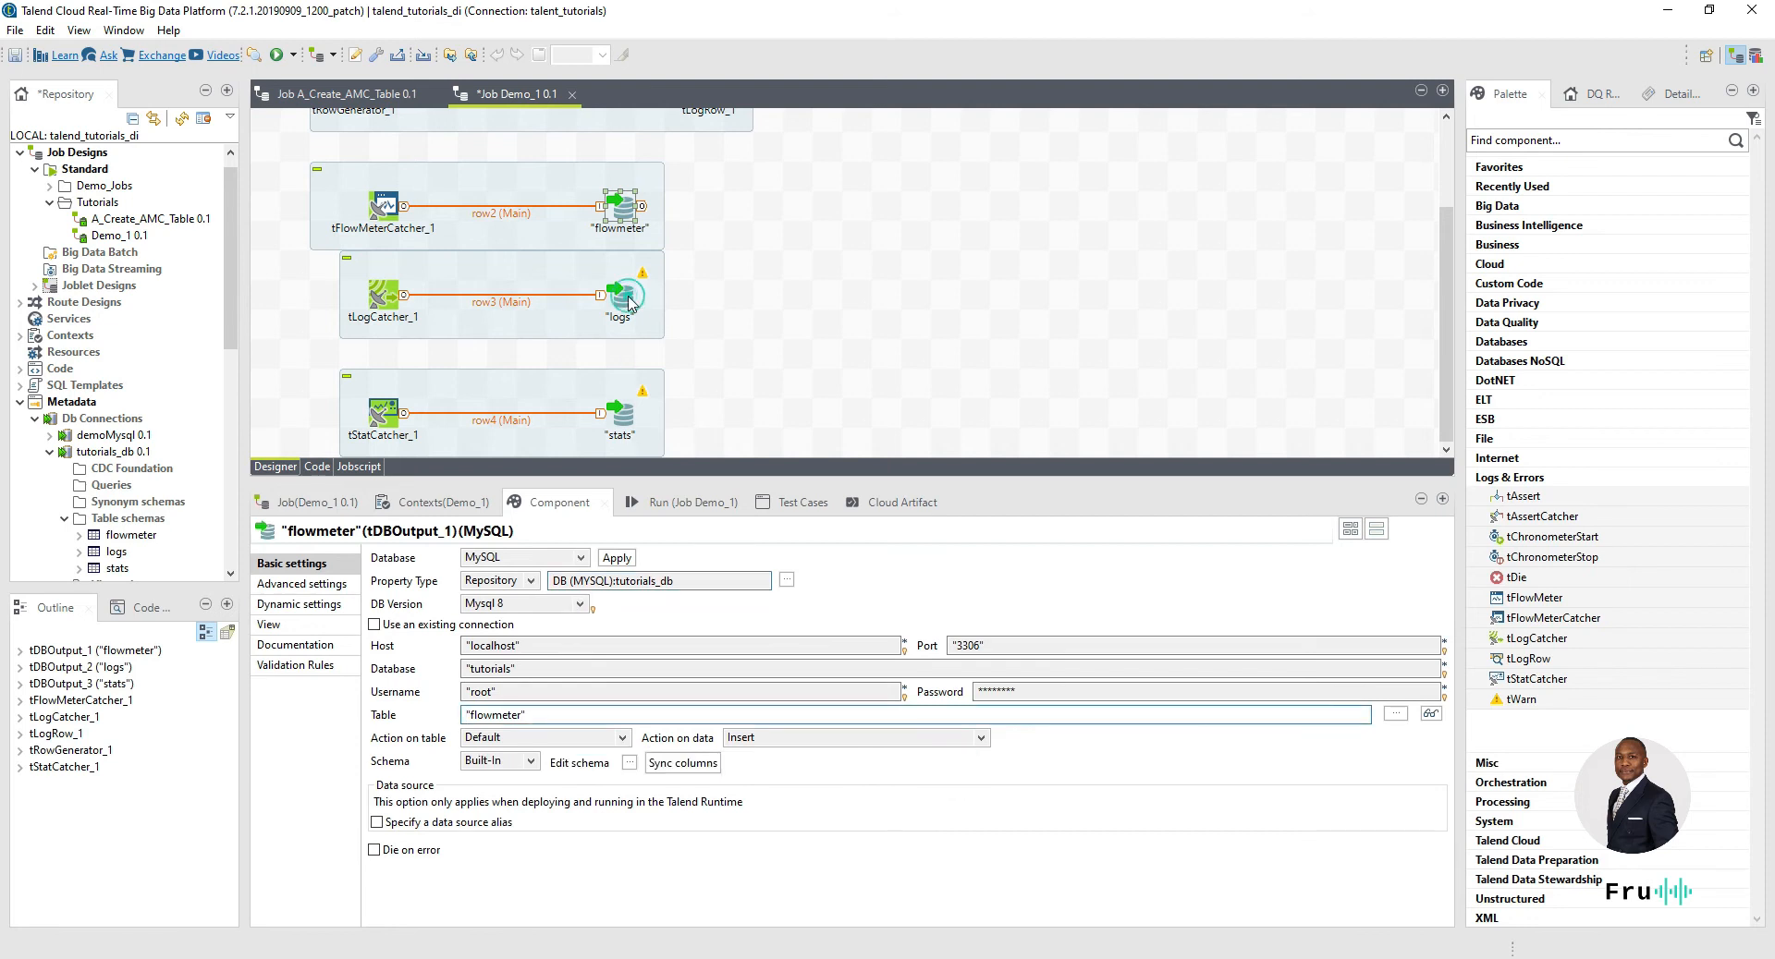
left_click(630, 302)
left_click(937, 766)
left_click(614, 399)
left_click(938, 766)
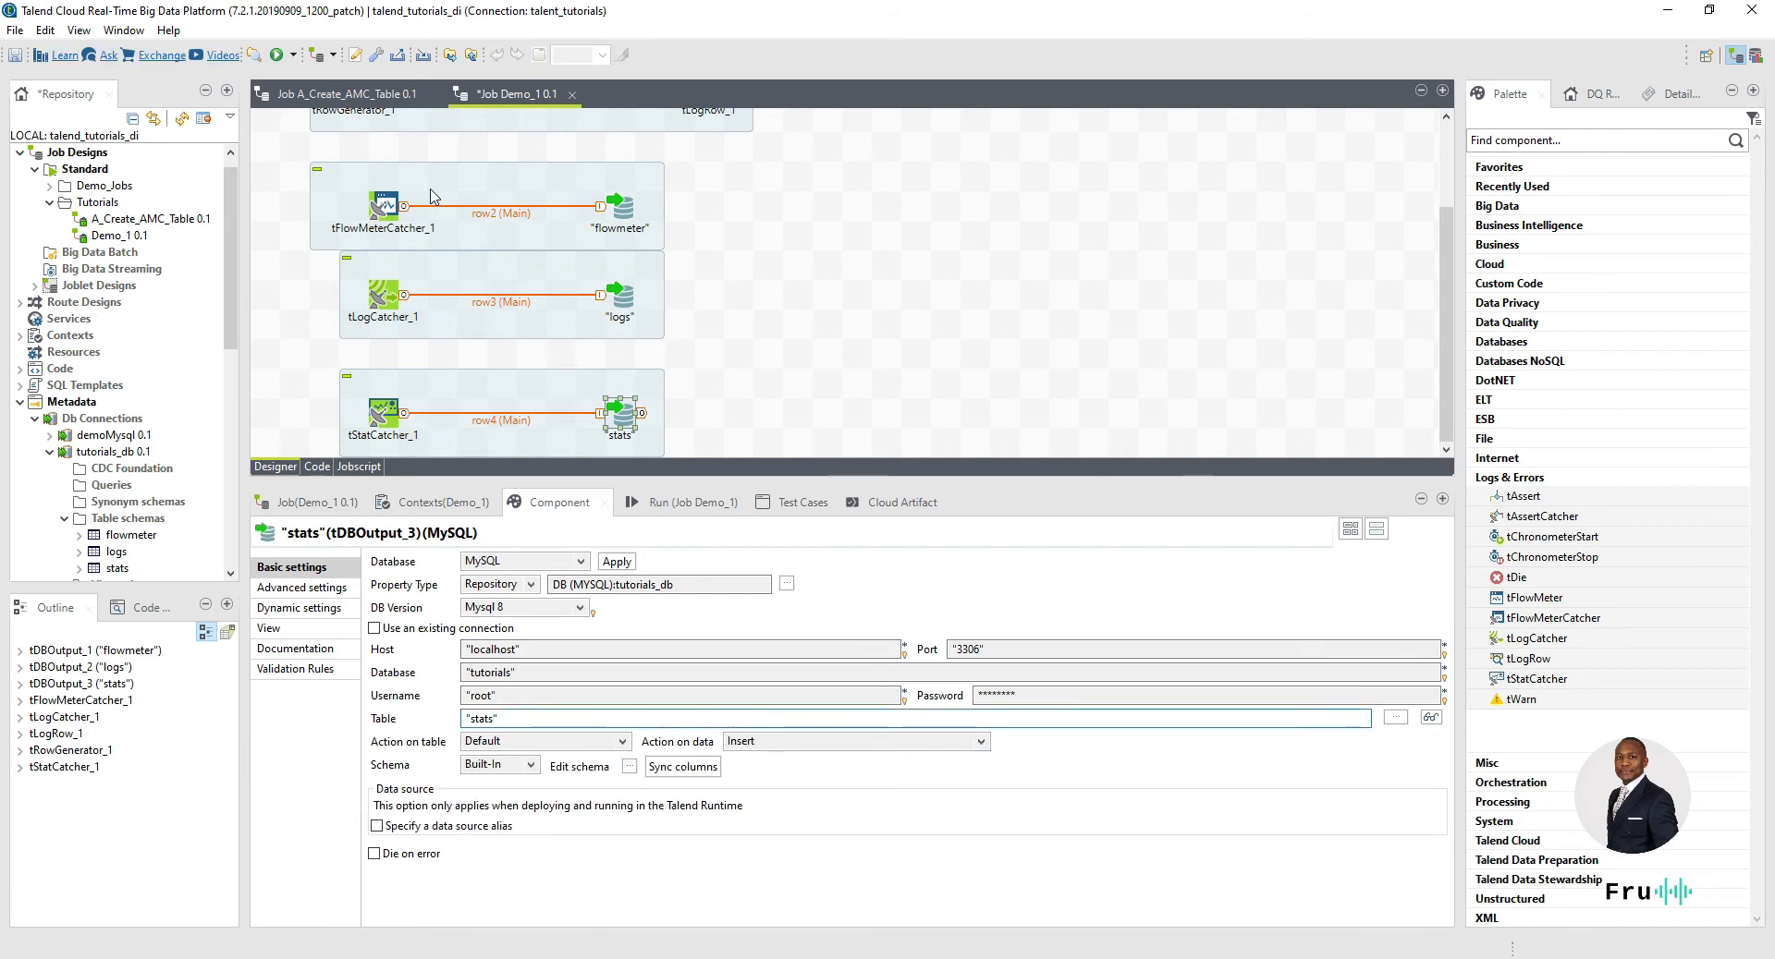
- Move the tLogCatcher_1 subjob down the canvas so it sits directly above the tStatCatcher_1 subjob
left_click(470, 288)
left_click_drag(490, 268, 495, 270)
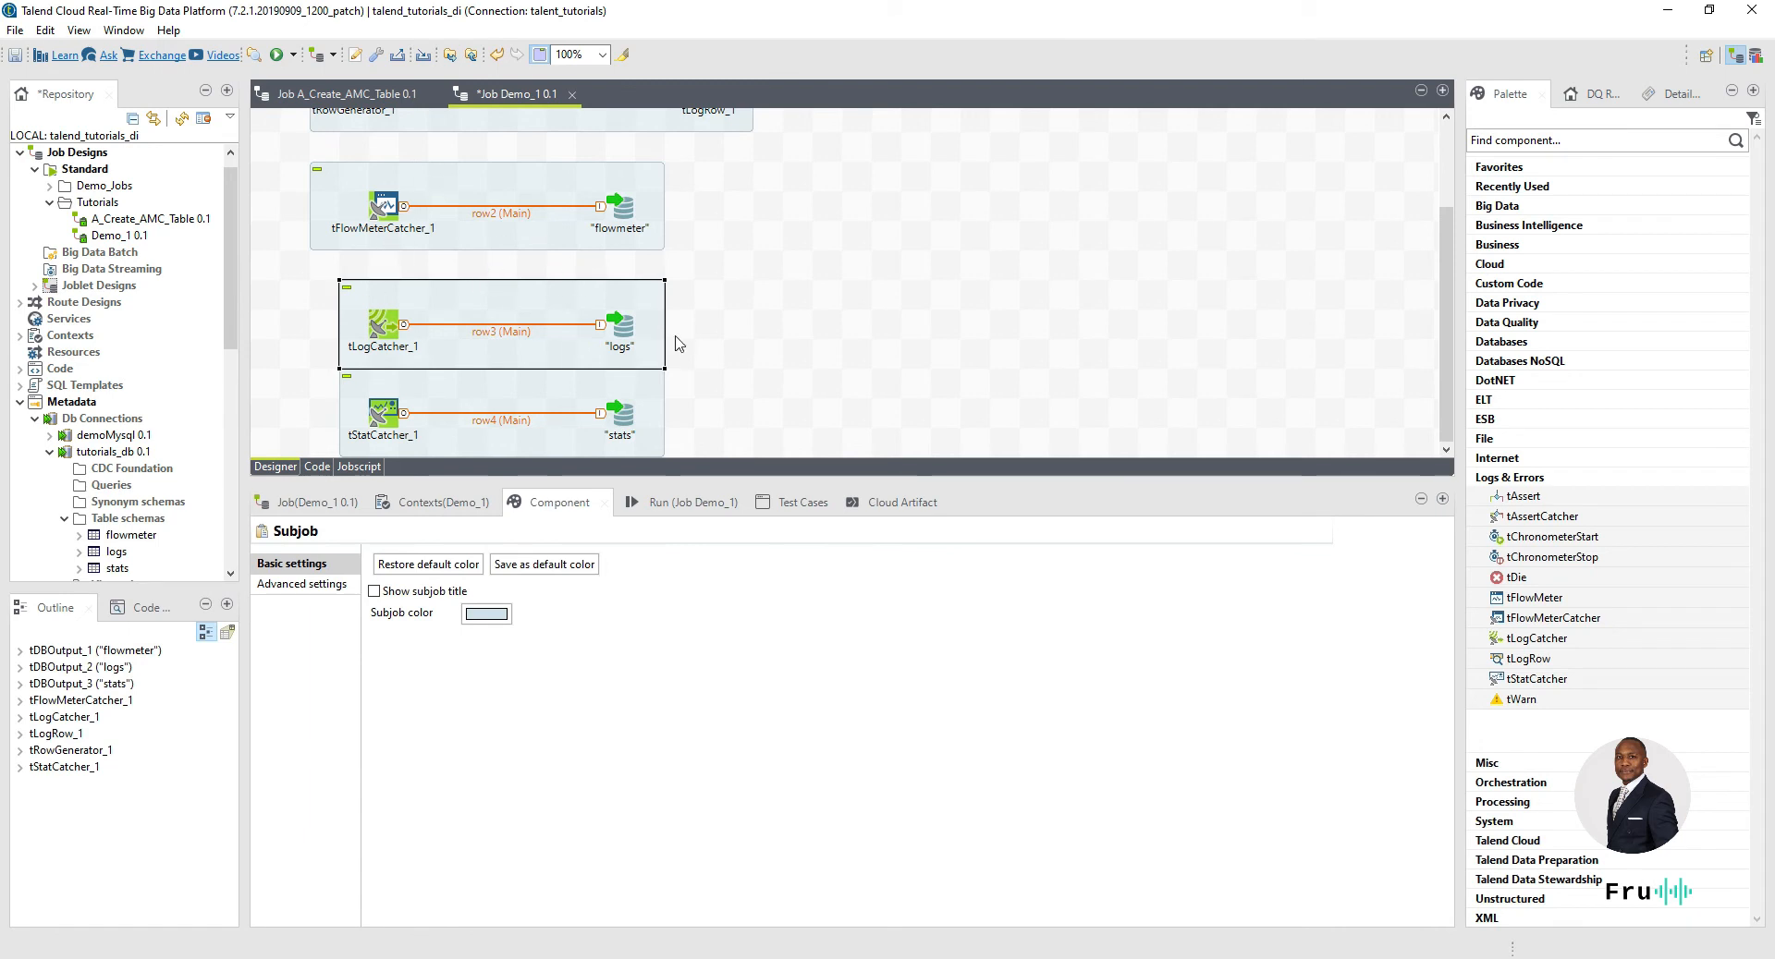
- Check the available table actions of the stats output component without changing the Default option
left_click(625, 422)
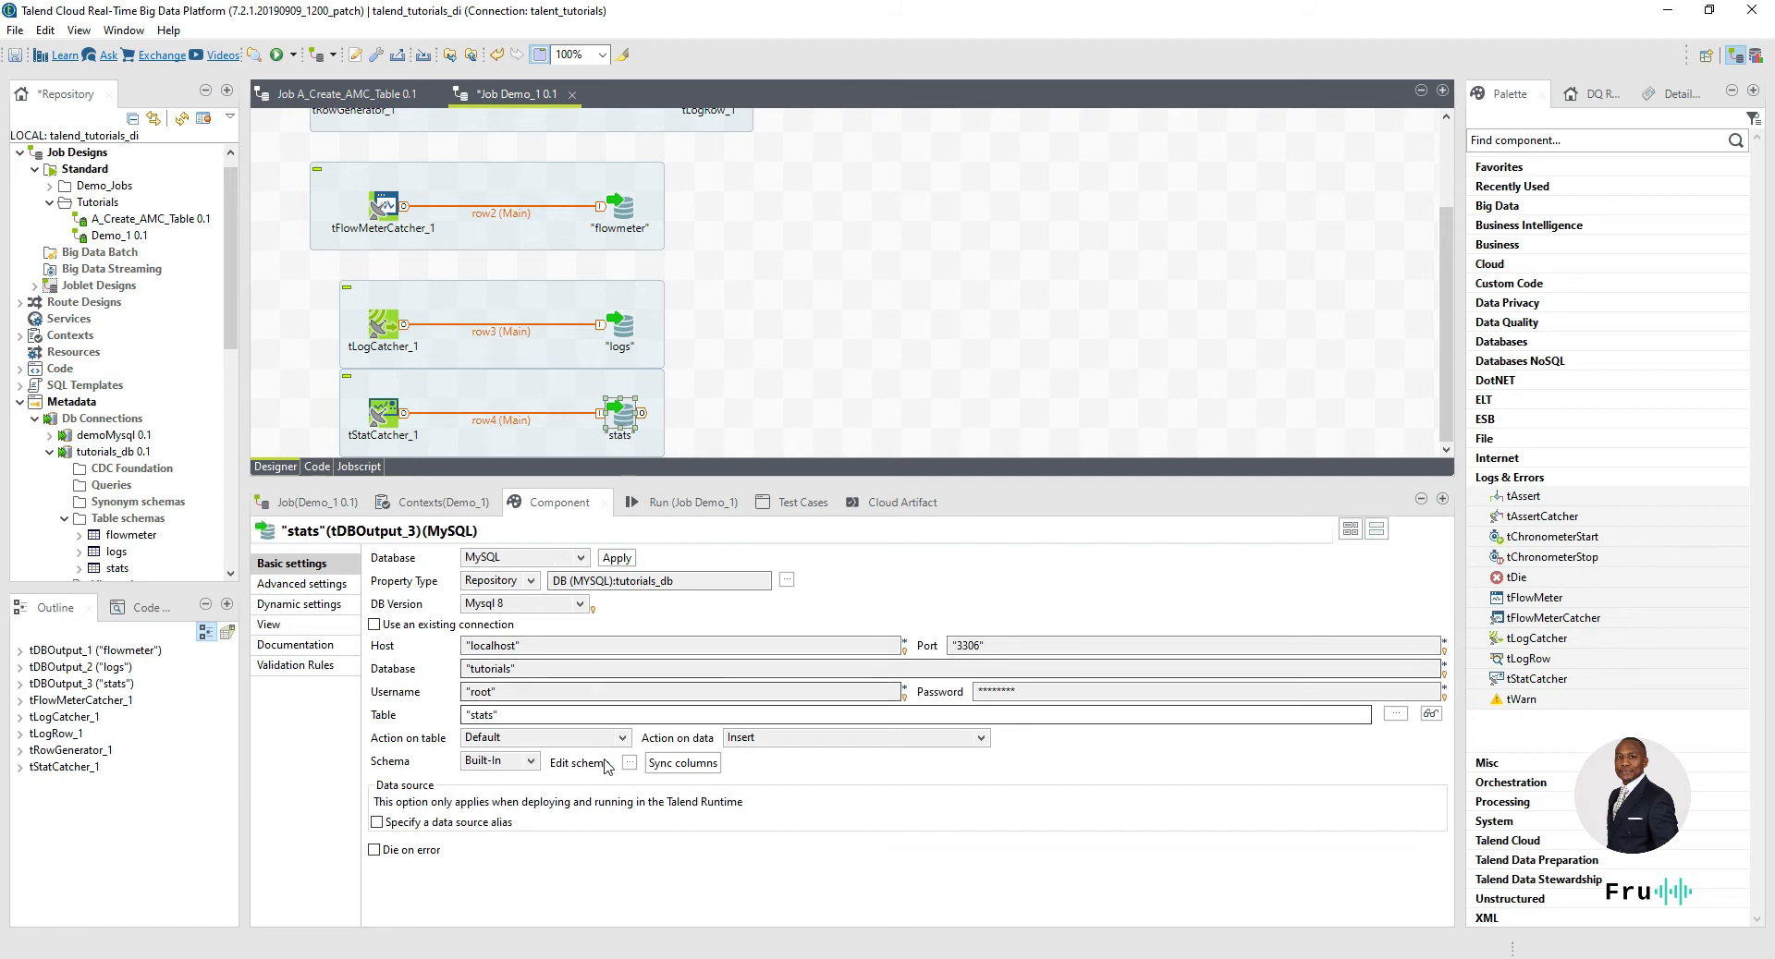
left_click(573, 737)
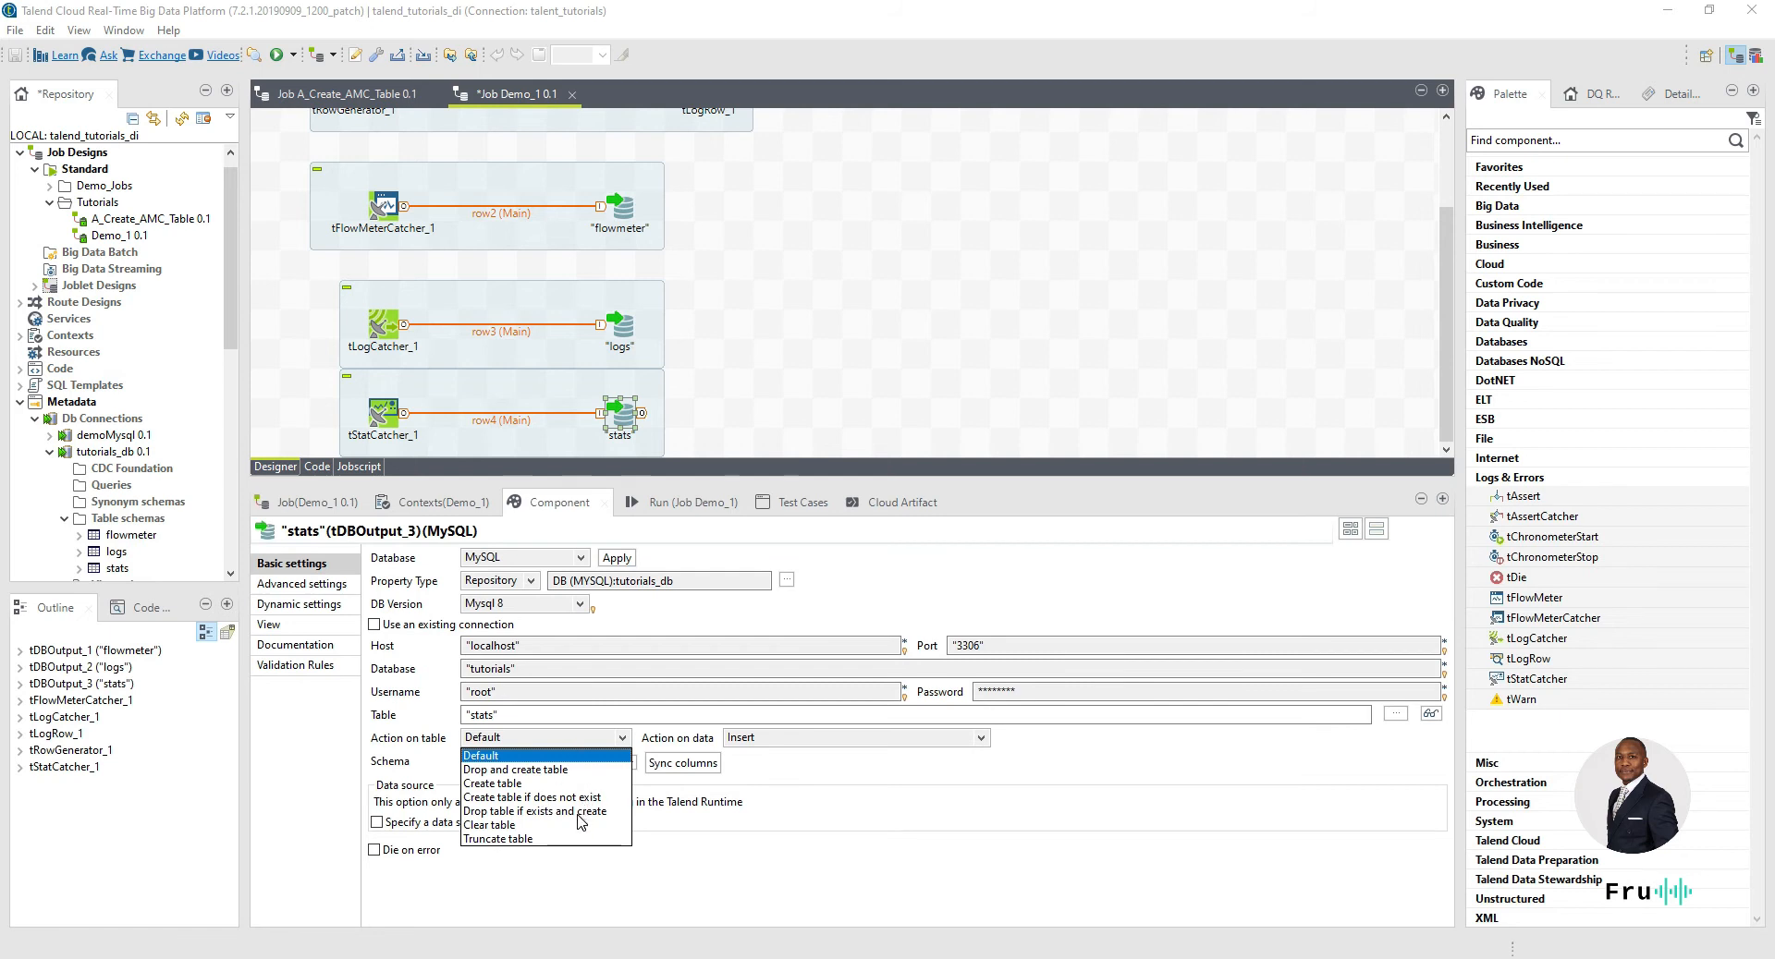
left_click(714, 307)
scroll(711, 314, "up", 2)
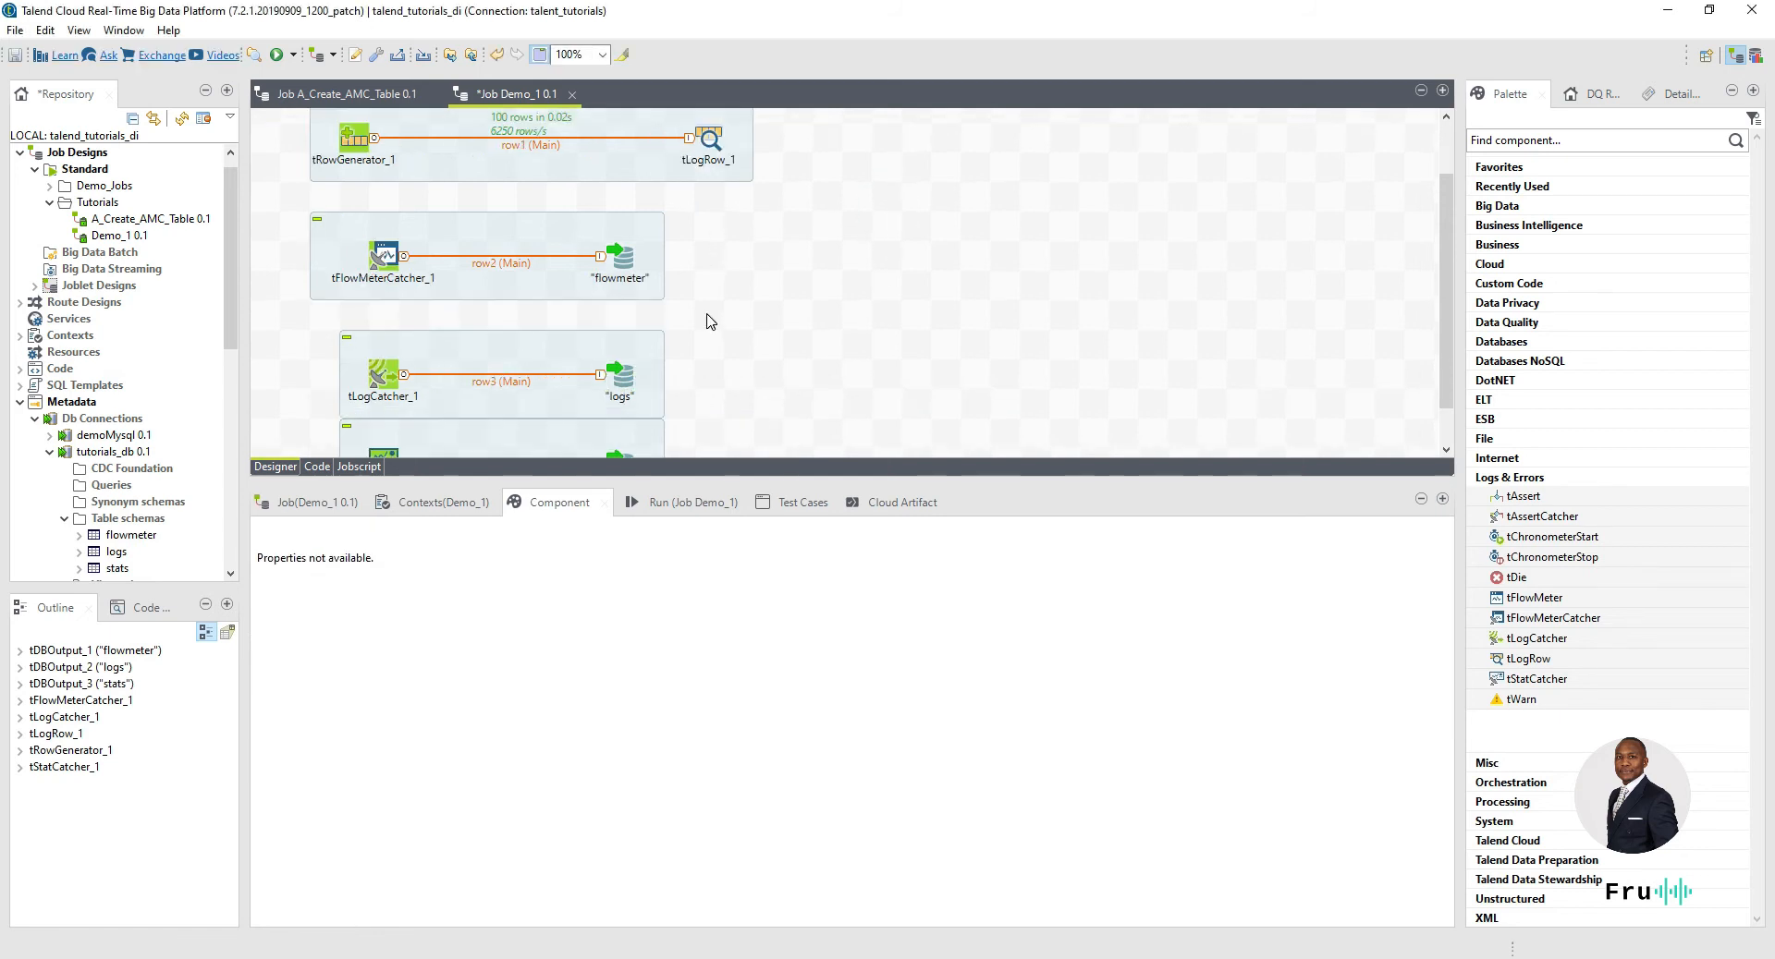
- Stop Demo_1 from using the project's Stats & Logs settings and enable statistics, logs and volumetrics for the job
left_click(681, 502)
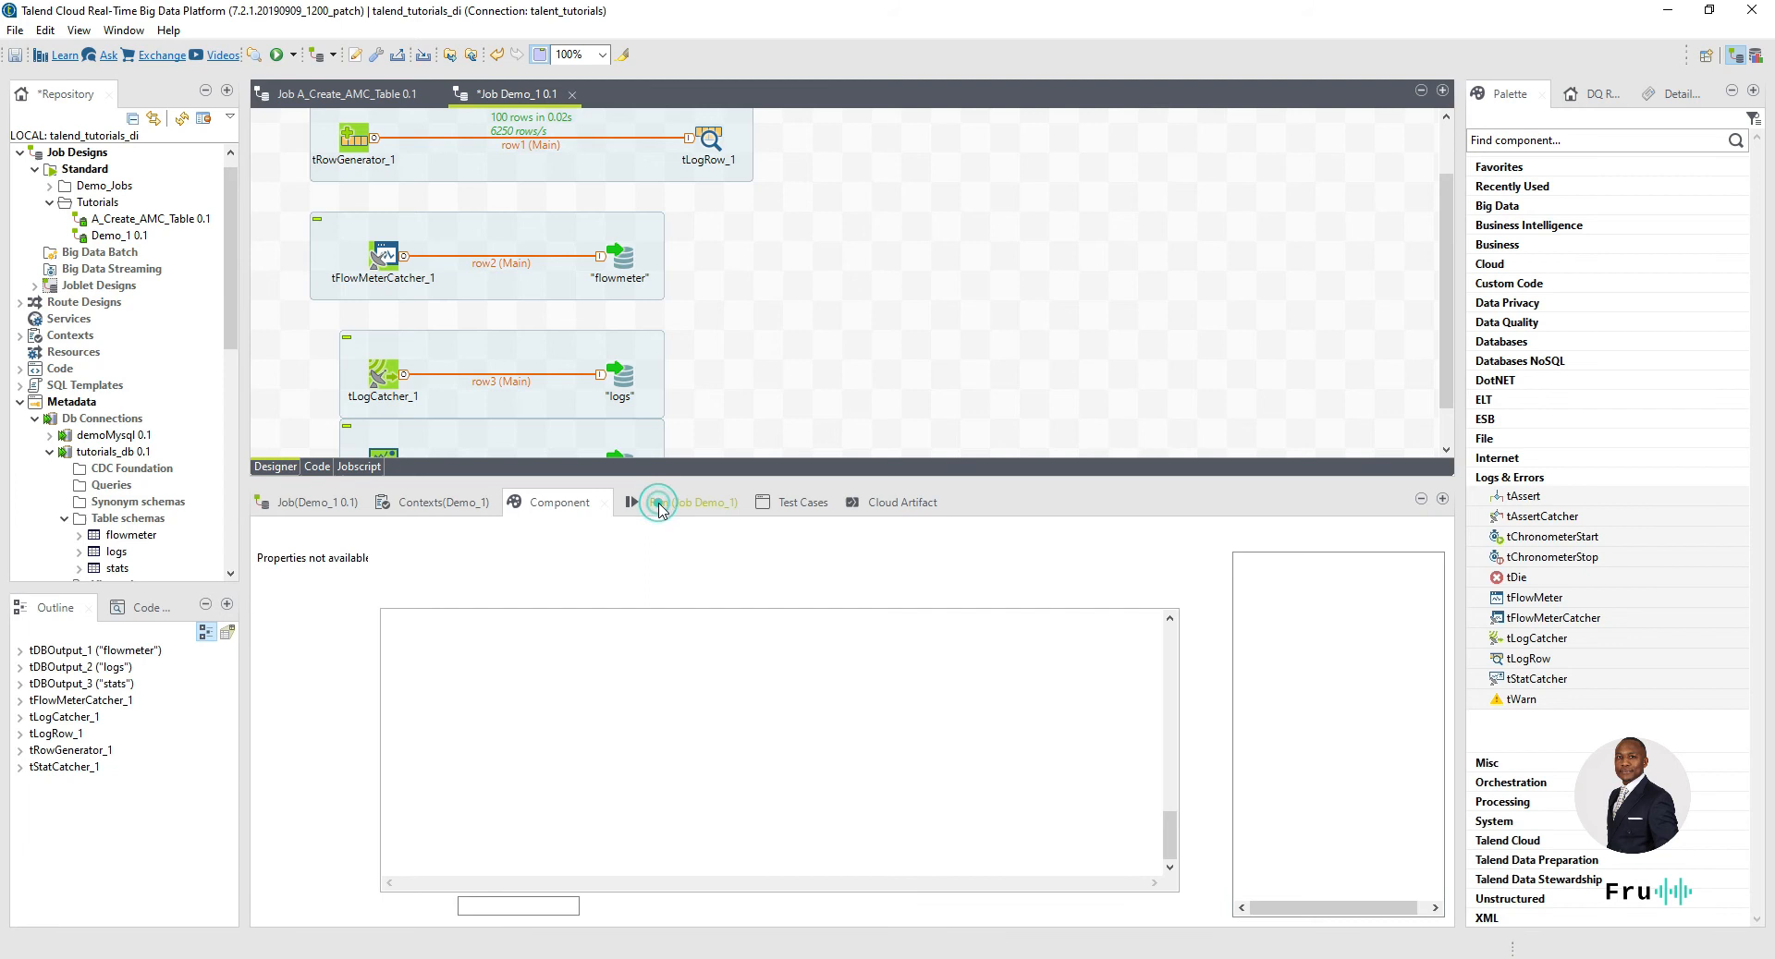
left_click(317, 610)
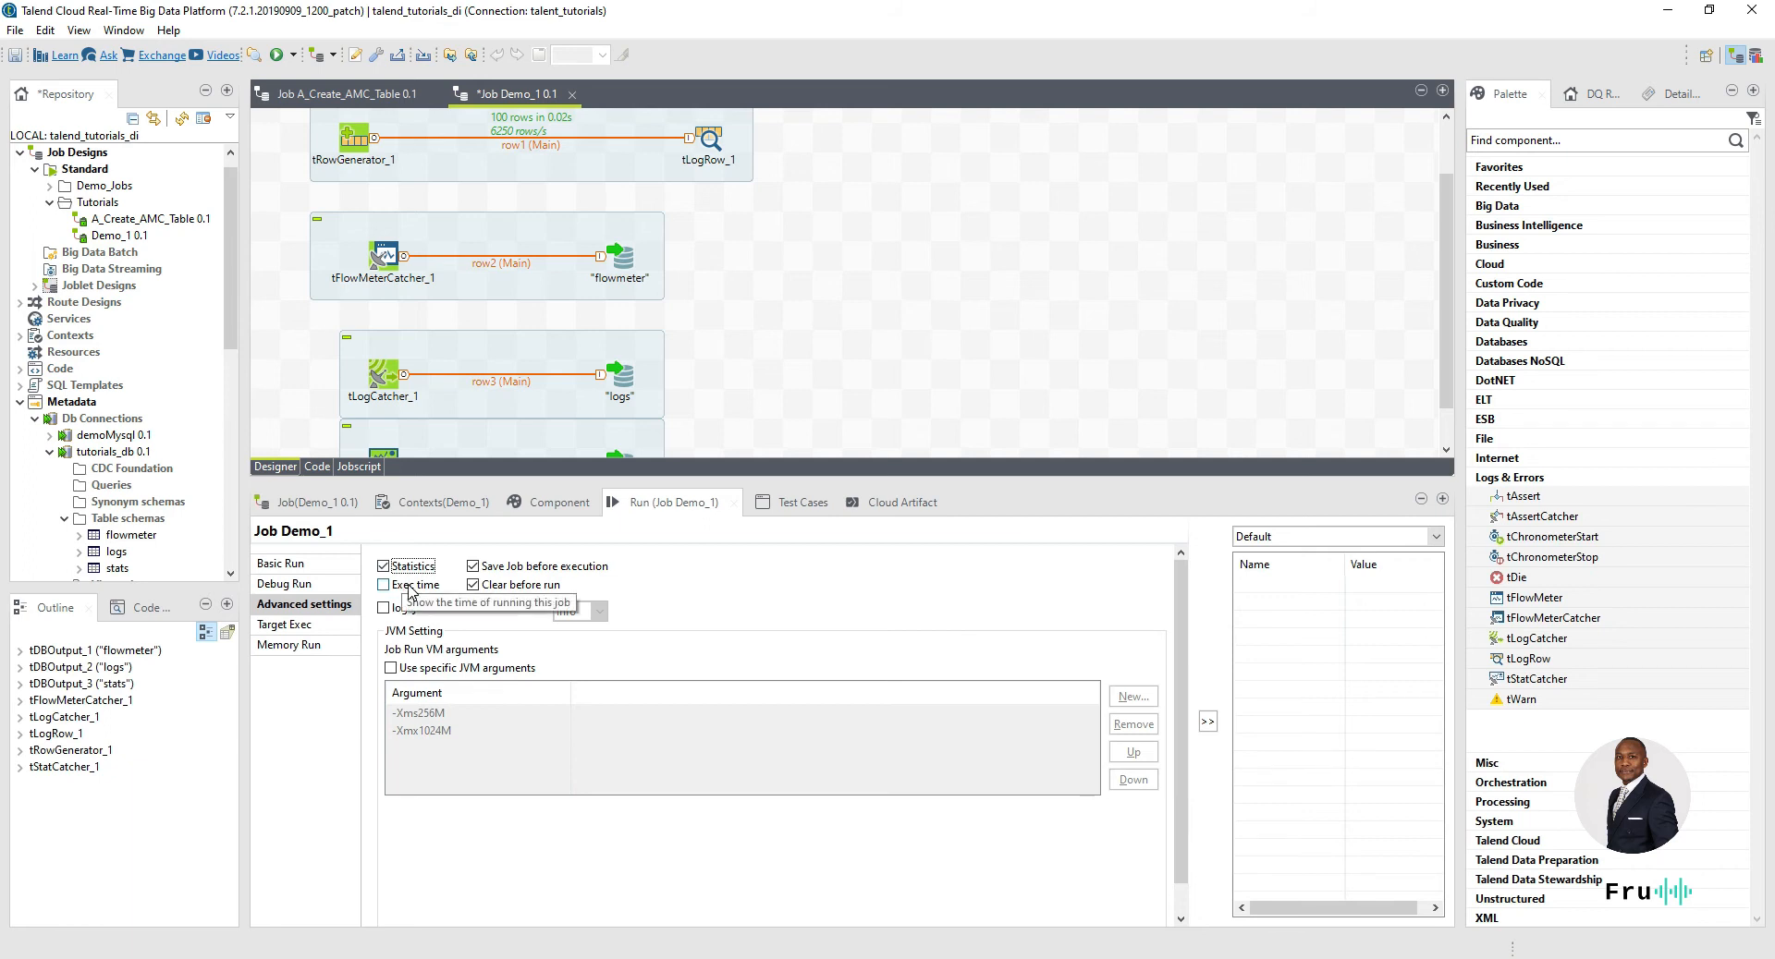
left_click(340, 504)
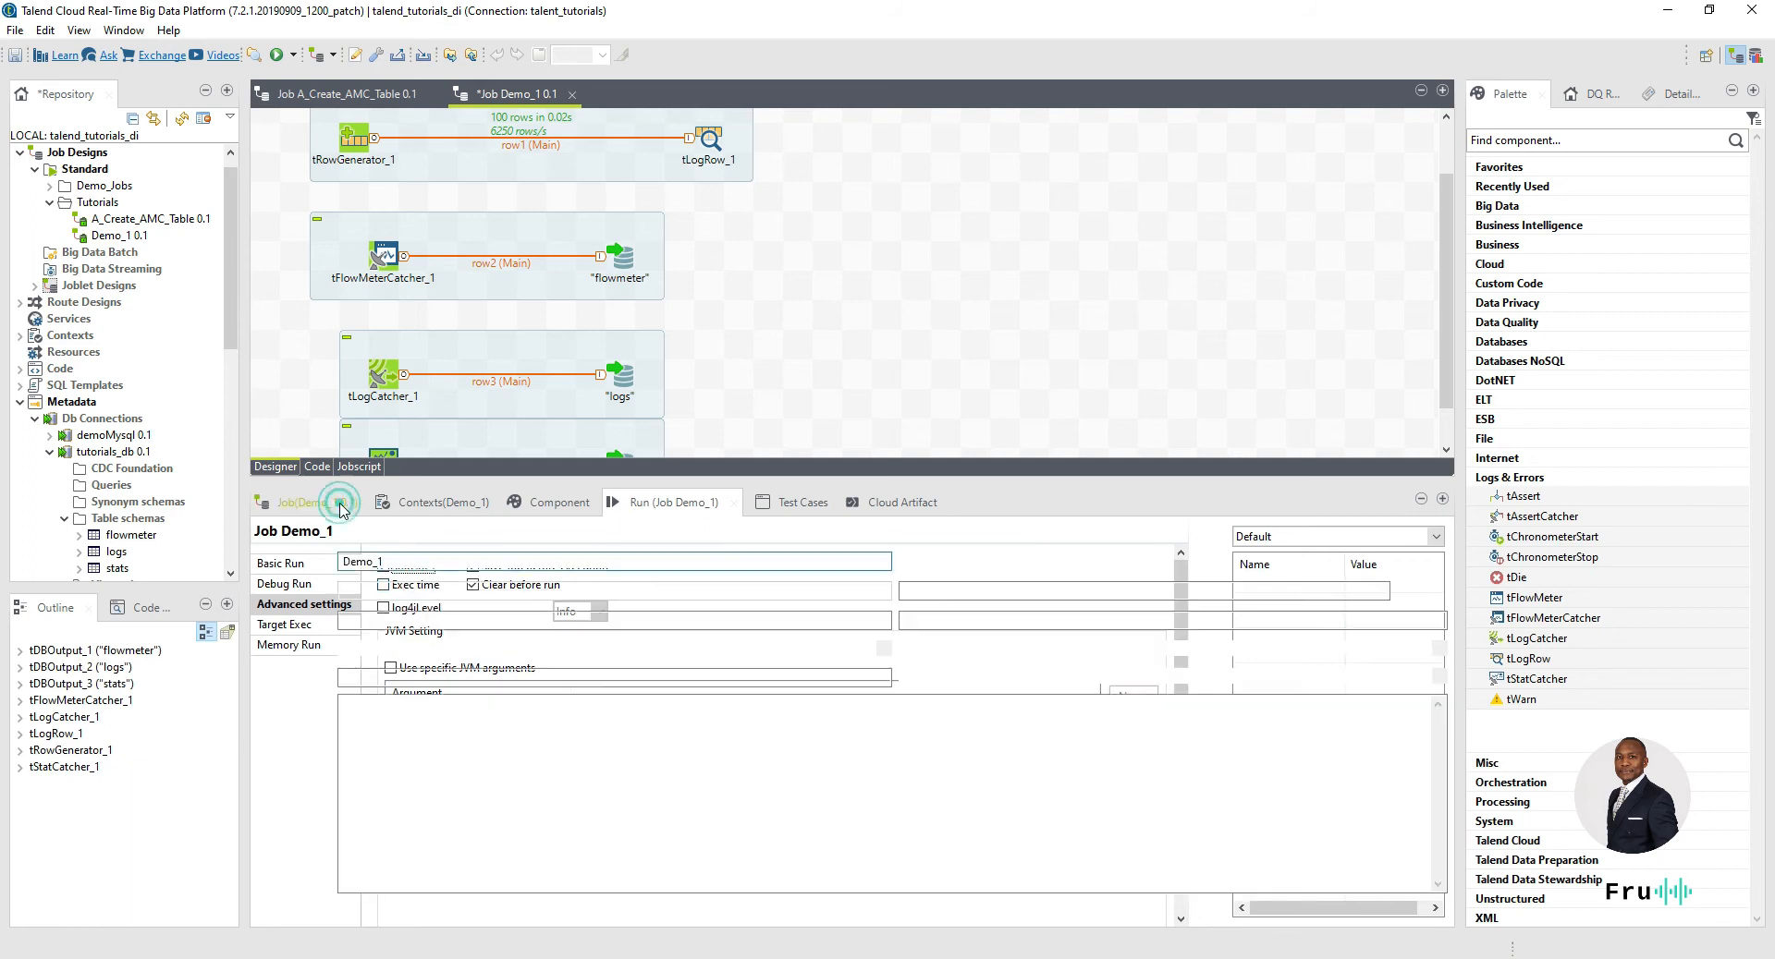
left_click(287, 606)
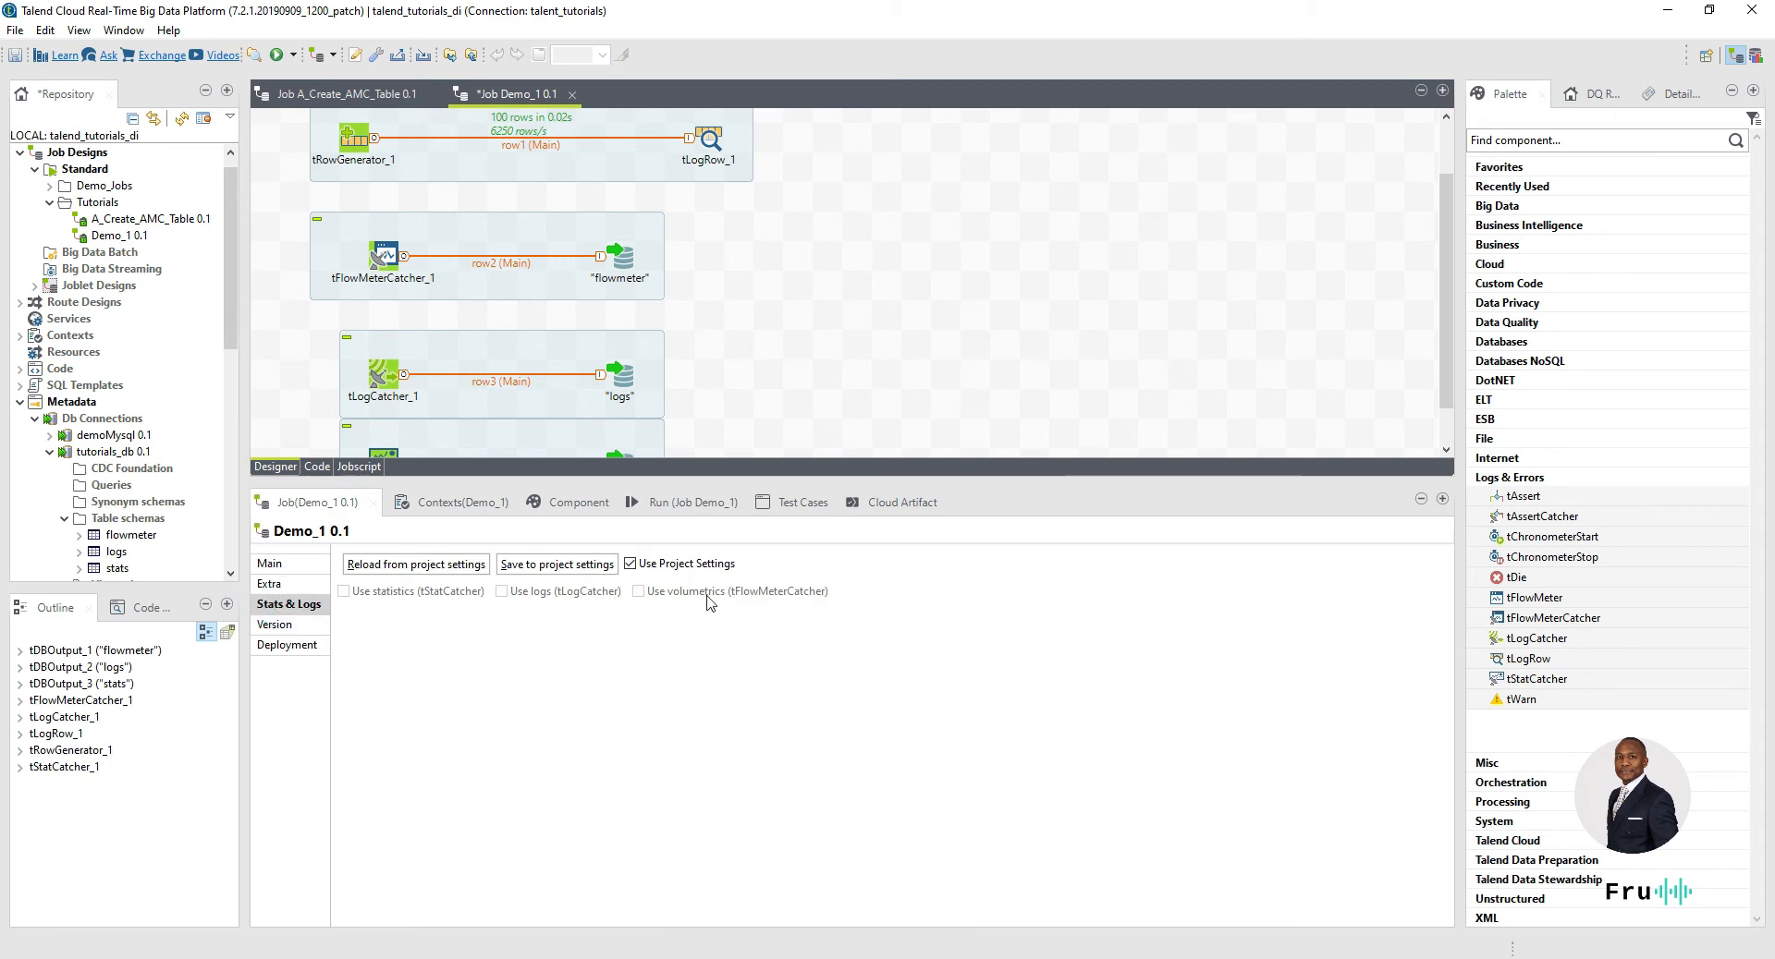
left_click(630, 564)
left_click(345, 591)
left_click(547, 595)
left_click(673, 592)
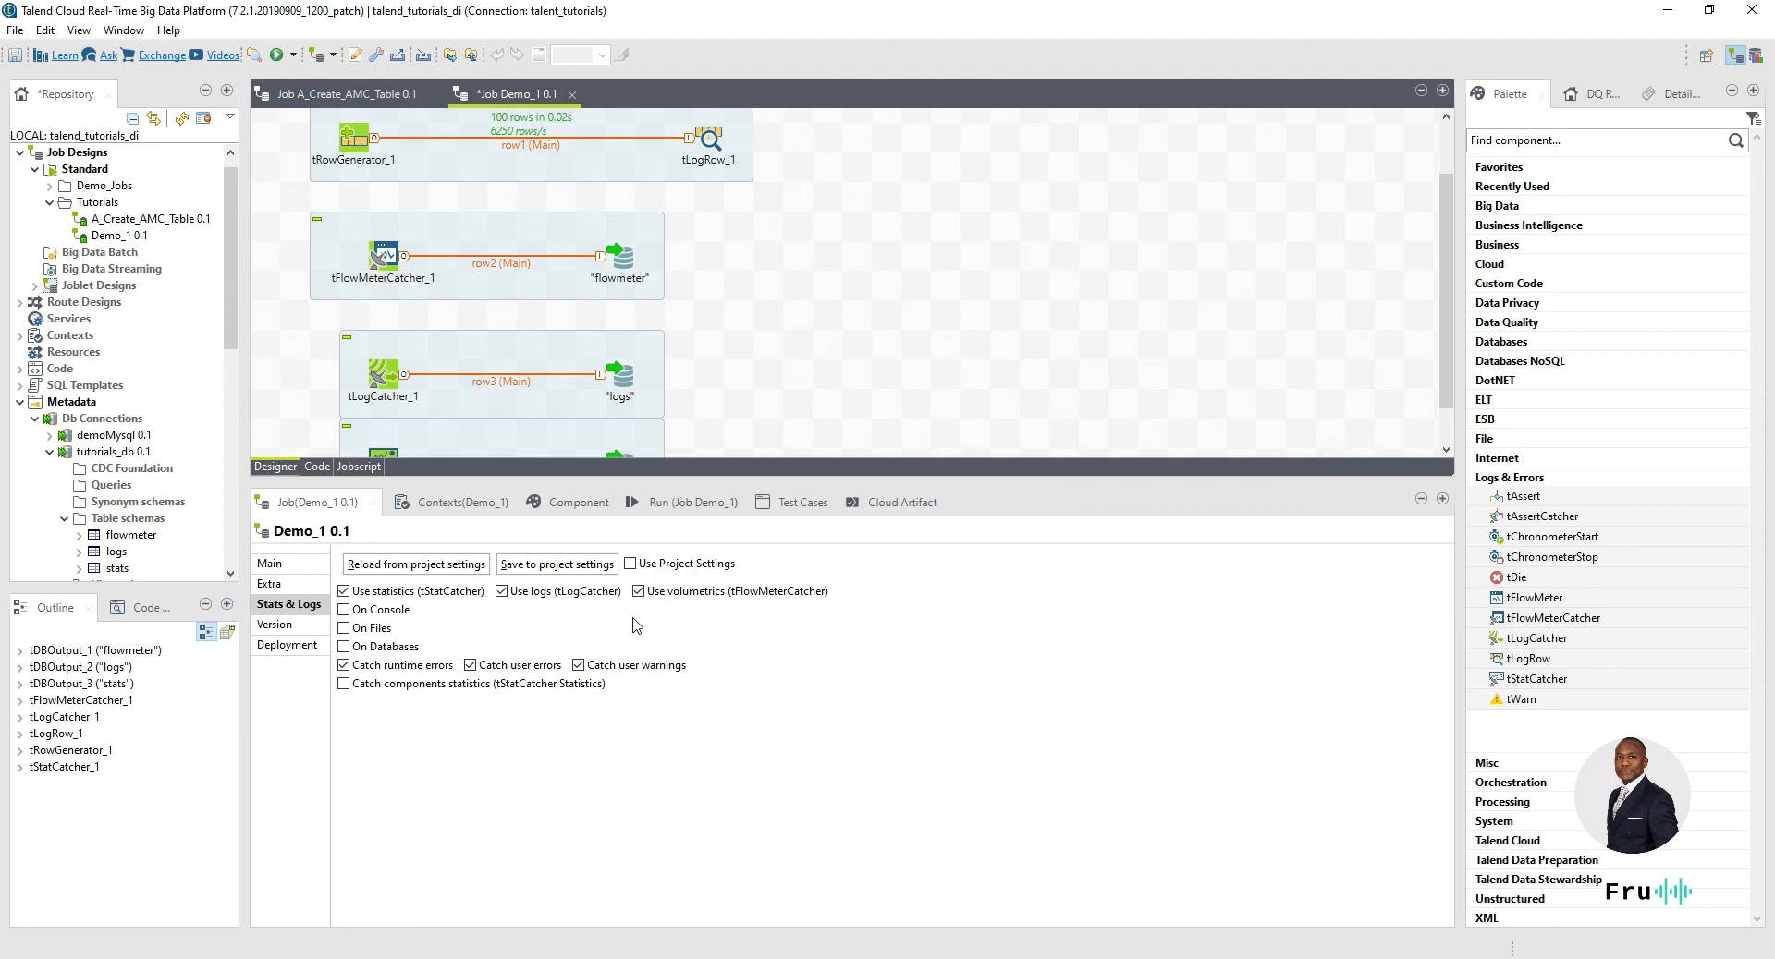
- Store the job's stats and logs in databases, using the tutorials_db connection from the repository
left_click(374, 645)
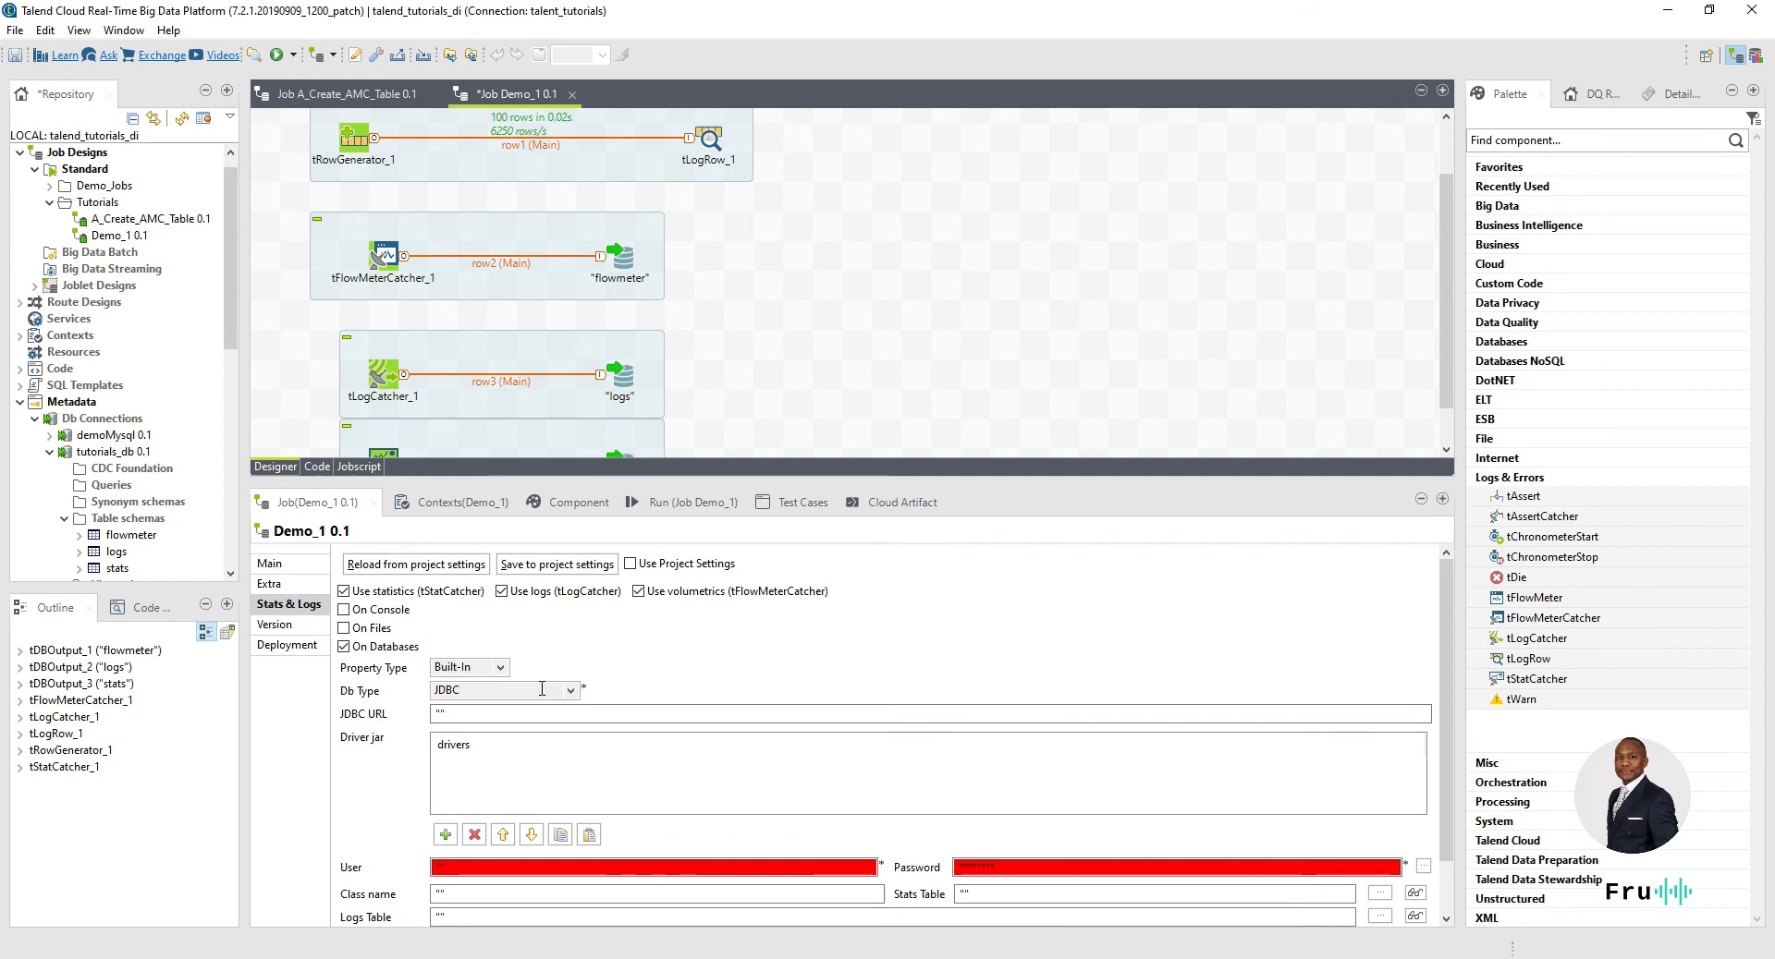
left_click(499, 668)
left_click(485, 698)
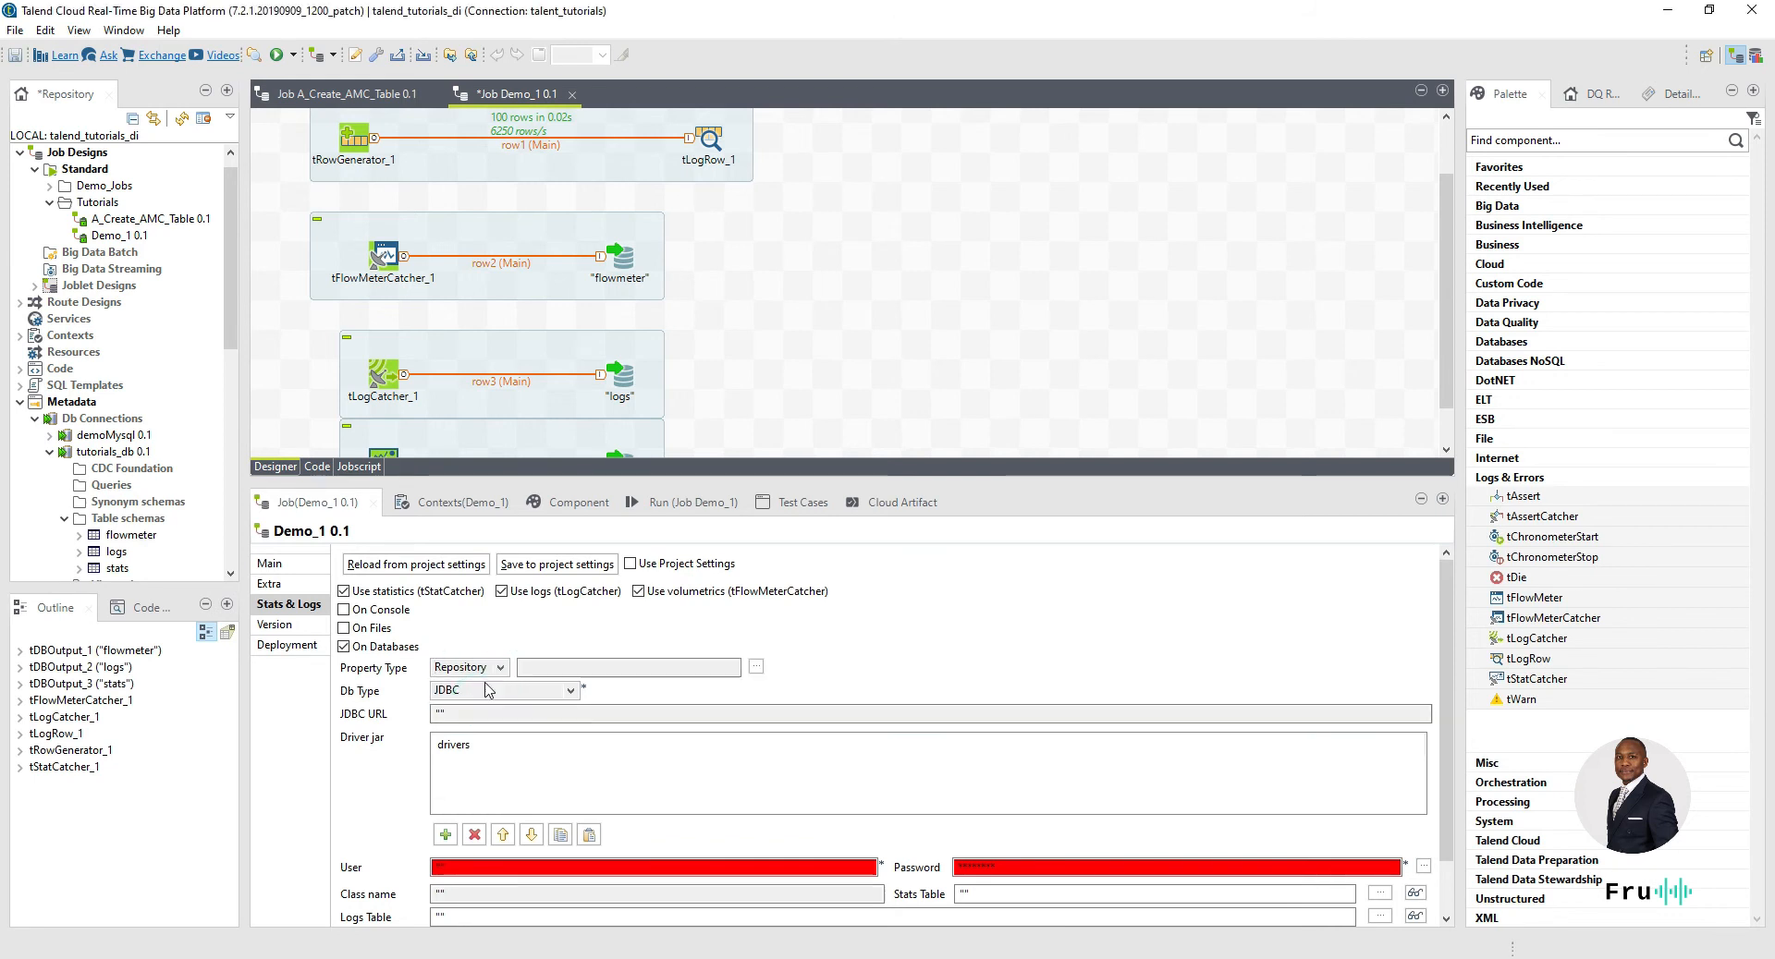
left_click(756, 666)
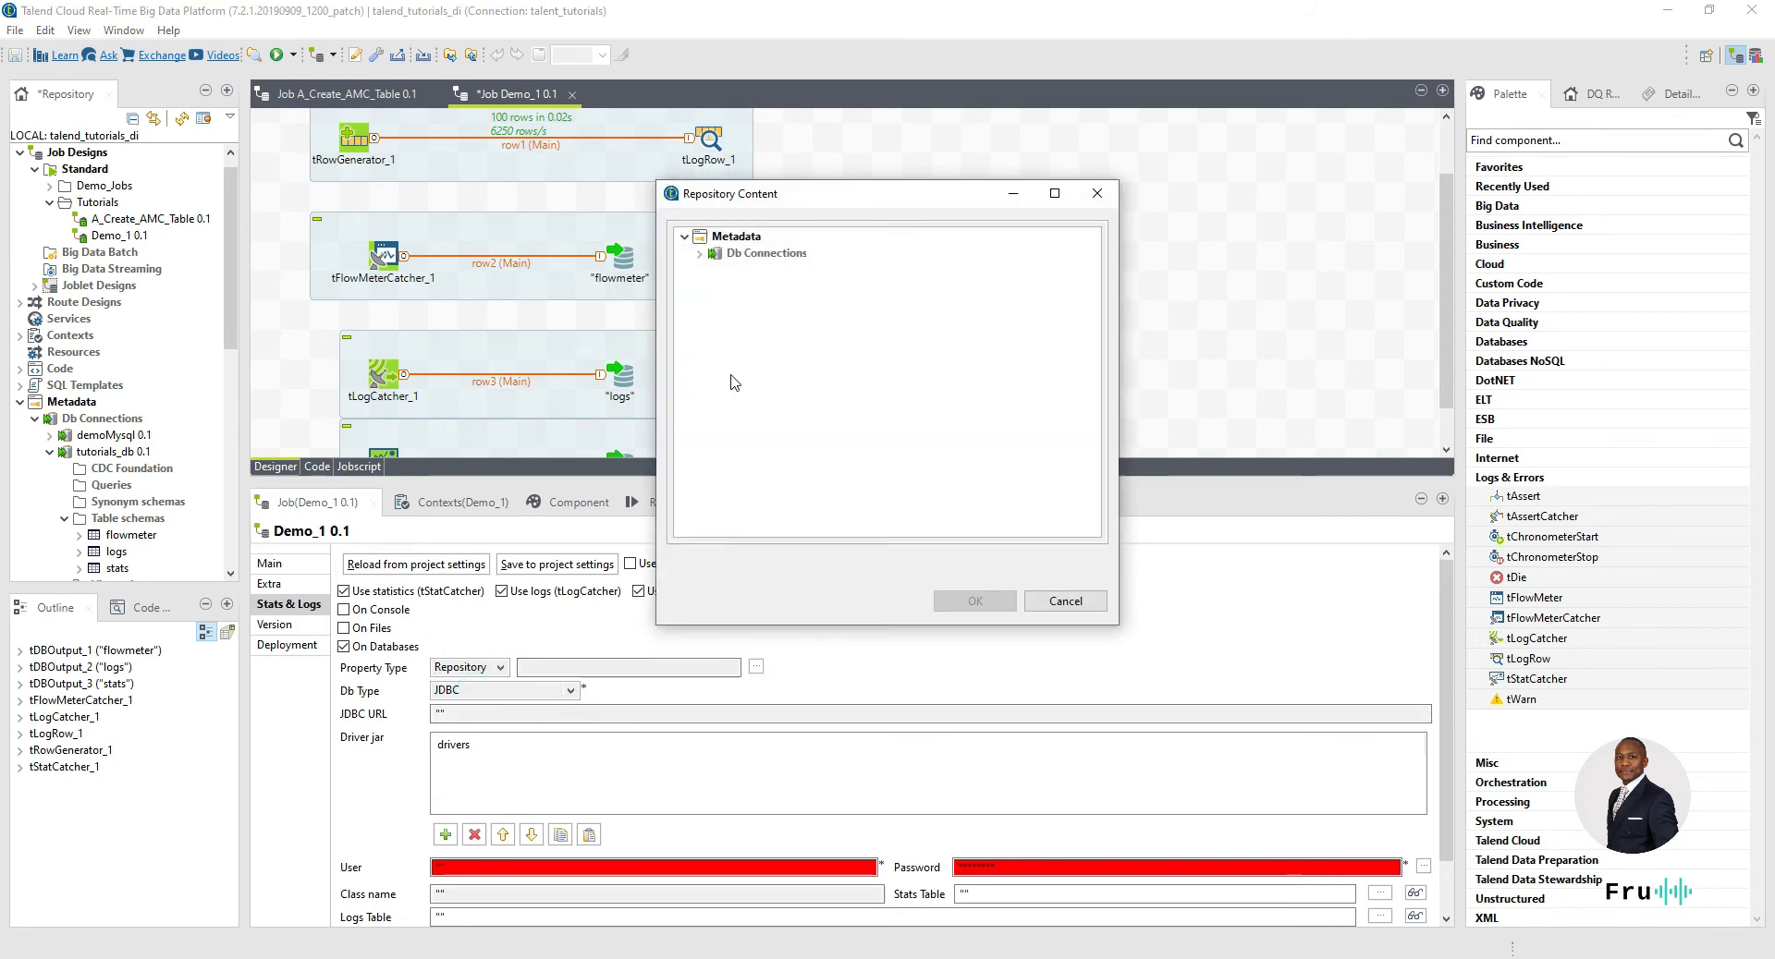
left_click(704, 253)
left_click(753, 289)
left_click(975, 601)
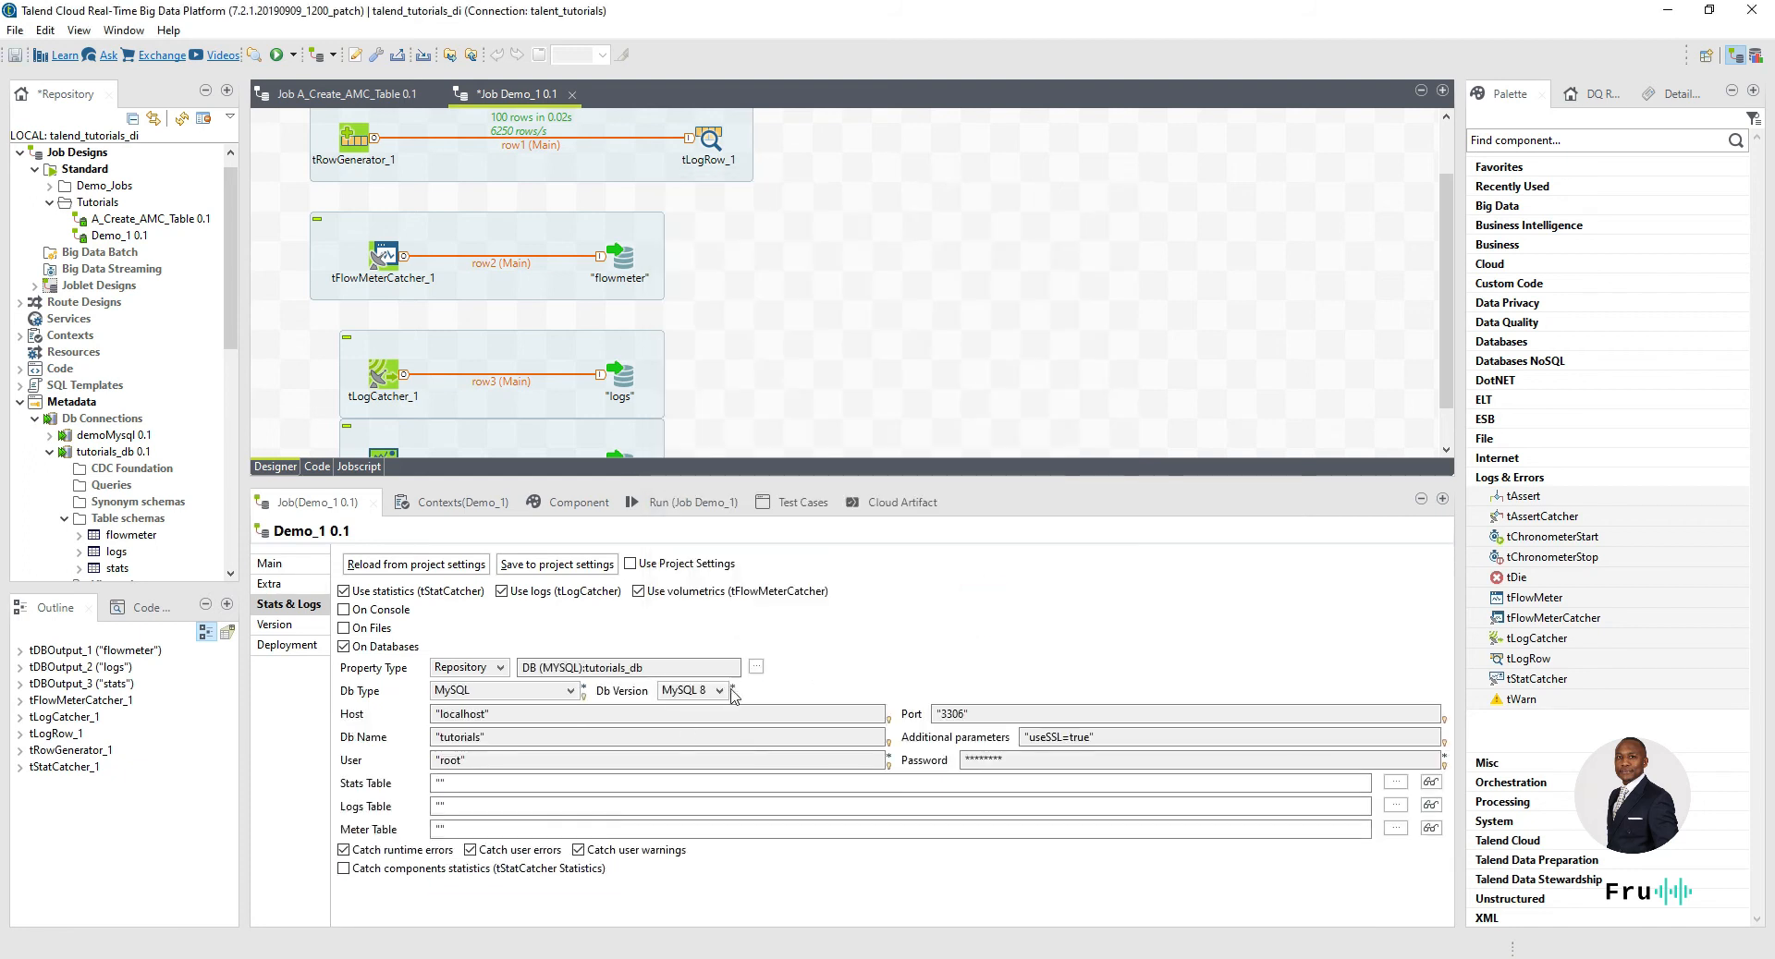
- Set the Stats Table to "stats", the Logs Table to "logs" and the Meter Table to "flowmeter"
left_click(446, 781)
type("s")
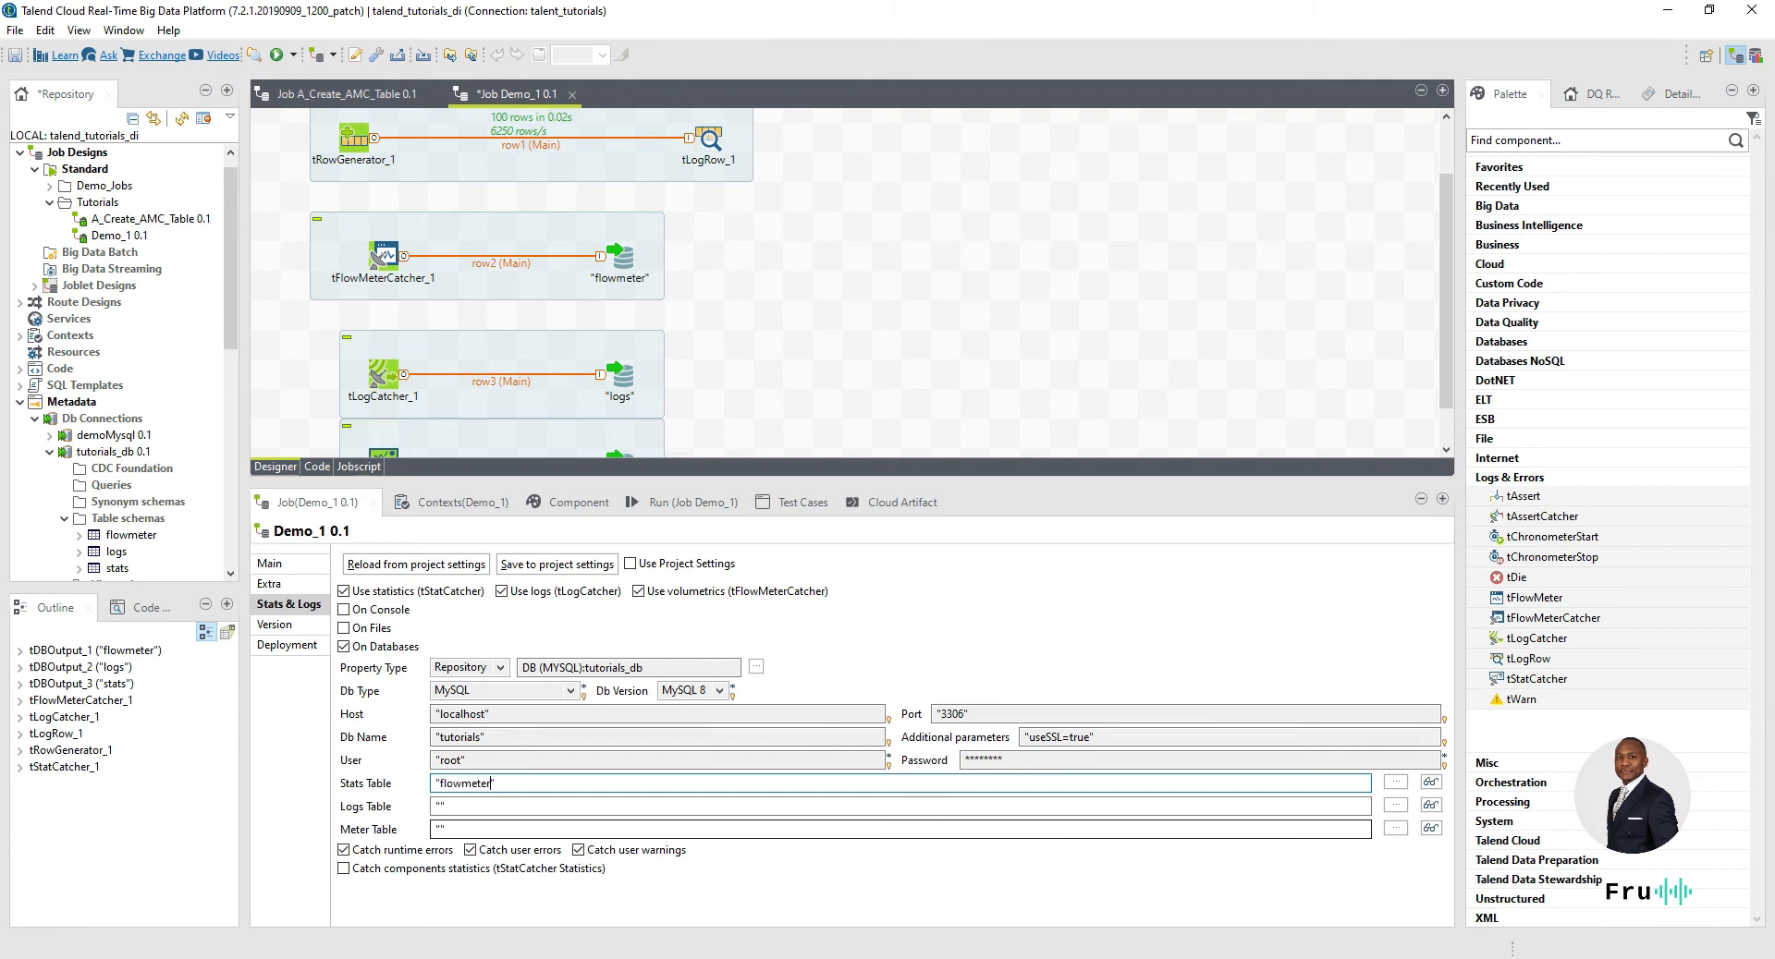
type("stats")
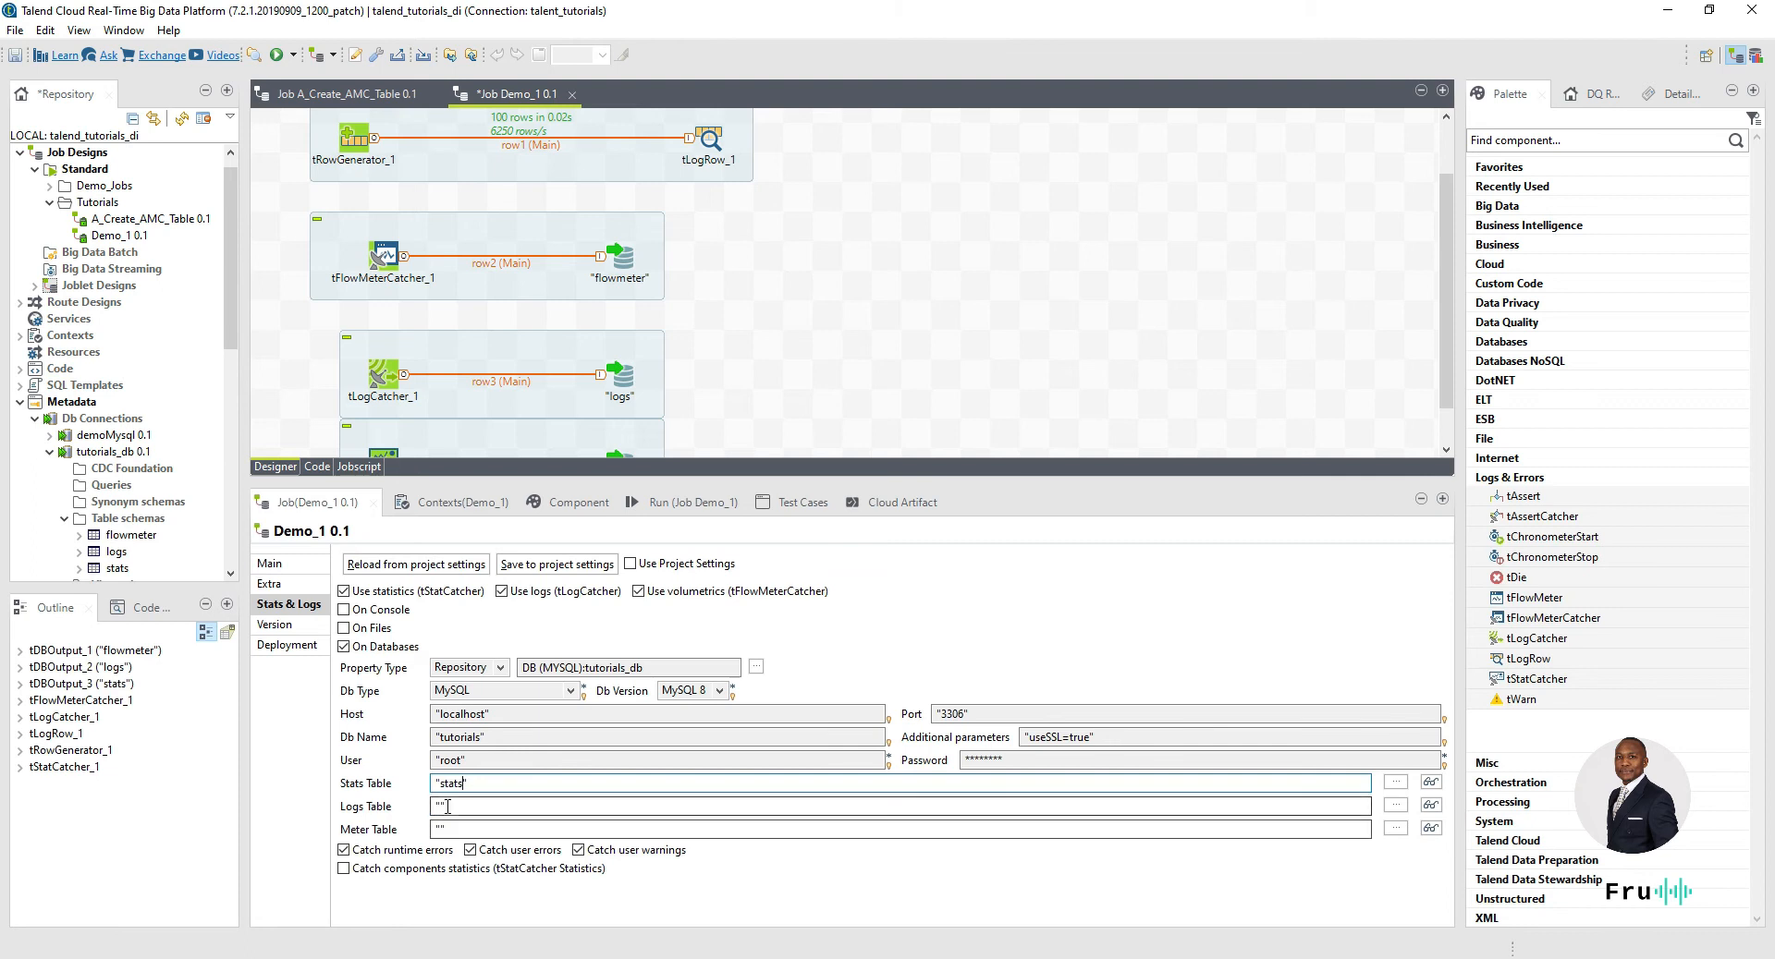
left_click(444, 806)
type("logs")
left_click(441, 829)
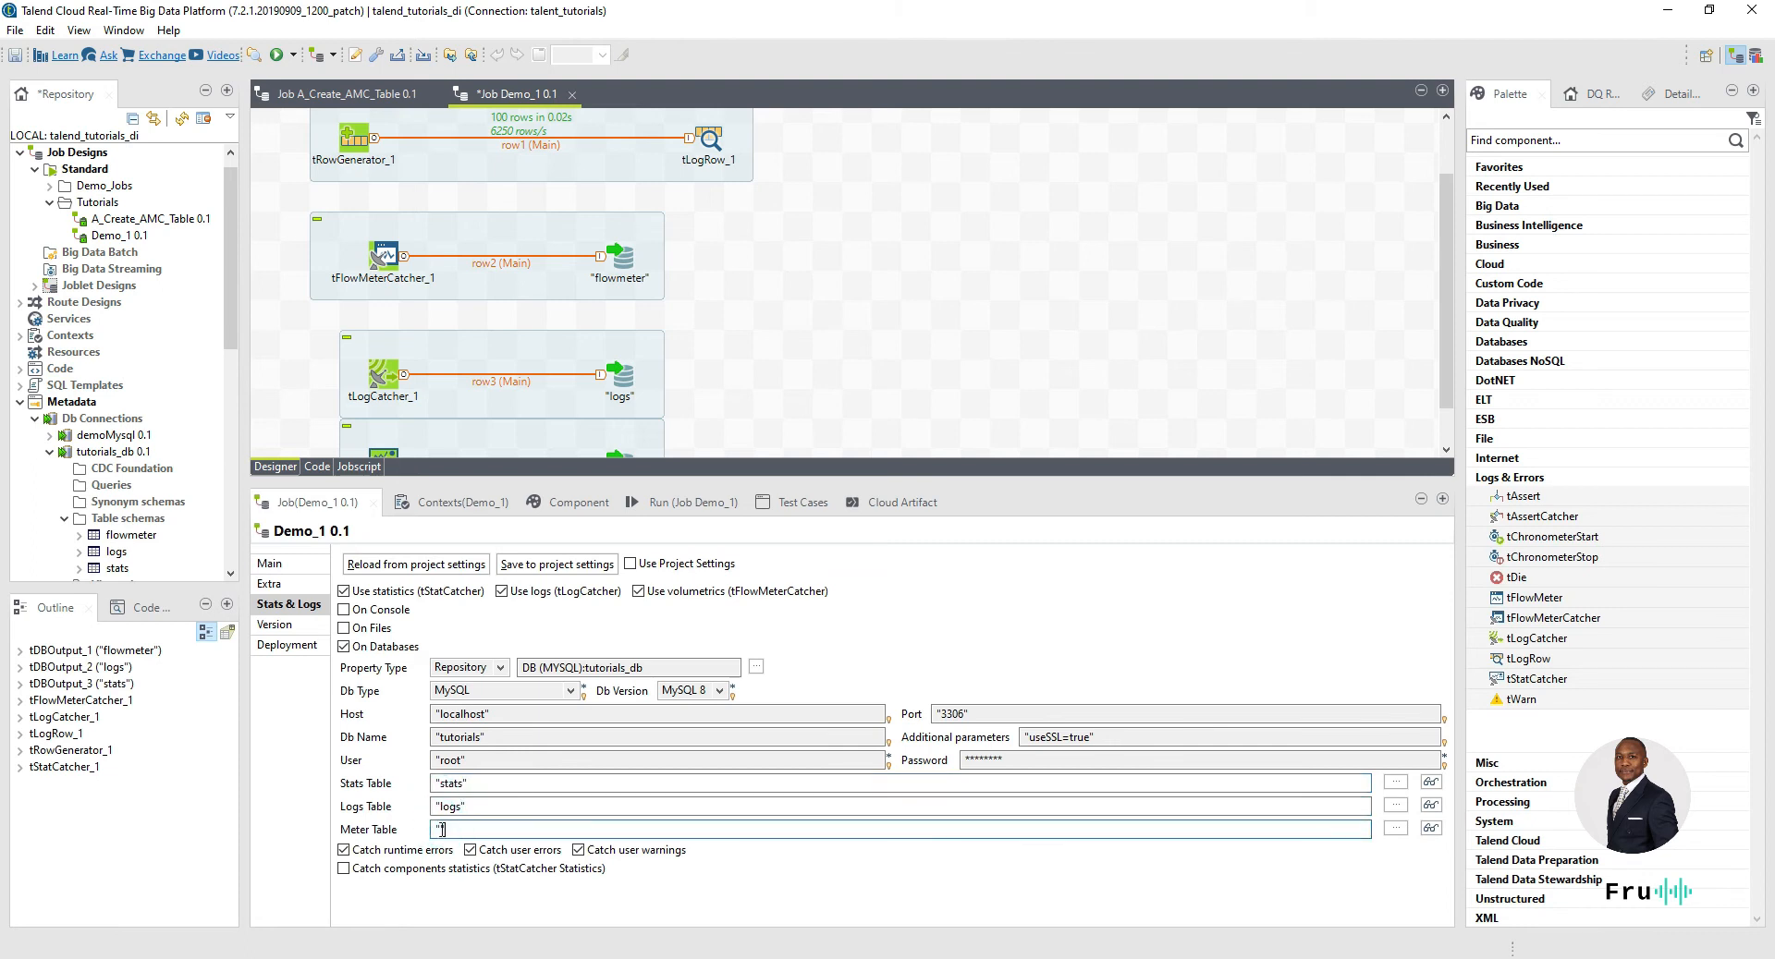
type("flowmeter")
- Deactivate the flowmeter, log and stat catcher components together with their database outputs
left_click_drag(291, 201, 697, 349)
right_click(627, 266)
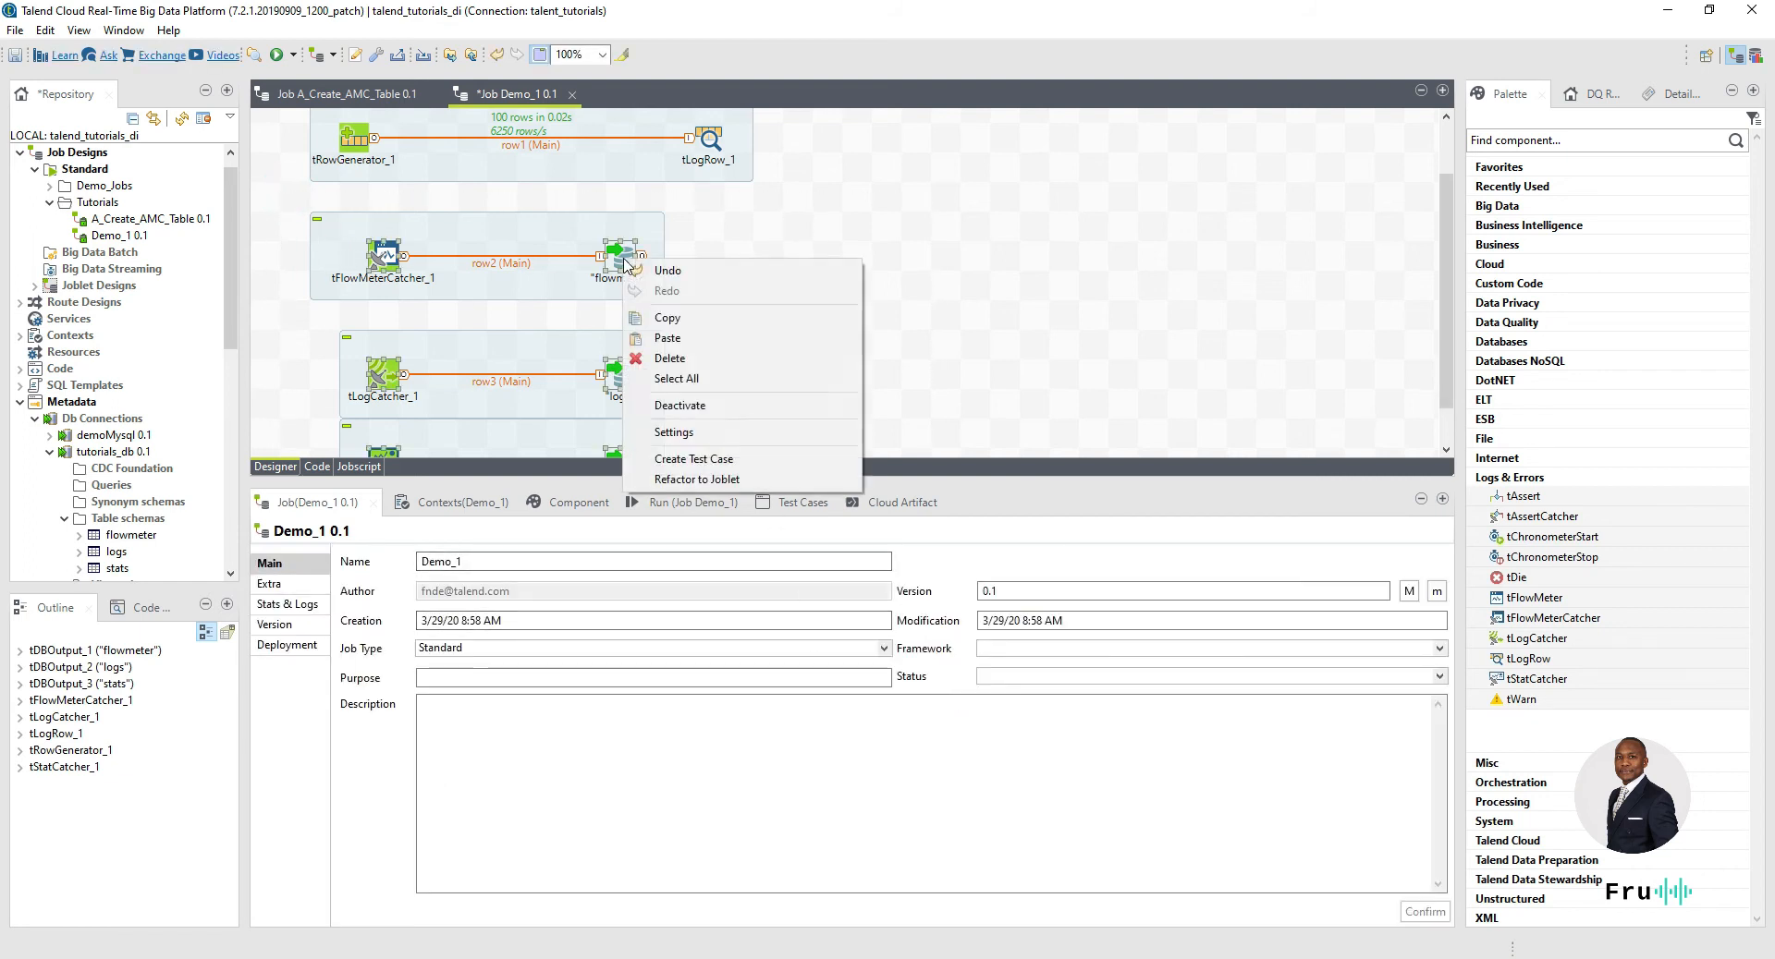
left_click(700, 407)
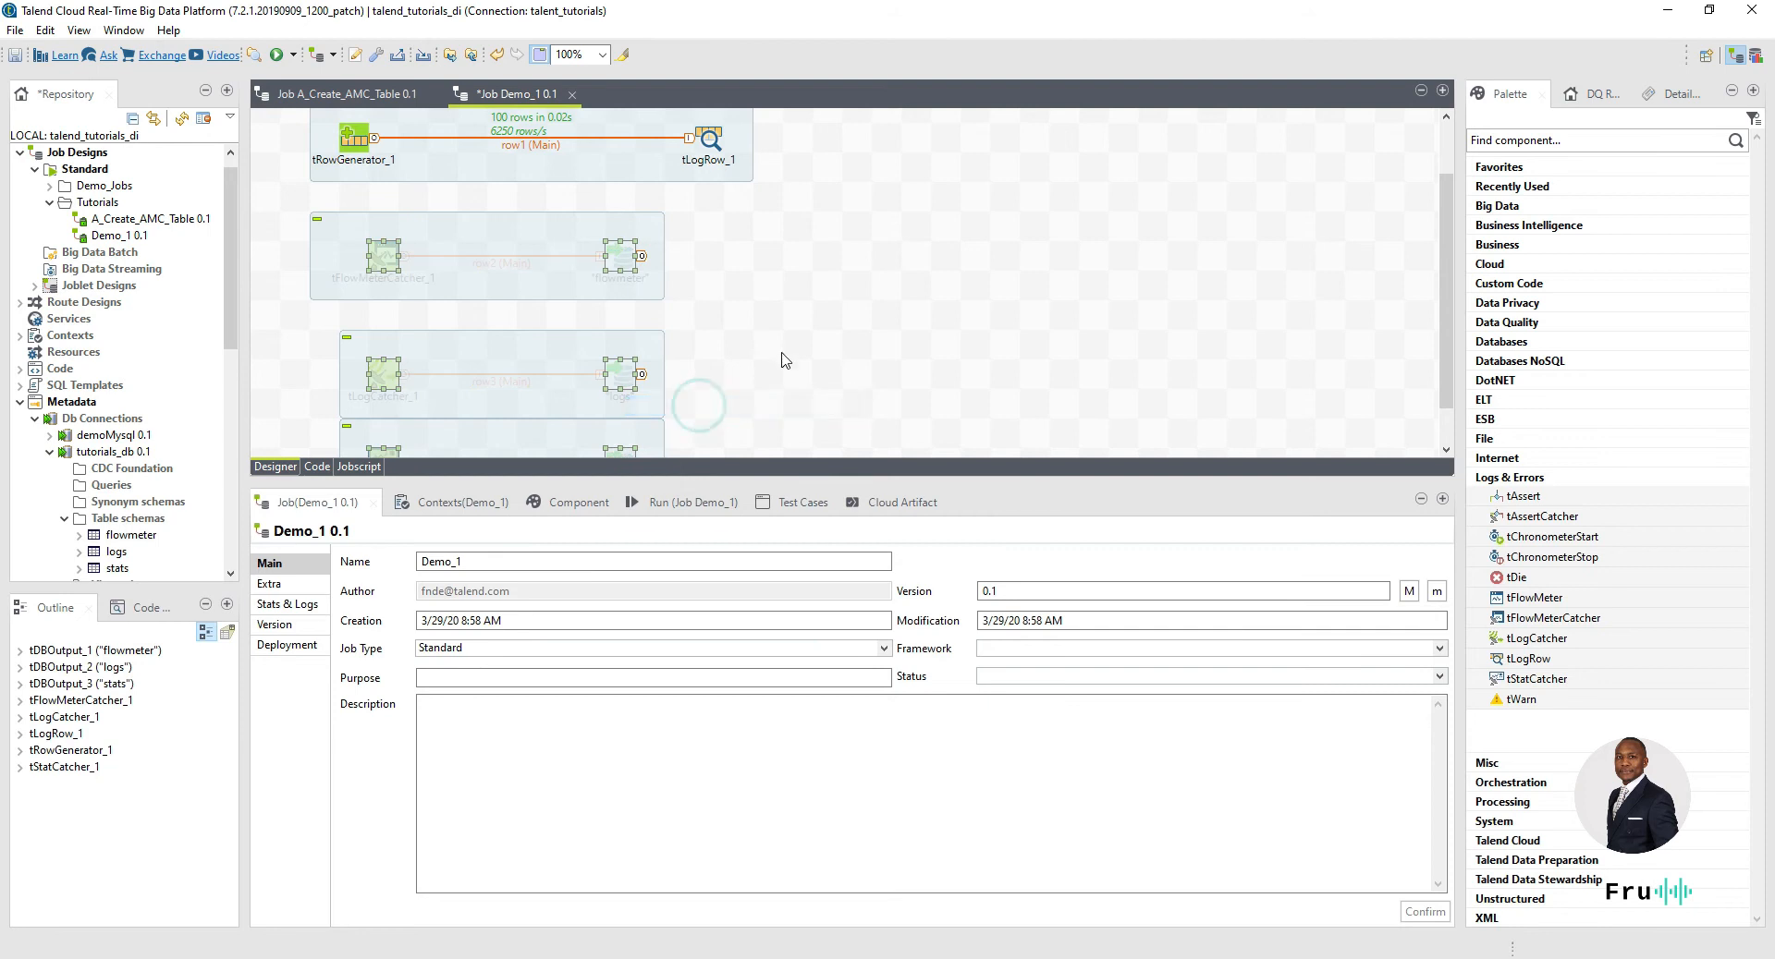
scroll(780, 352, "down", 1)
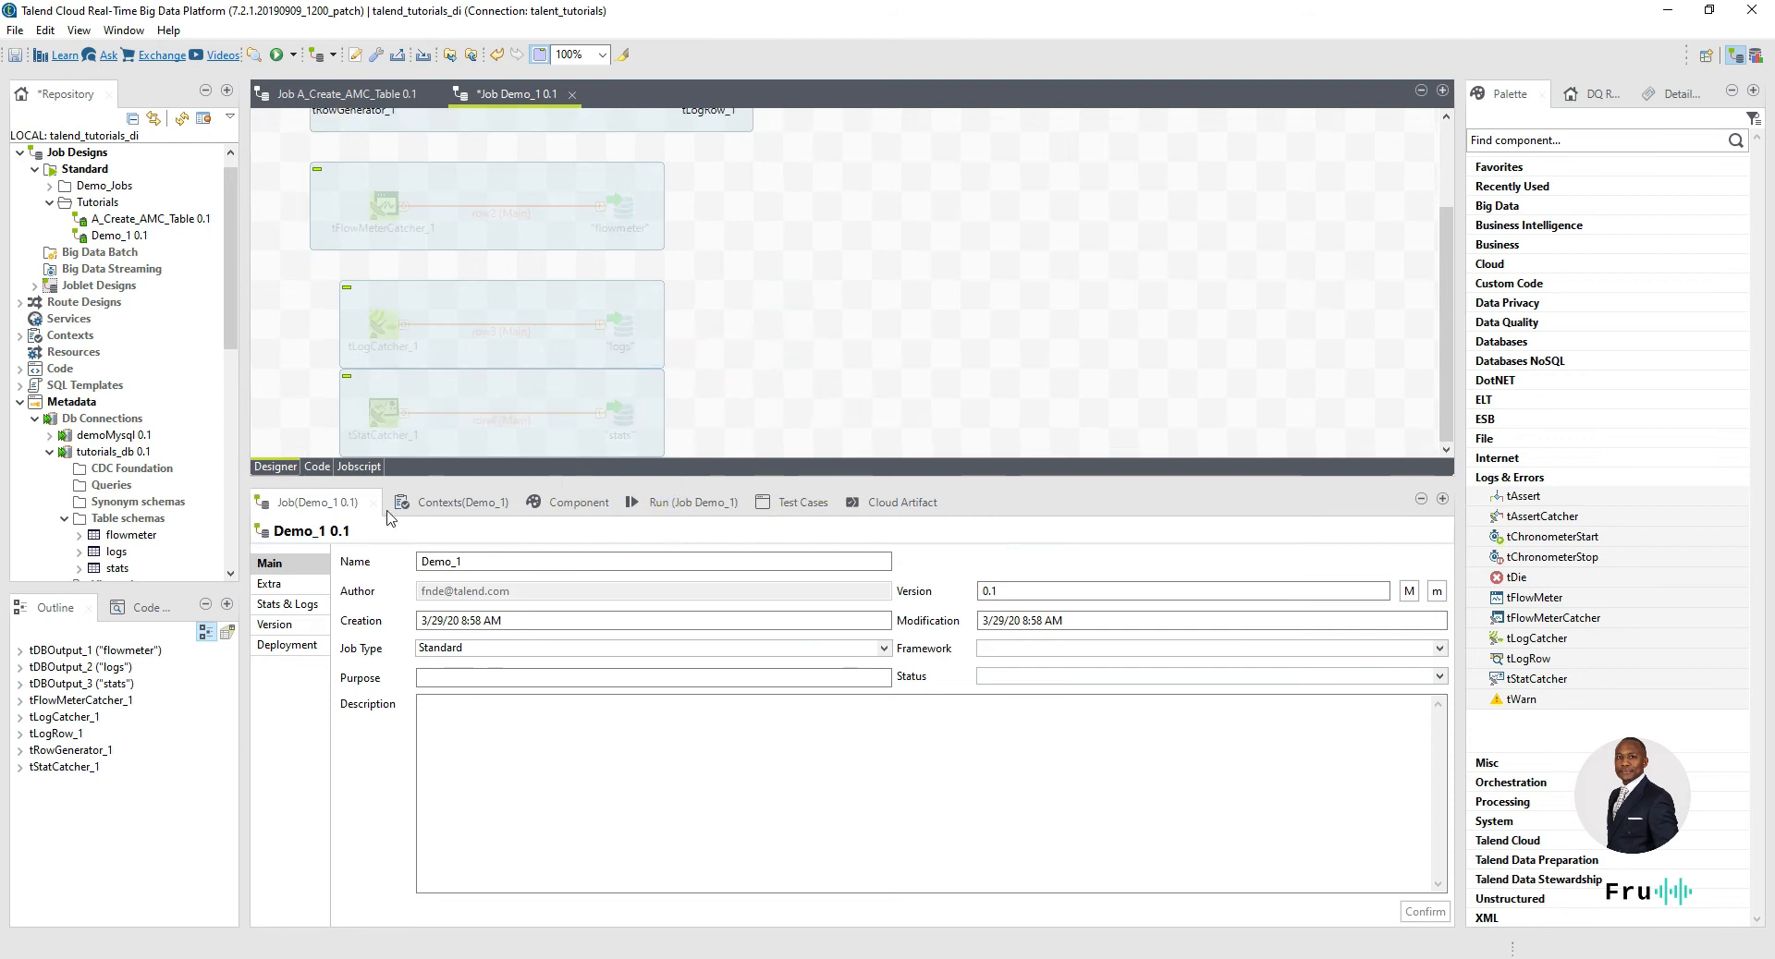
- Enable catching of component statistics in Demo_1's Stats & Logs settings
left_click(282, 604)
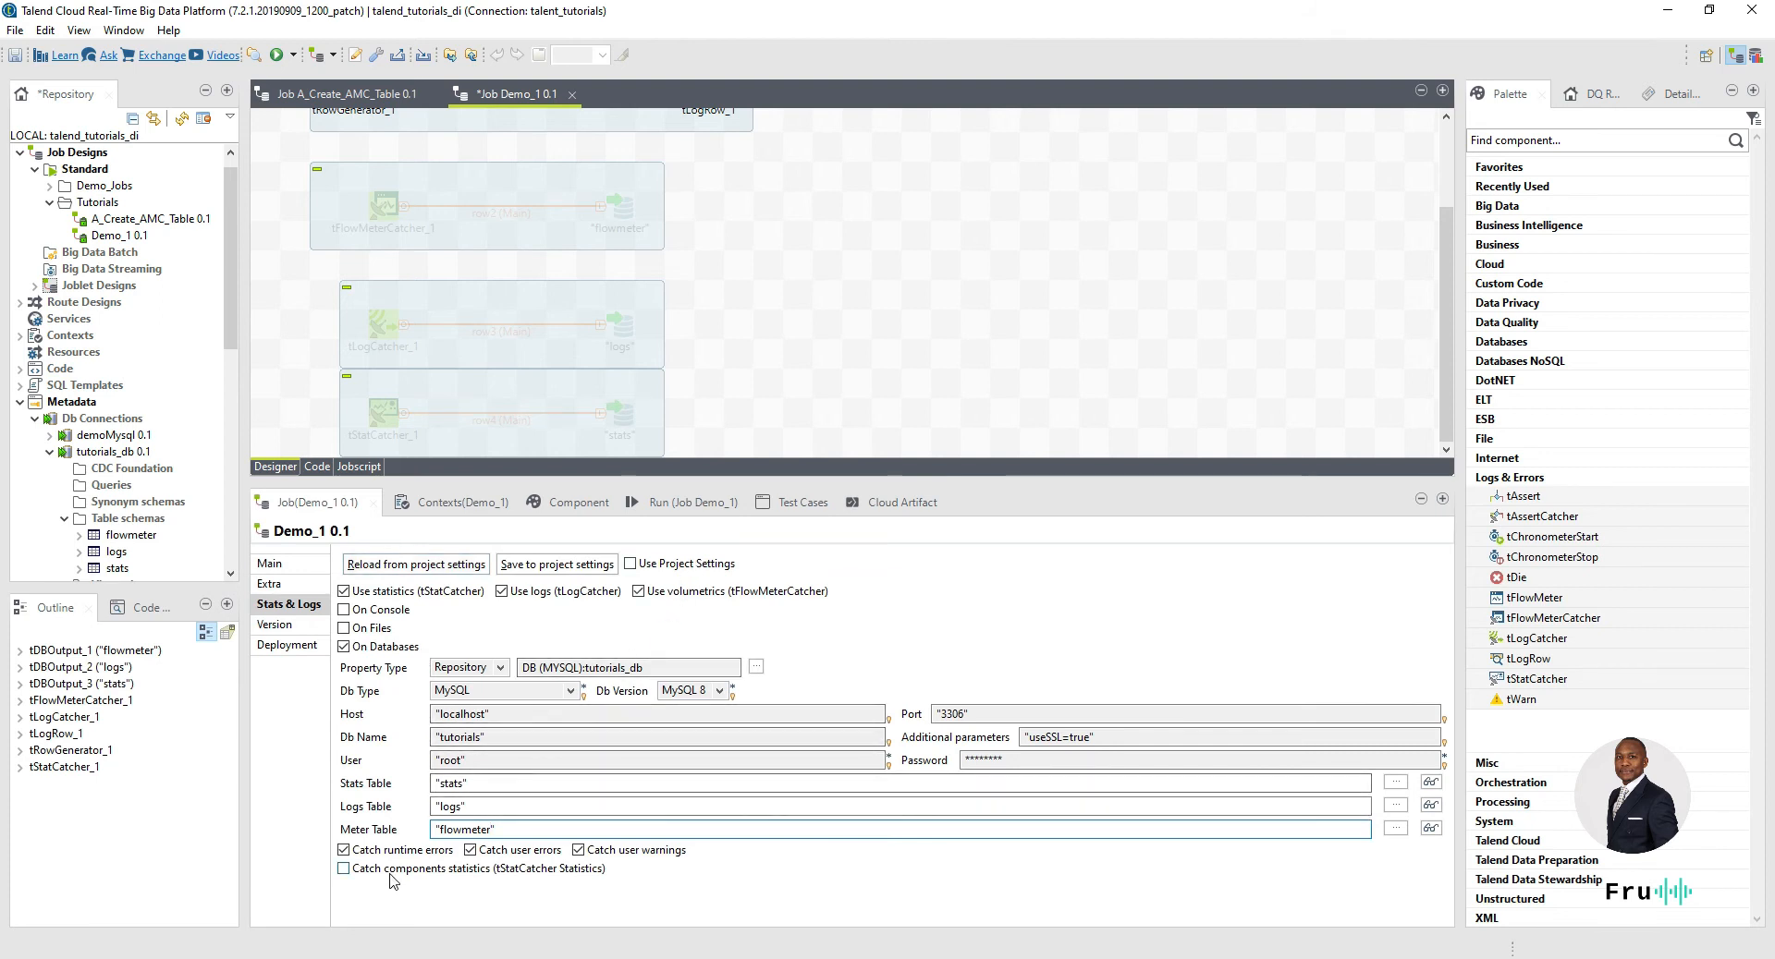
left_click(397, 869)
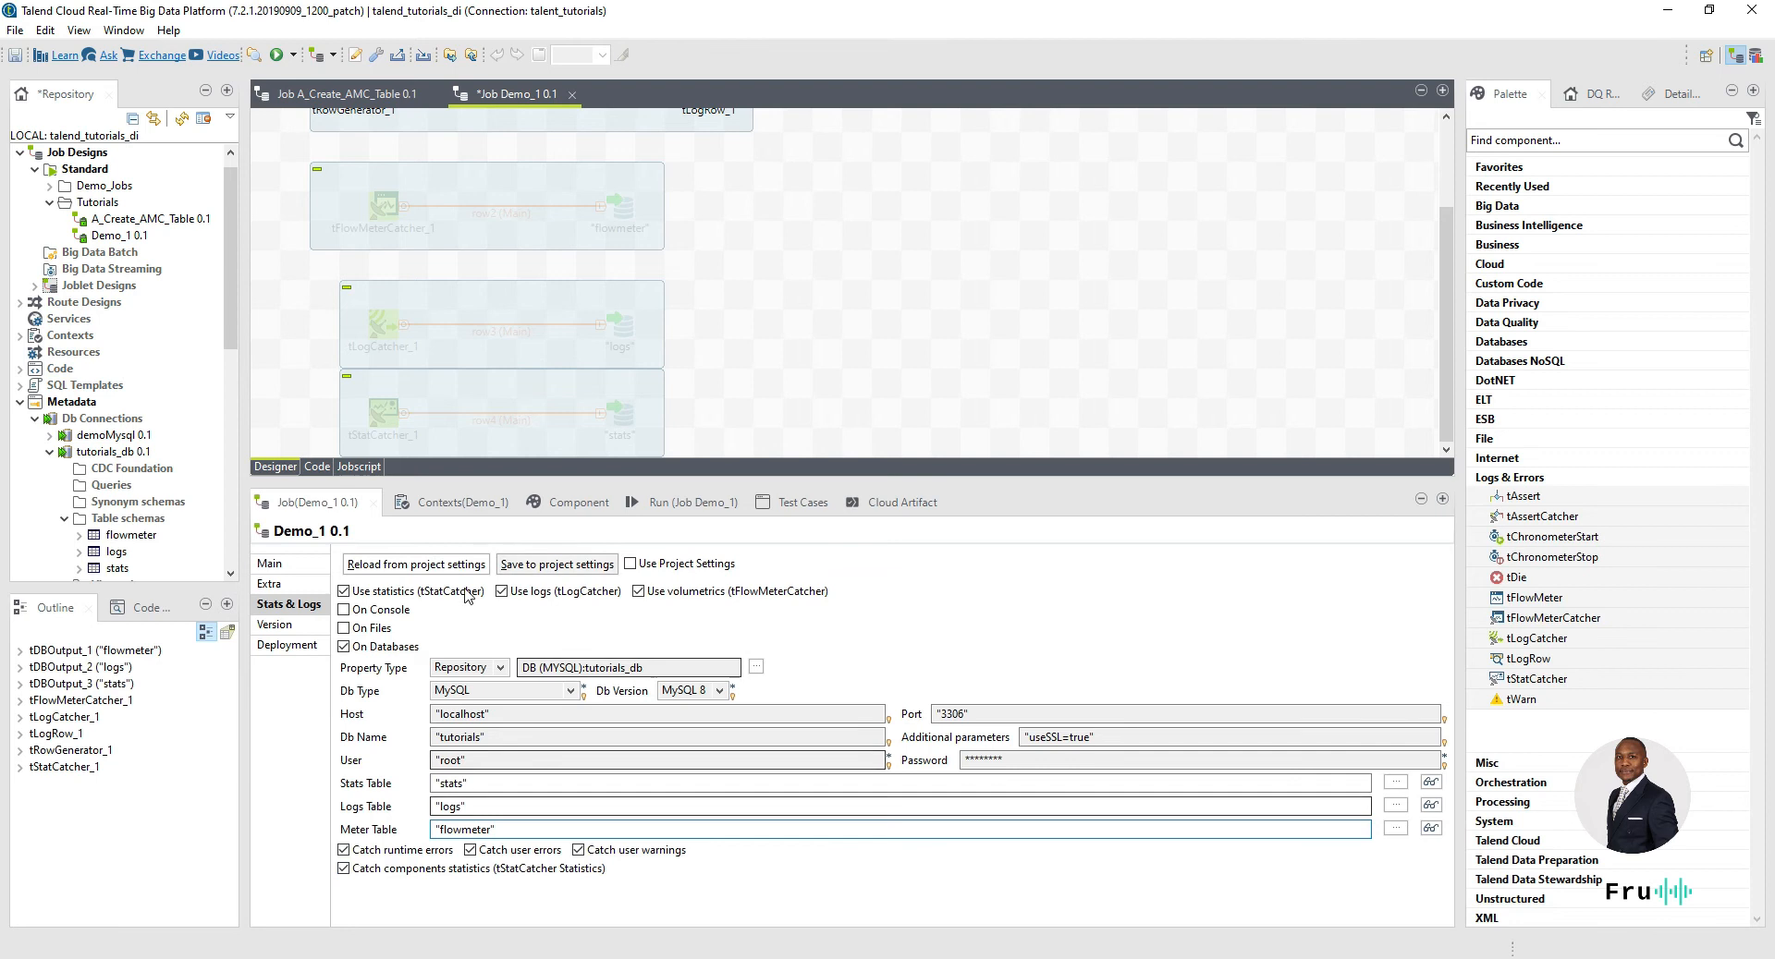
left_click(277, 566)
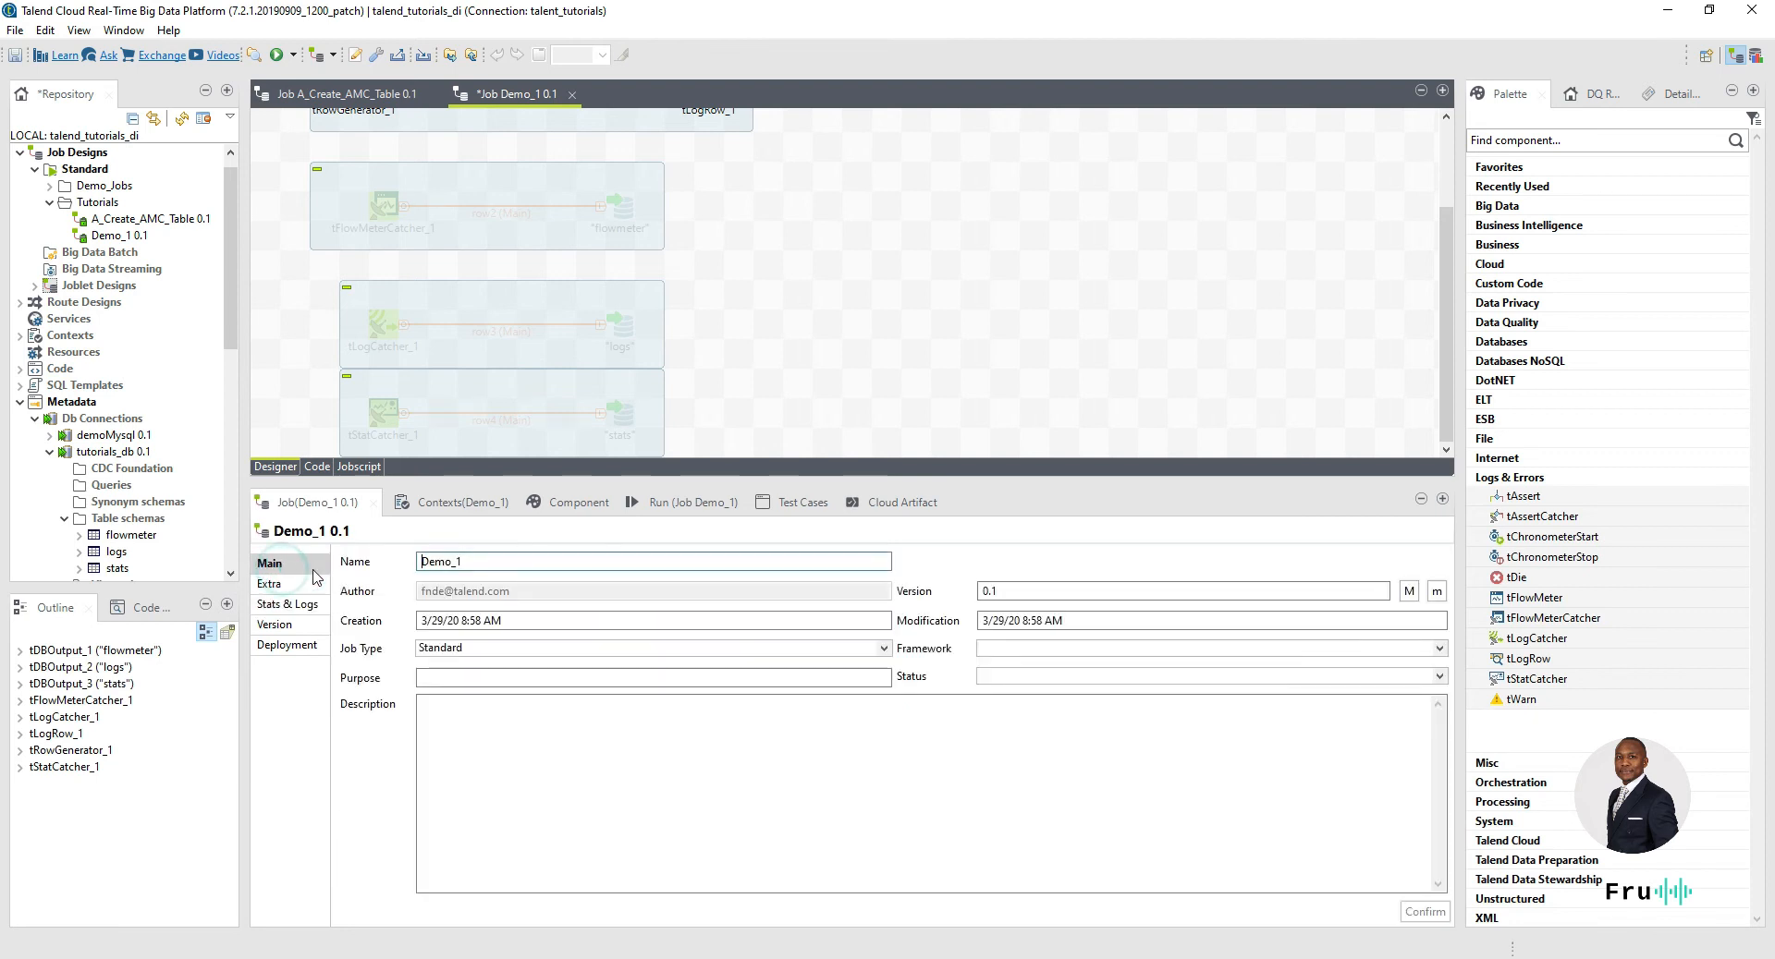
- Run job Demo_1 from the basic run settings
left_click(684, 502)
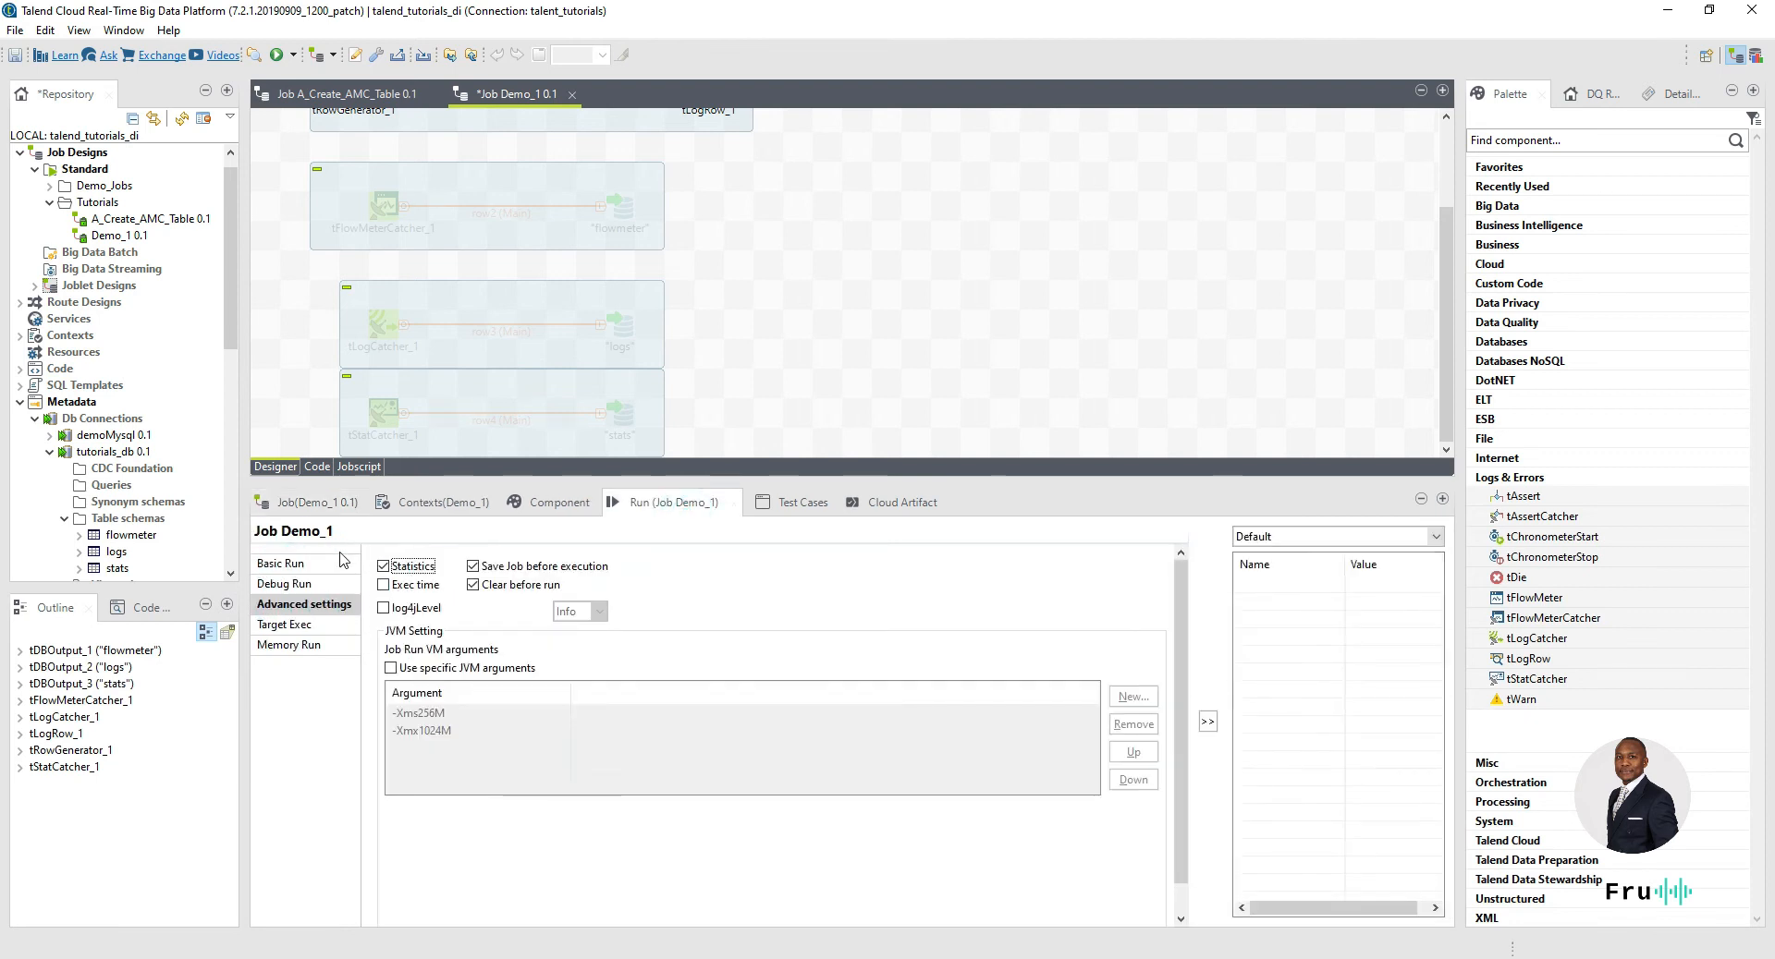
left_click(280, 564)
left_click(427, 579)
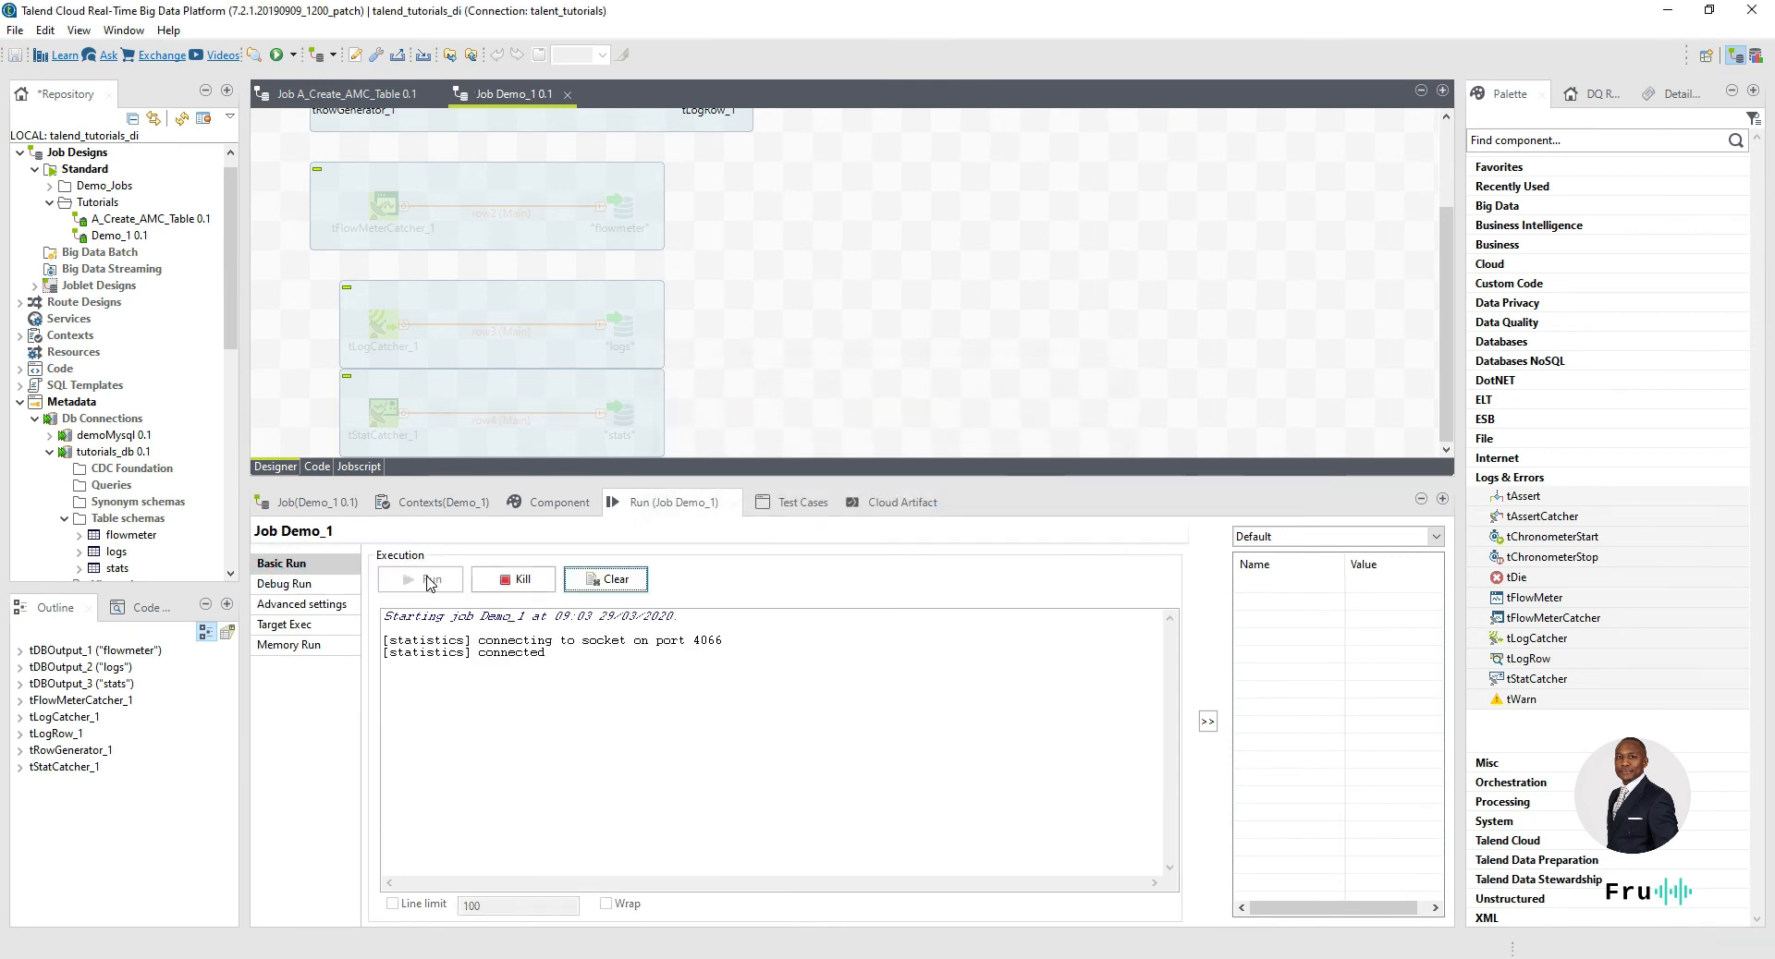
scroll(661, 416, "up", 2)
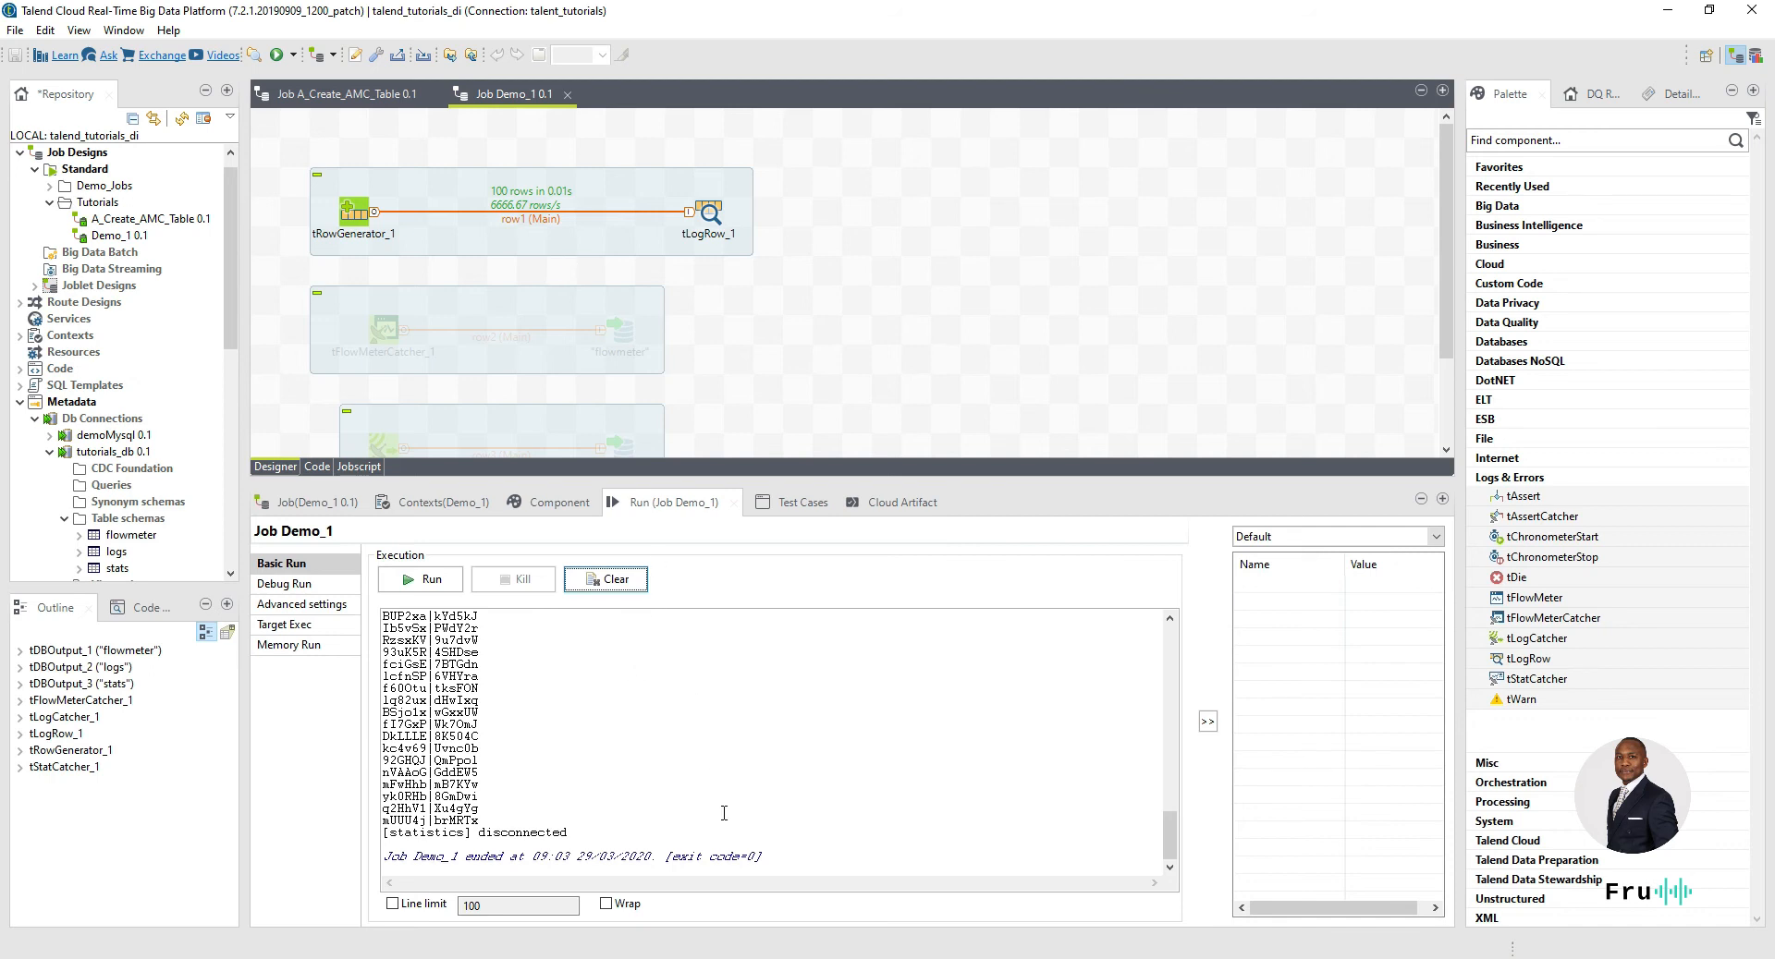
- Switch to MySQL Workbench, maximize it and select the rows of the flowmeter, logs and stats tables in the tutorials schema
left_click(913, 958)
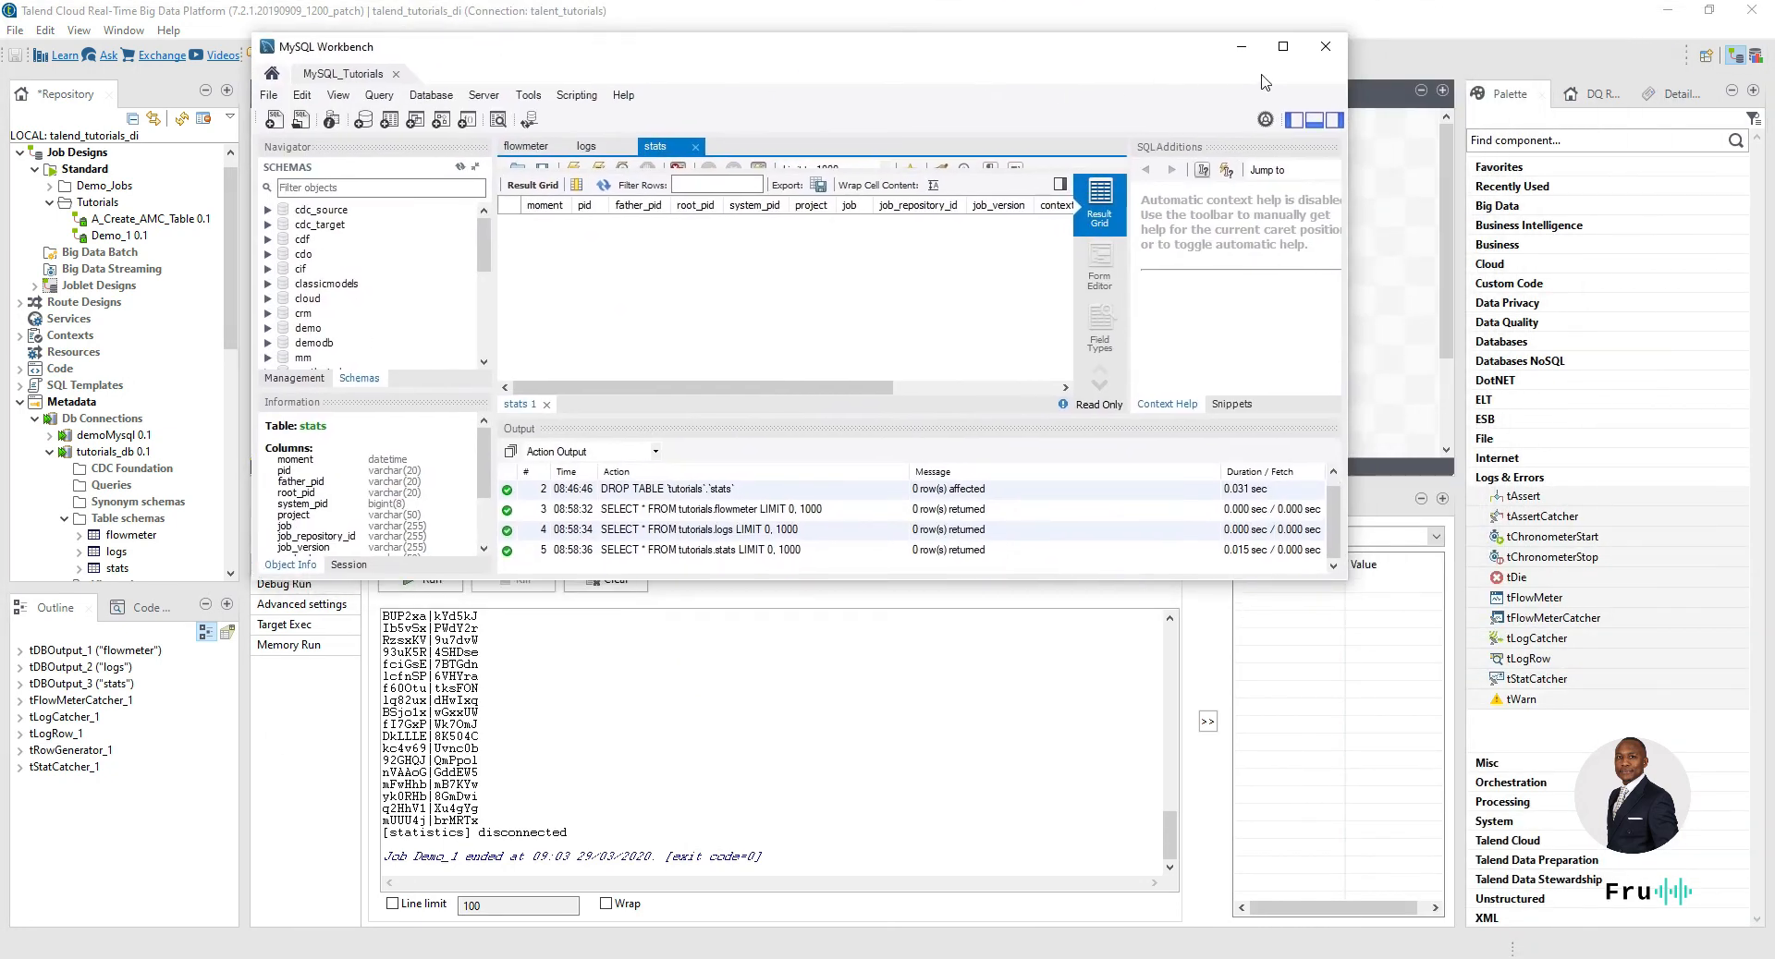
left_click(1275, 46)
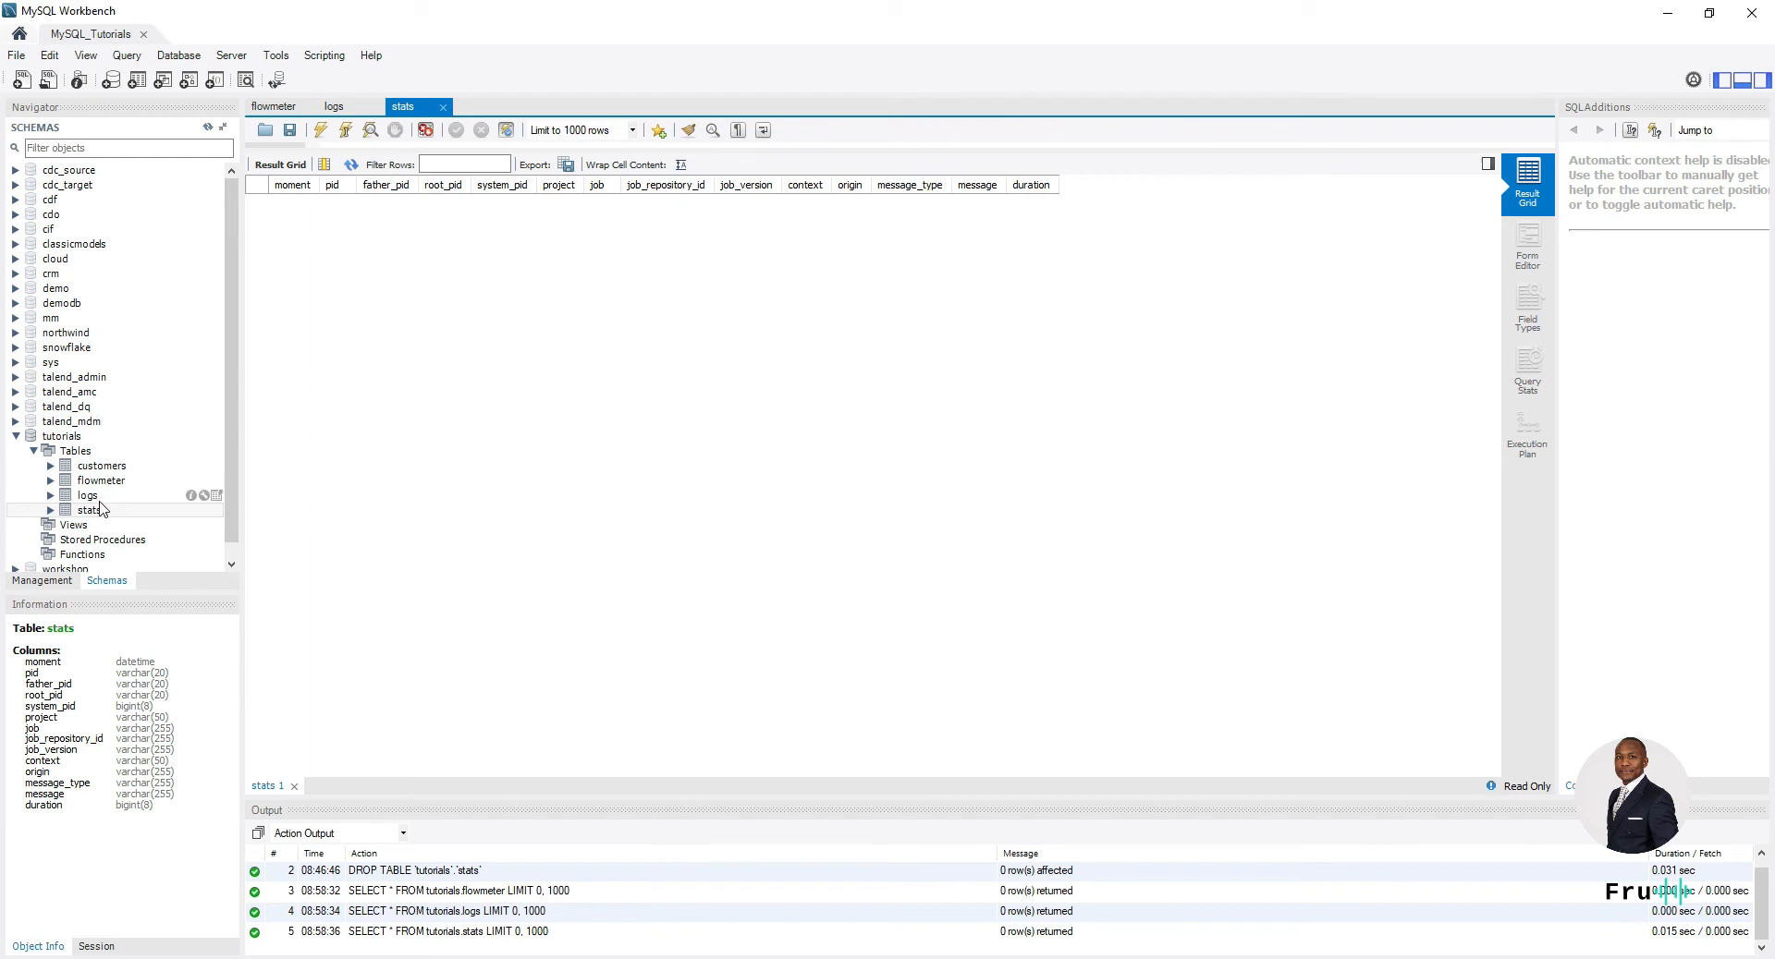
right_click(179, 481)
left_click(175, 499)
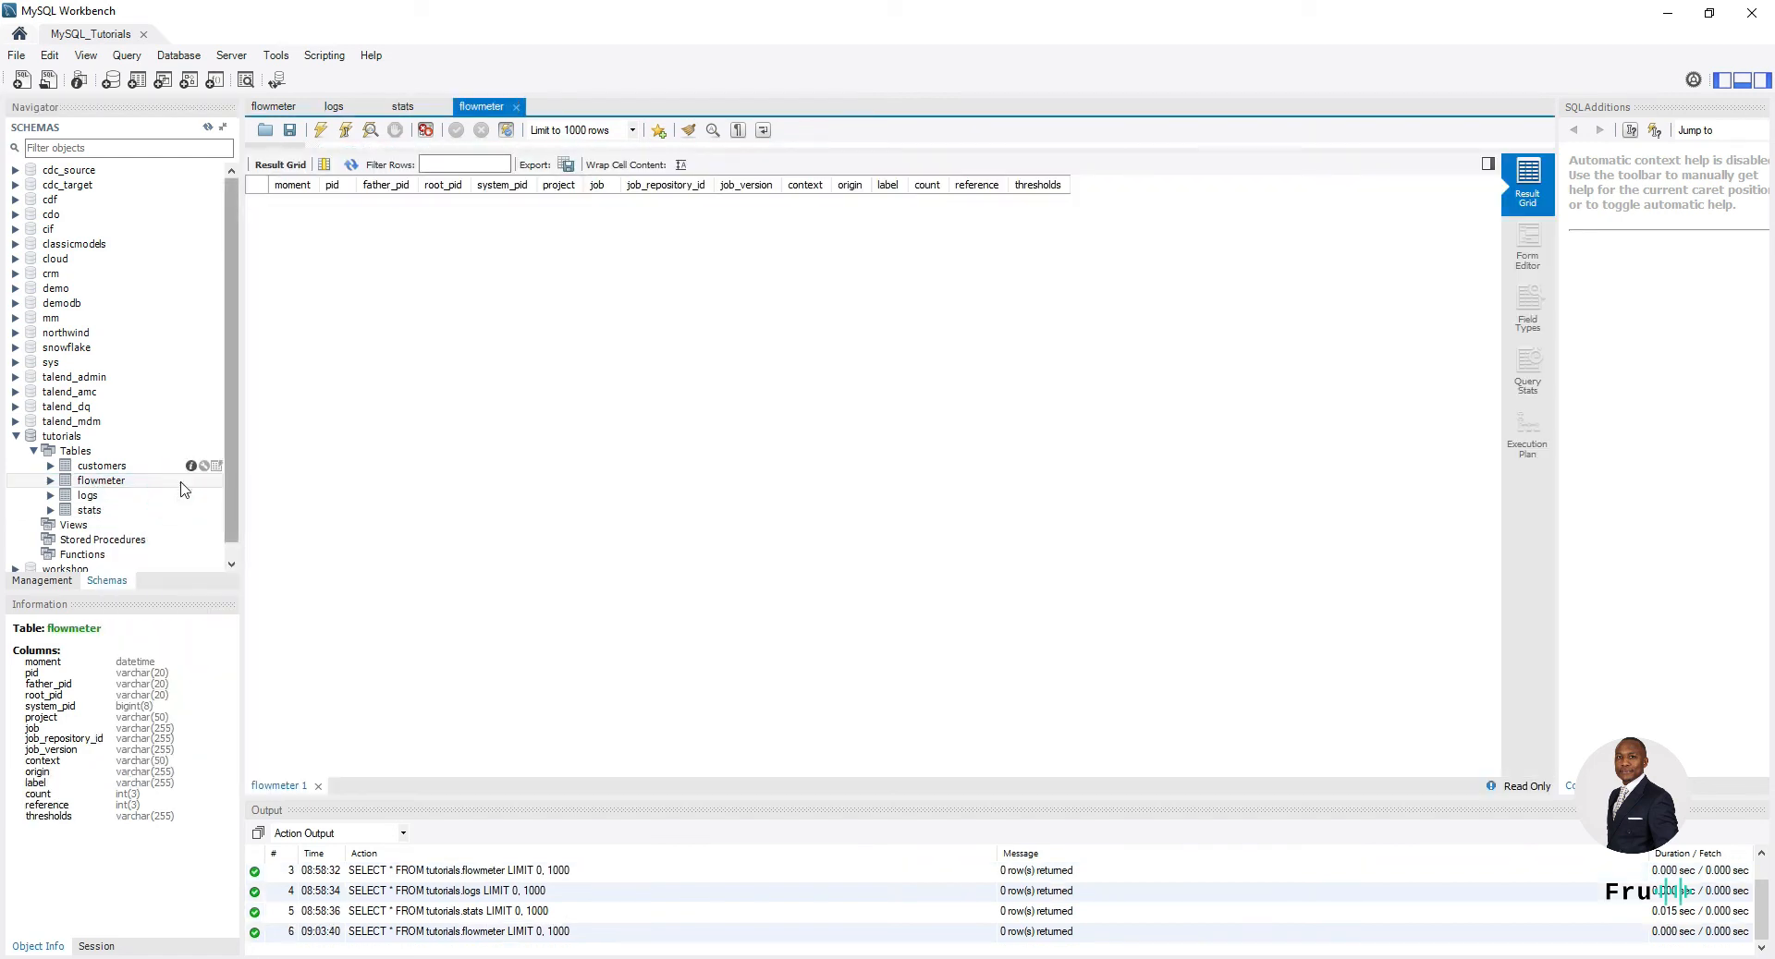
right_click(92, 498)
left_click(134, 506)
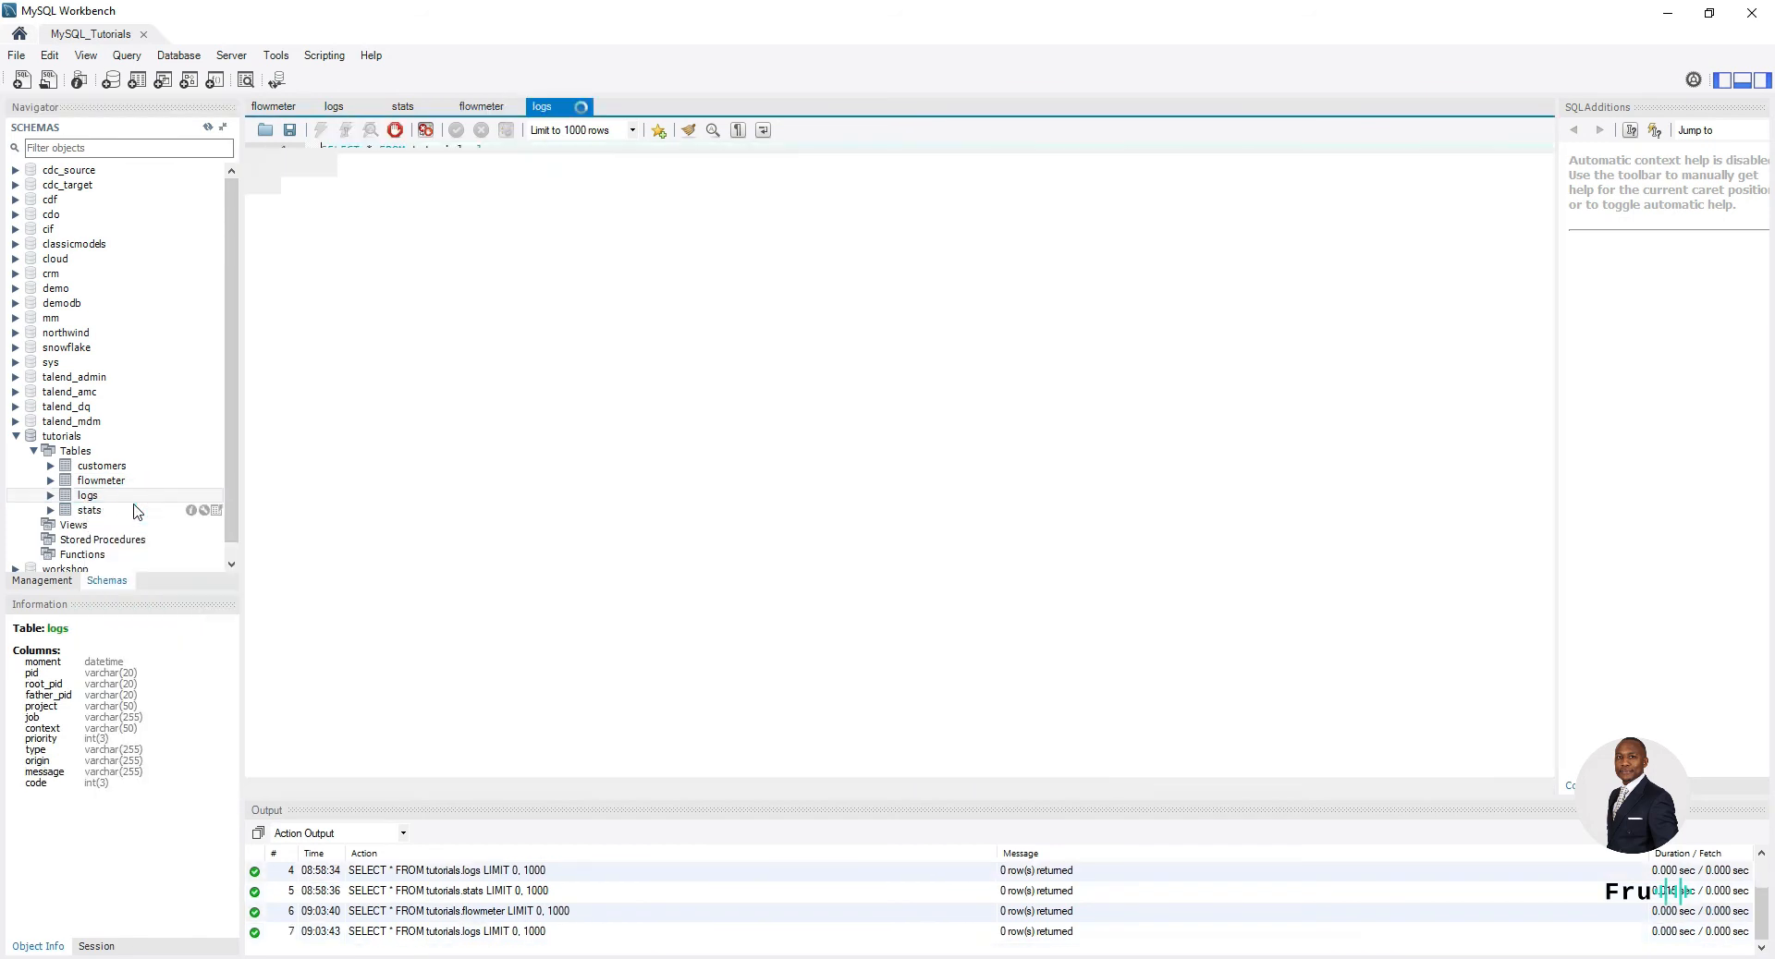
right_click(129, 510)
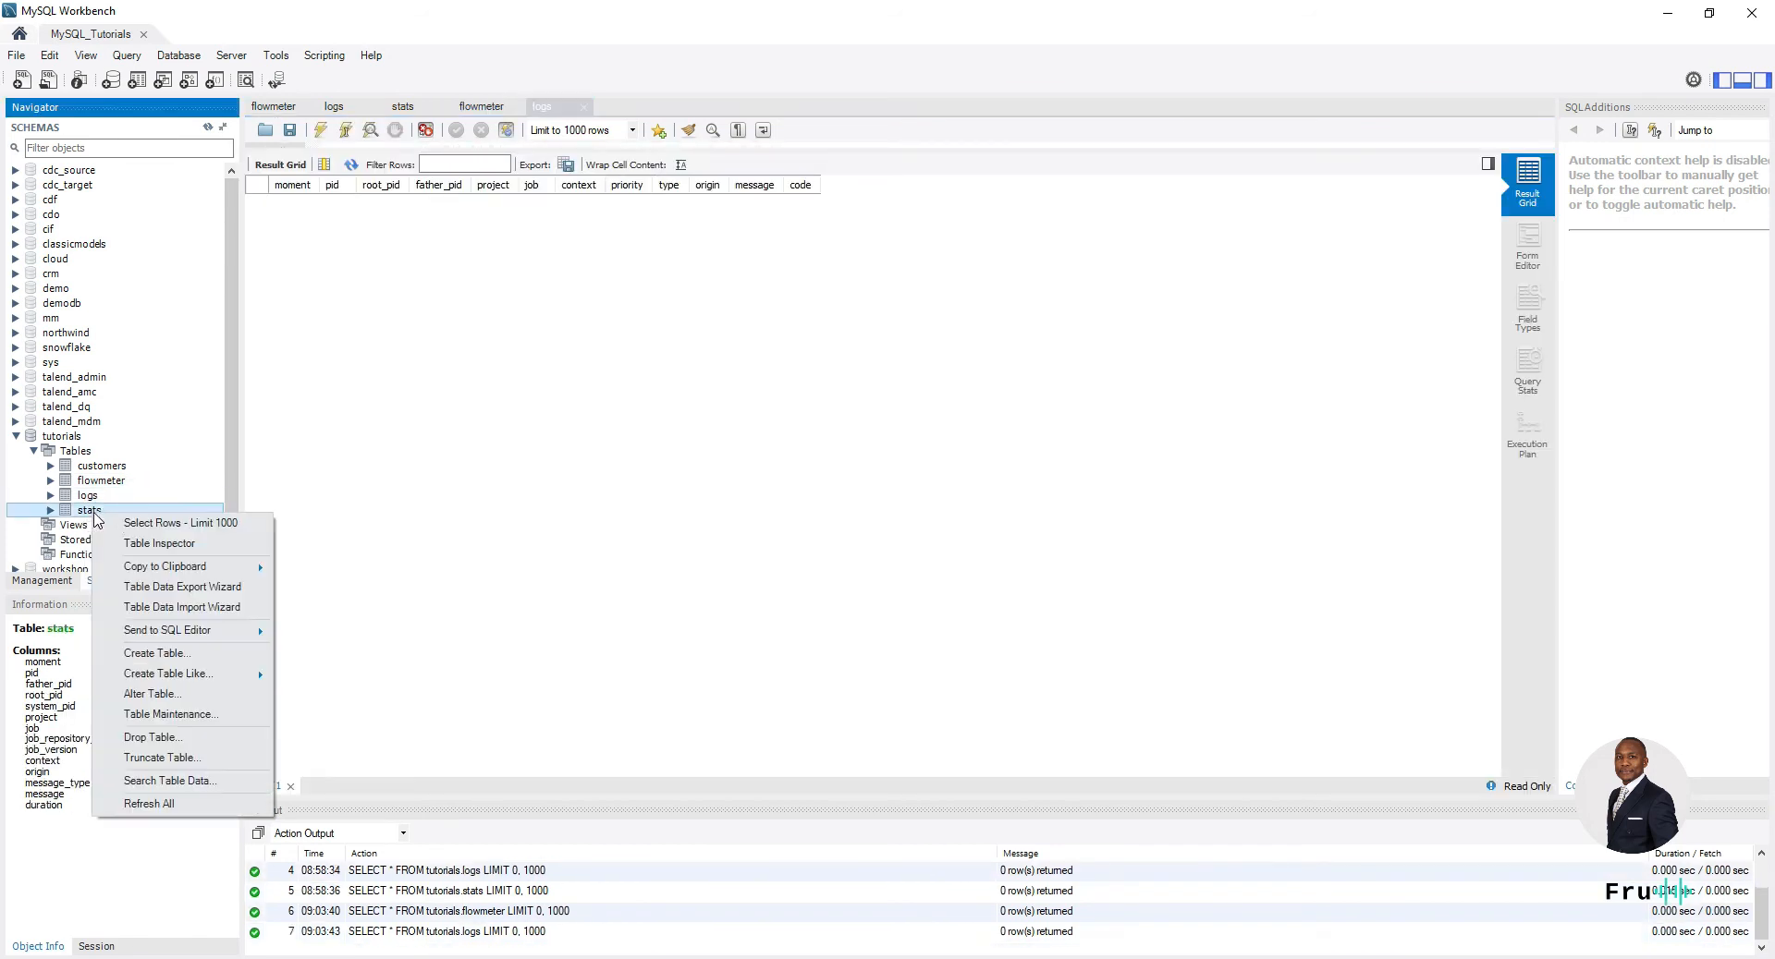
left_click(140, 520)
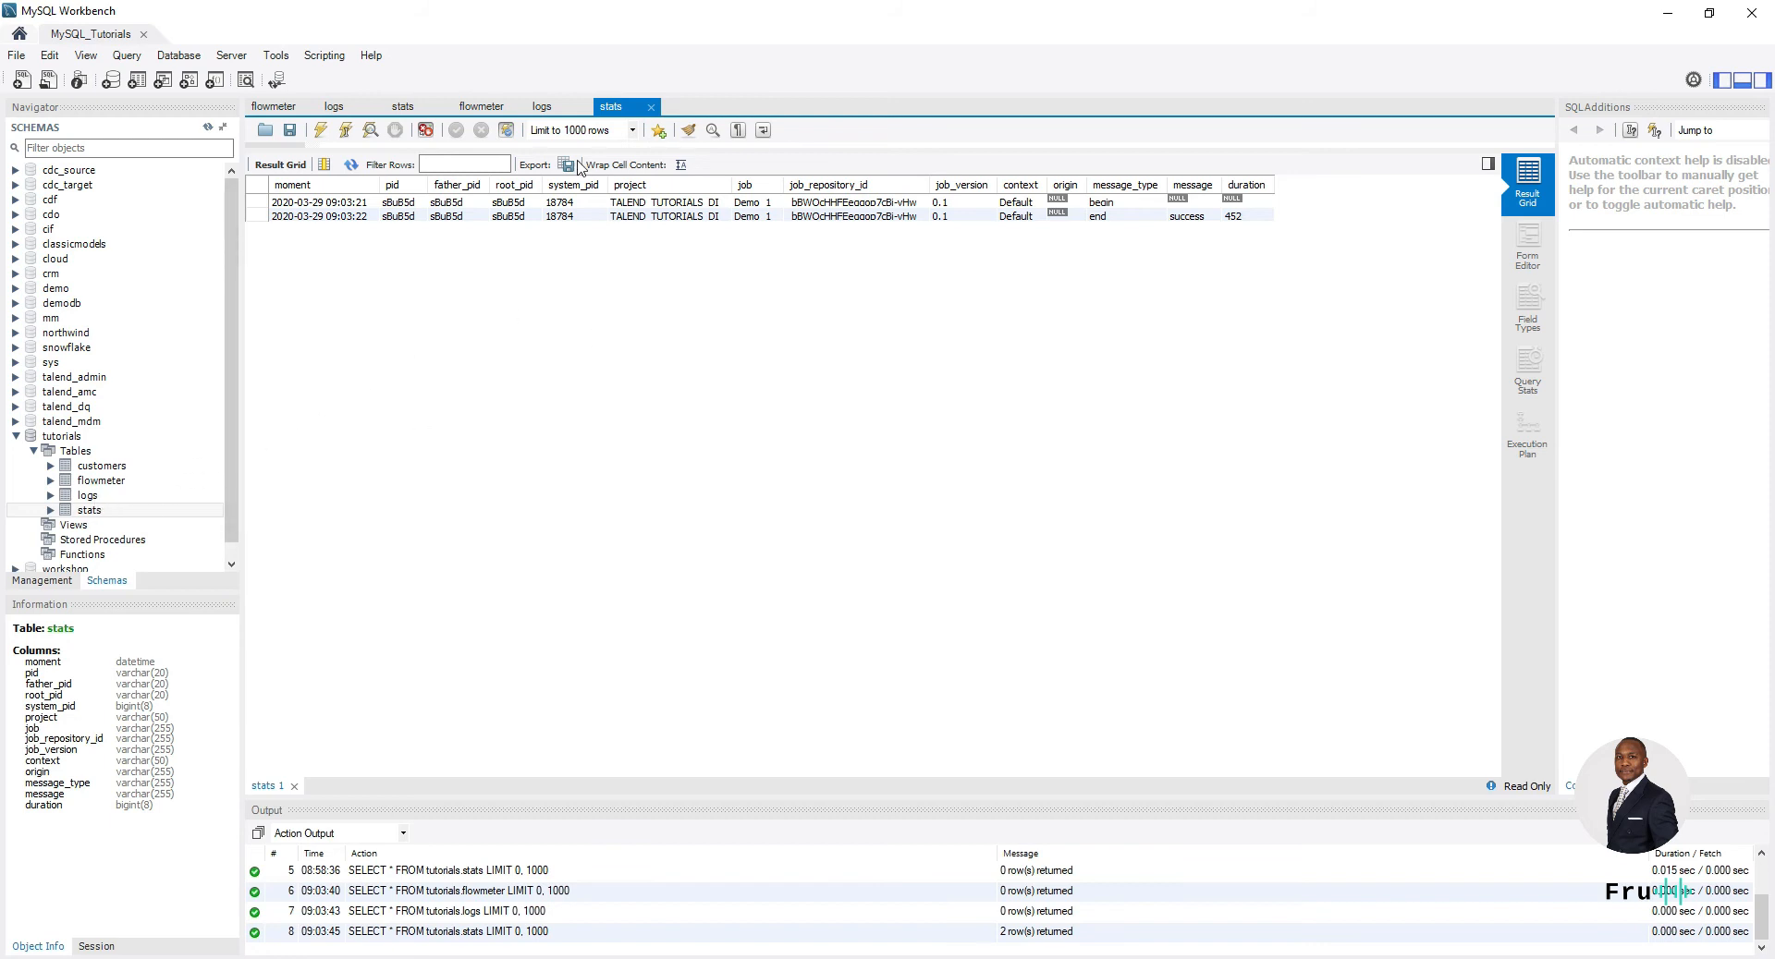
- Review the new logs and flowmeter results, then examine the rows and duration in the stats result
left_click(542, 107)
left_click(478, 107)
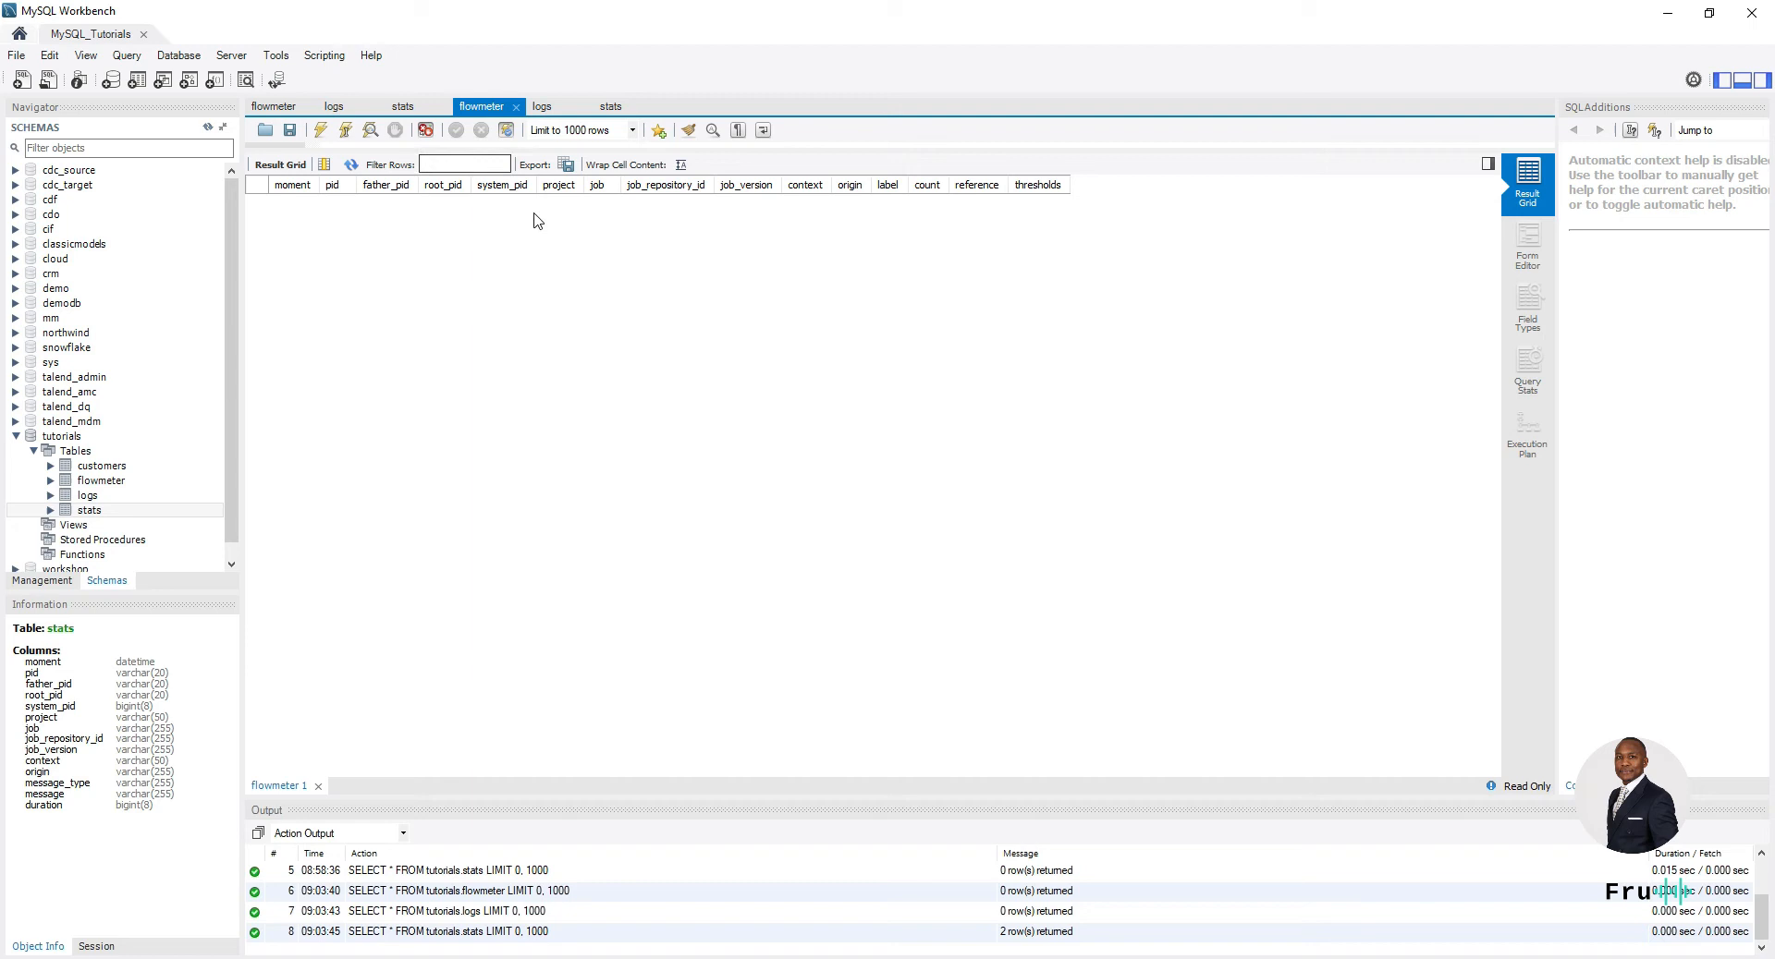
left_click(610, 107)
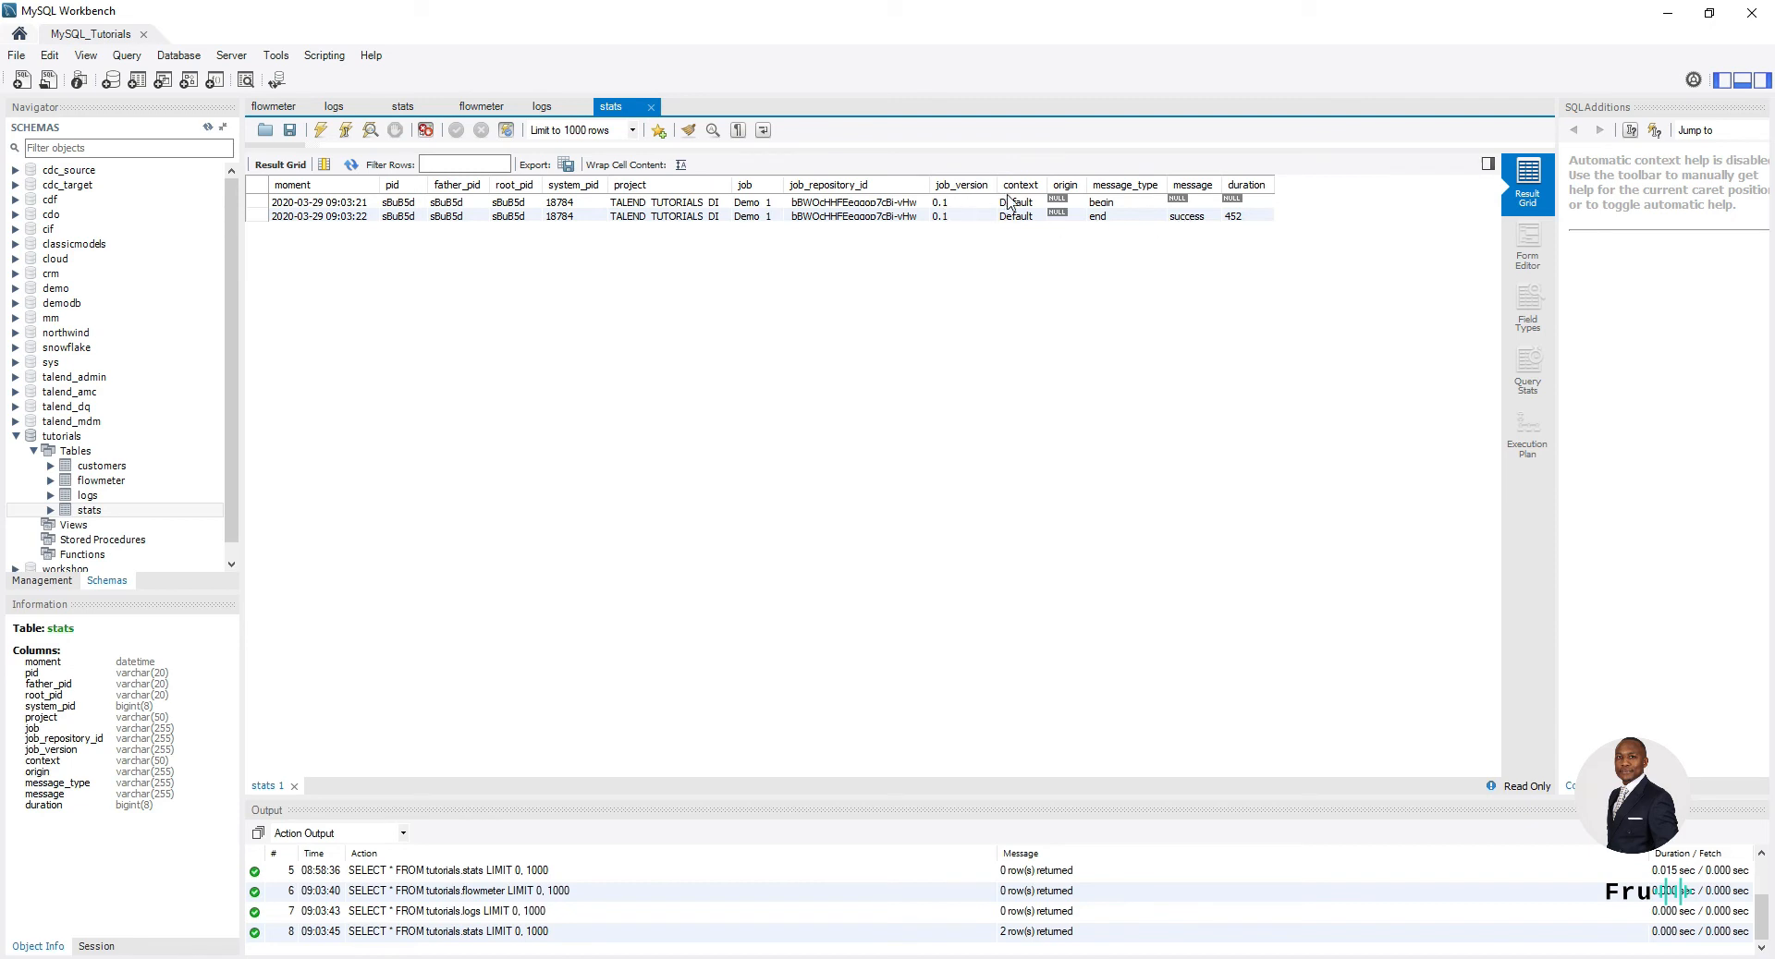
left_click(1248, 219)
- Switch to Talend Studio, delete the row link from tRowGenerator_1 to tLogRow_1 and place a tFlowMeter component between them
left_click_drag(1152, 13, 773, 4)
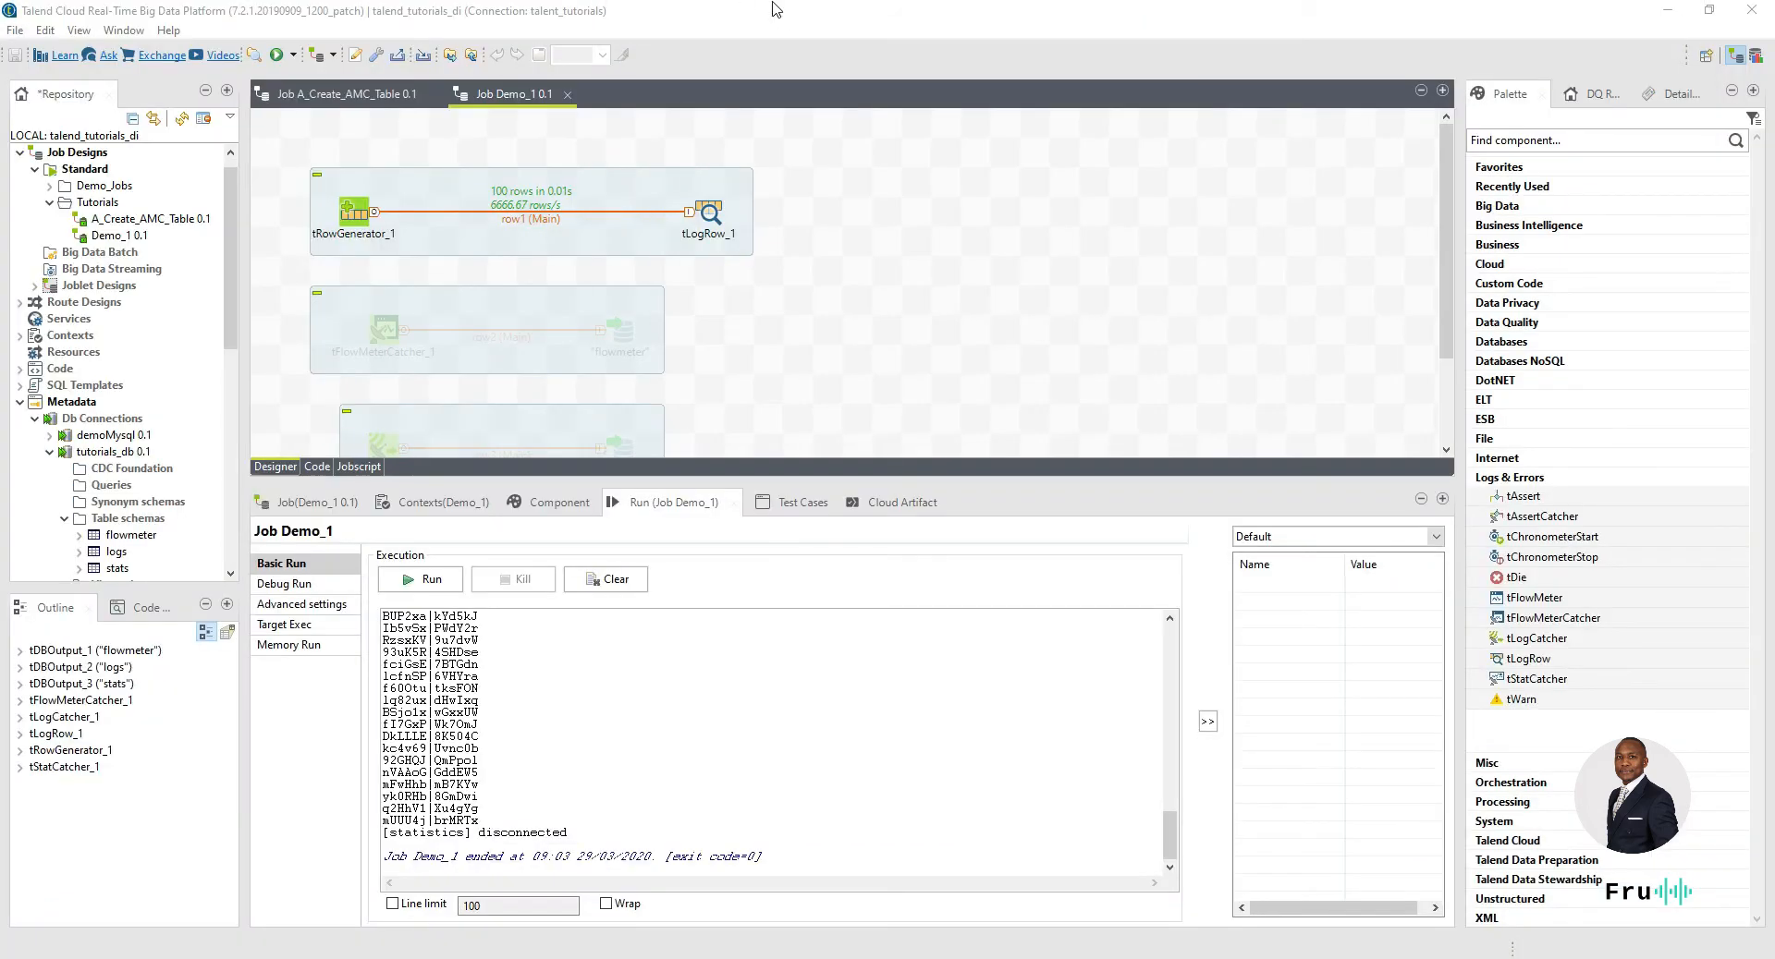
left_click(514, 220)
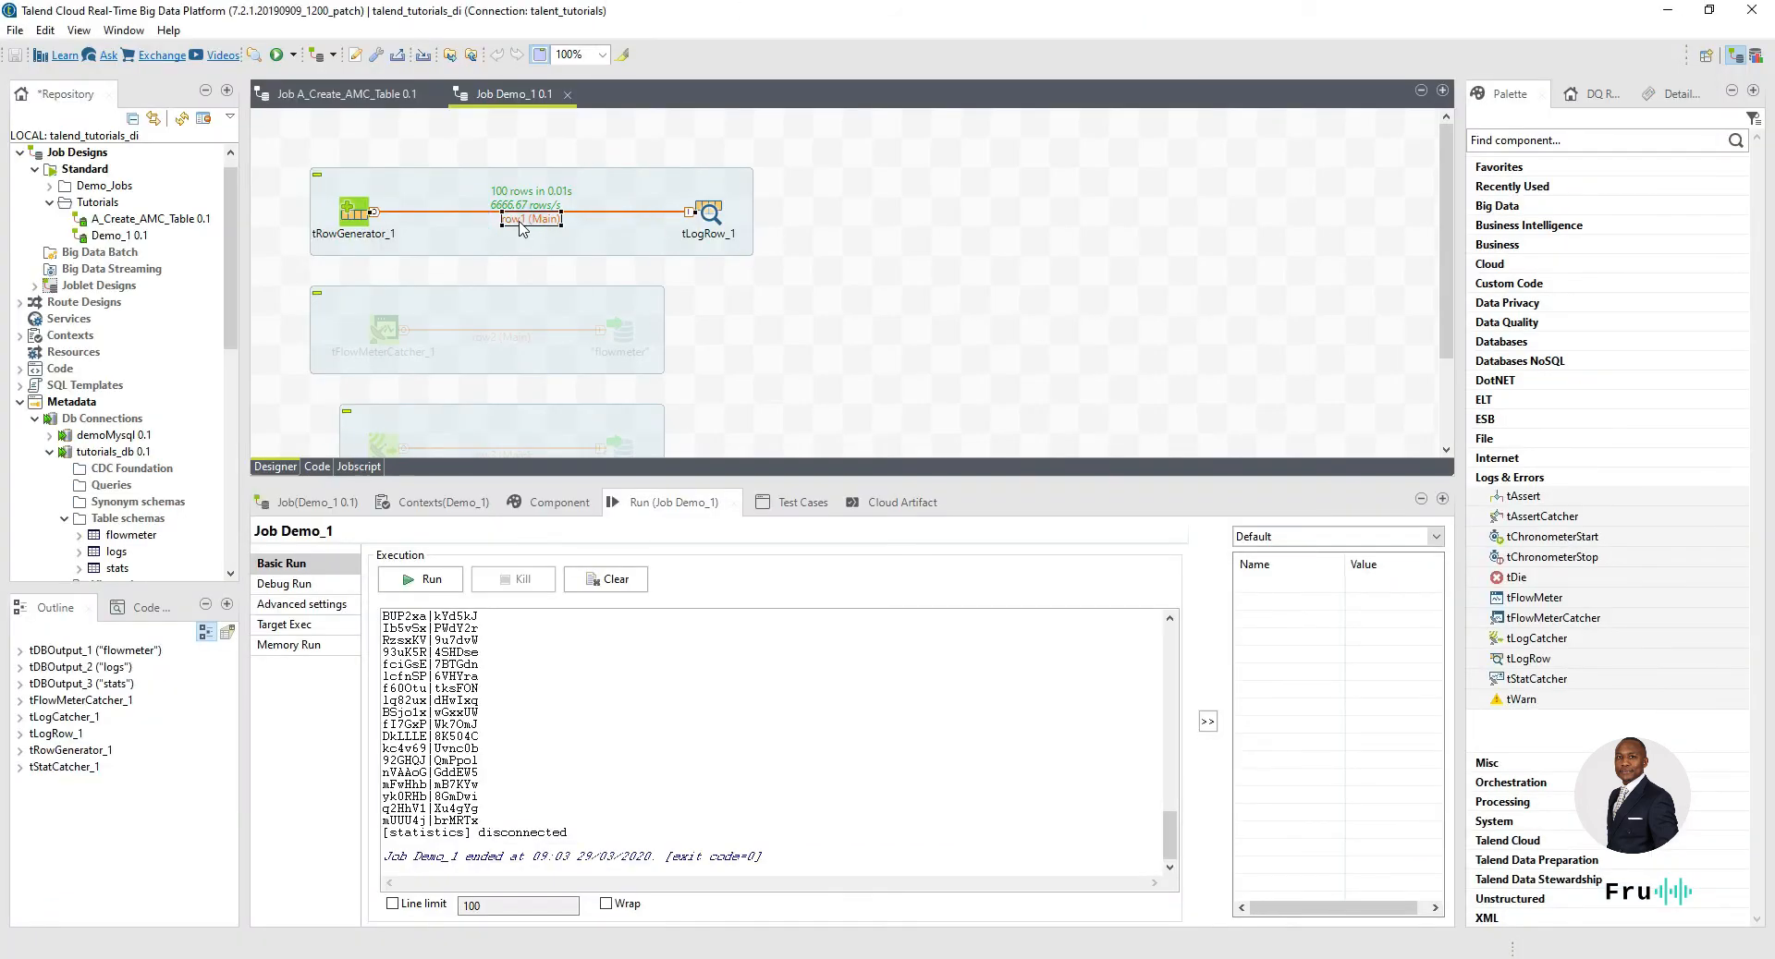
key("Delete")
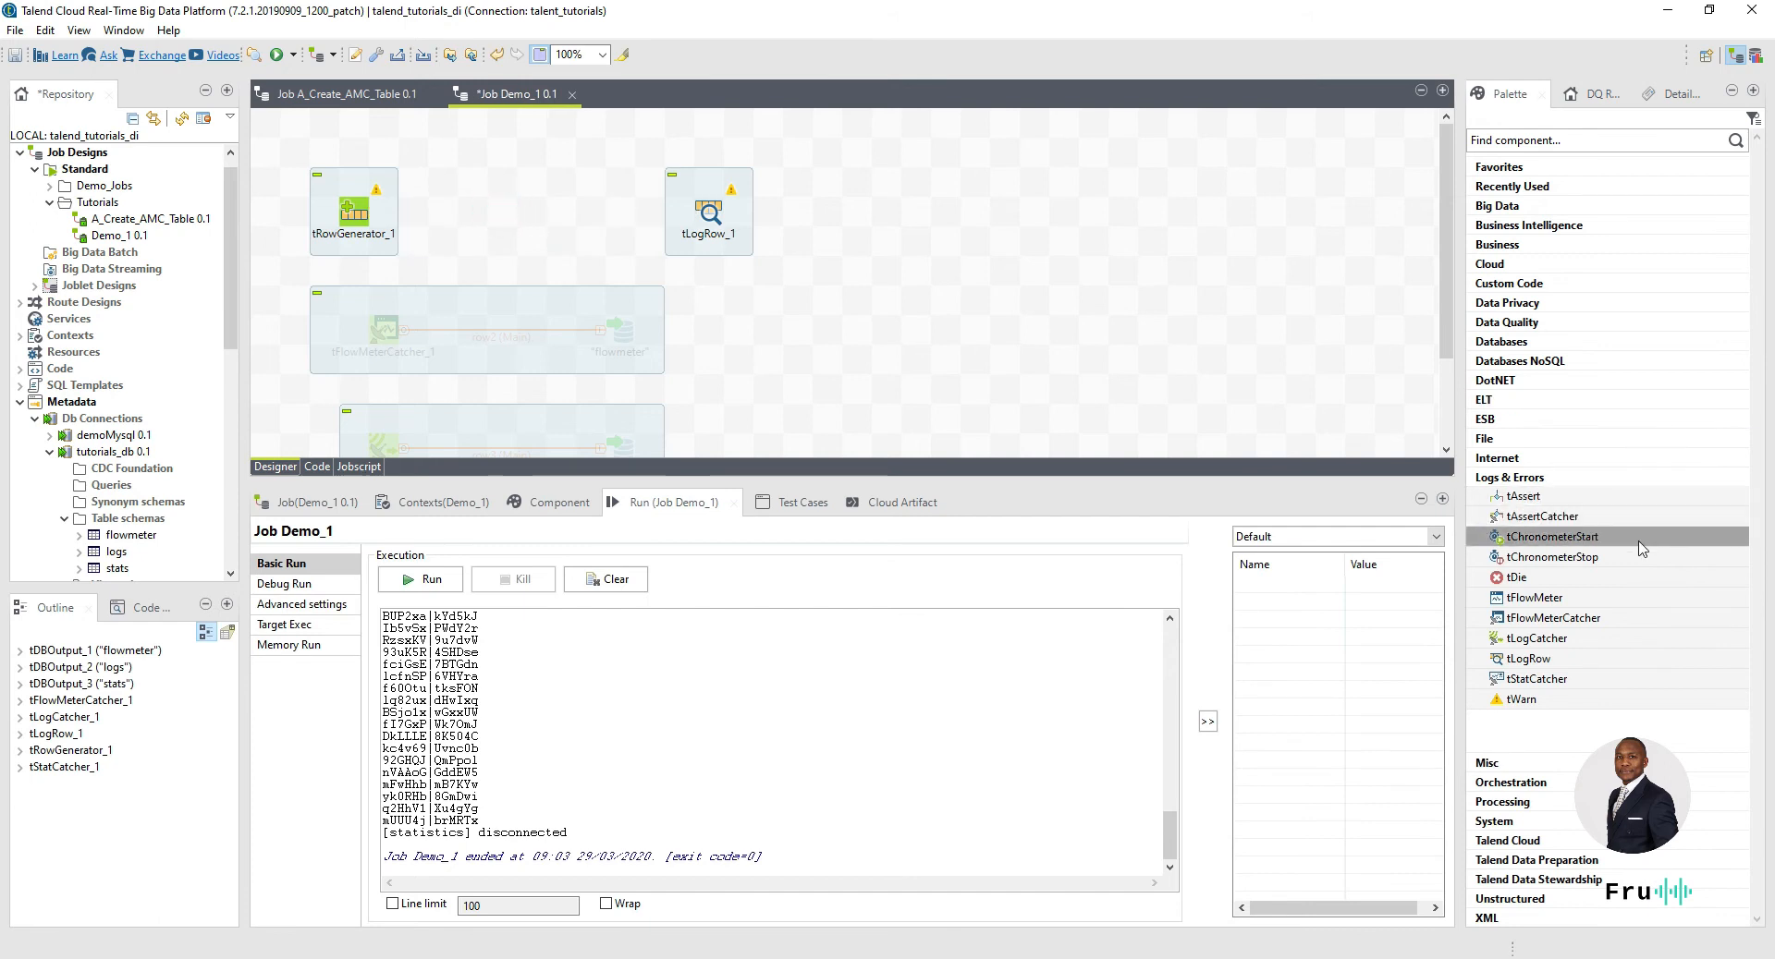
left_click_drag(1569, 605, 510, 194)
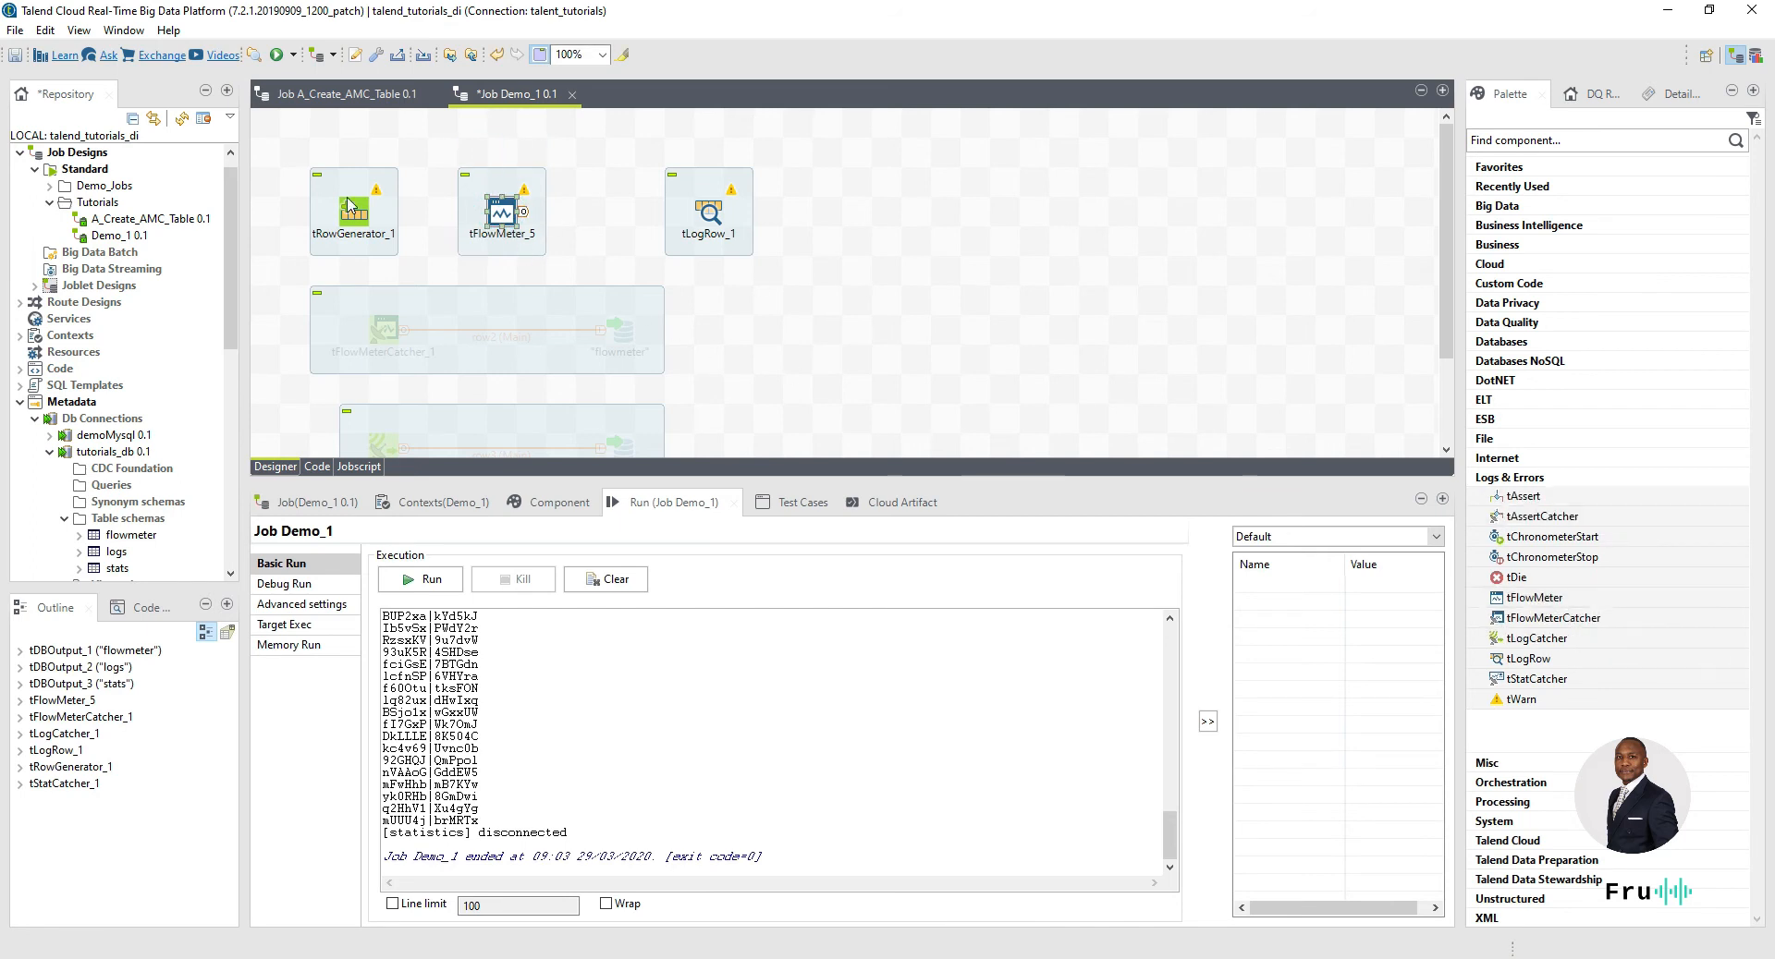
- Connect tRowGenerator_1 to tFlowMeter_5 and tFlowMeter_5 to tLogRow_1 with Main rows
right_click(355, 208)
mouse_move(416, 220)
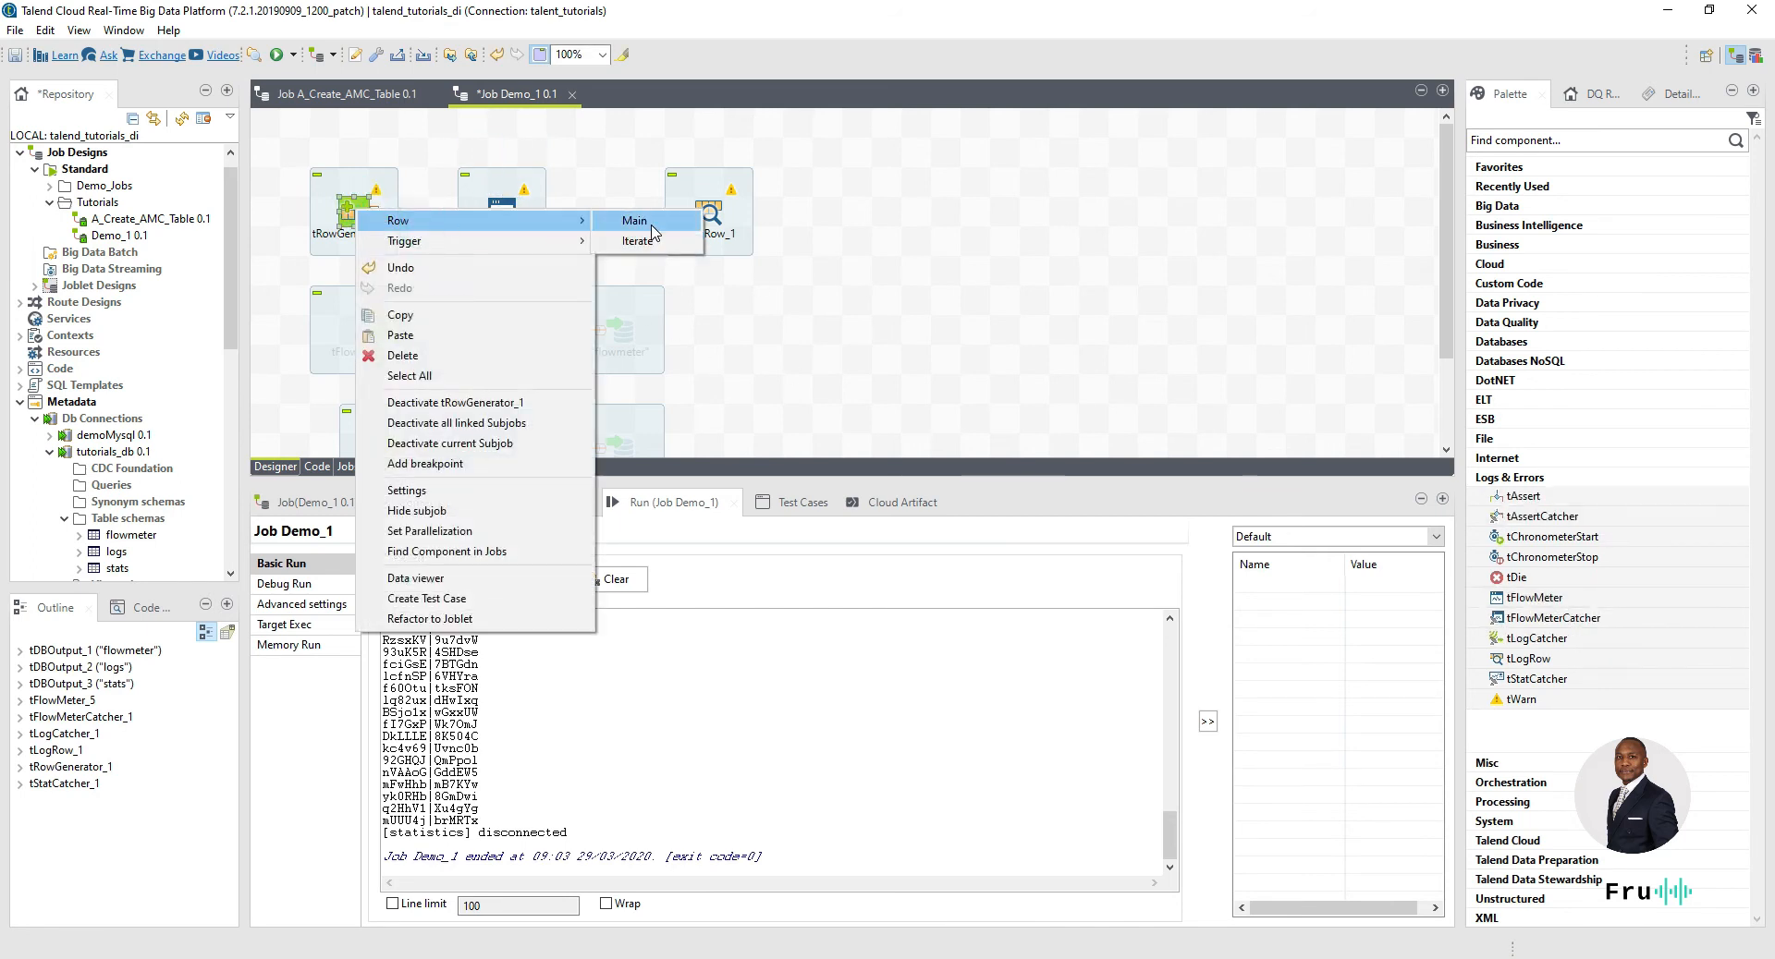
left_click(634, 220)
left_click(501, 210)
right_click(505, 212)
mouse_move(548, 222)
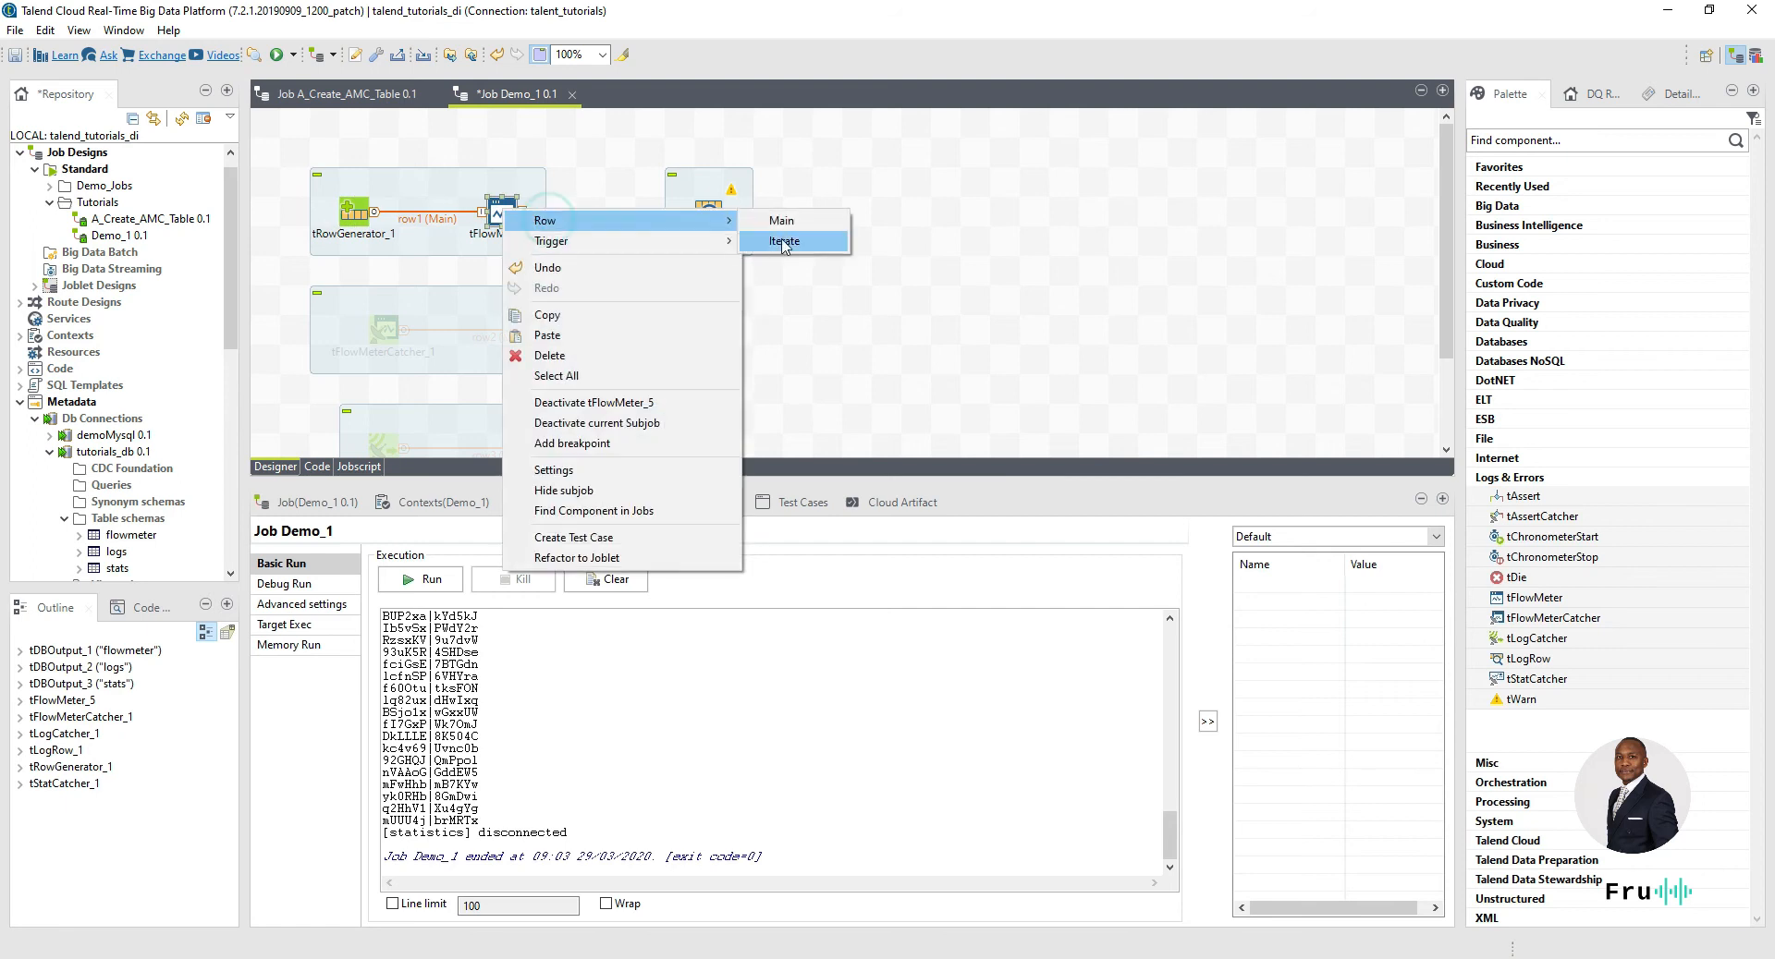
left_click(772, 220)
left_click(708, 212)
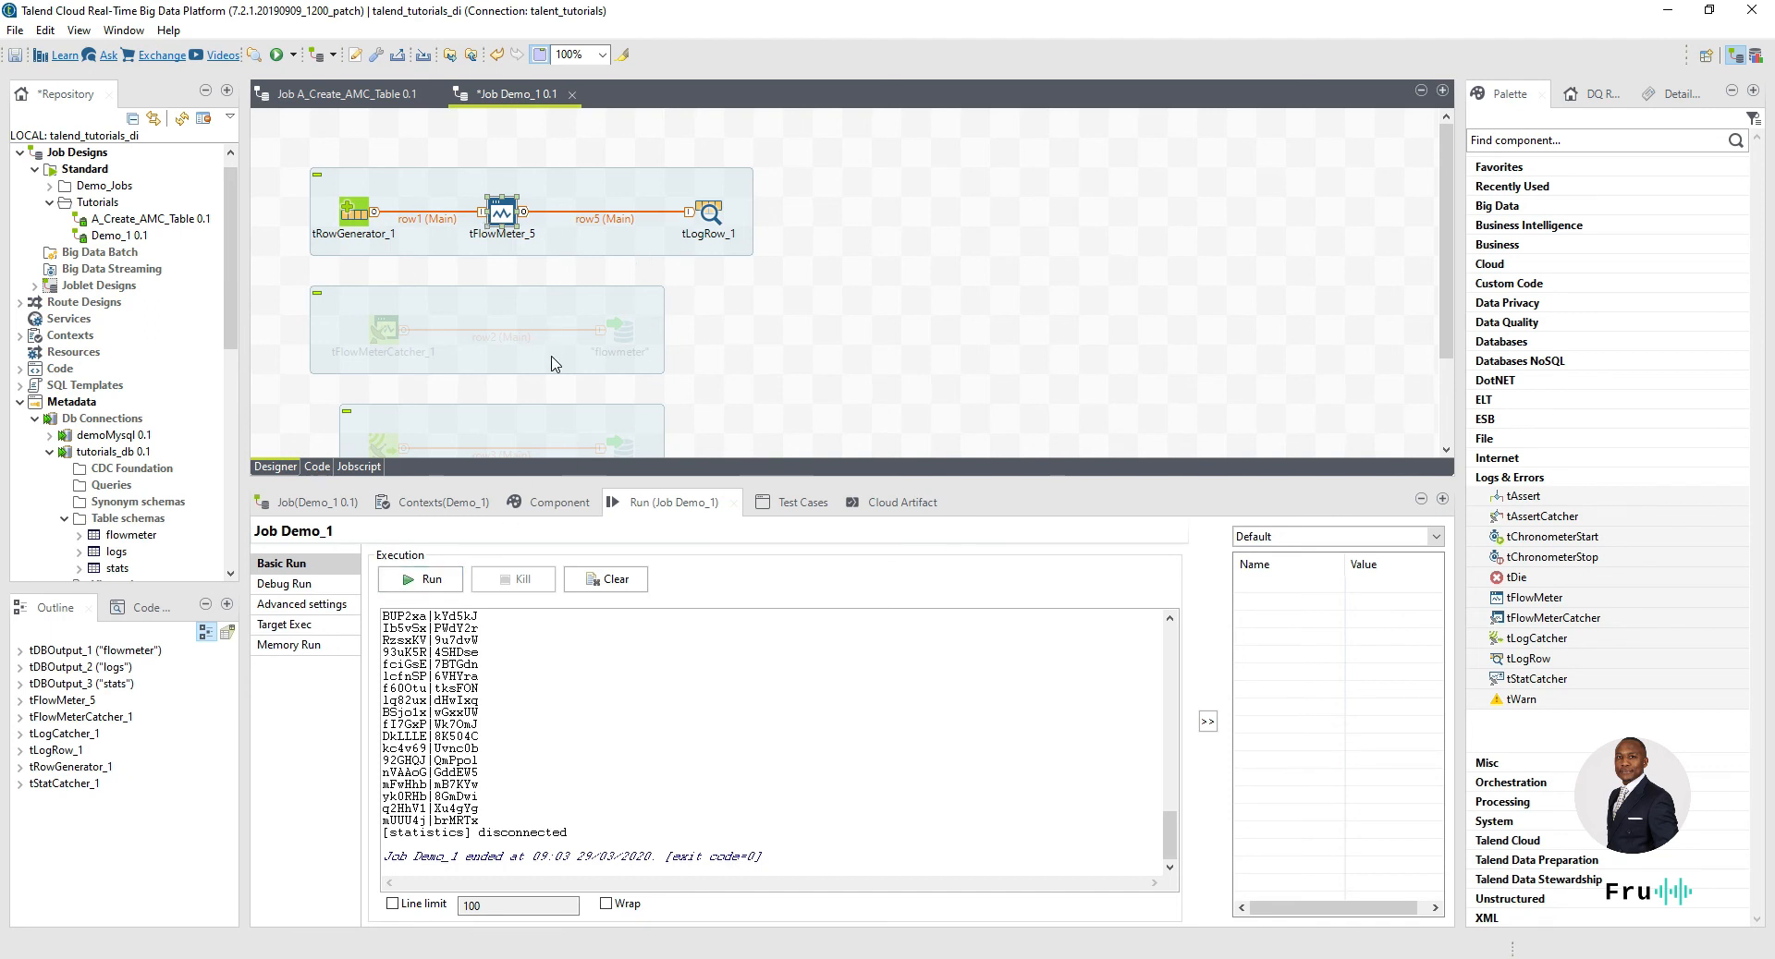
- Run job Demo_1, switch to MySQL Workbench and re-run the flowmeter query to check the row count
left_click(434, 584)
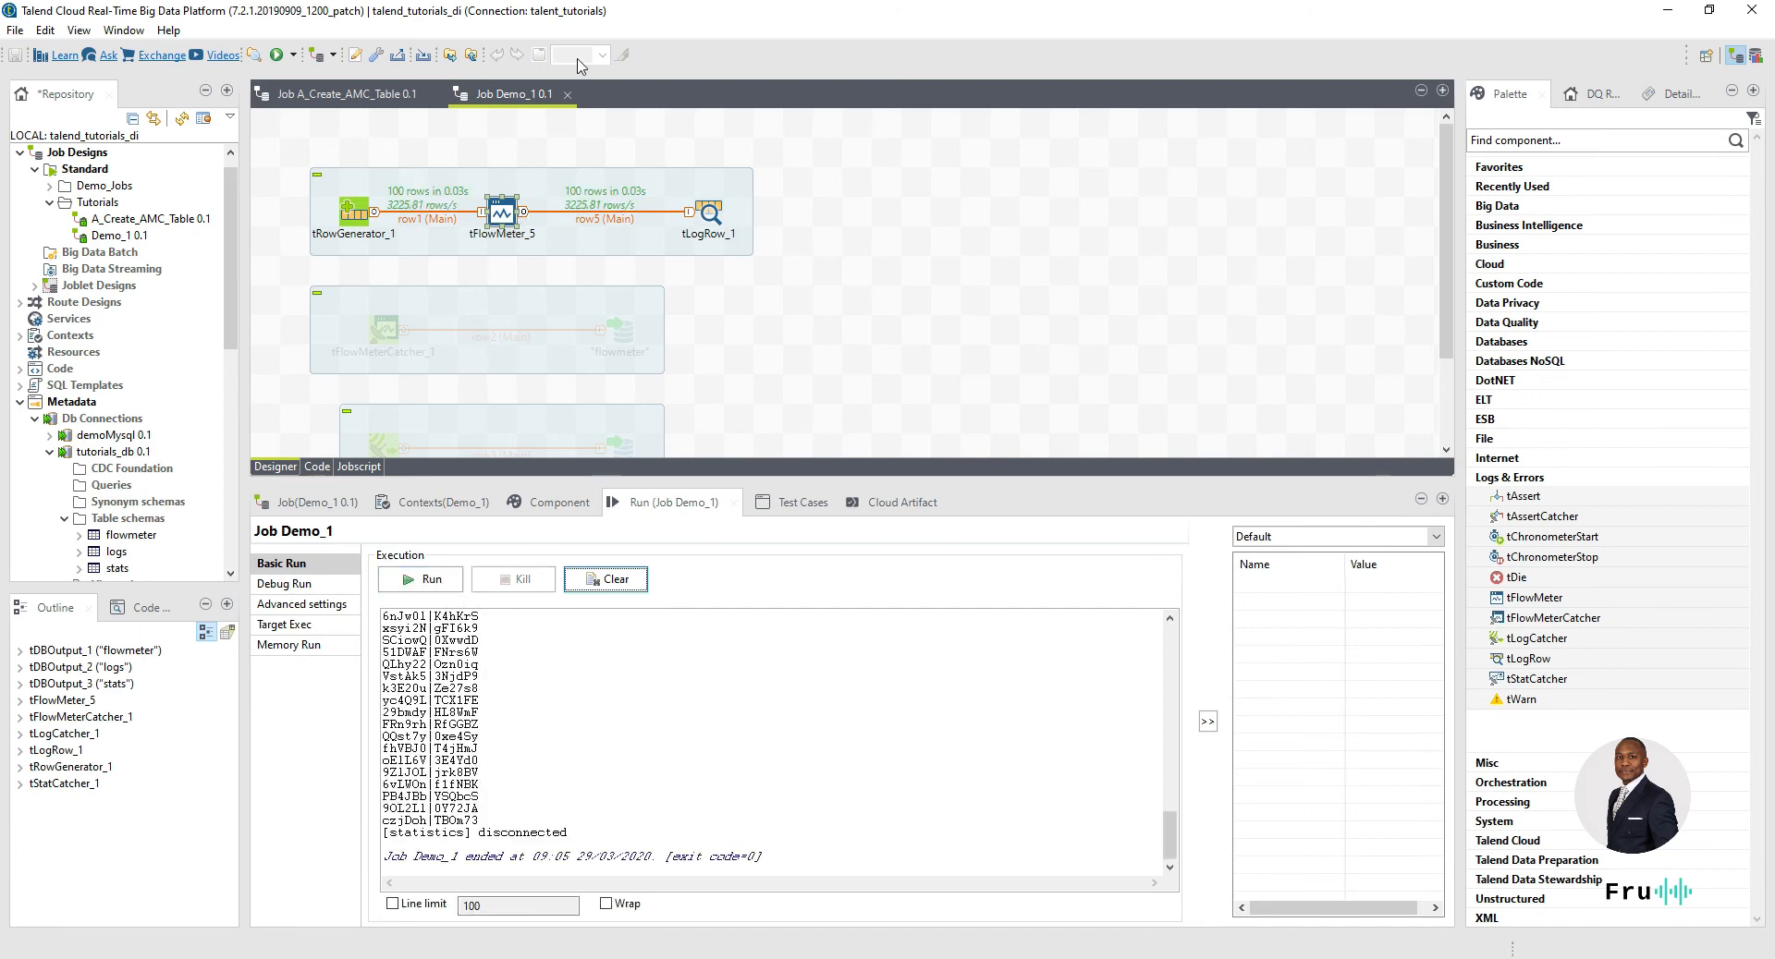
key("alt+Tab")
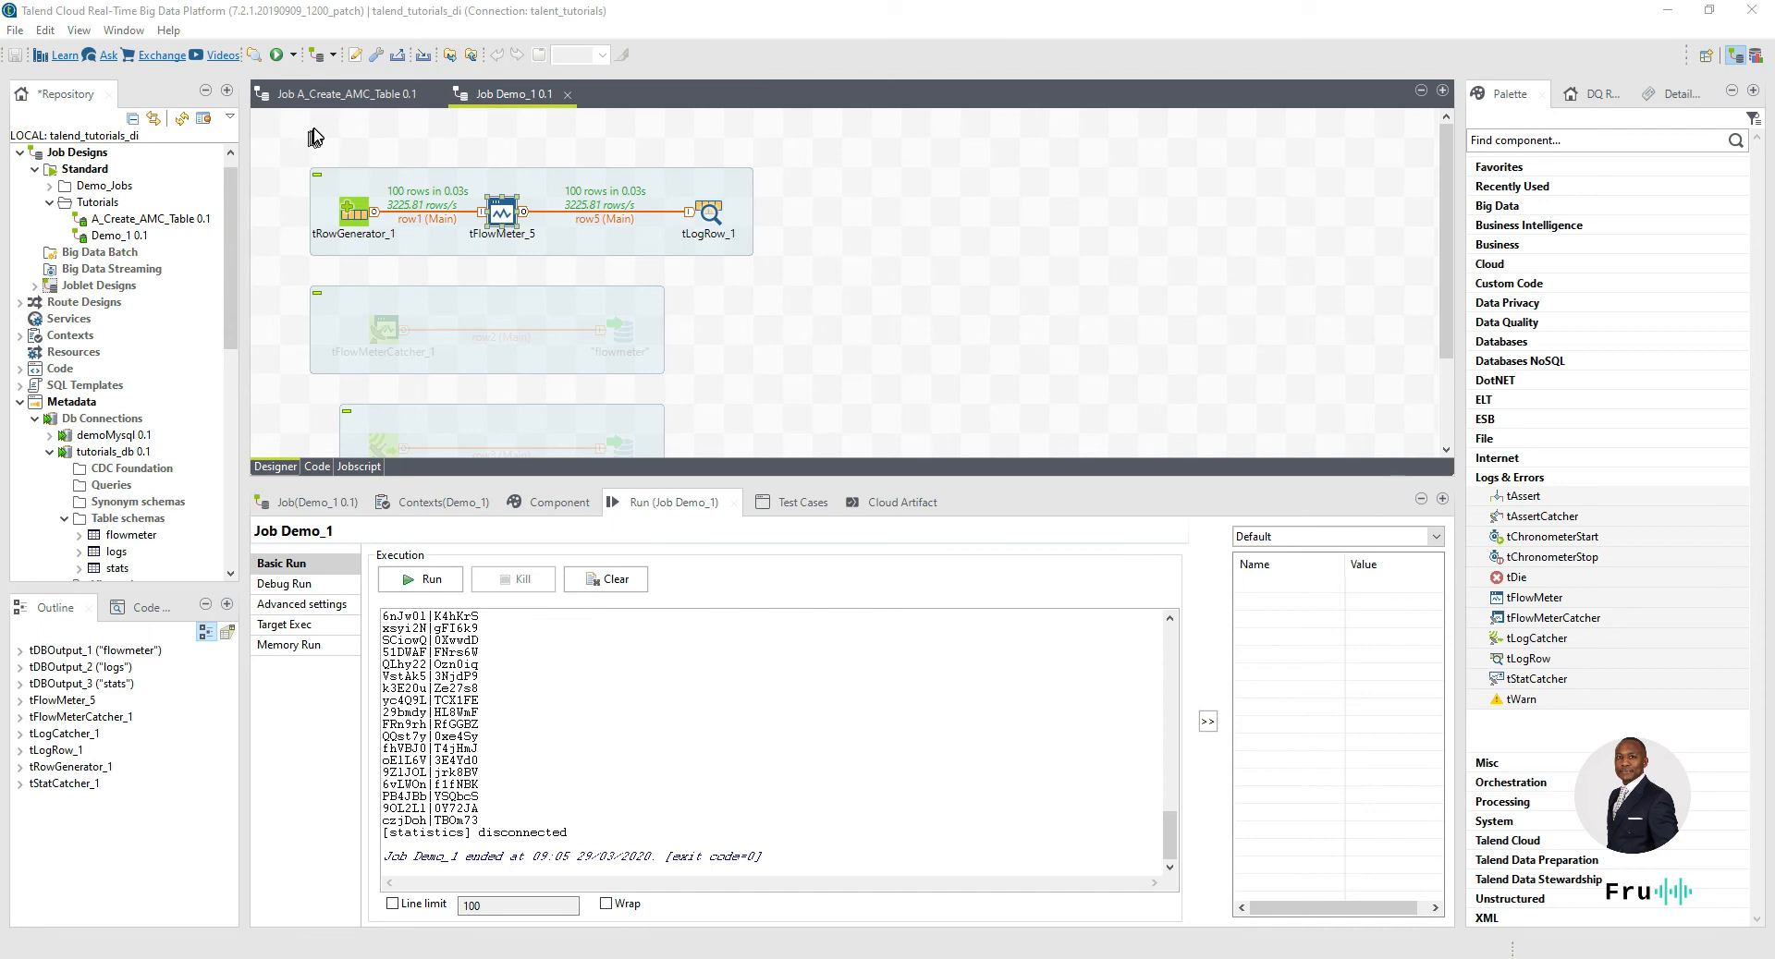
mouse_move(554, 20)
left_mouse_down()
mouse_move(1772, 22)
mouse_move(554, 29)
left_mouse_up()
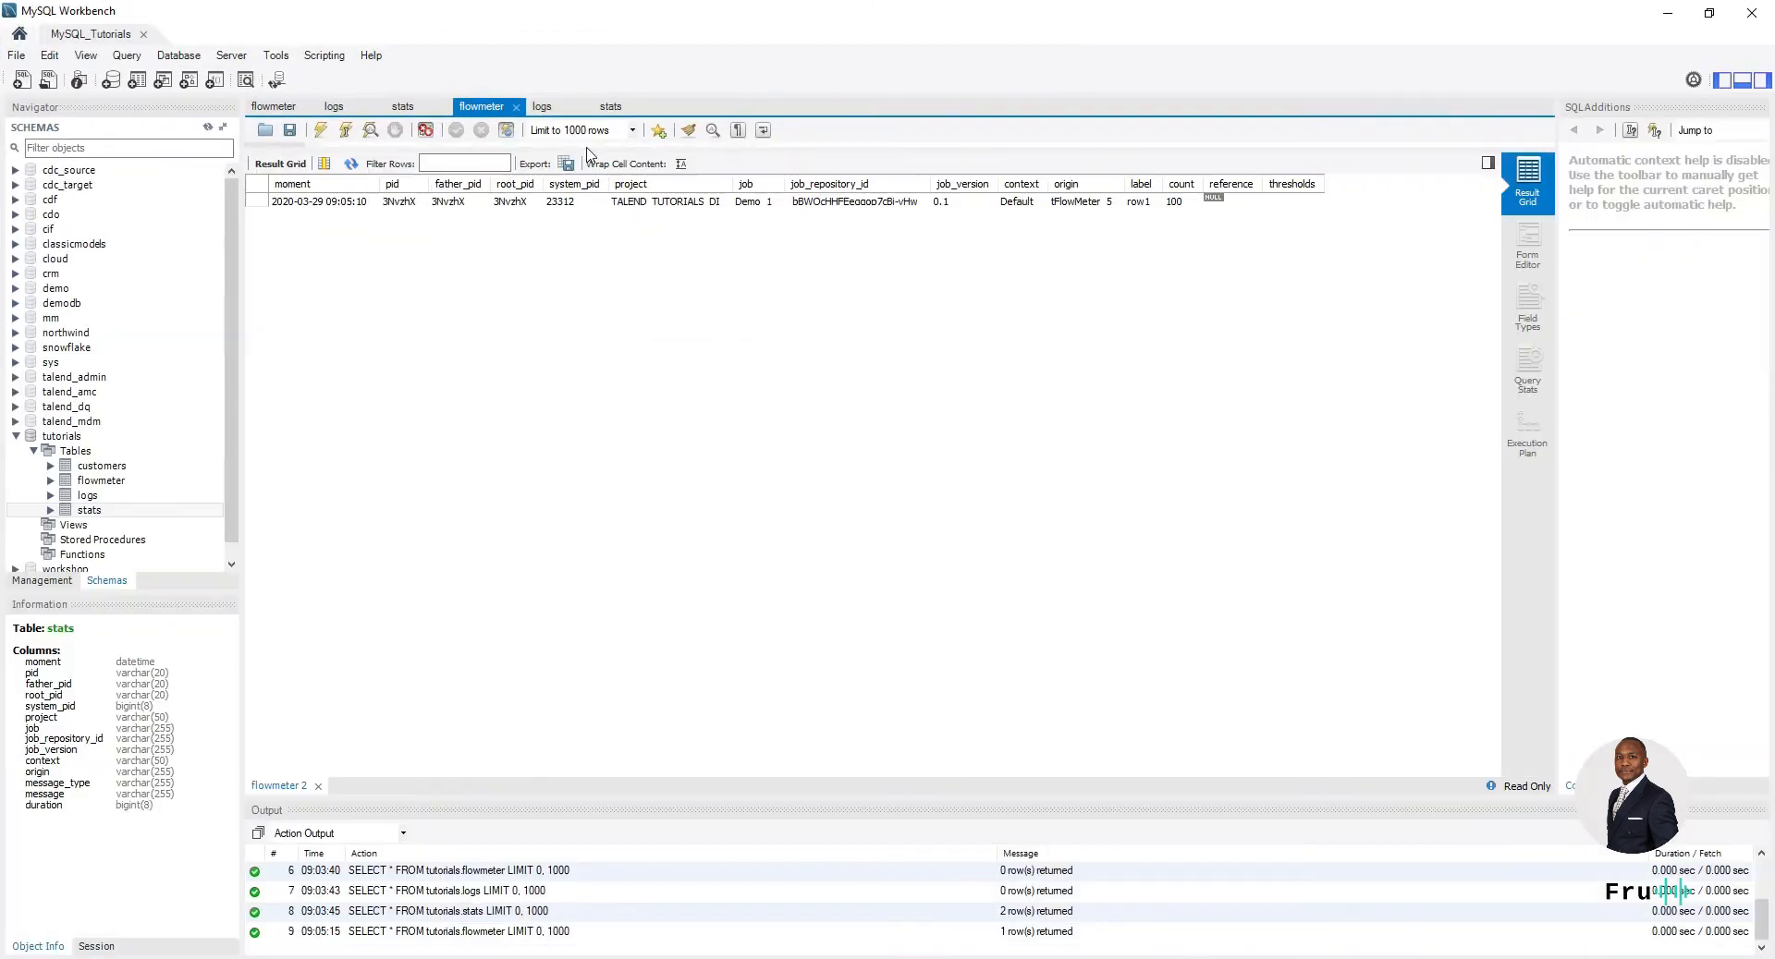
left_click(320, 130)
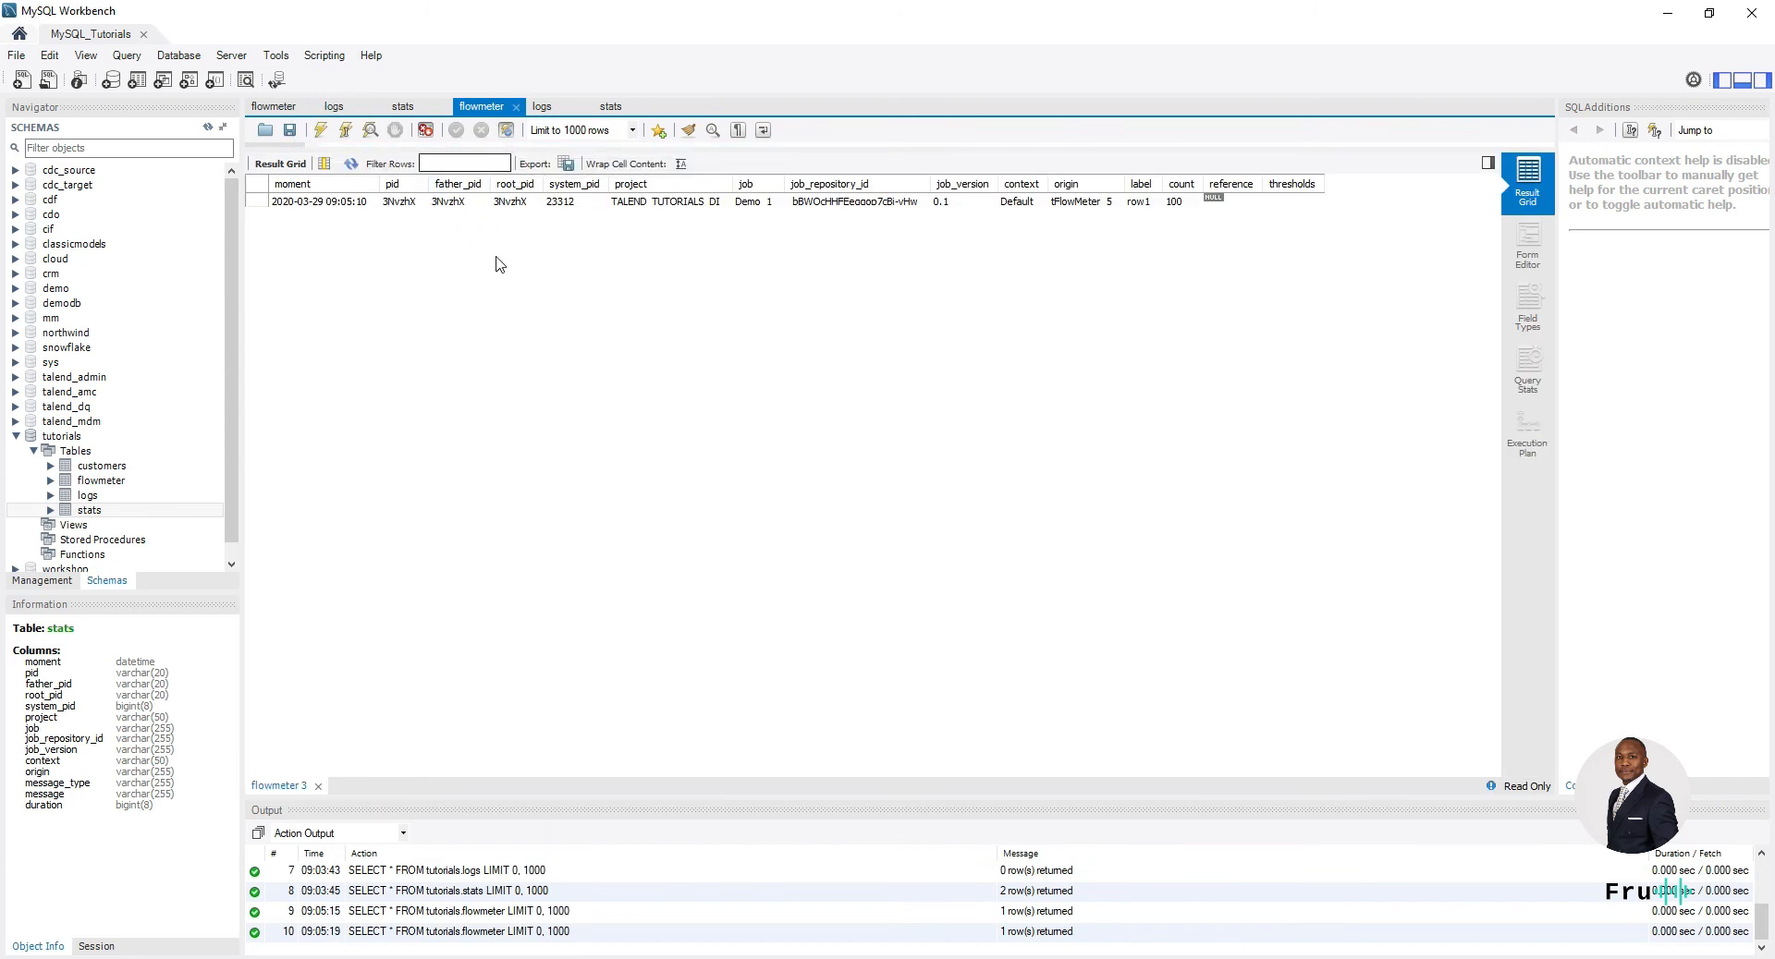
left_click(1190, 203)
- Return to Talend Studio and set the number of rows for tRowGenerator_1 to 10000
left_click_drag(1115, 14, 1774, 20)
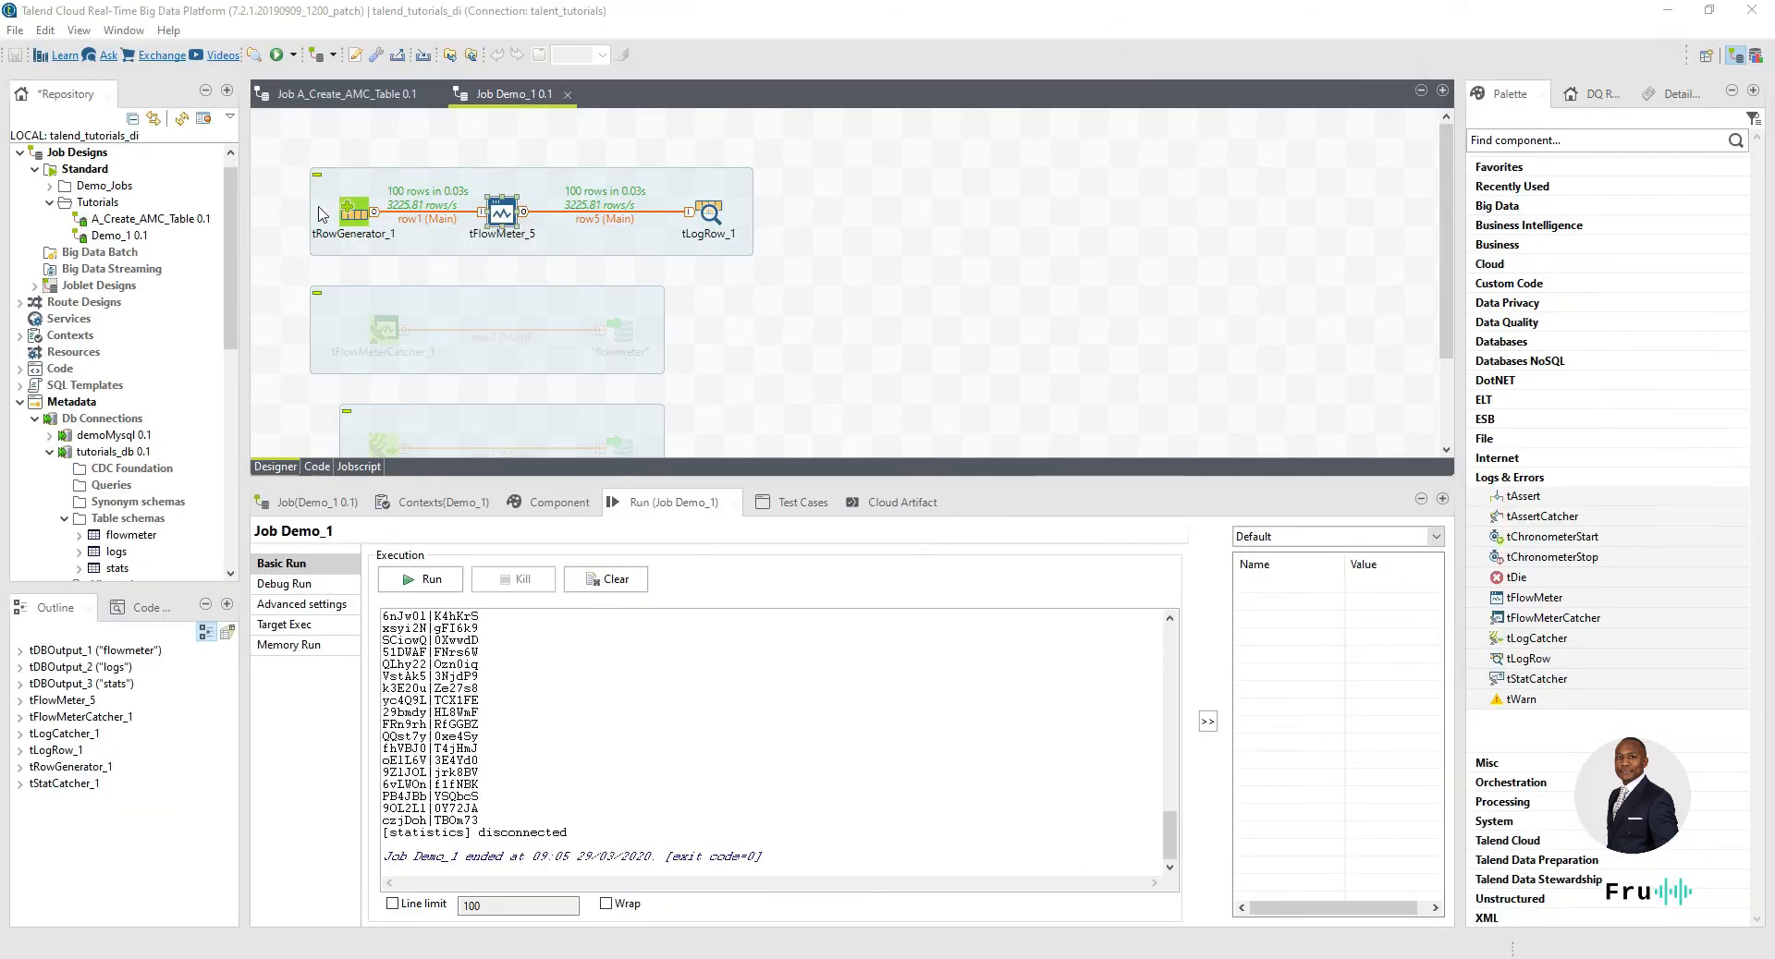
double_click(349, 217)
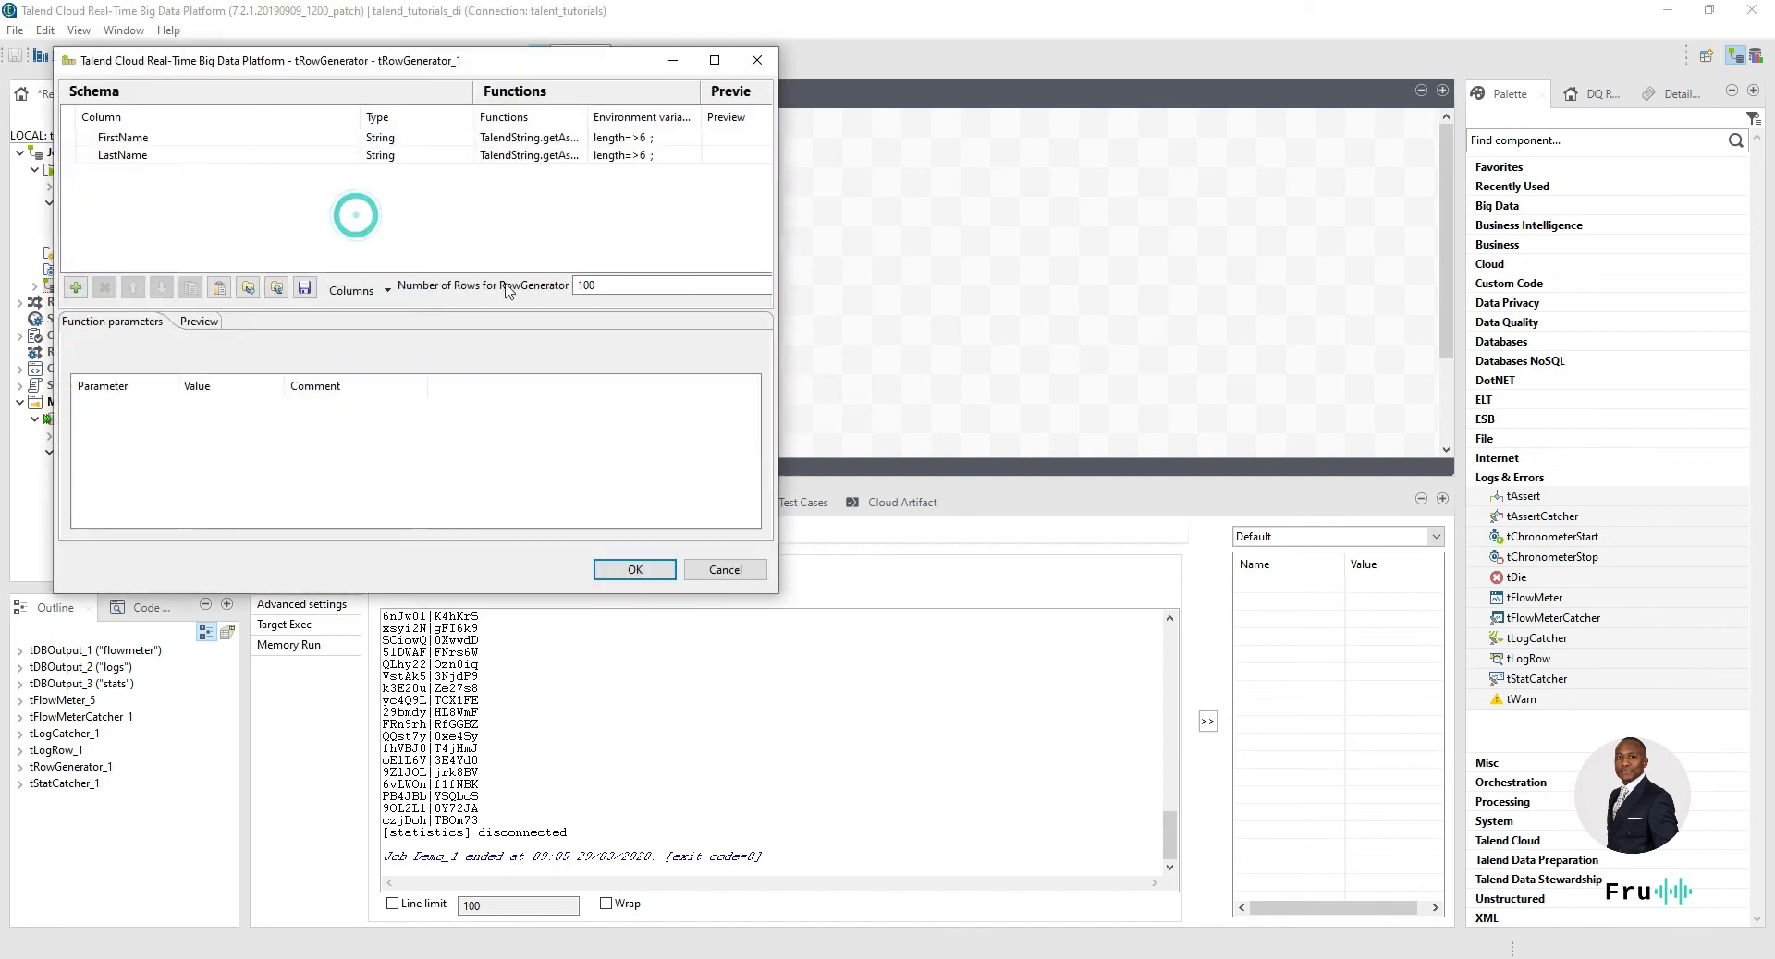
double_click(646, 285)
type("14")
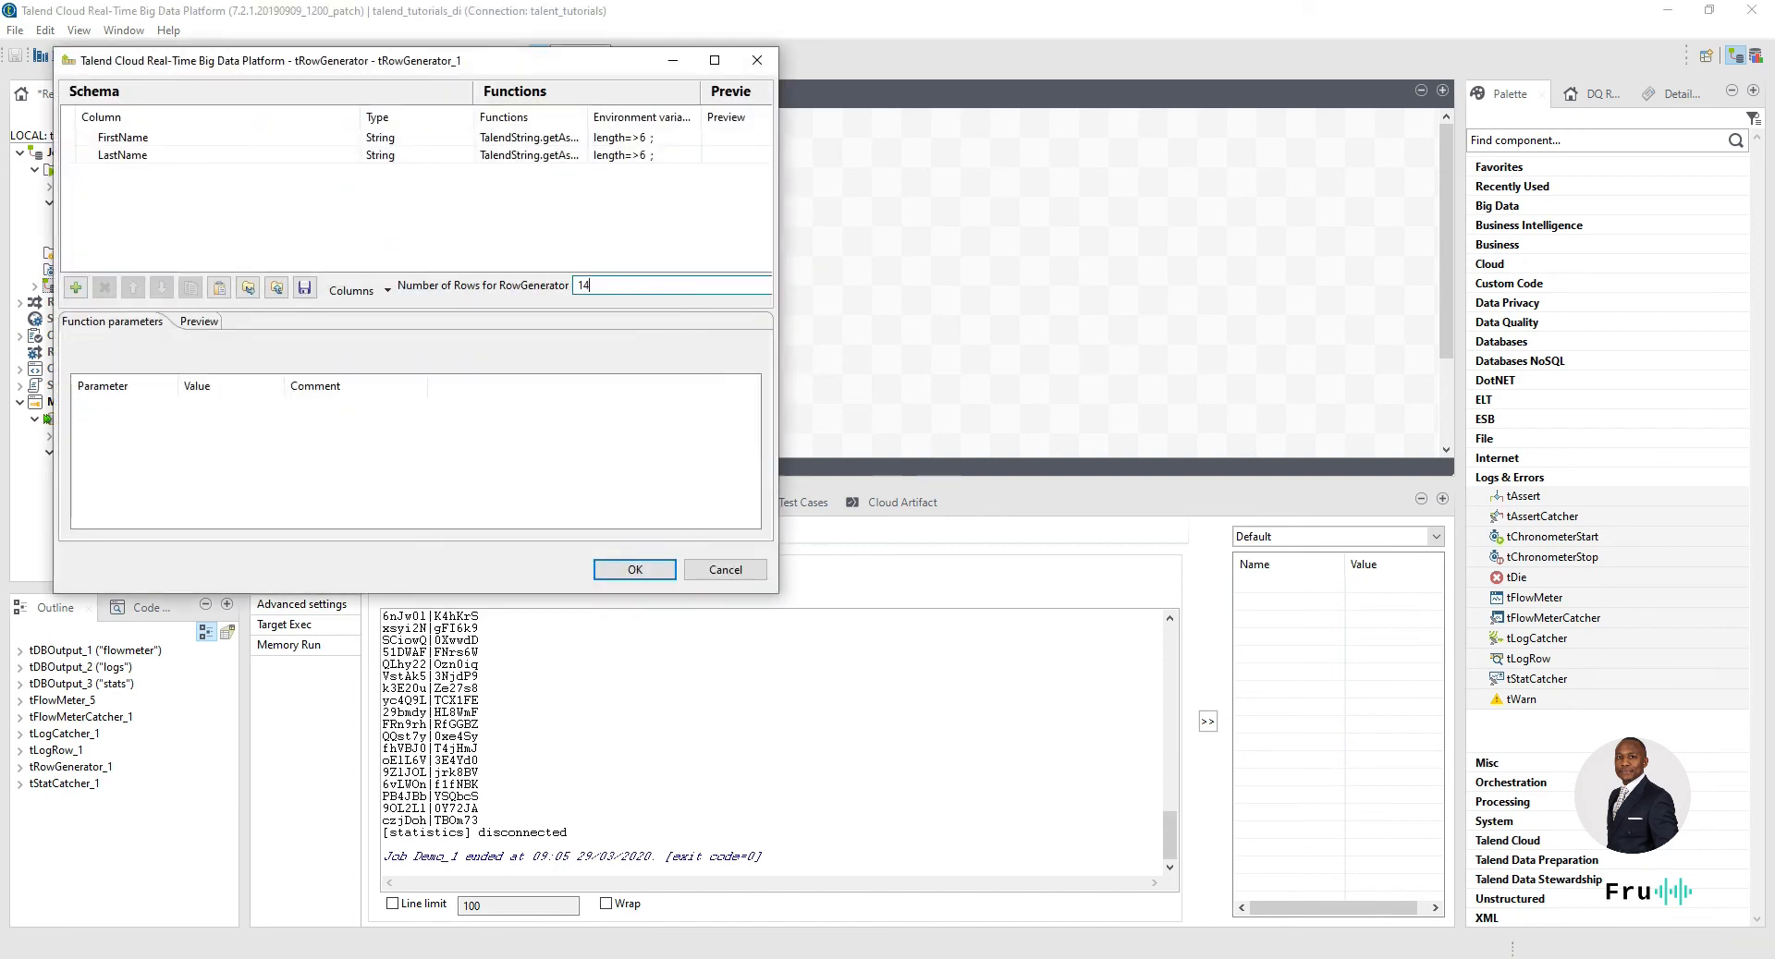
type("0000")
left_click(634, 570)
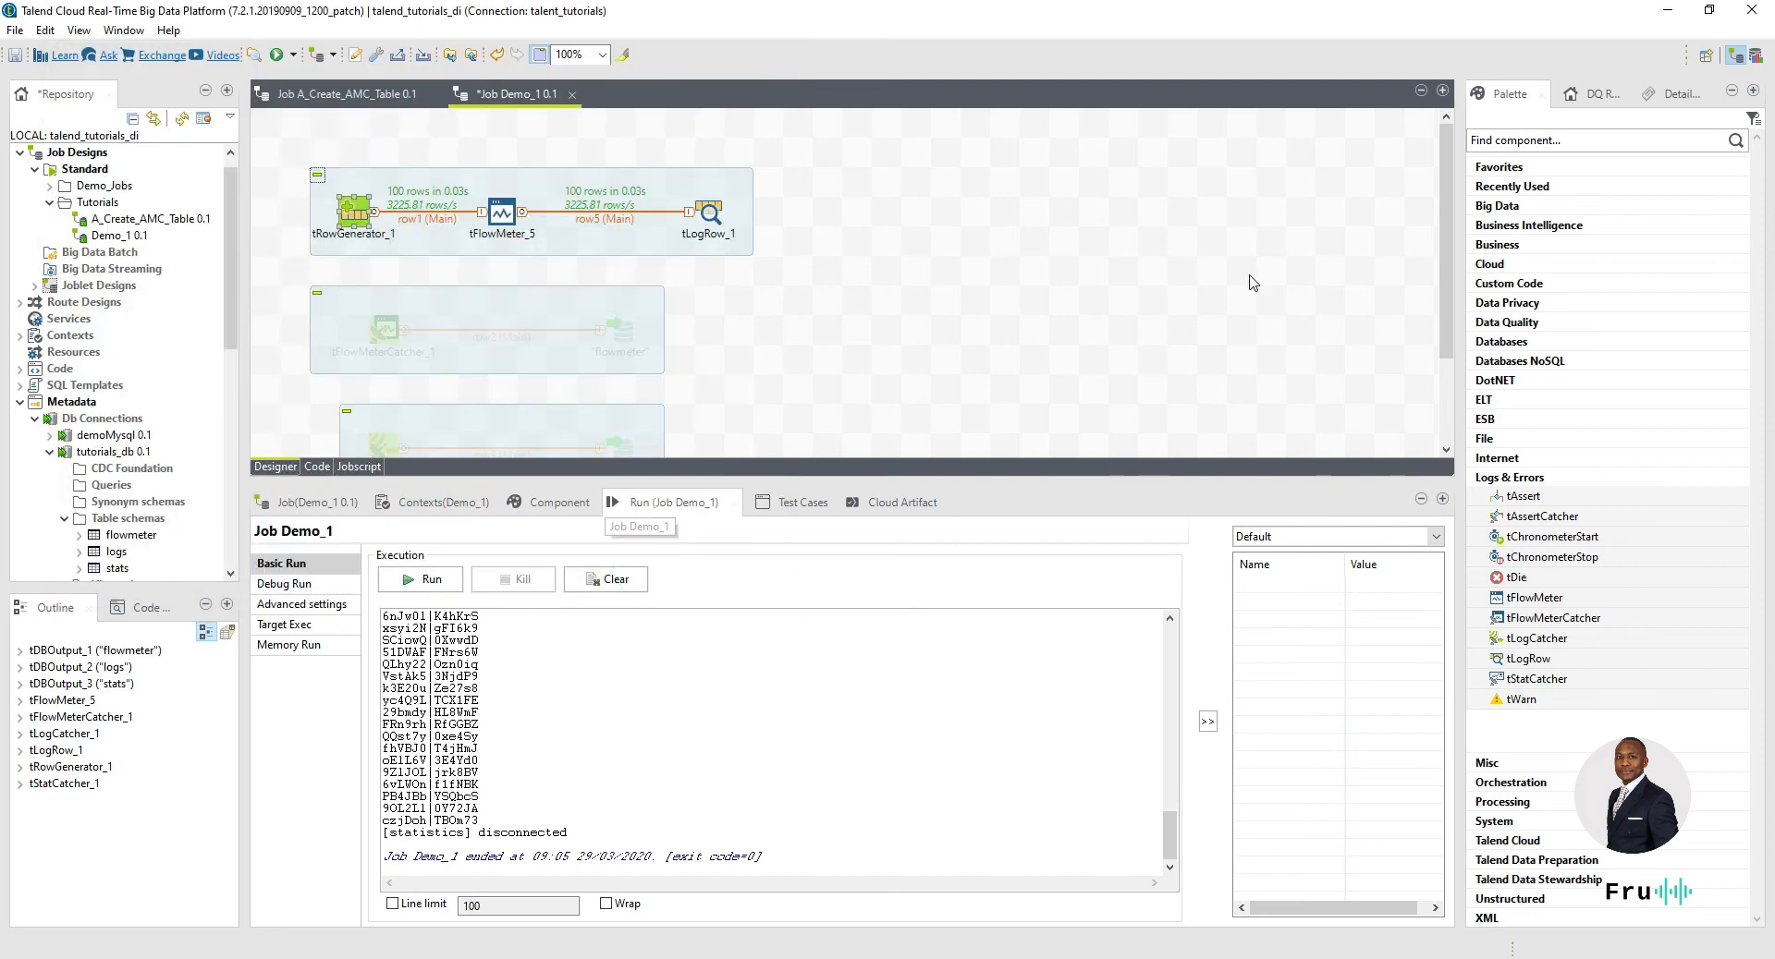
- Run job Demo_1 with the new row count and switch to MySQL Workbench
key("alt+Tab")
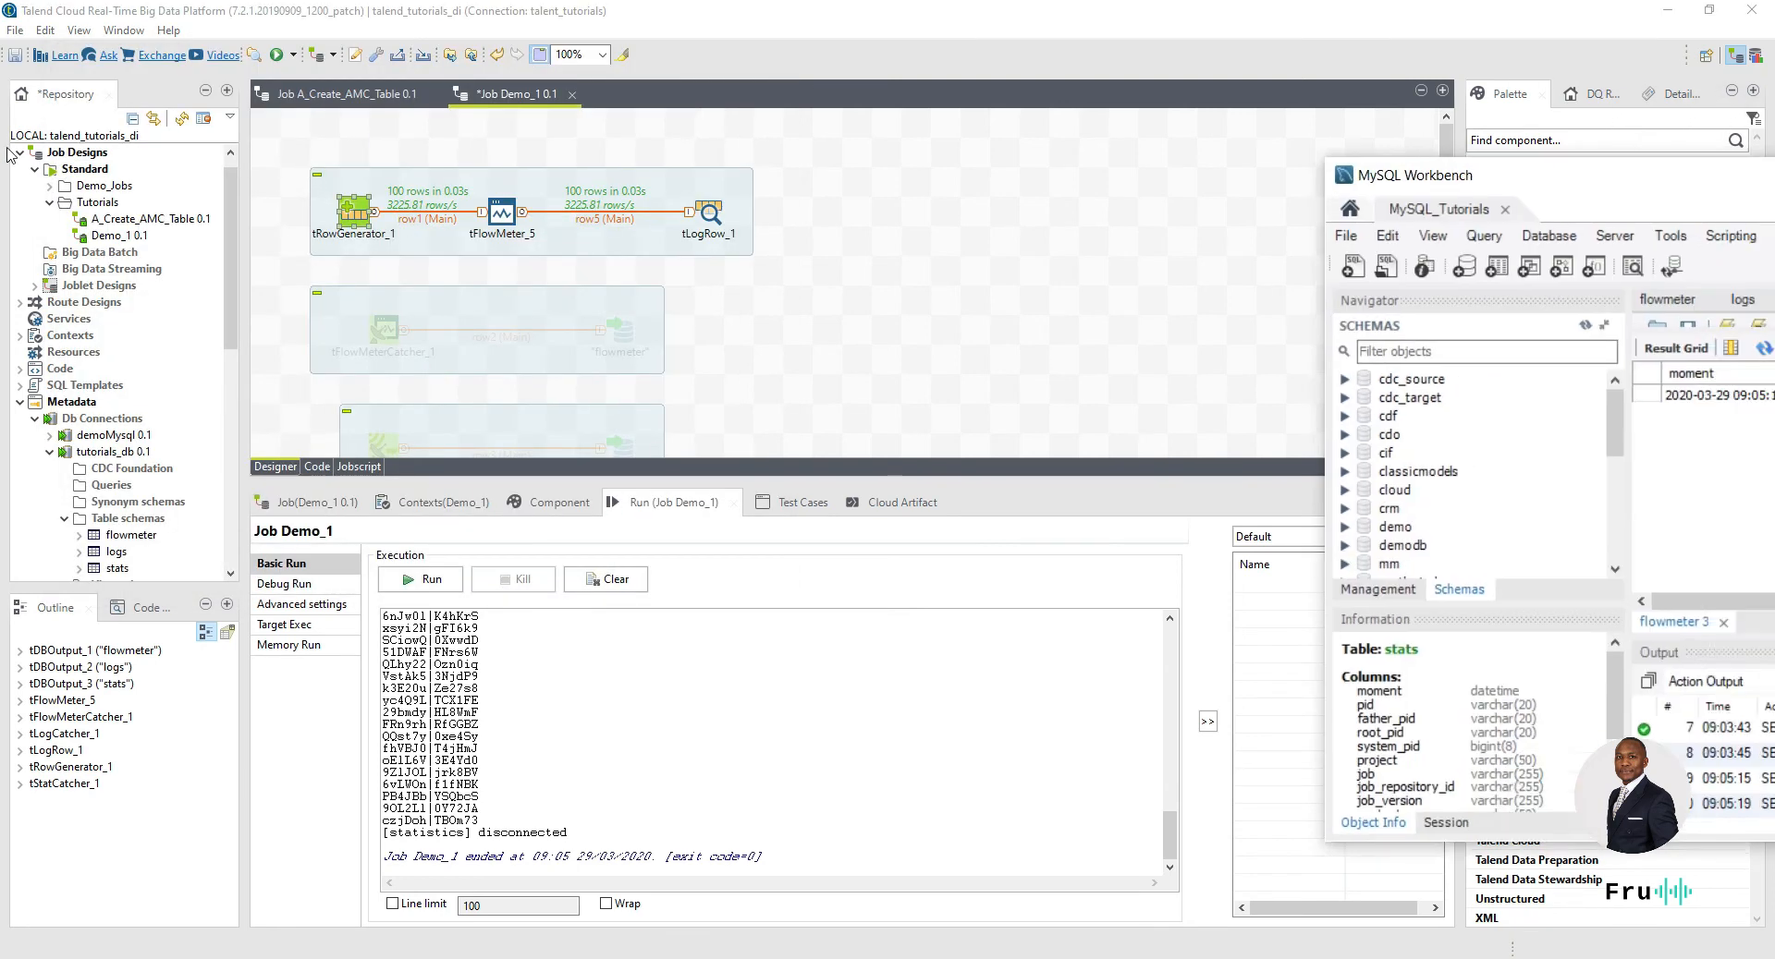
left_click(392, 582)
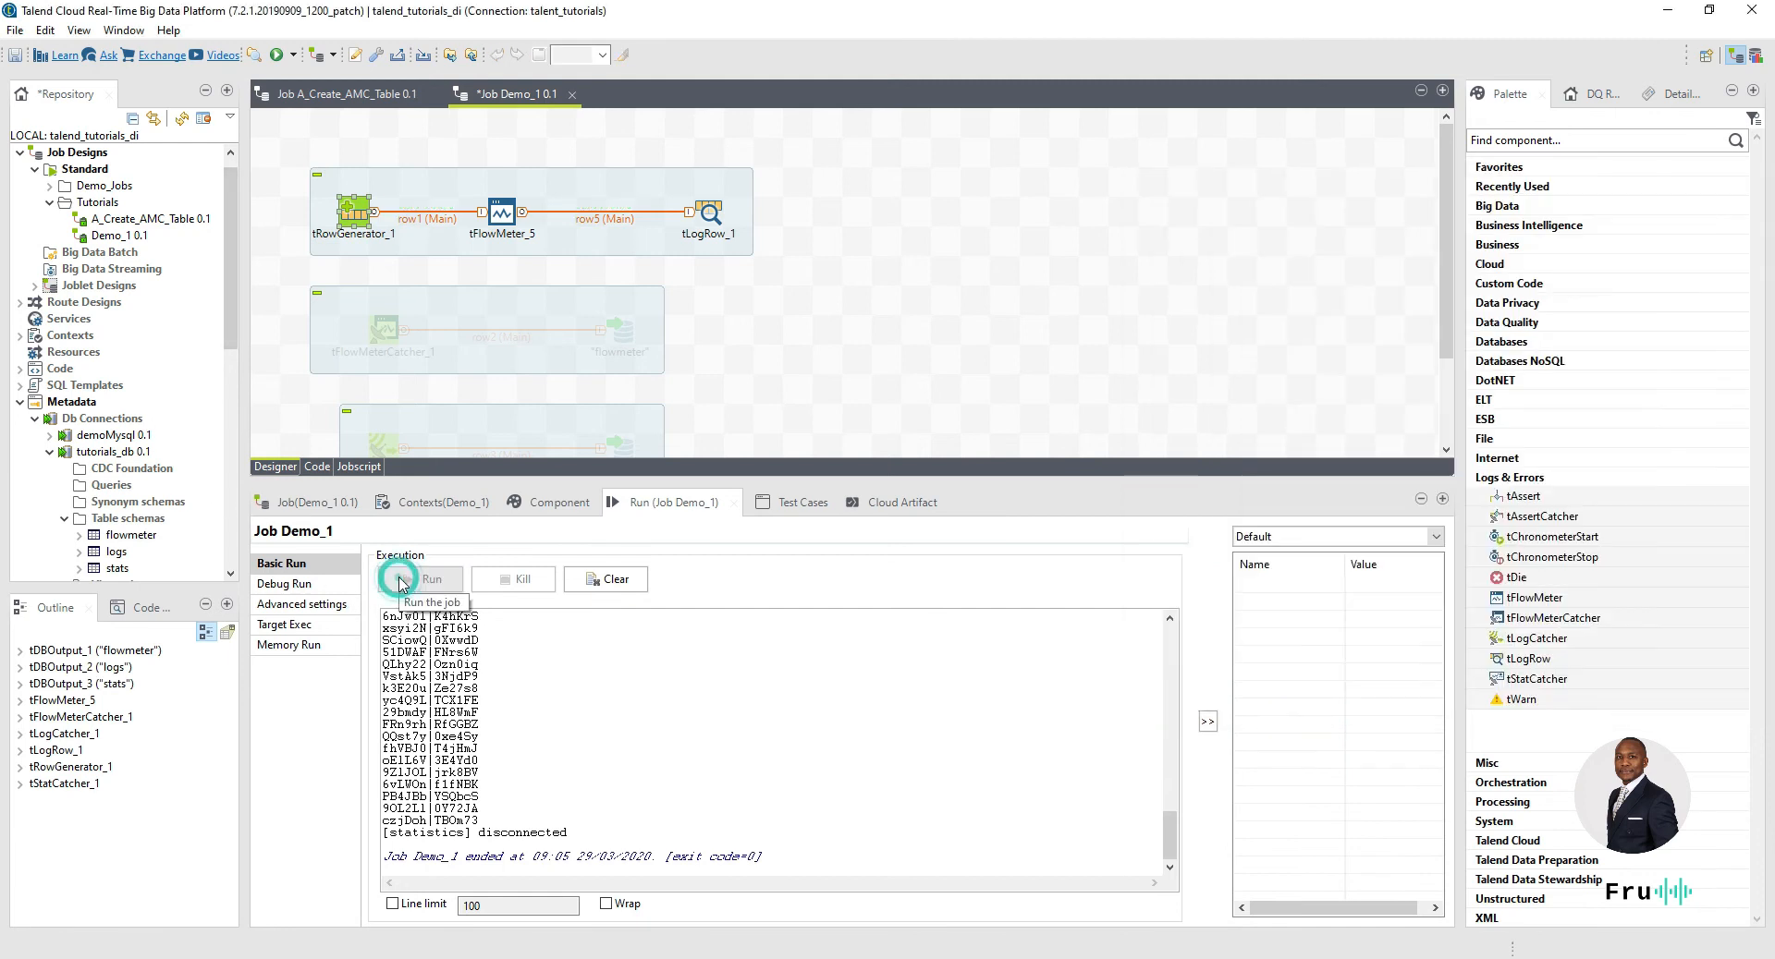
left_click_drag(1774, 208, 1164, 306)
left_click(1343, 287)
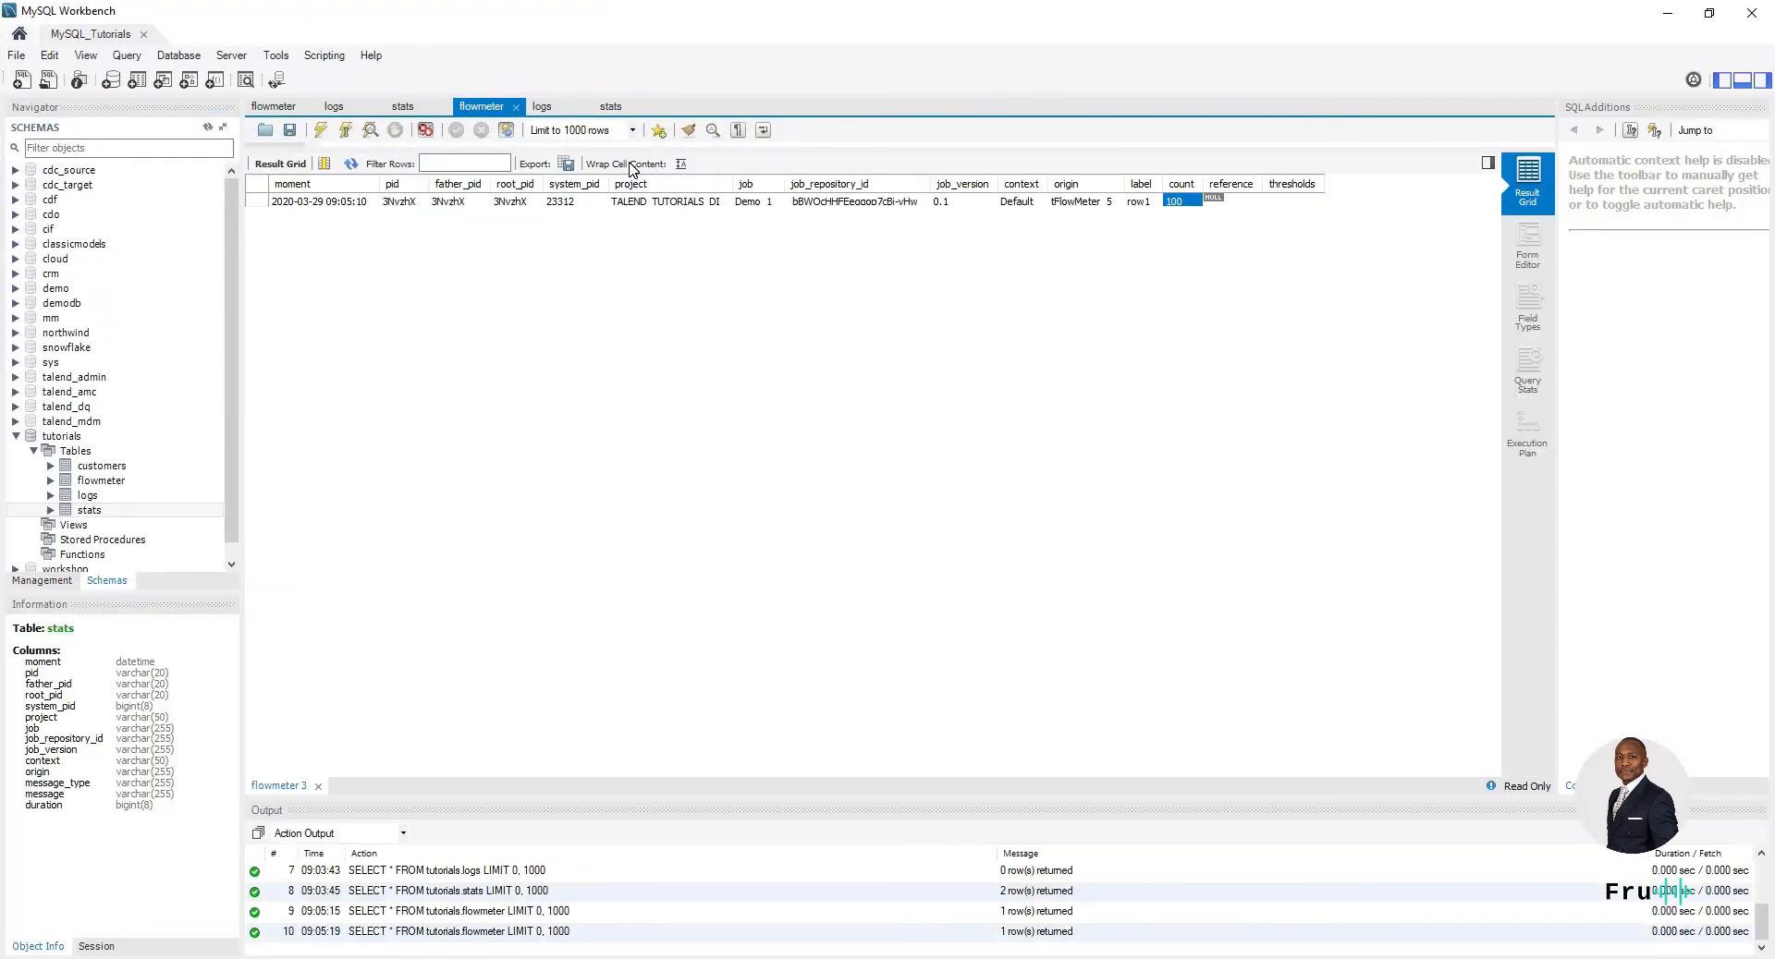
- Re-run the flowmeter and logs queries to check their rows, and return to Talend Studio
left_click_drag(635, 148, 626, 228)
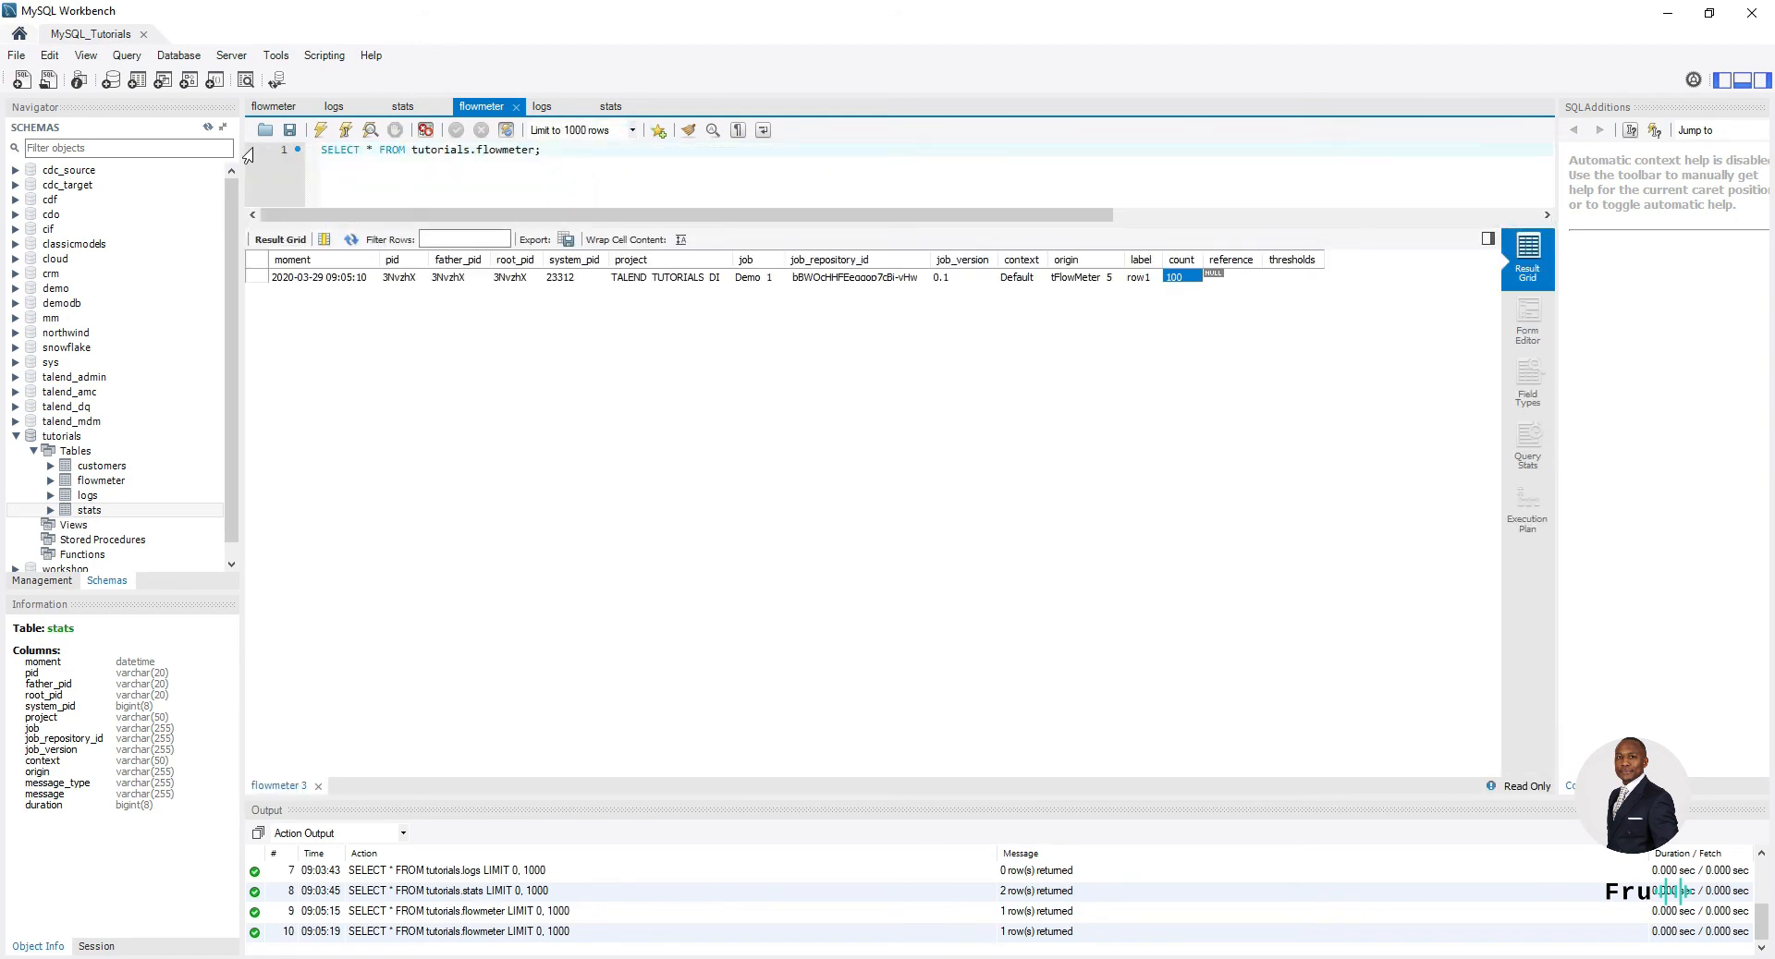
left_click(319, 130)
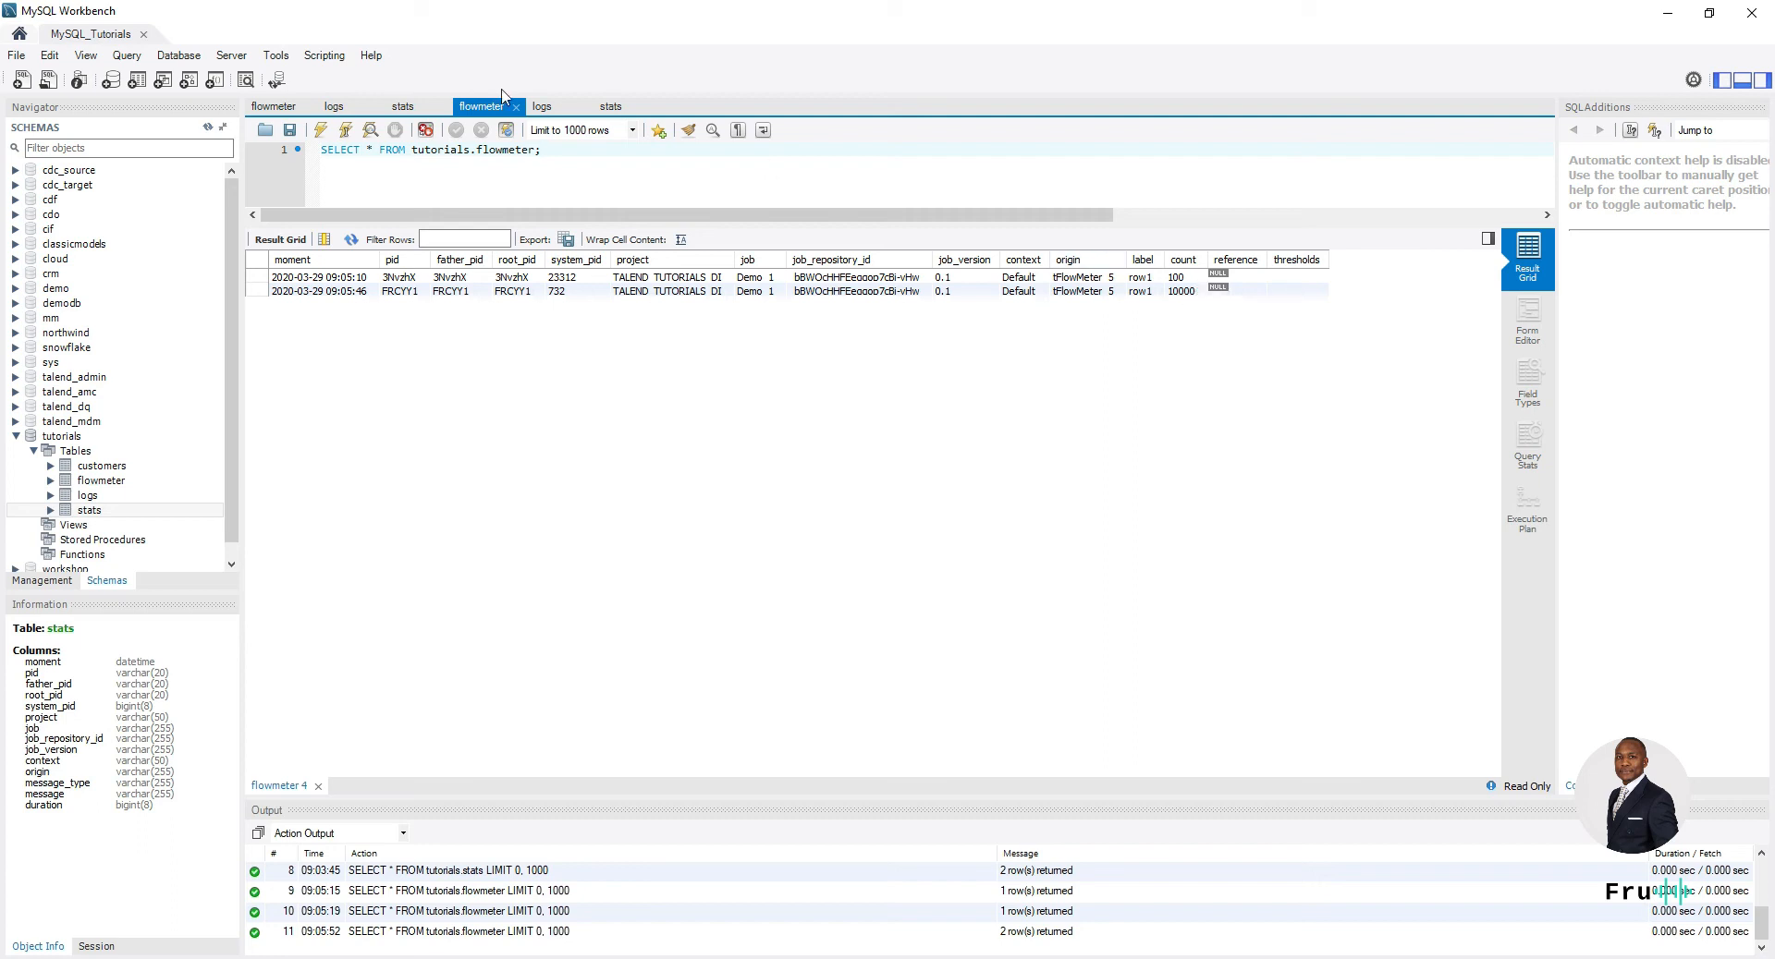
left_click(543, 106)
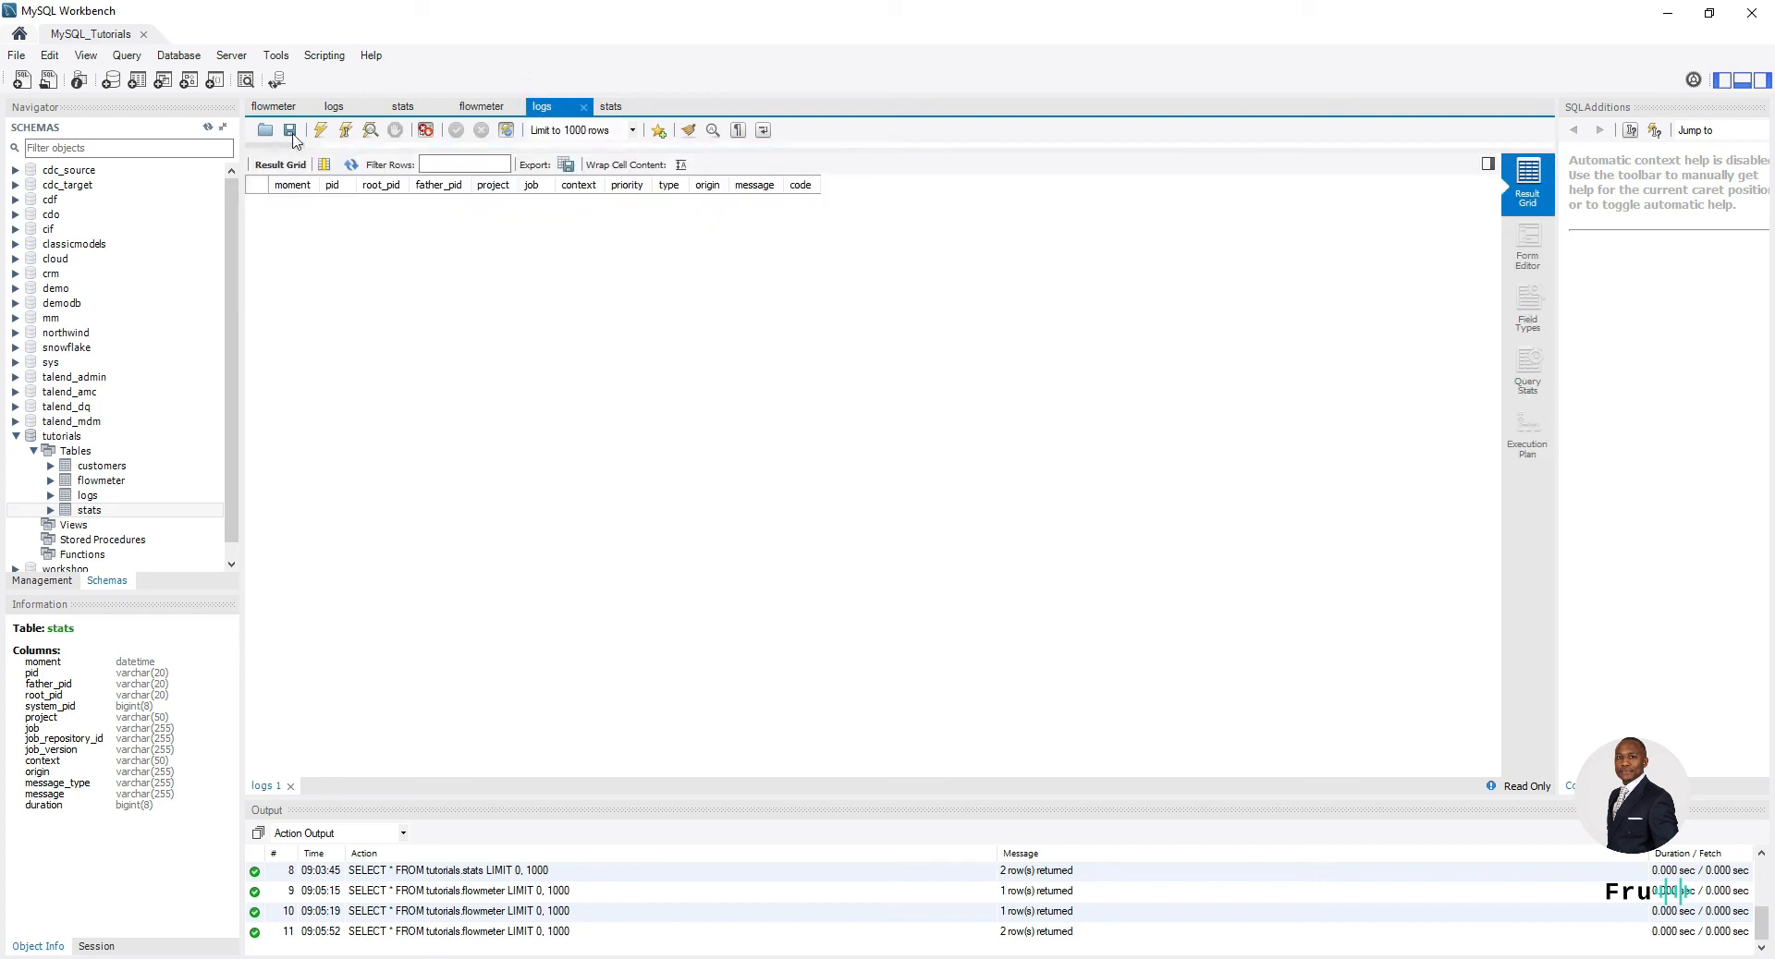
left_click(320, 129)
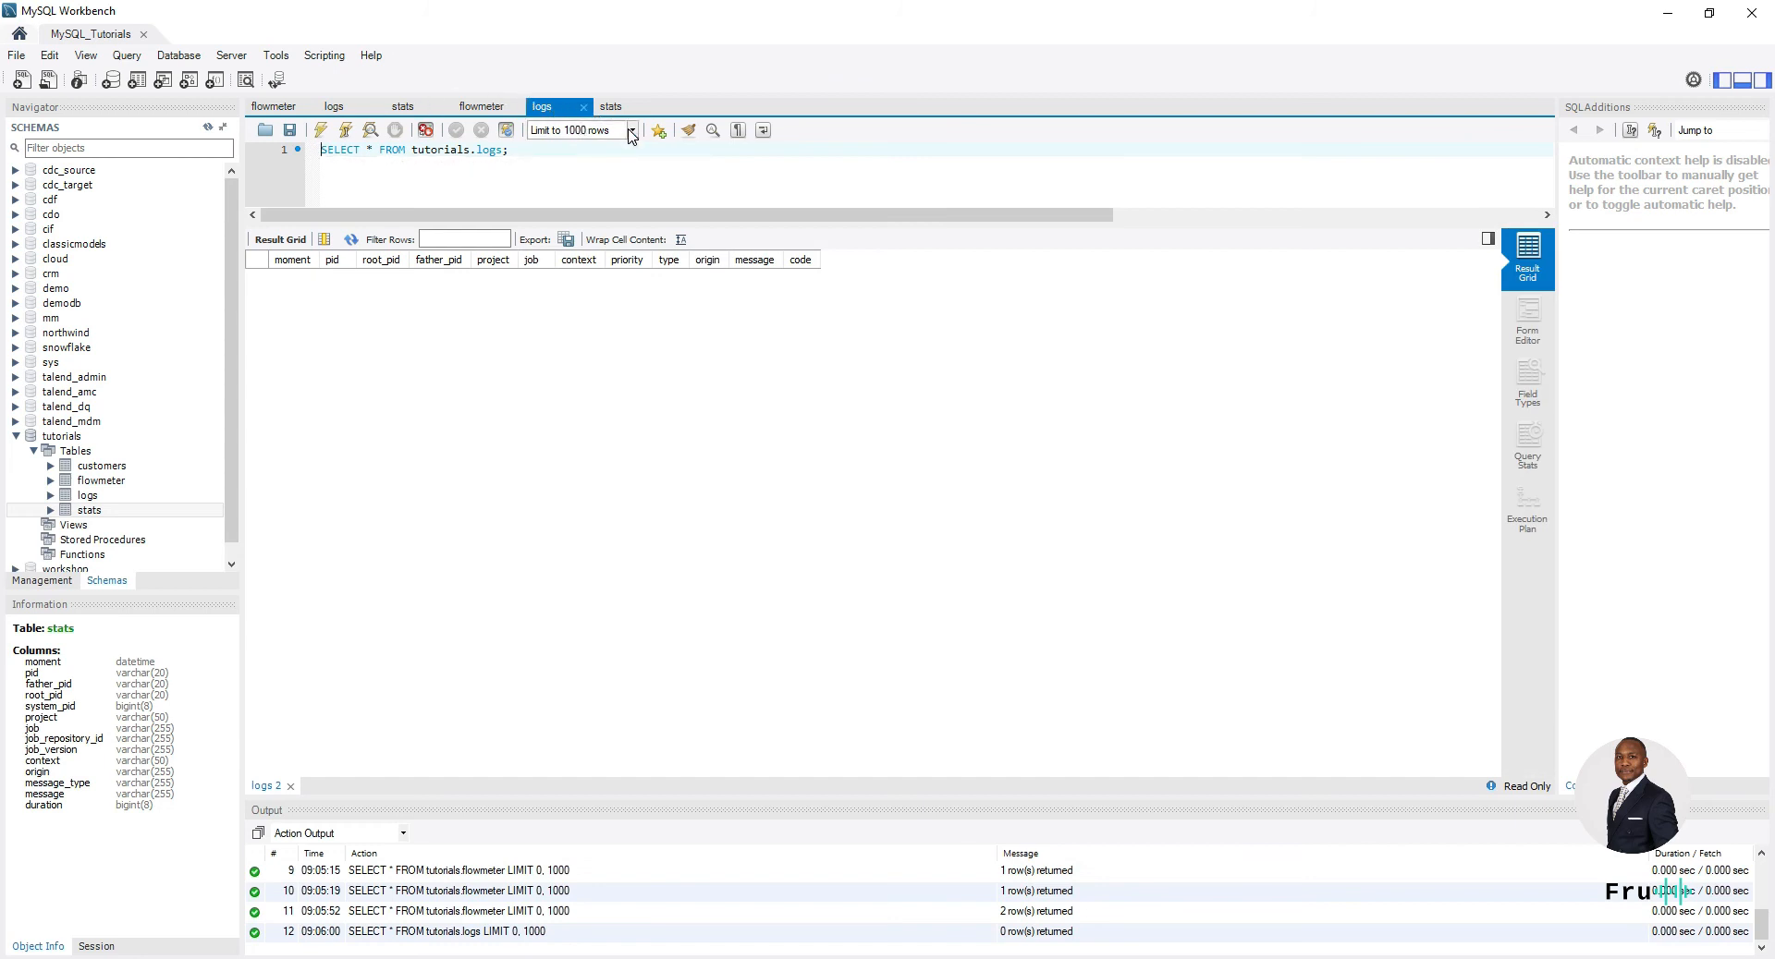
left_click_drag(687, 17, 1774, 20)
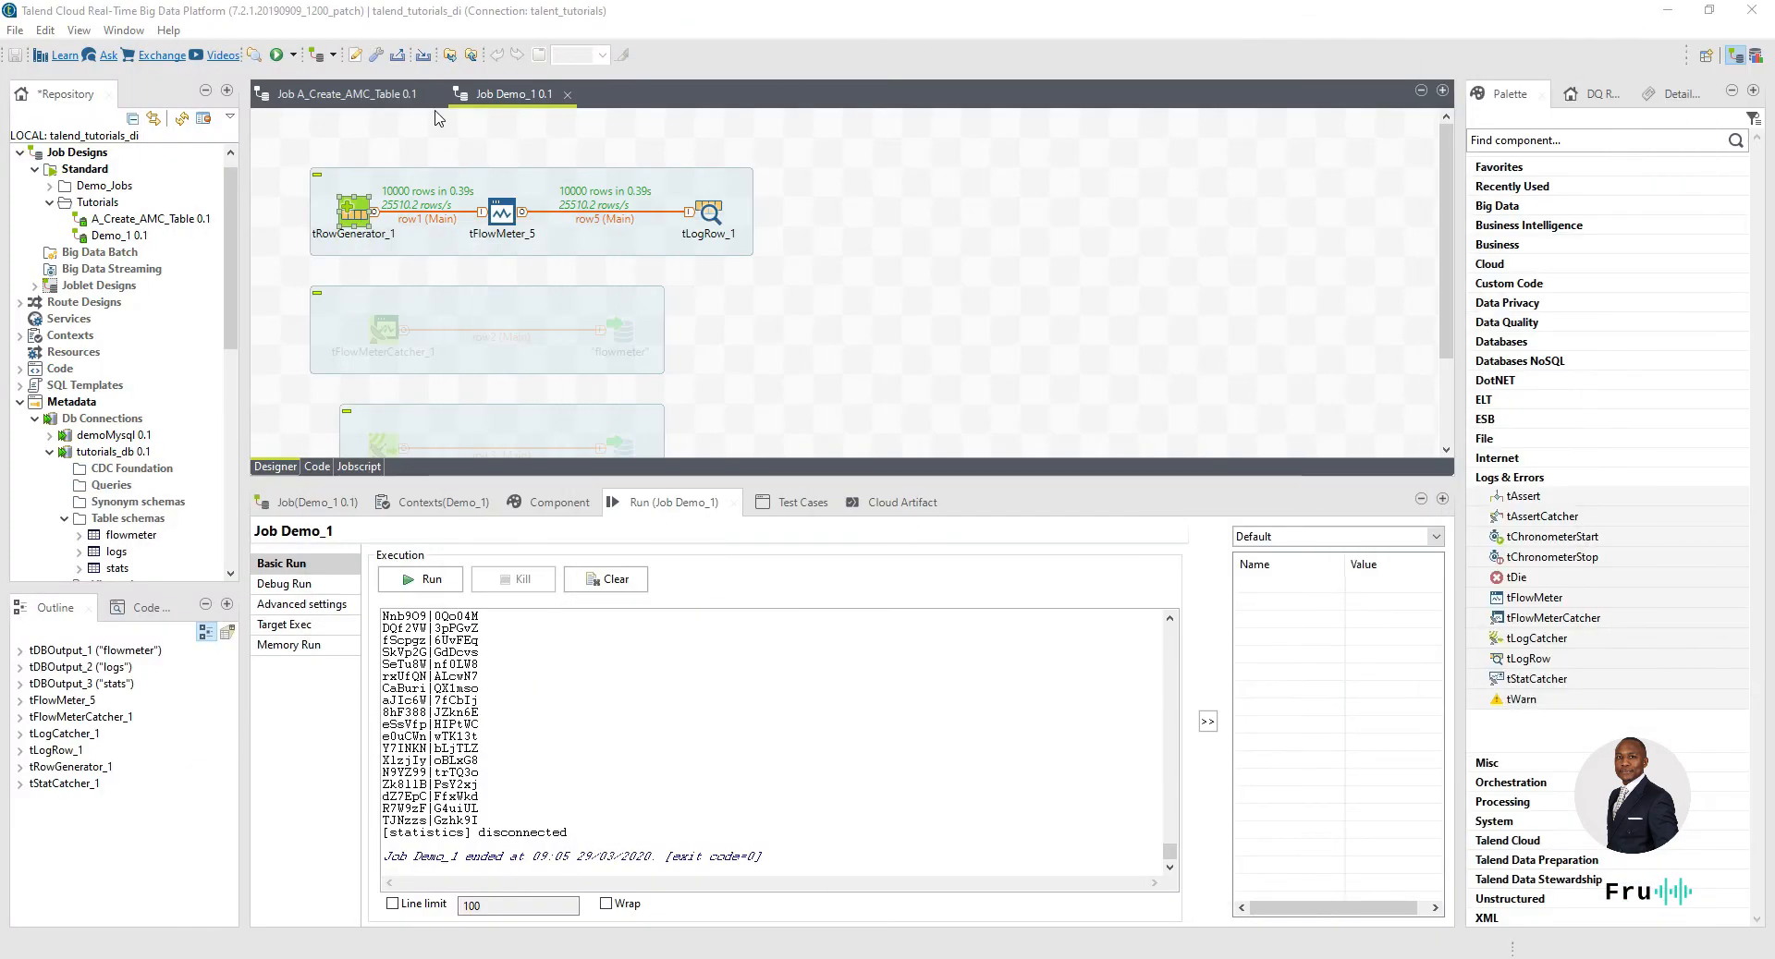
double_click(354, 211)
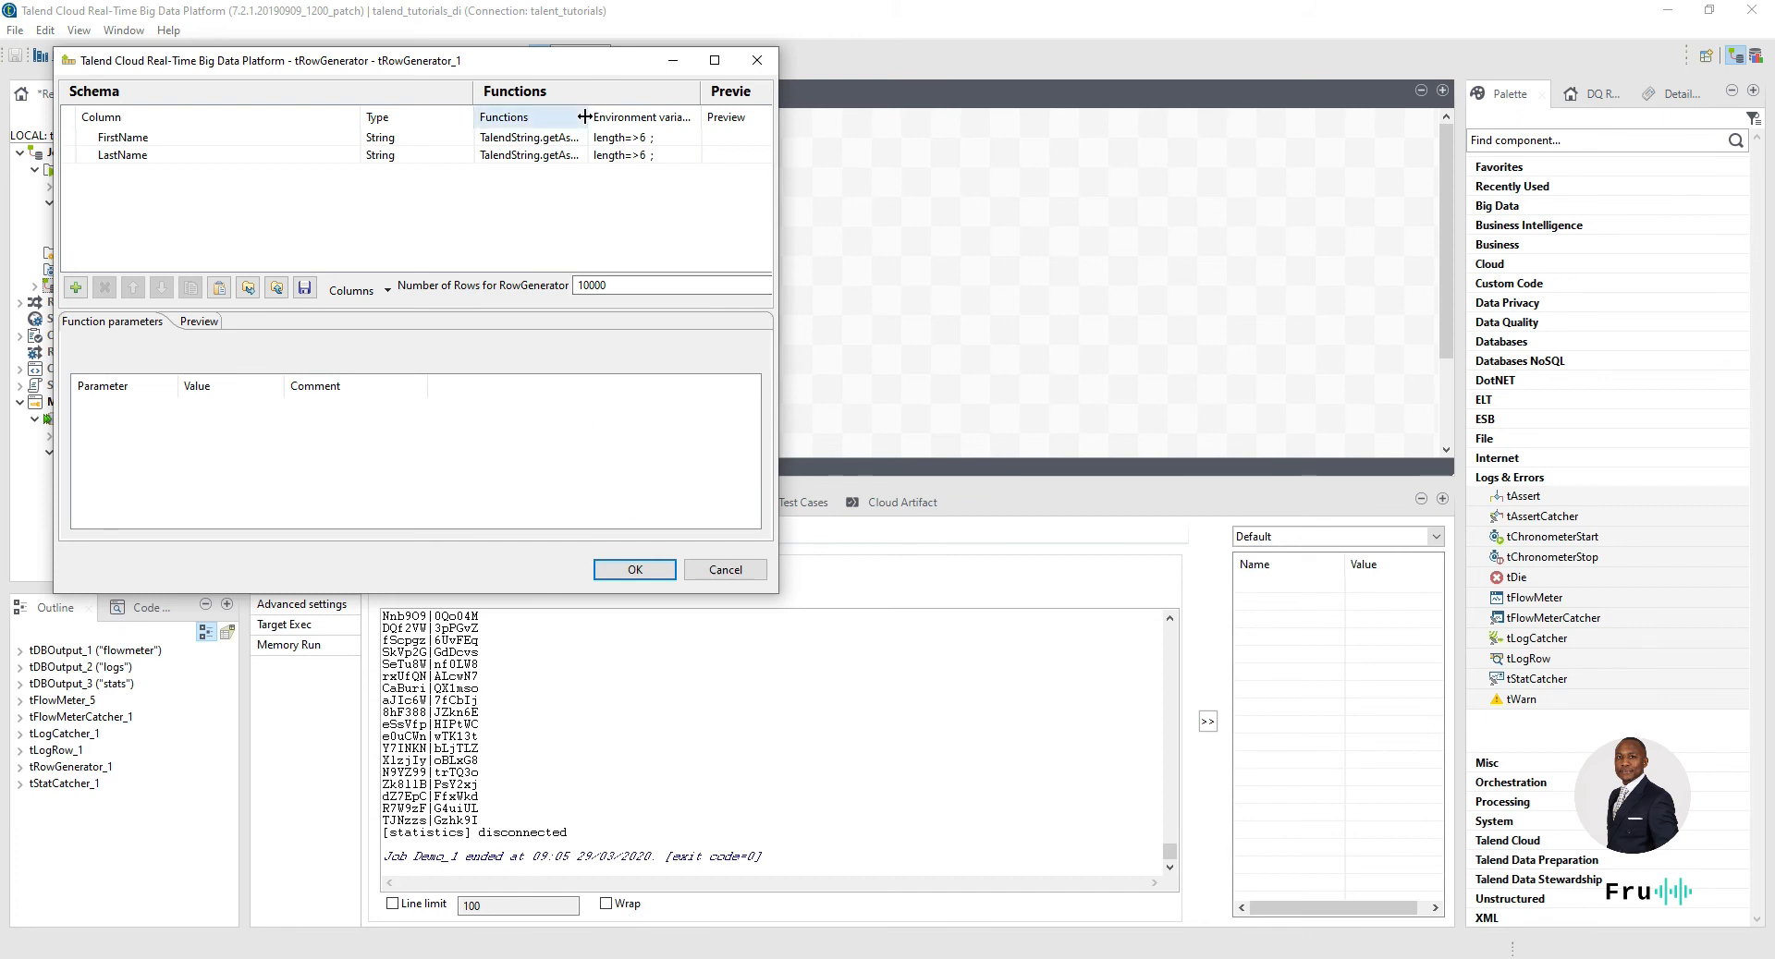
left_click_drag(584, 116, 625, 116)
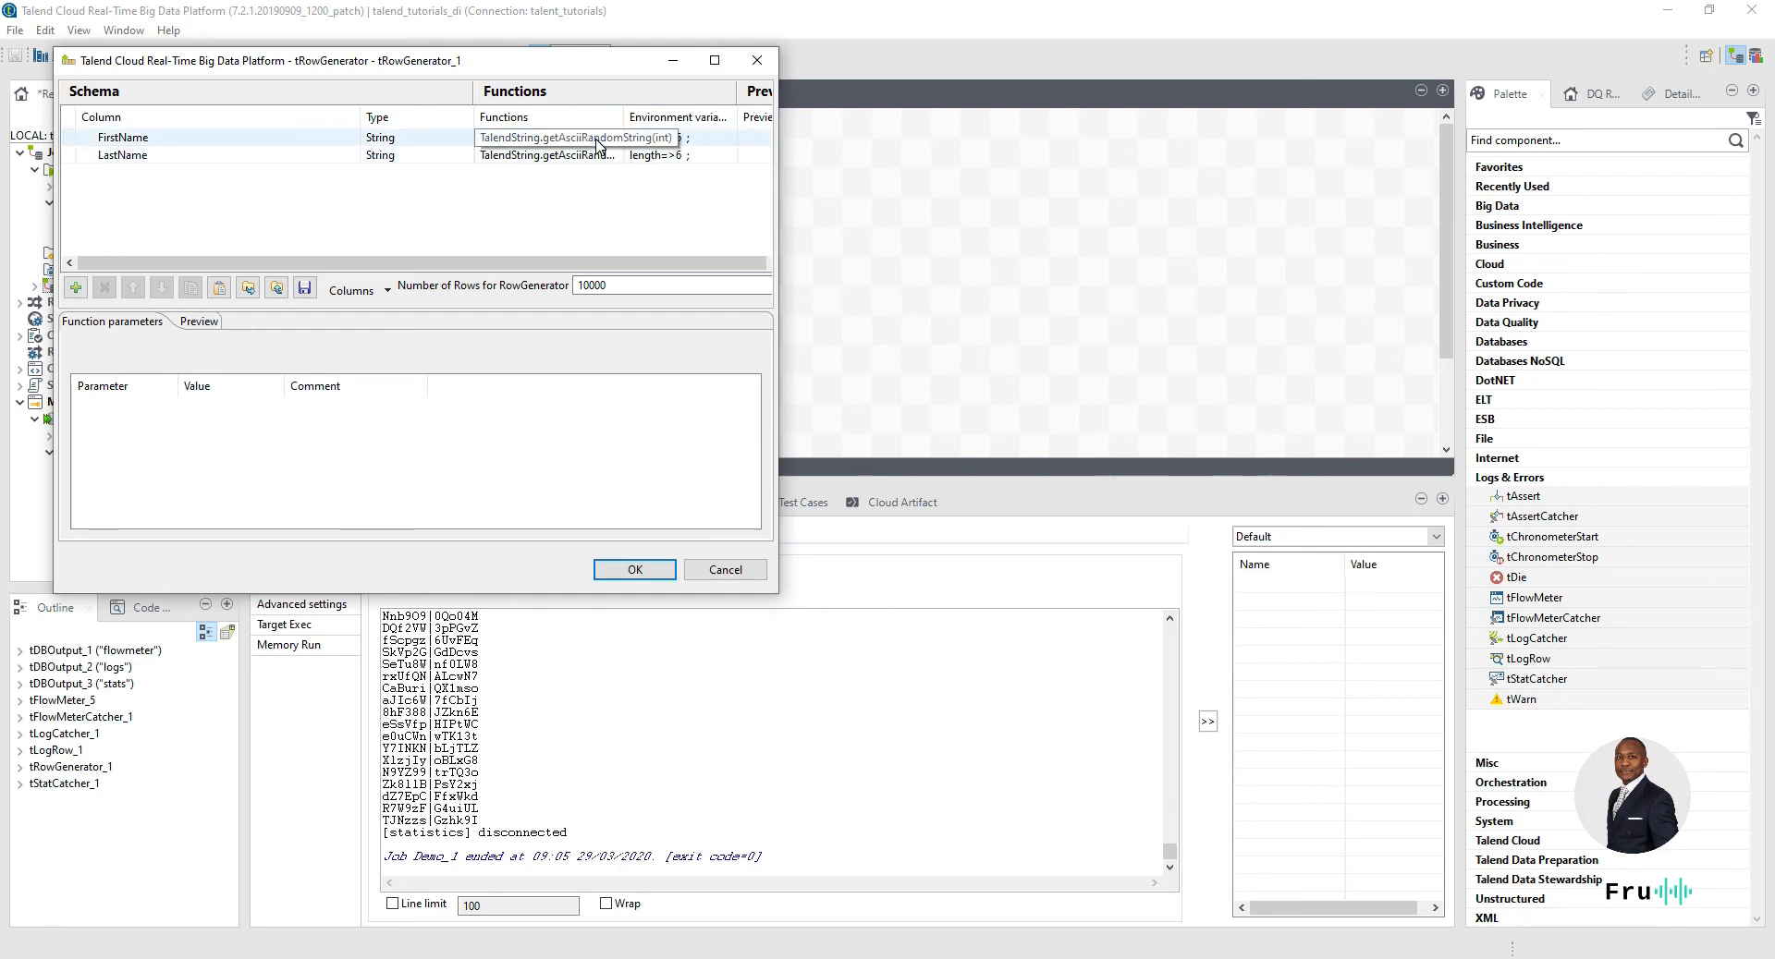
left_click(577, 139)
left_click(615, 137)
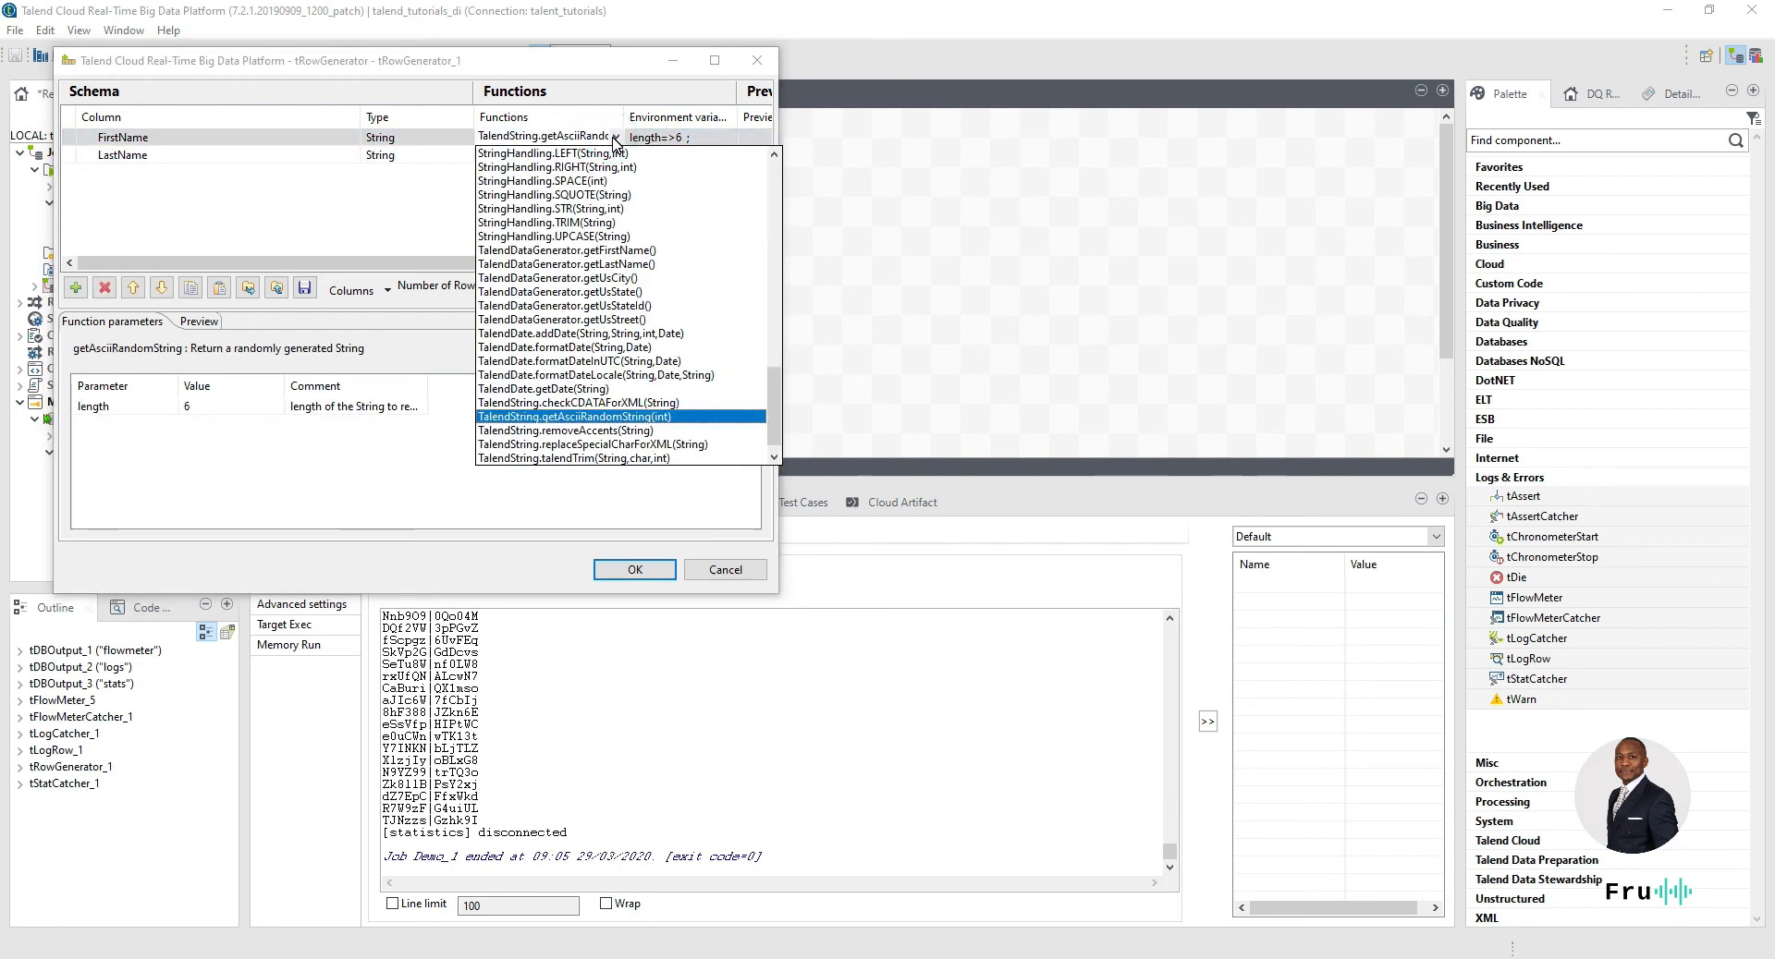
scroll(614, 141, "up", 5)
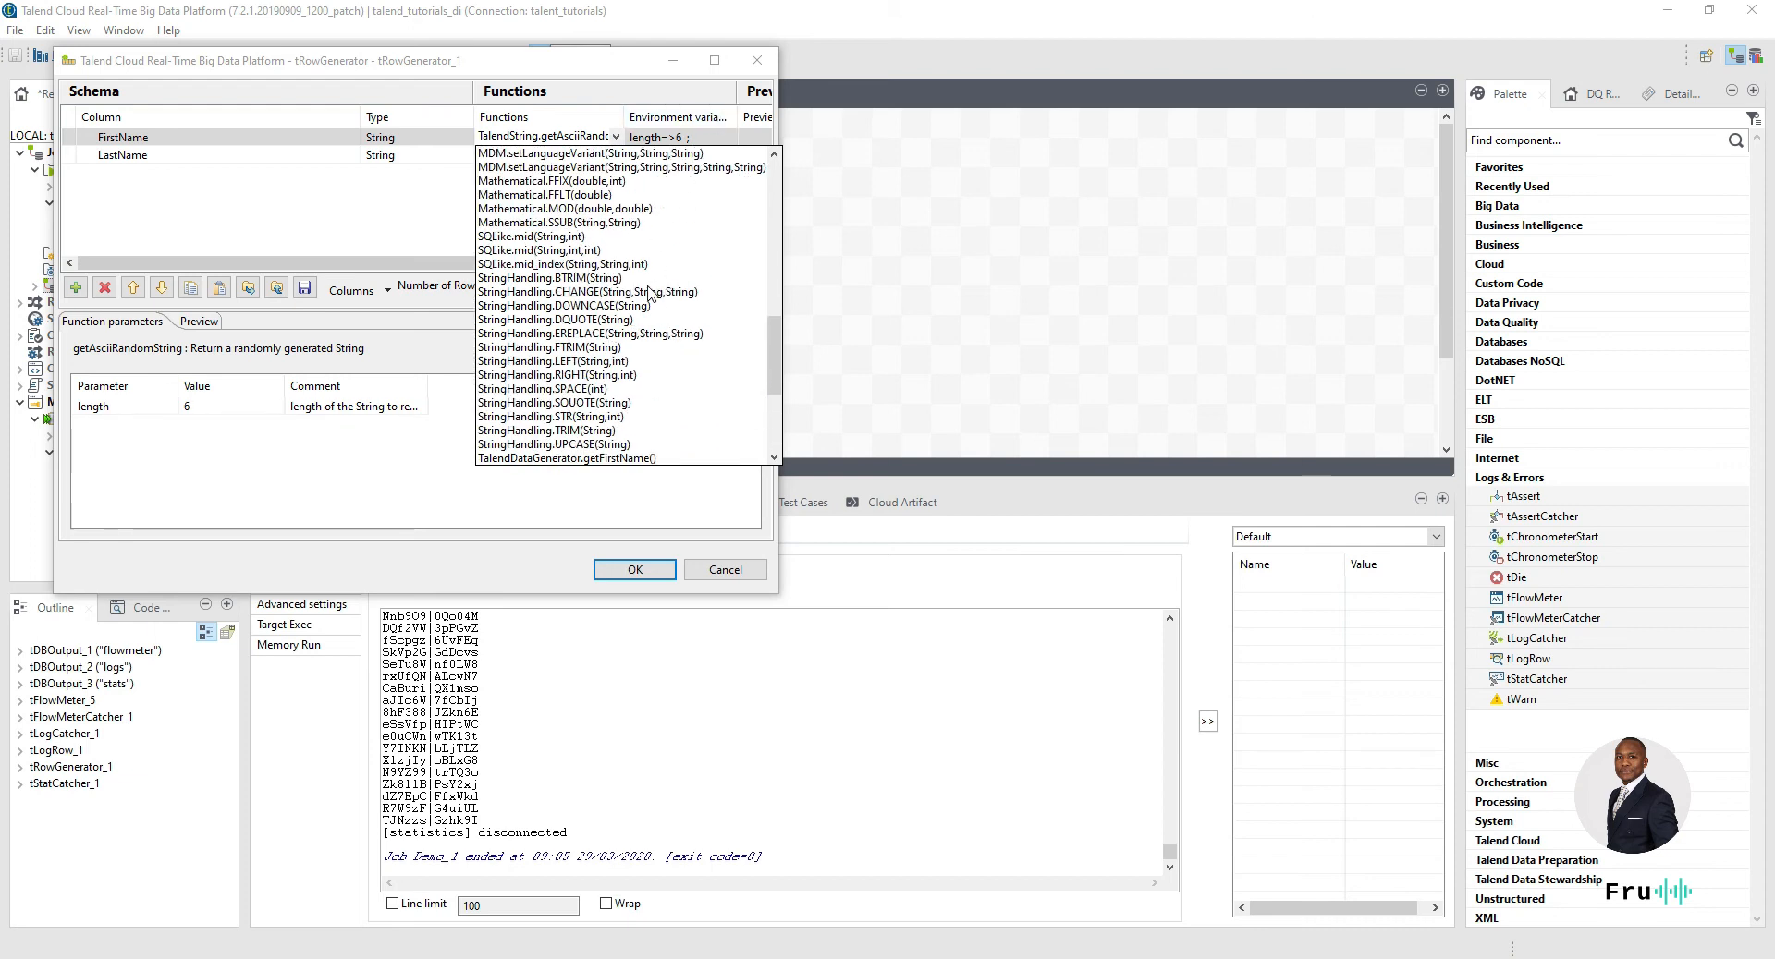
scroll(644, 292, "up", 10)
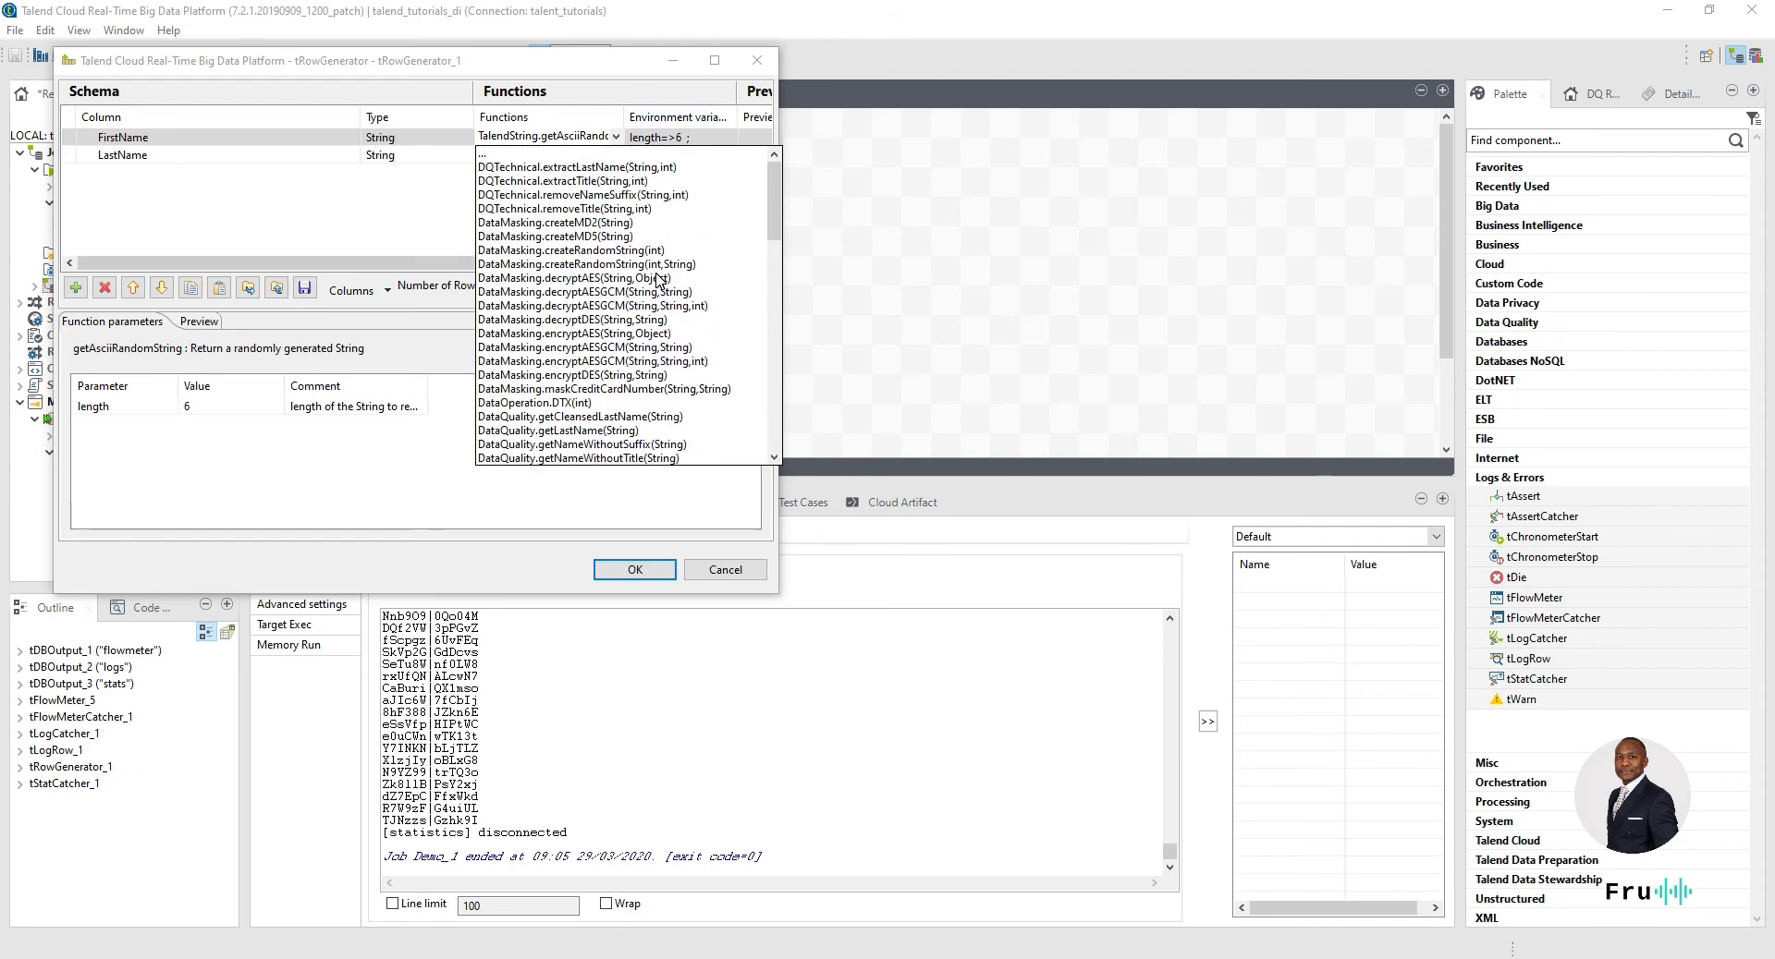
scroll(658, 277, "down", 15)
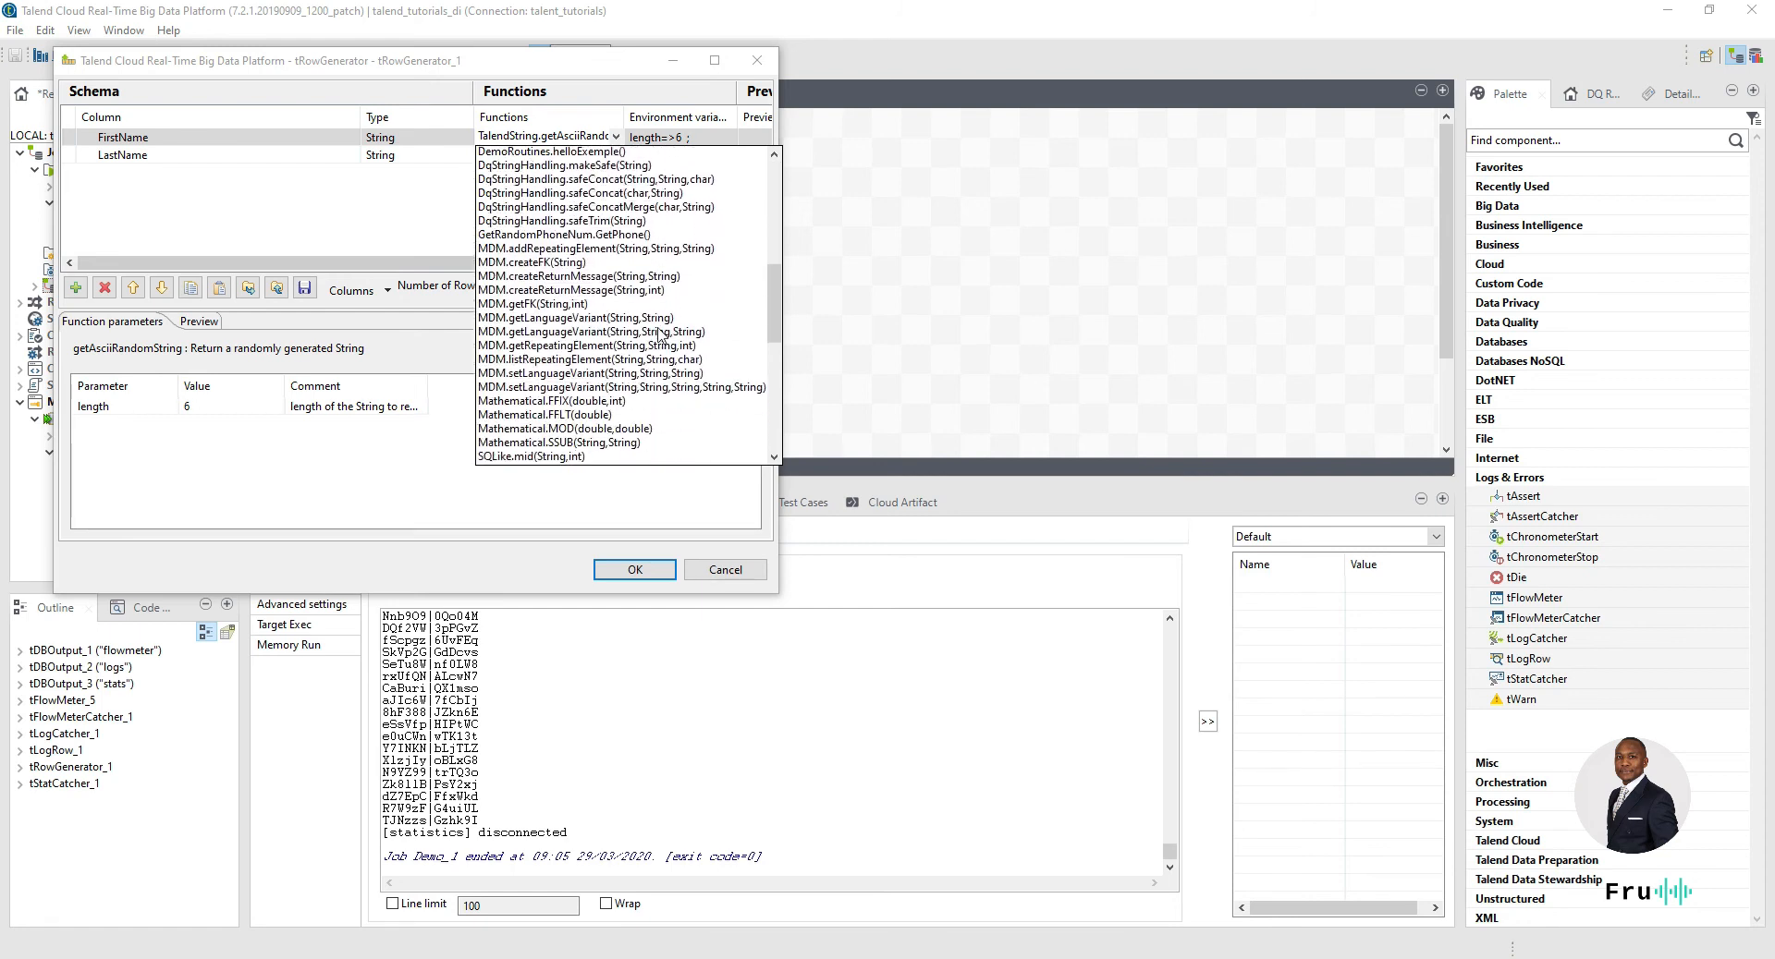
scroll(658, 333, "down", 6)
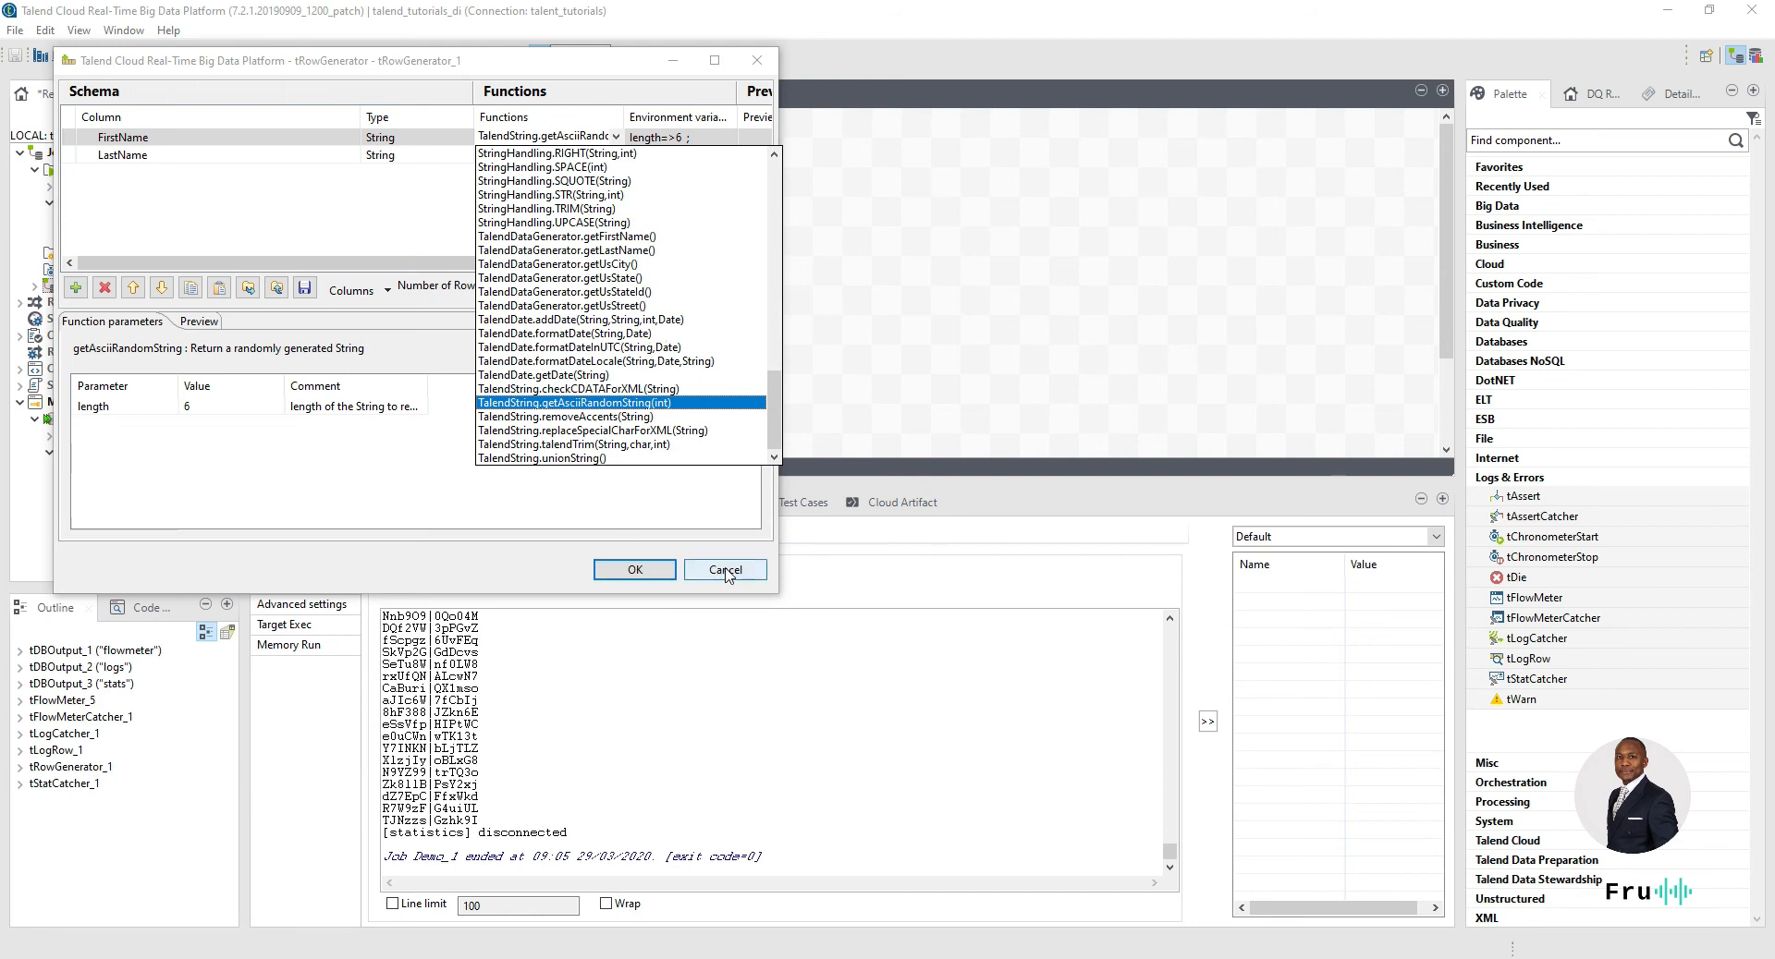
left_click(708, 573)
- Remove the FirstName and LastName columns from tRowGenerator_1's schema, without propagating the changes
double_click(349, 227)
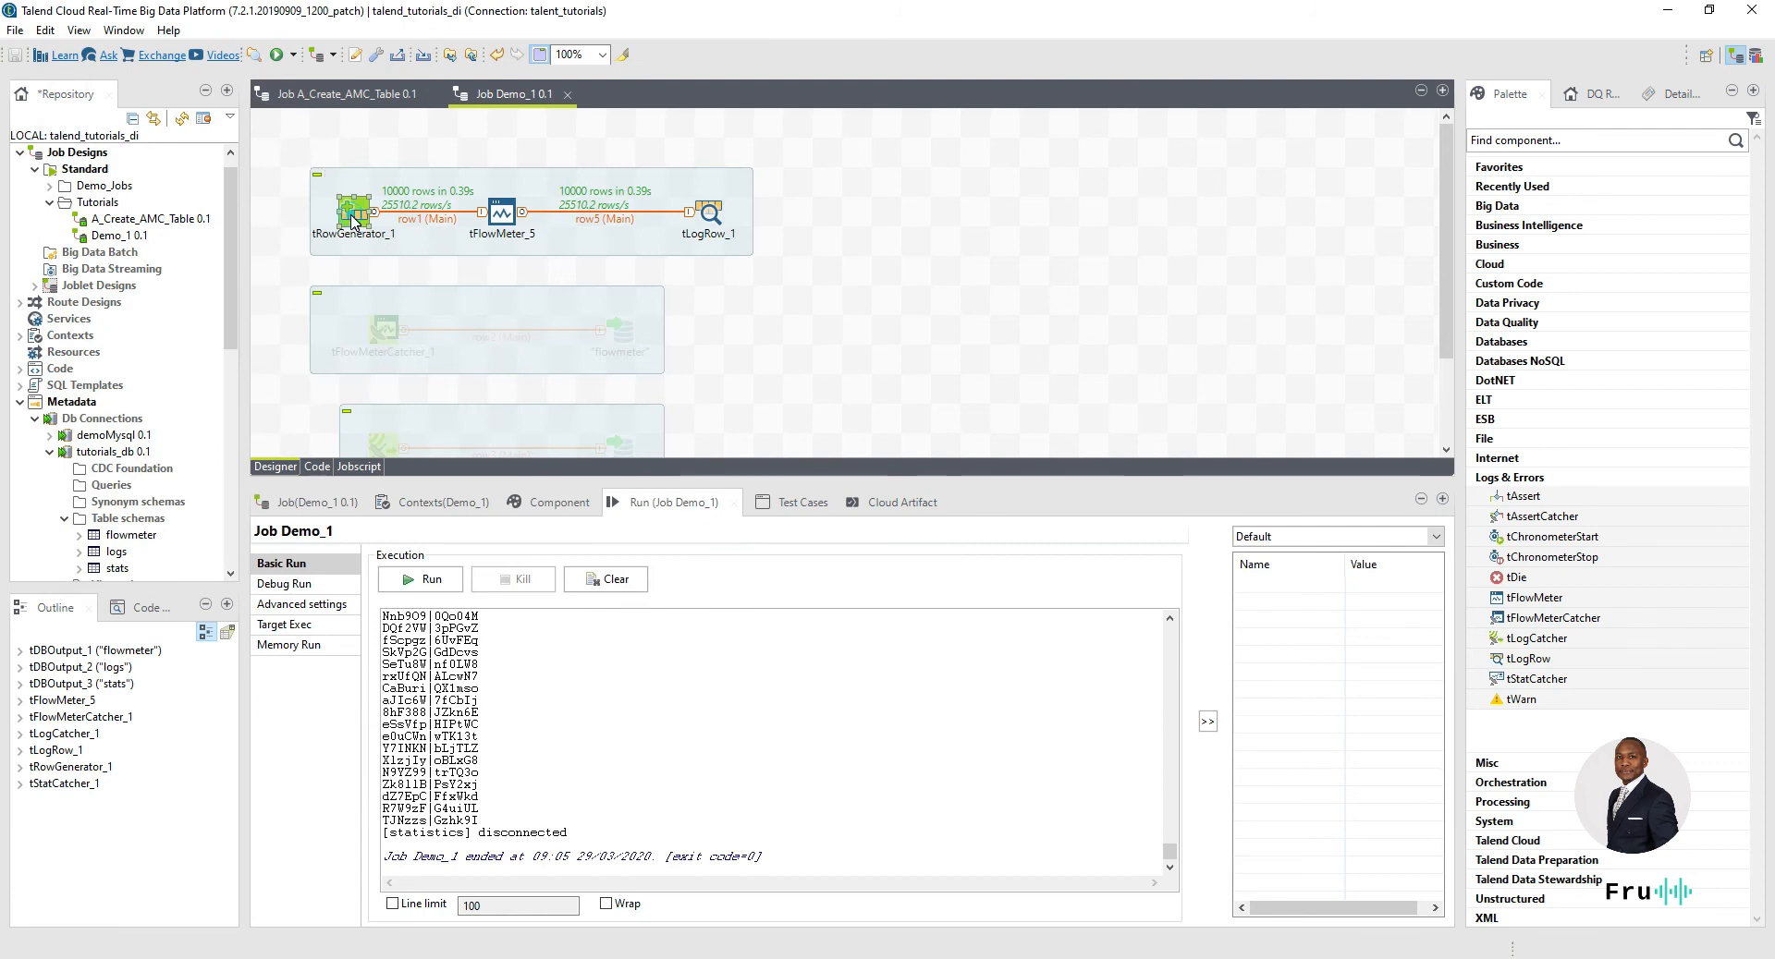
left_click_drag(65, 137, 67, 155)
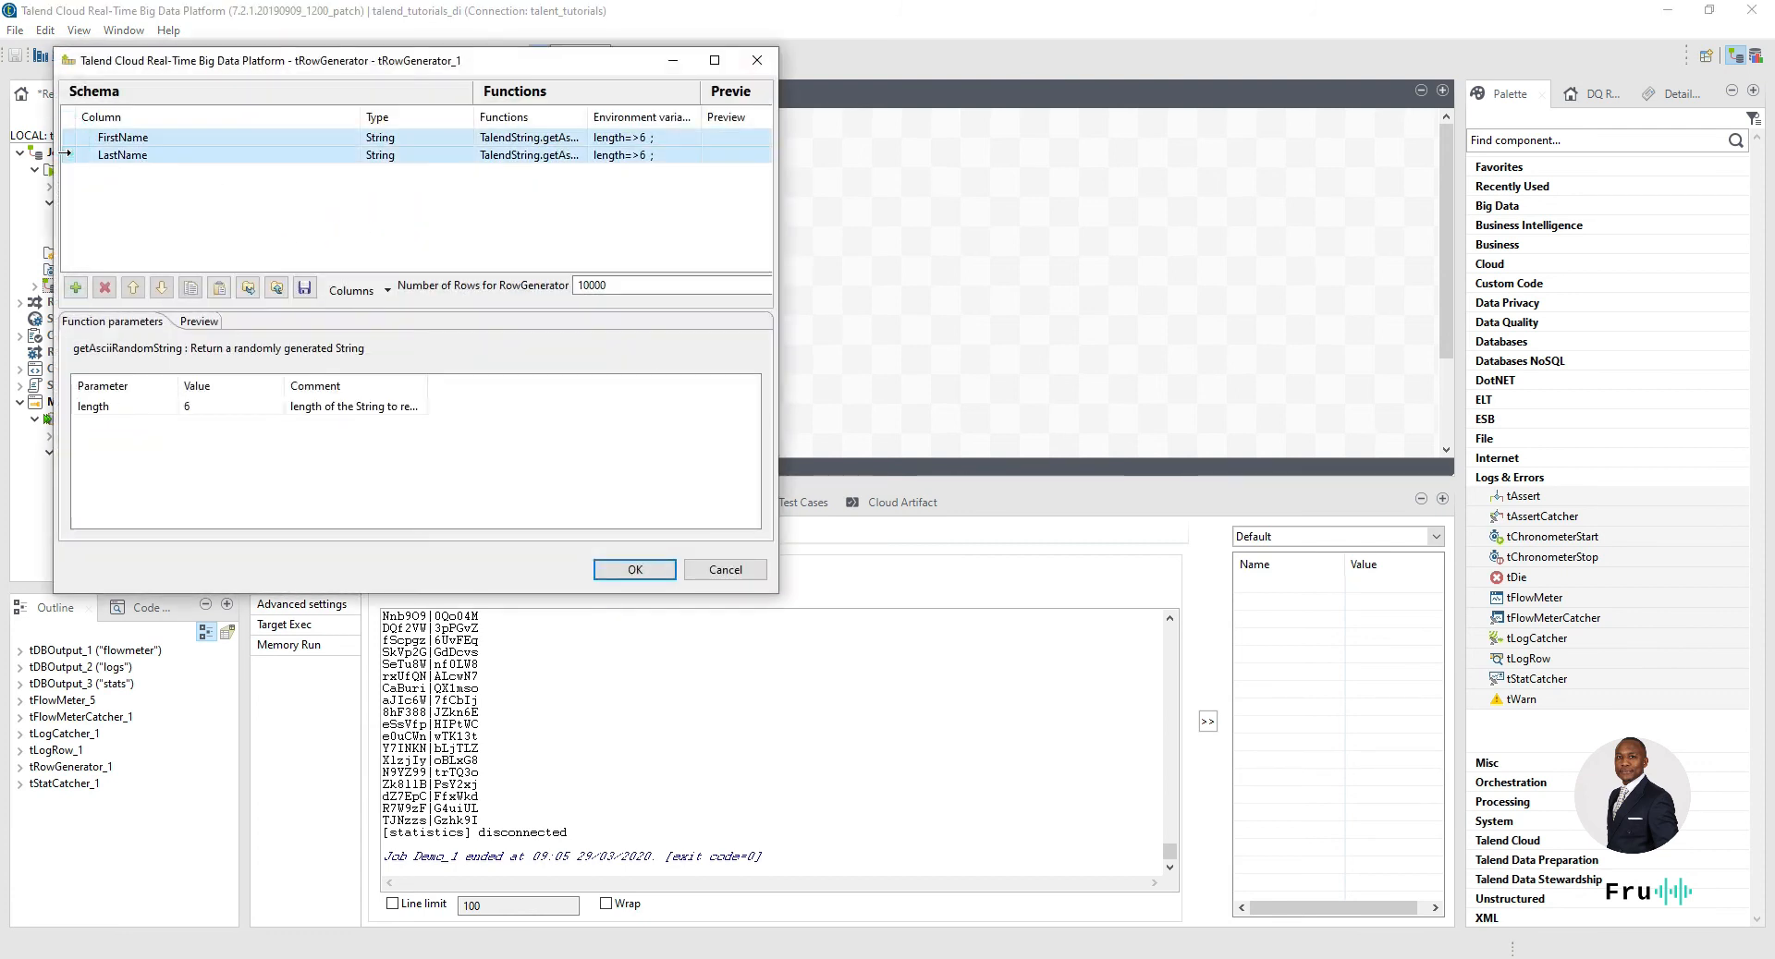
left_click(104, 289)
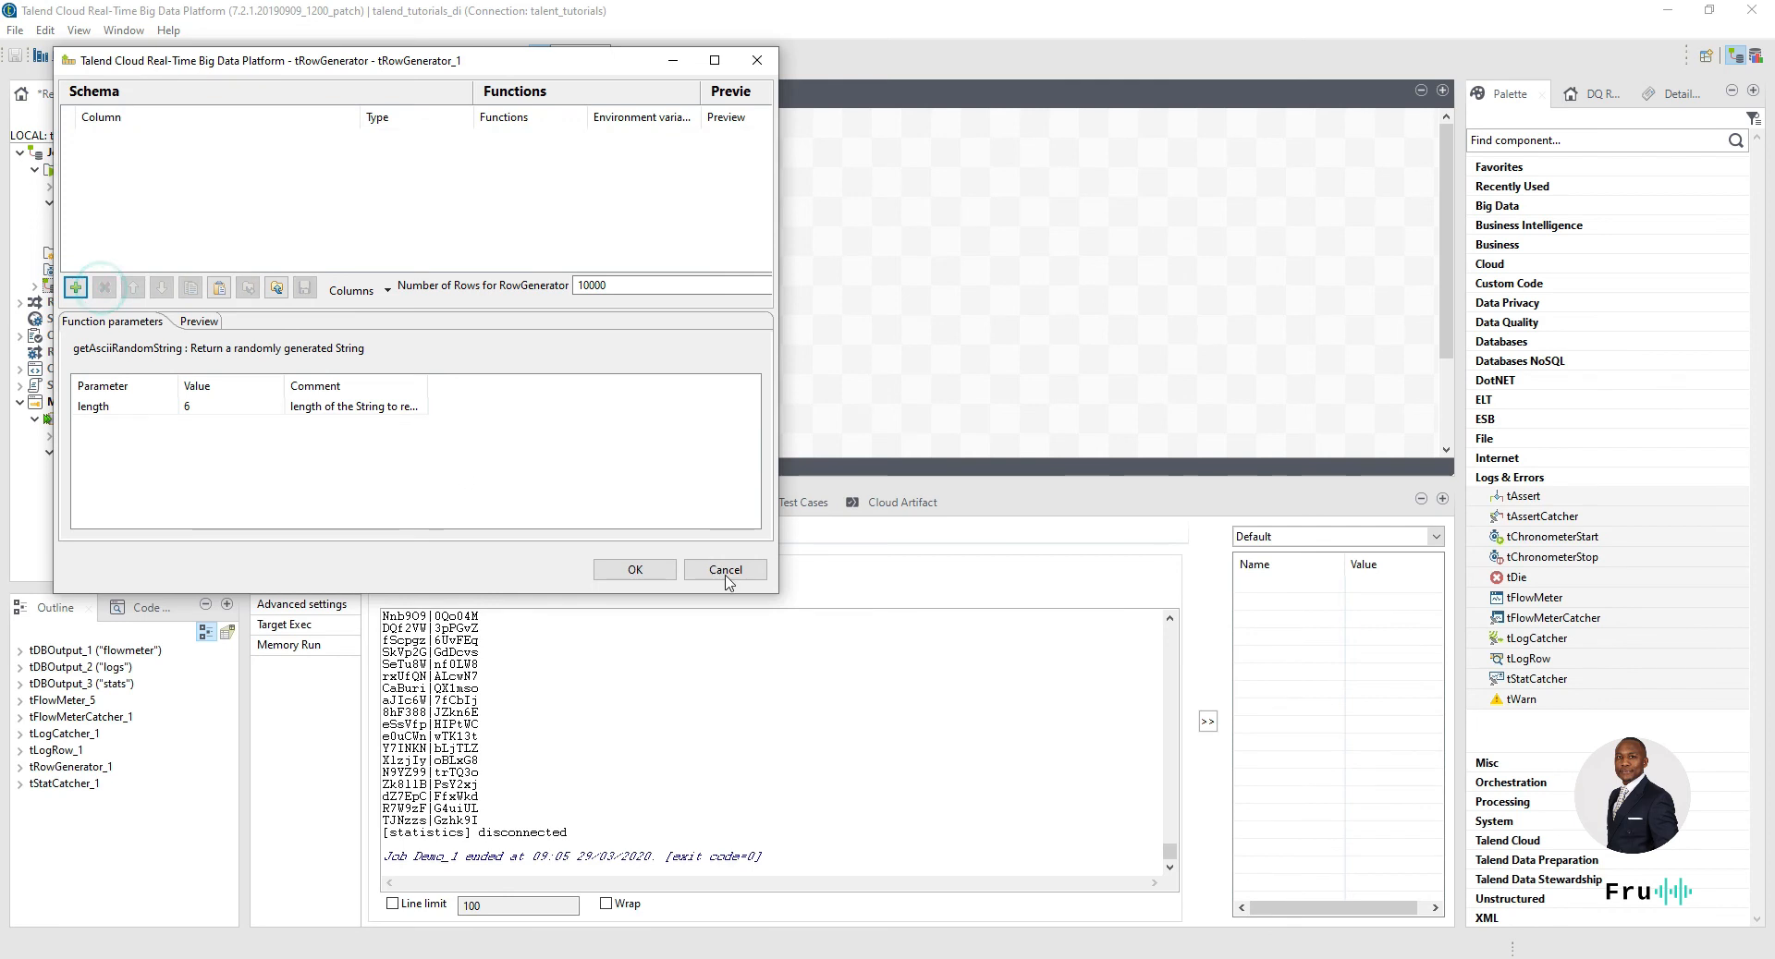
left_click(647, 571)
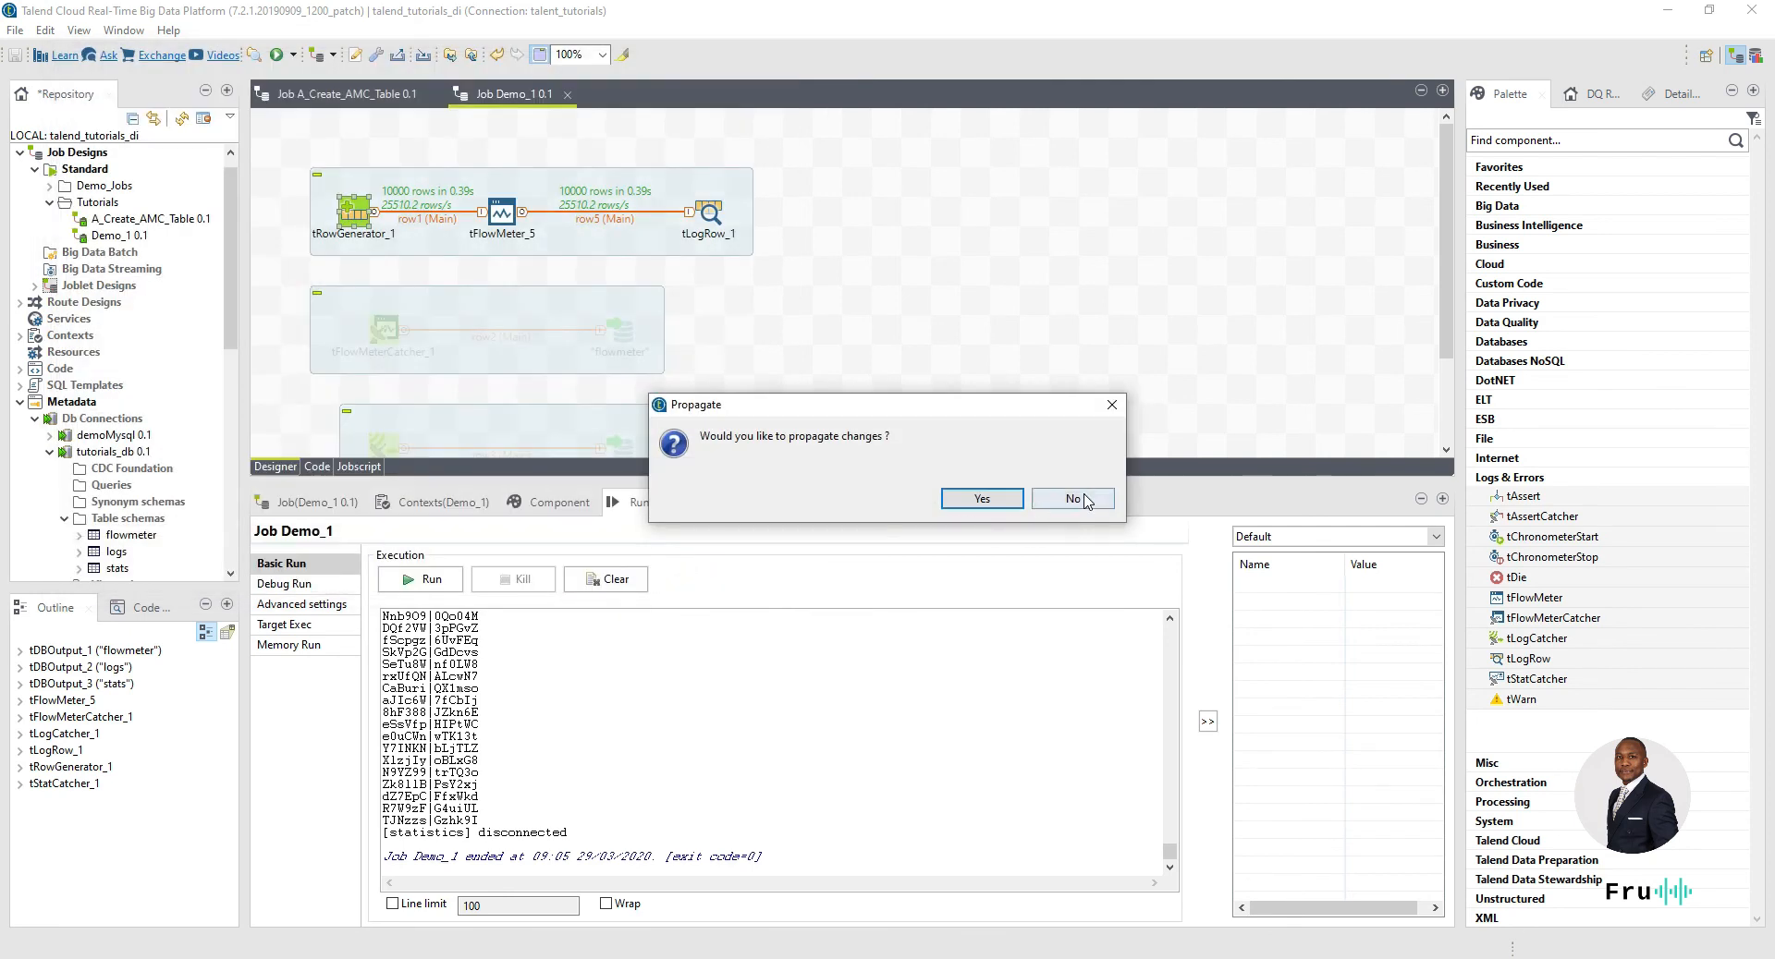
left_click(1091, 500)
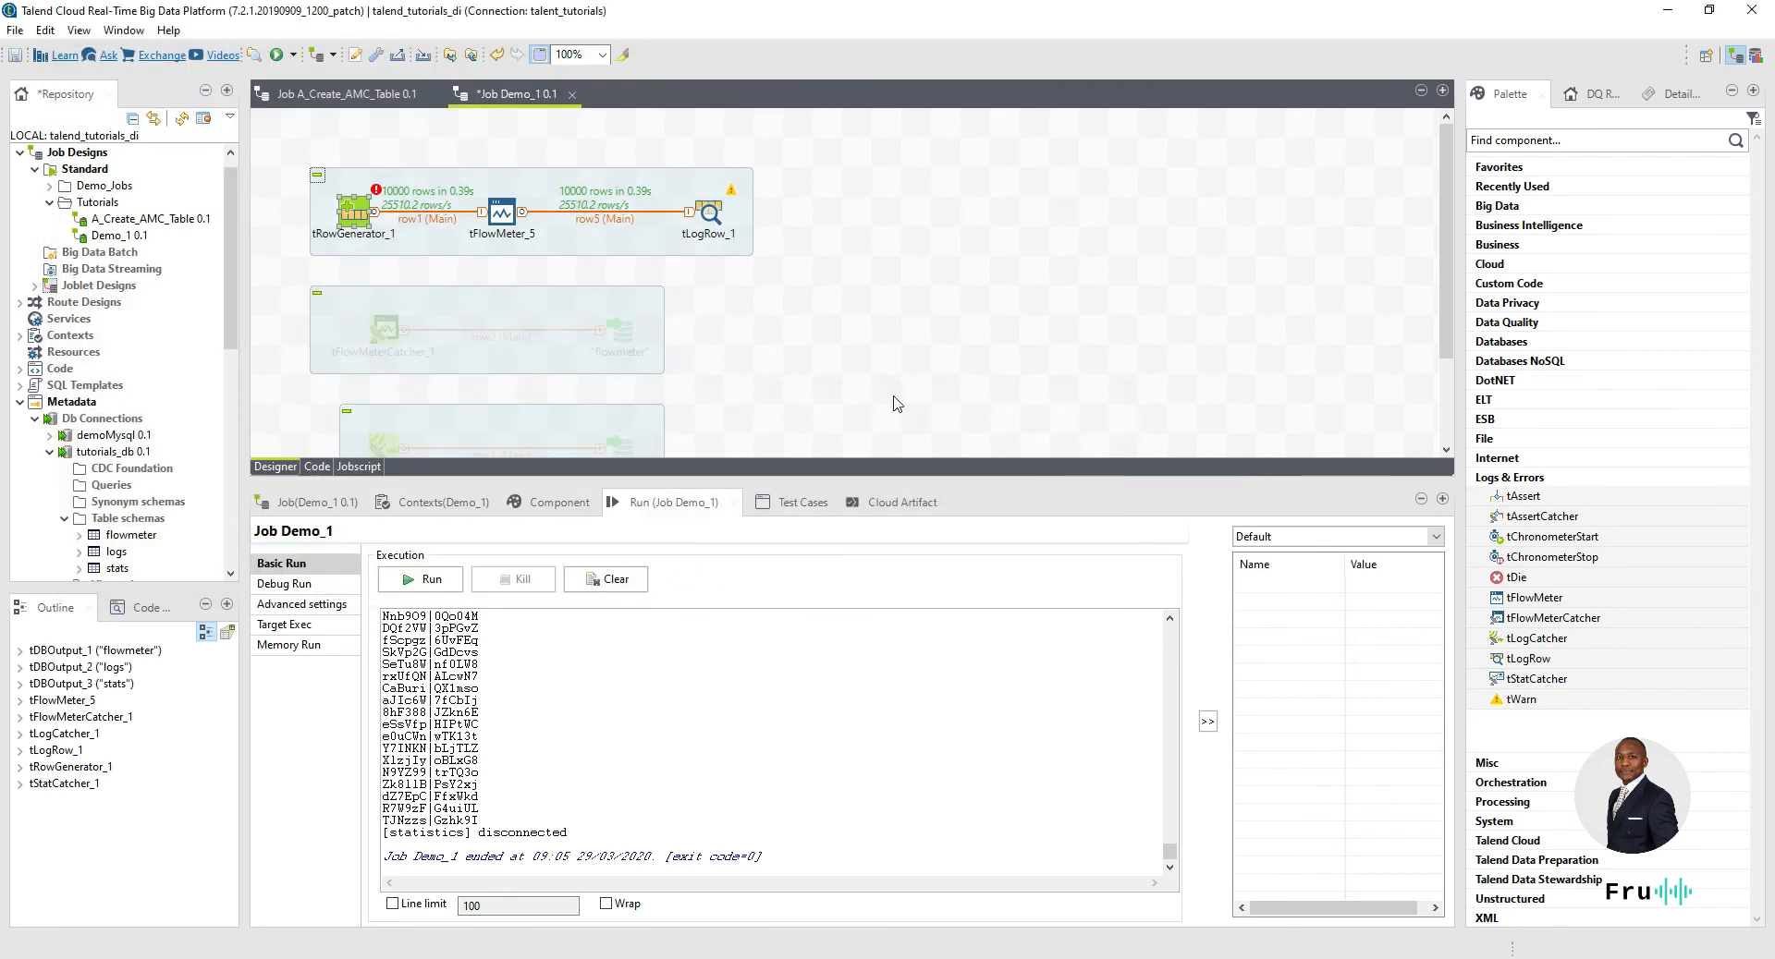
- Run job Demo_1 with the columns removed, check the logs query in MySQL Workbench, and return to Talend Studio
left_click(456, 580)
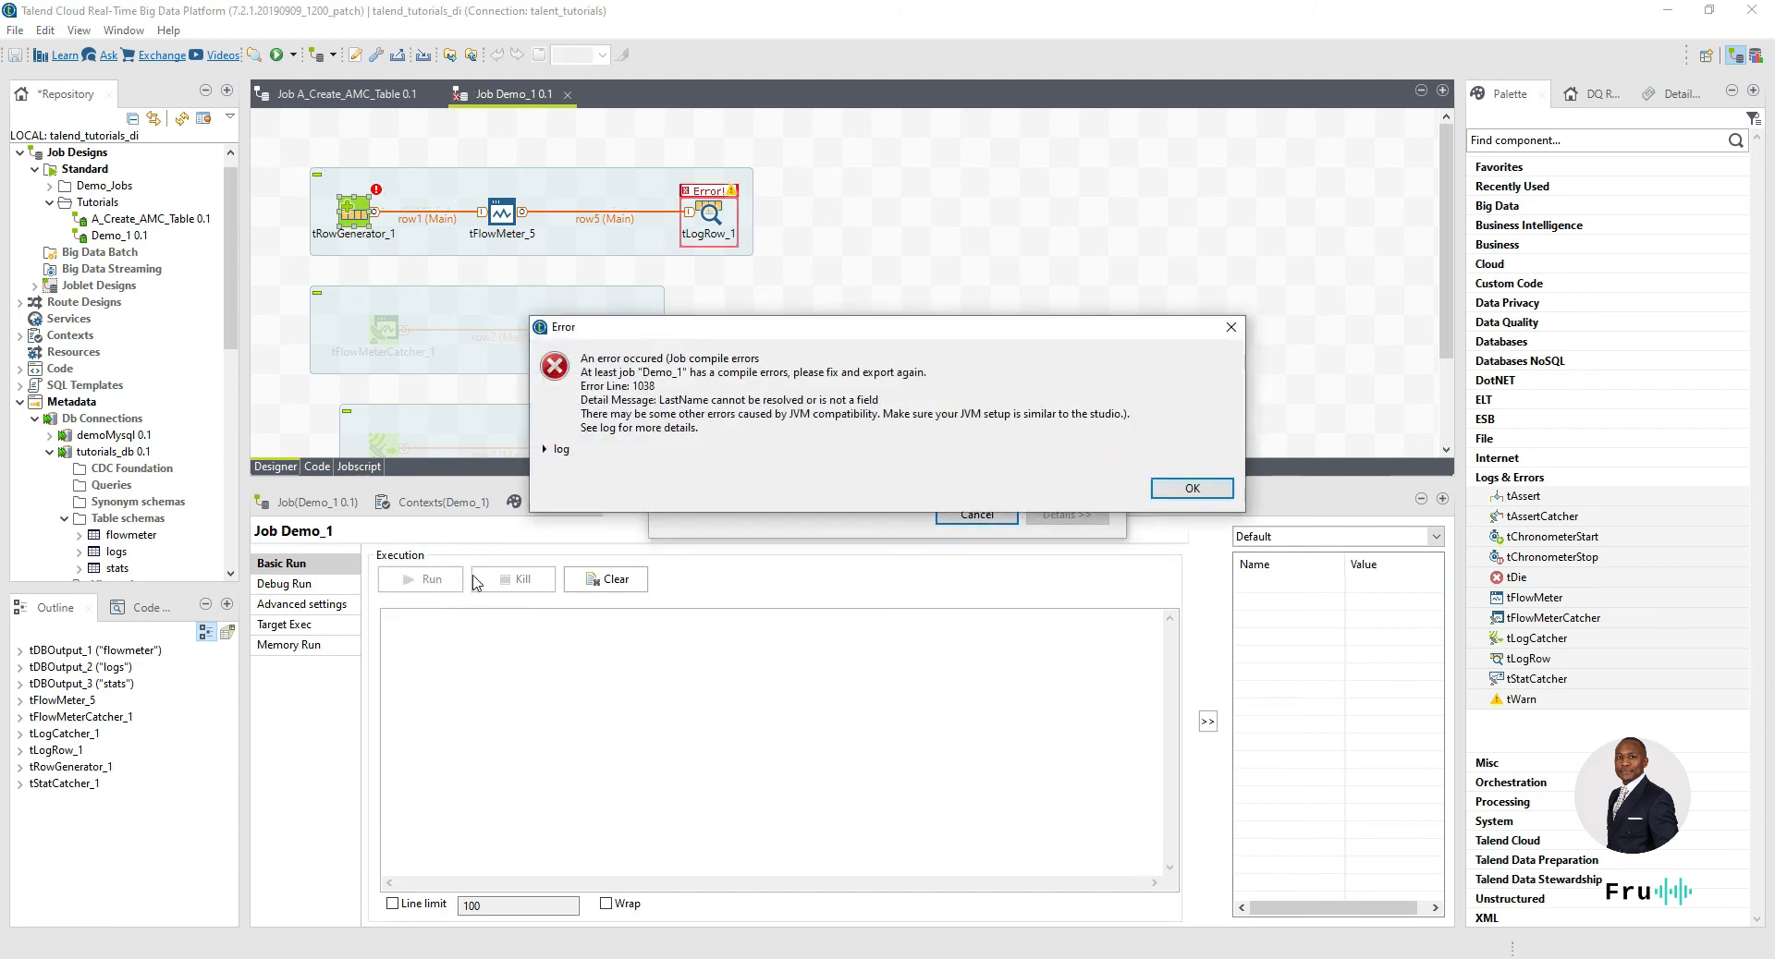
left_click(1193, 486)
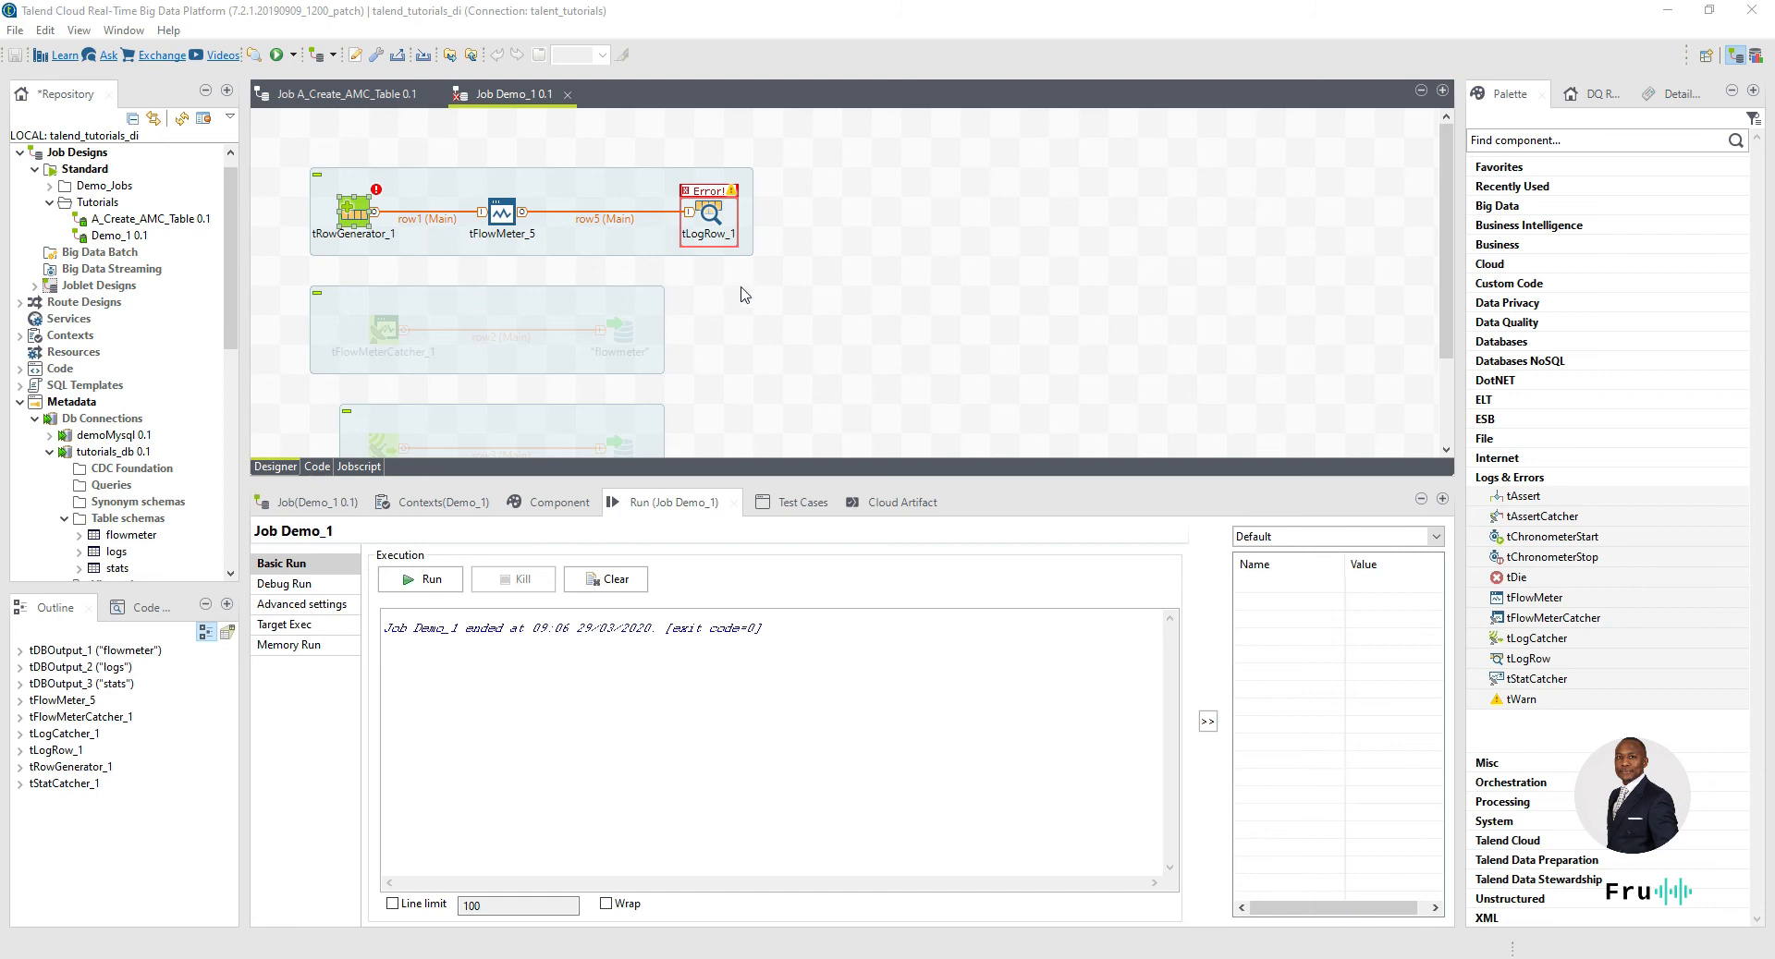
left_click_drag(472, 15, 711, 312)
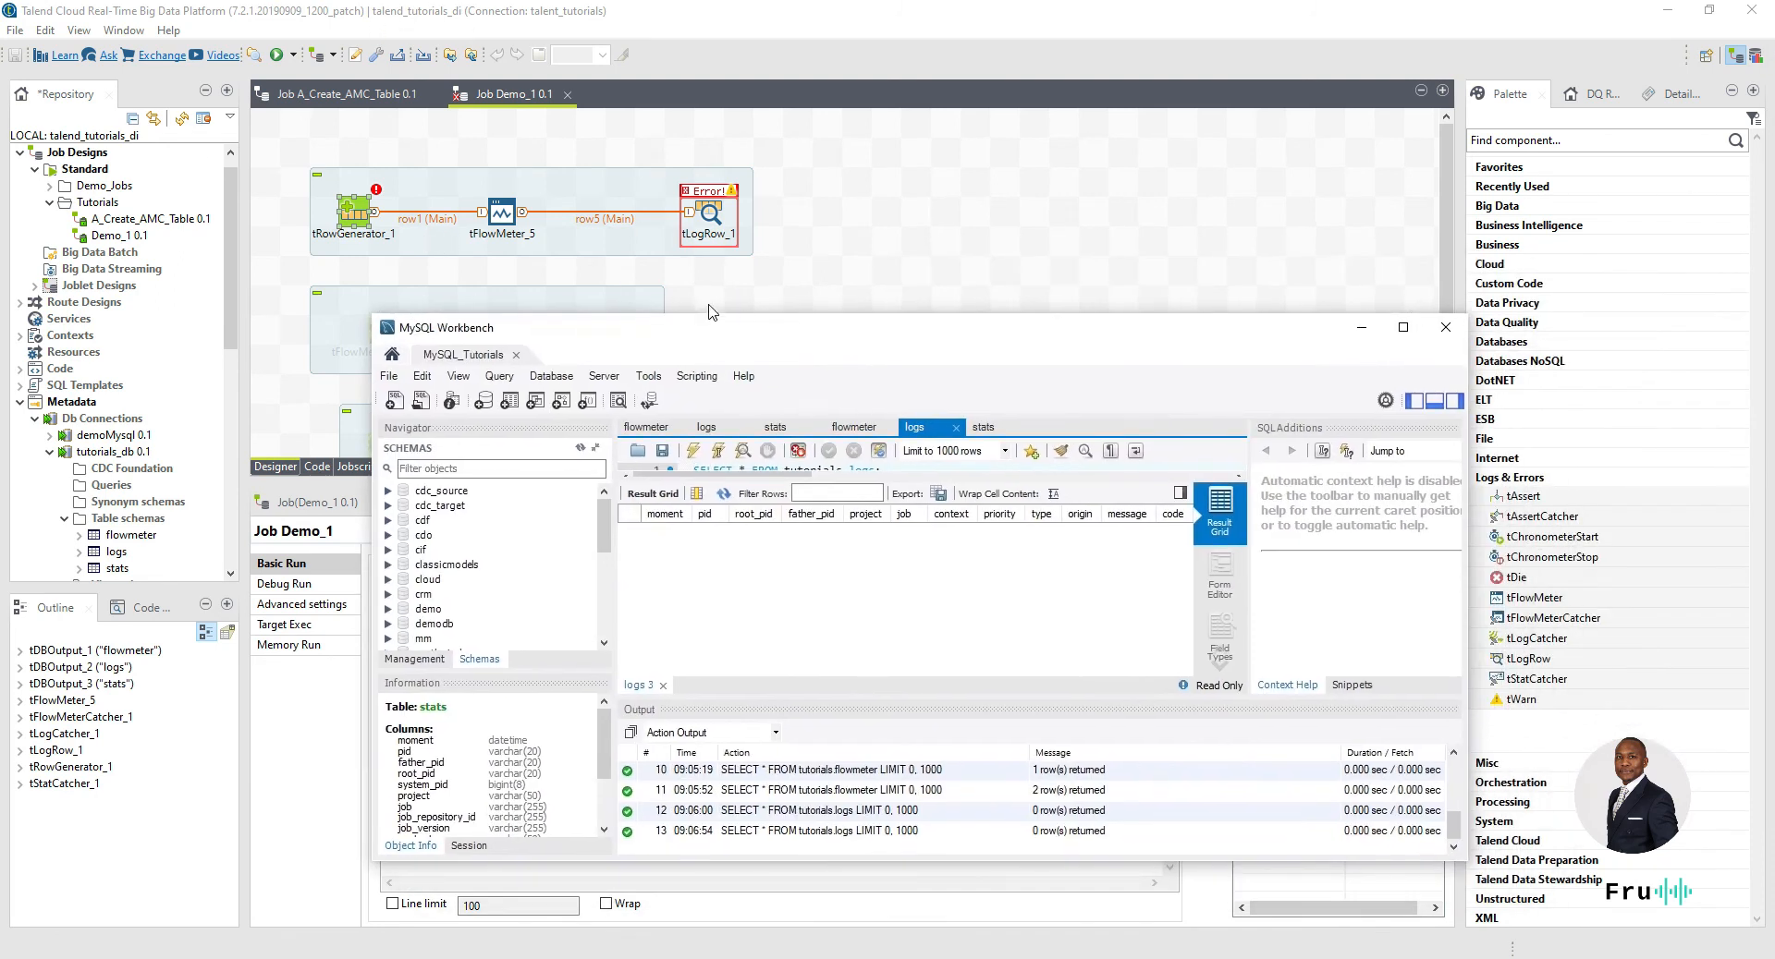
left_click(1402, 326)
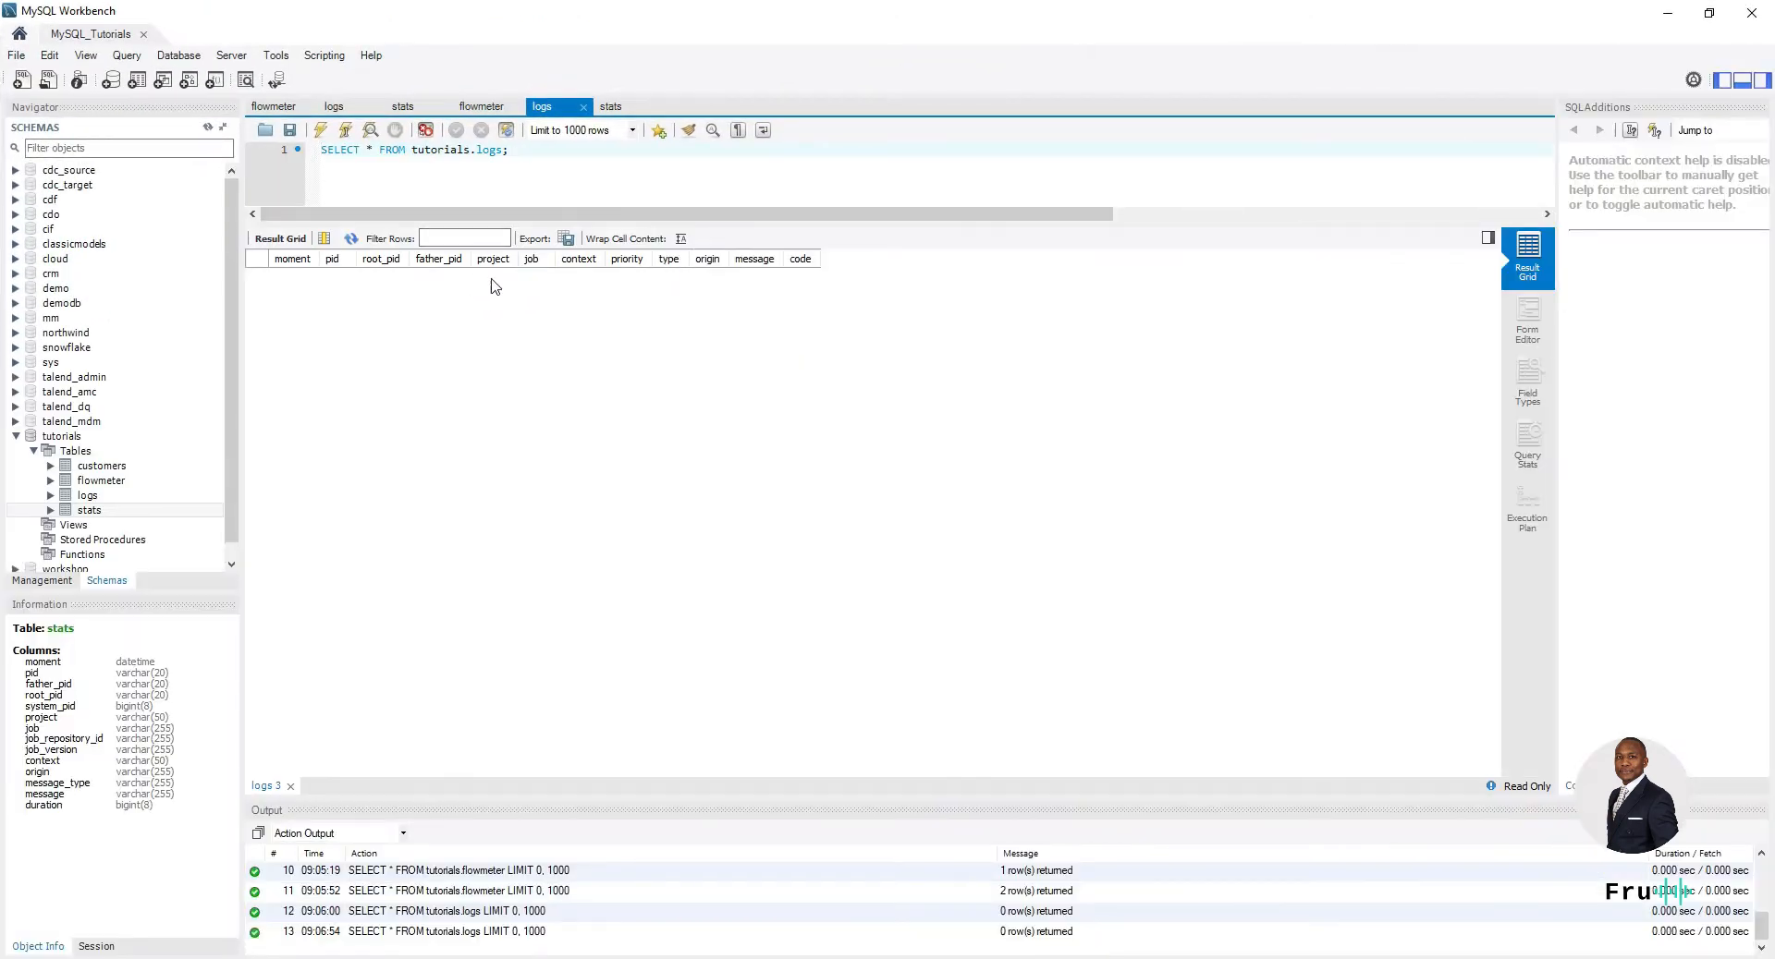
triple_click(534, 154)
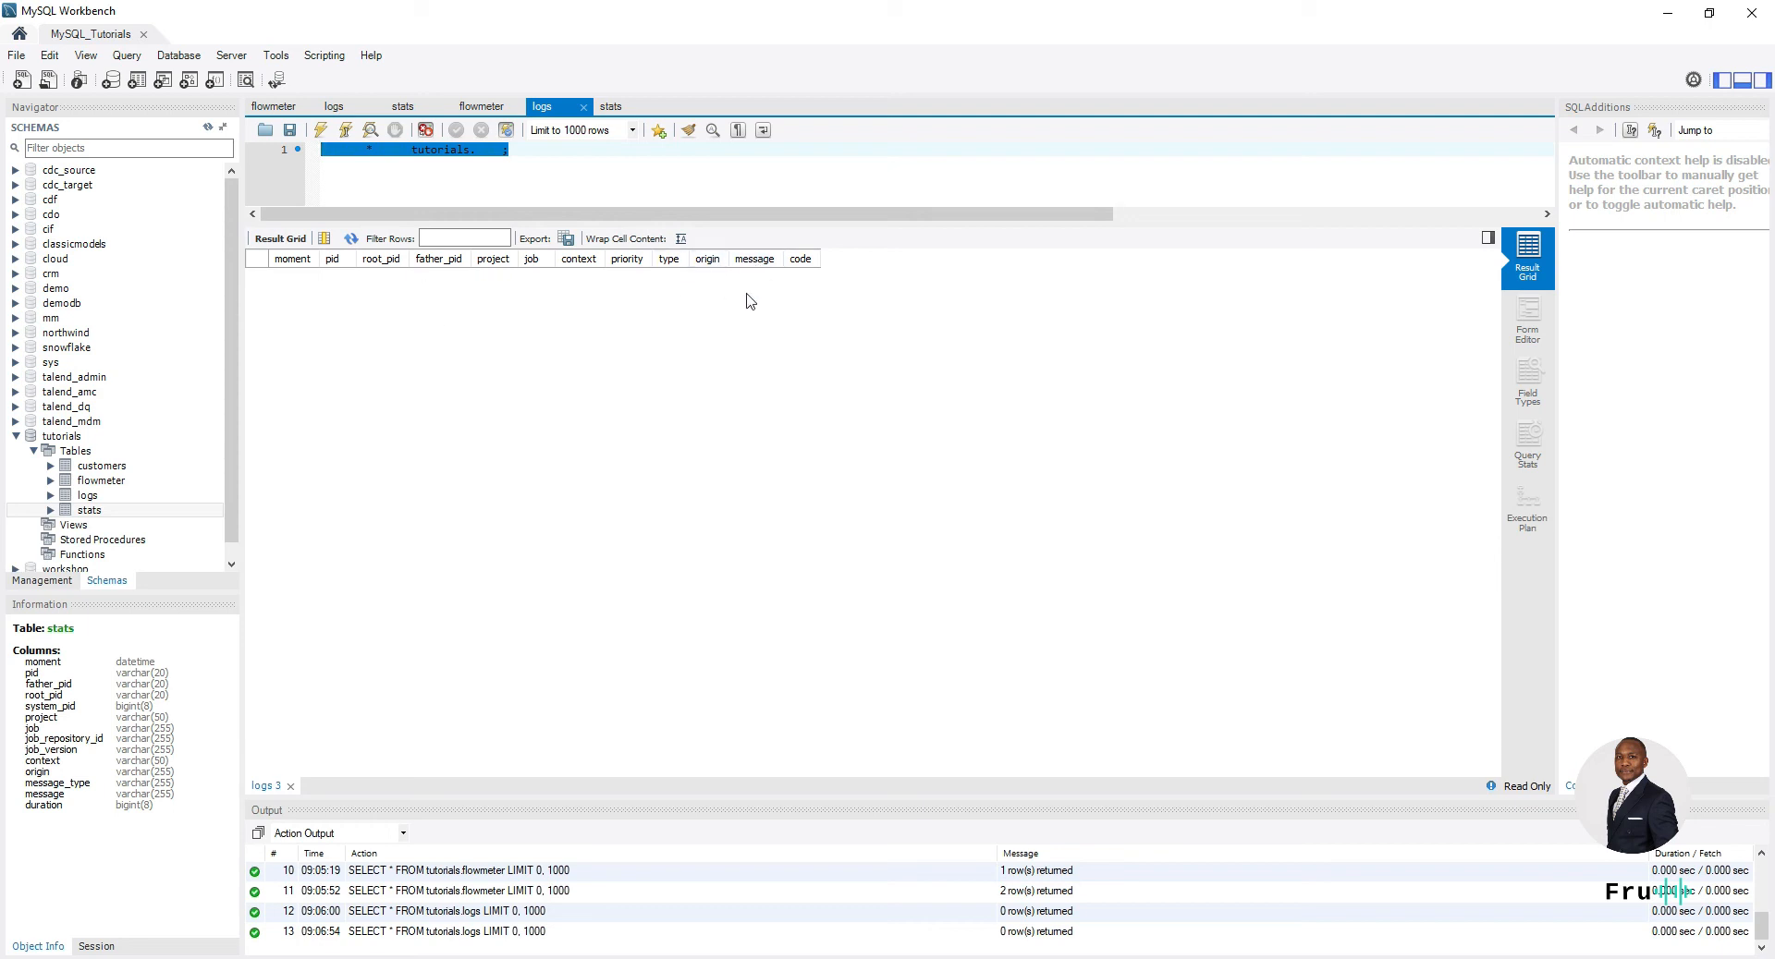
double_click(752, 13)
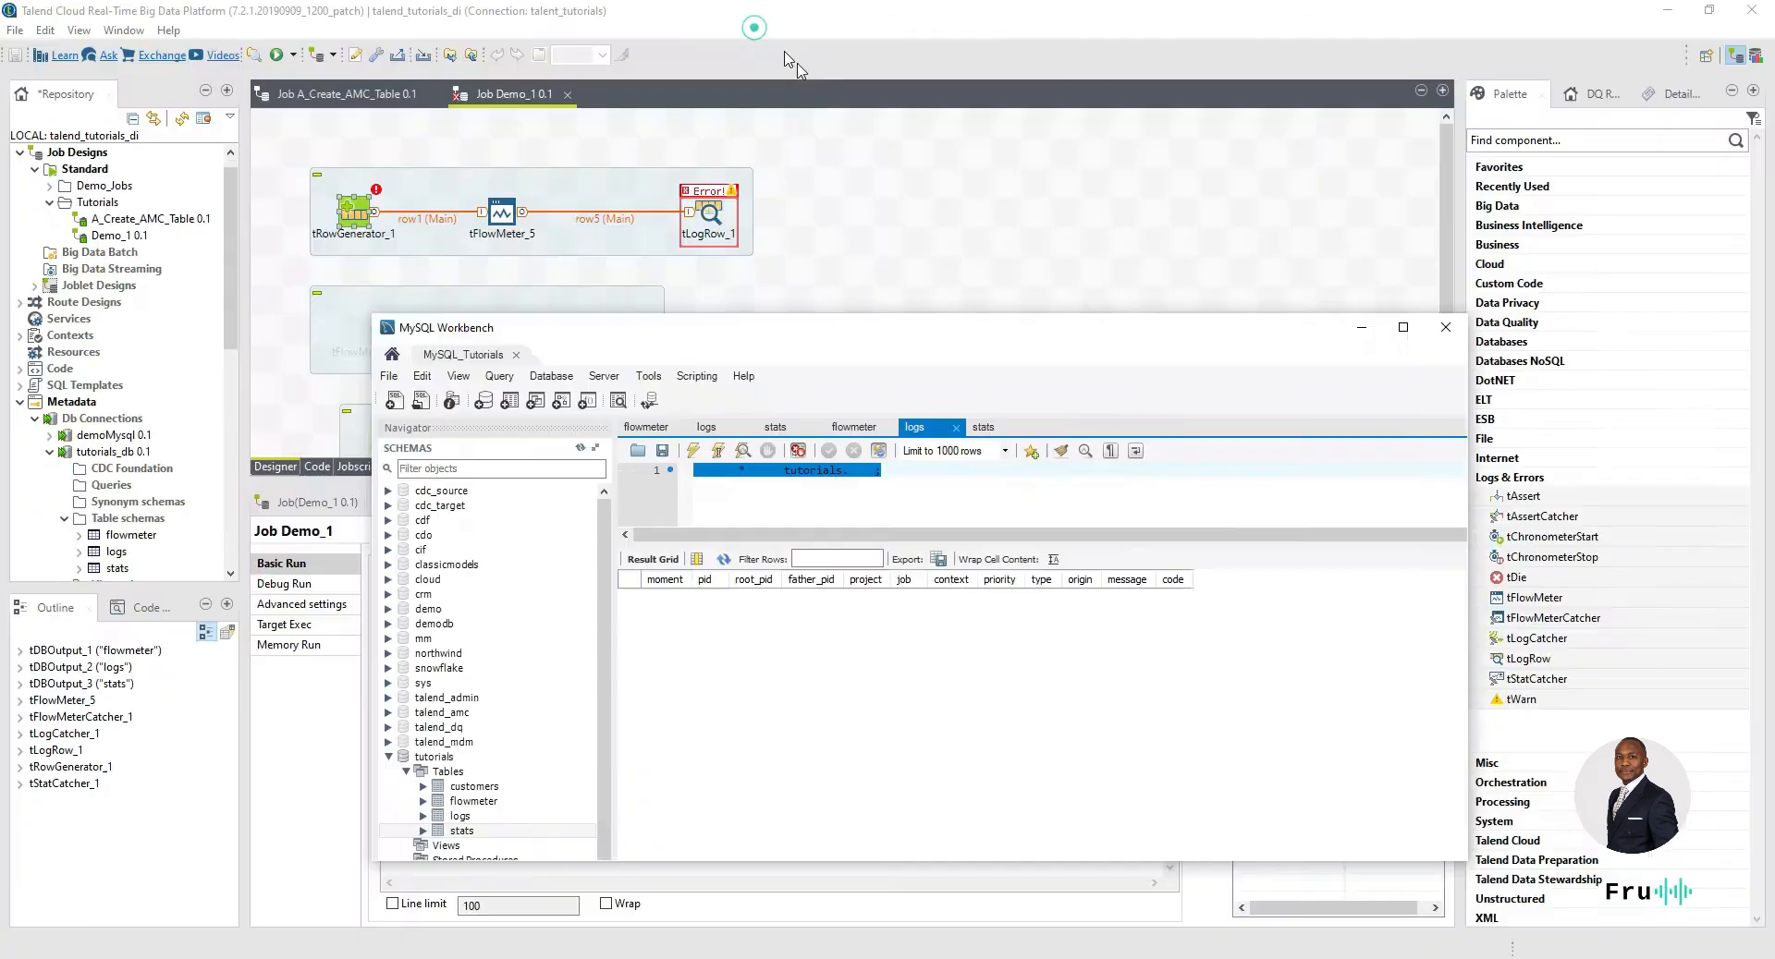
left_click_drag(1065, 173, 928, 3)
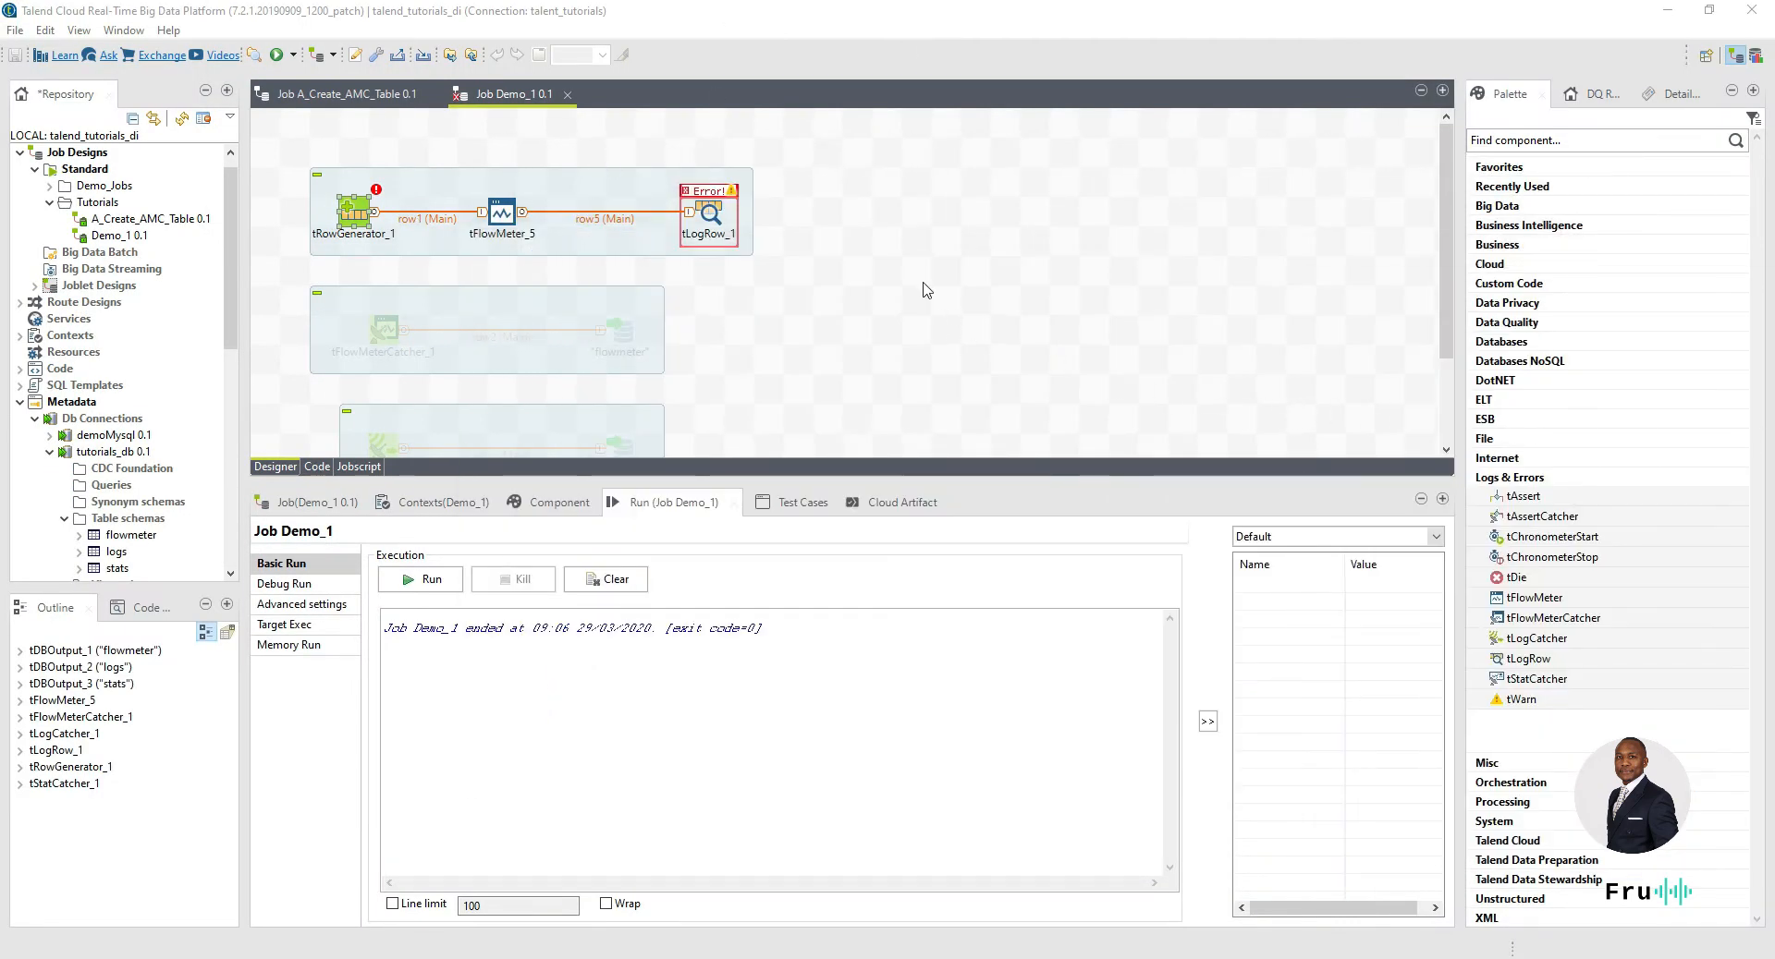
- Undo the removal of the FirstName and LastName columns and confirm tRowGenerator_1's restored schema
left_click(852, 258)
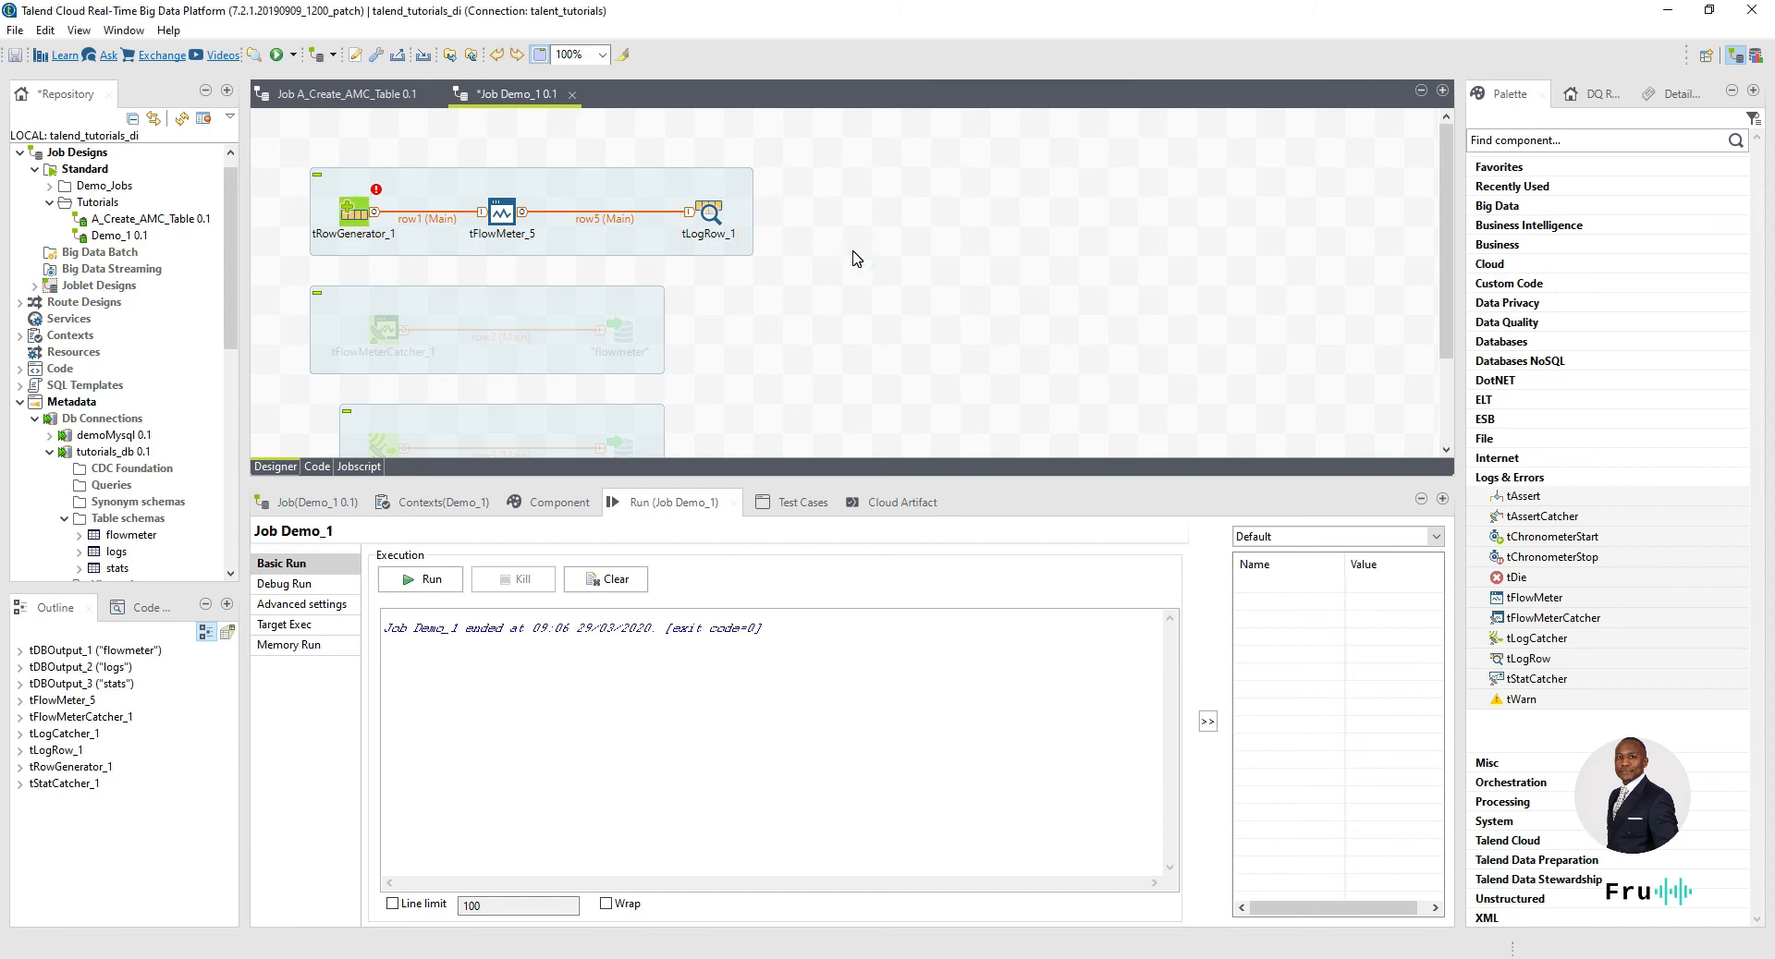
double_click(356, 218)
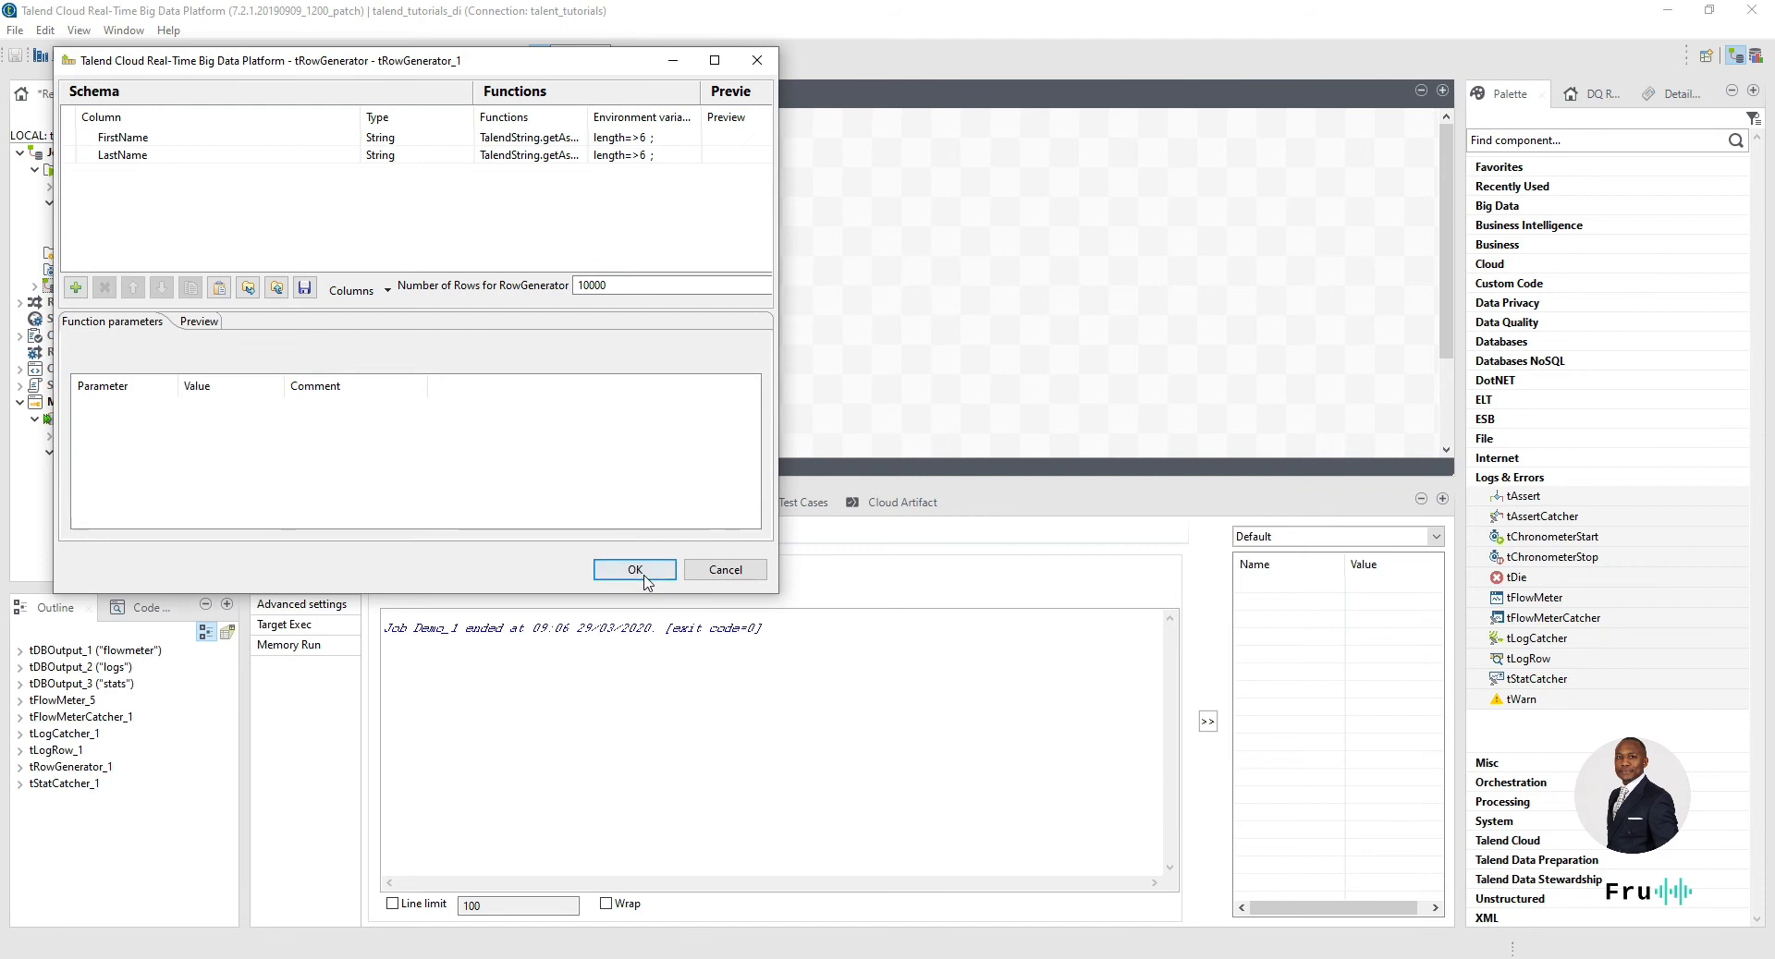
left_click(634, 569)
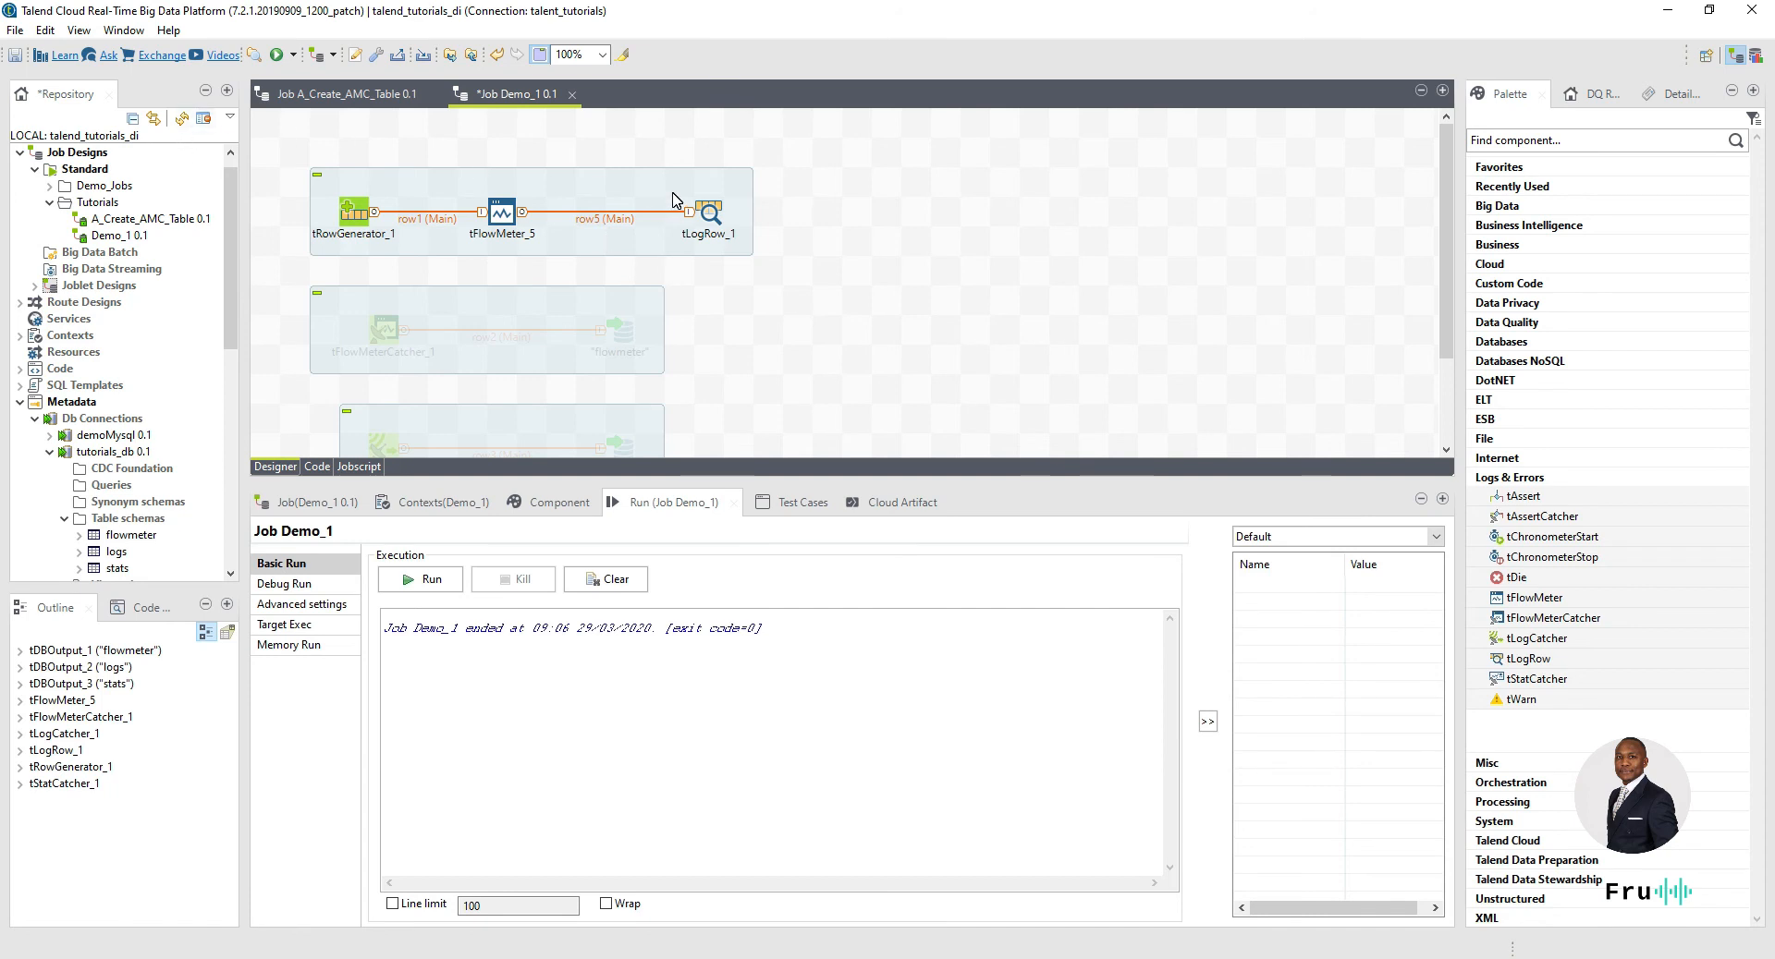
- Switch from the Integration perspective to the AMC perspective
left_click(121, 32)
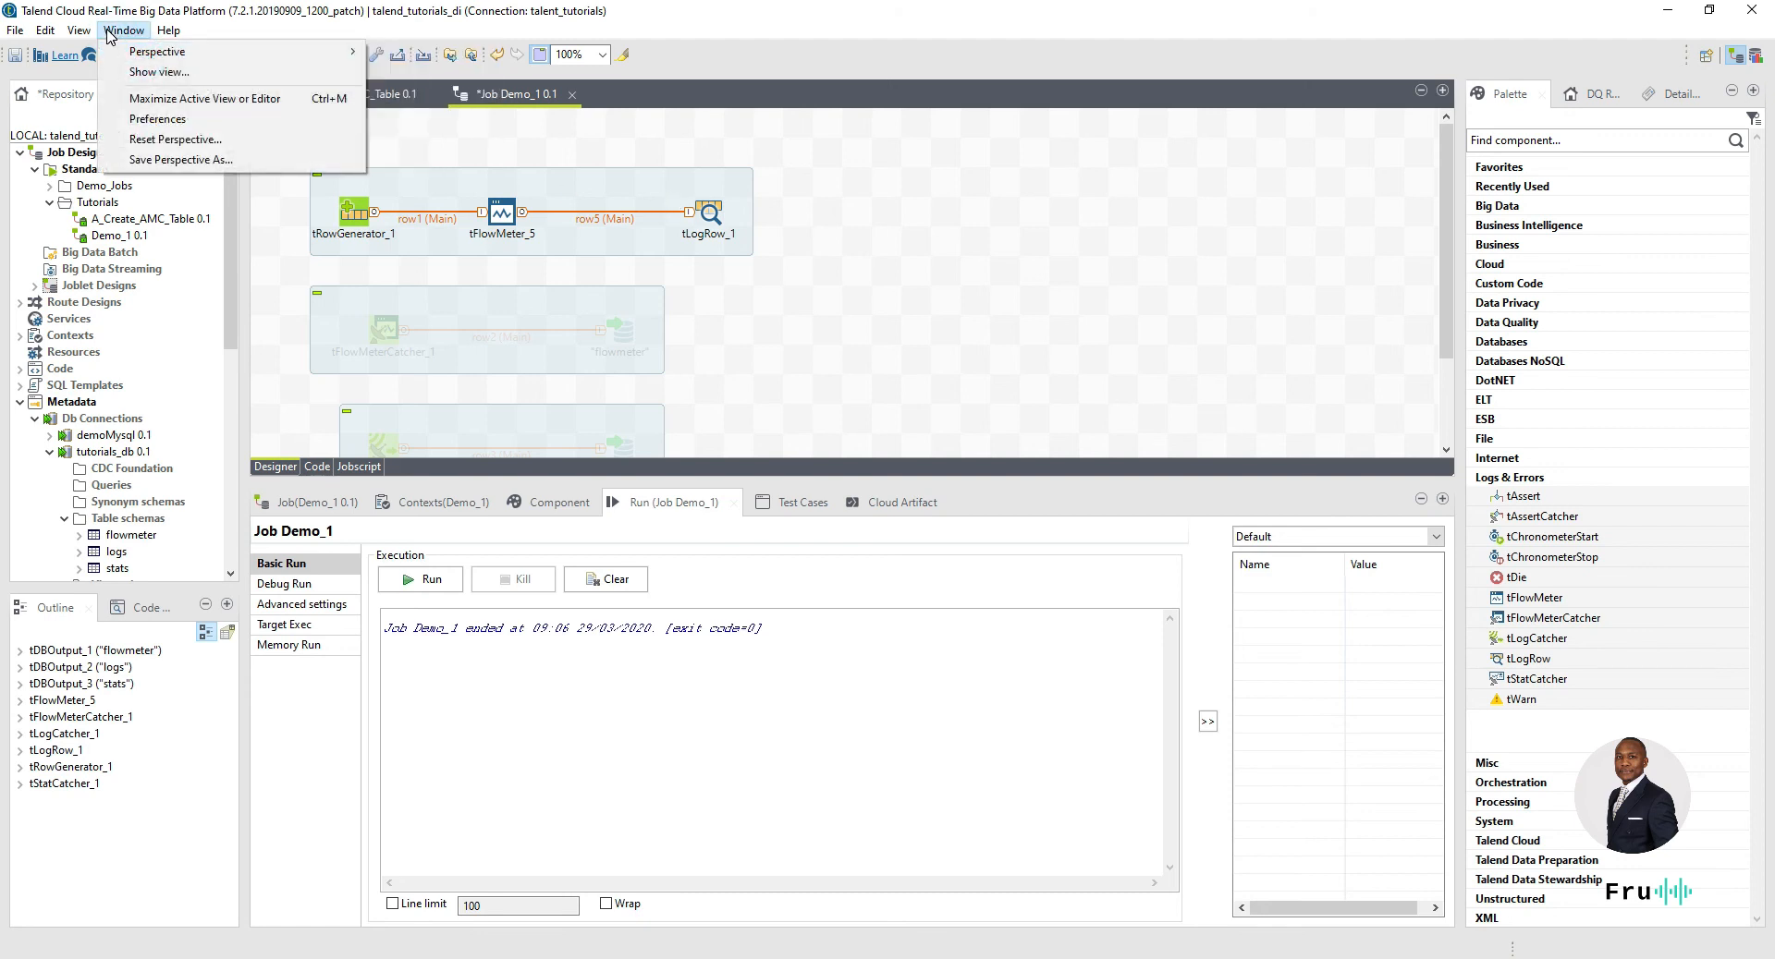
mouse_move(138, 52)
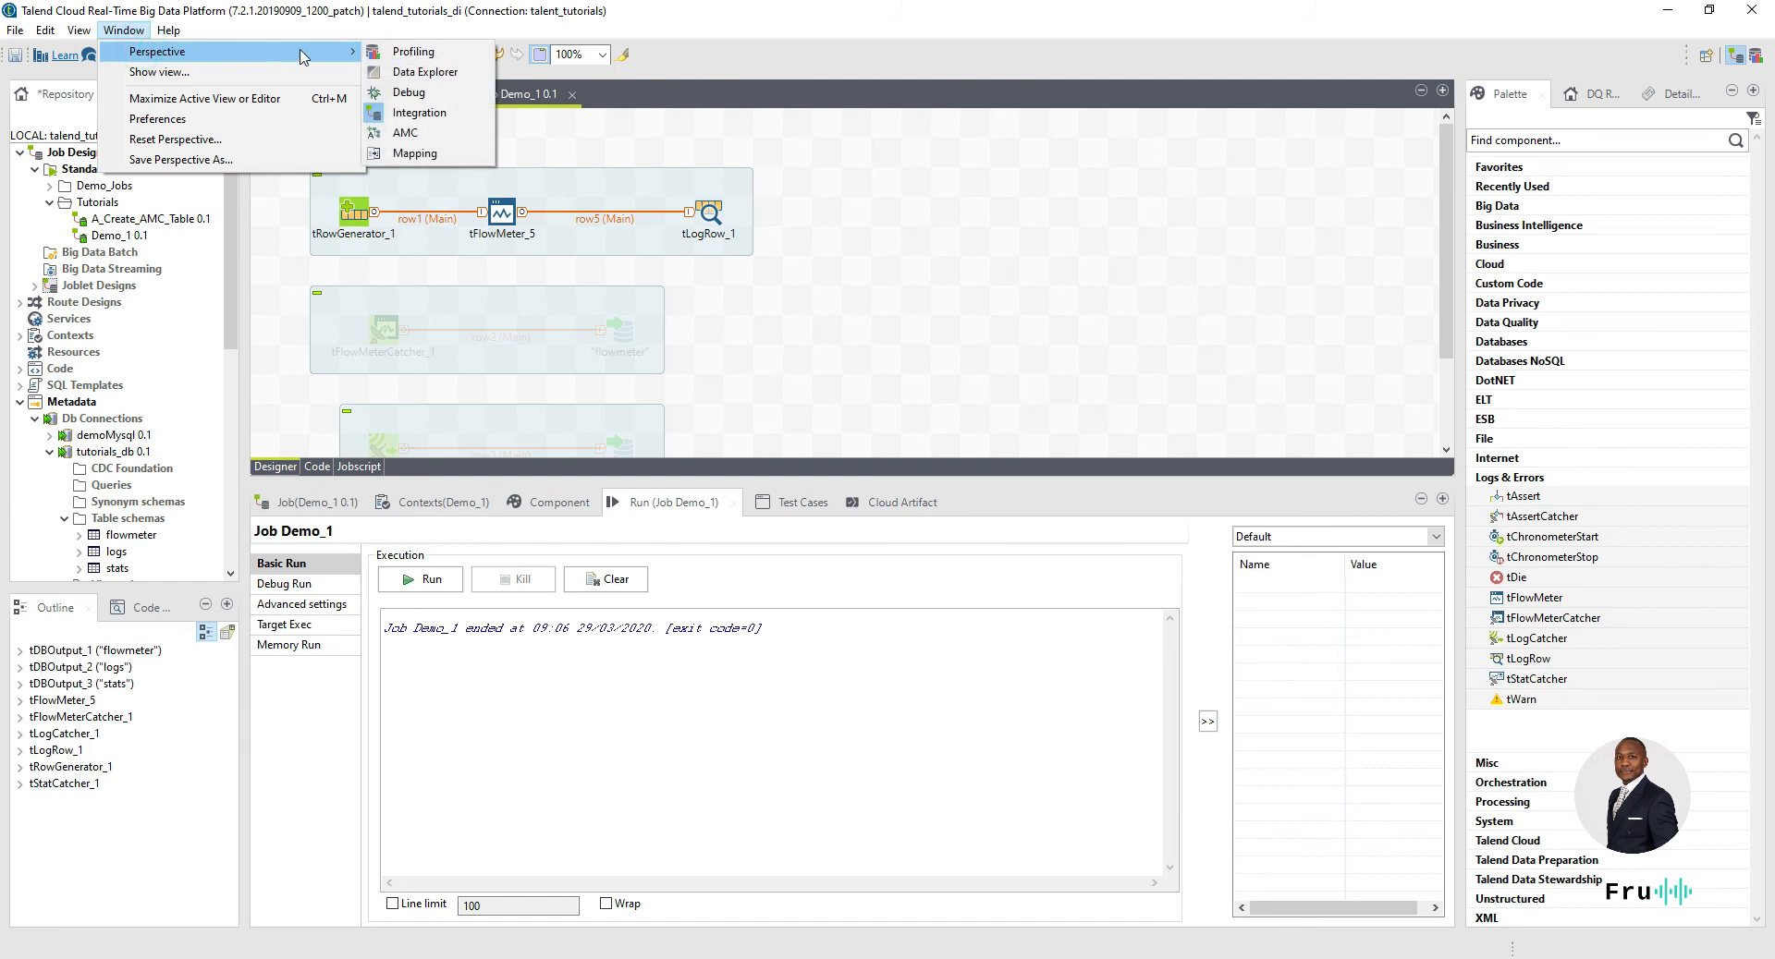
left_click(441, 137)
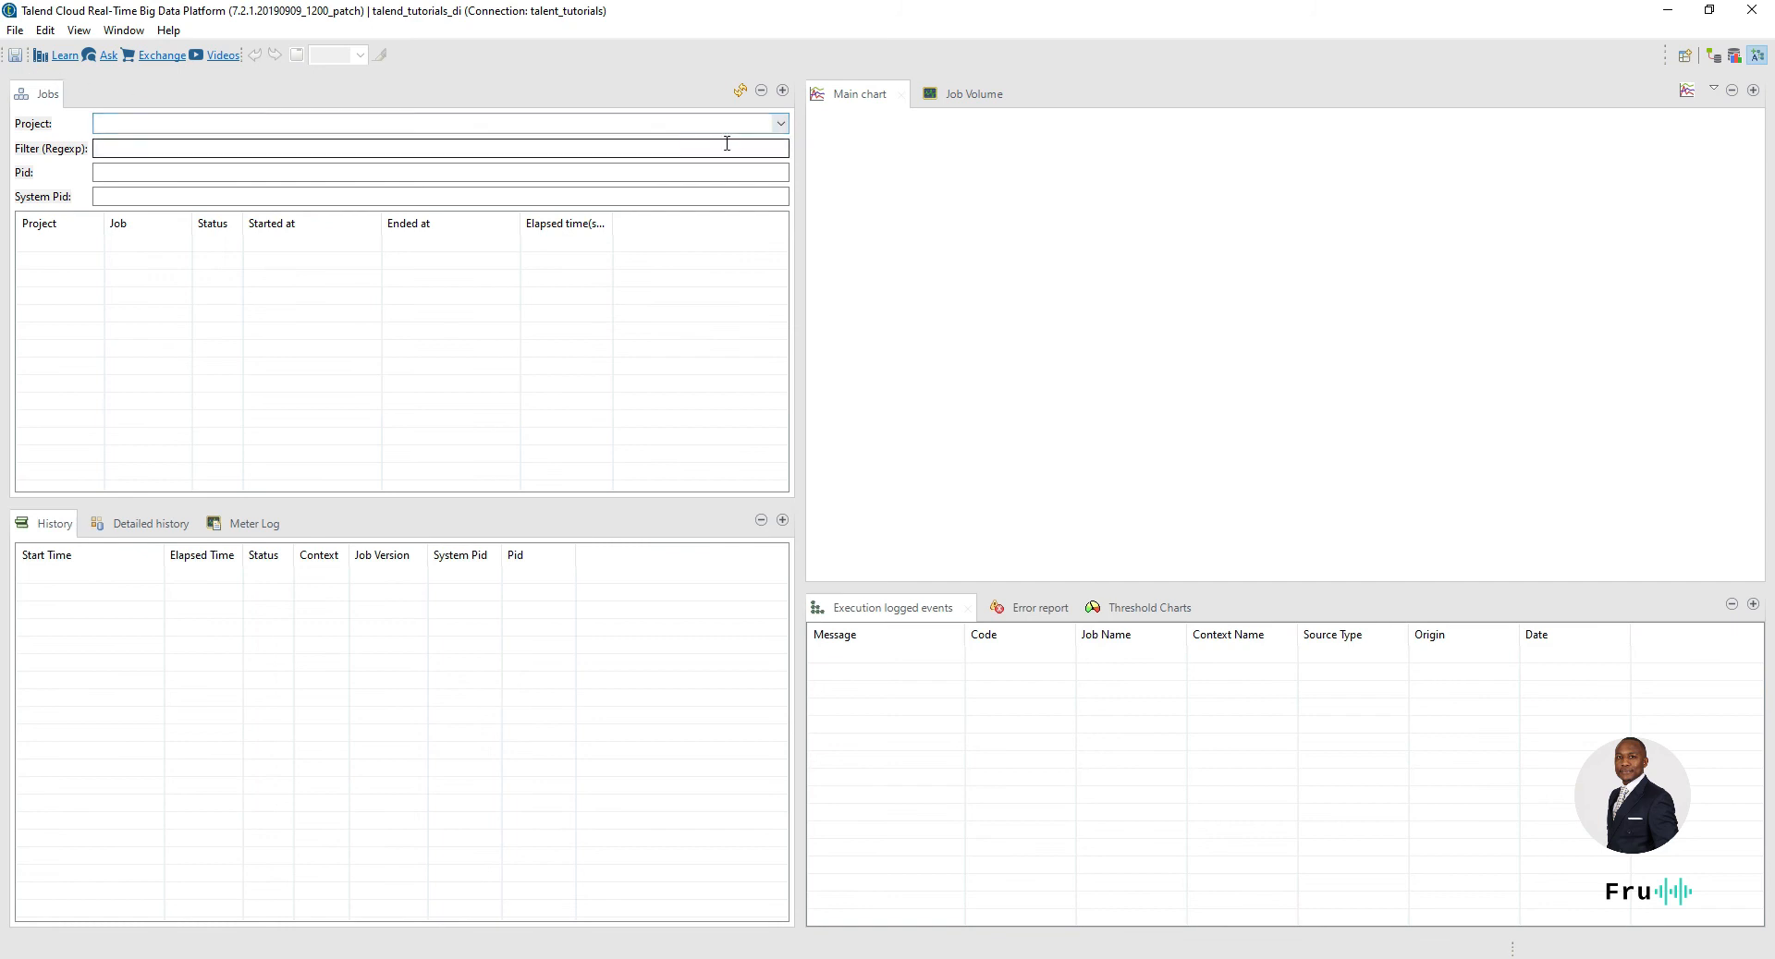
- Check the AMC project list for projects that can be monitored
left_click(780, 124)
left_click(674, 198)
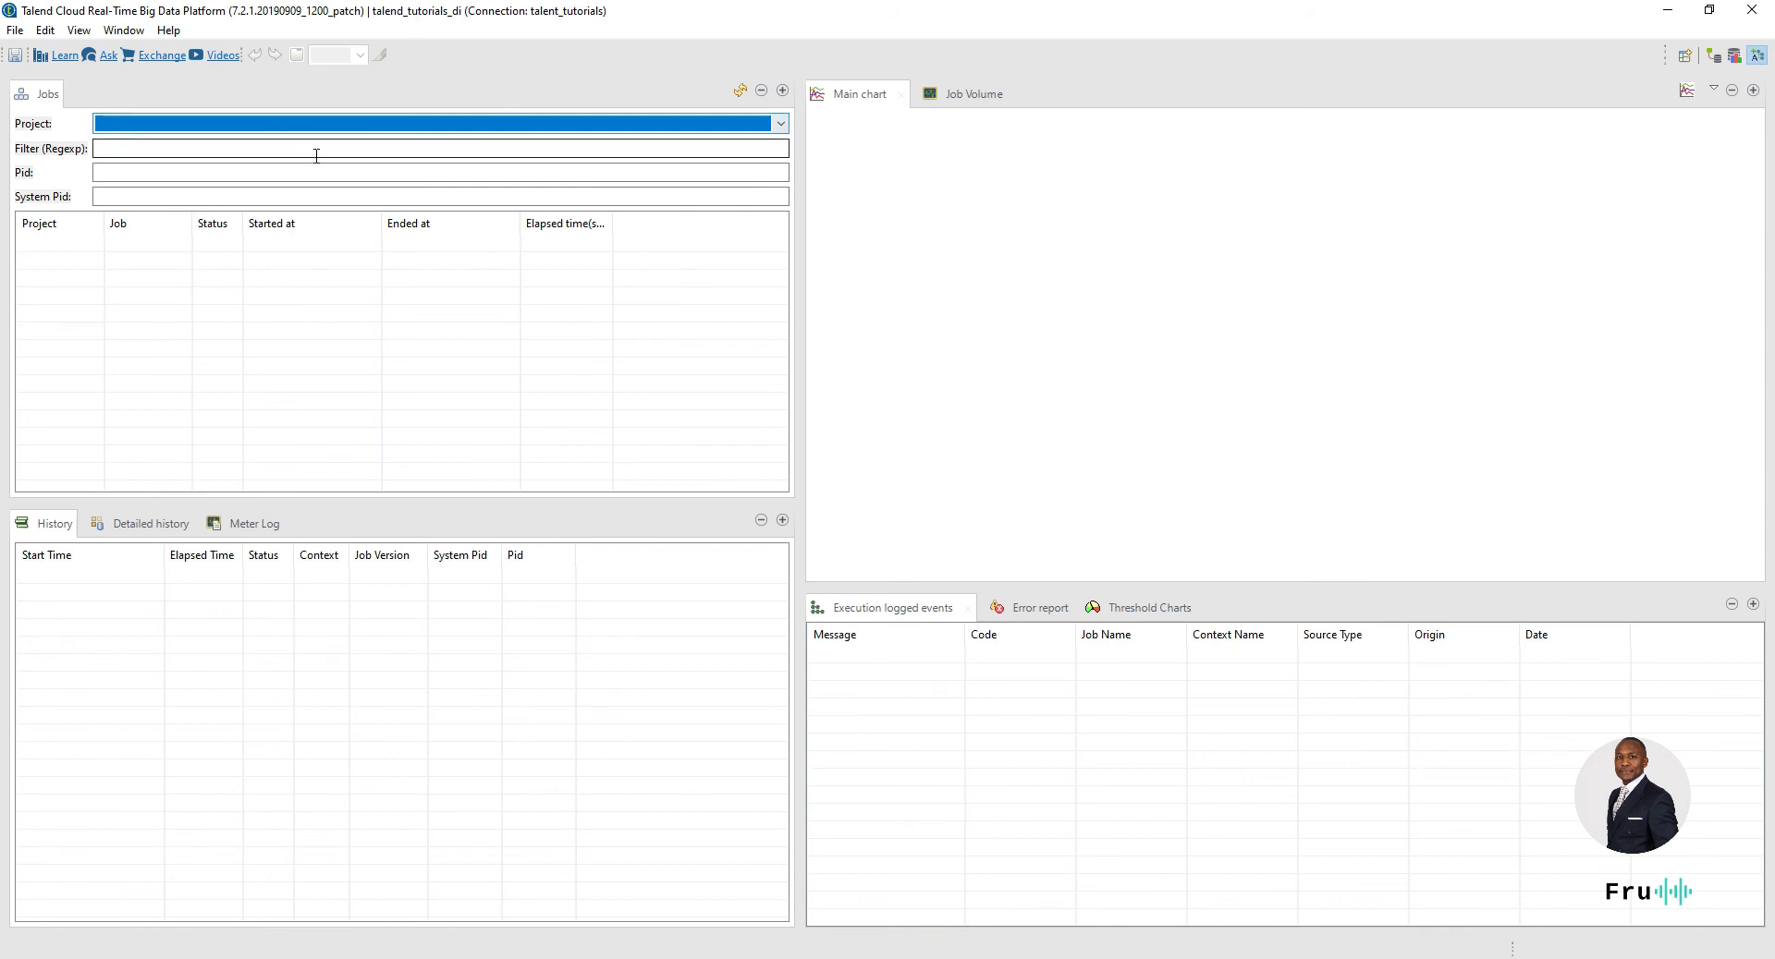
left_click(175, 124)
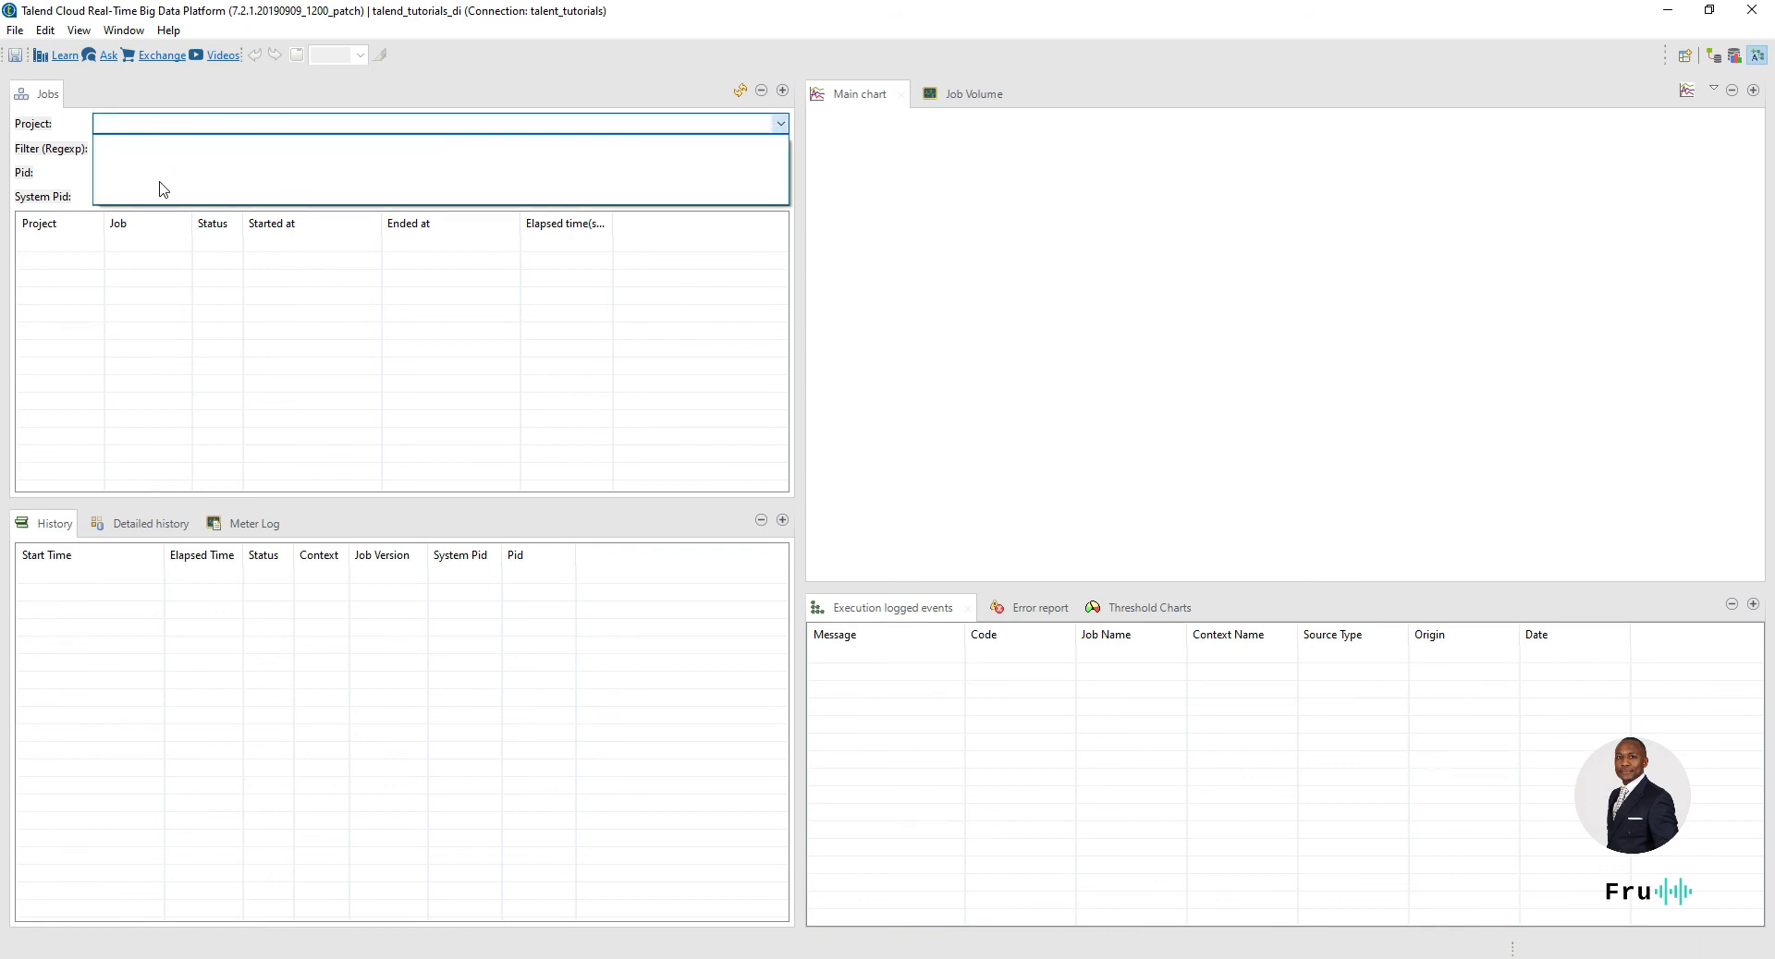
left_click(1418, 954)
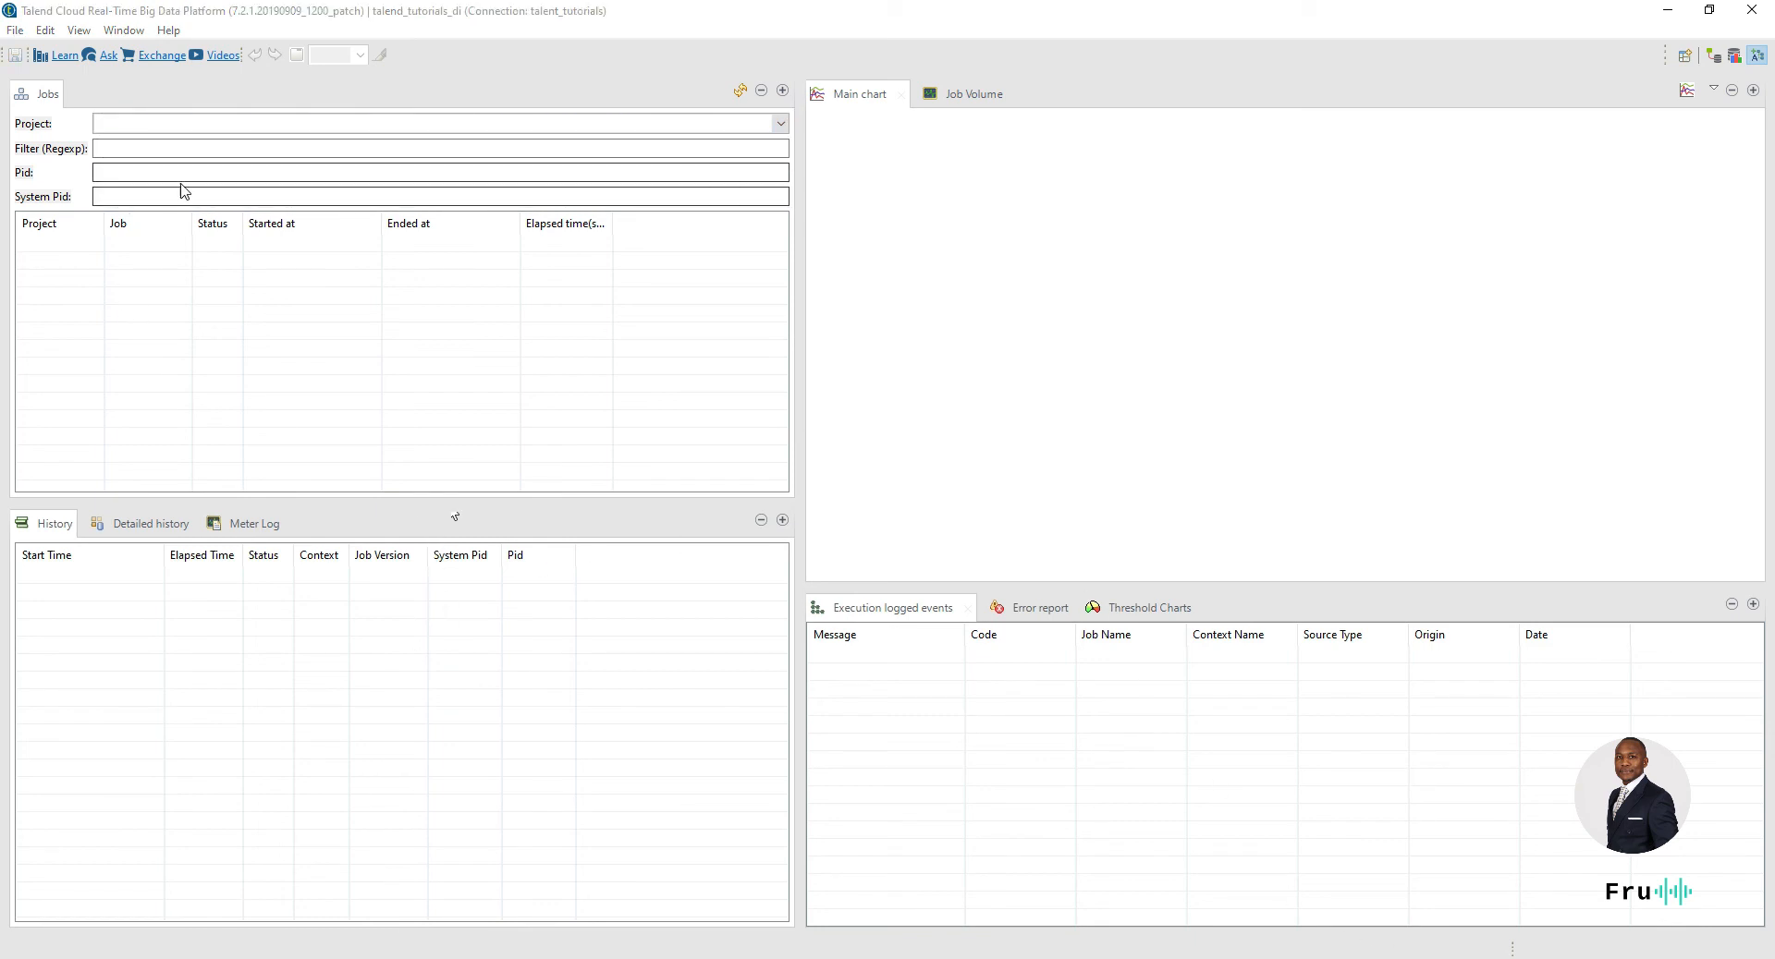
left_click(198, 124)
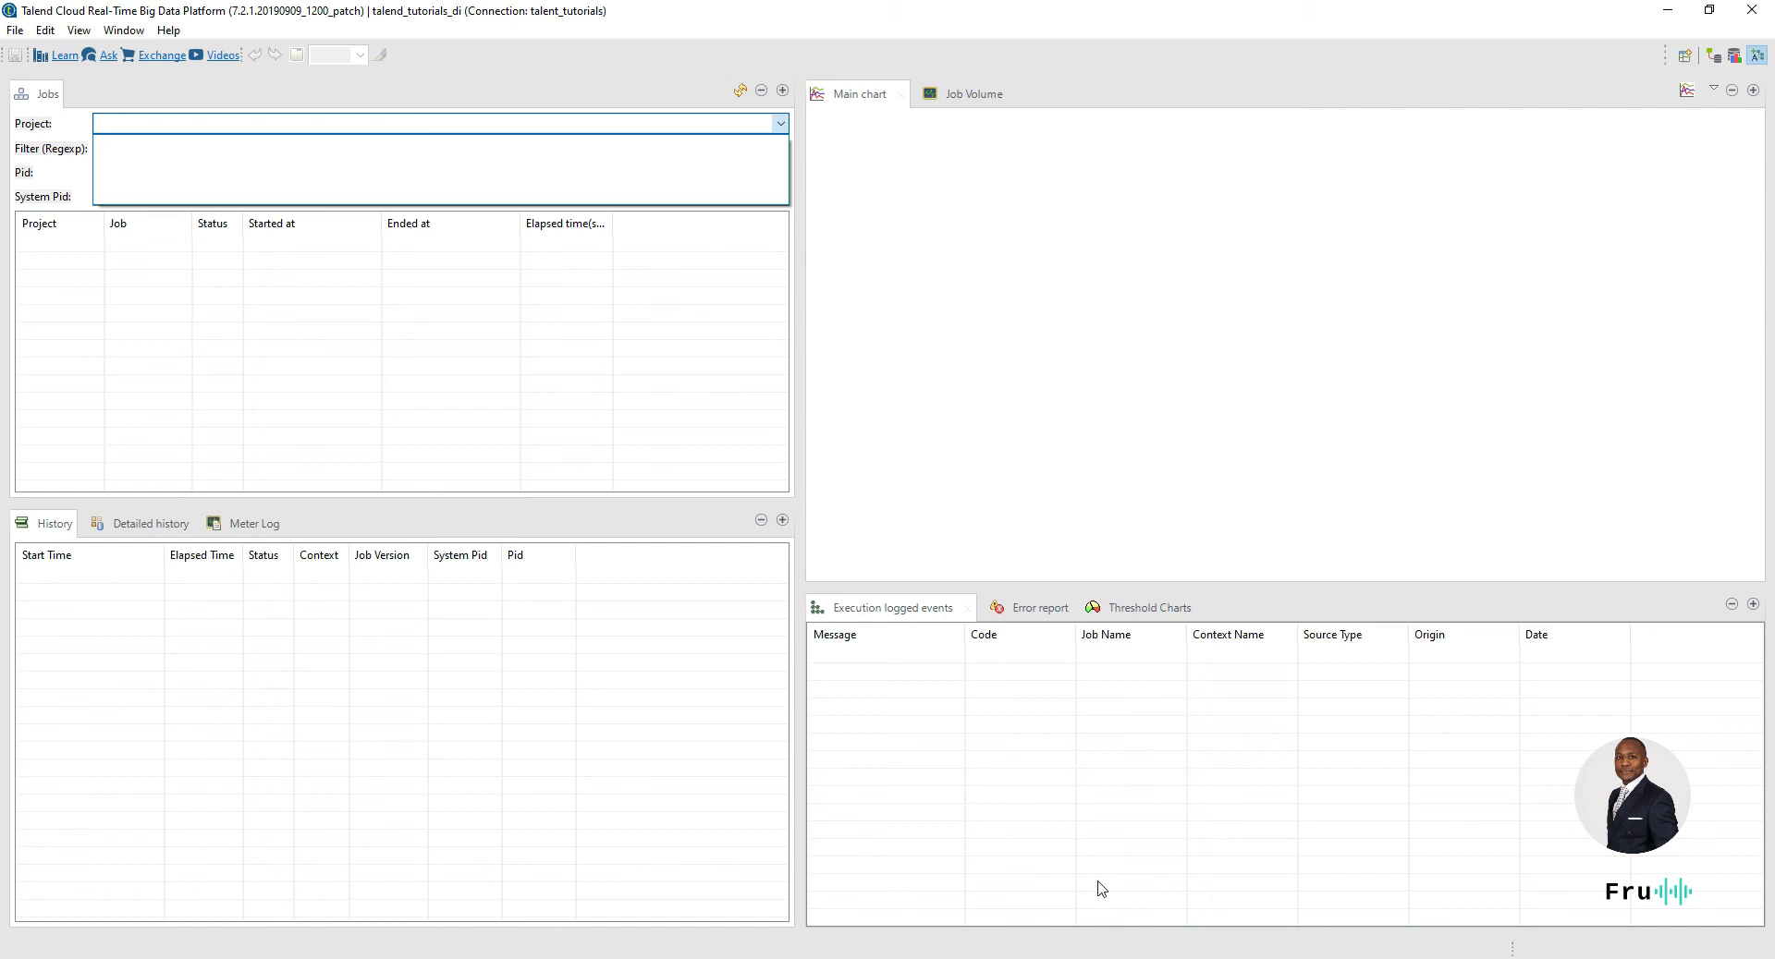
- Switch to MySQL Workbench, re-run the stats query to examine its rows and columns, and return to Talend Studio
left_click(1008, 957)
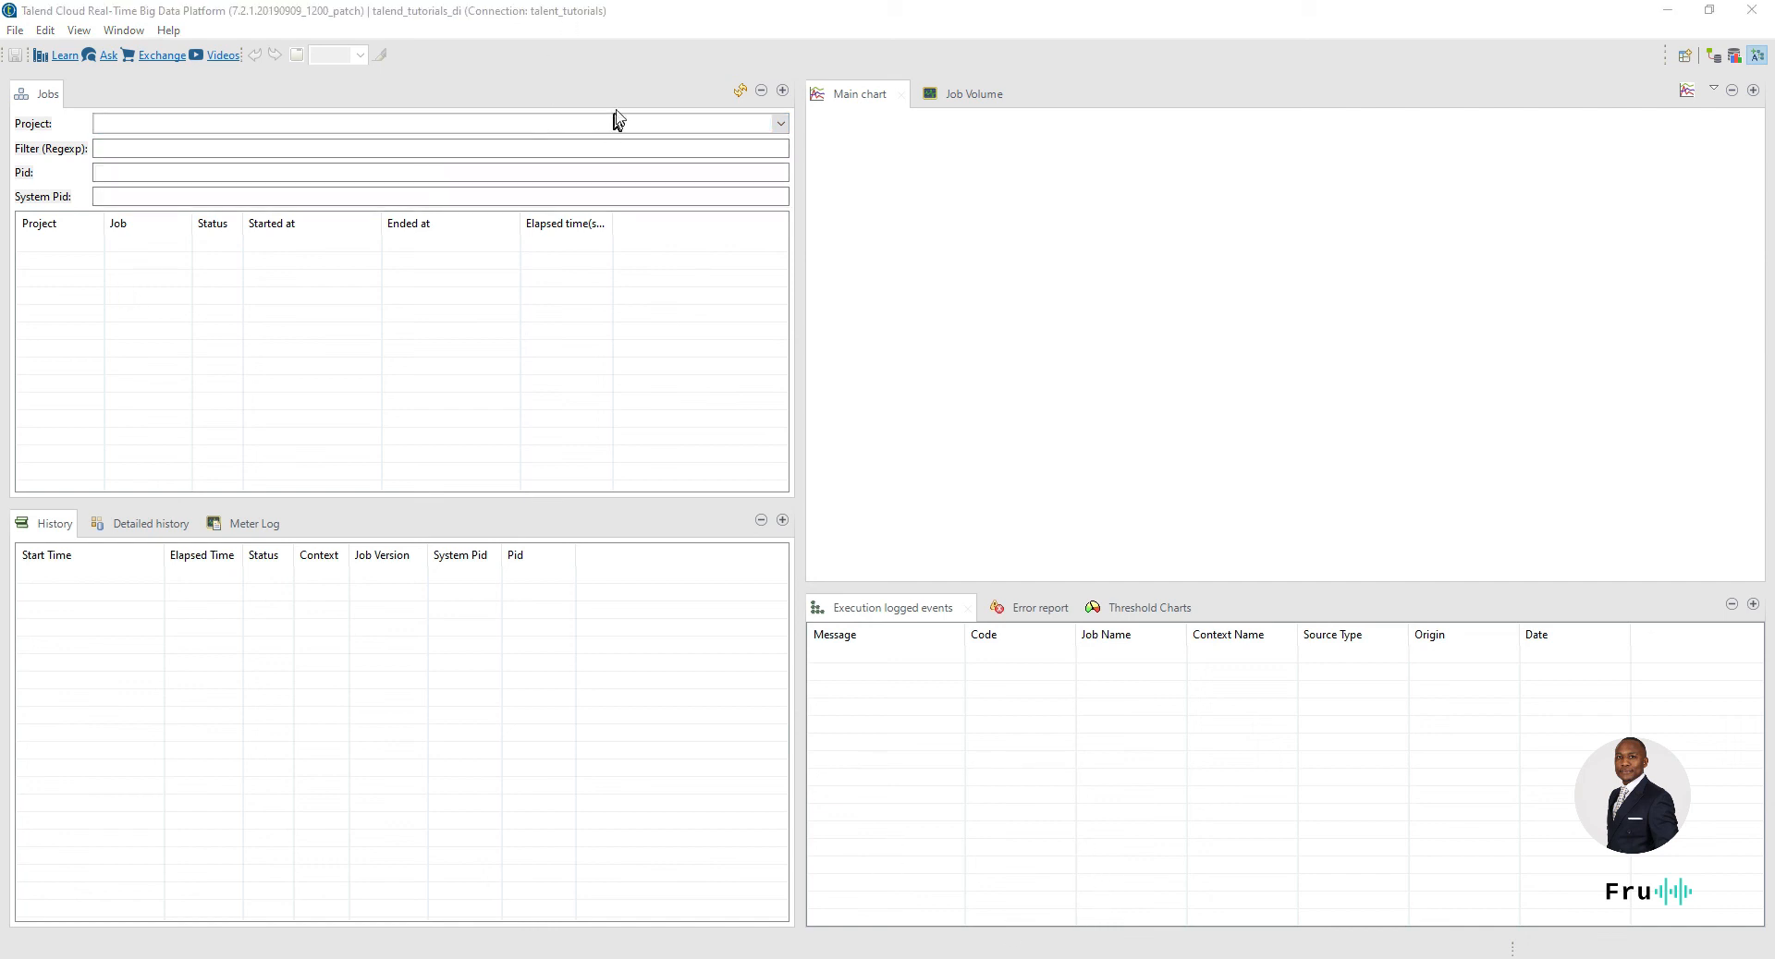
left_click_drag(893, 1, 653, 180)
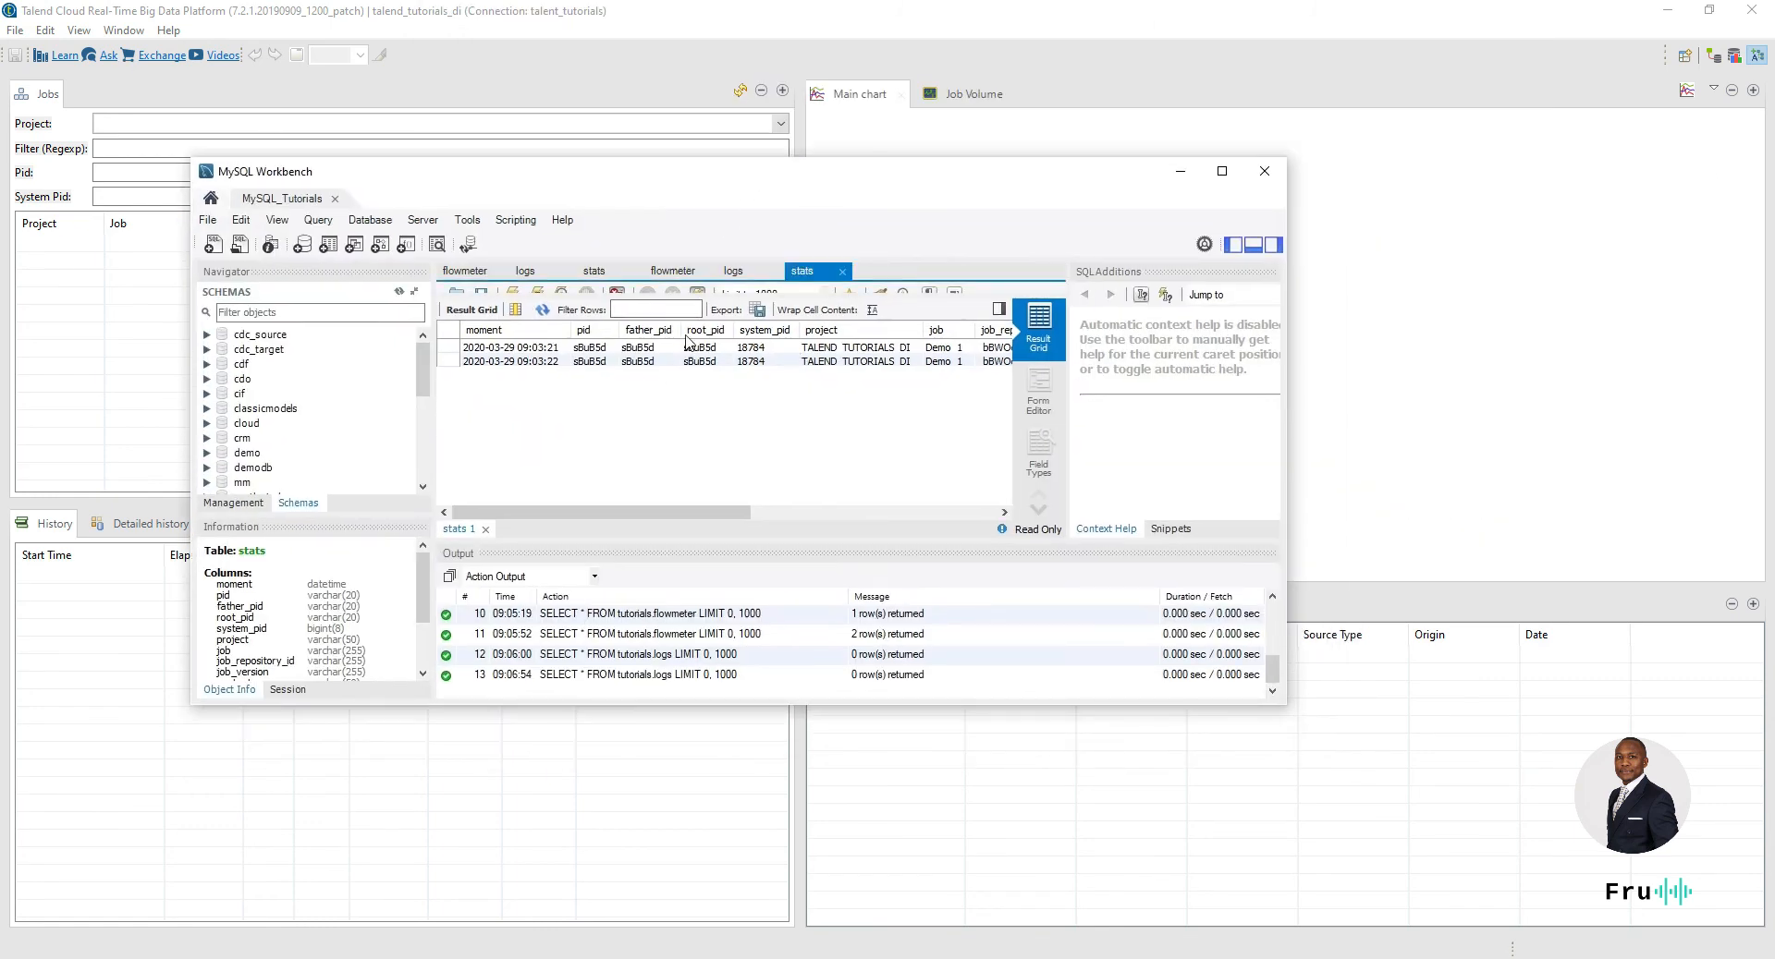
left_click(512, 292)
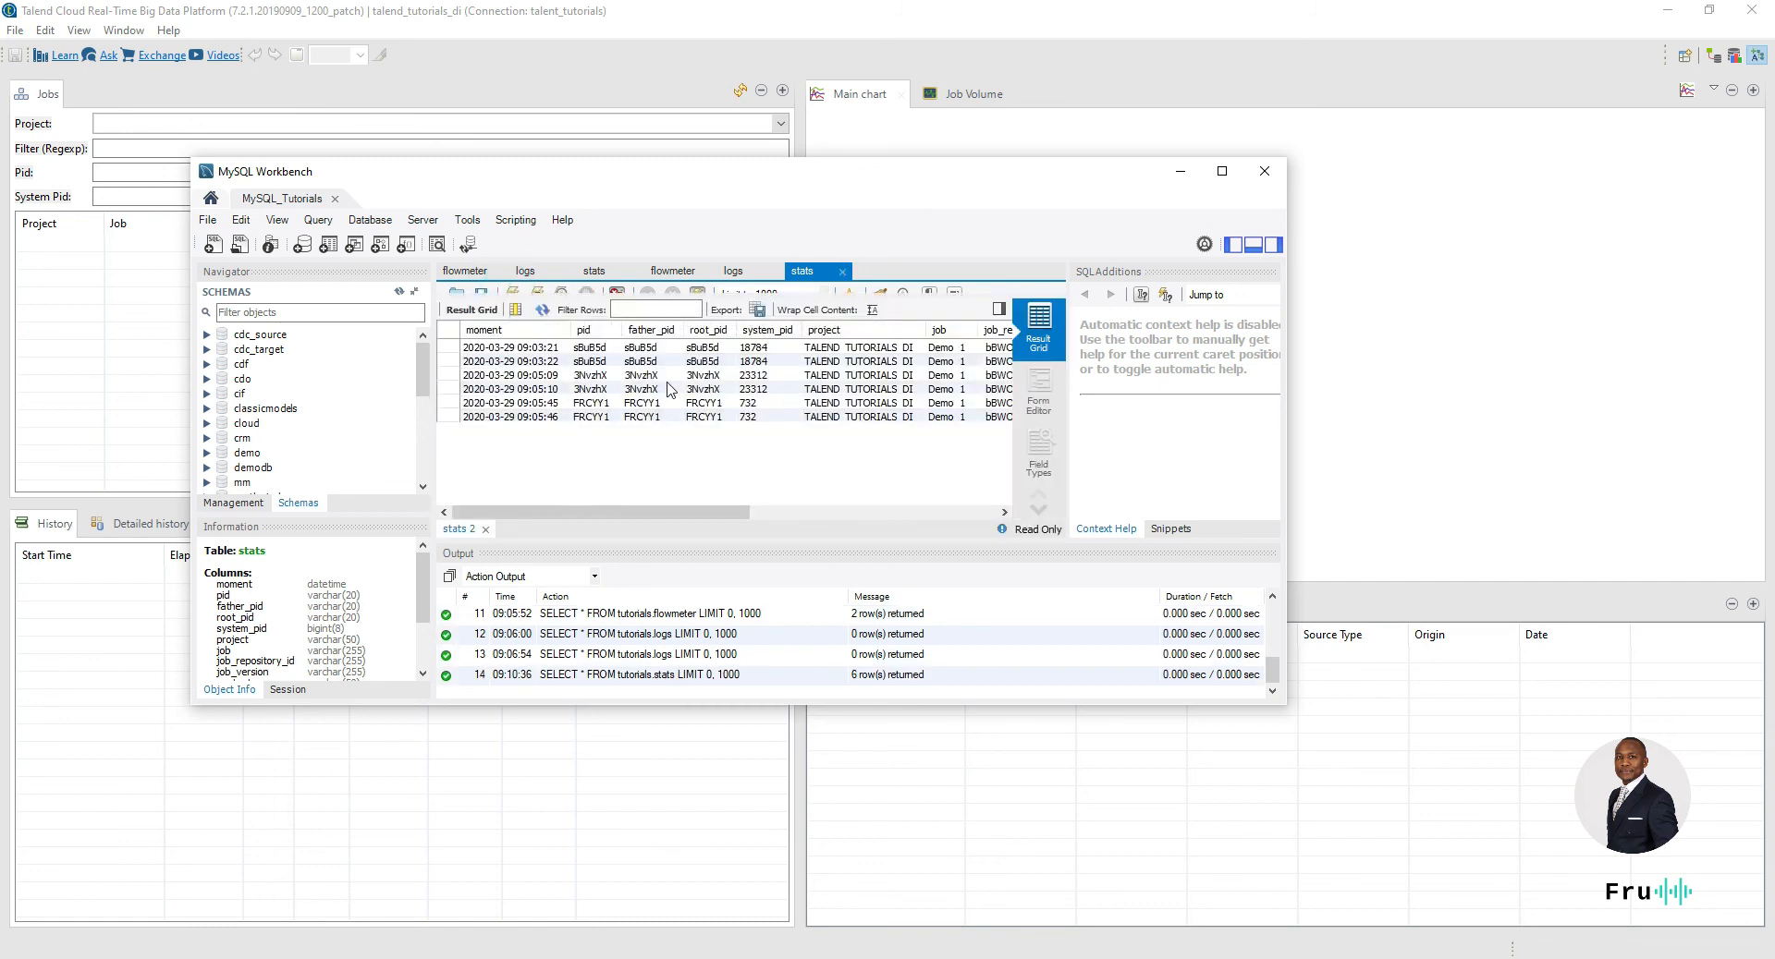
left_click_drag(728, 511, 895, 515)
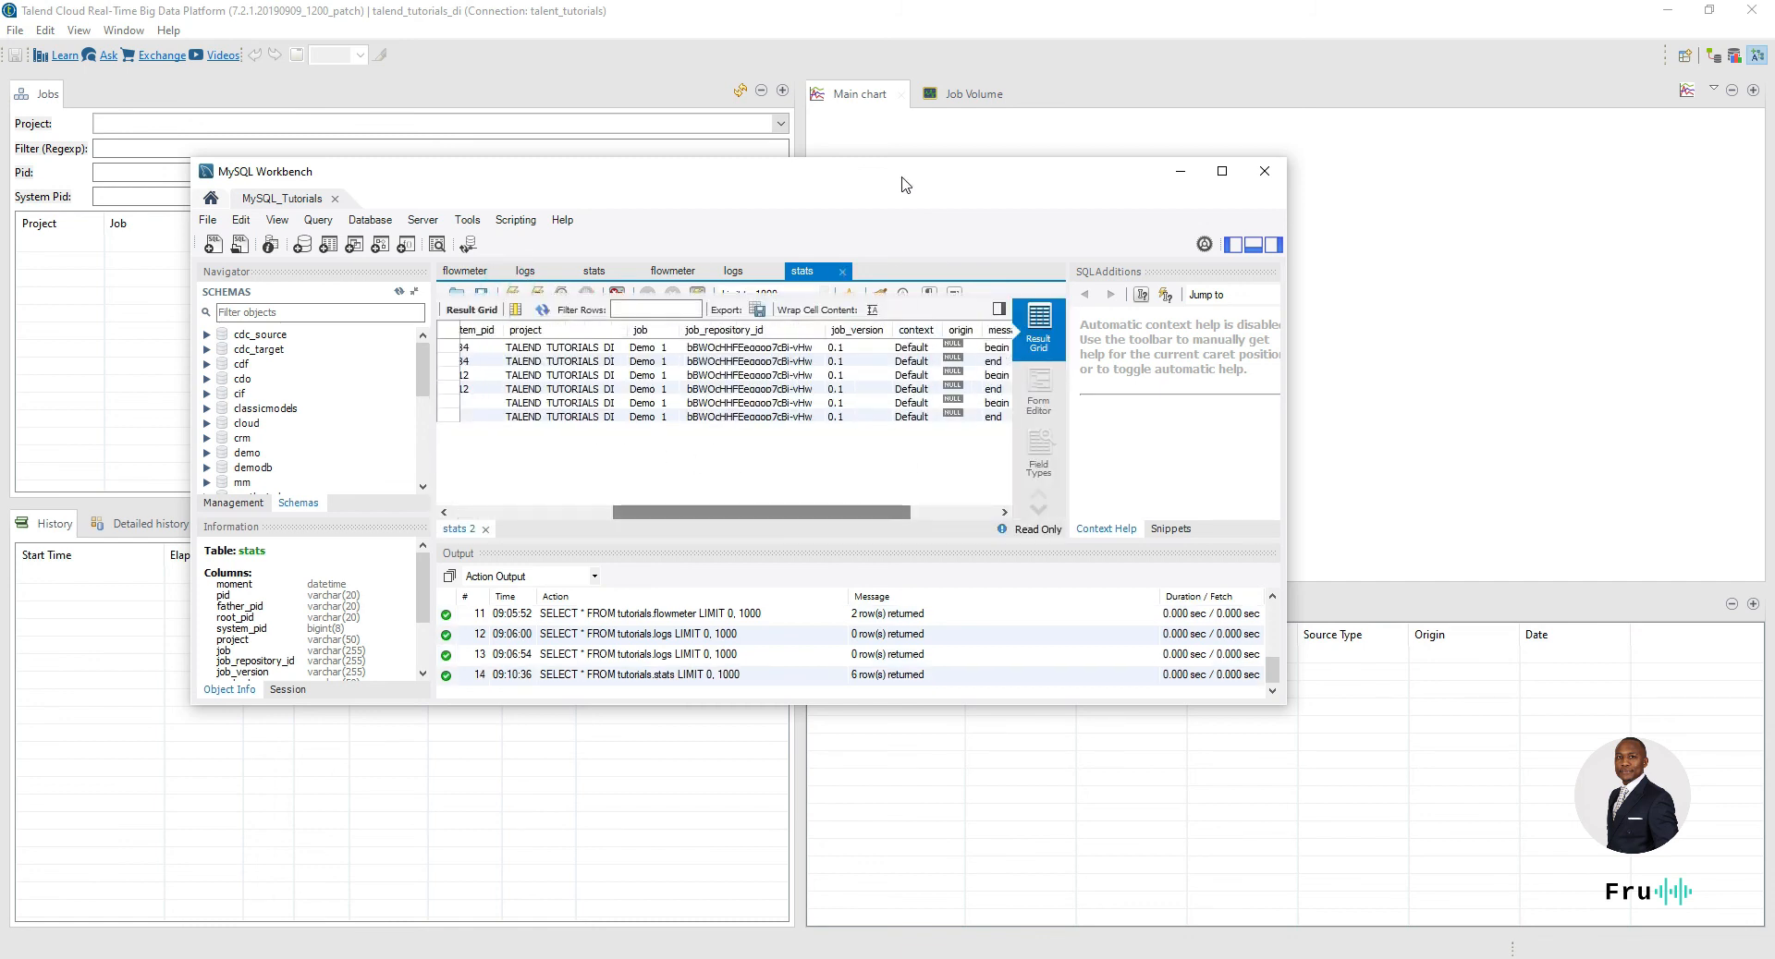
left_click_drag(901, 175, 1774, 312)
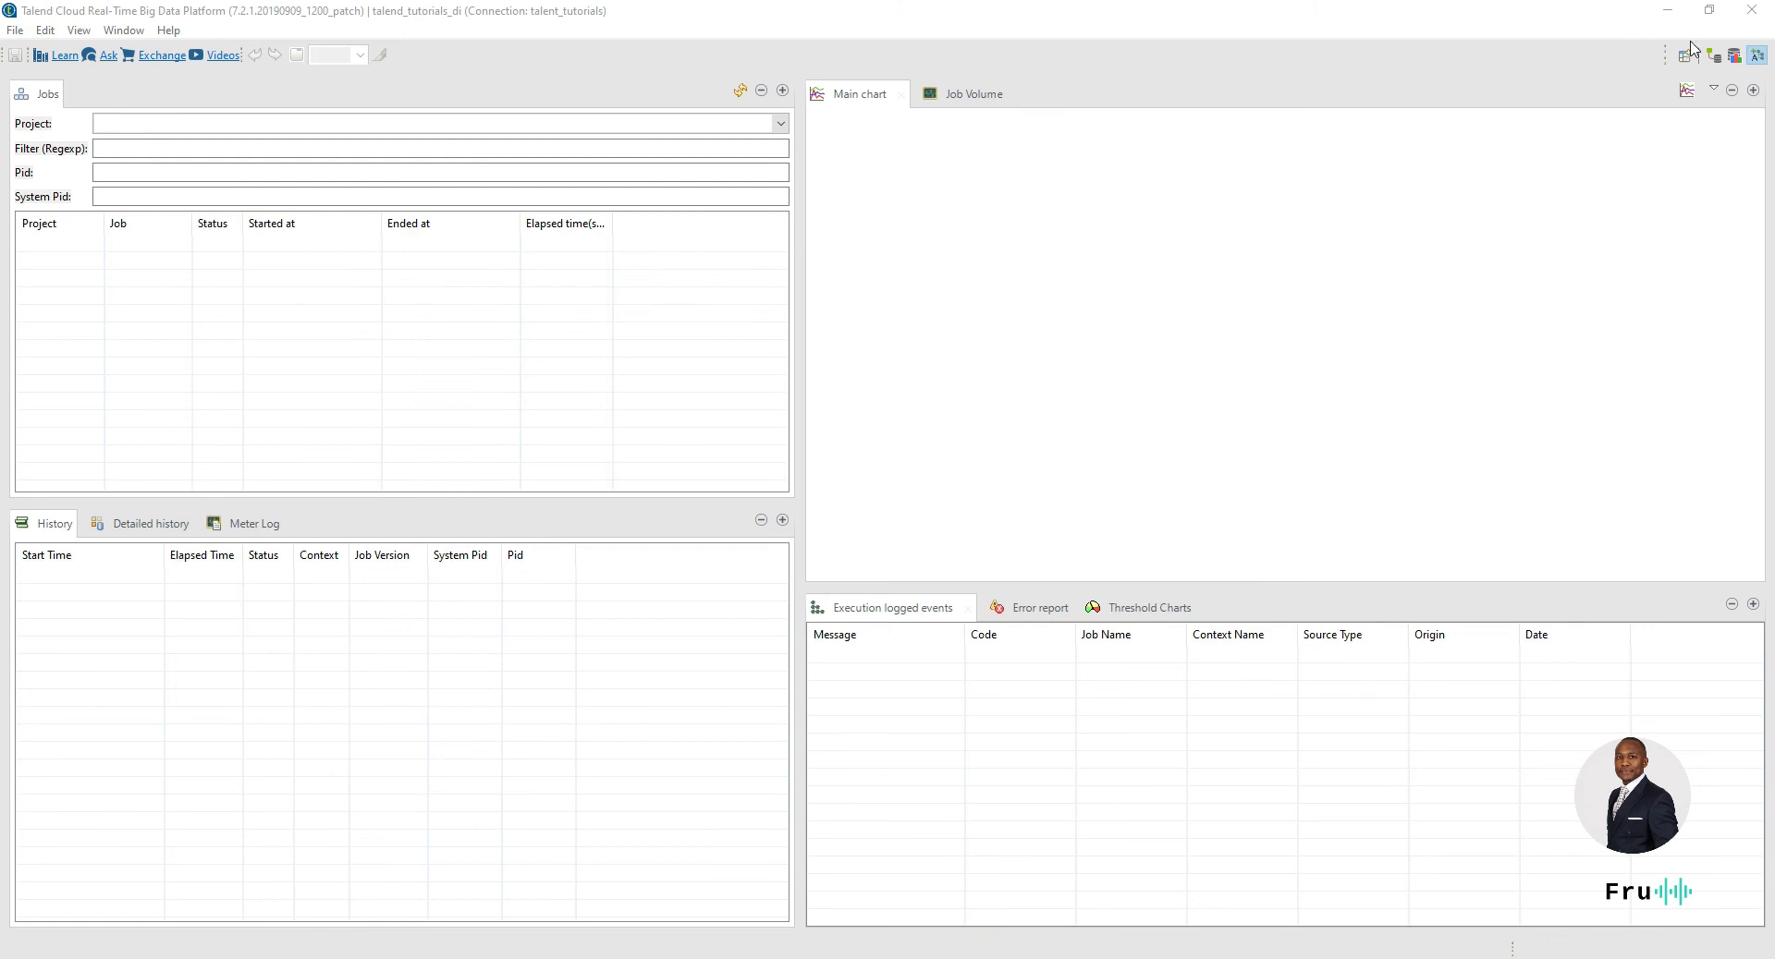
- Open the Datasource Type preferences of the Activity Monitoring Console and widen the preferences window
left_click(150, 124)
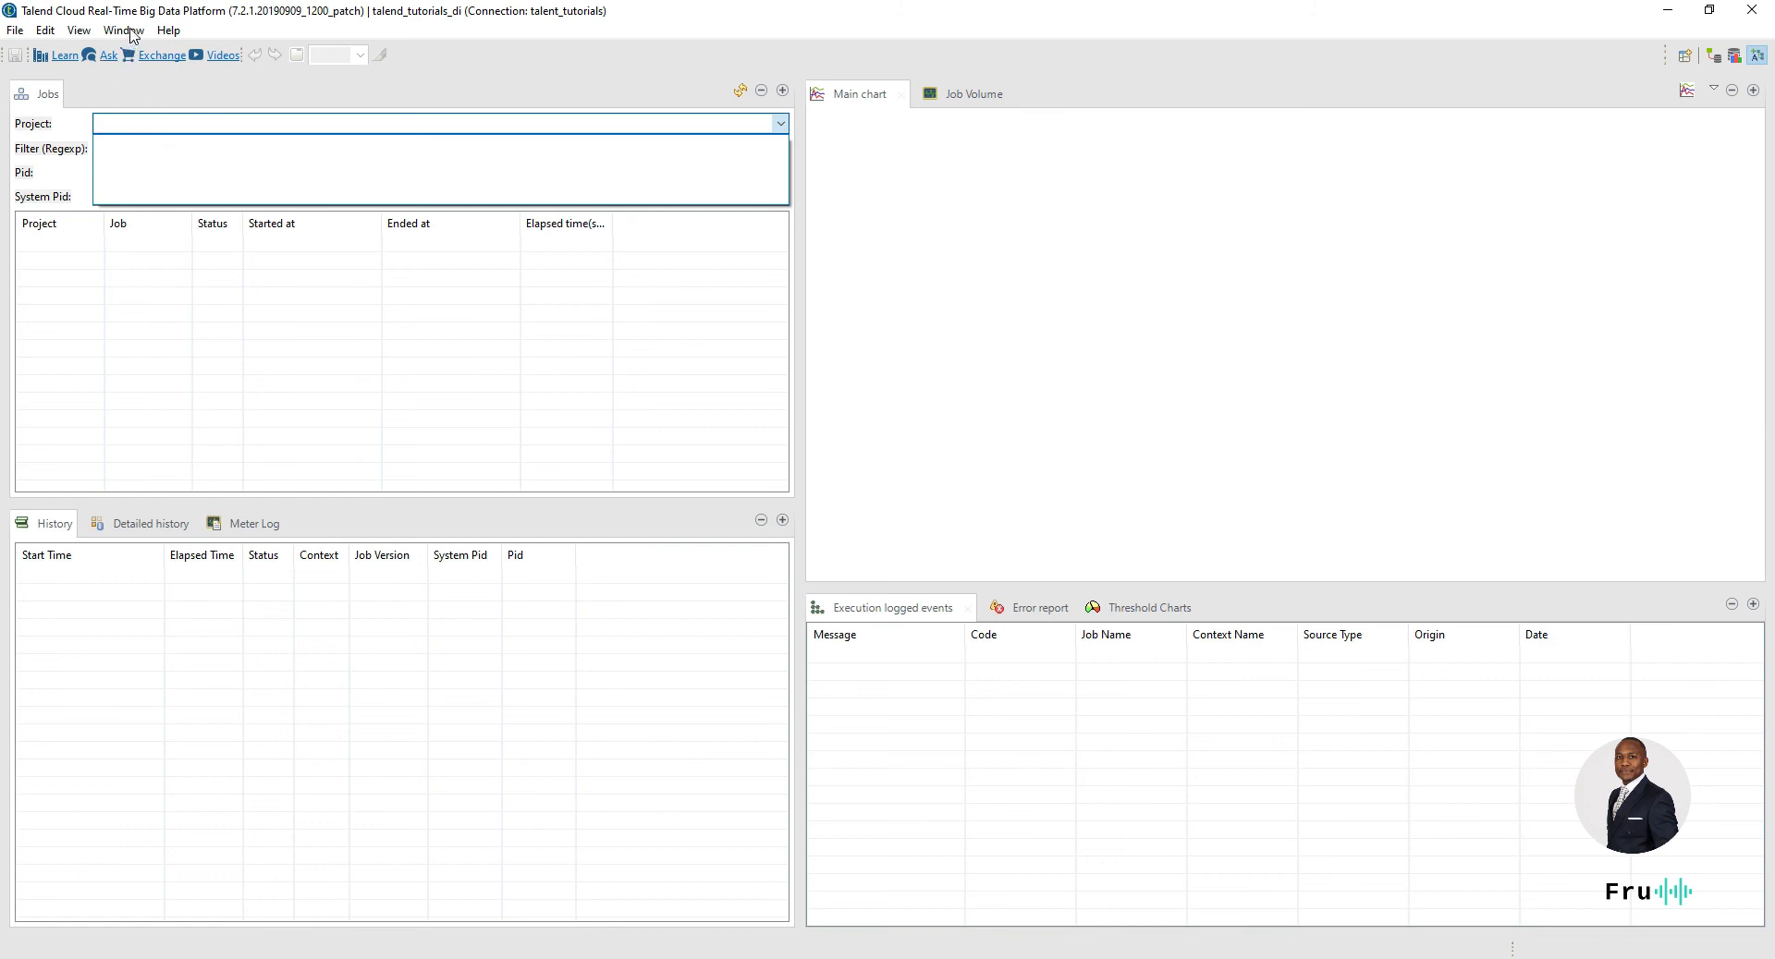
left_click(130, 32)
left_click(130, 33)
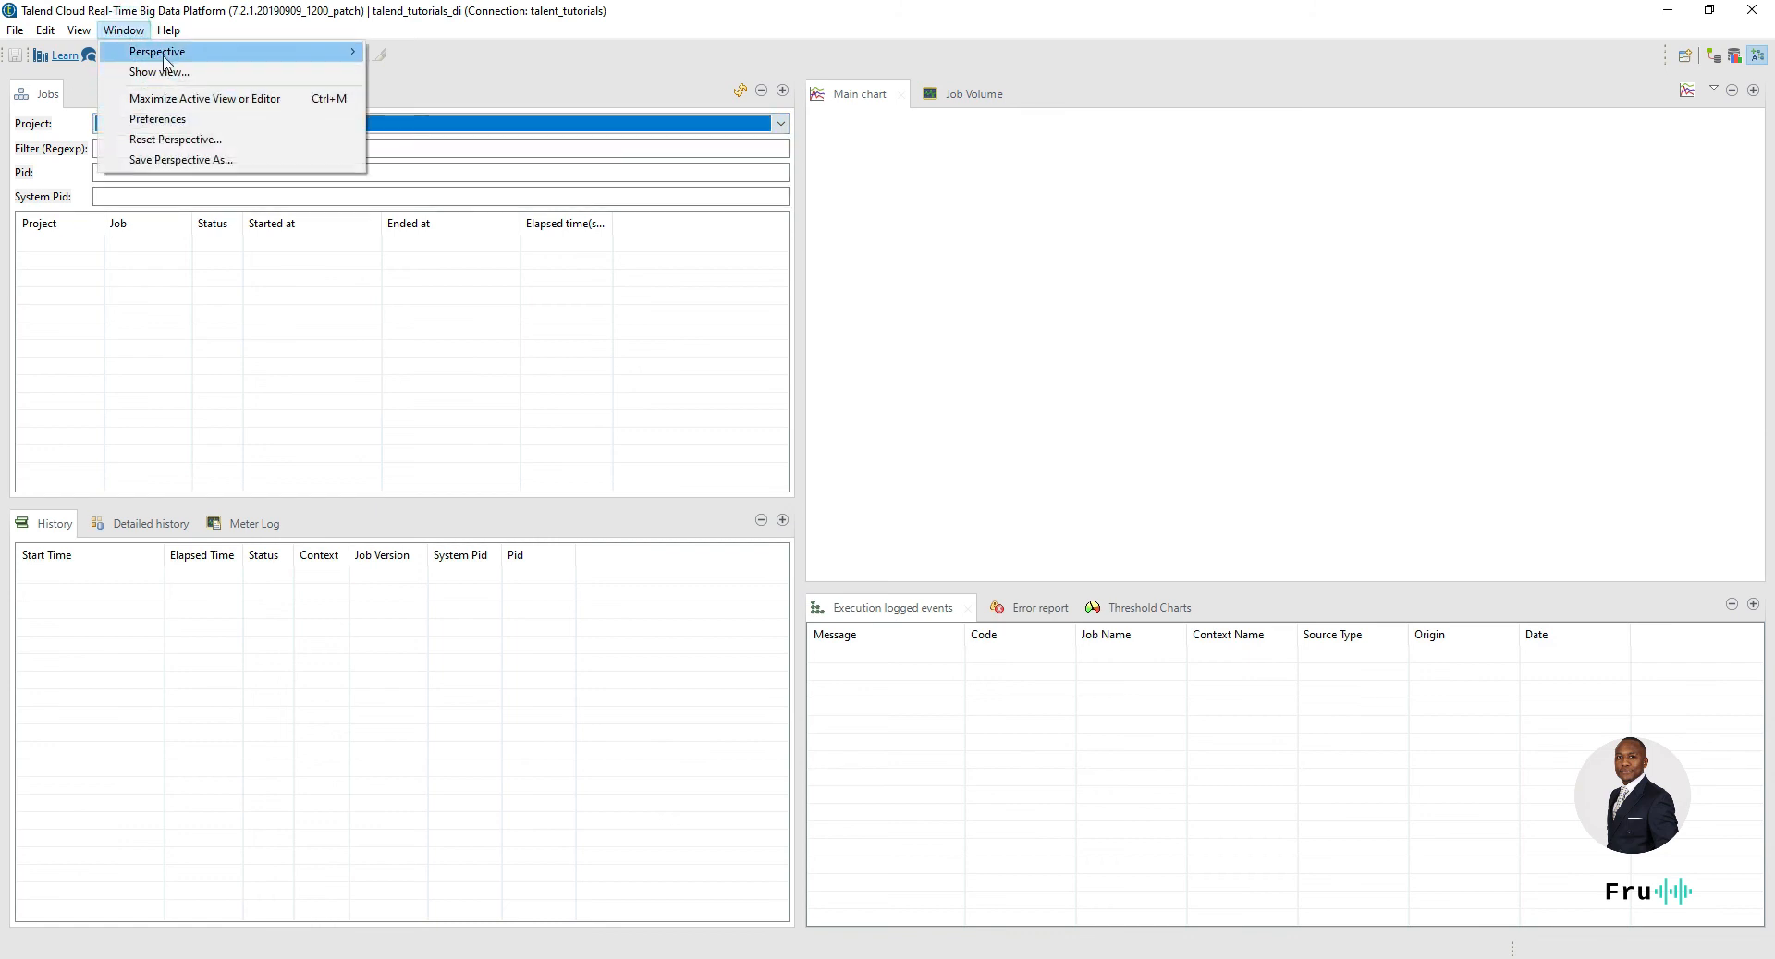
left_click(163, 120)
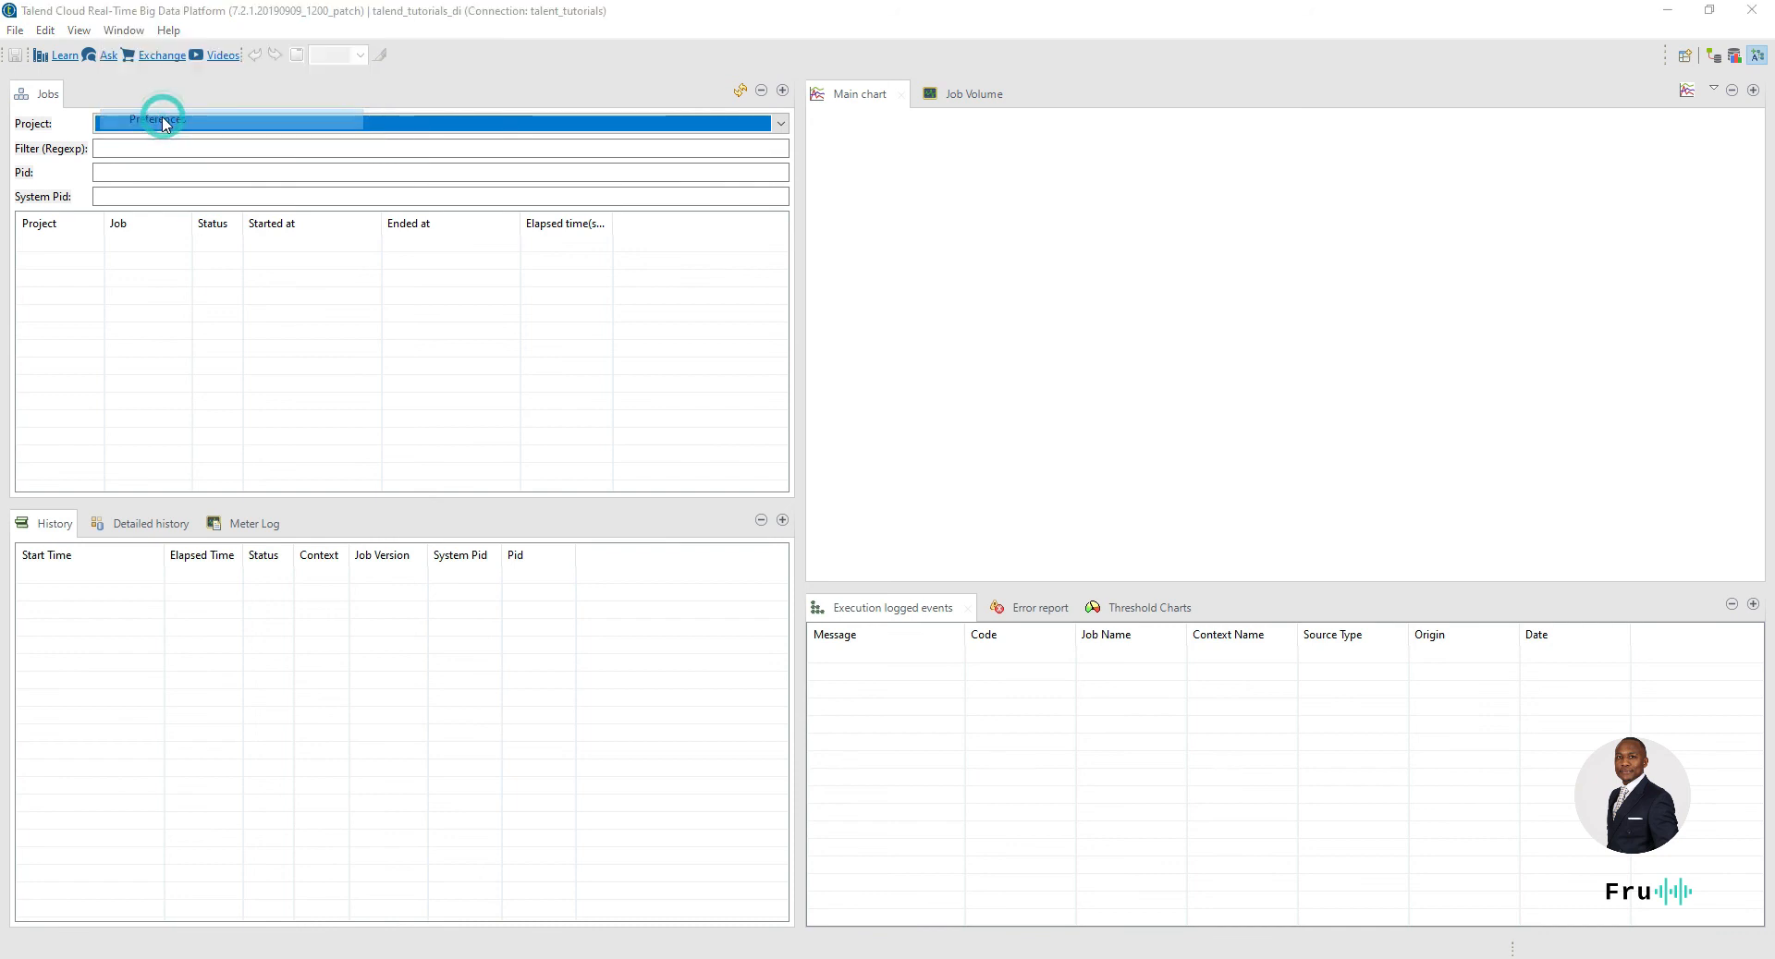
double_click(658, 225)
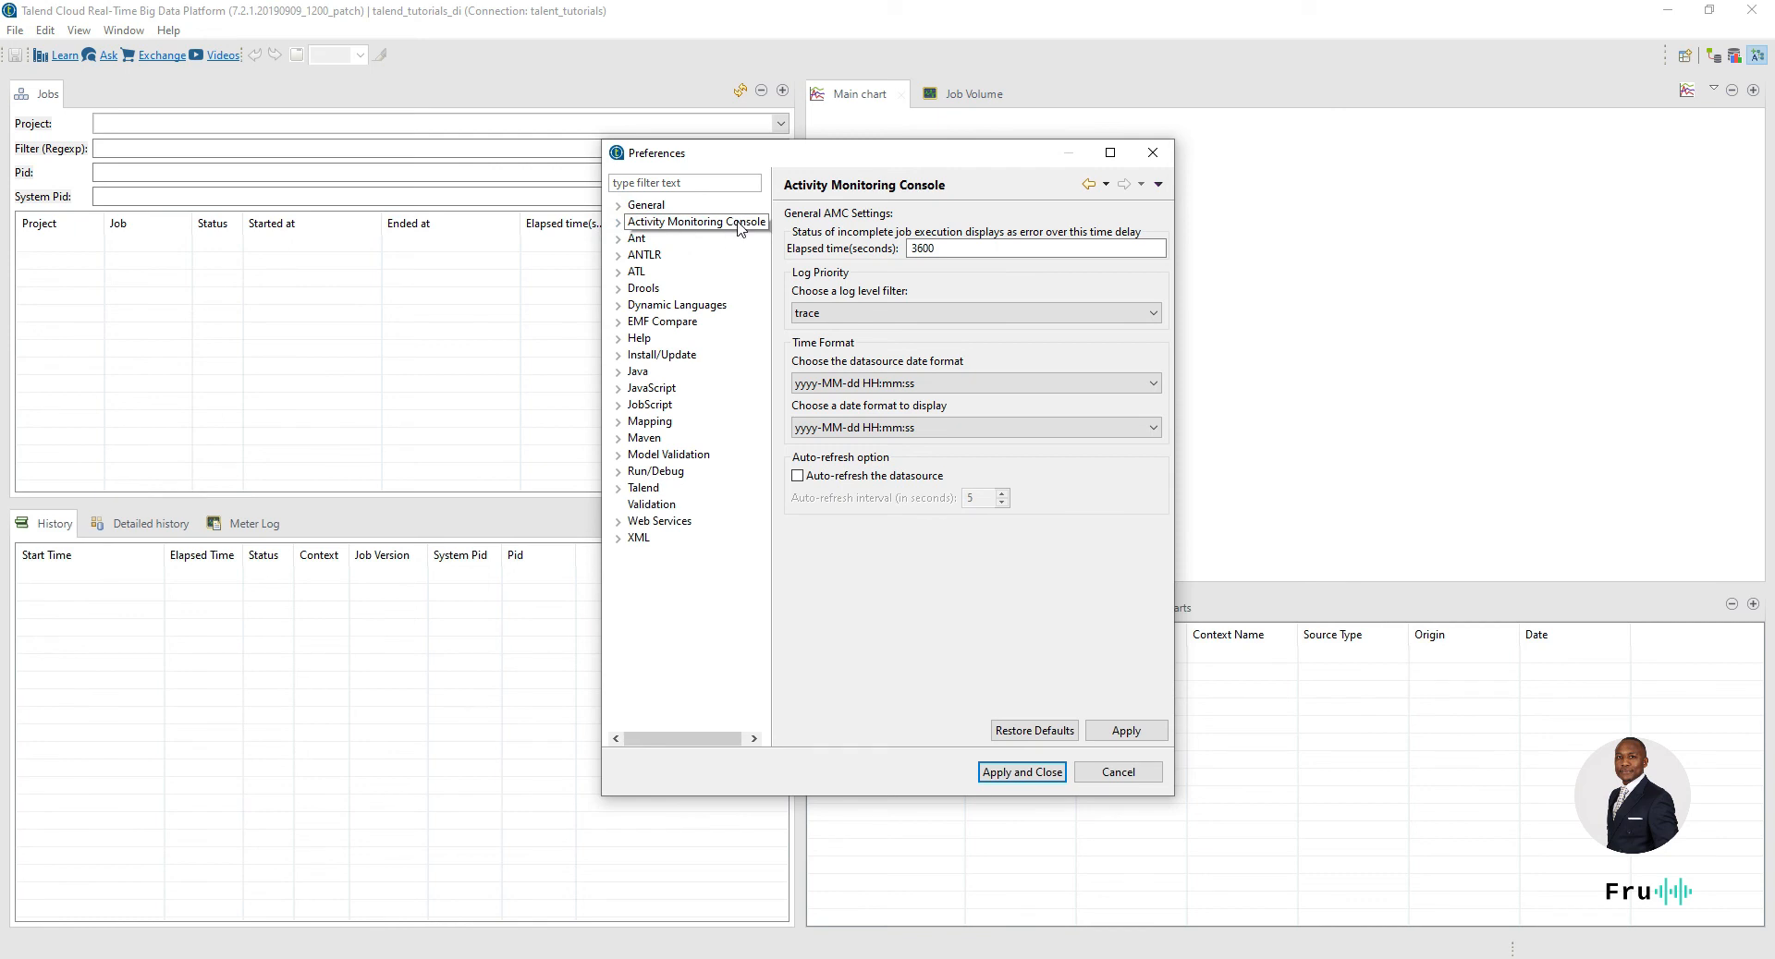
left_click(617, 222)
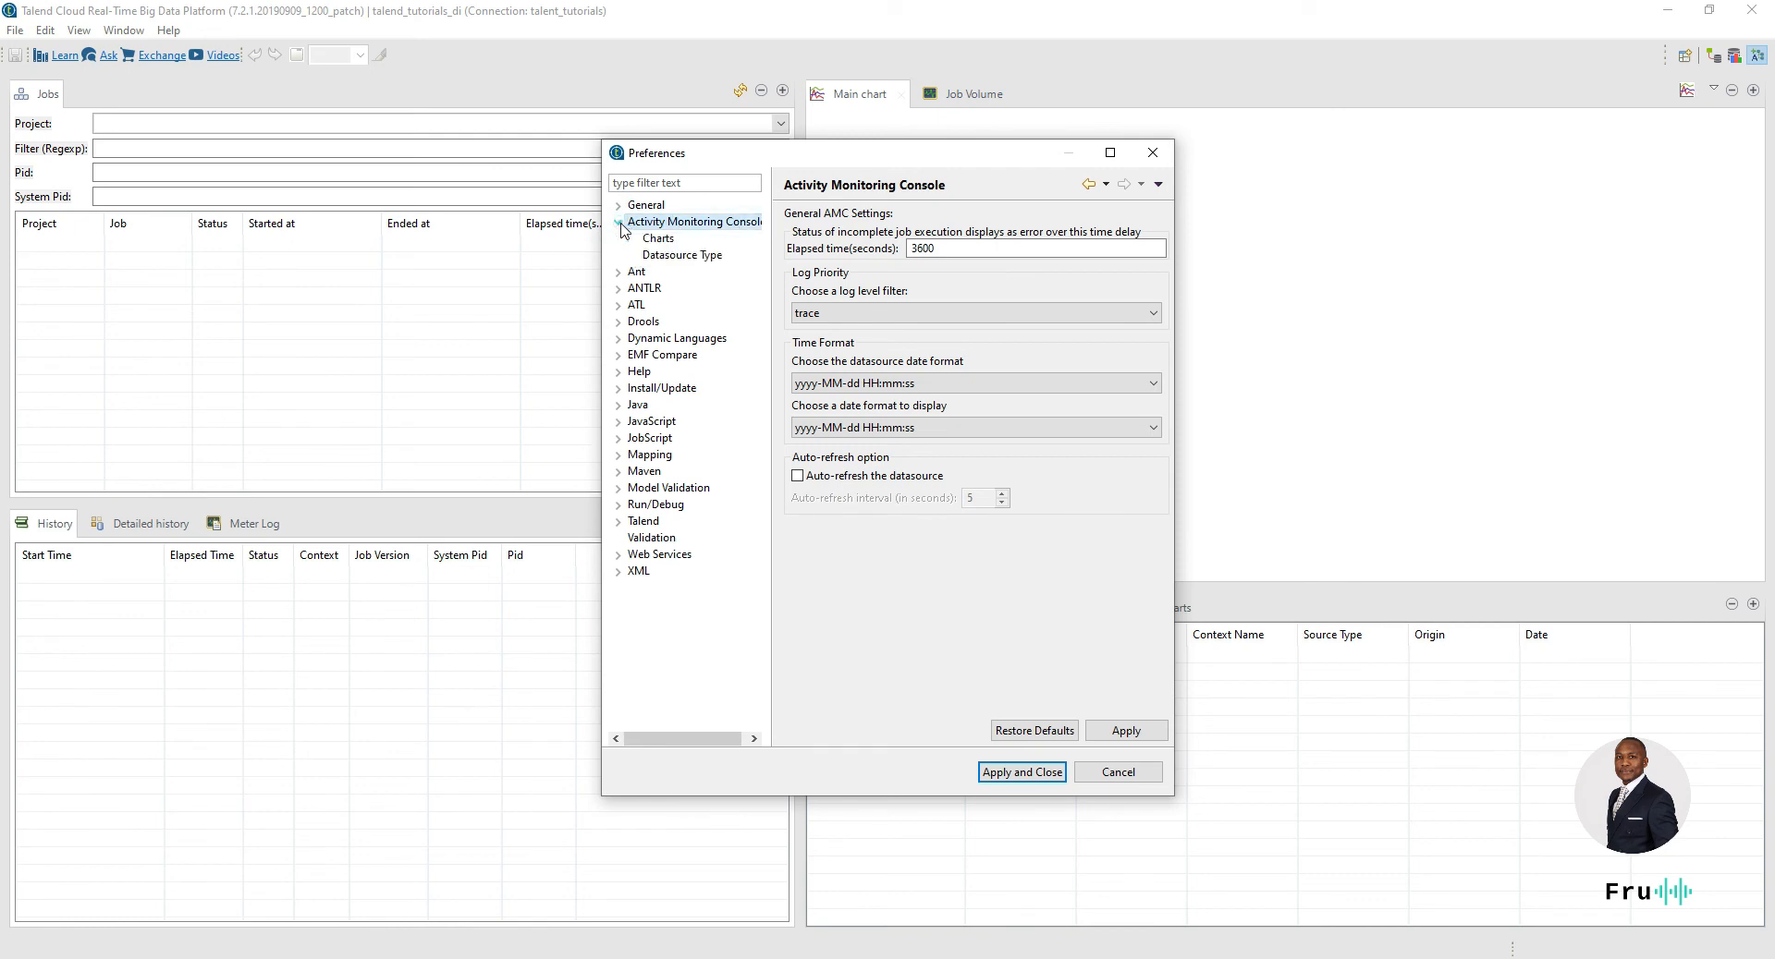
left_click(679, 256)
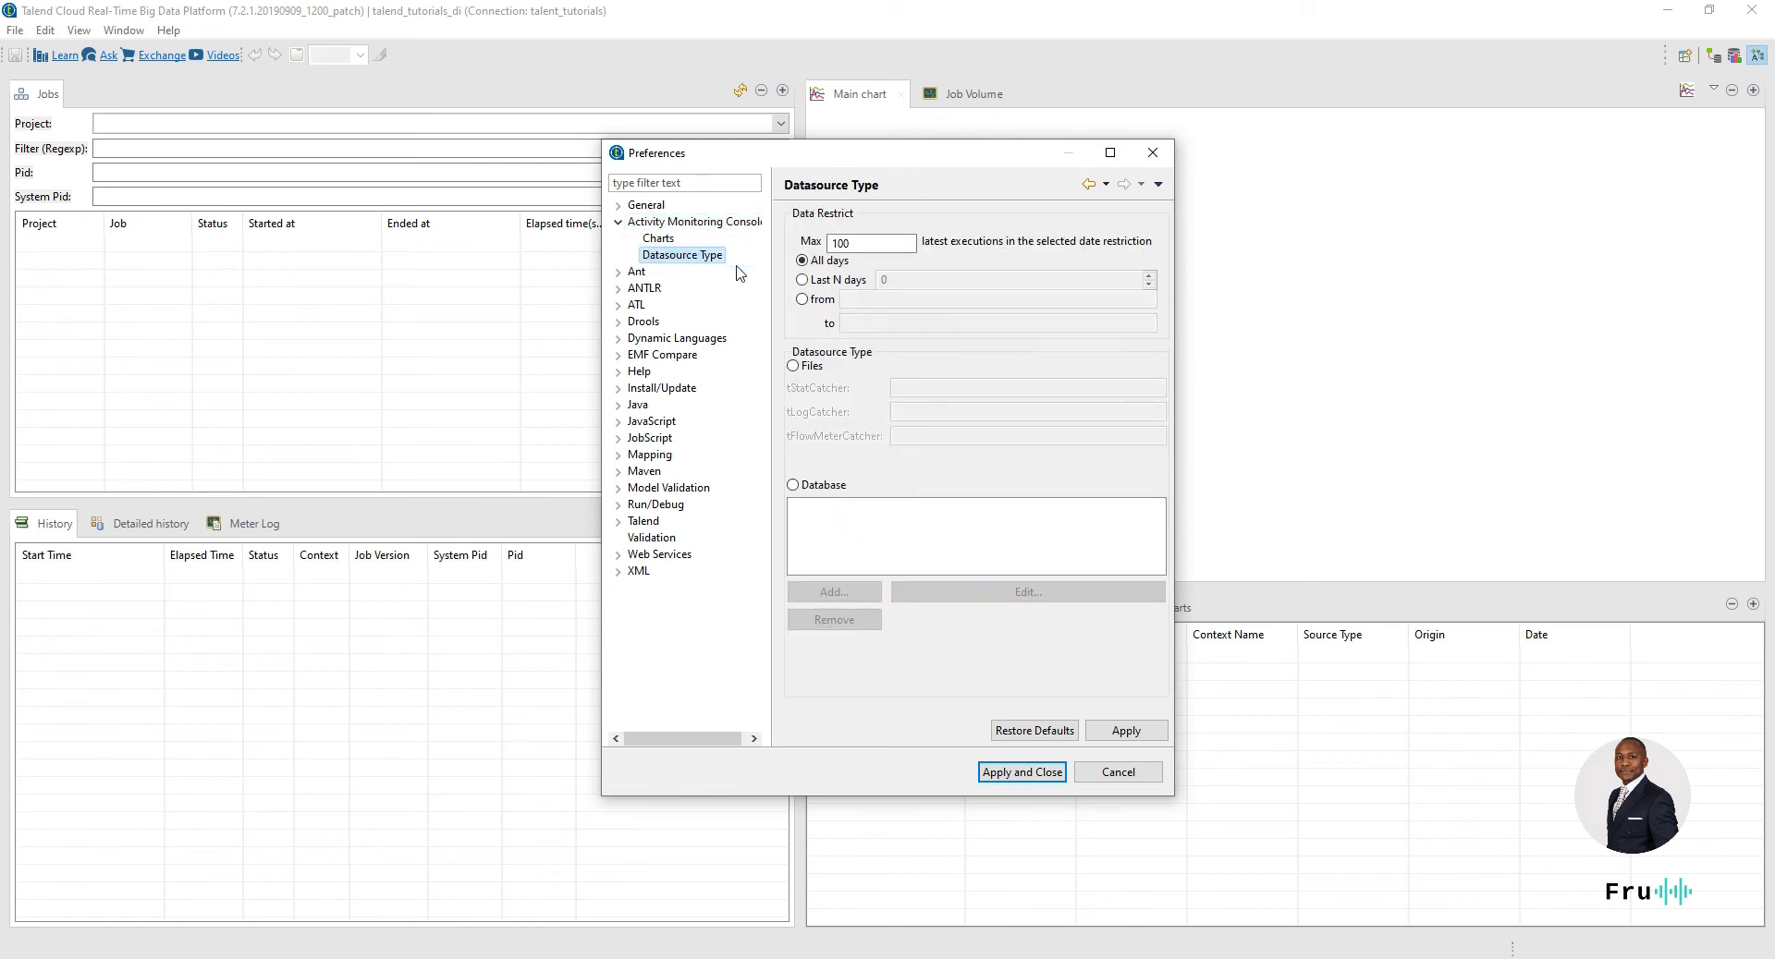
left_click_drag(1179, 378, 1517, 378)
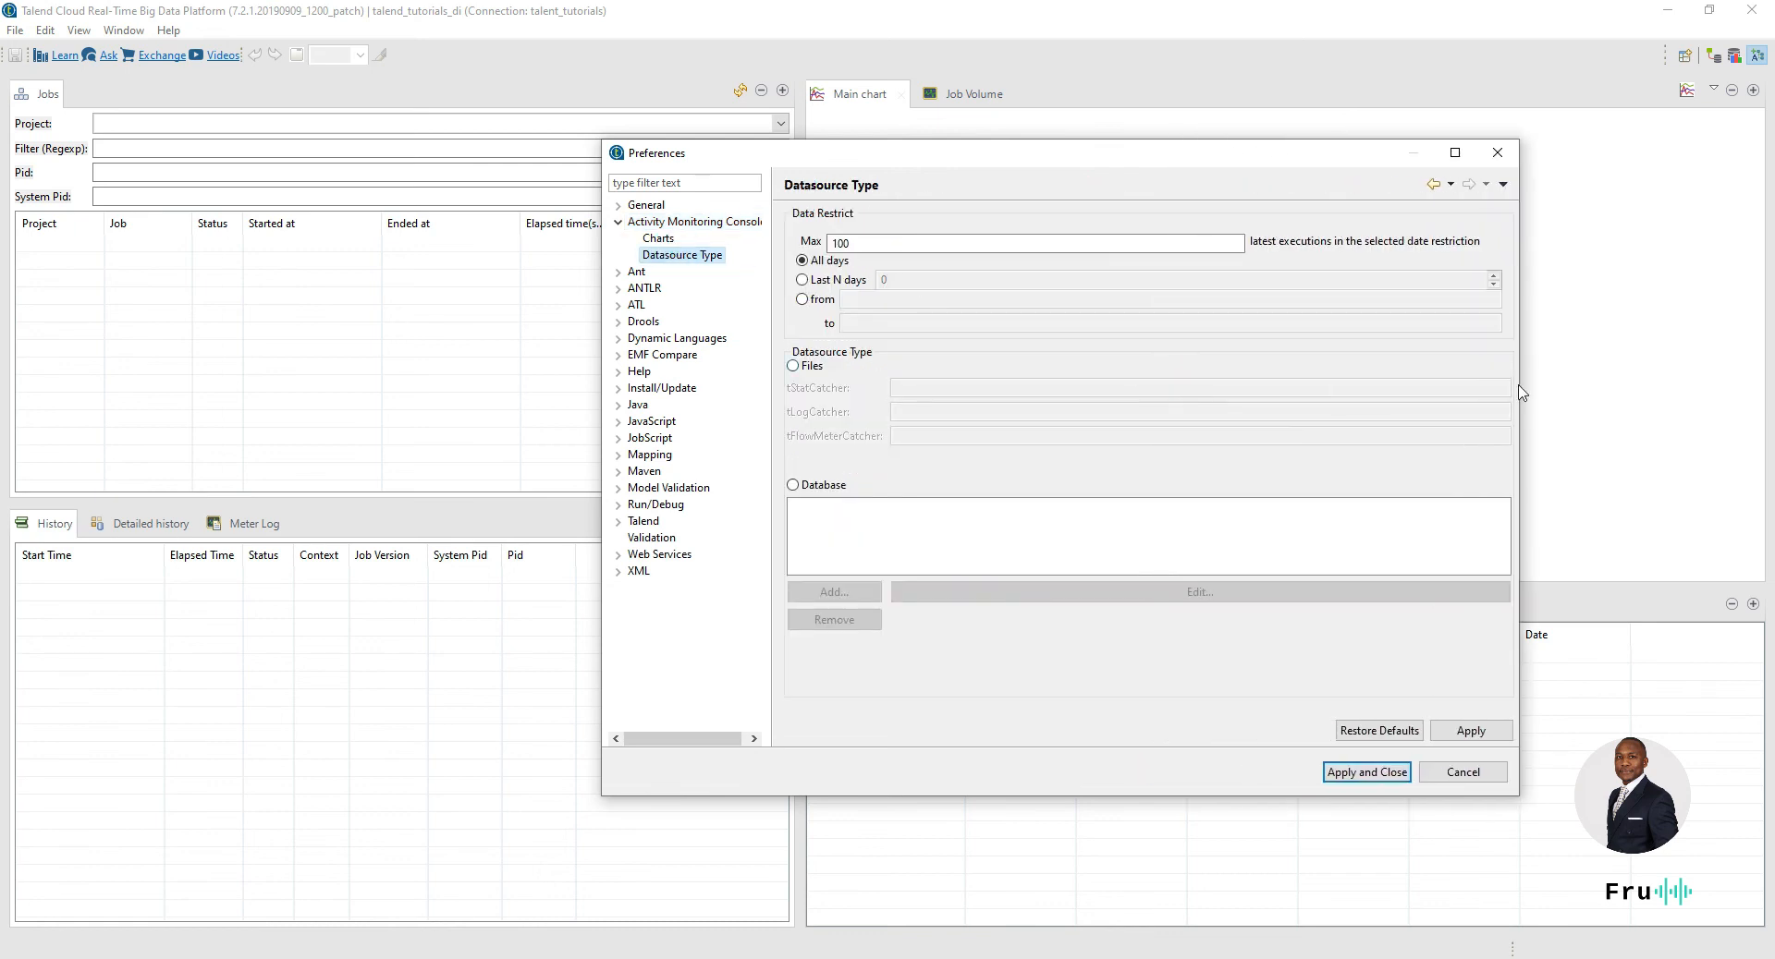
left_click_drag(1148, 149, 827, 115)
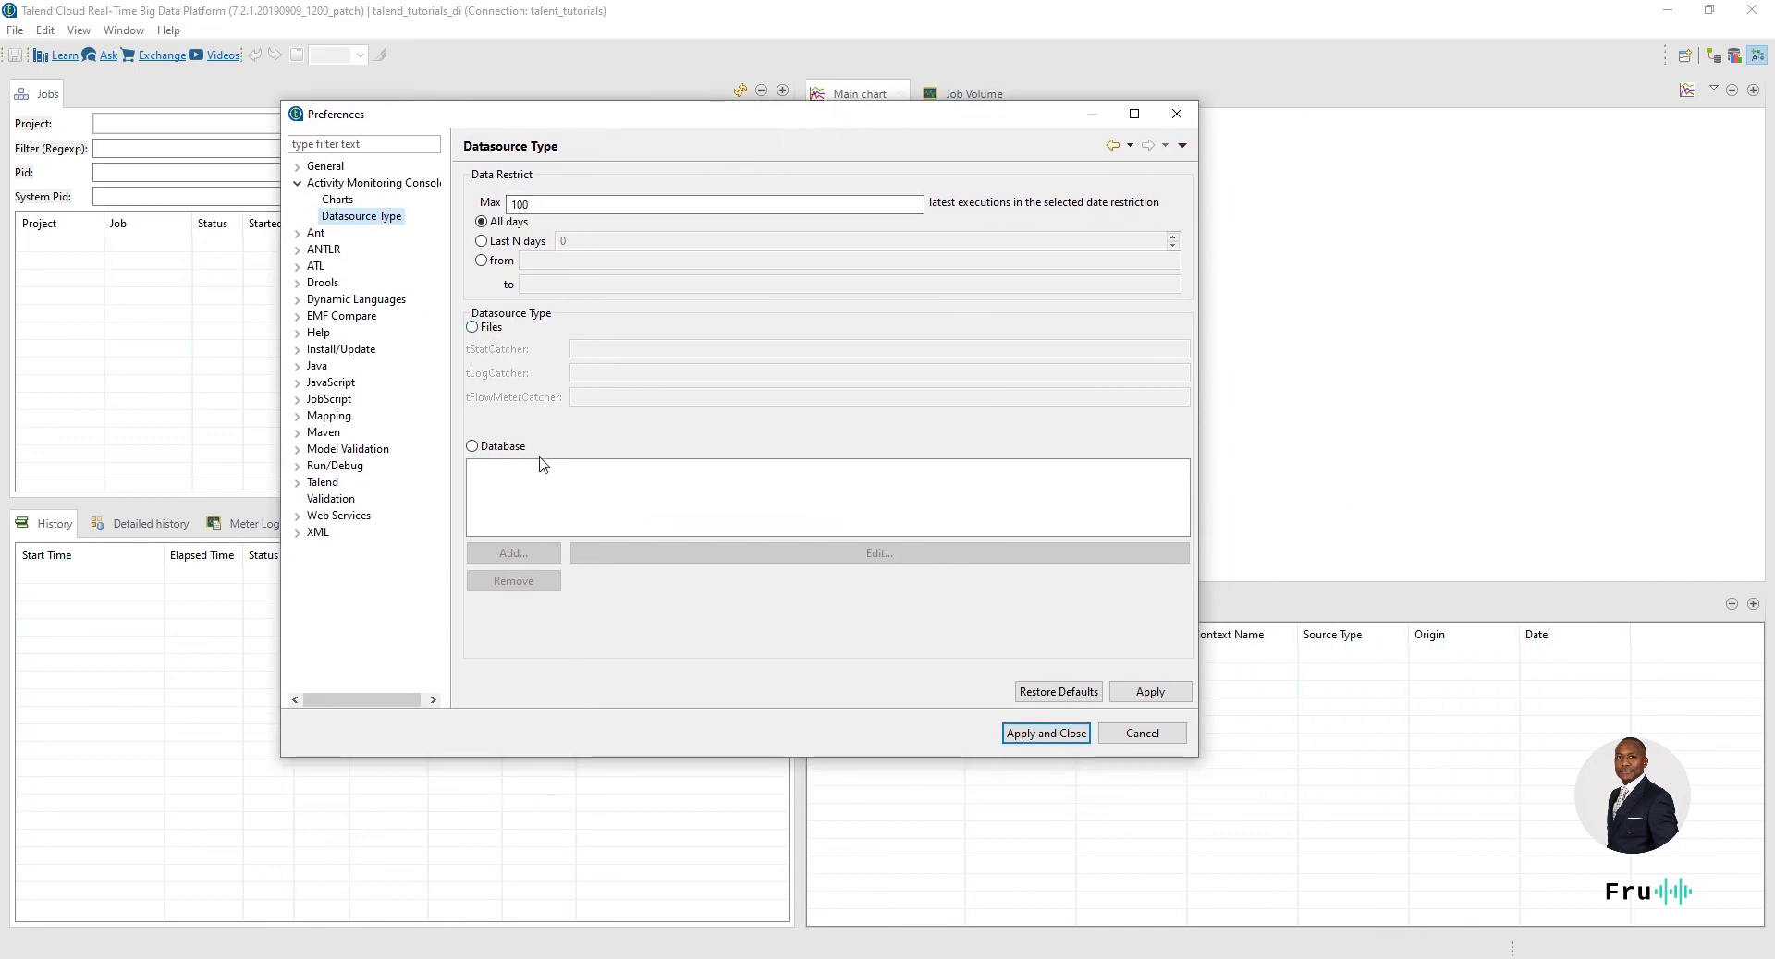
- Choose Database as the AMC datasource type and add a connection bookmark named talend_amc
left_click(503, 447)
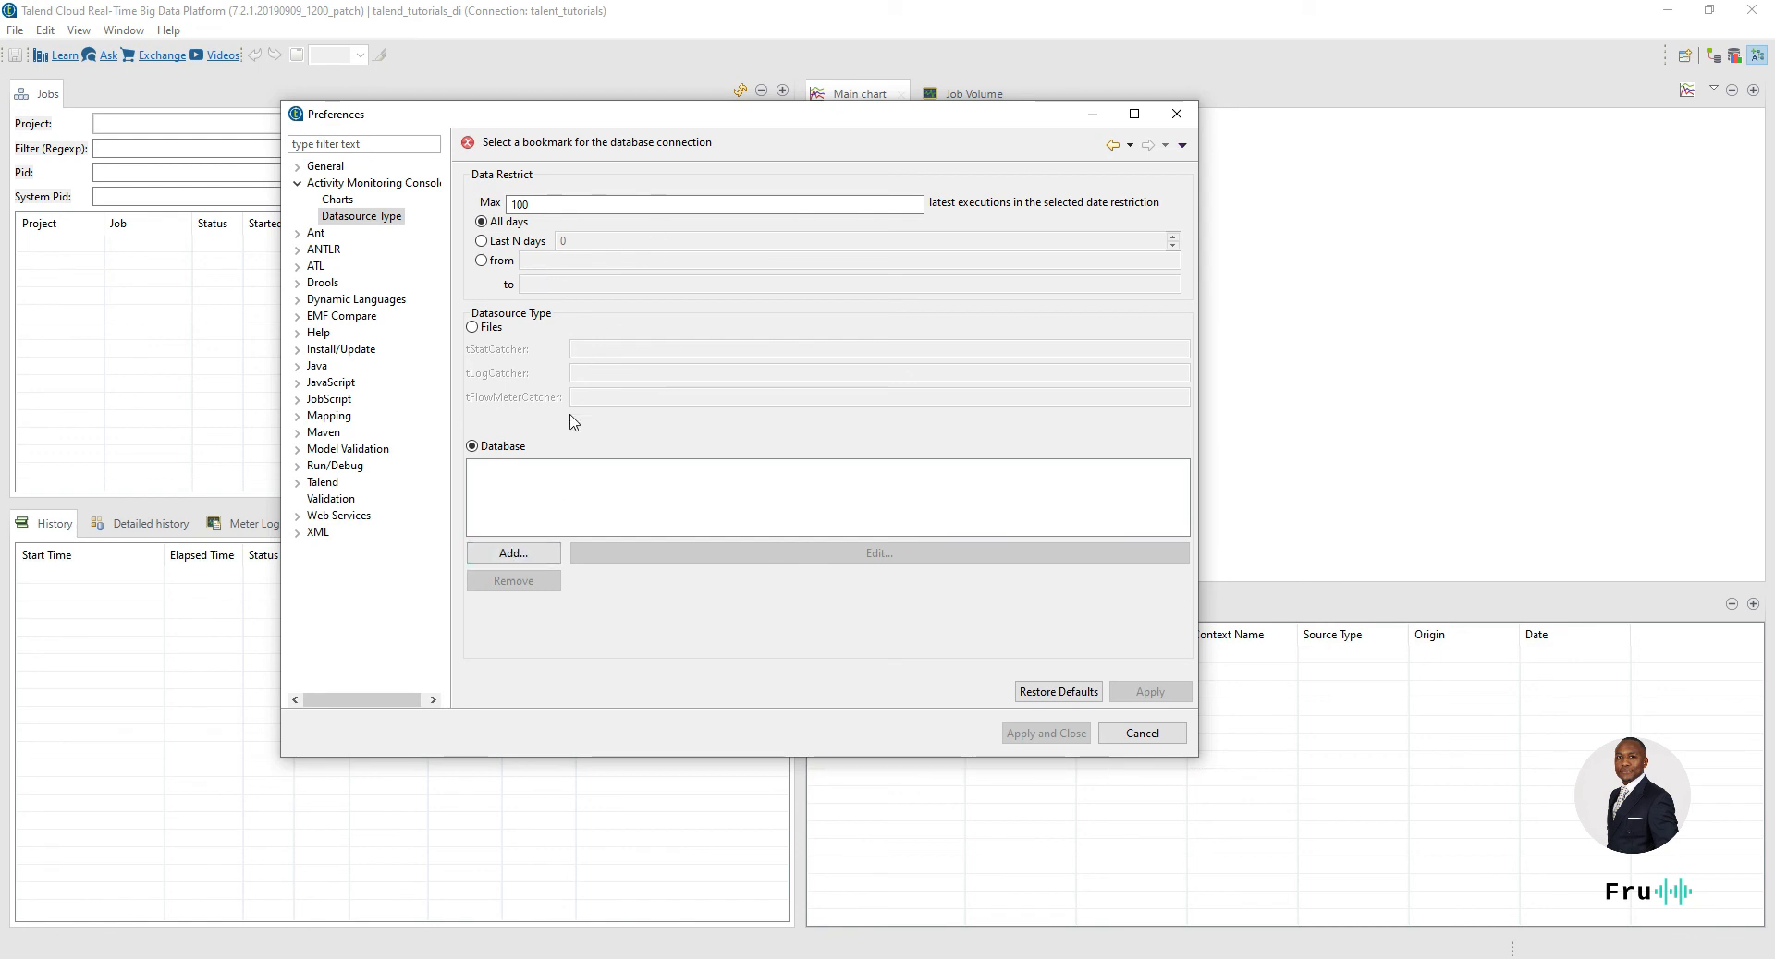
left_click(502, 329)
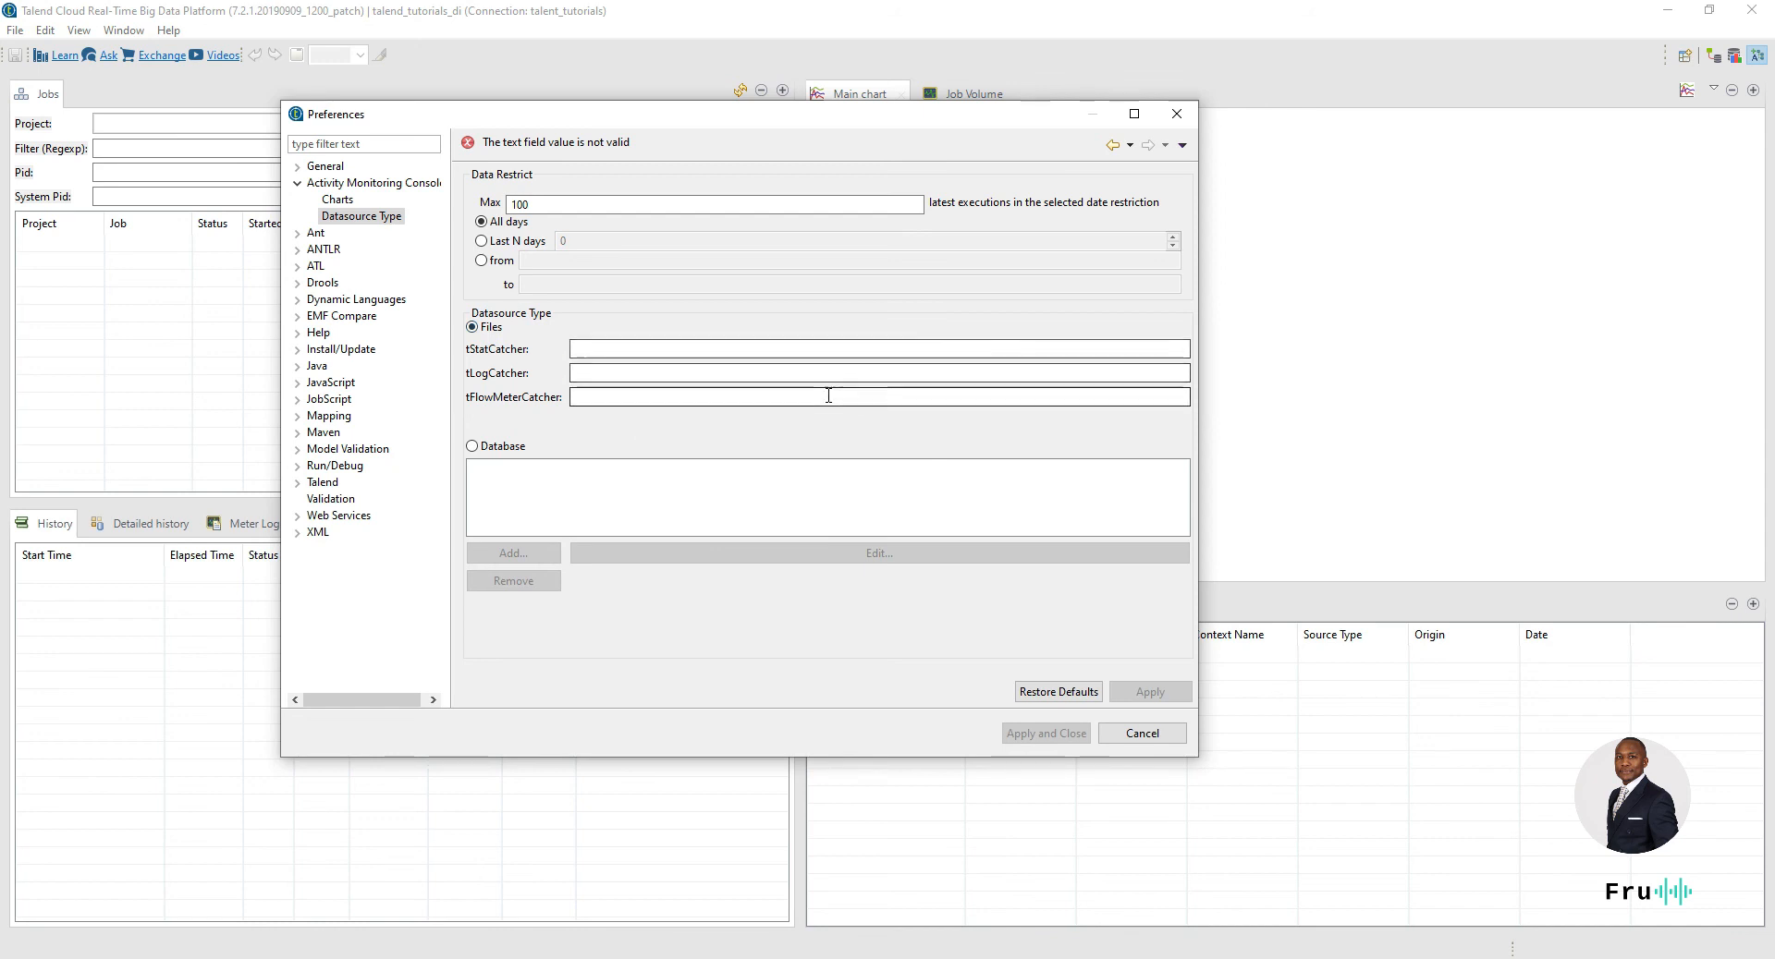
left_click(497, 447)
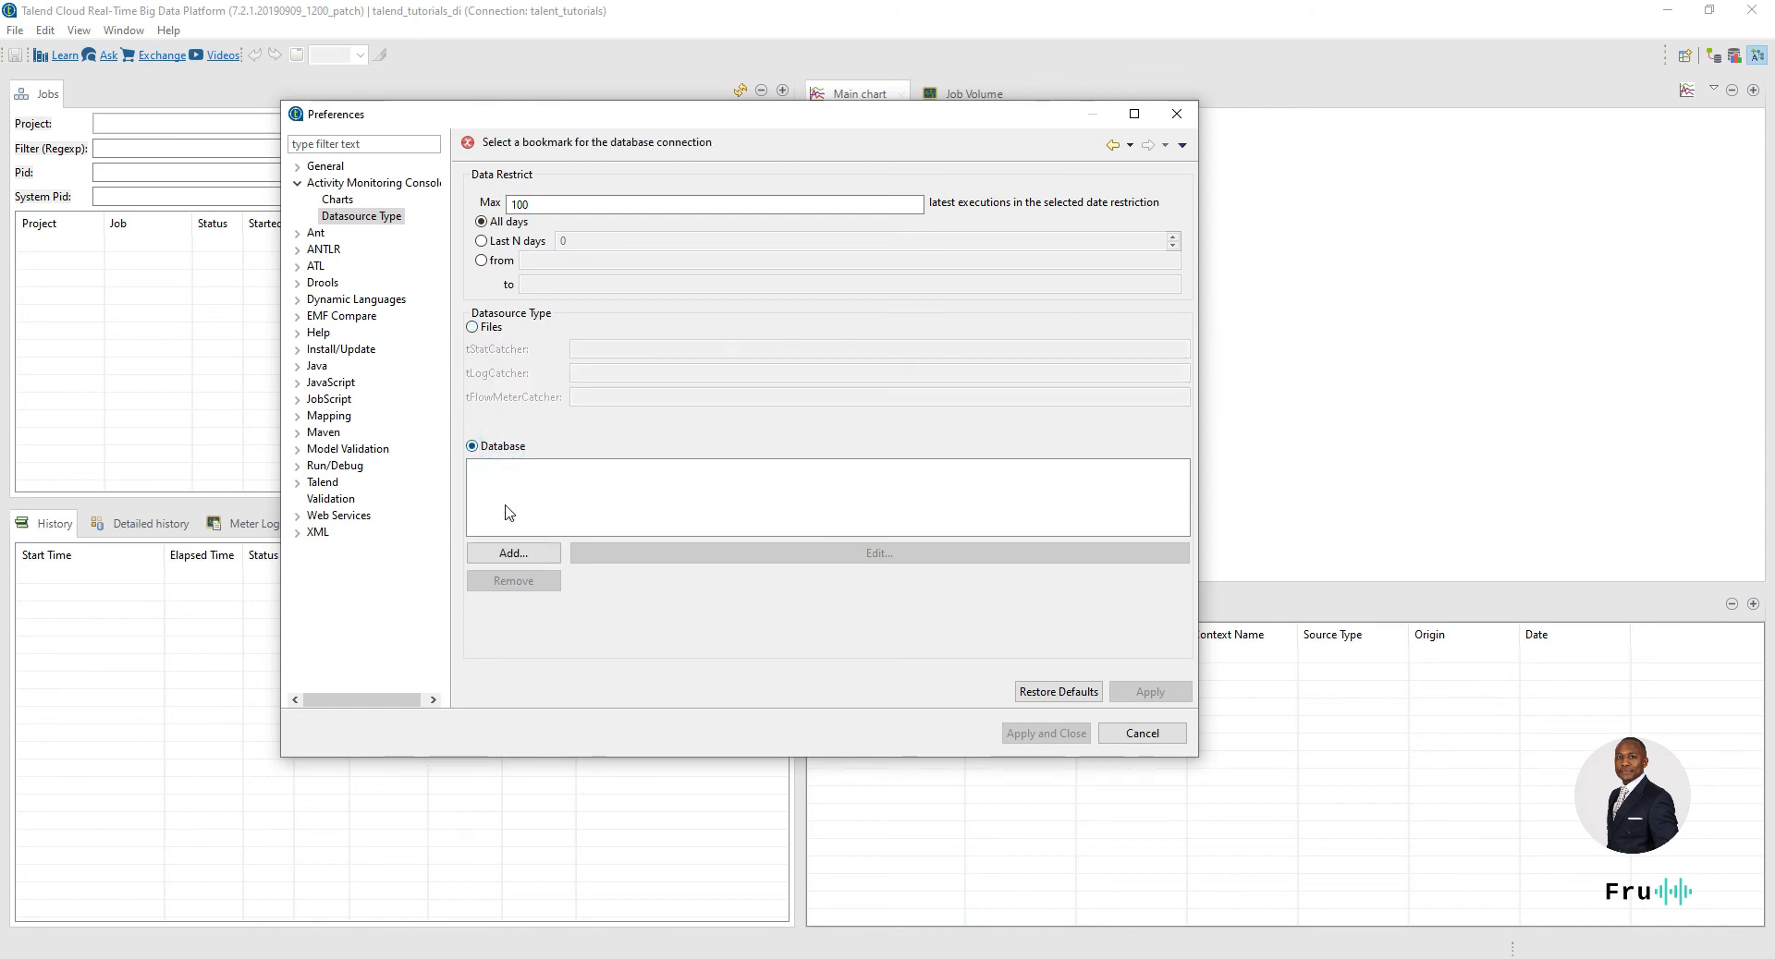
left_click(513, 555)
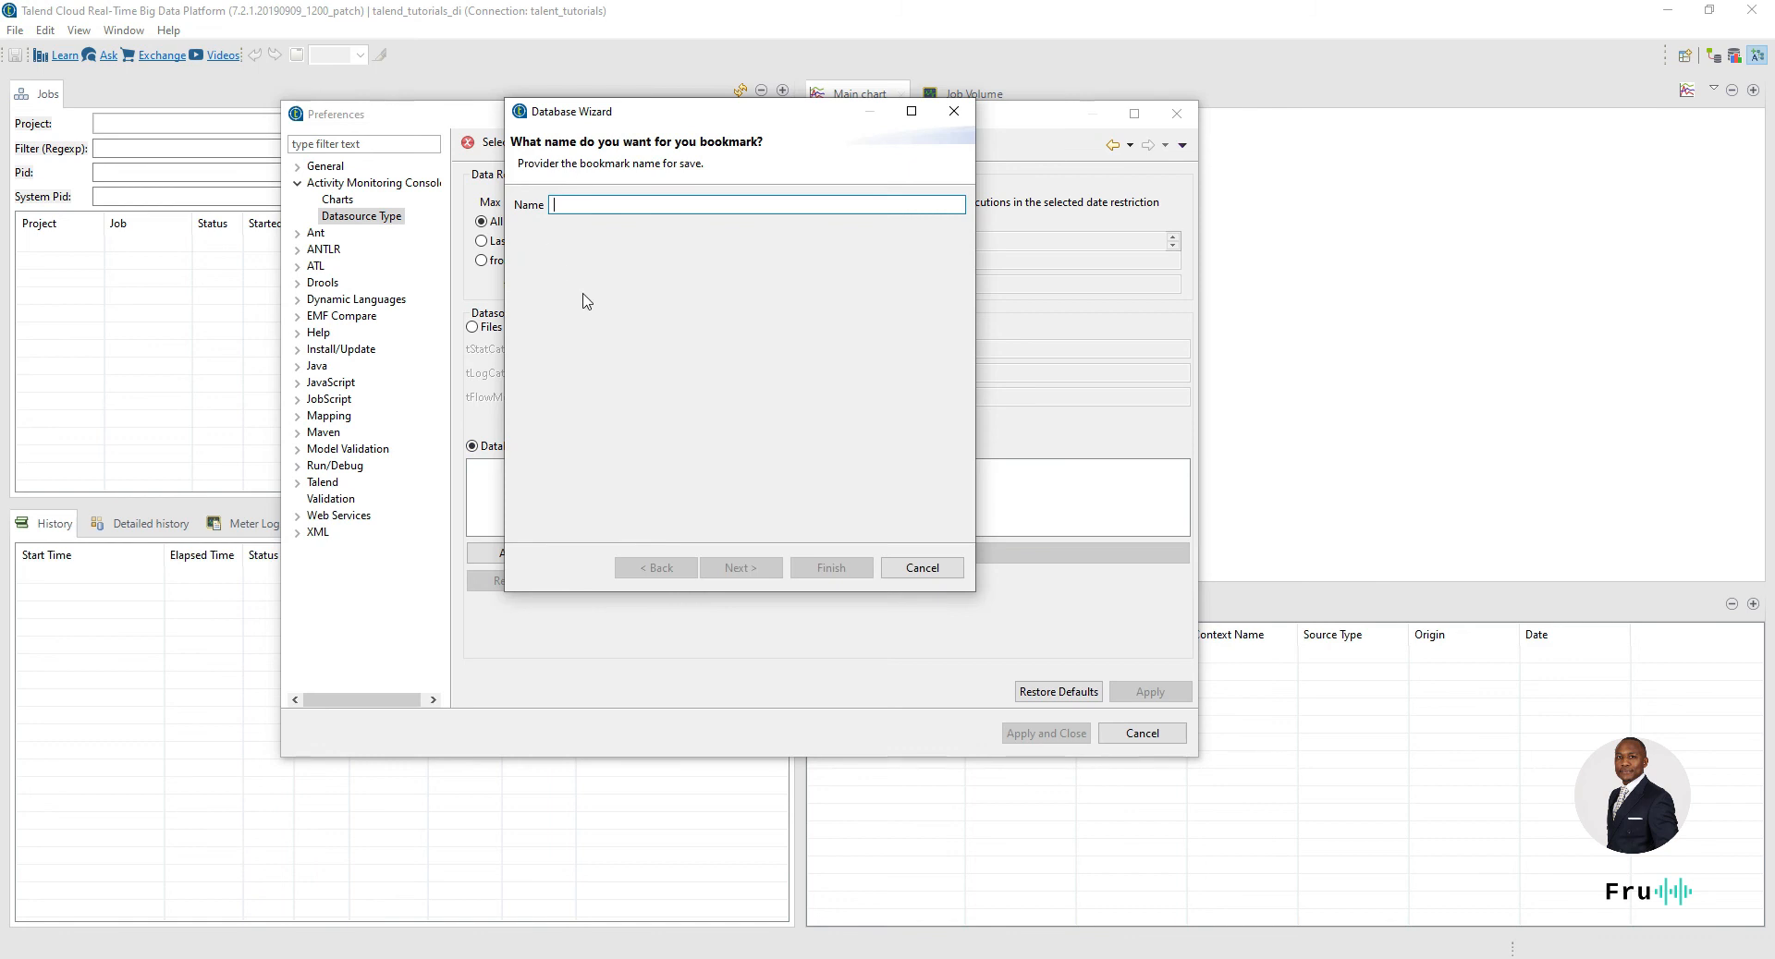
type("talend_amc")
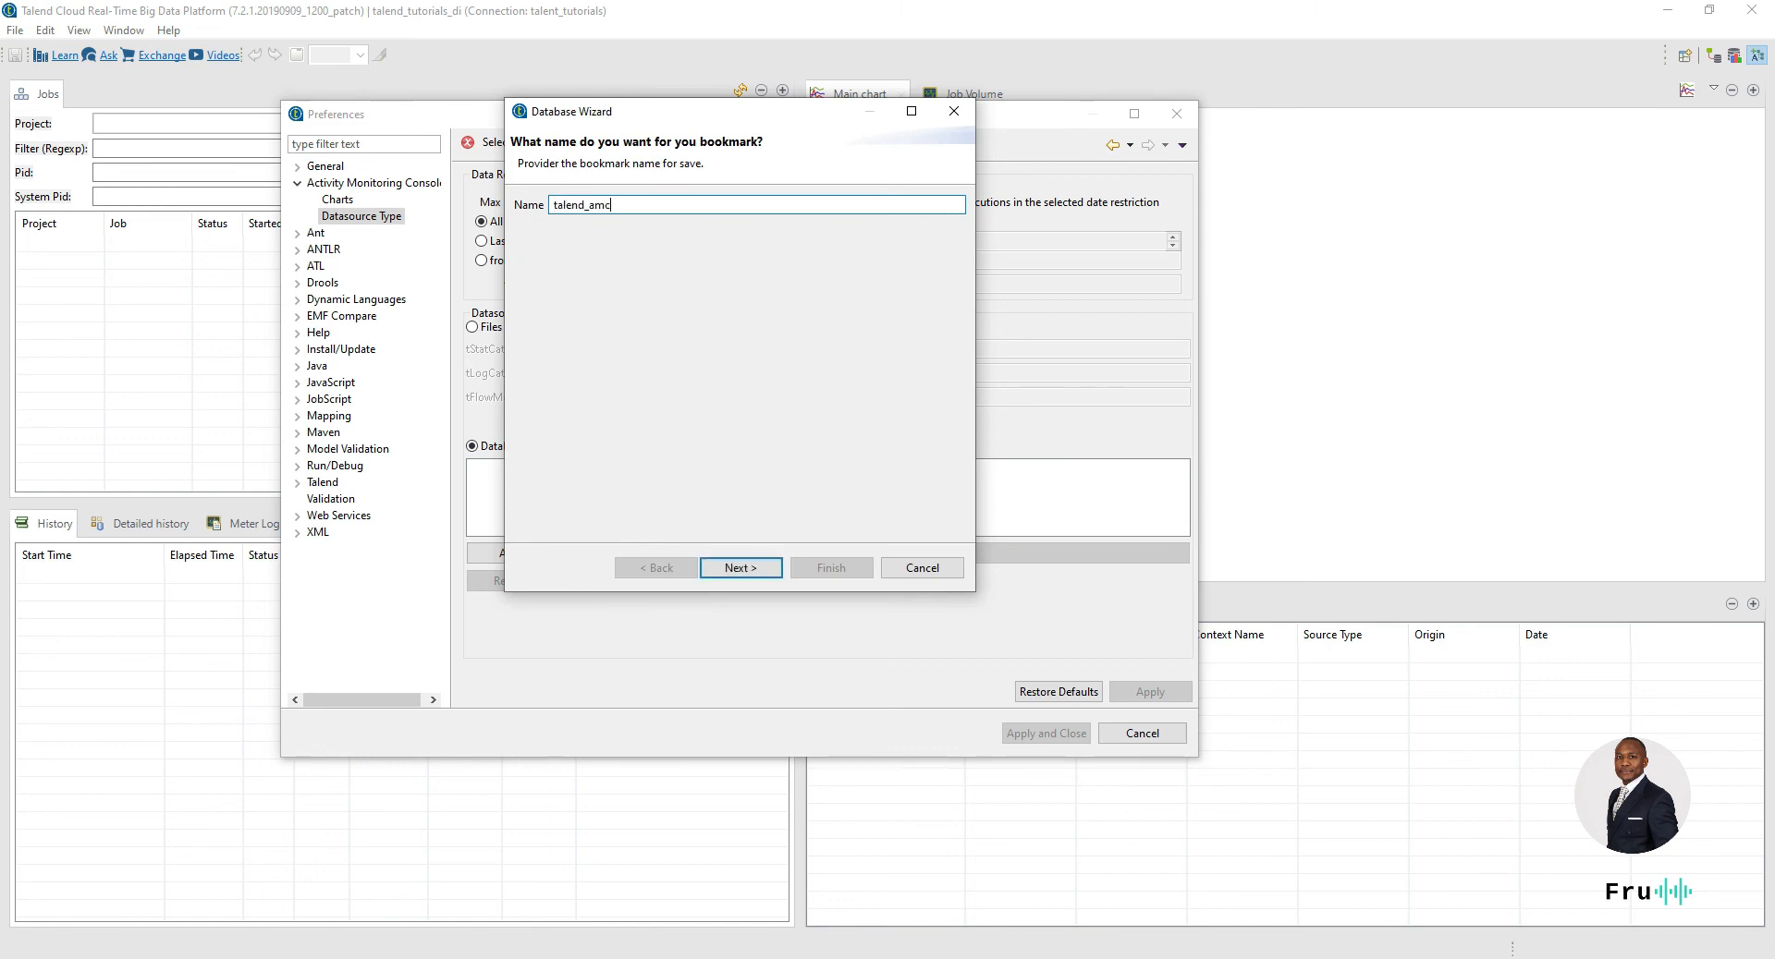
key("Return")
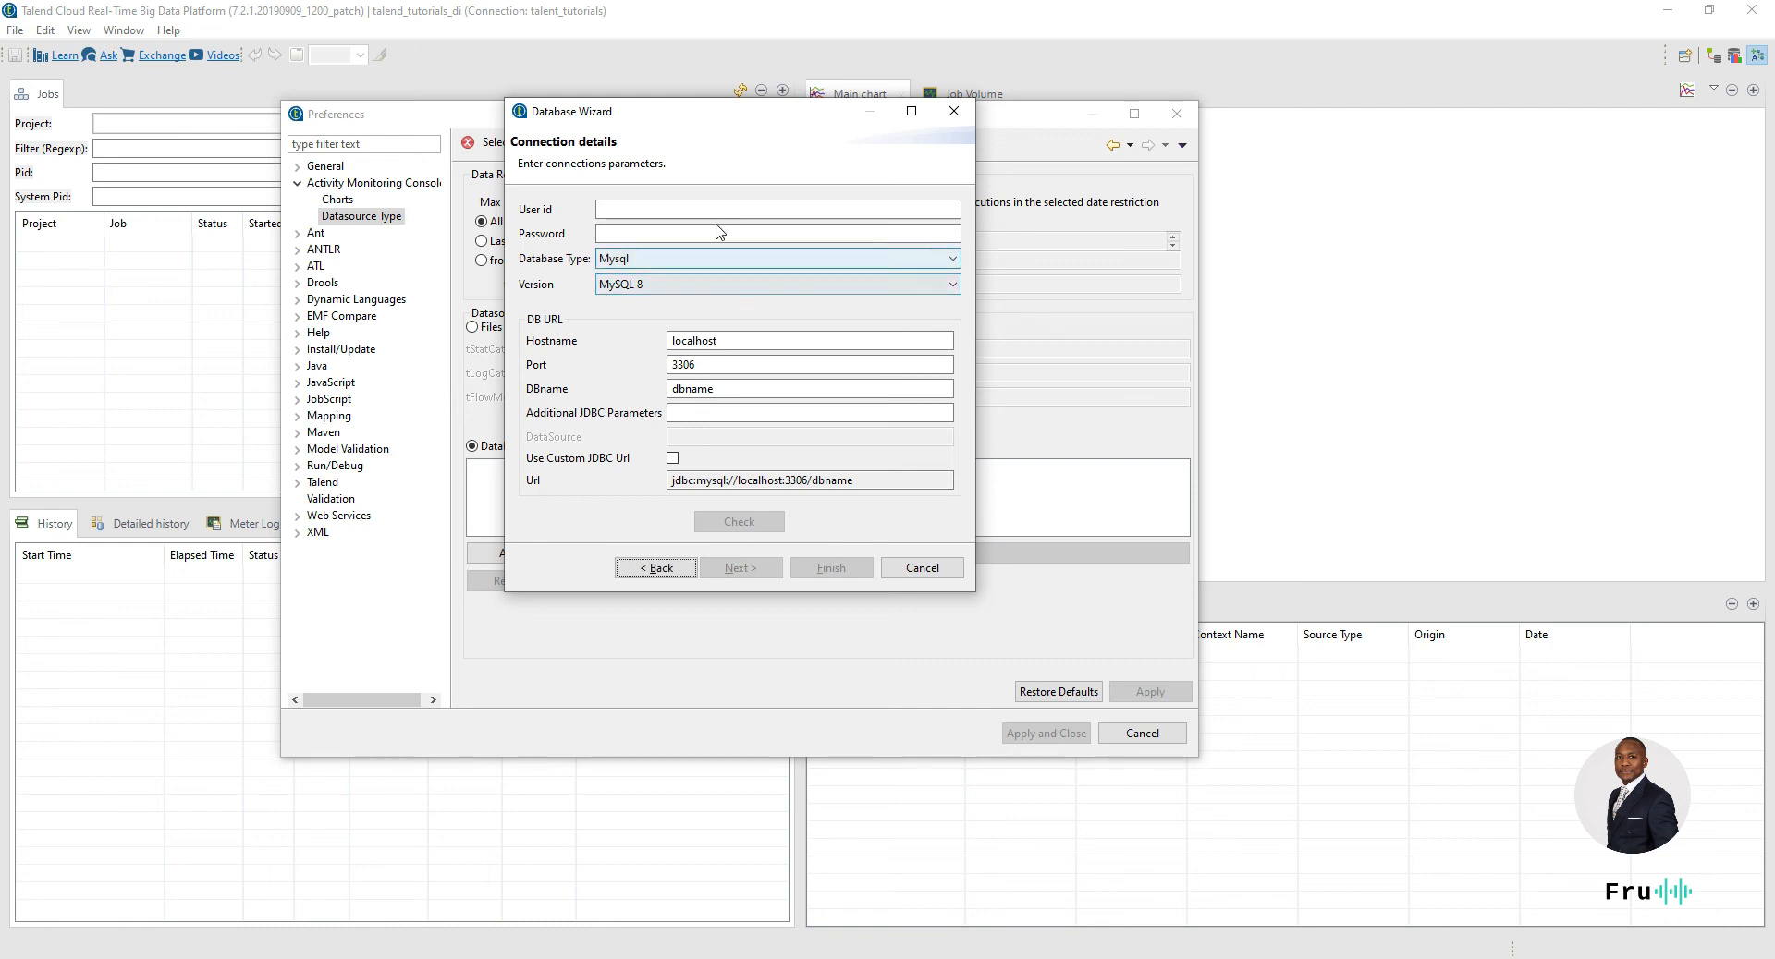
- Enter user ID root, the database password and DB name tutorials, test the connection, and continue to the log tables selection
left_click(667, 213)
type("root")
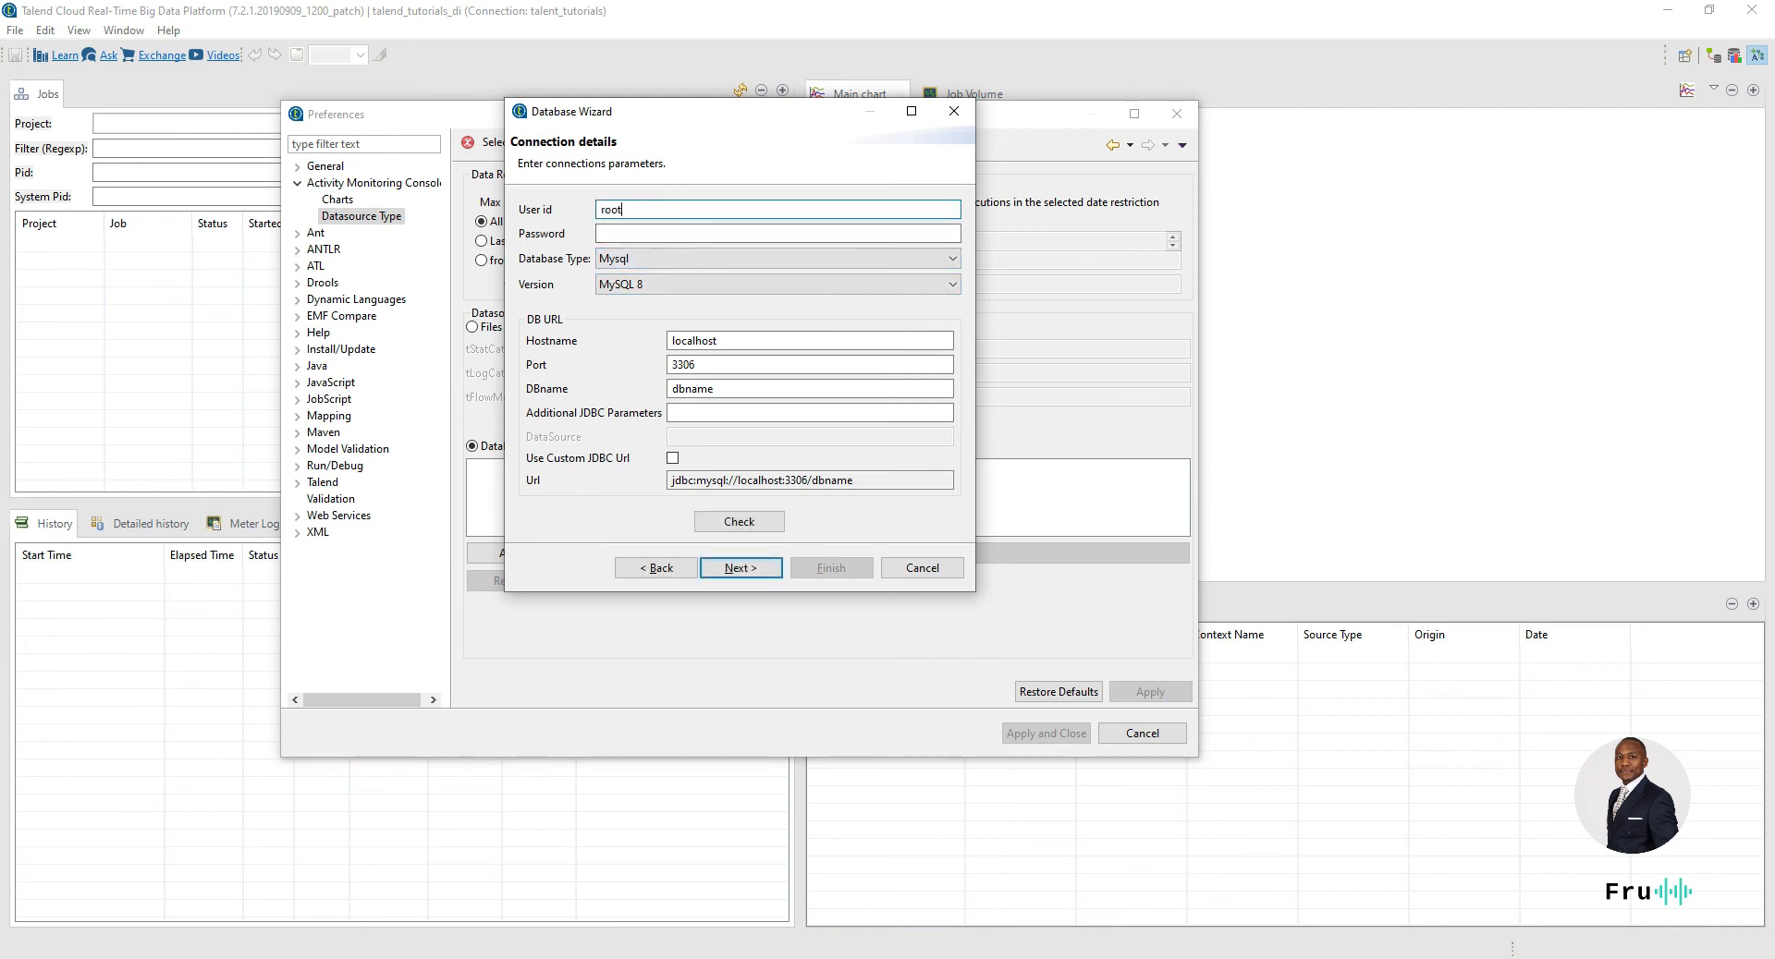
key("Tab")
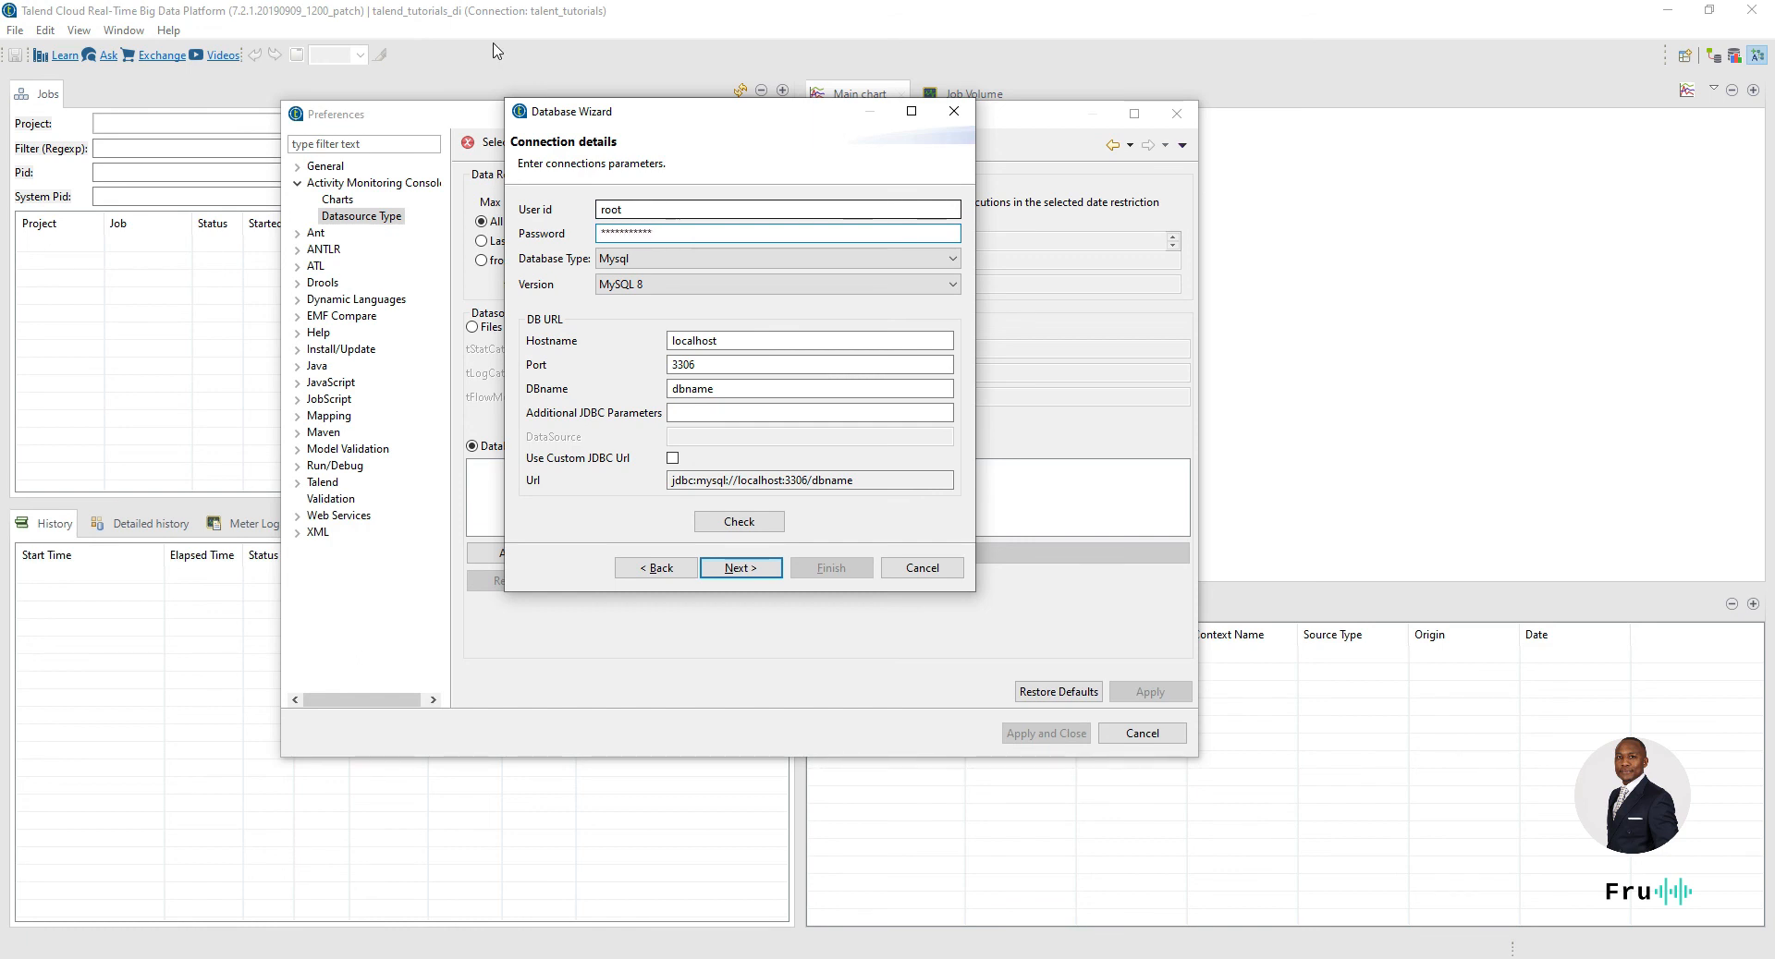
double_click(744, 390)
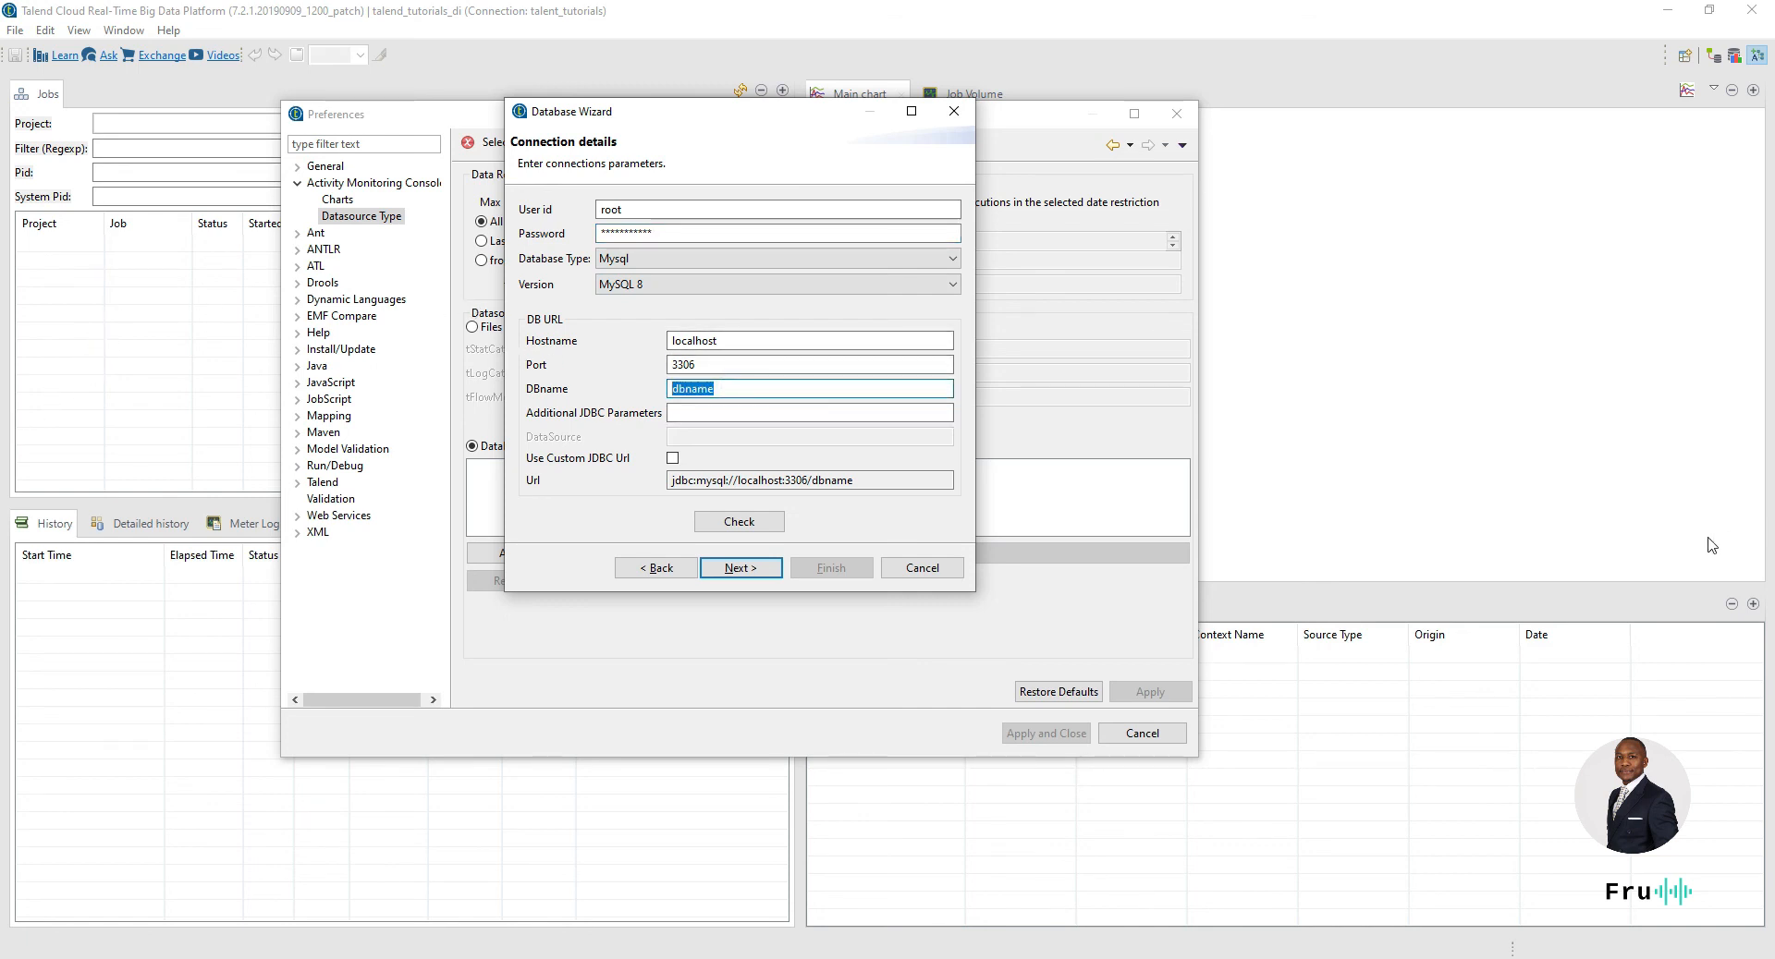
double_click(792, 389)
type("tutorials")
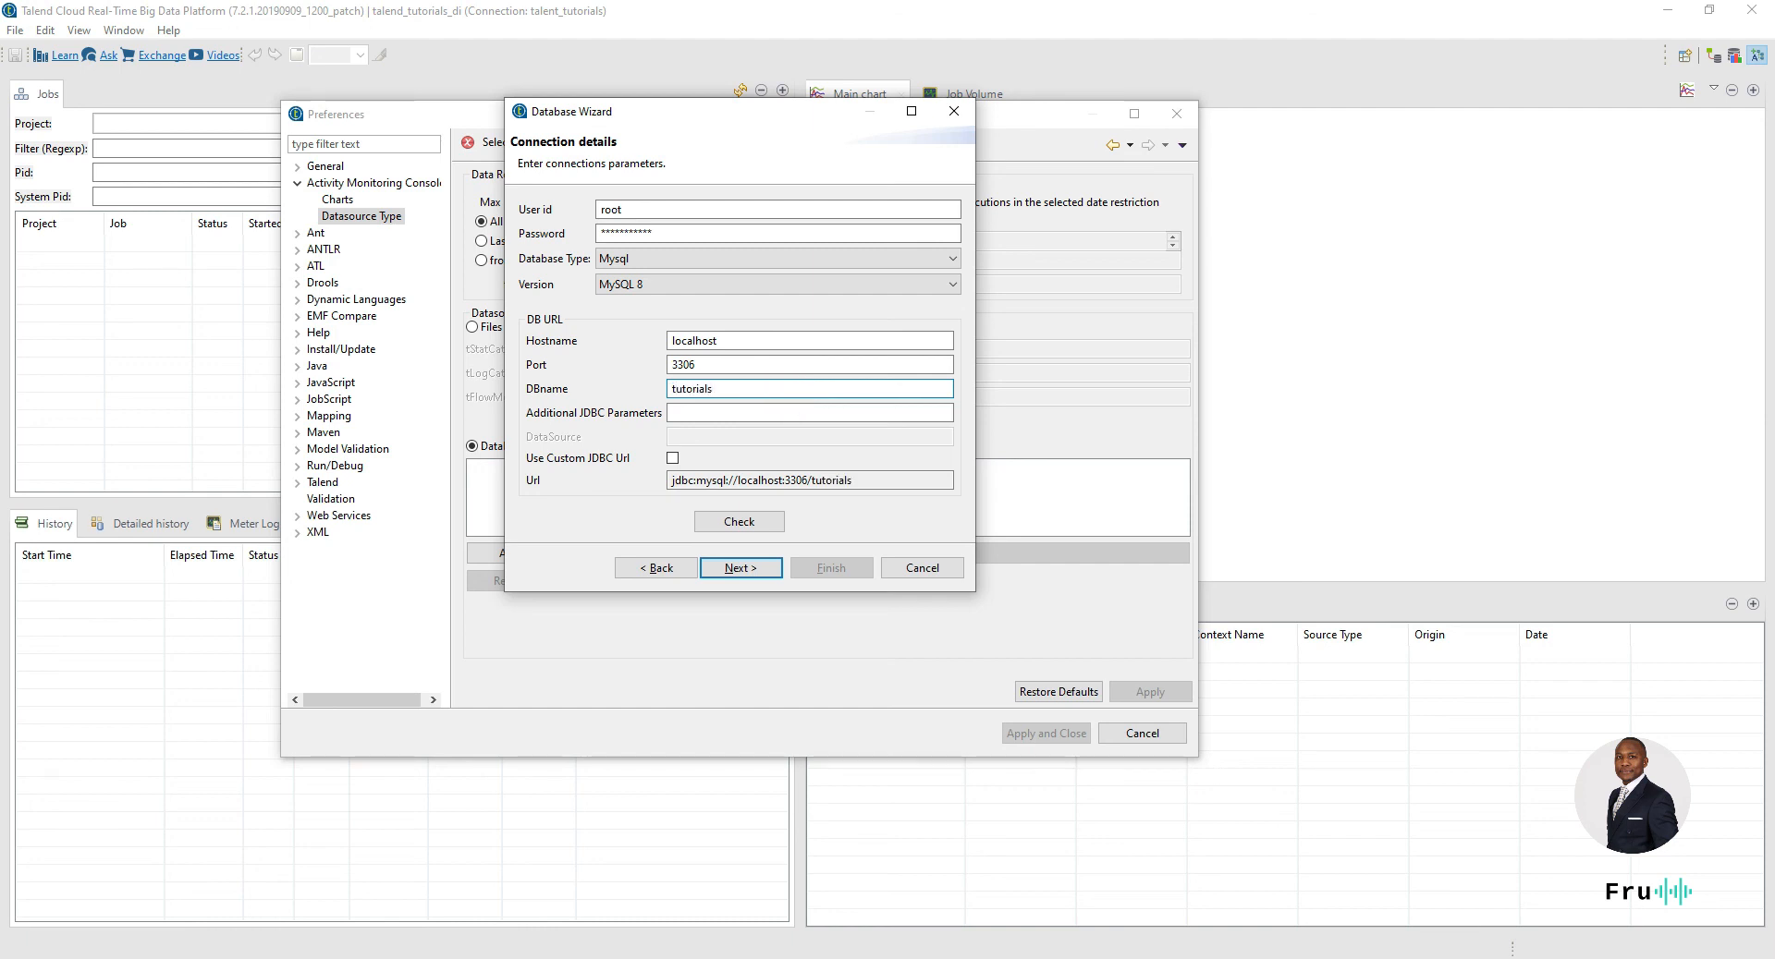
left_click(753, 409)
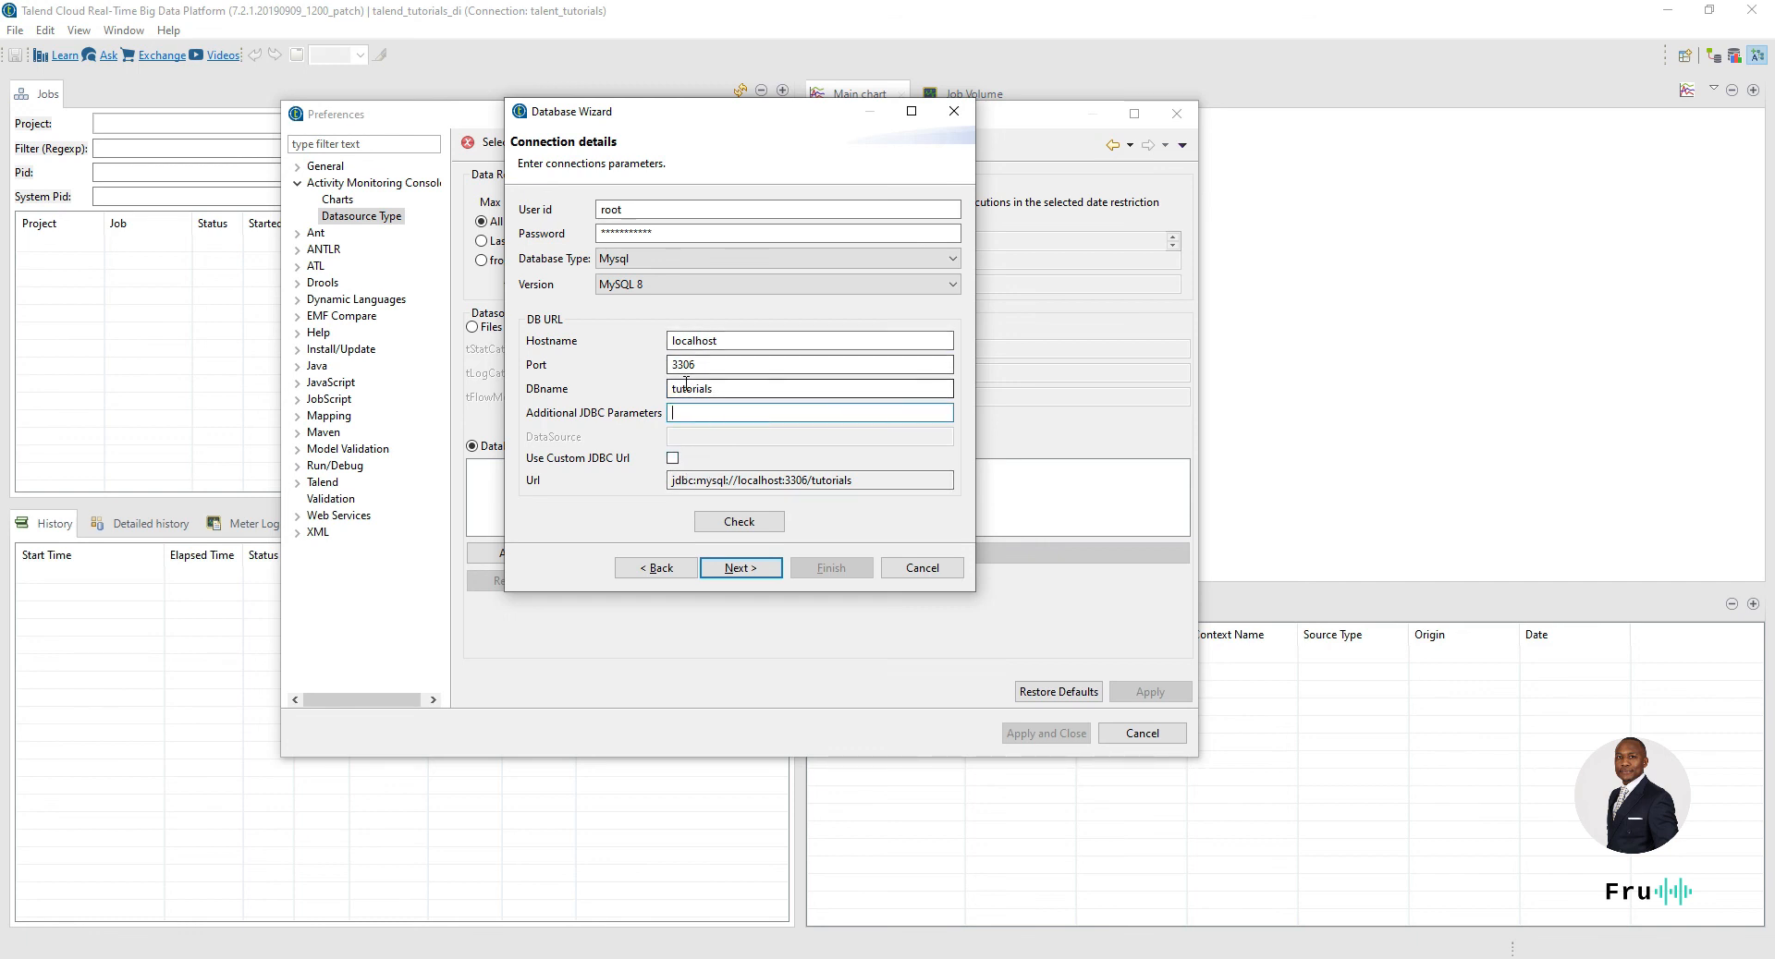
left_click(737, 524)
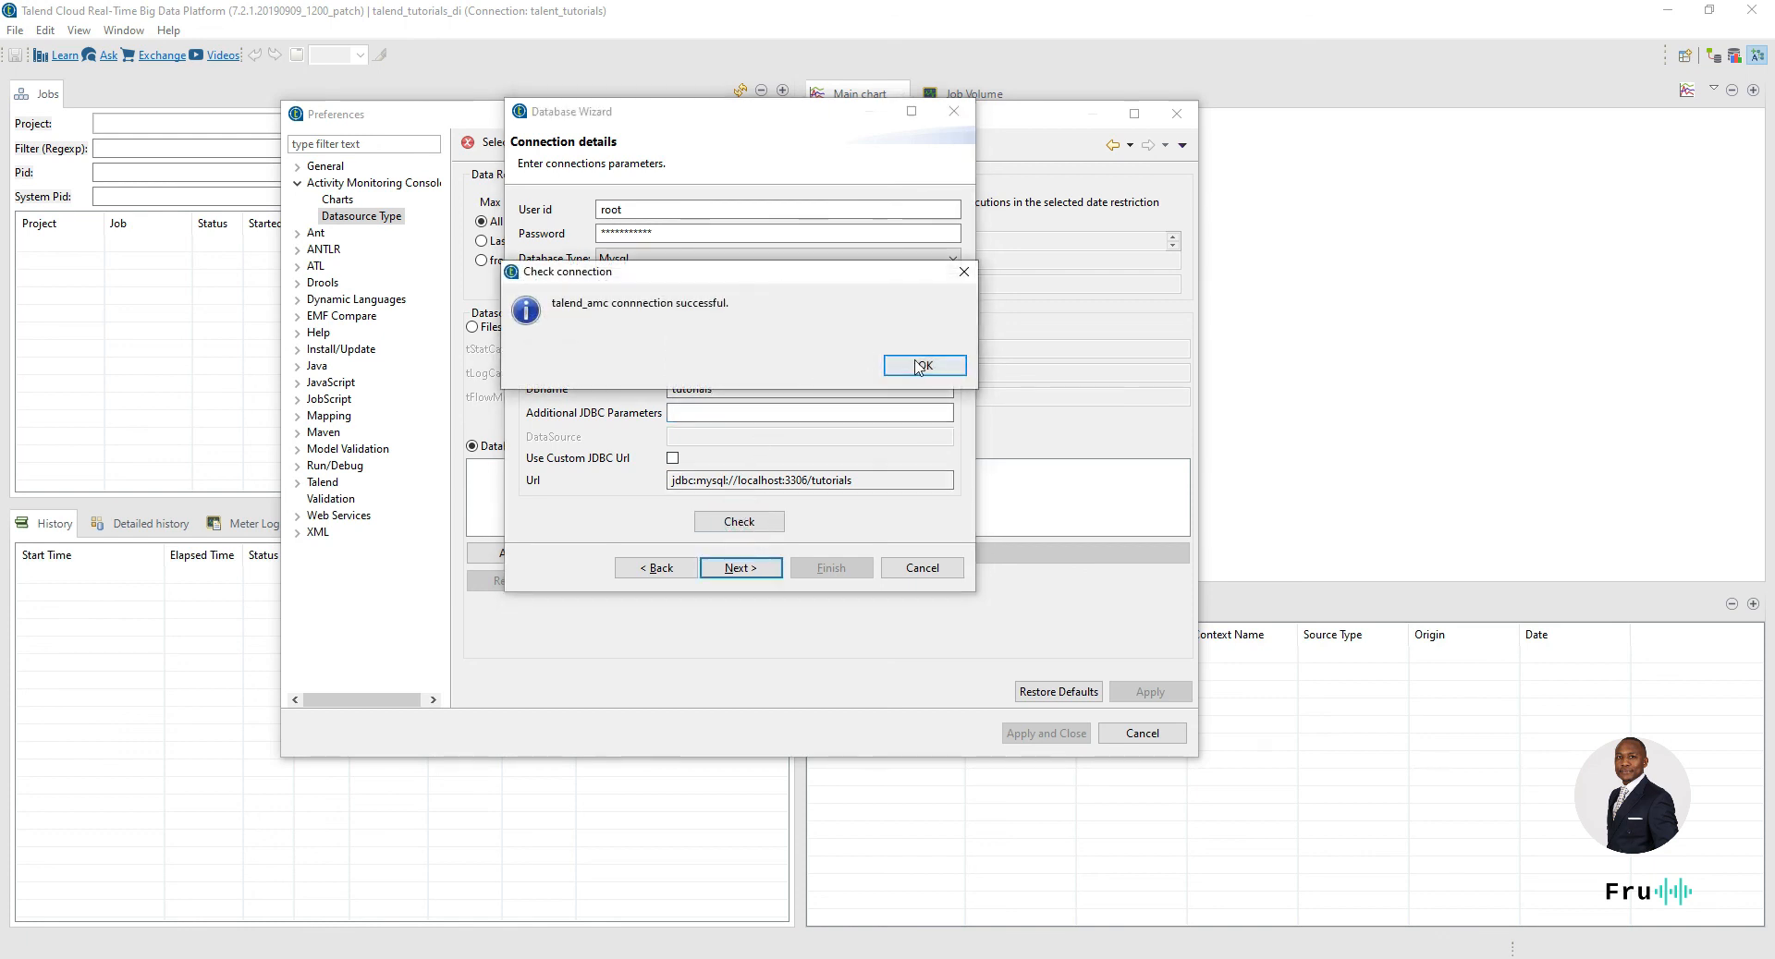
left_click(918, 367)
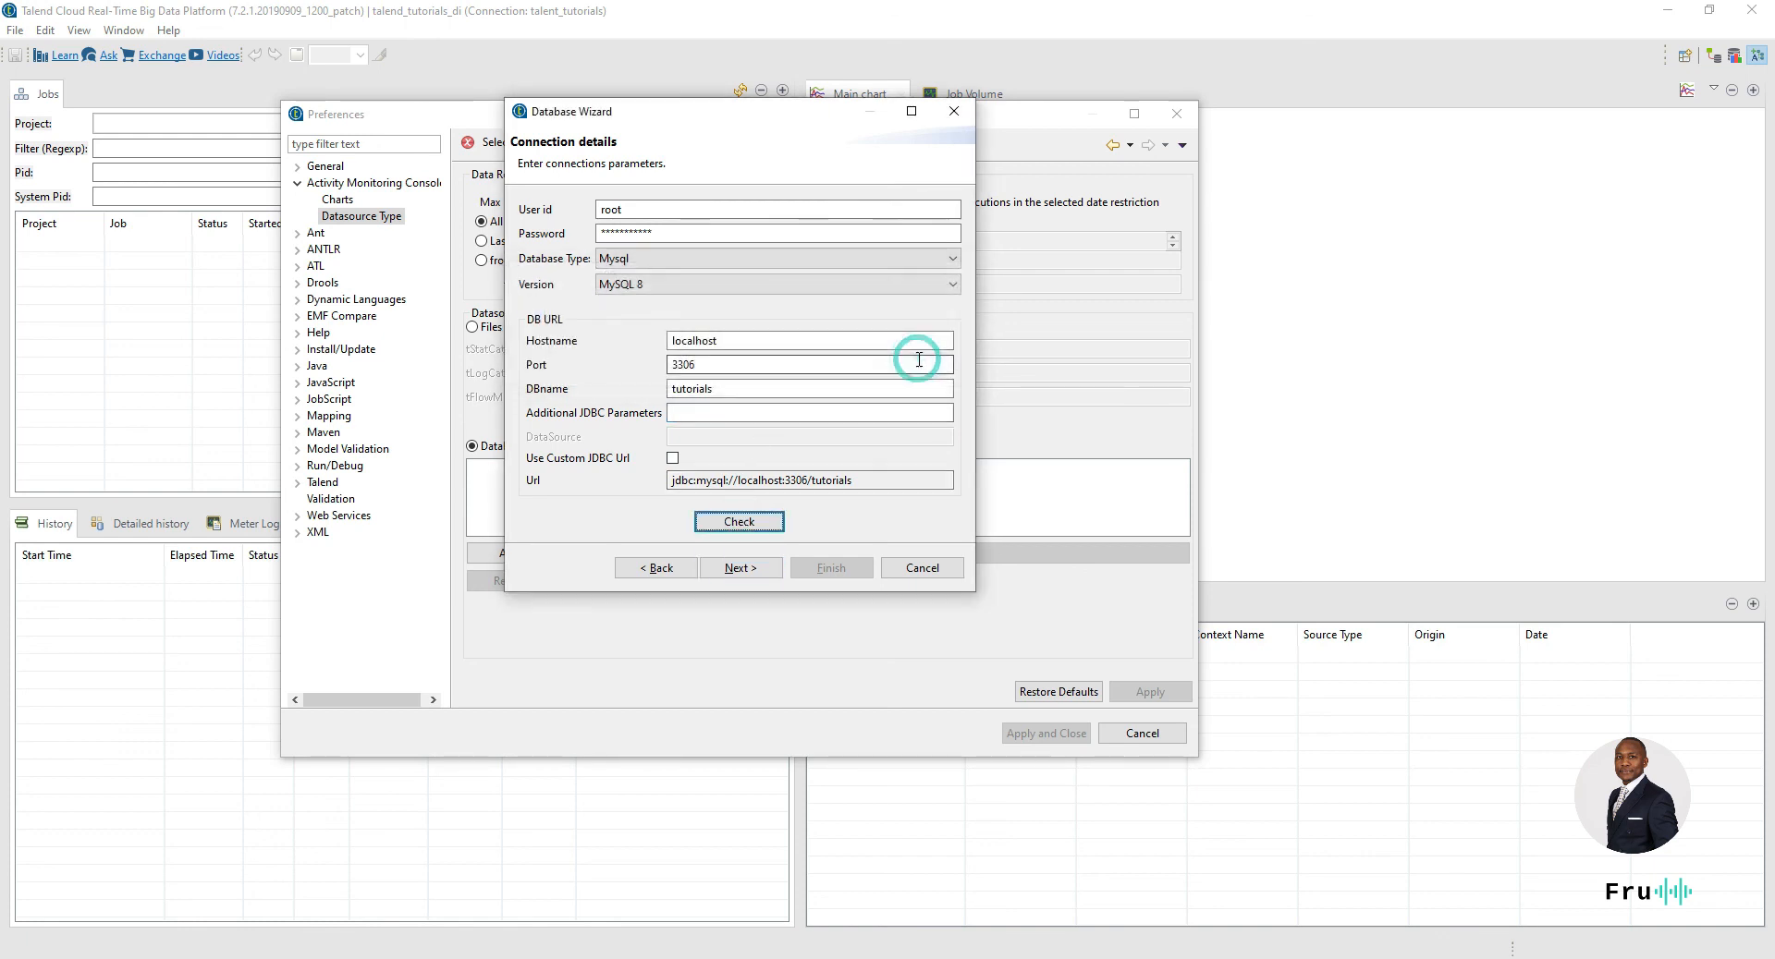
left_click(755, 569)
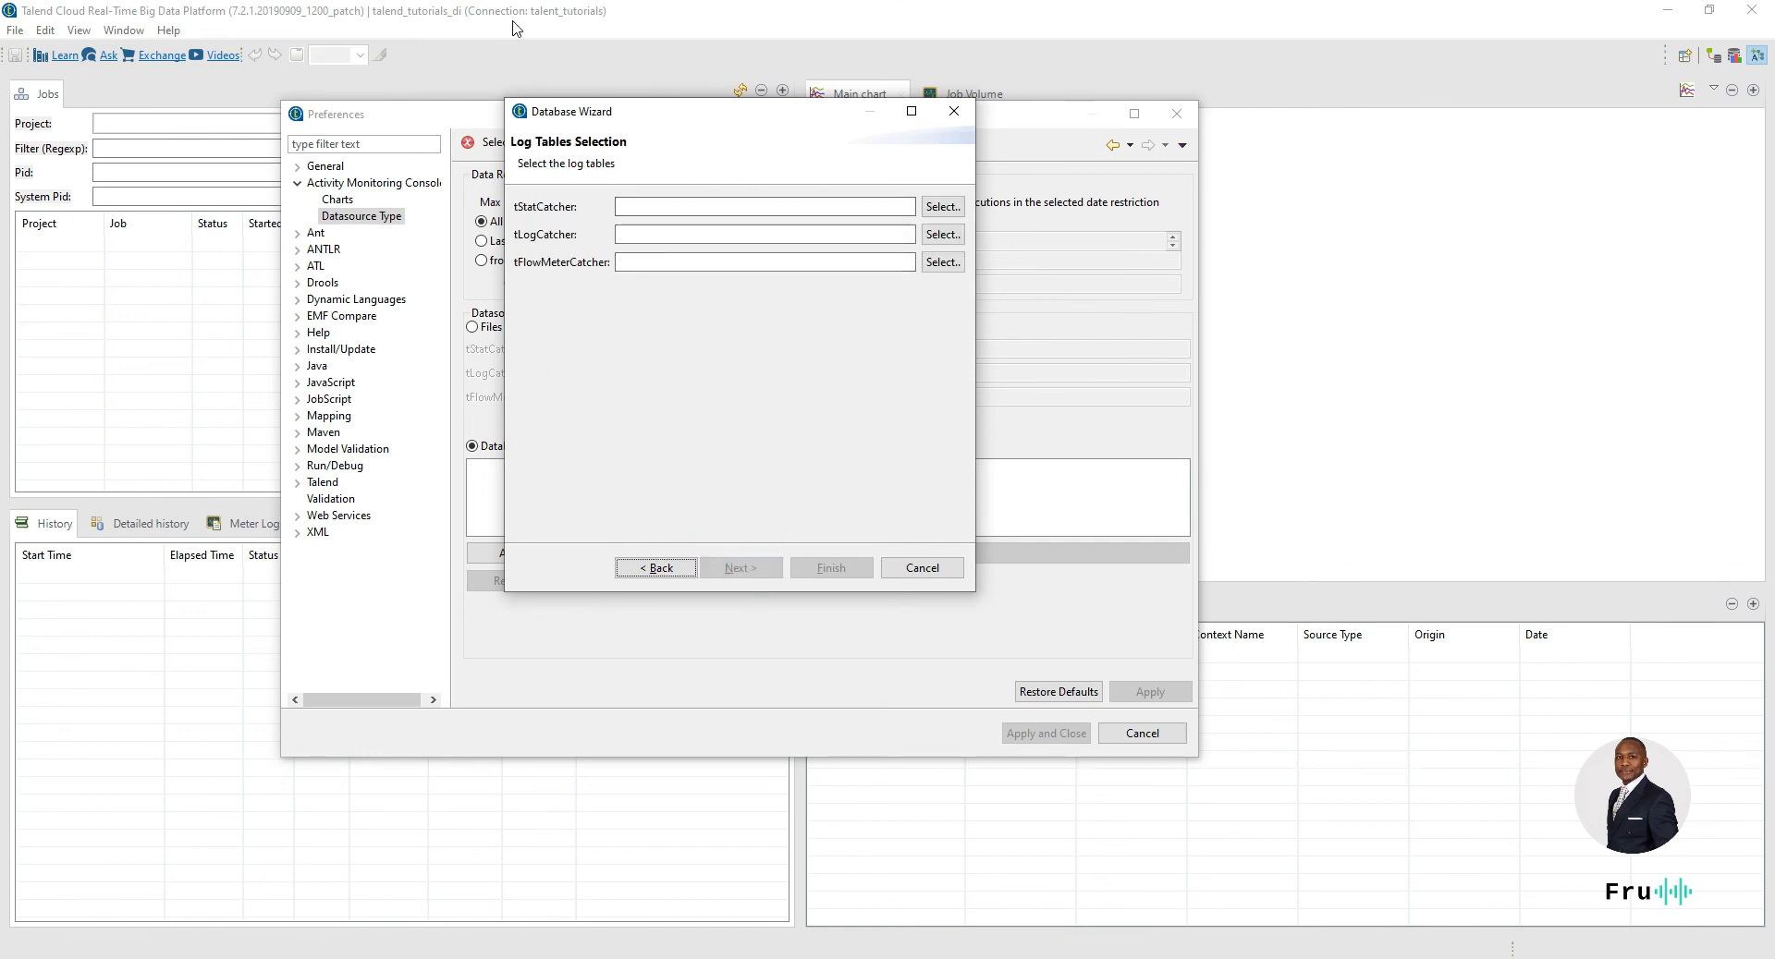
- Check the table names of the tutorials schema in MySQL Workbench and return to the Database Wizard
left_click_drag(1358, 187, 1269, 176)
scroll(876, 434, "down", 1)
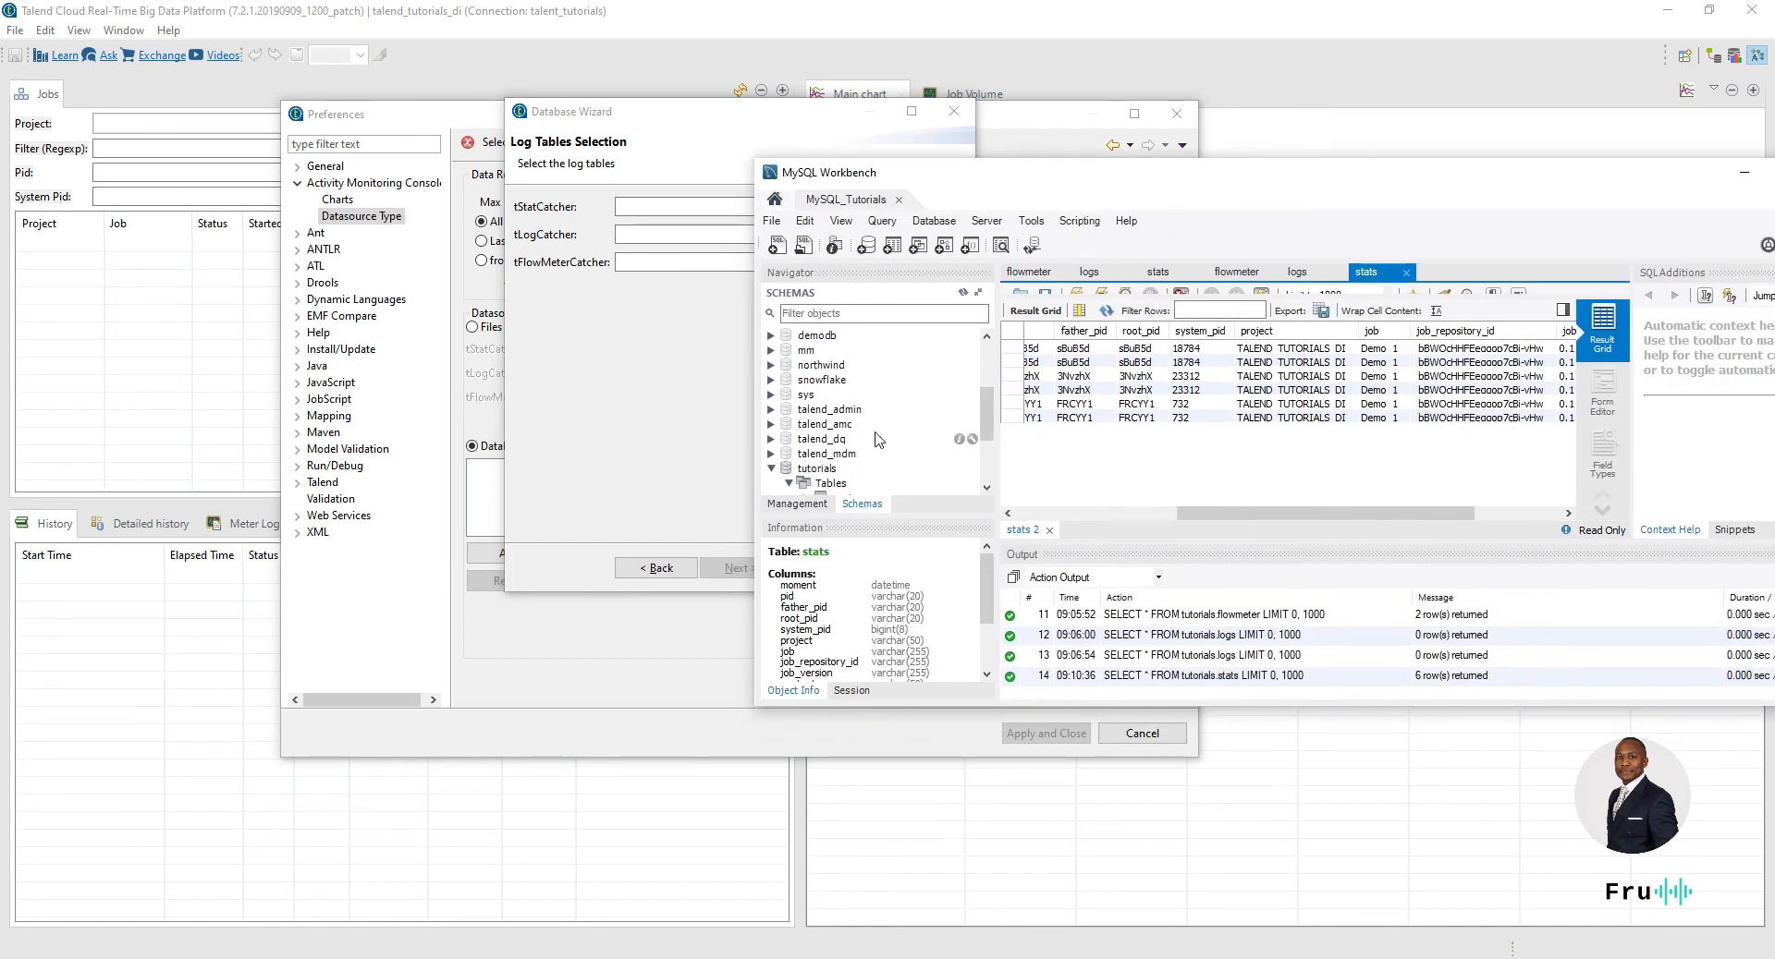
scroll(869, 453, "down", 3)
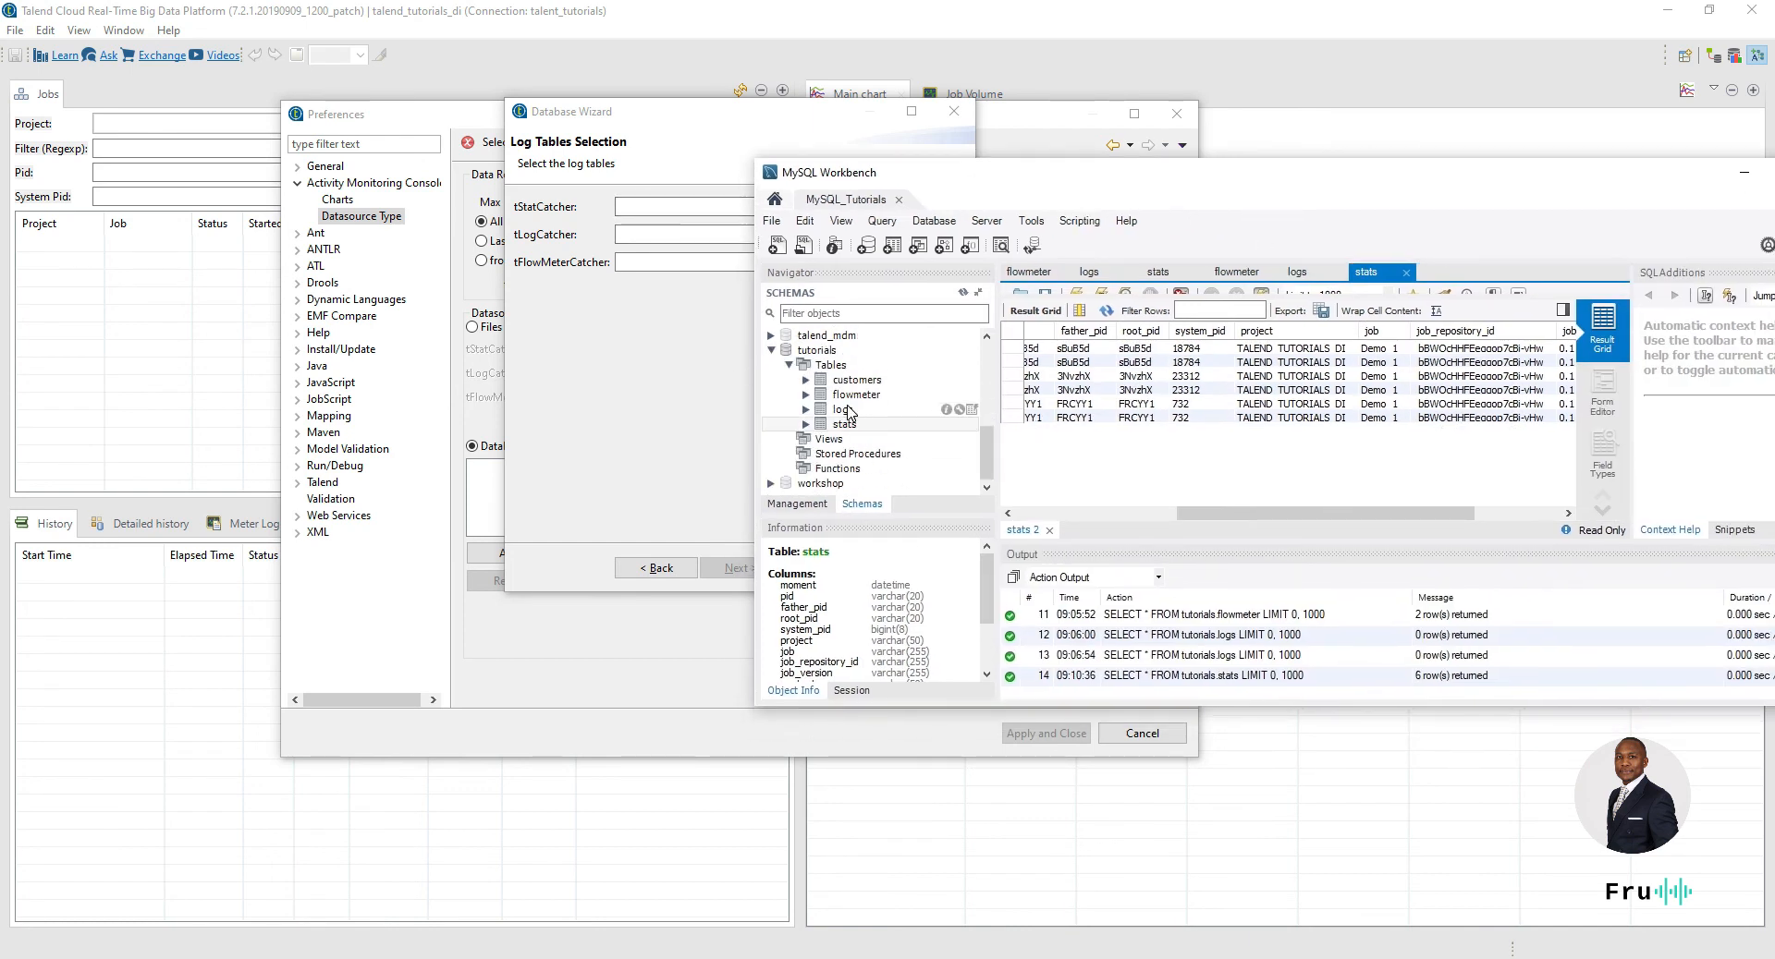
left_click_drag(1307, 171, 1774, 202)
- Enter stats as the tStatCatcher table, logs as the tLogCatcher table and flowmeter as the tFlowMeterCatcher table
left_click(709, 204)
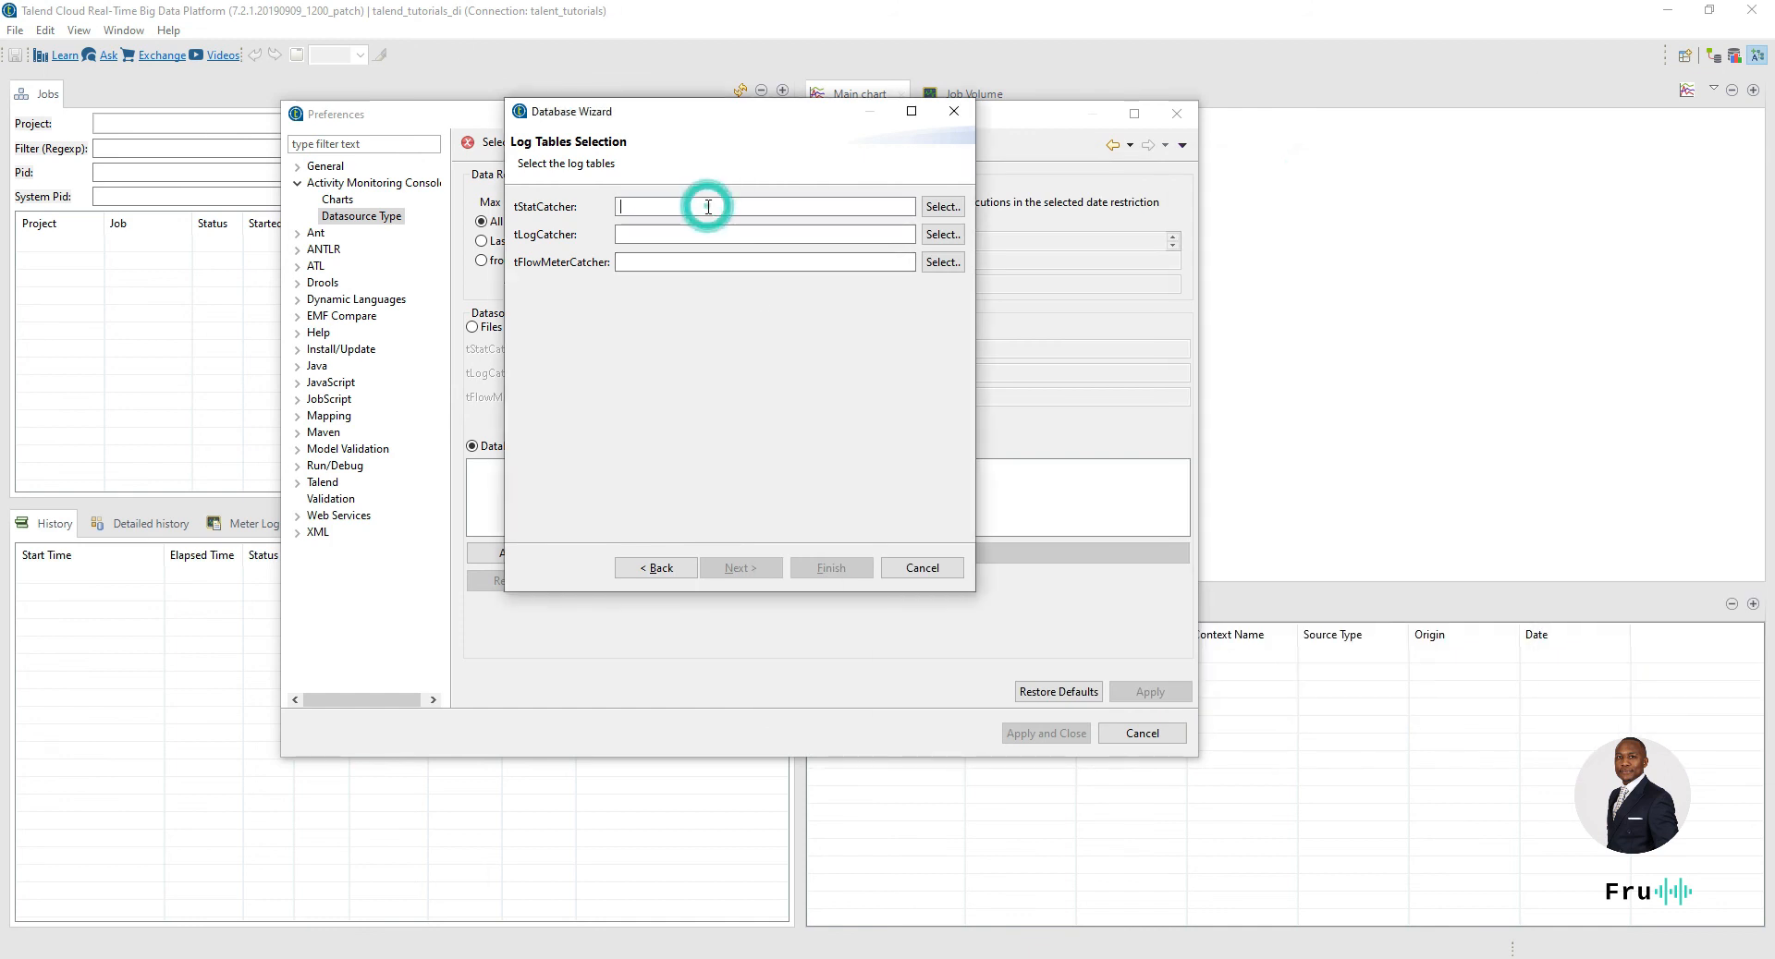
type("stats")
key("Tab")
key("Tab")
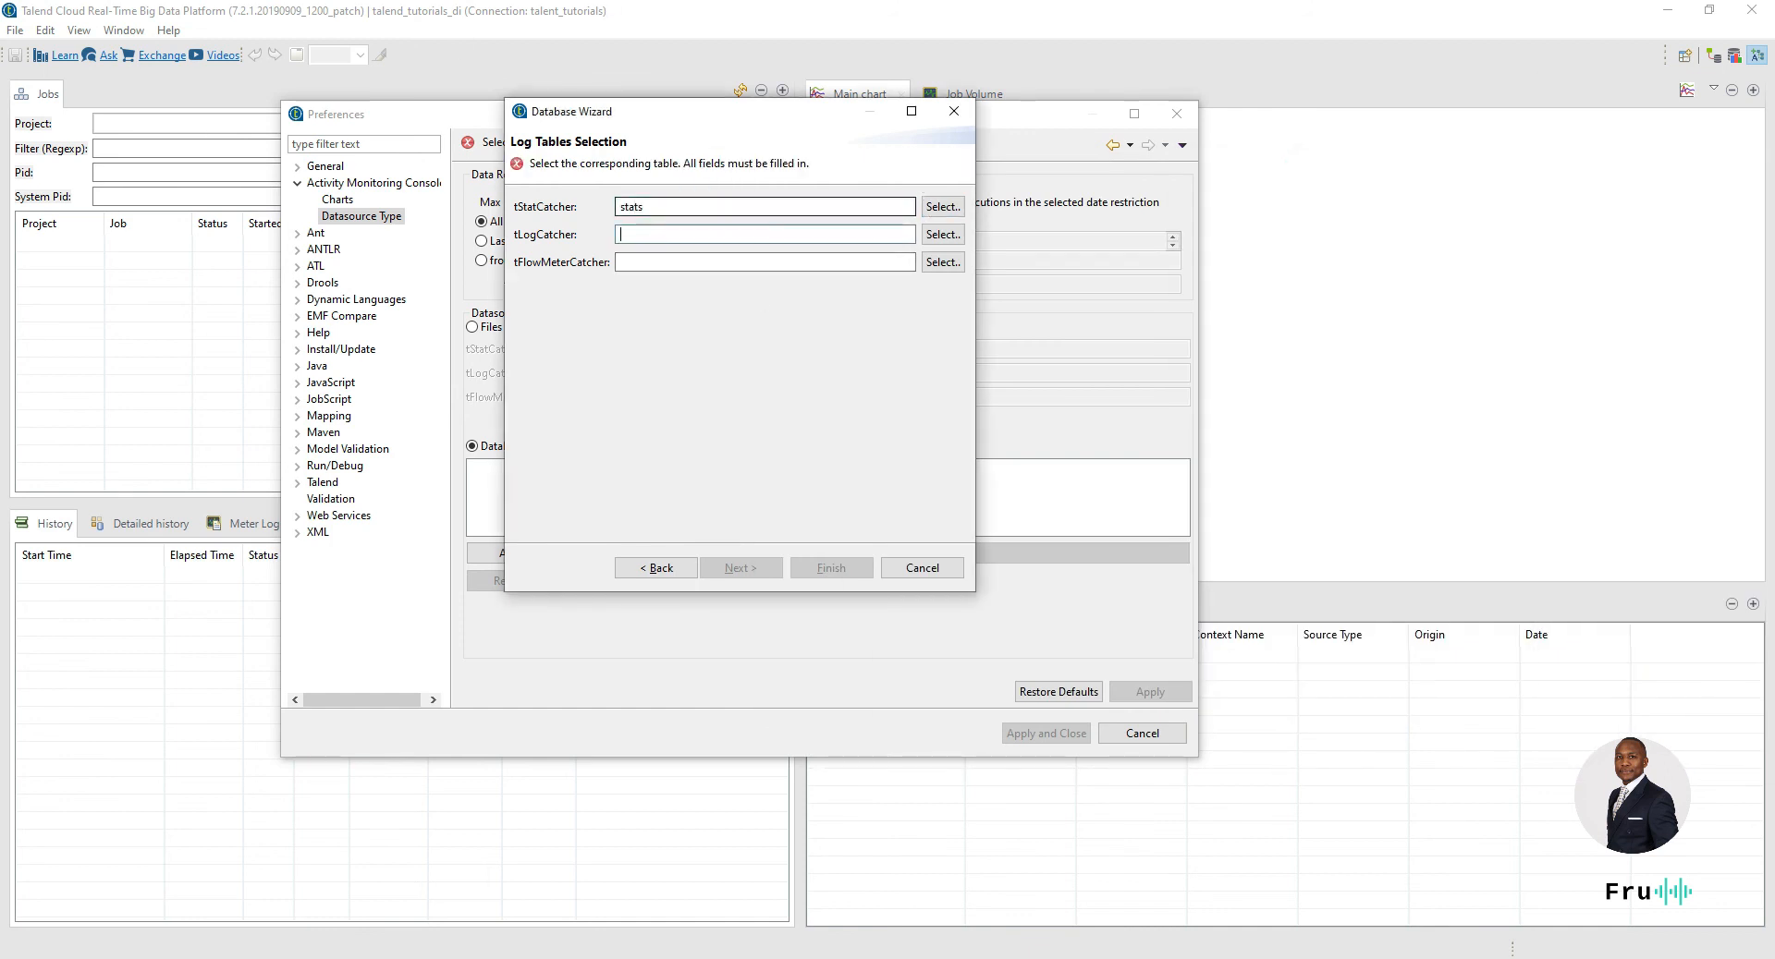
type("logs")
key("Tab")
key("Tab")
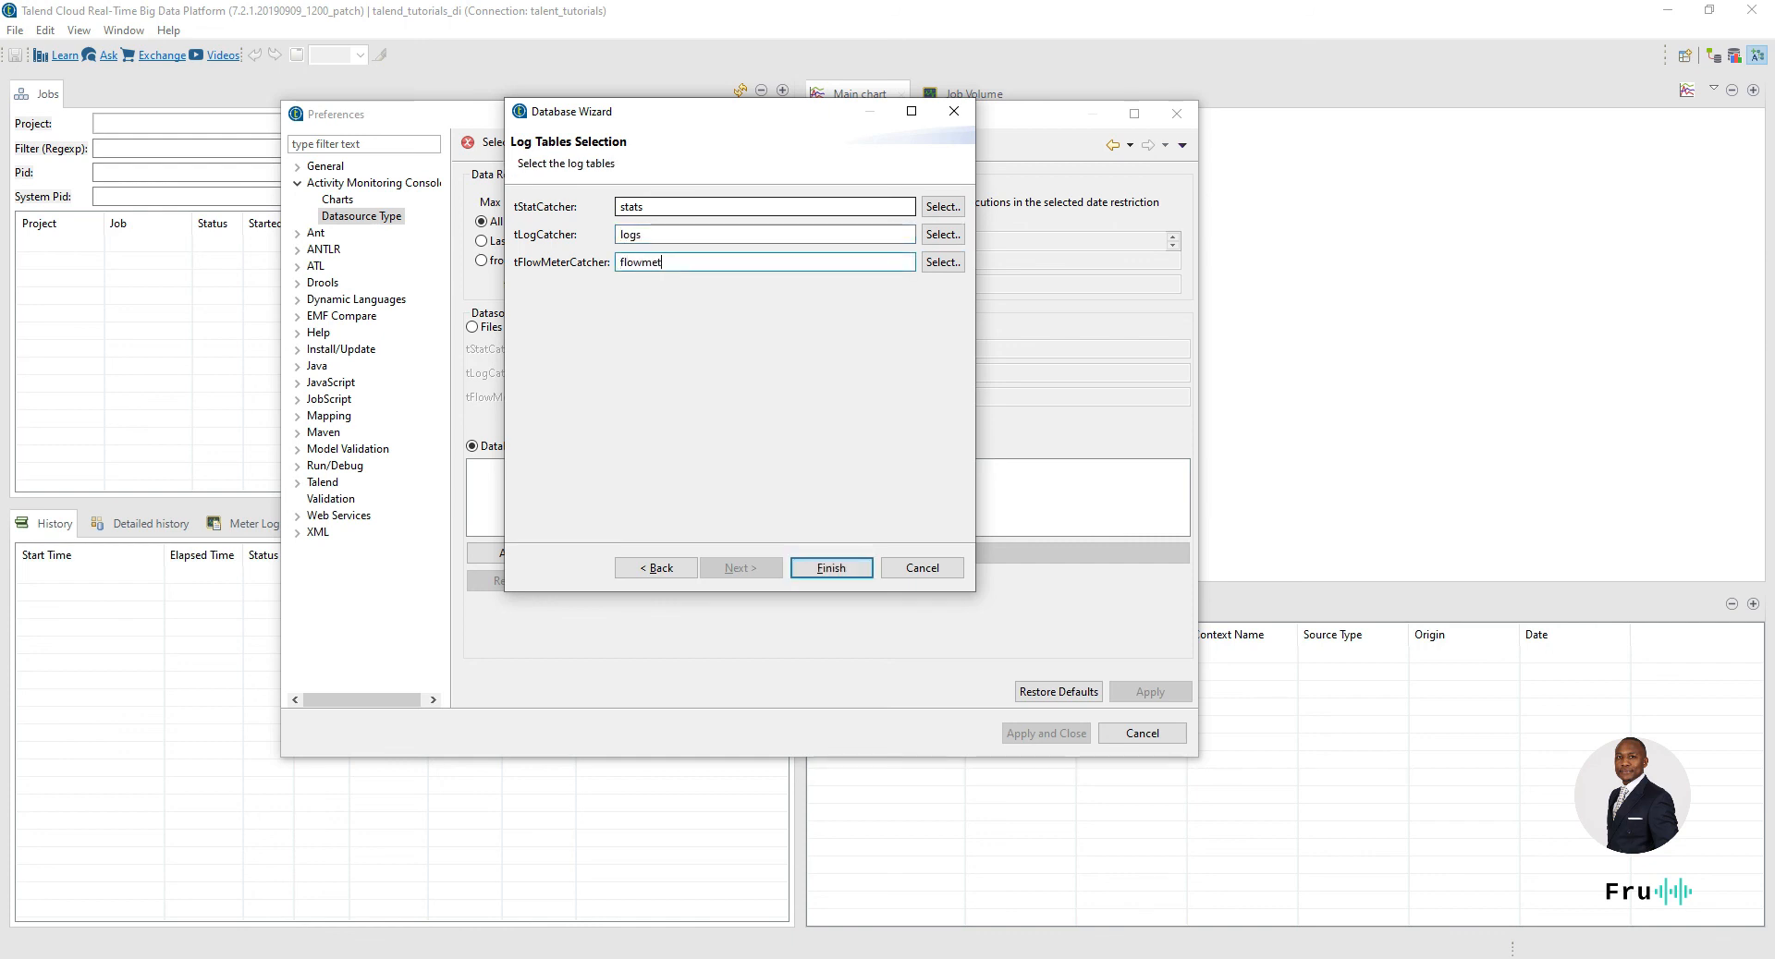
- Pick stats and flowmeter from the database's table list for tStatCatcher and tFlowMeterCatcher, and save the talend_amc datasource preferences
left_click(943, 206)
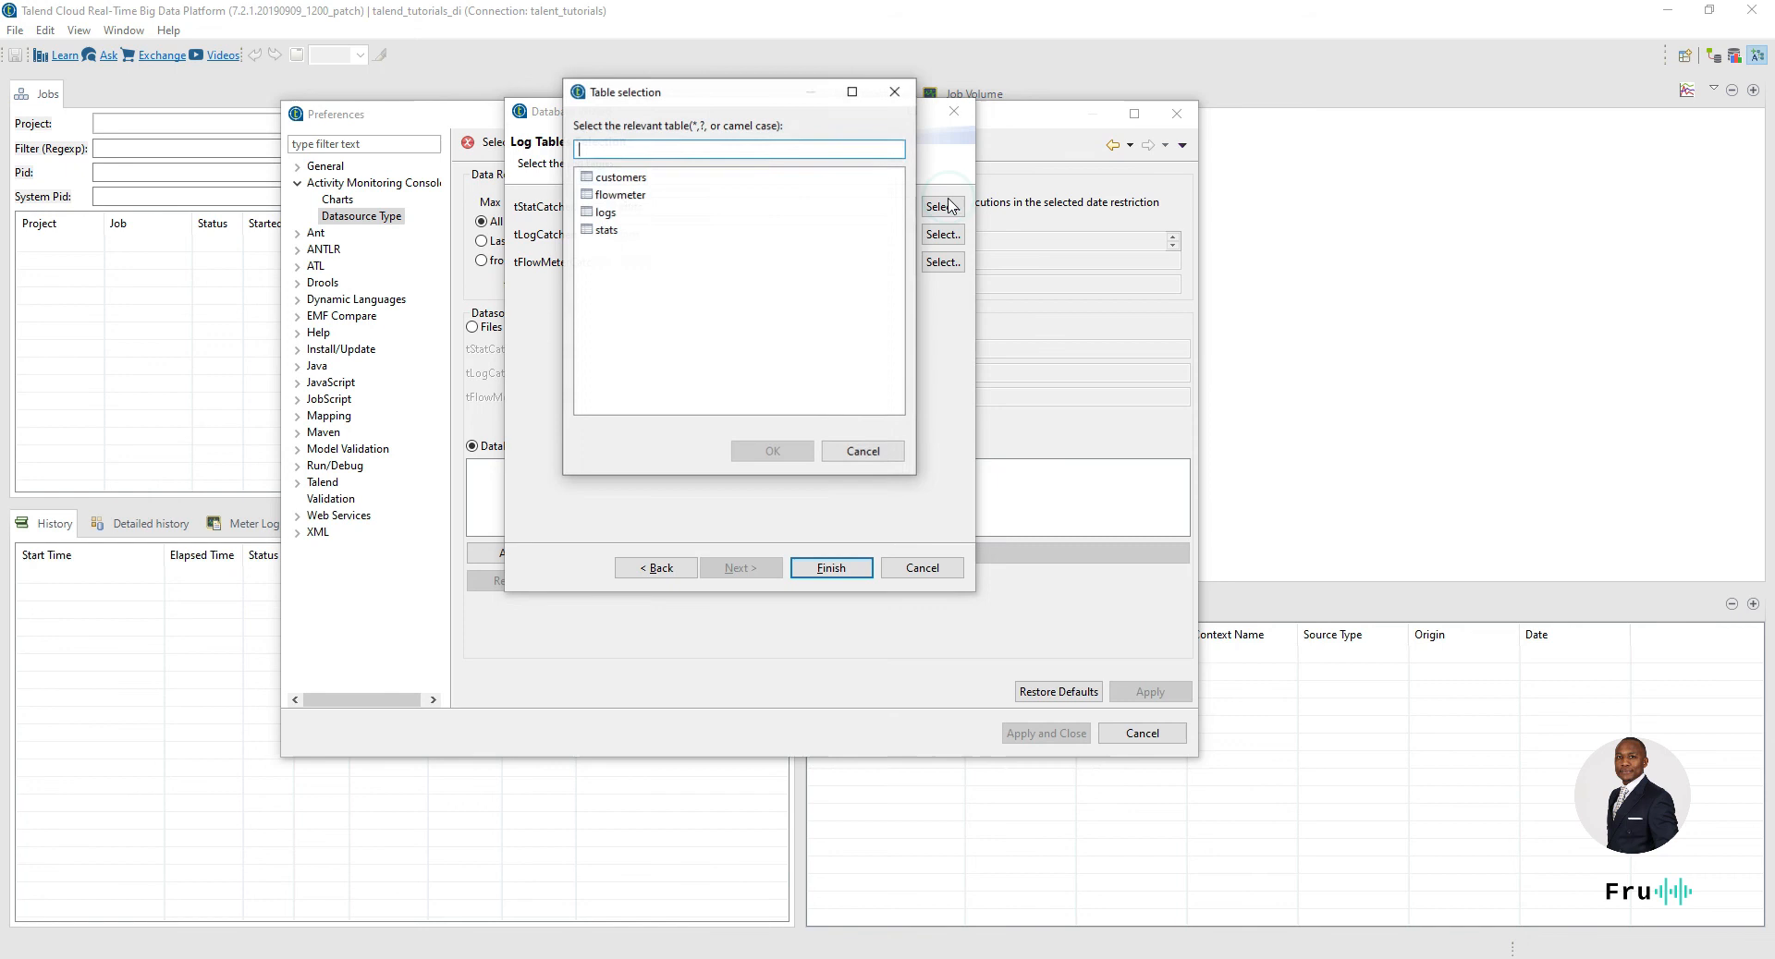
left_click(636, 200)
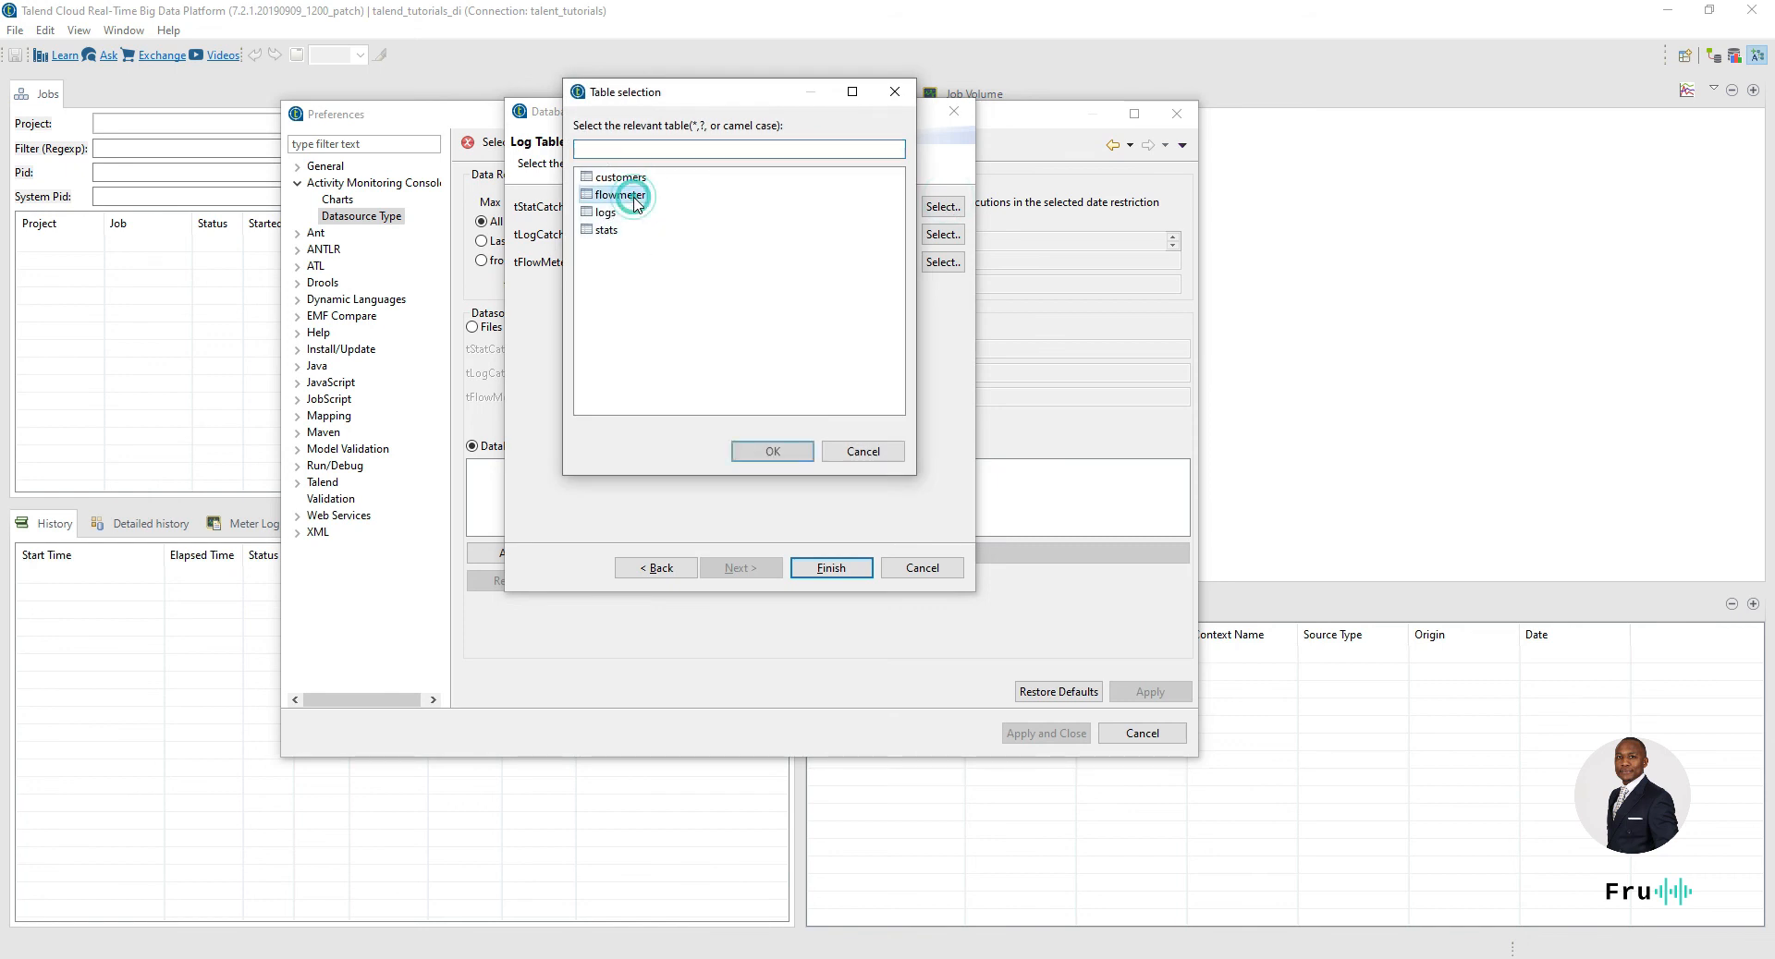
left_click(609, 230)
left_click(772, 450)
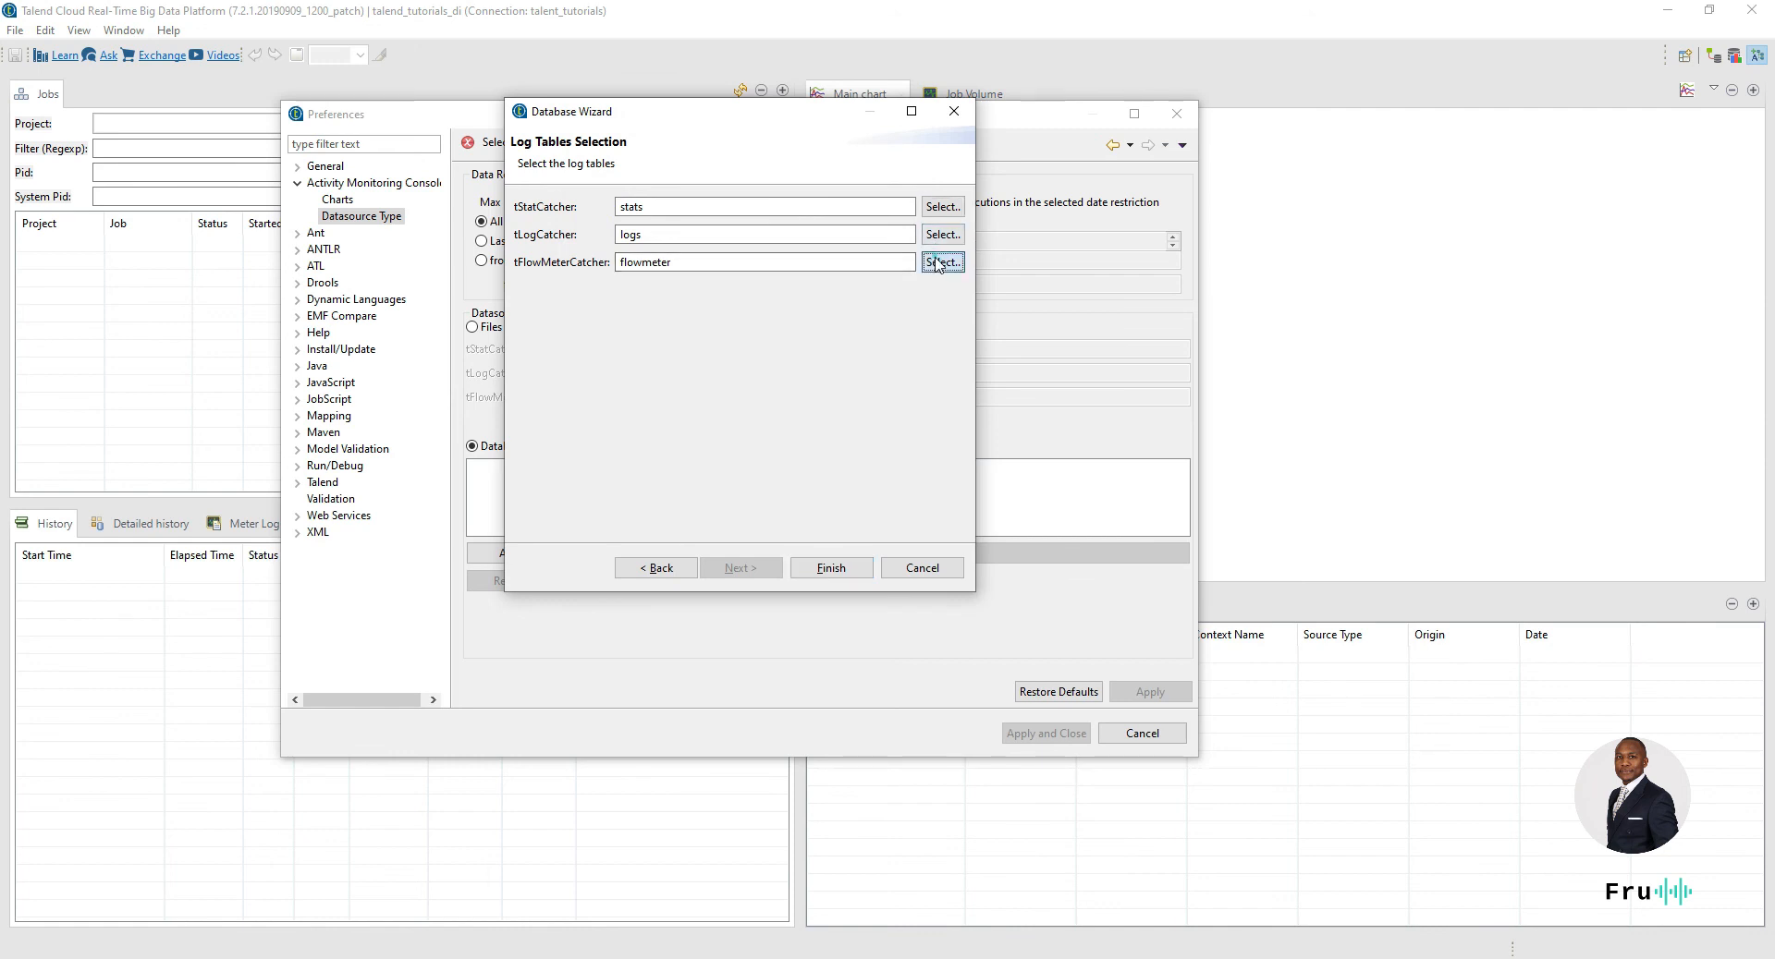
left_click(943, 262)
left_click(619, 194)
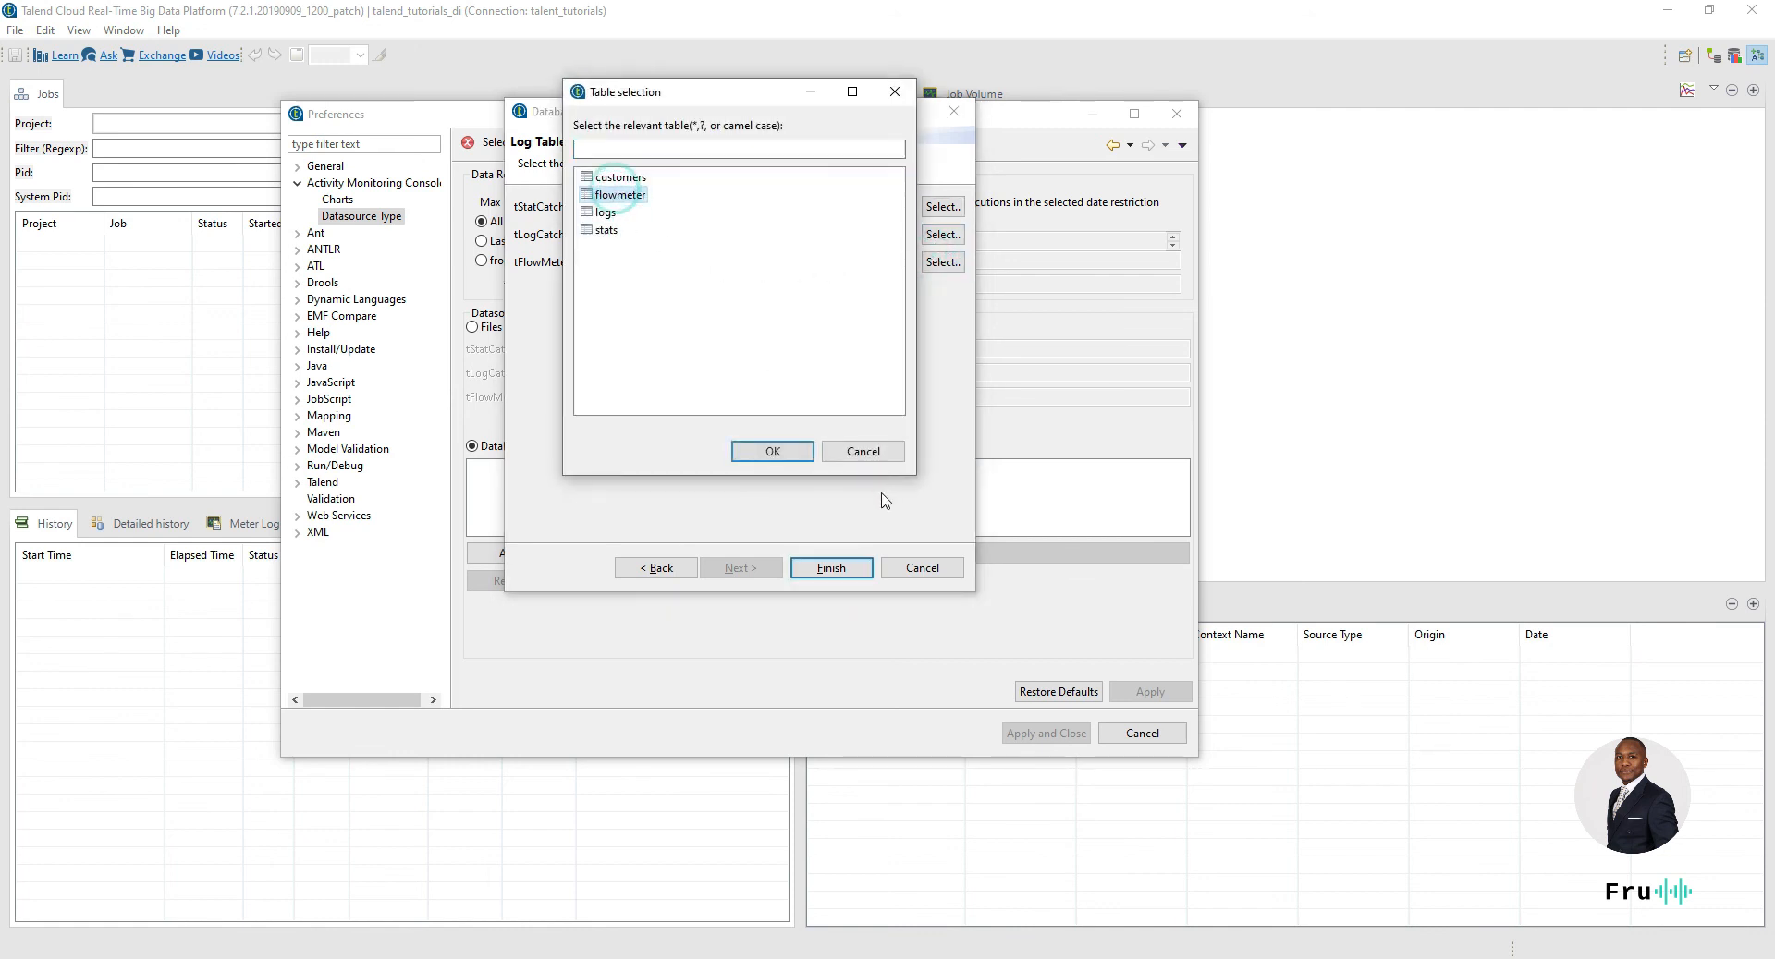
left_click(773, 451)
left_click(852, 568)
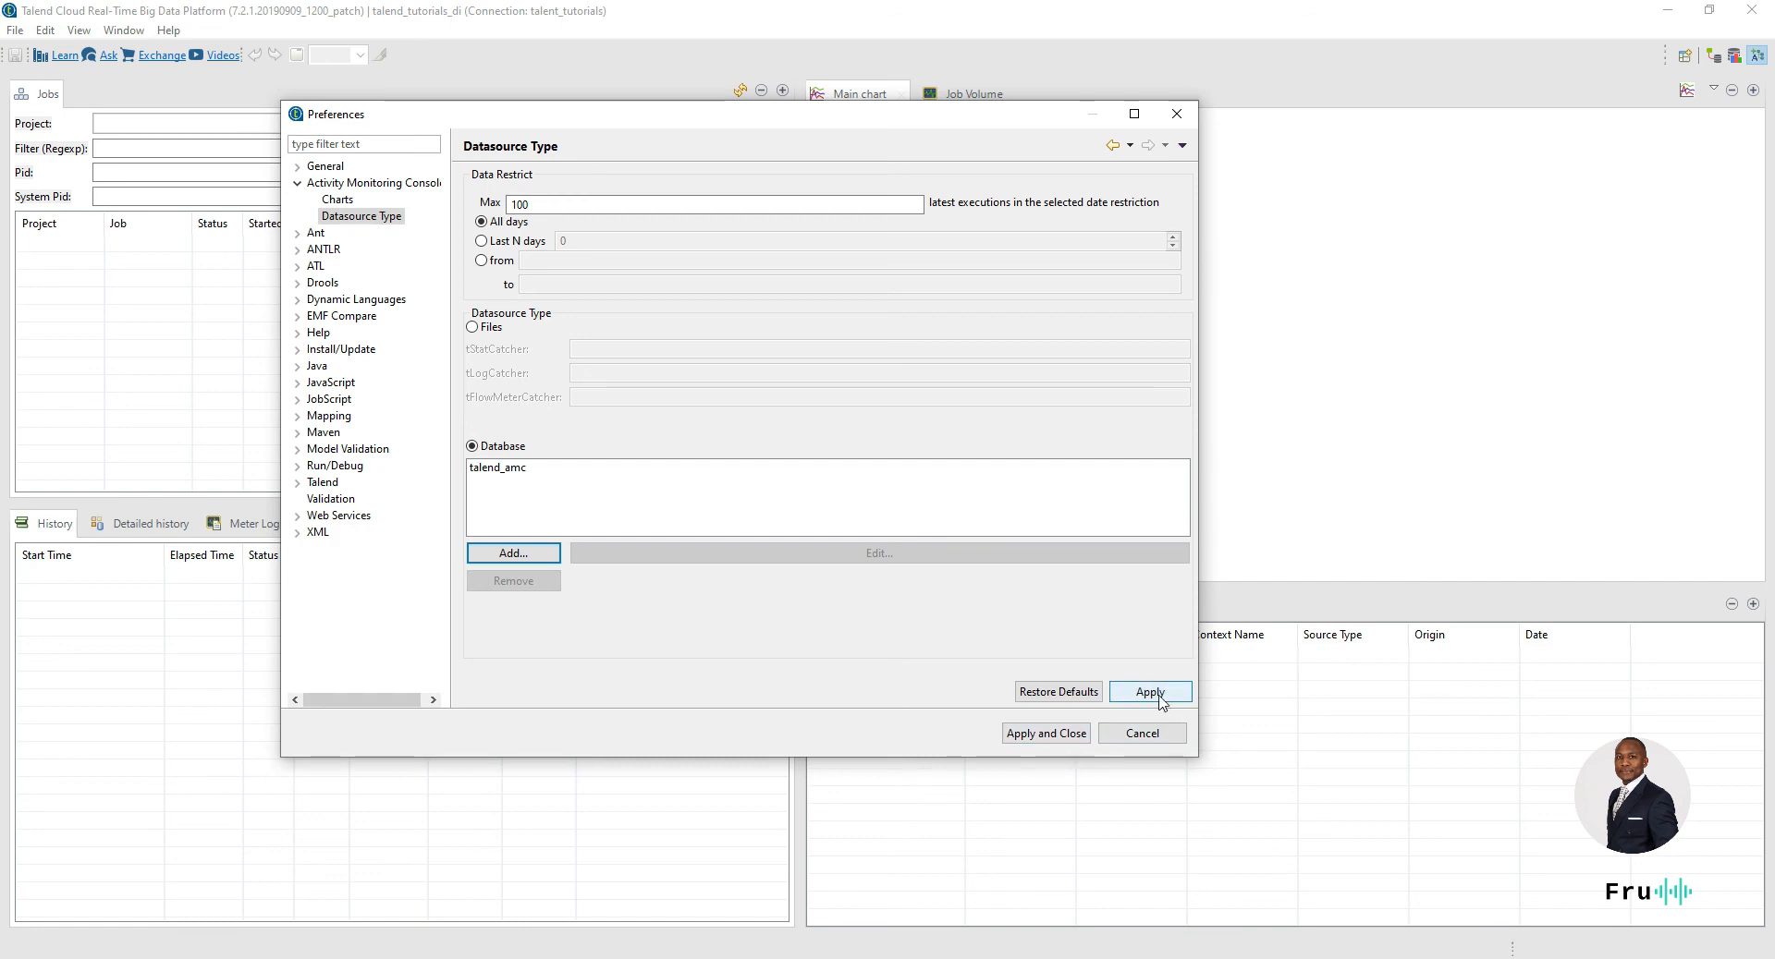
left_click(1046, 733)
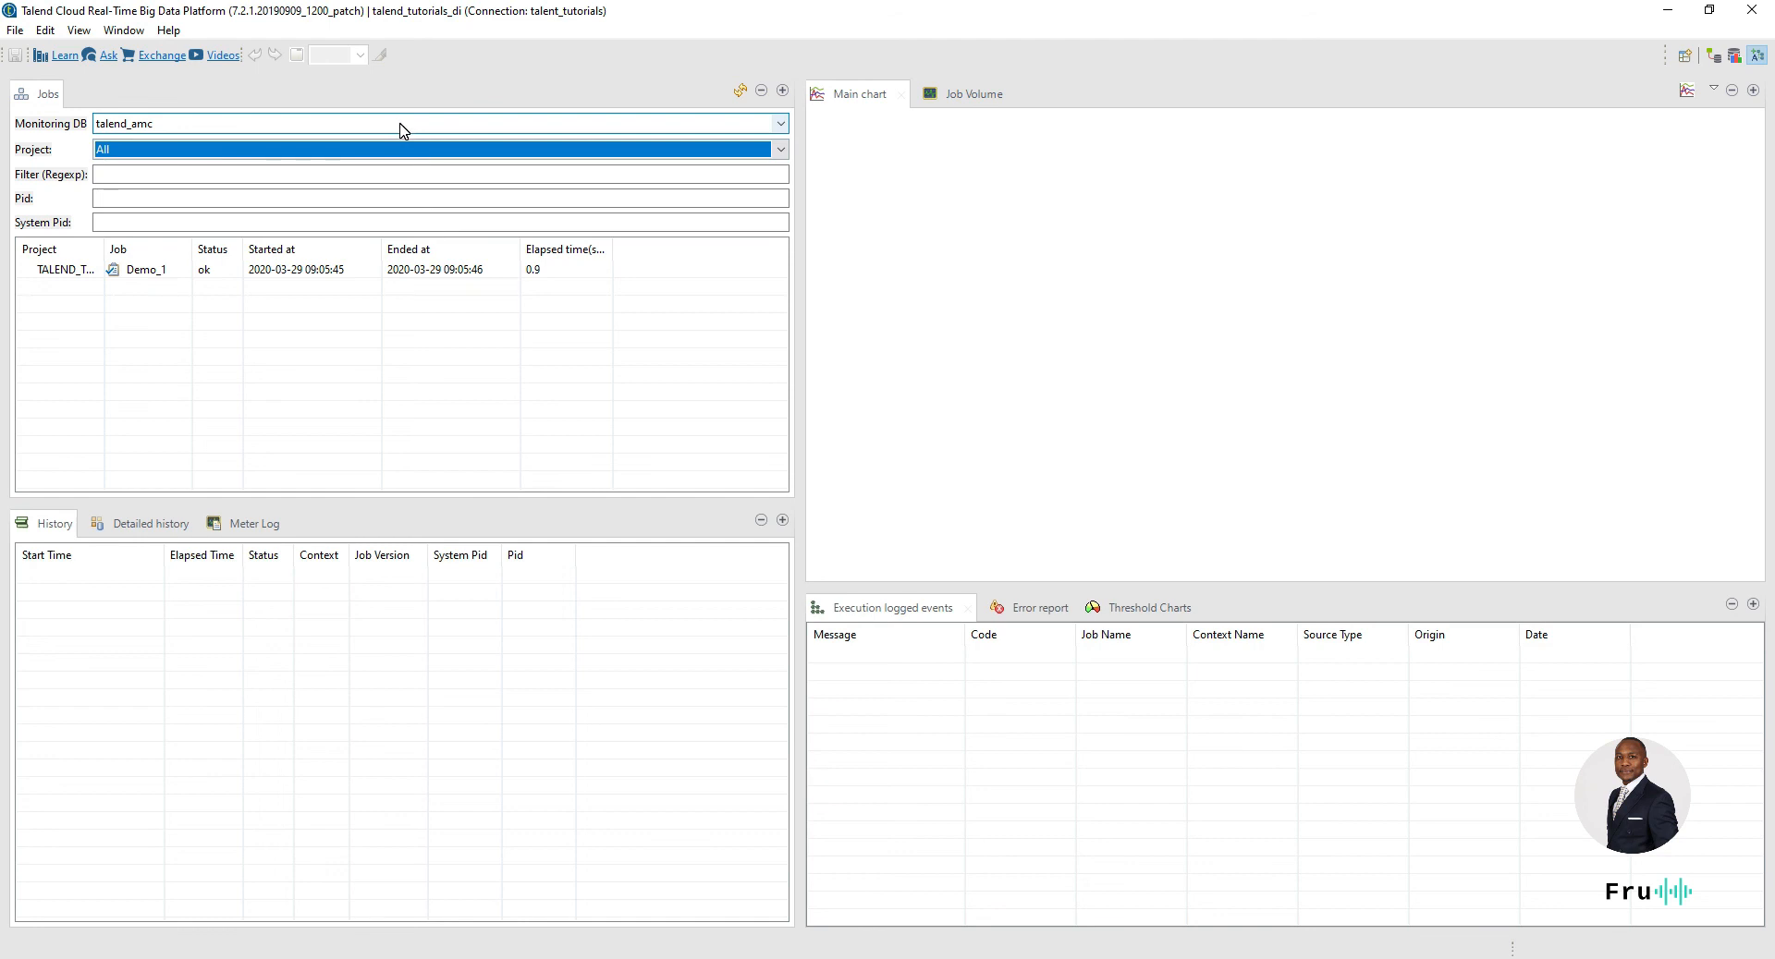
- Set the monitoring database to talend_amc and limit the job list to the TALEND_TUTORIALS_DI project
left_click(780, 126)
left_click(497, 147)
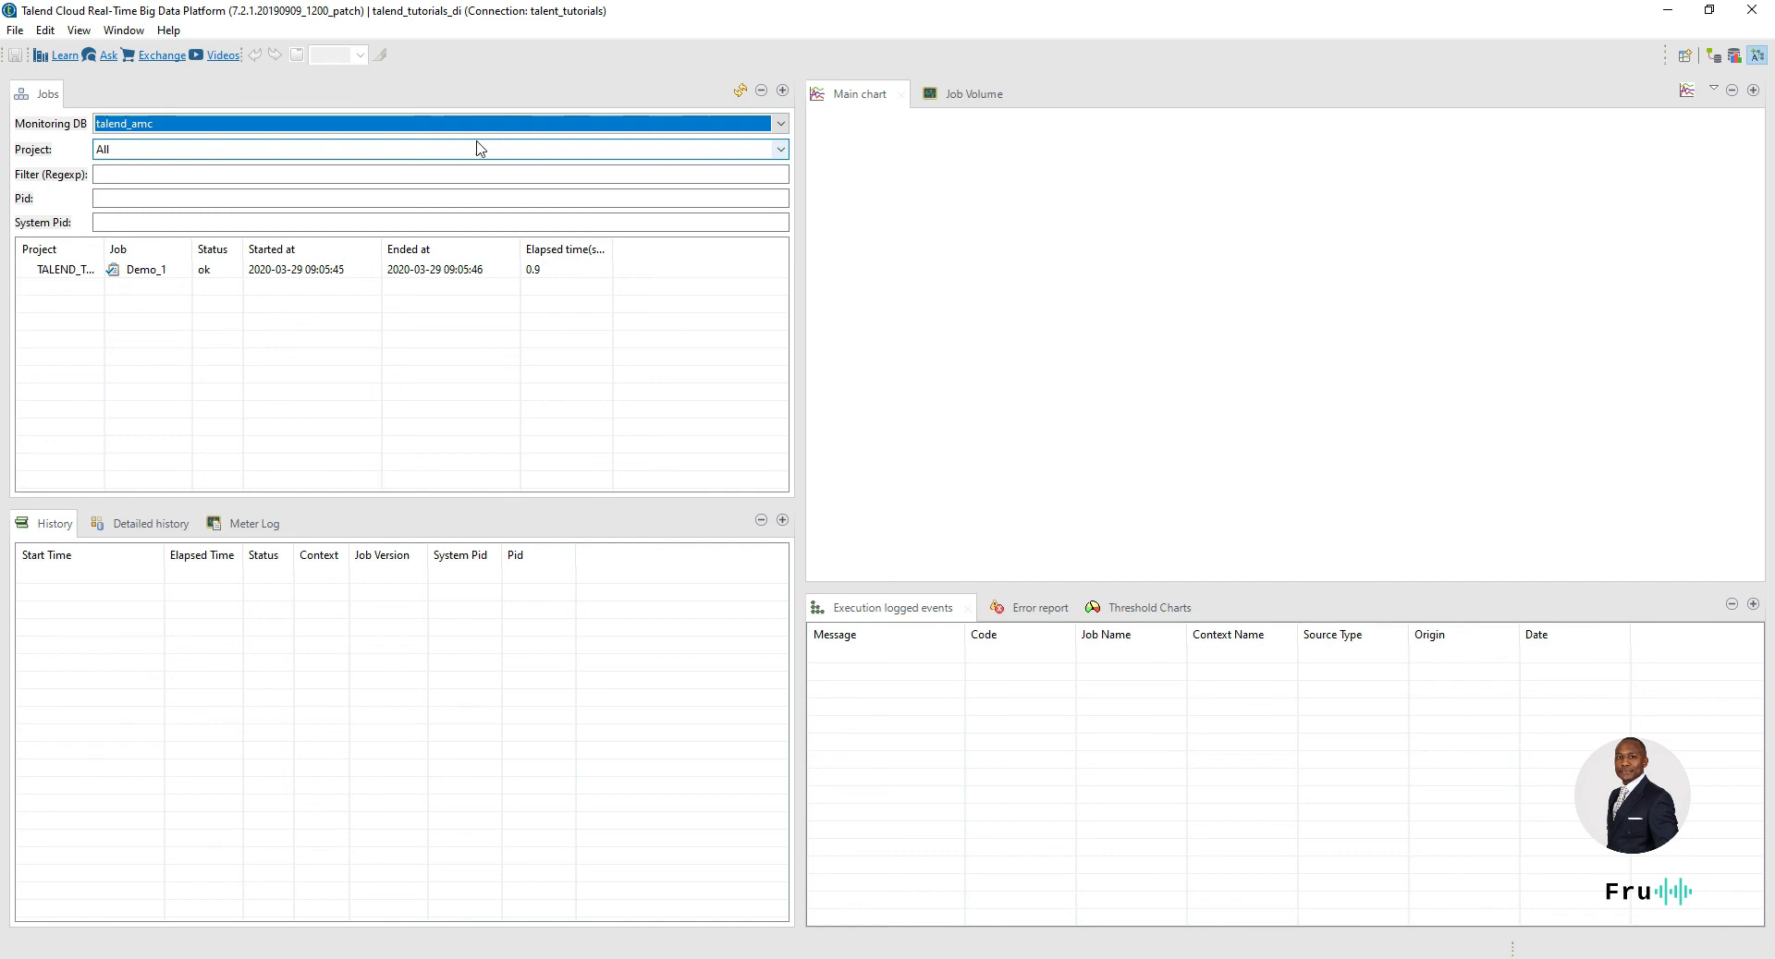
left_click(172, 148)
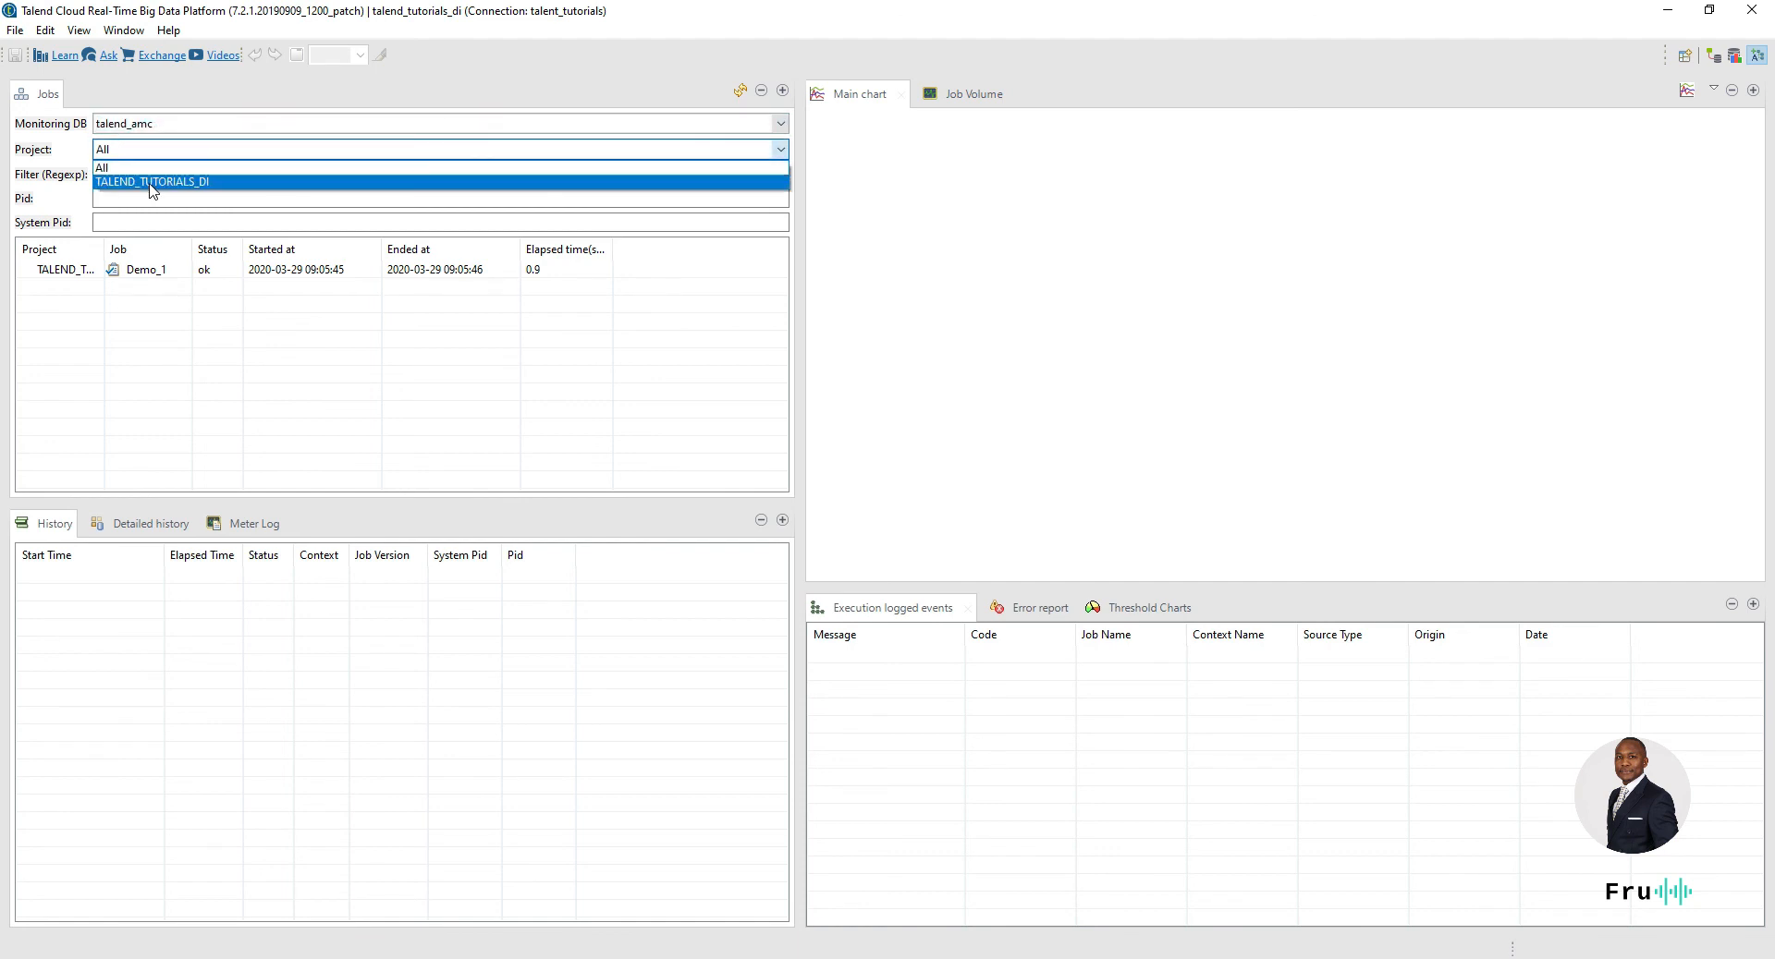
left_click(150, 182)
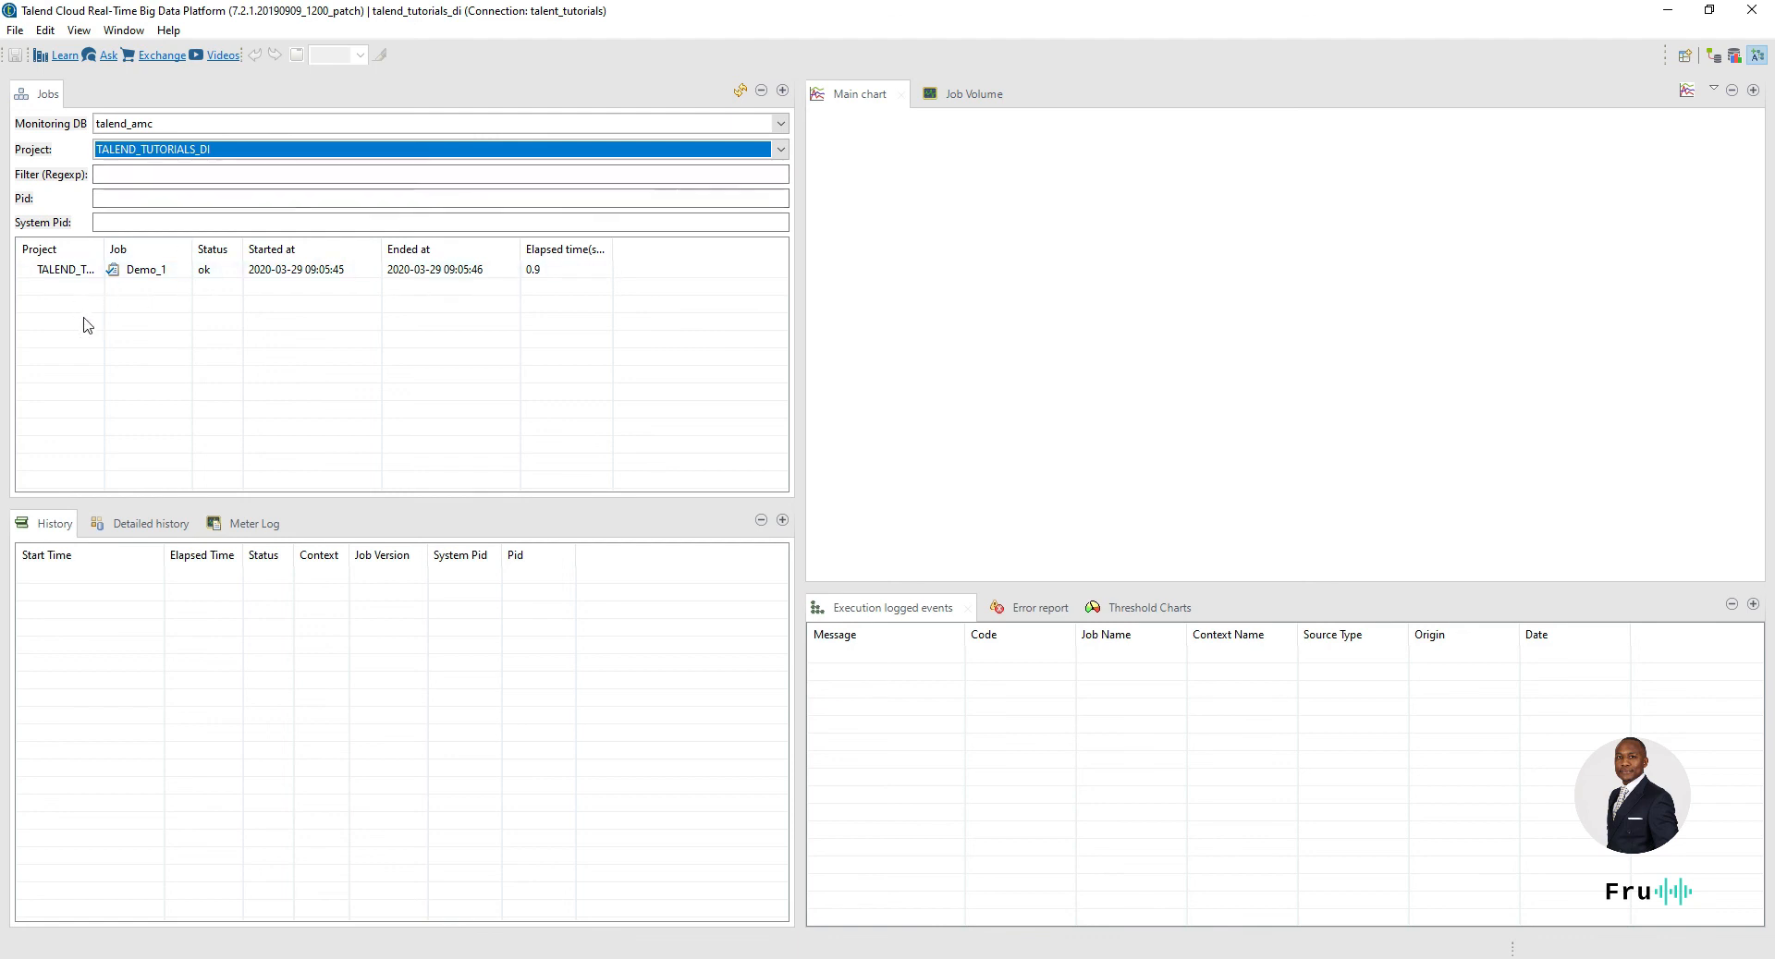
- Examine Demo_1's run history, execution time chart, error report, threshold charts and job volume chart
left_click(64, 268)
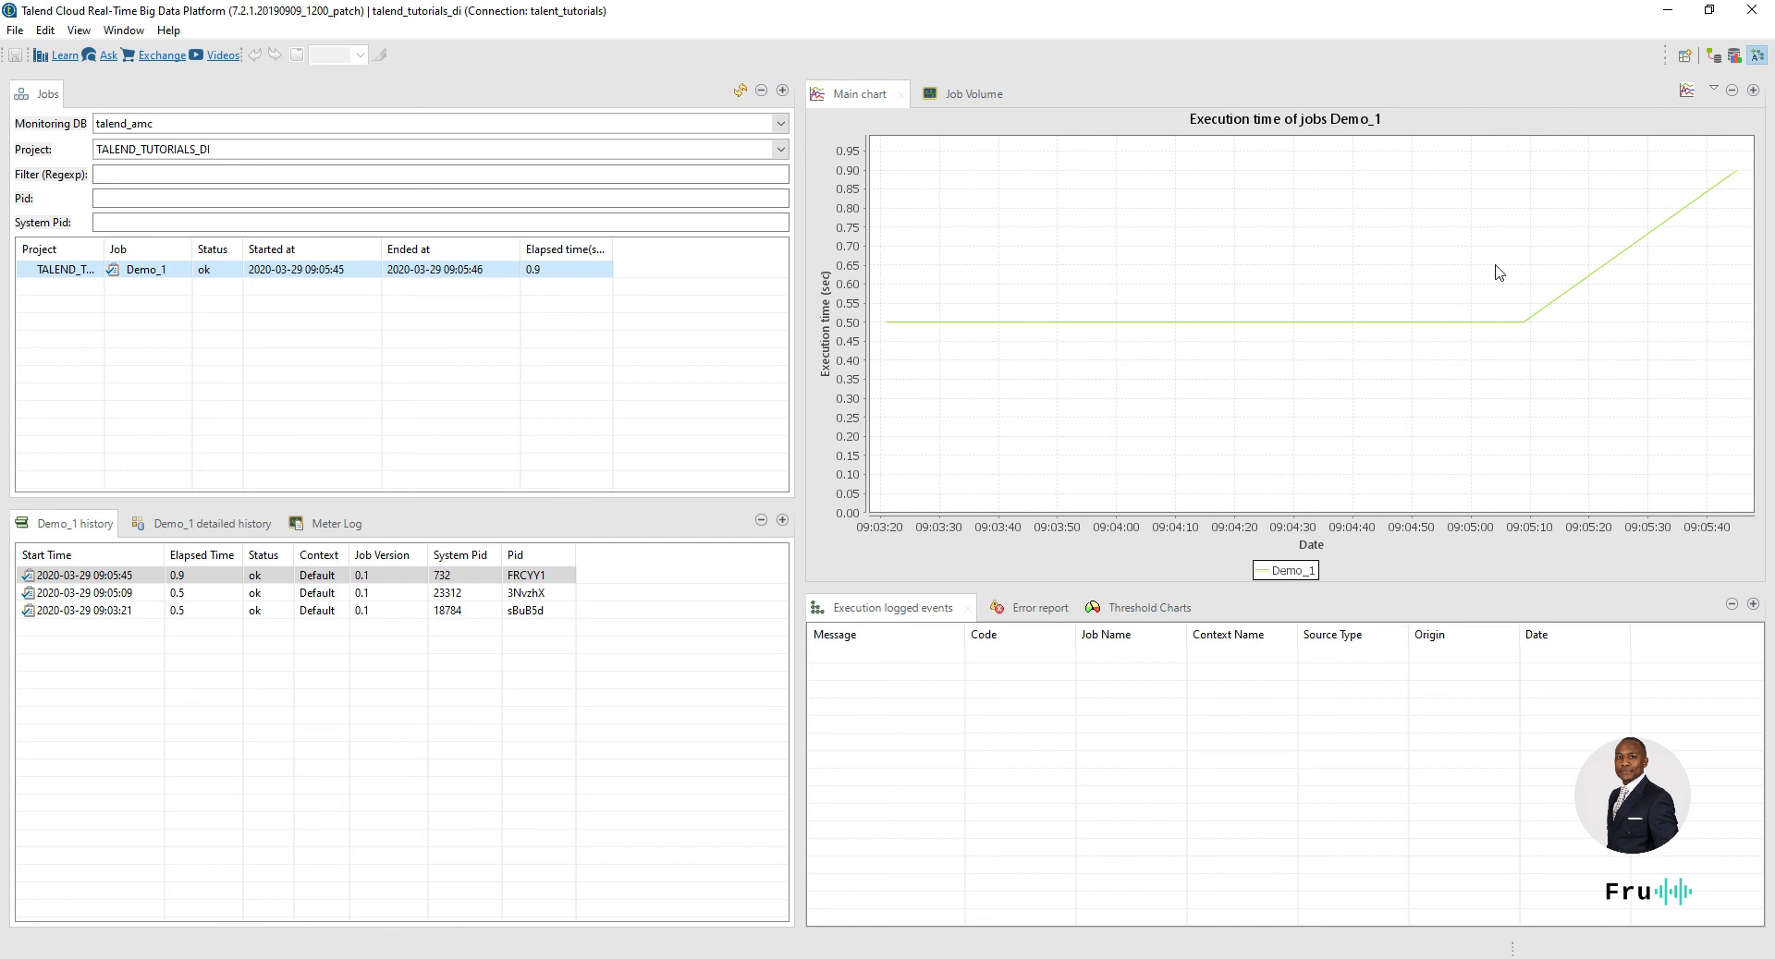
left_click(1022, 608)
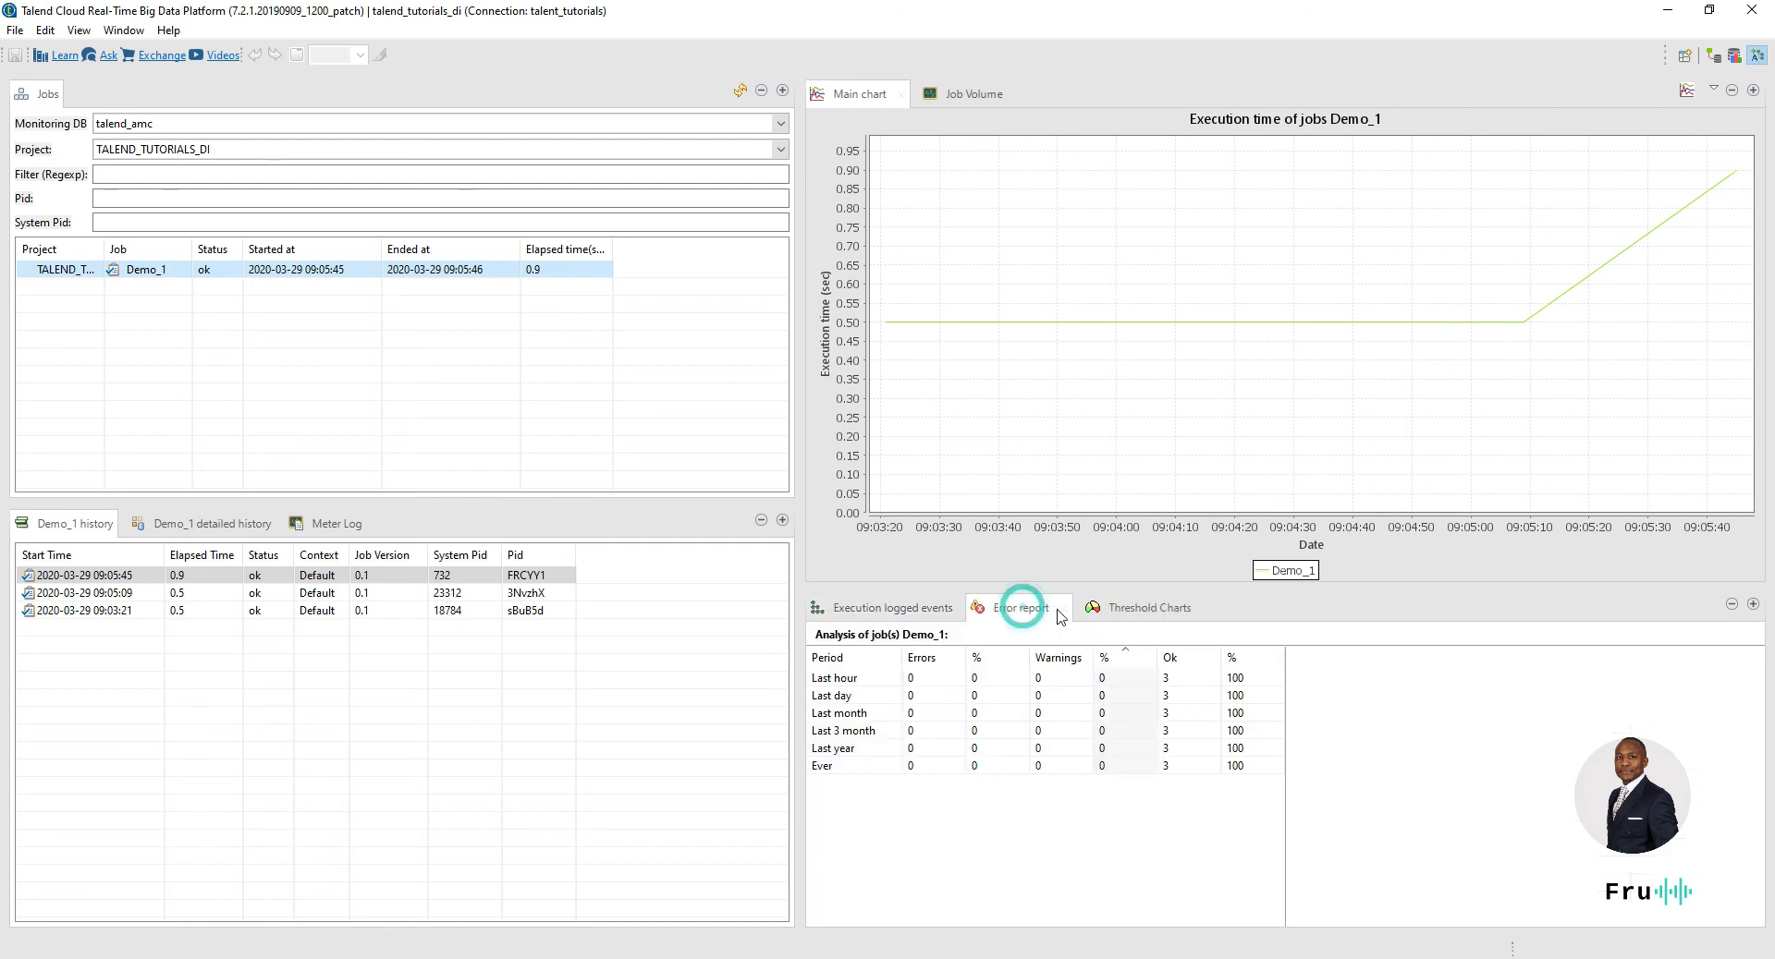
left_click(1123, 608)
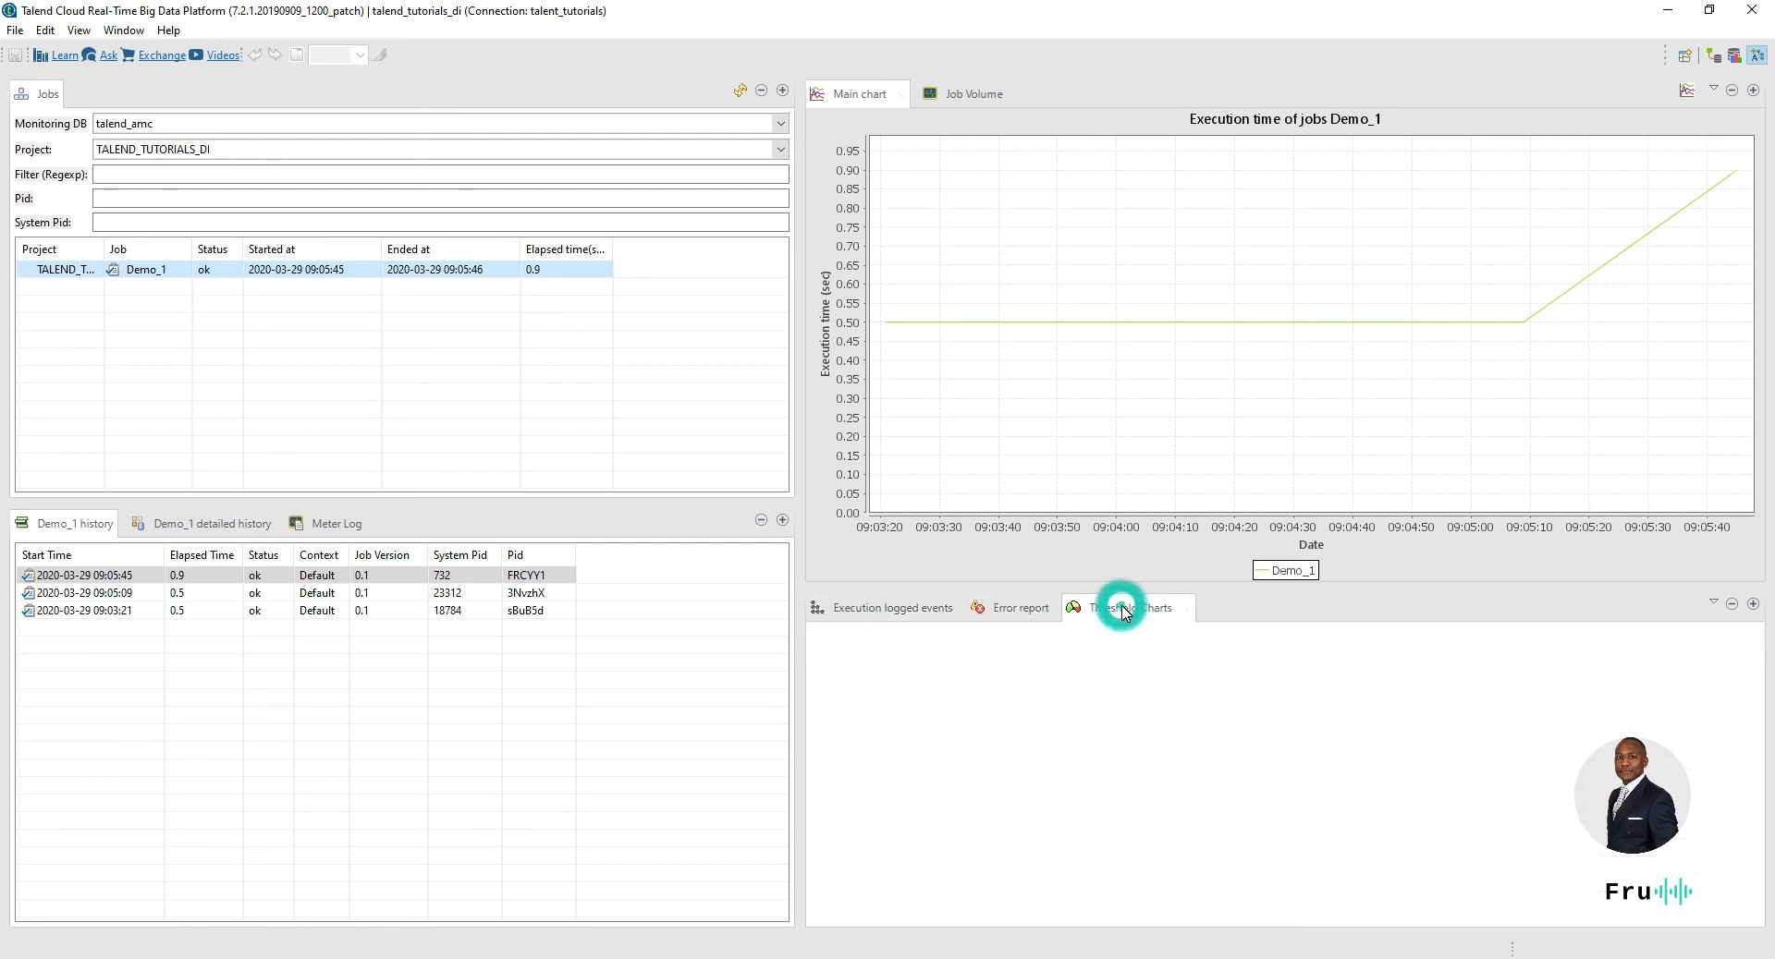
left_click(121, 594)
left_click(996, 94)
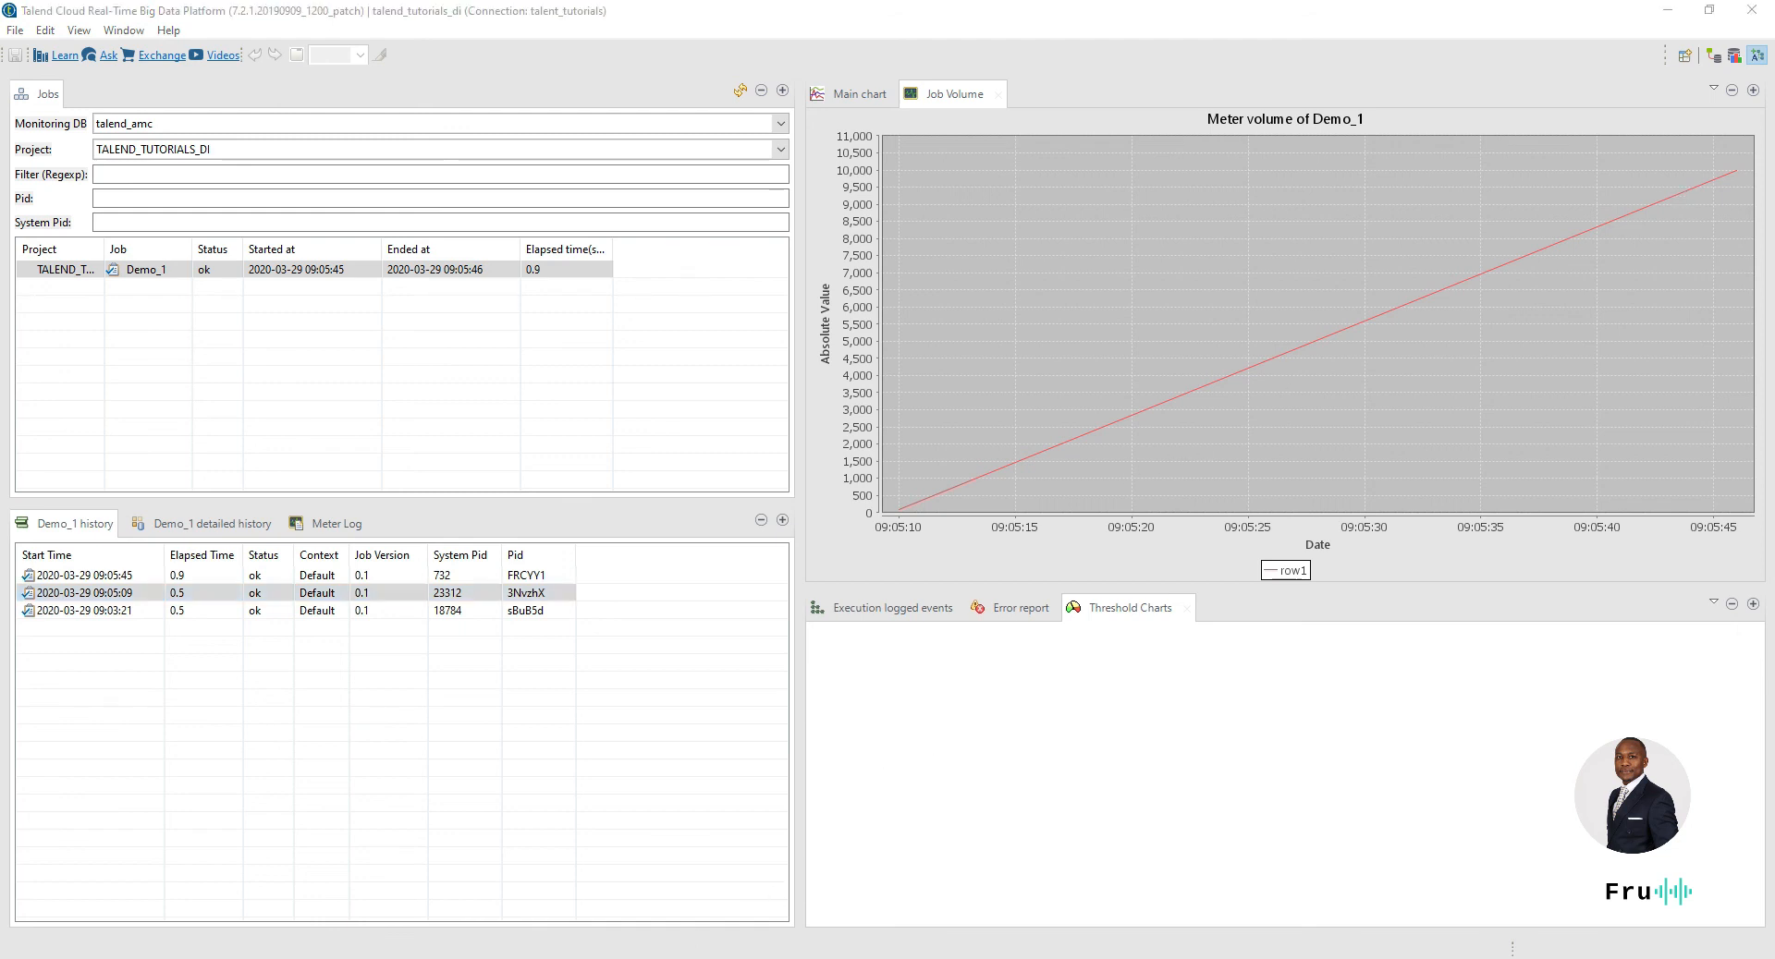
- Switch to MySQL Workbench and compare the stats table's rows with the AMC charts
left_click_drag(637, 4, 812, 65)
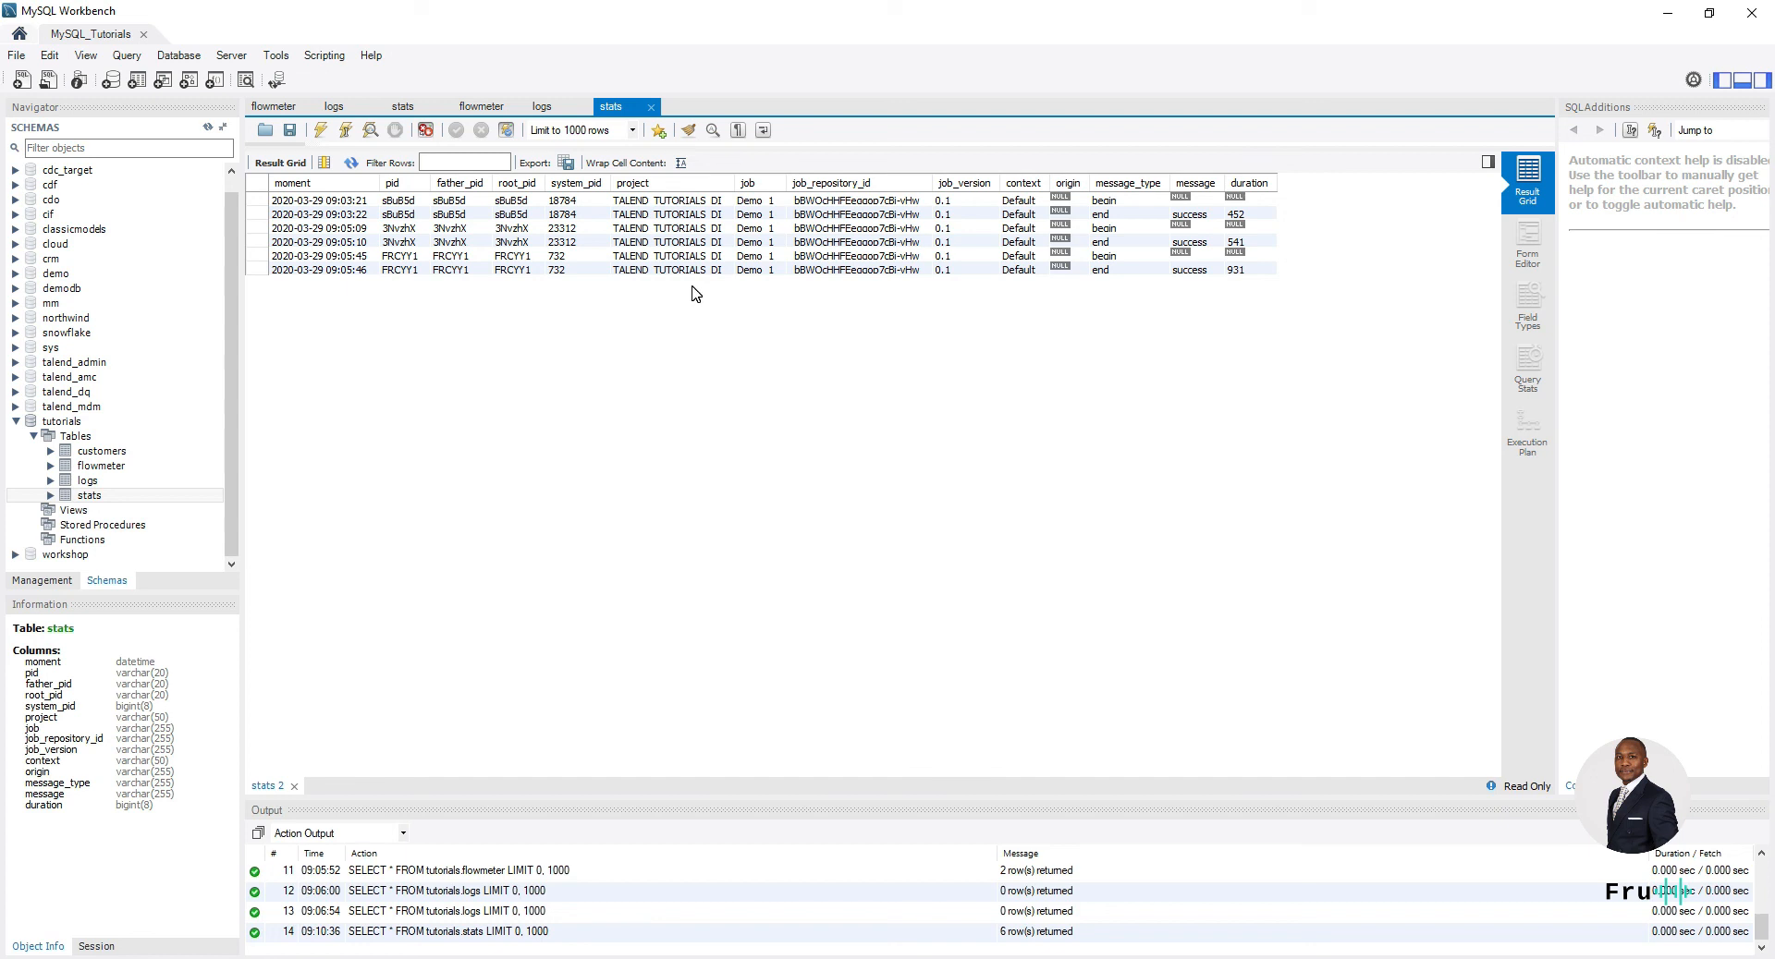
left_click_drag(1070, 9, 1033, 436)
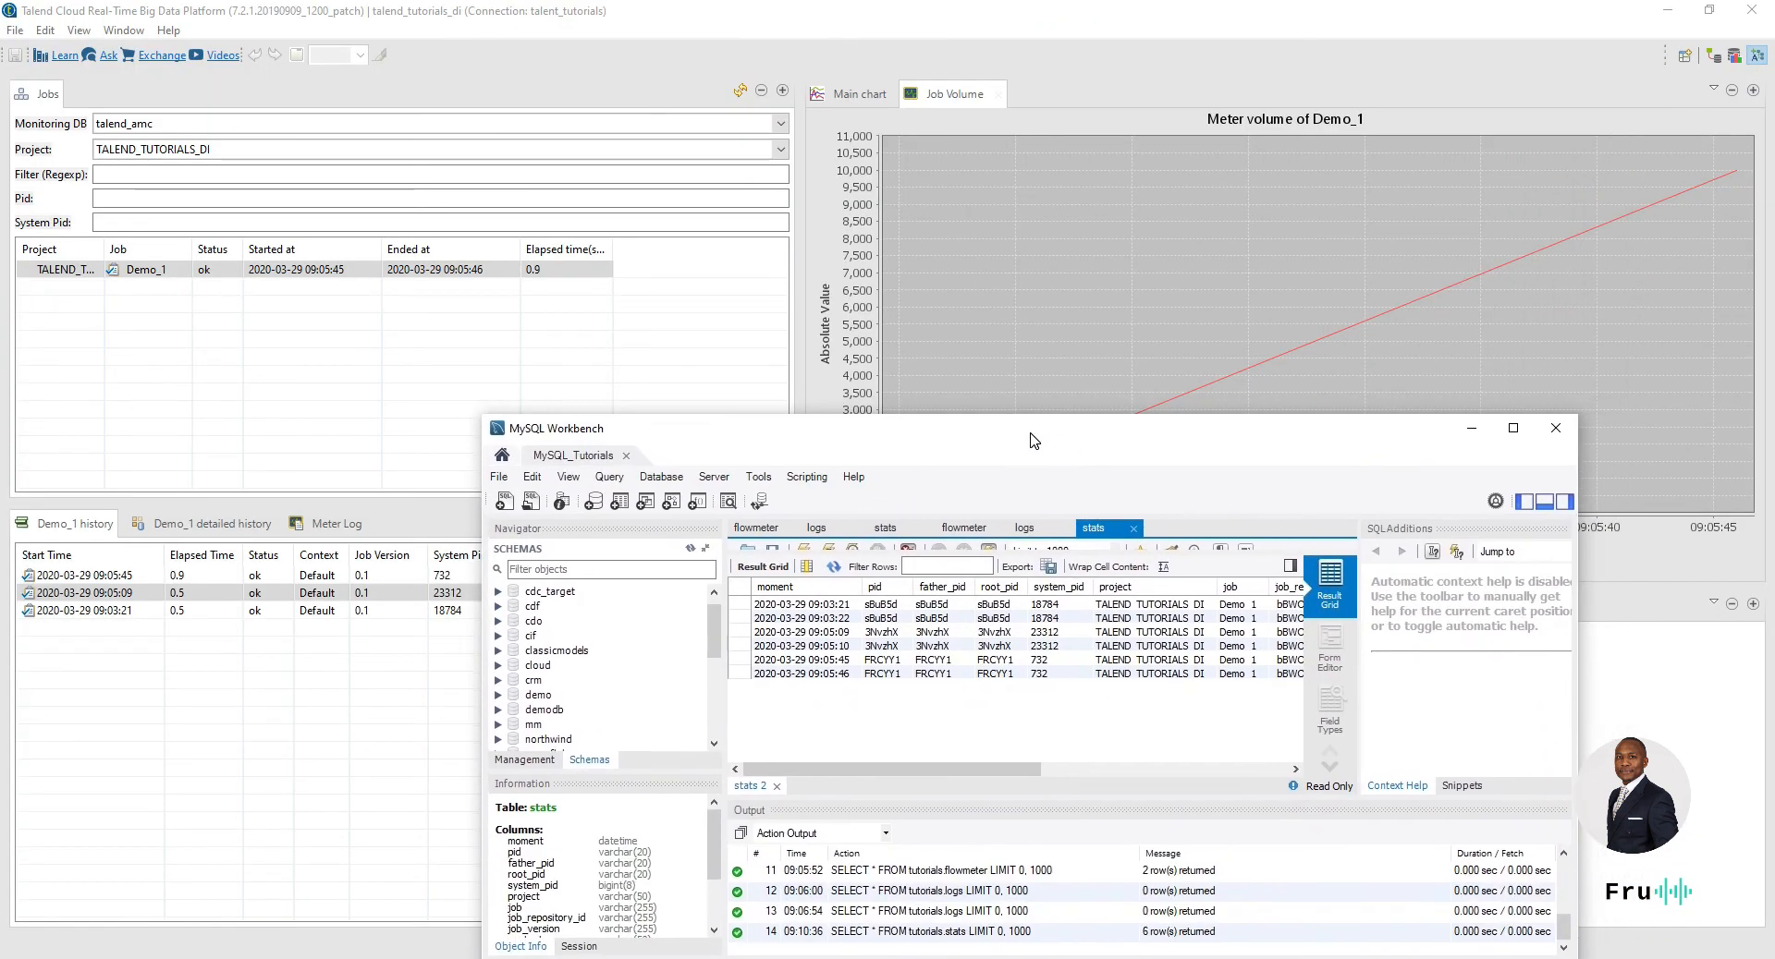
left_click(1513, 426)
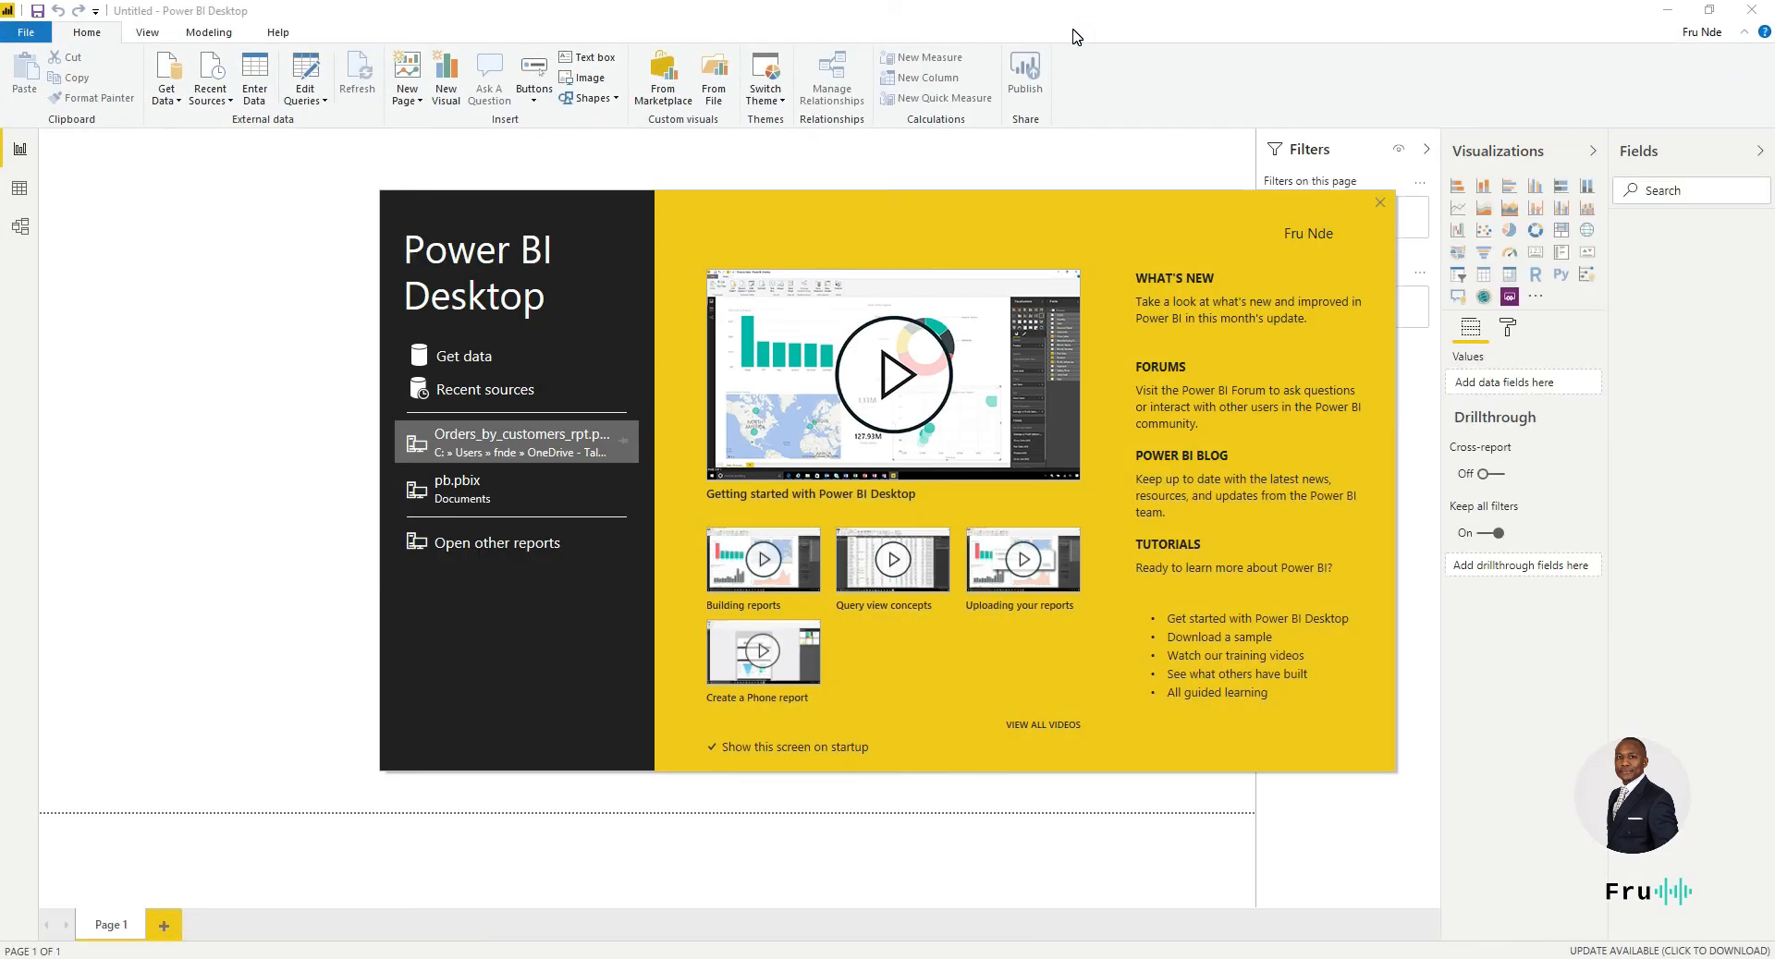
- Switch to Power BI Desktop, examine the pb report built on the talend_amc tables, and go back to Talend Studio
left_click_drag(1044, 196, 1774, 9)
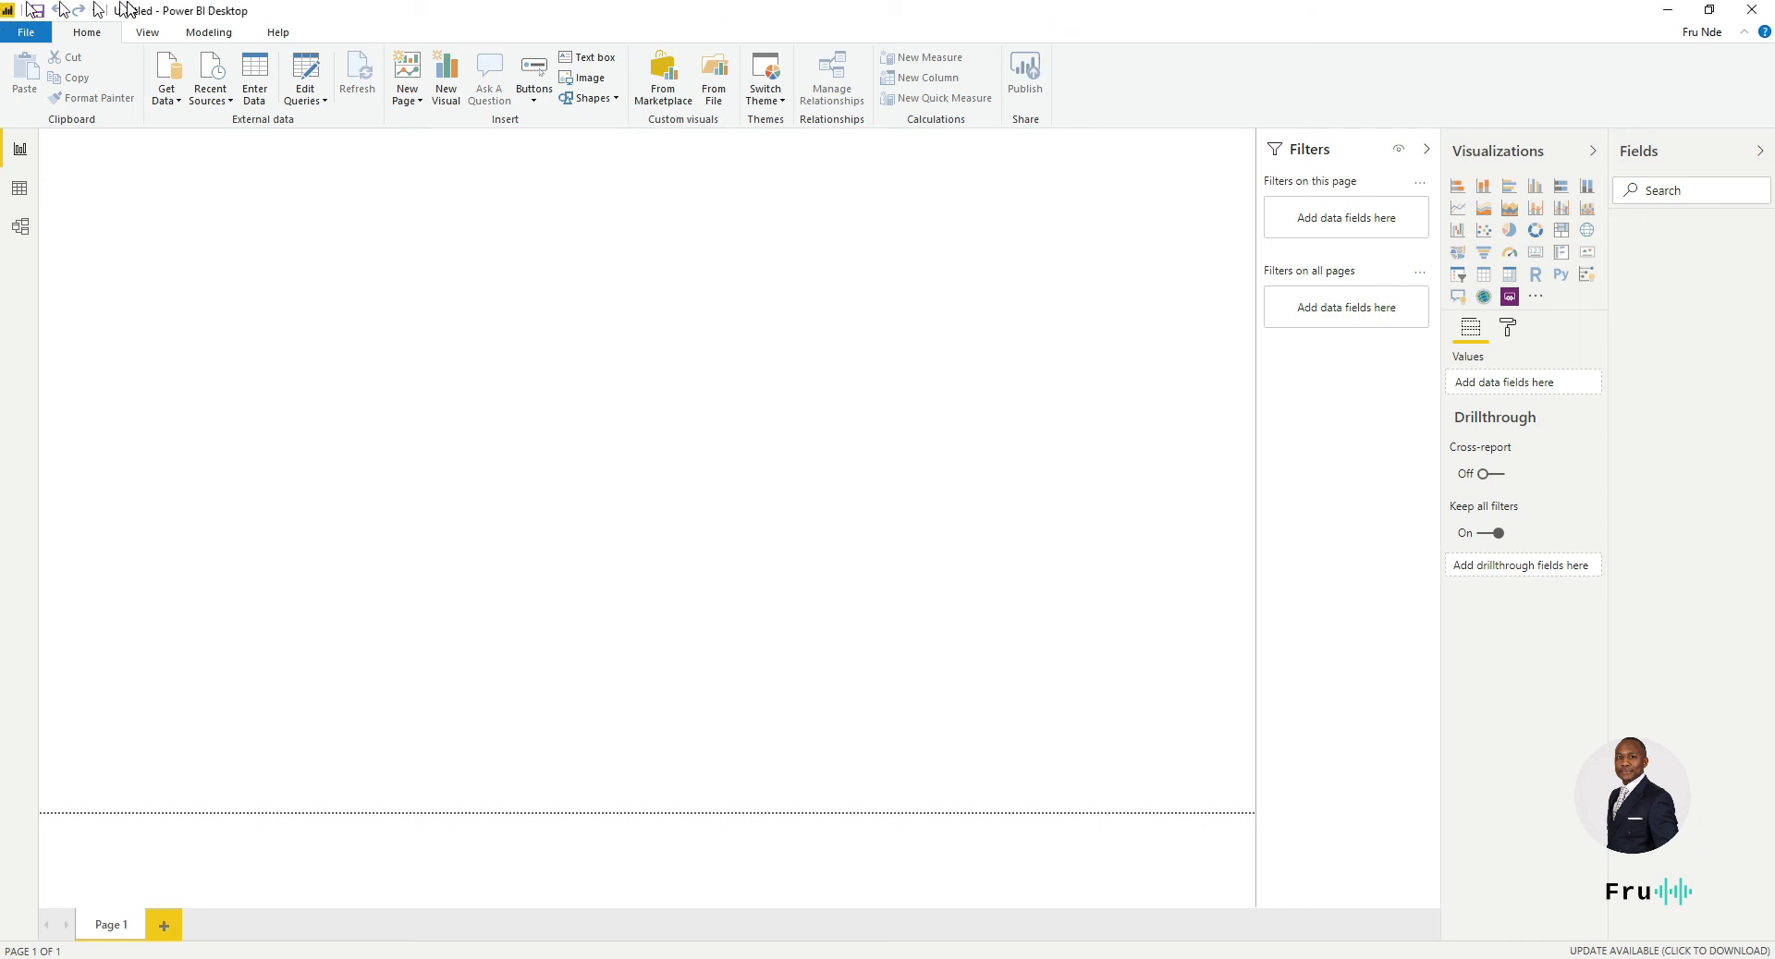
left_click(1361, 37)
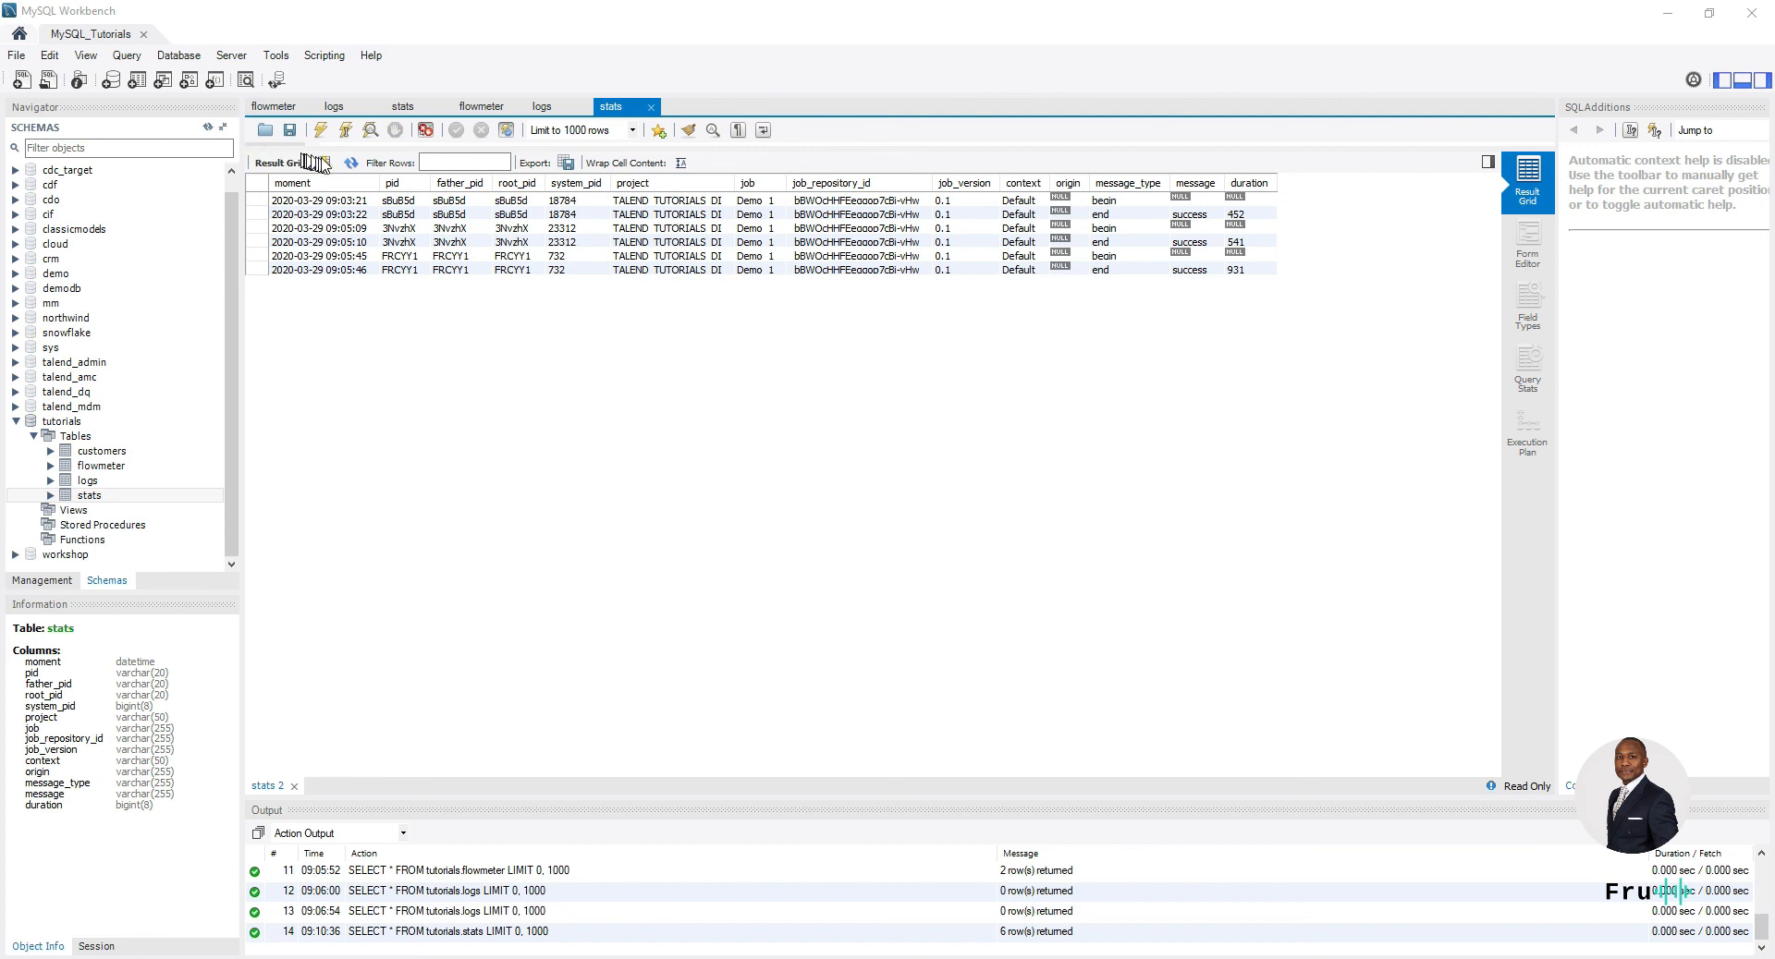
left_click_drag(1774, 383, 860, 16)
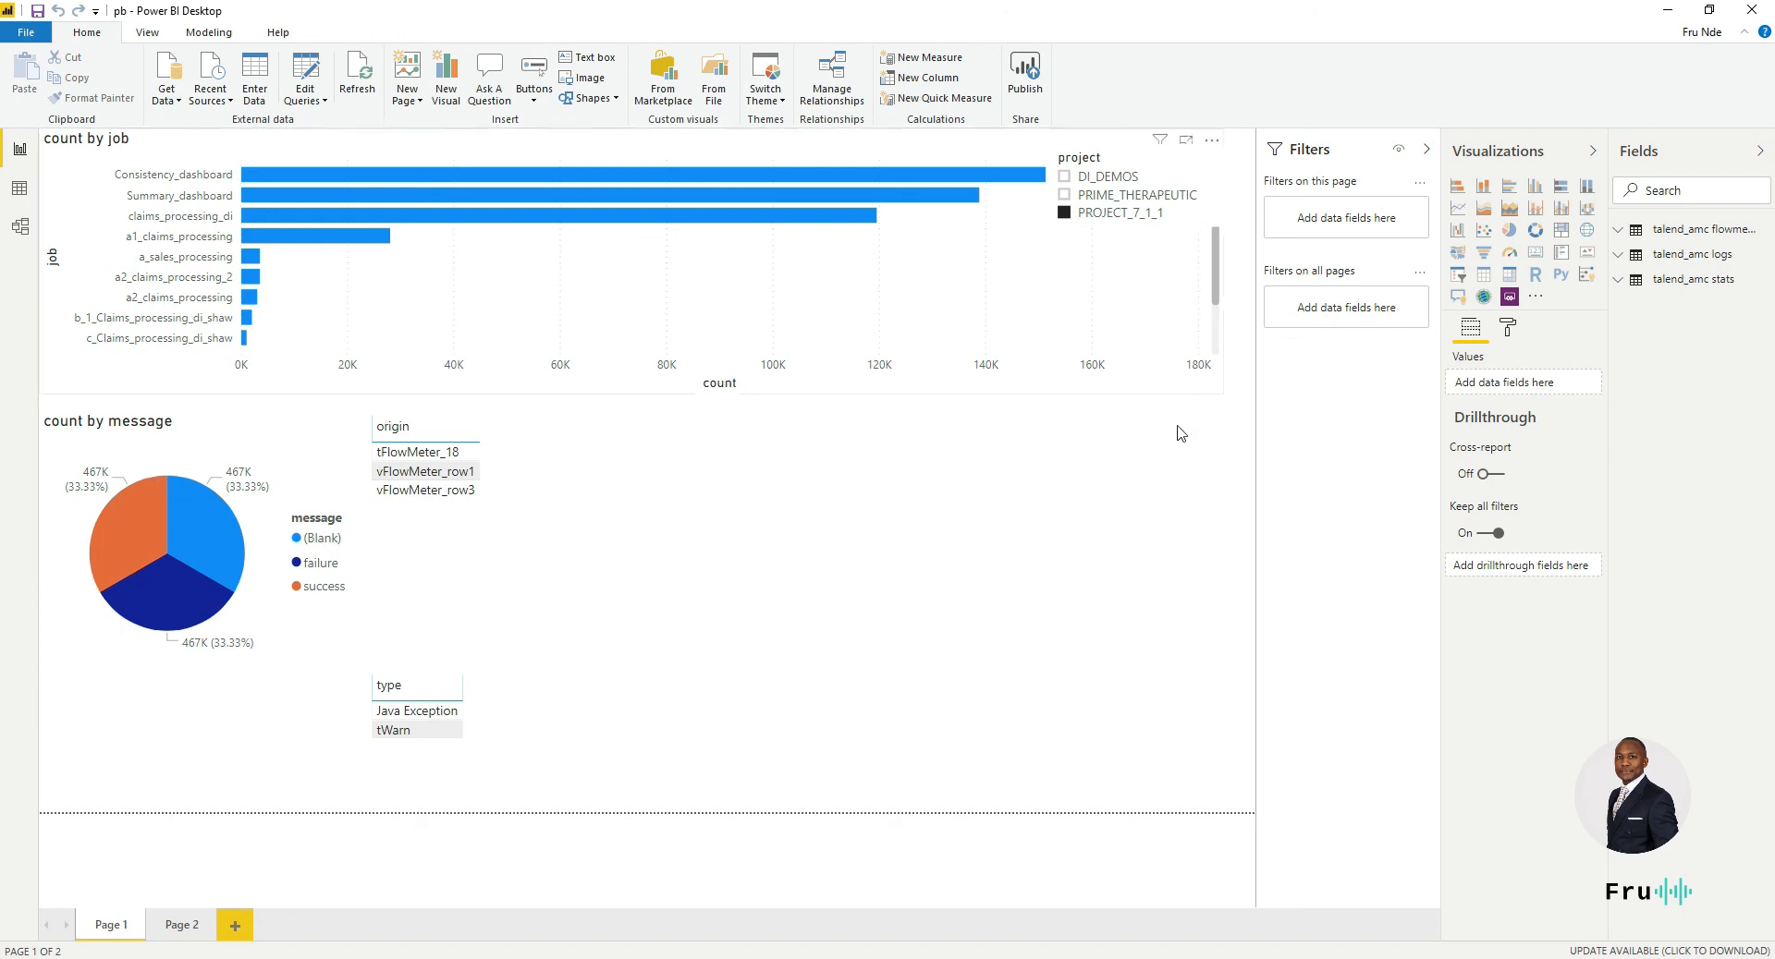
left_click(1667, 10)
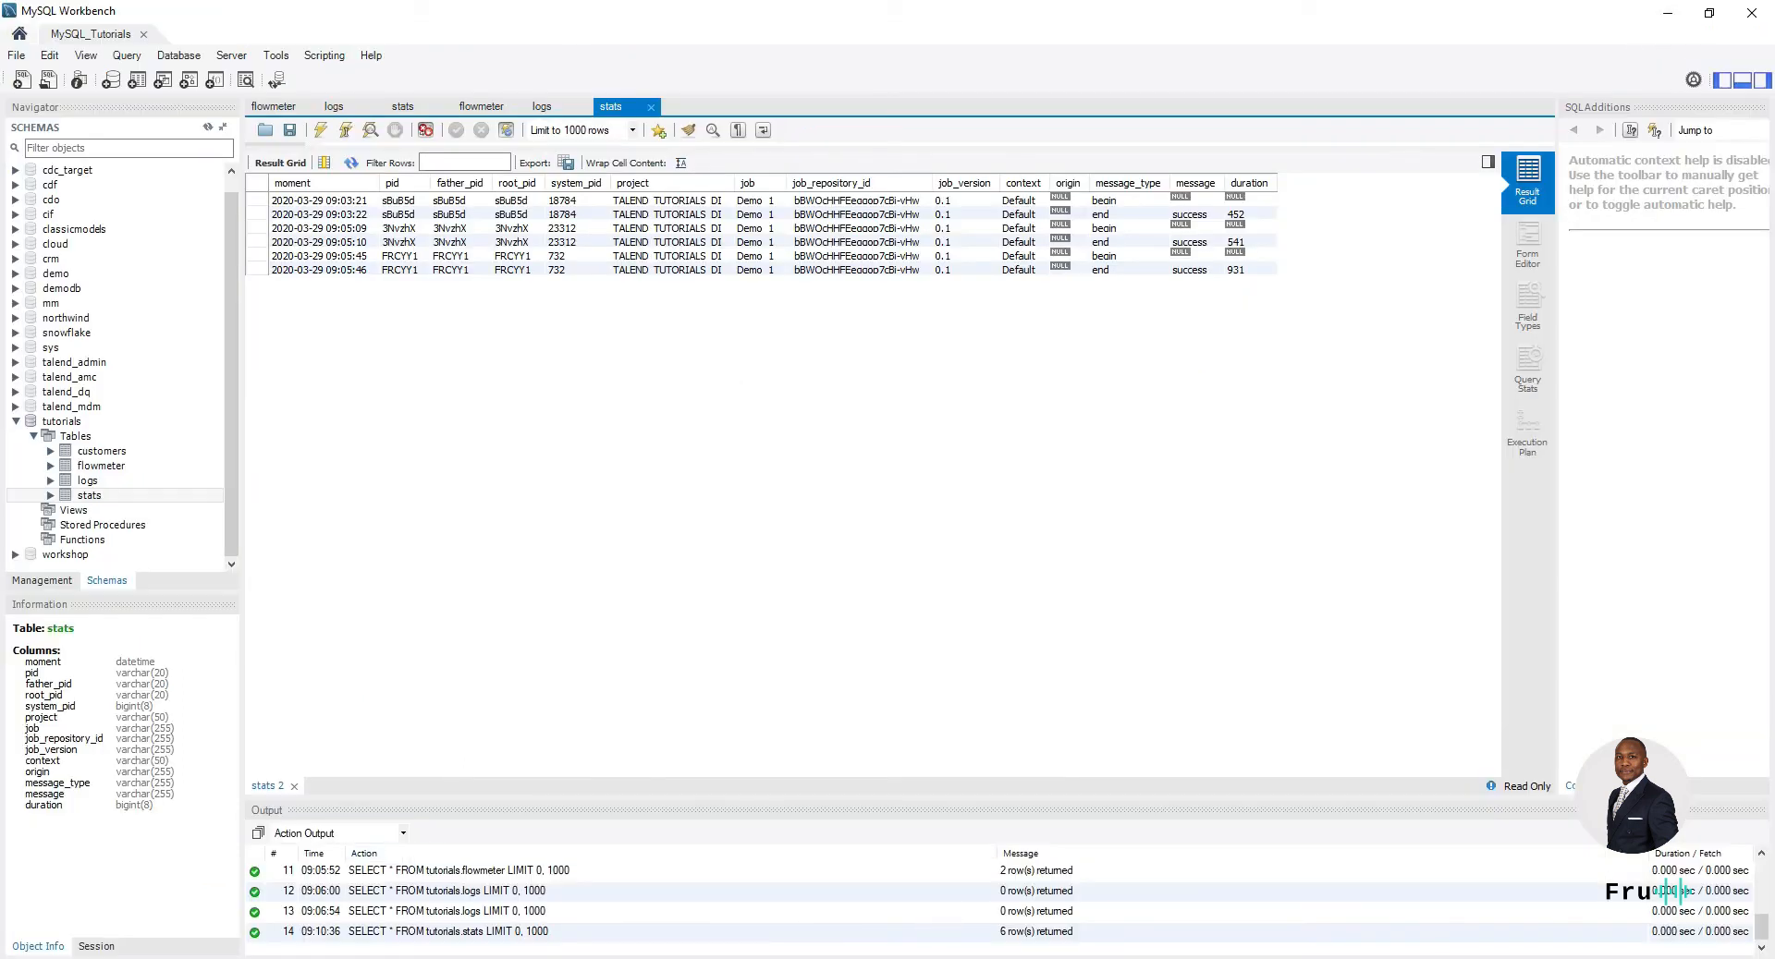
left_click(1504, 958)
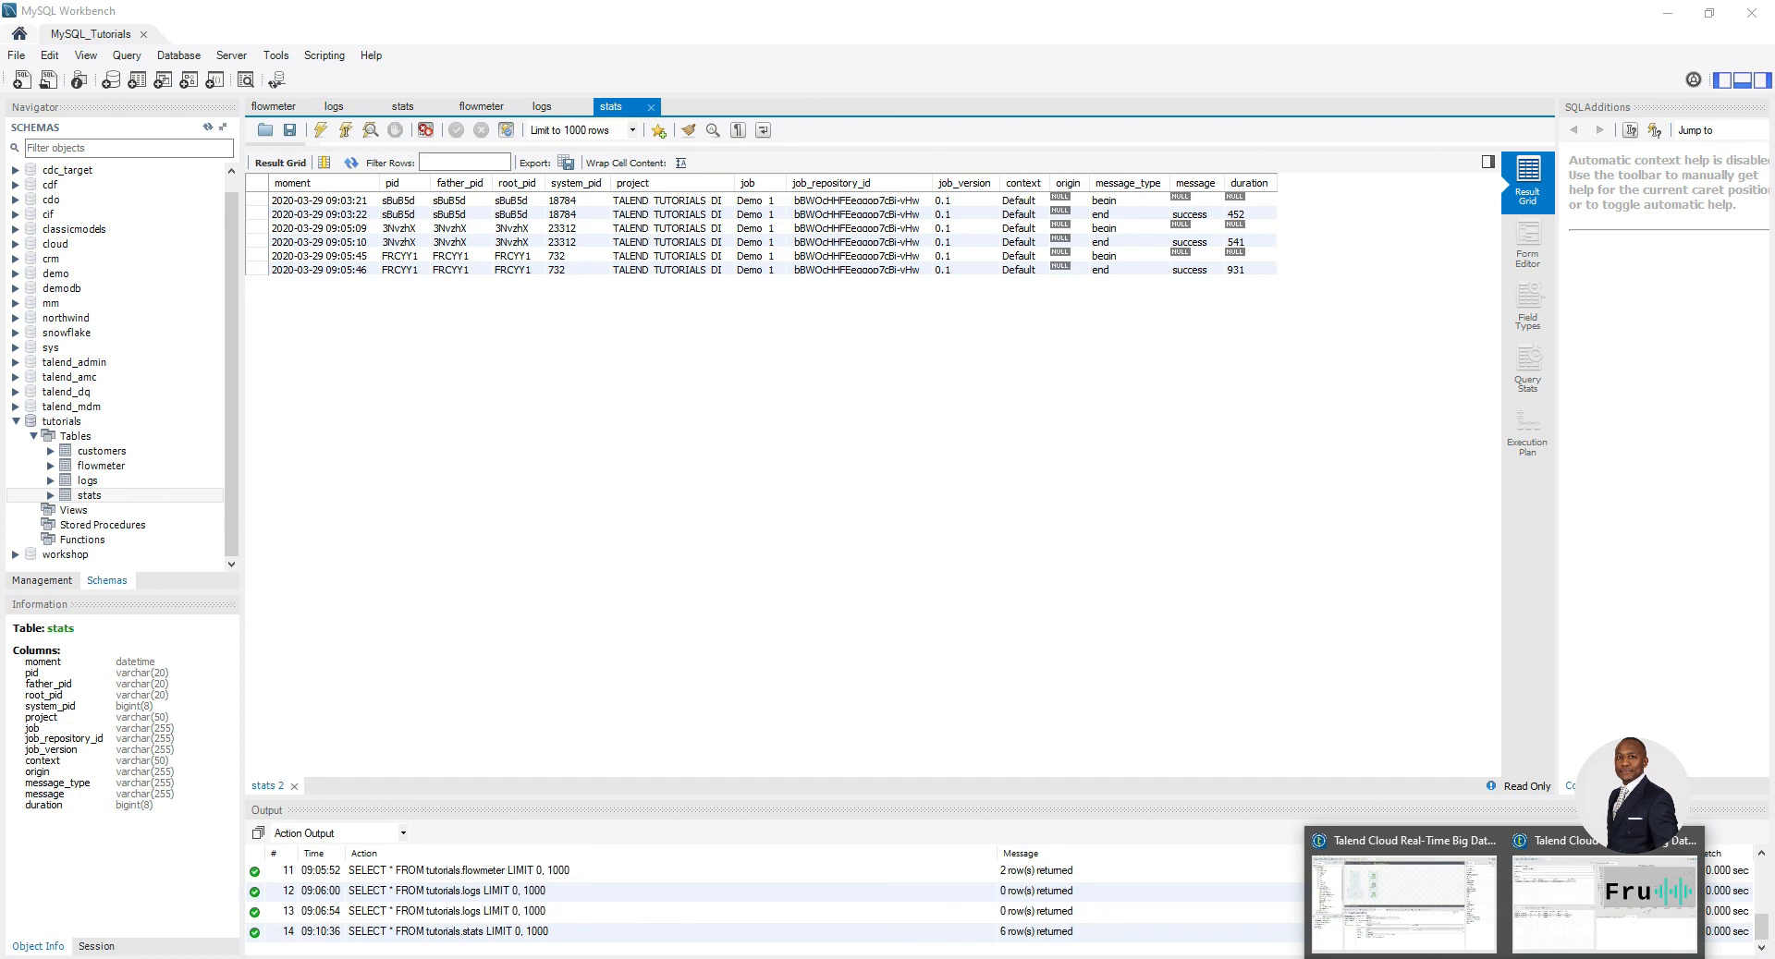